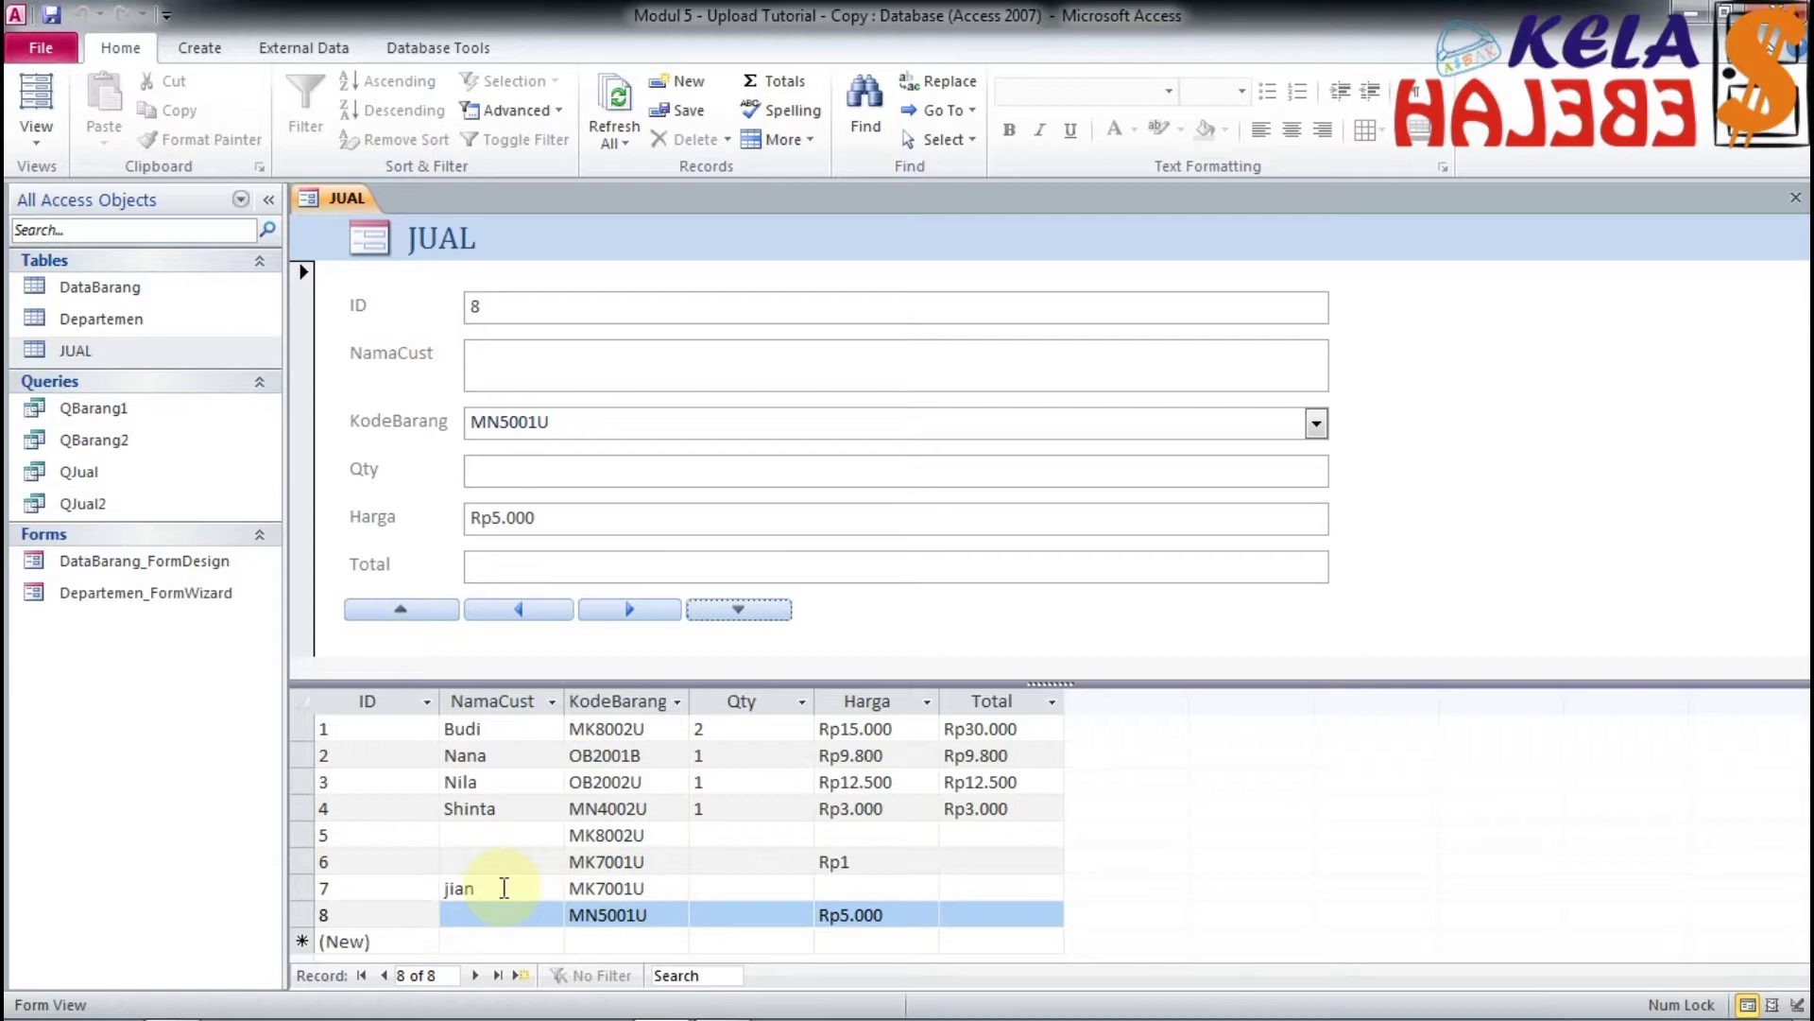
# Step: Browse back and forth through the JUAL form's records and choose item MK8002U as the KodeBarang of record 10
pyautogui.click(521, 610)
pyautogui.click(522, 610)
pyautogui.click(522, 611)
pyautogui.click(521, 611)
pyautogui.click(627, 609)
pyautogui.click(628, 610)
pyautogui.click(524, 612)
pyautogui.click(524, 611)
pyautogui.click(525, 612)
pyautogui.click(525, 611)
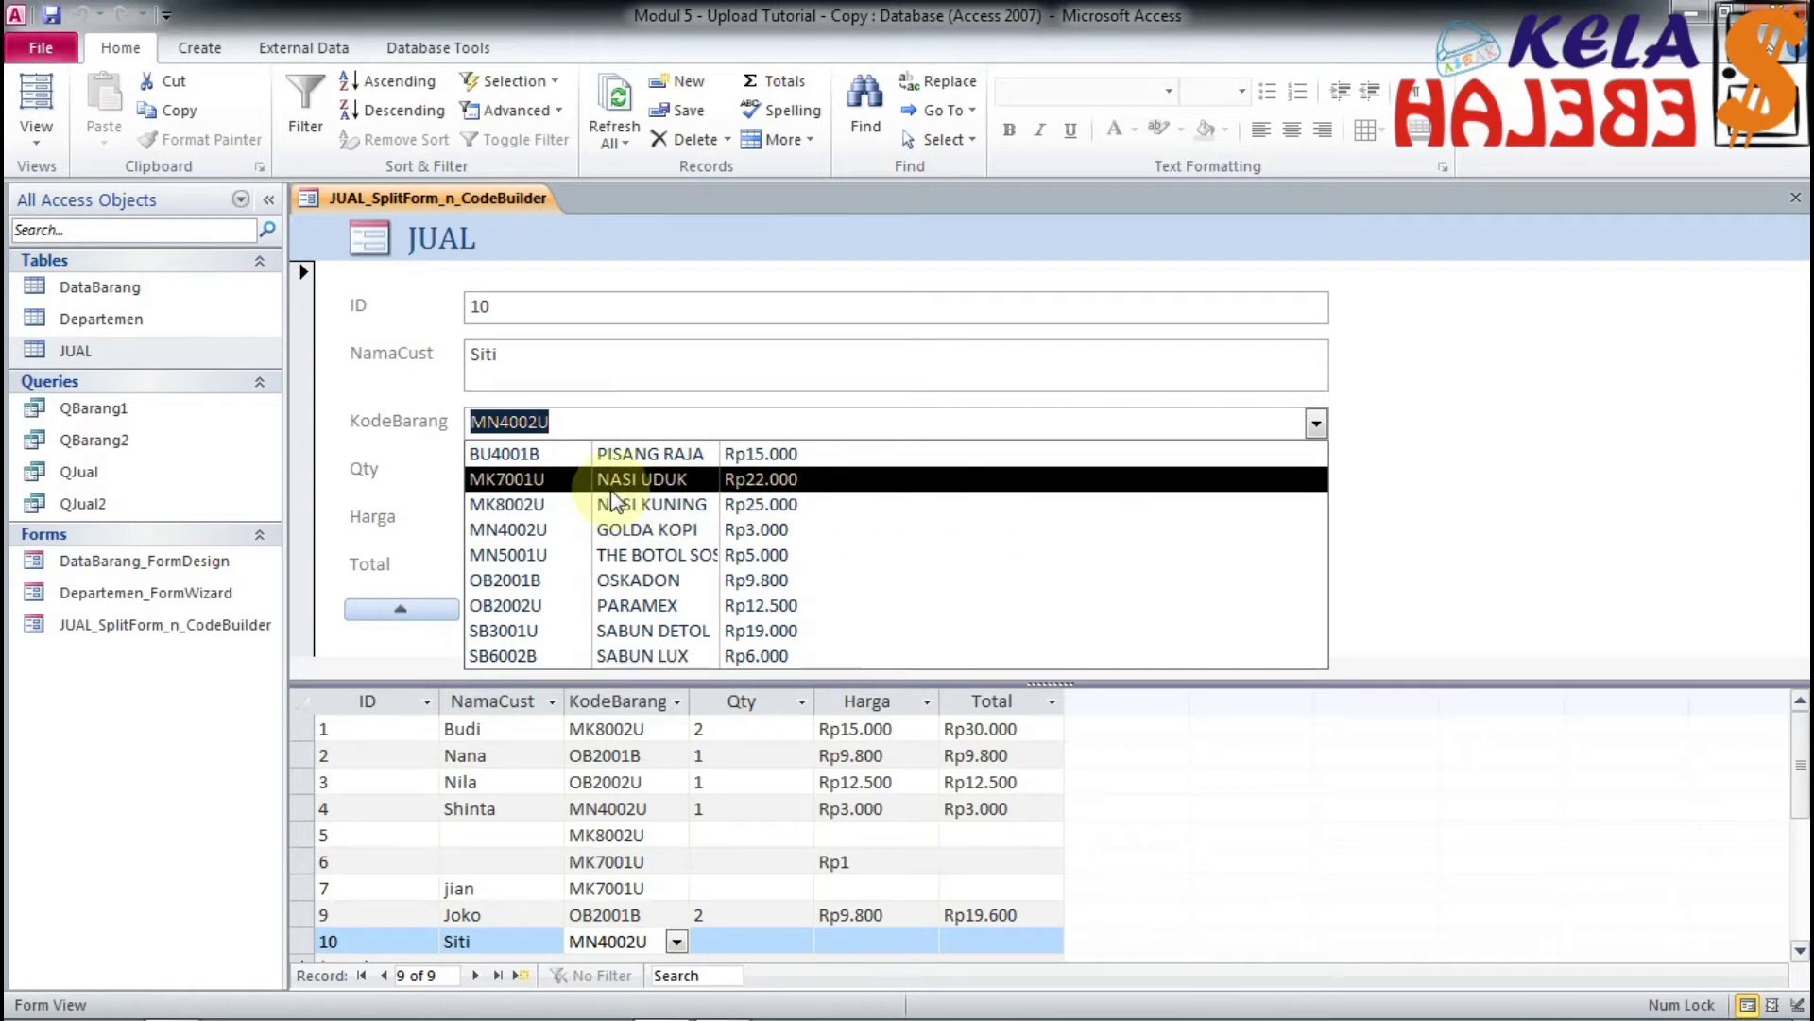
pyautogui.click(659, 508)
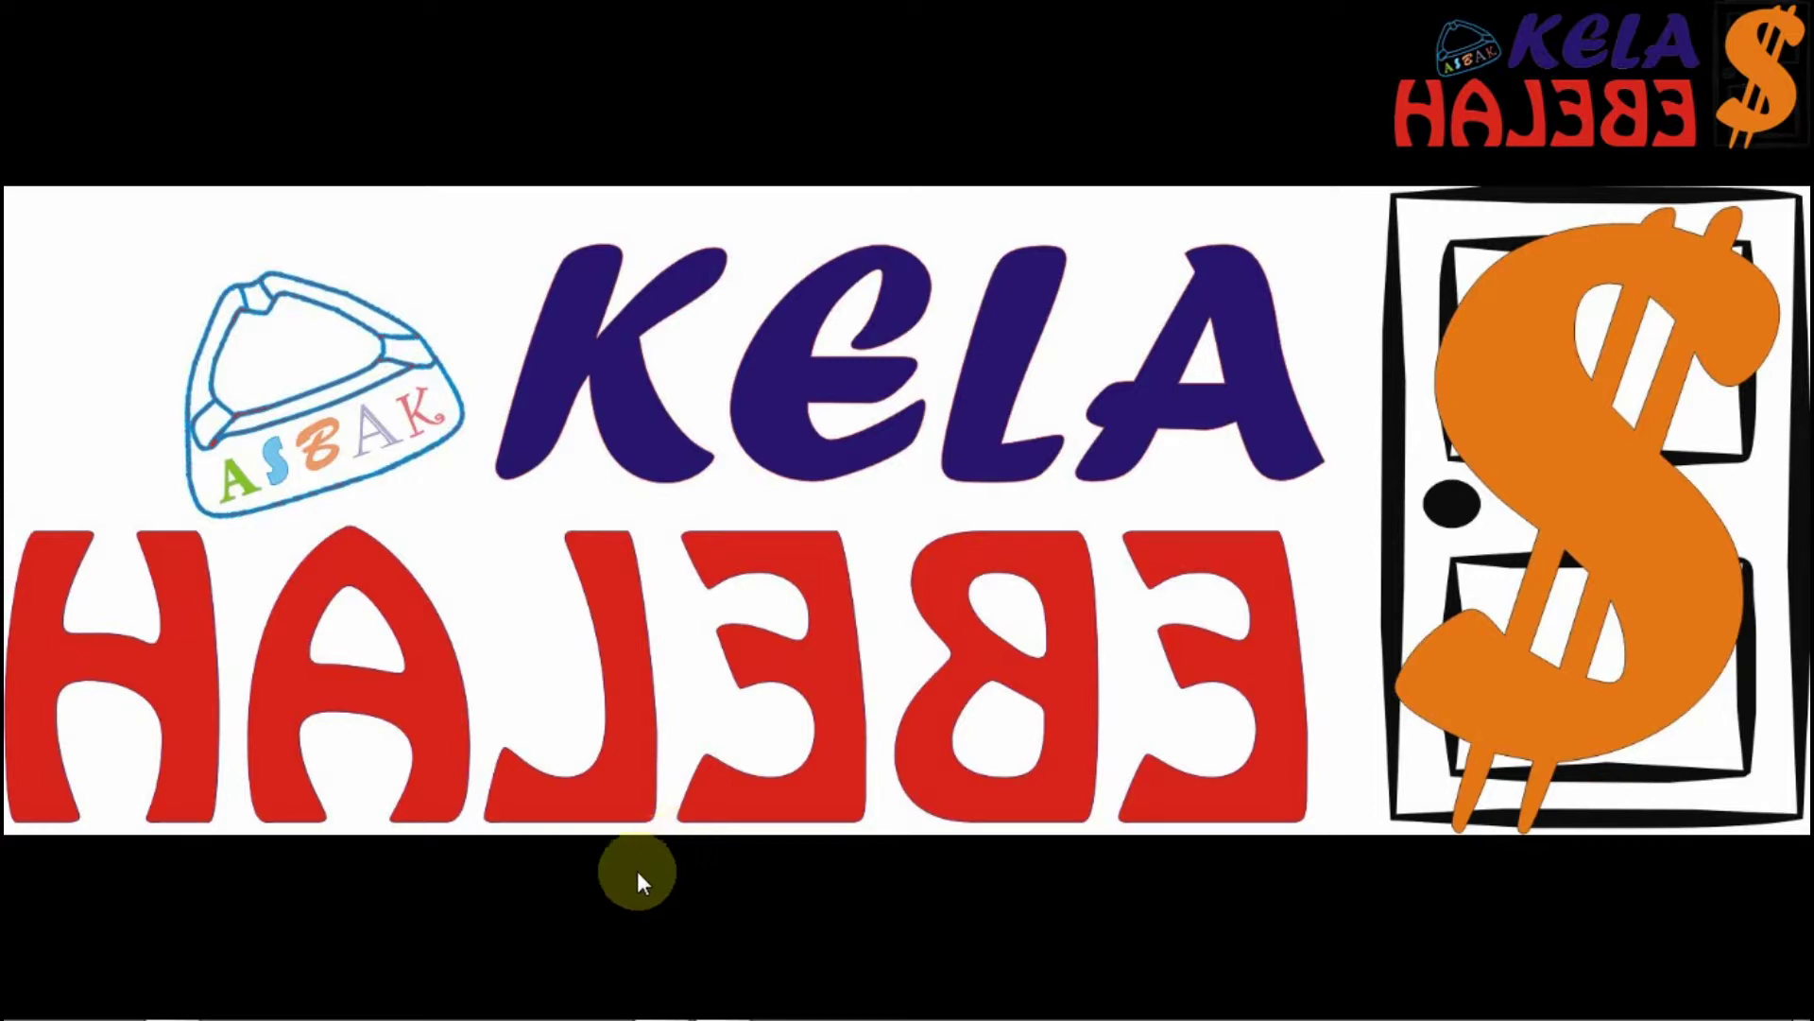
# Step: Switch to the browser and look through the uploaded videos on the Kelas Sebelah YouTube channel
pyautogui.click(661, 1000)
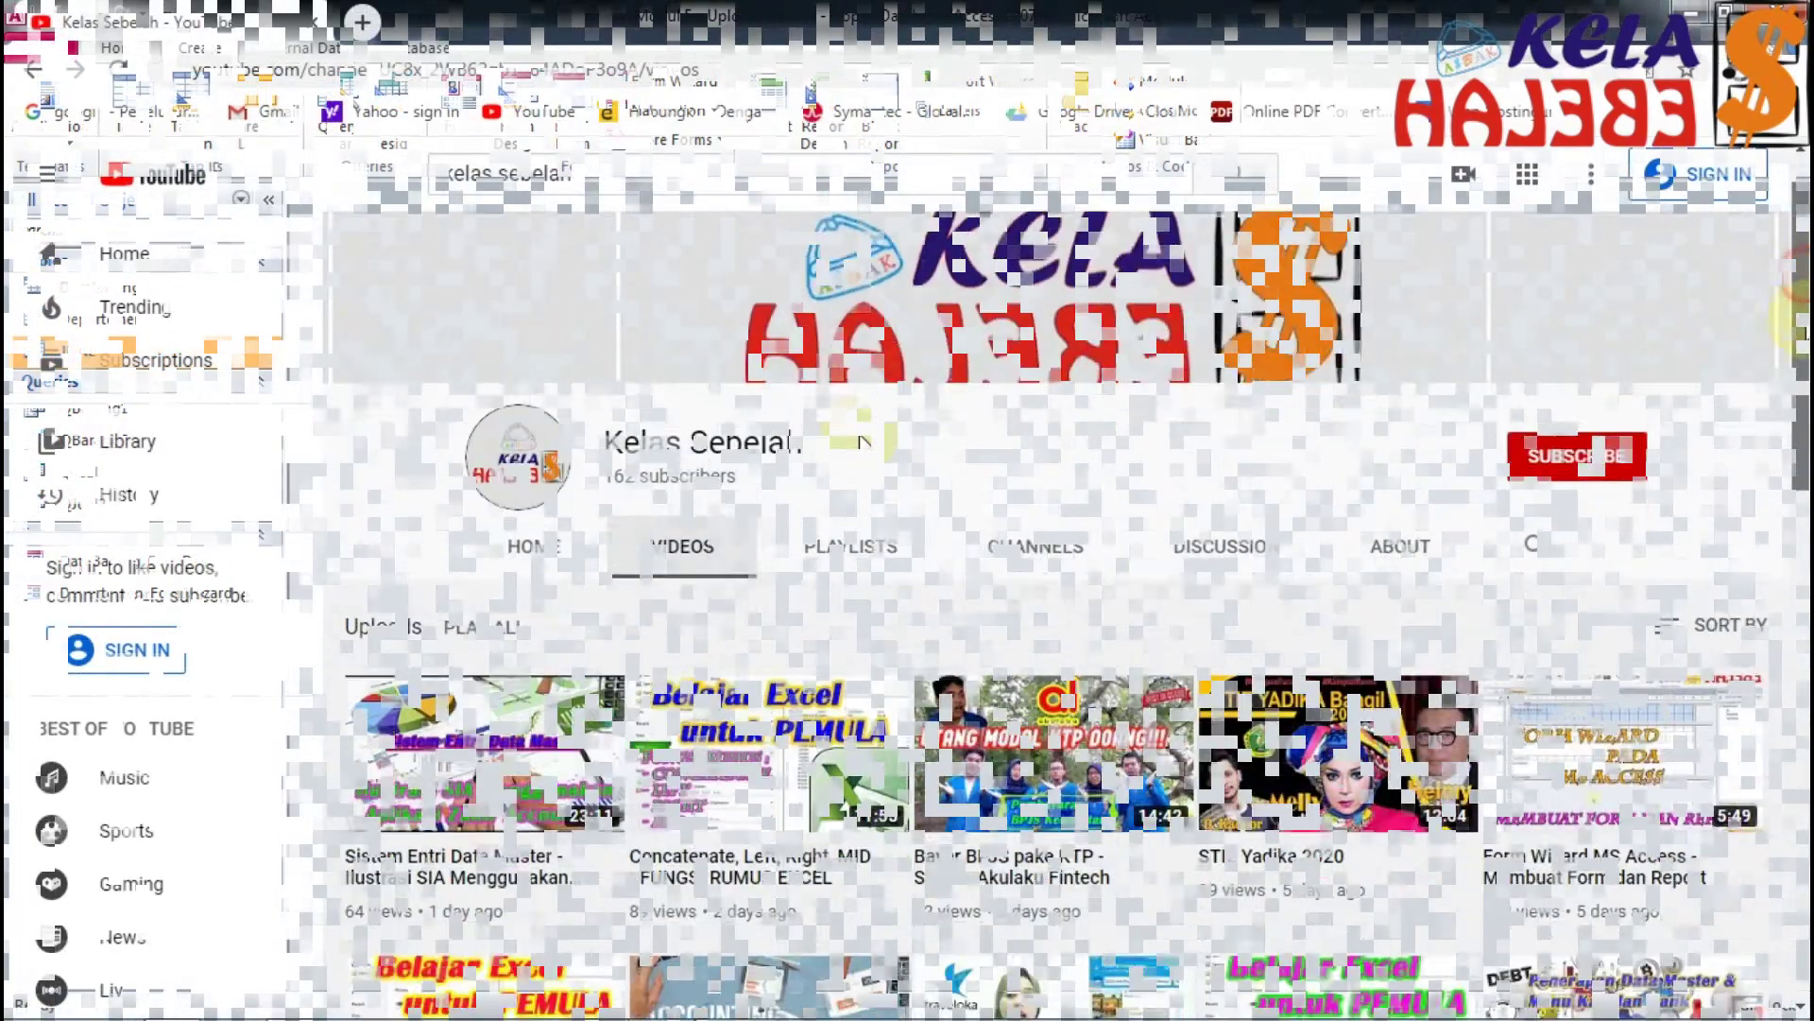
pyautogui.scroll(-6, 862, 440)
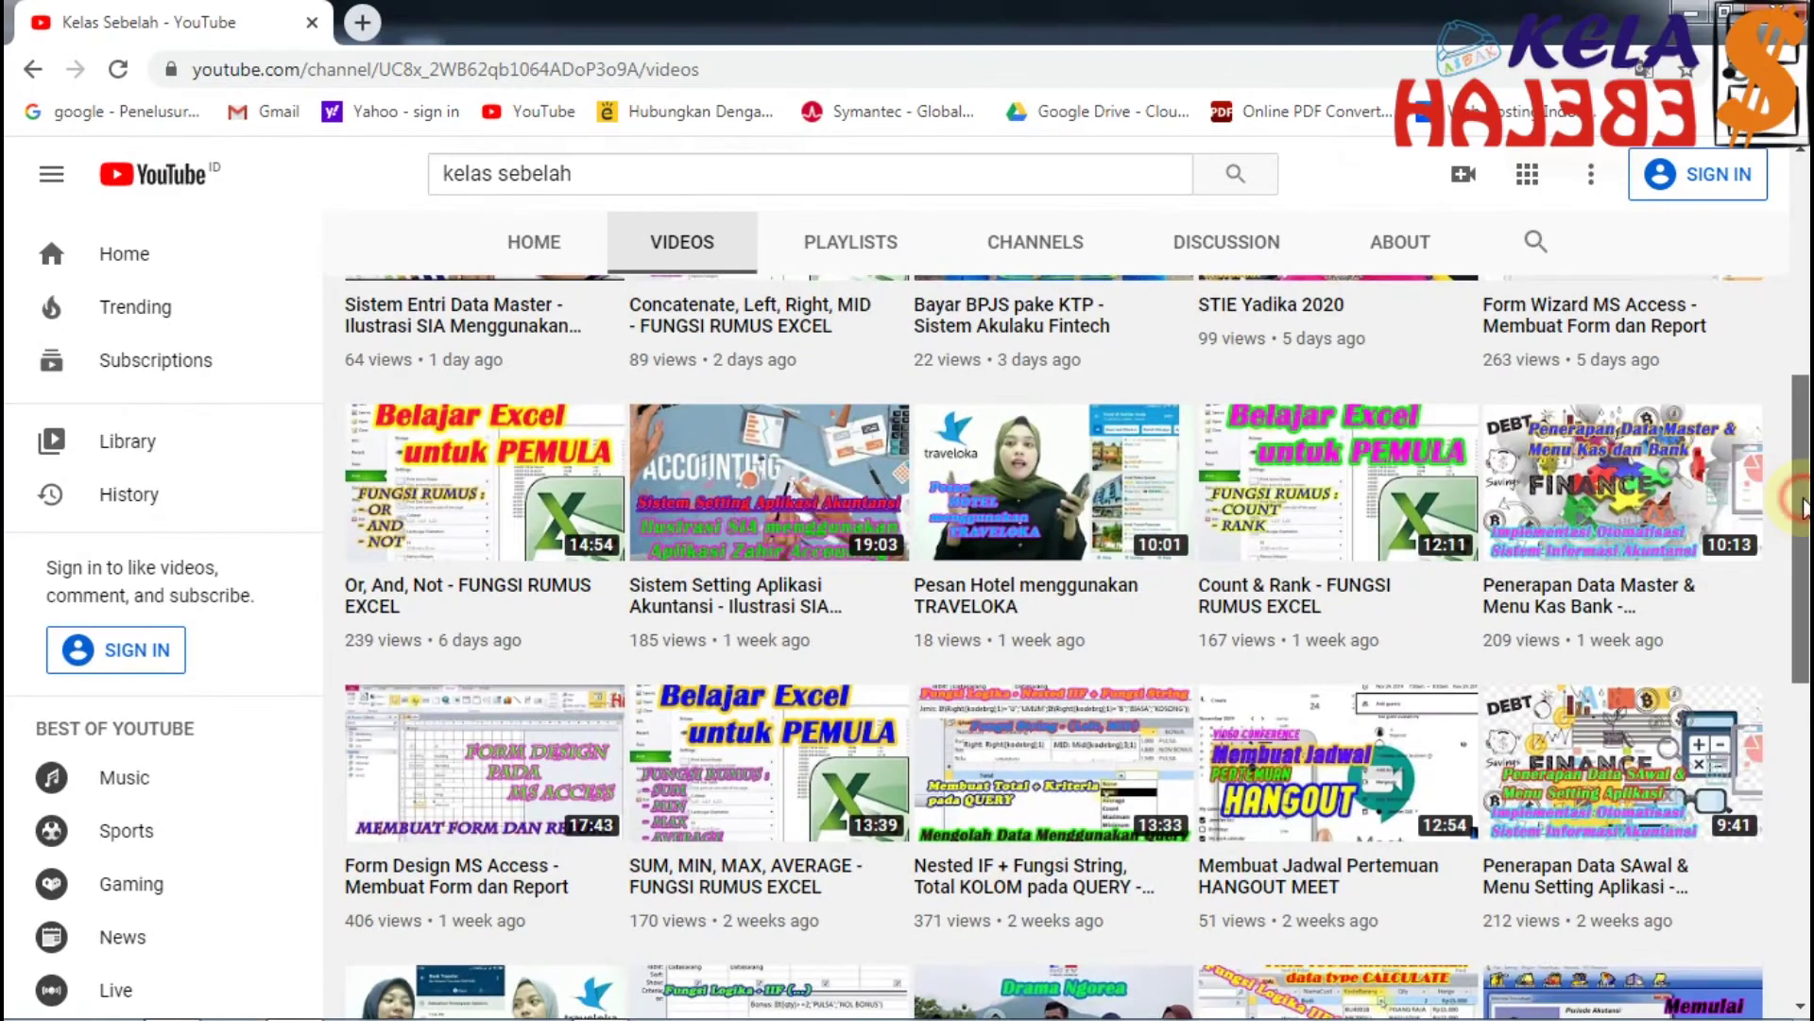
pyautogui.moveTo(1803, 508); pyautogui.dragTo(1802, 352)
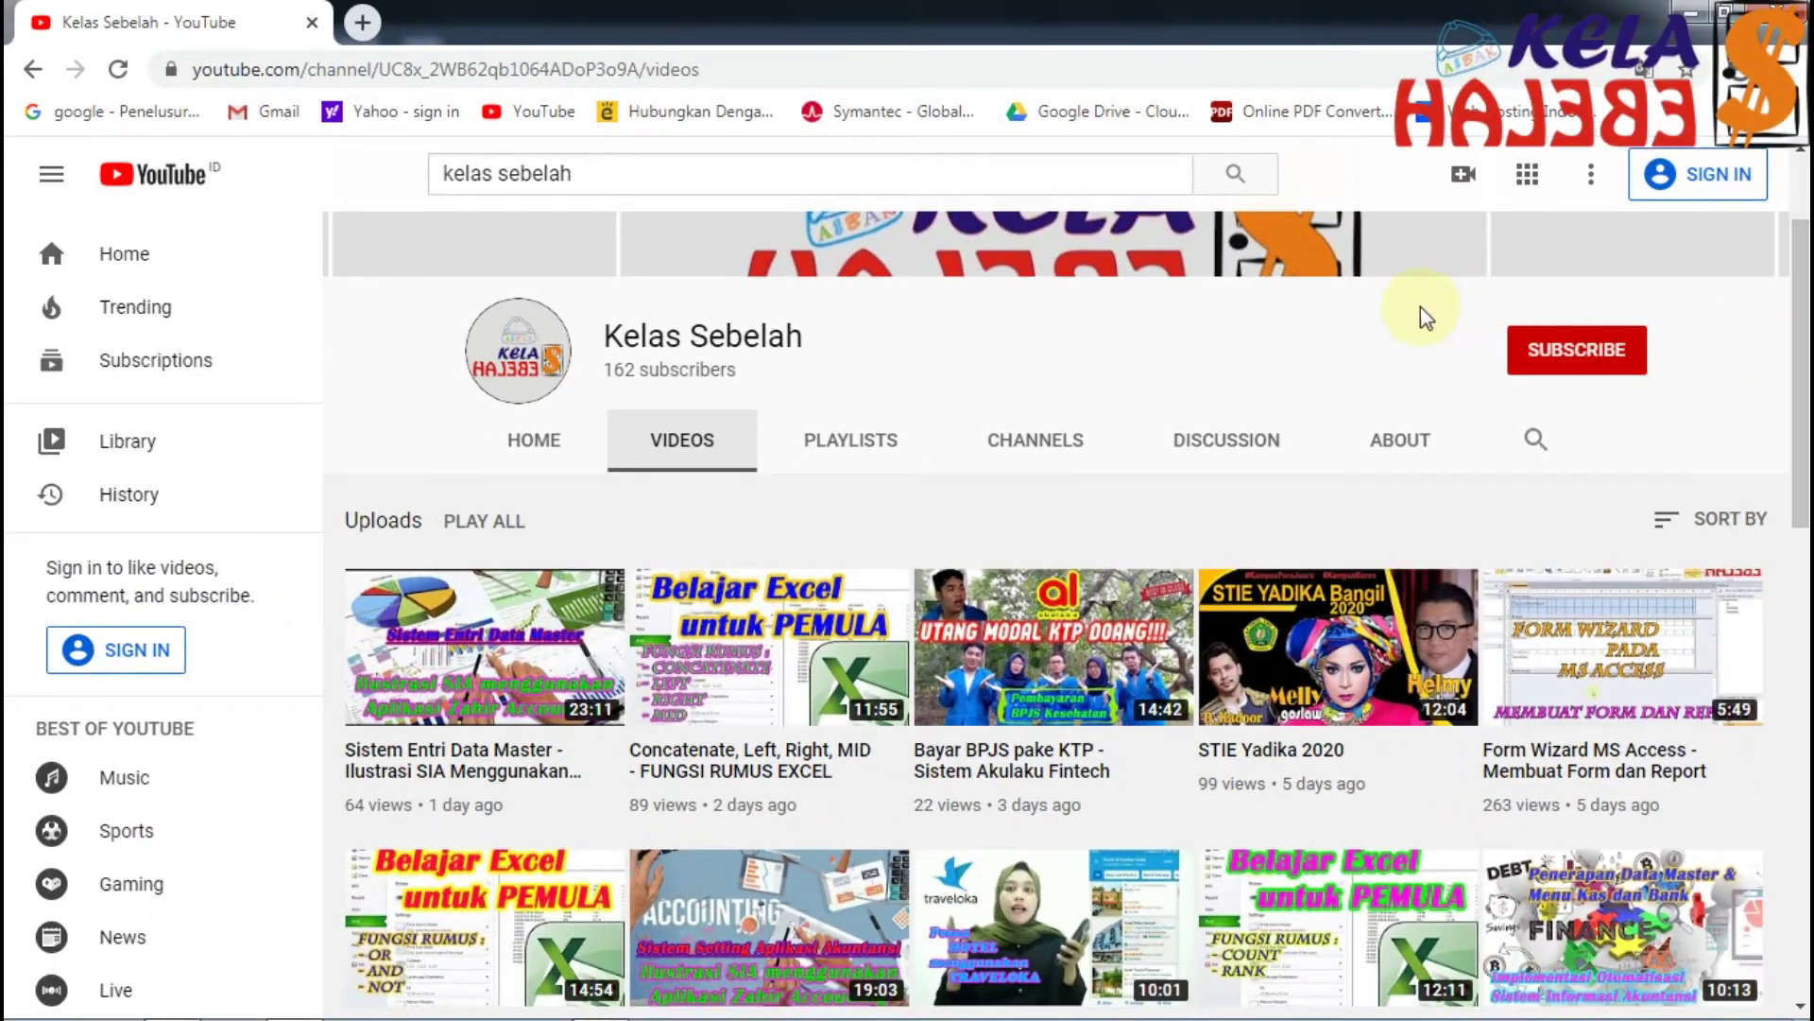
pyautogui.moveTo(926, 12)
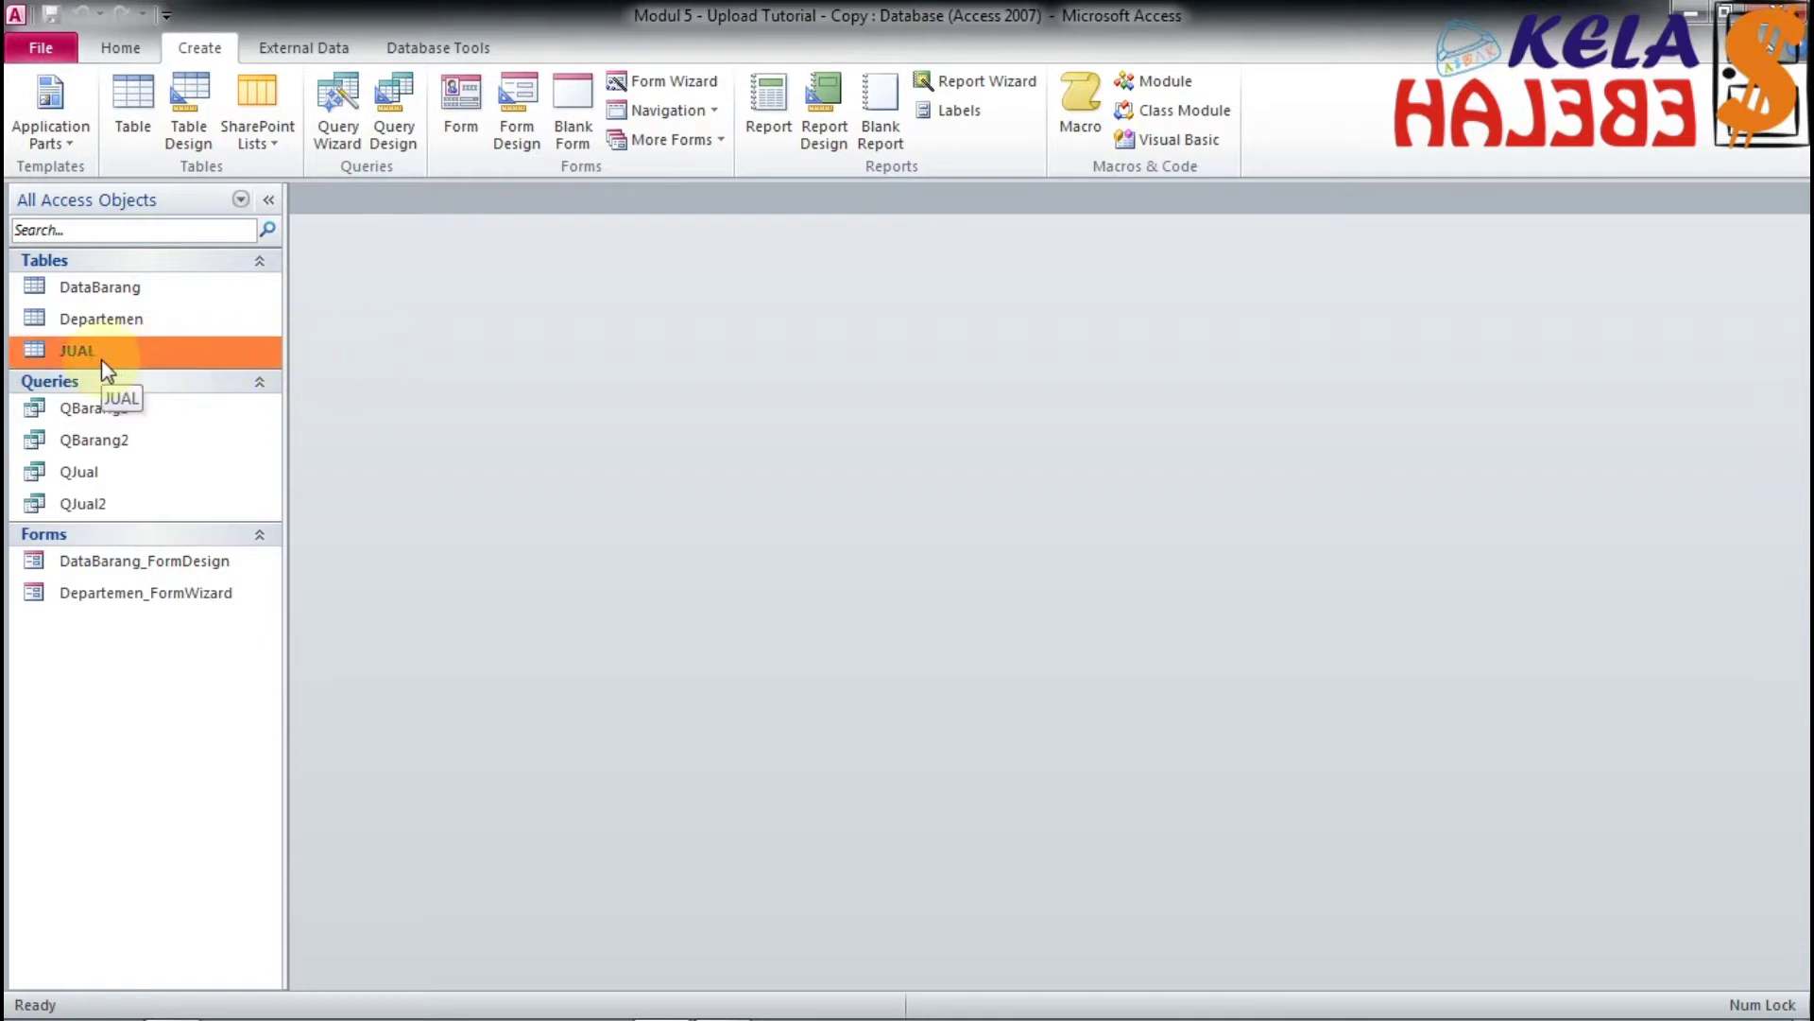
pyautogui.click(461, 109)
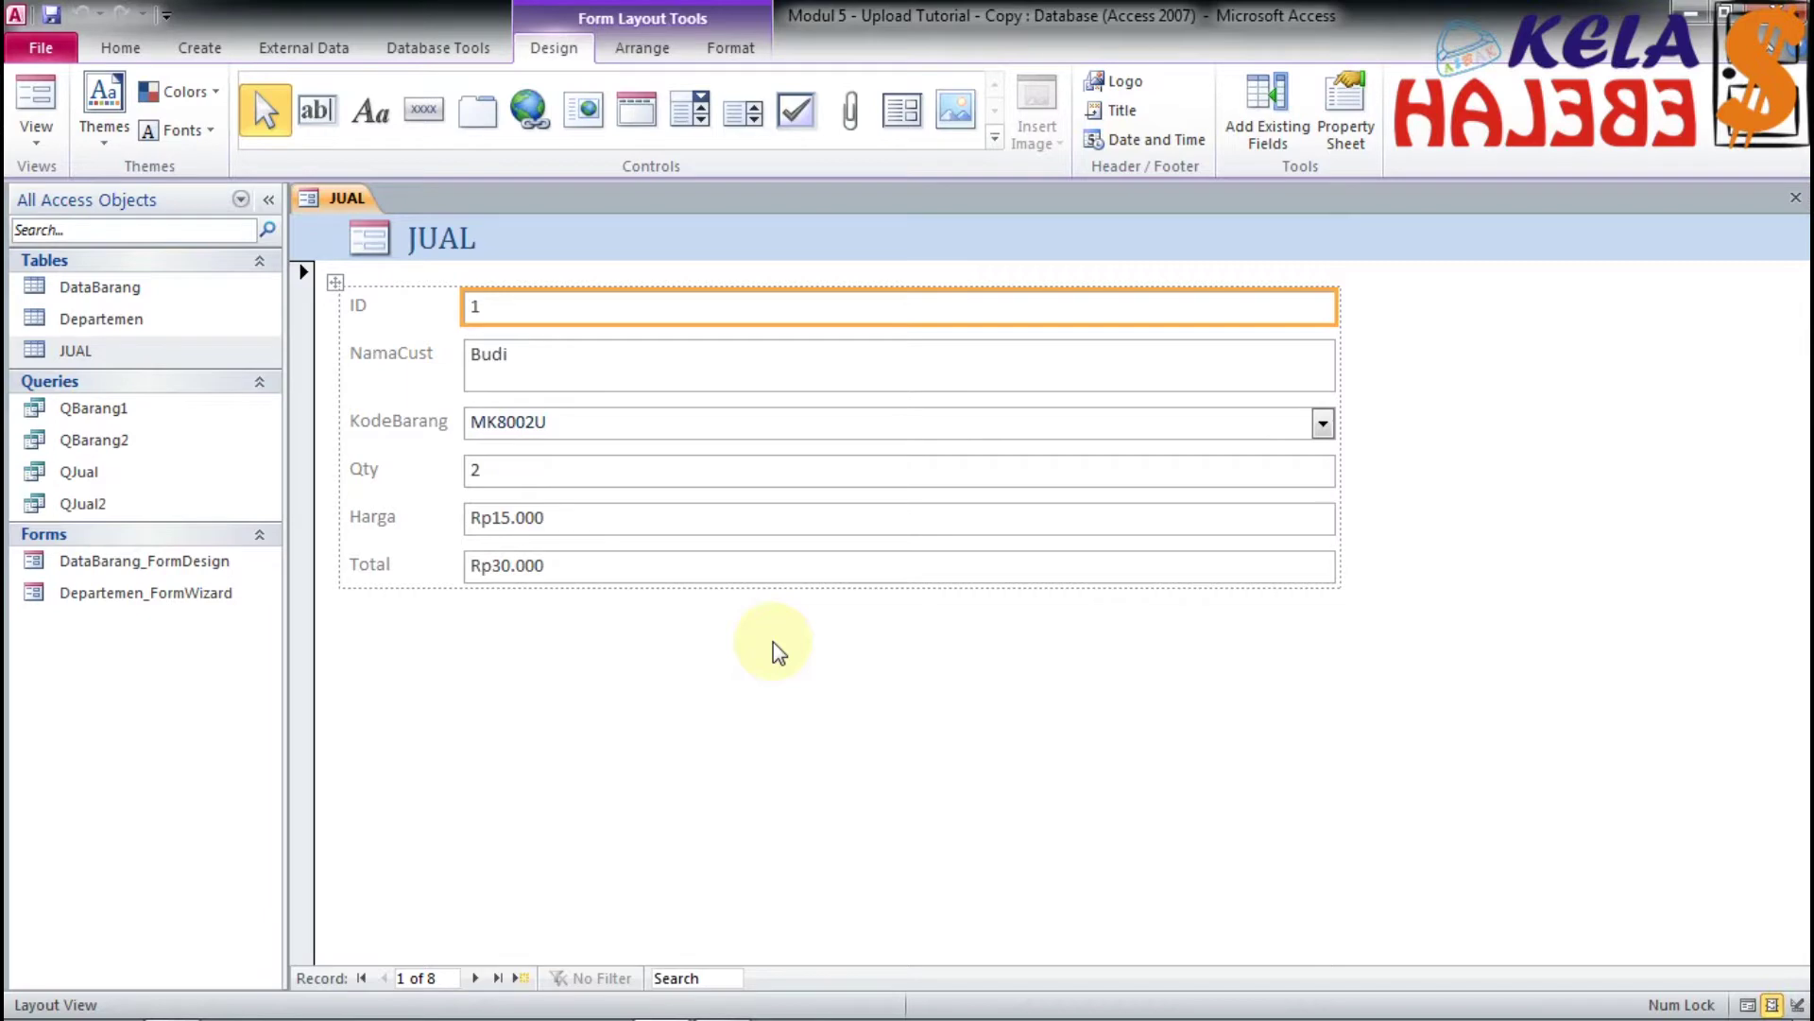
pyautogui.moveTo(728, 1006)
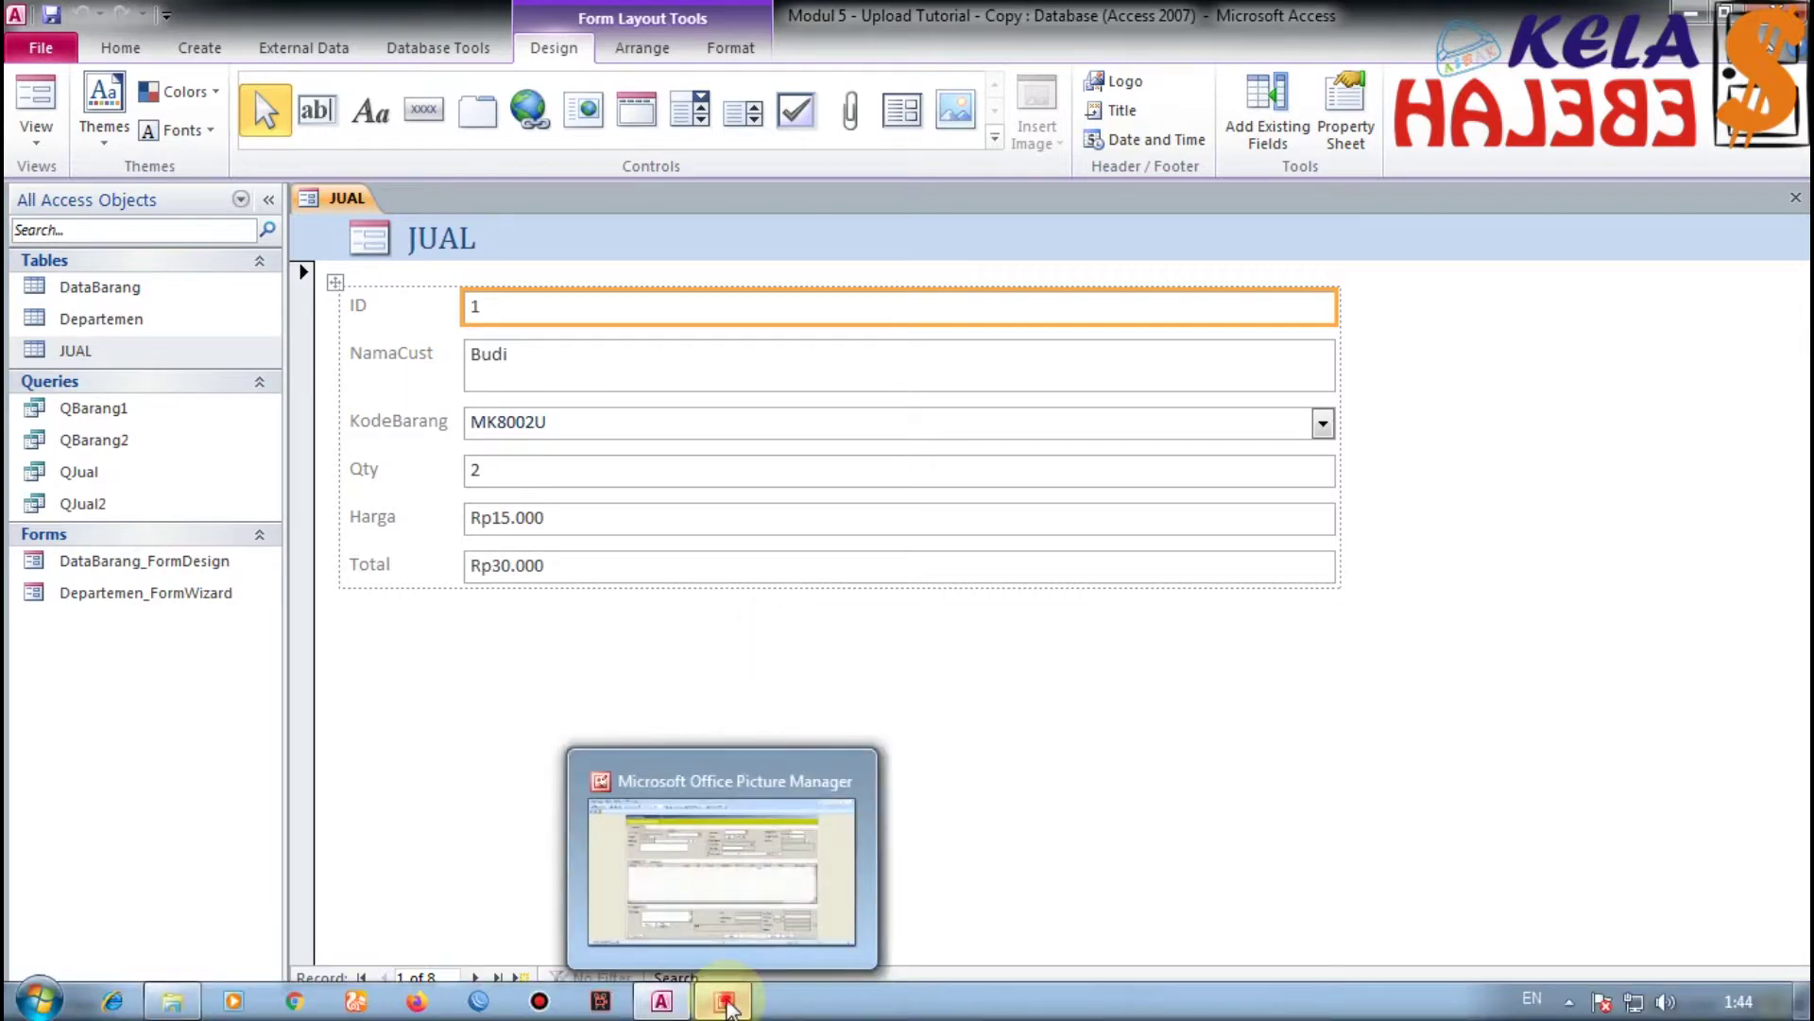
pyautogui.click(727, 1006)
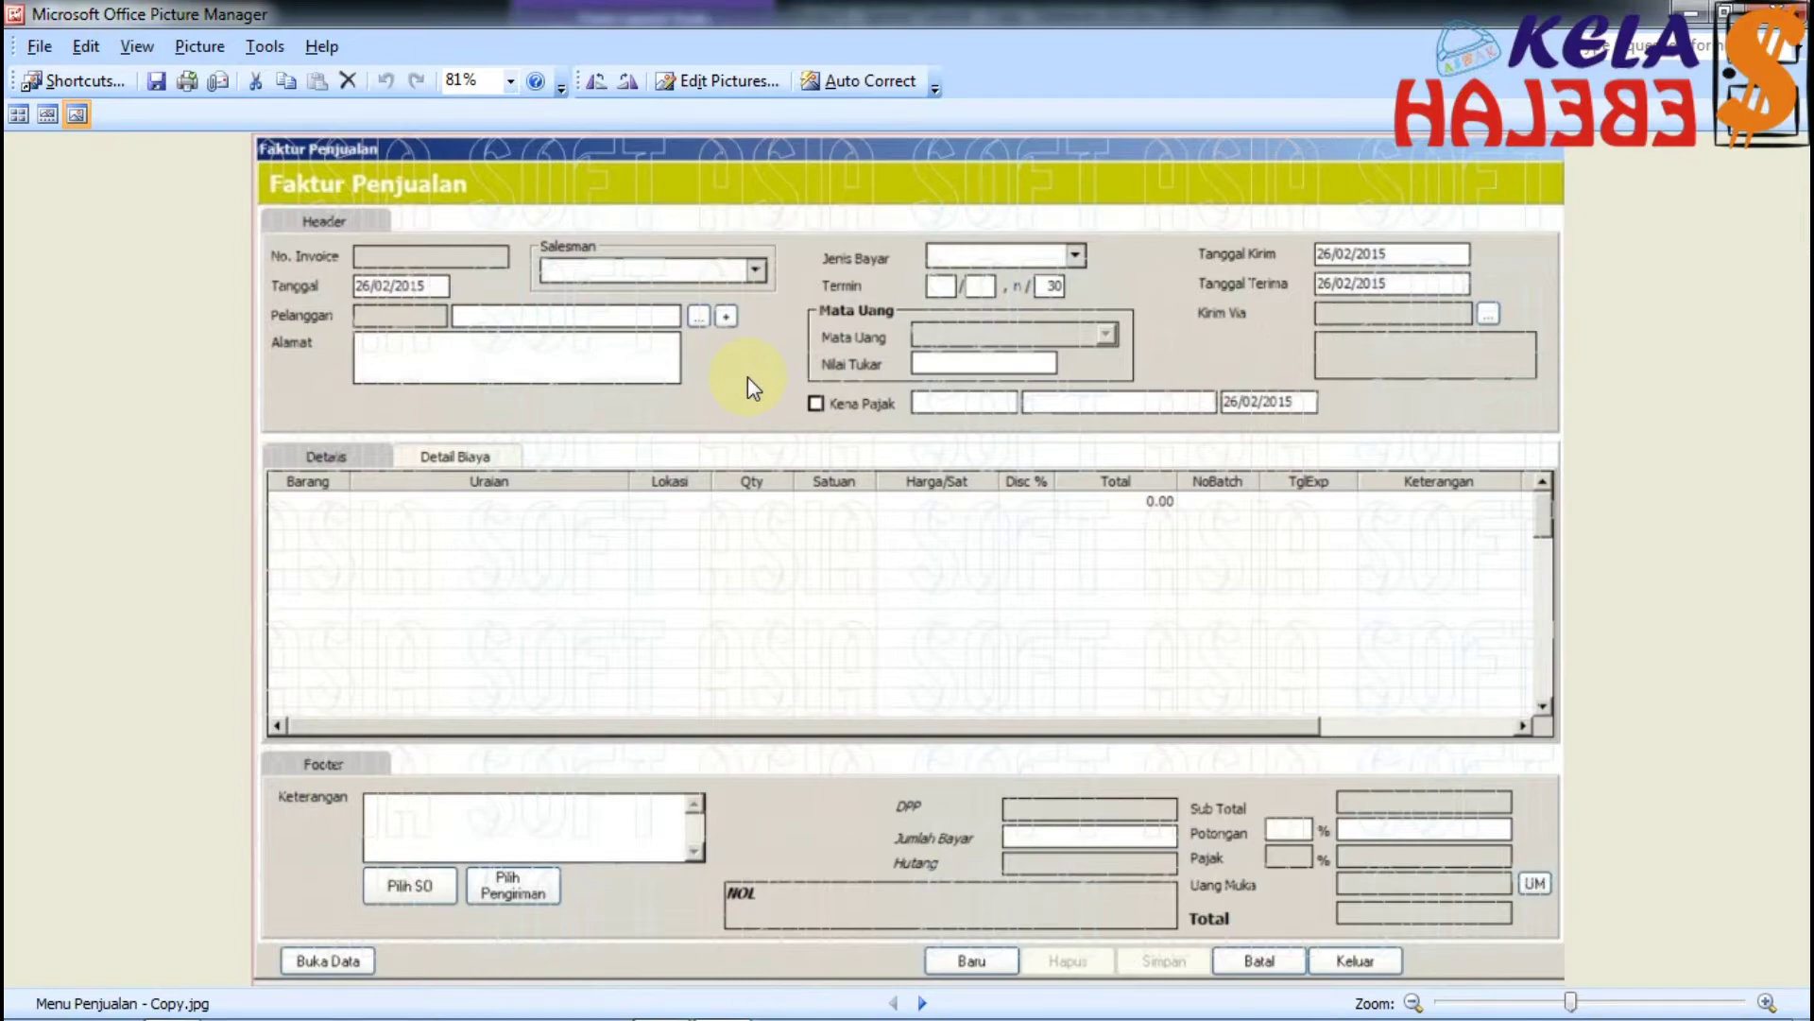
pyautogui.click(1696, 17)
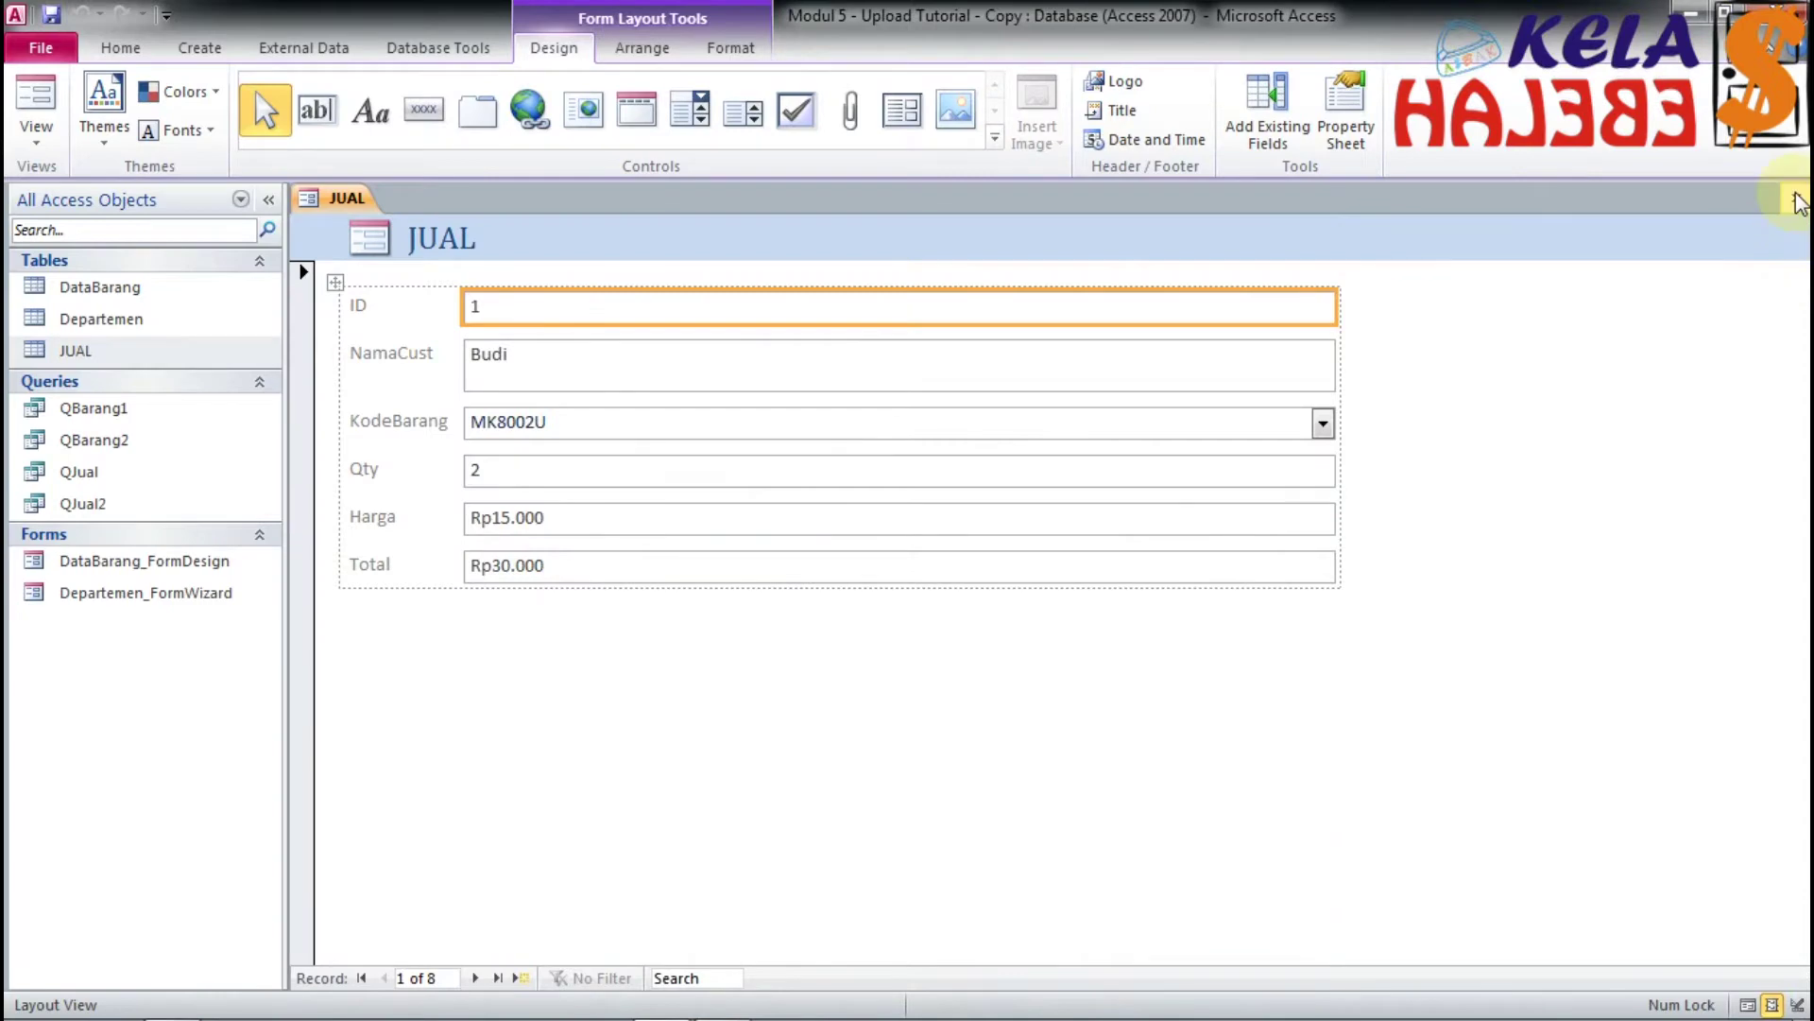
pyautogui.click(1797, 198)
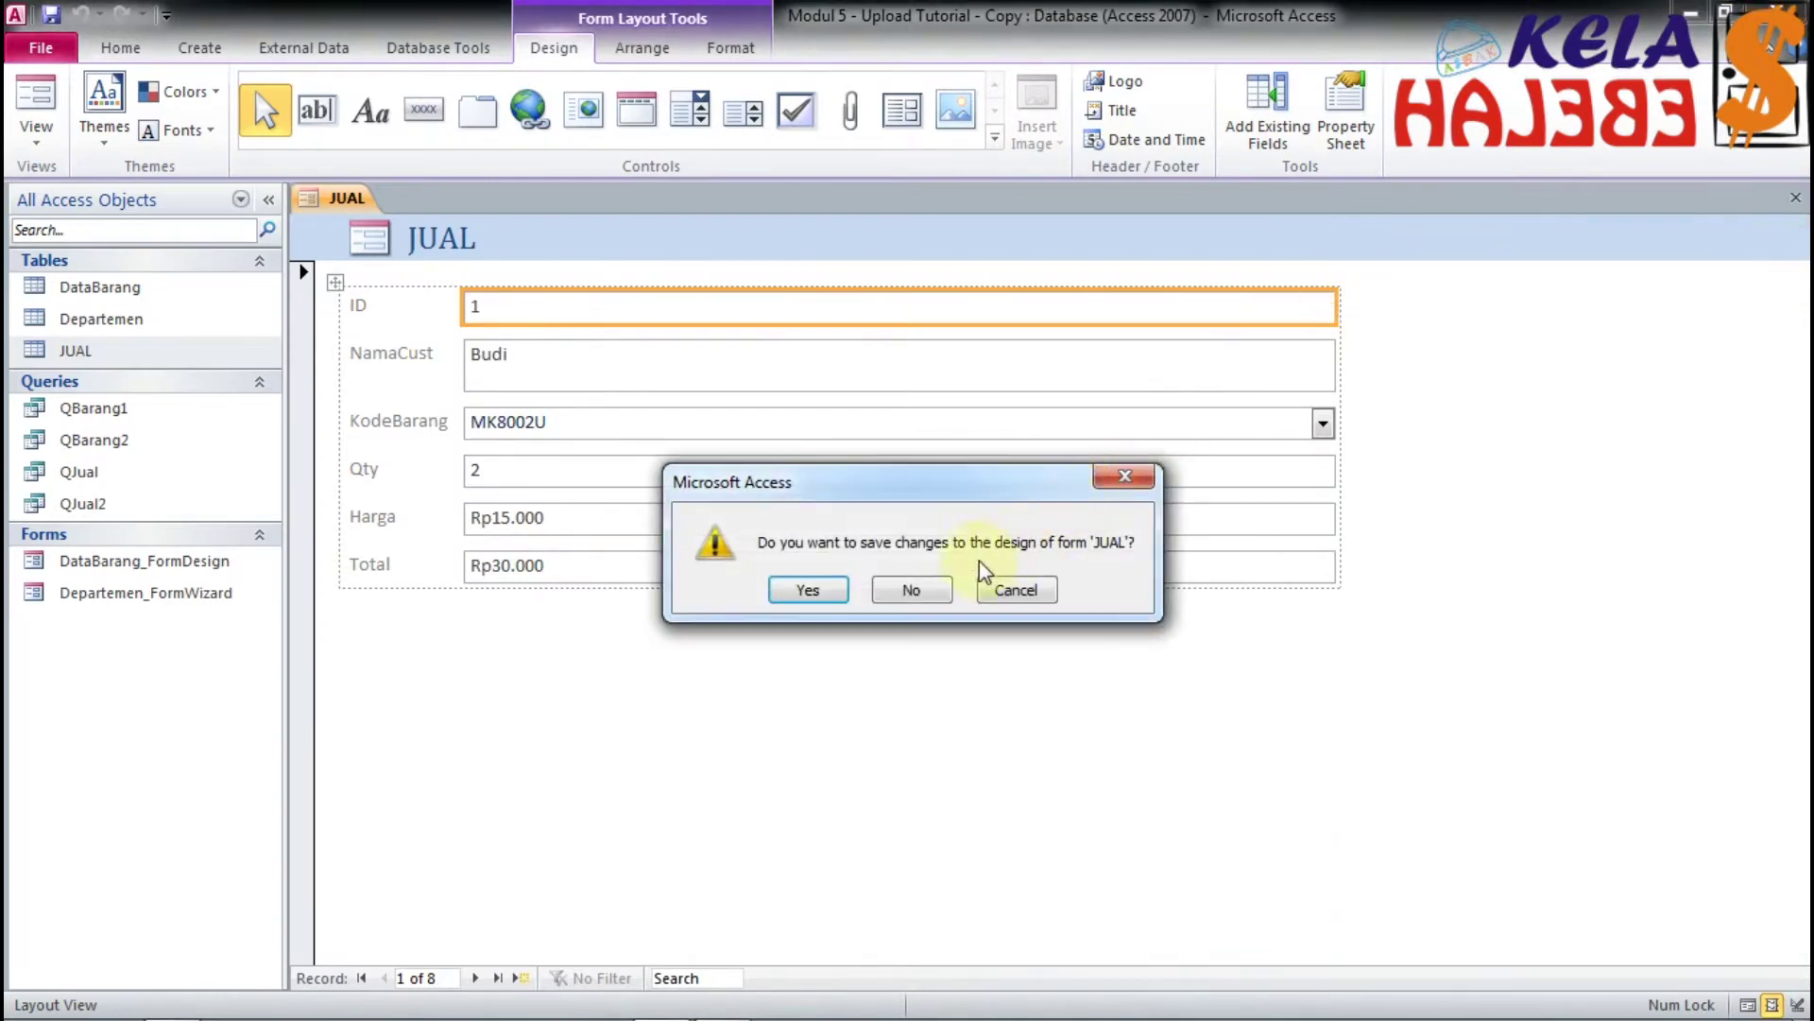
pyautogui.click(904, 598)
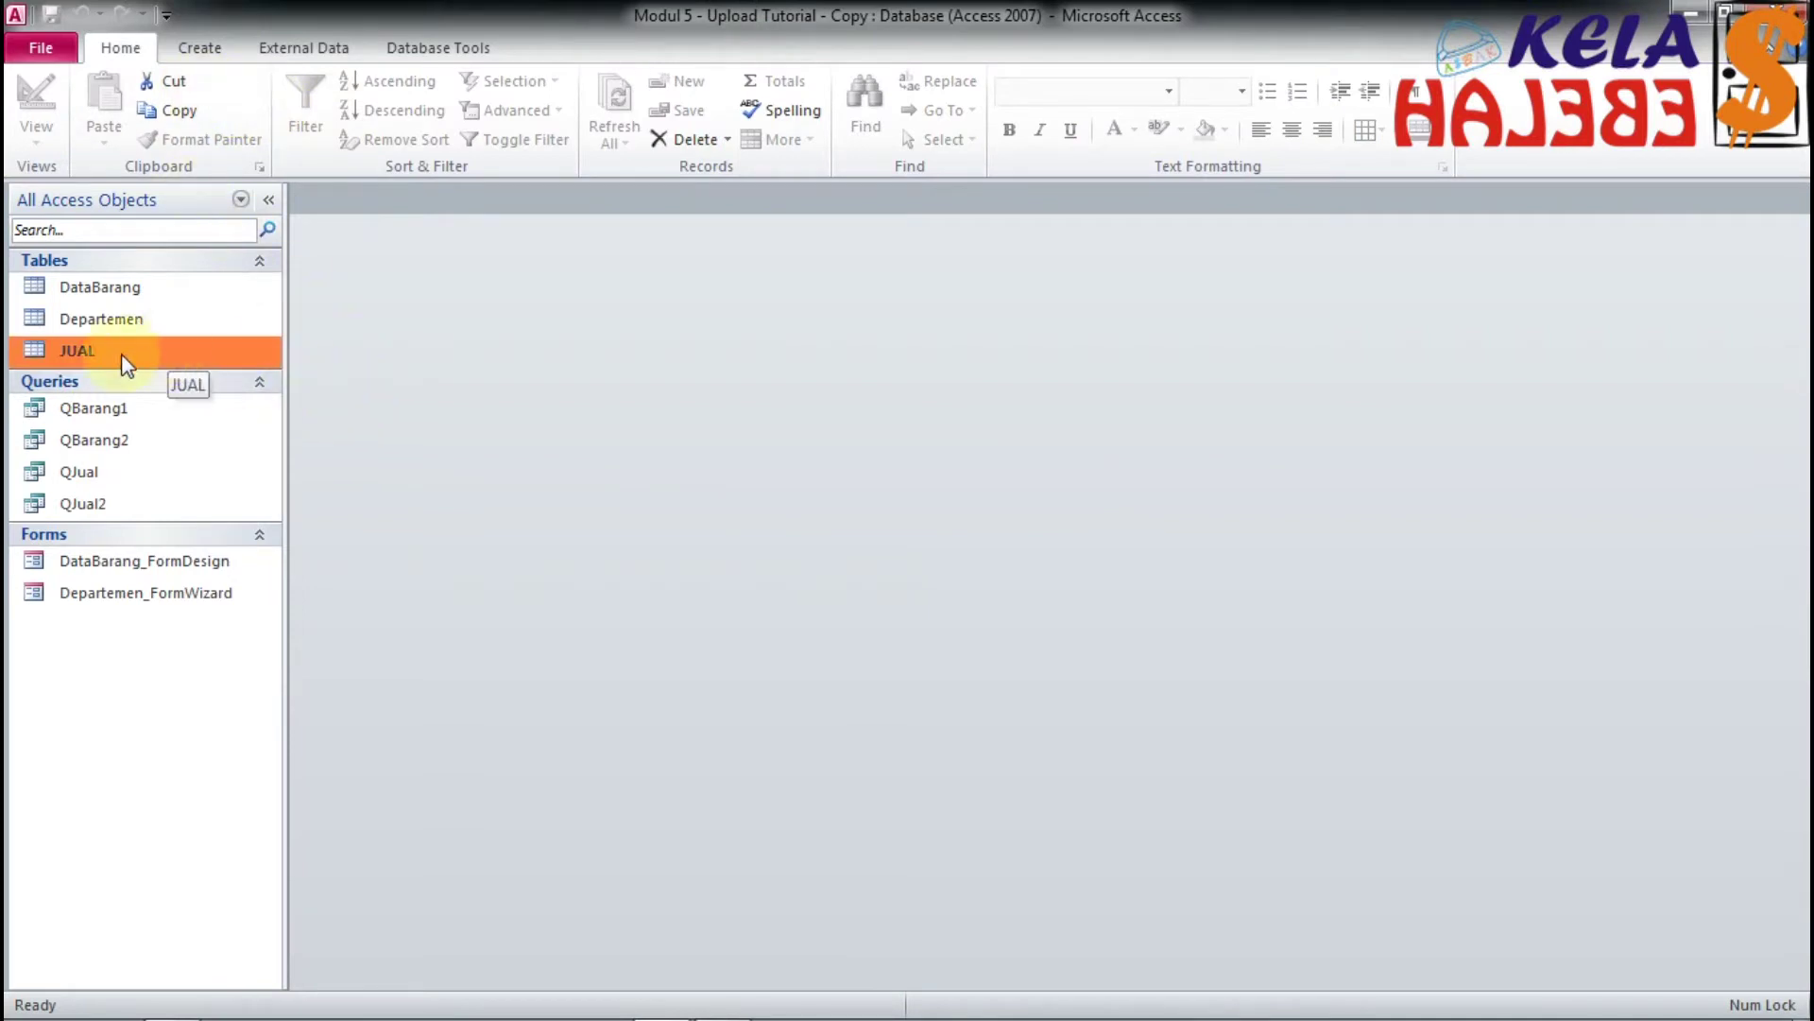
# Step: Create a split form based on the JUAL table
pyautogui.click(196, 48)
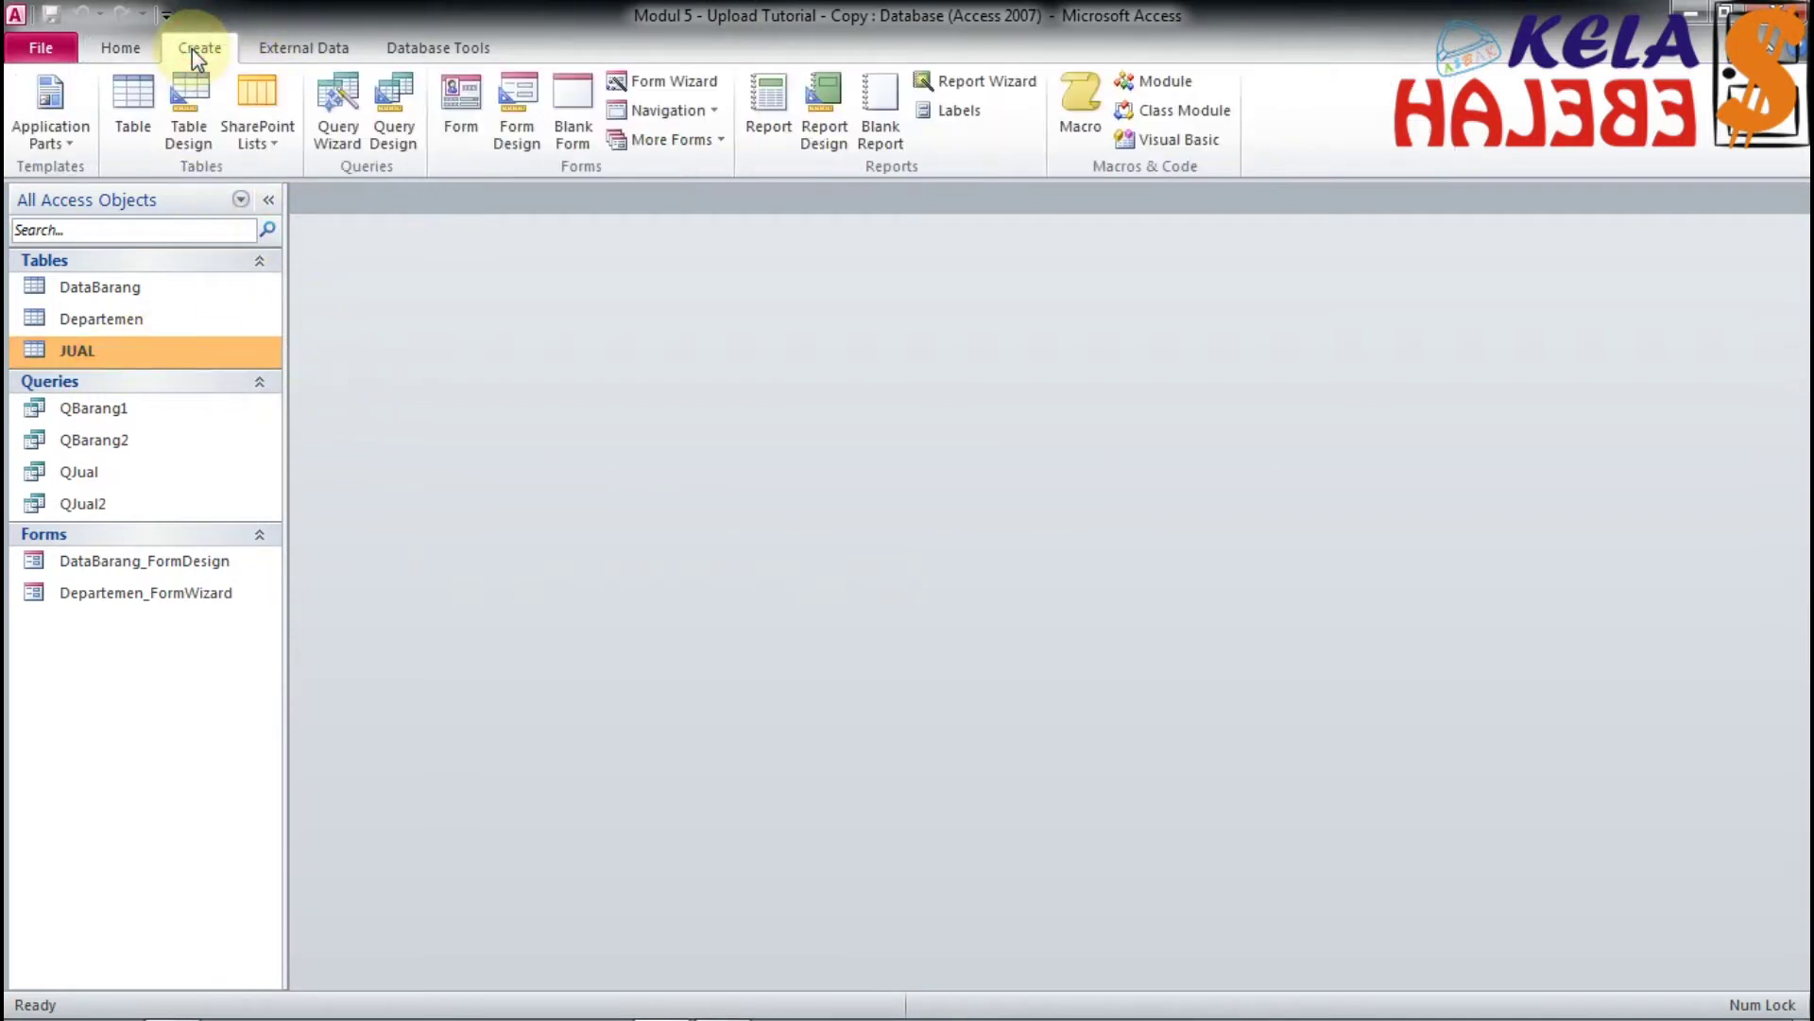
pyautogui.click(711, 141)
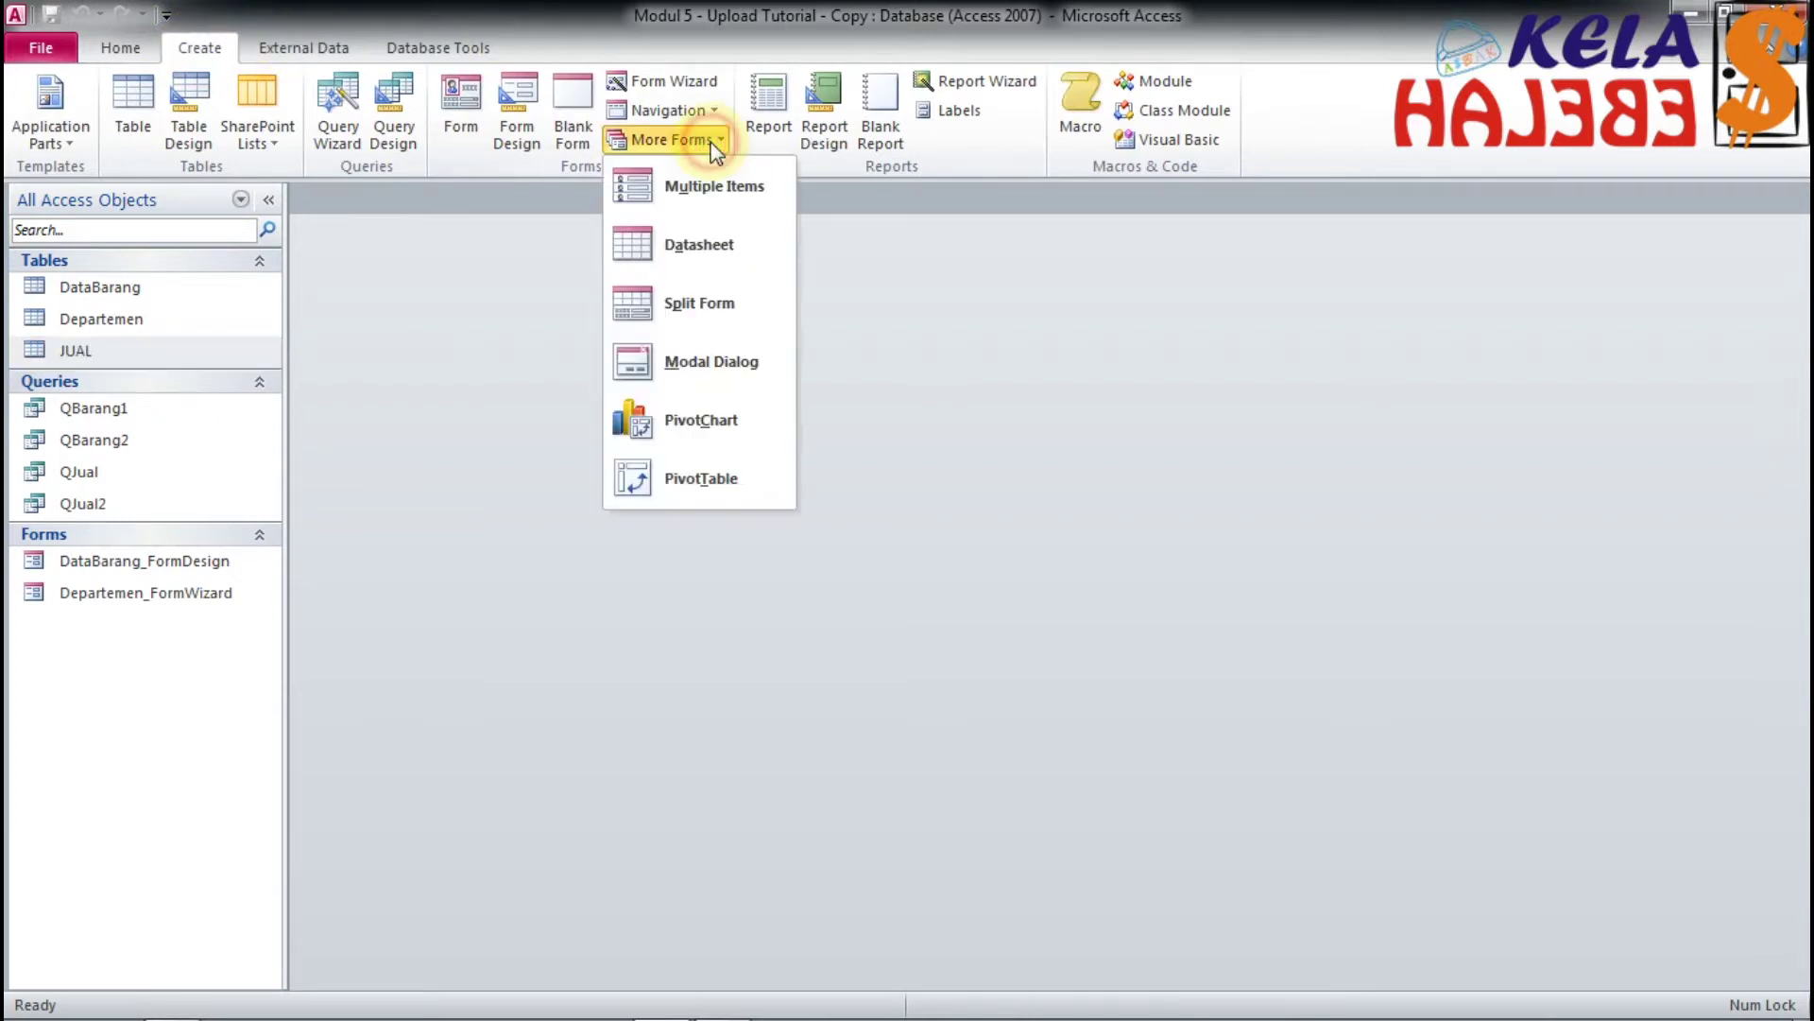
pyautogui.click(724, 300)
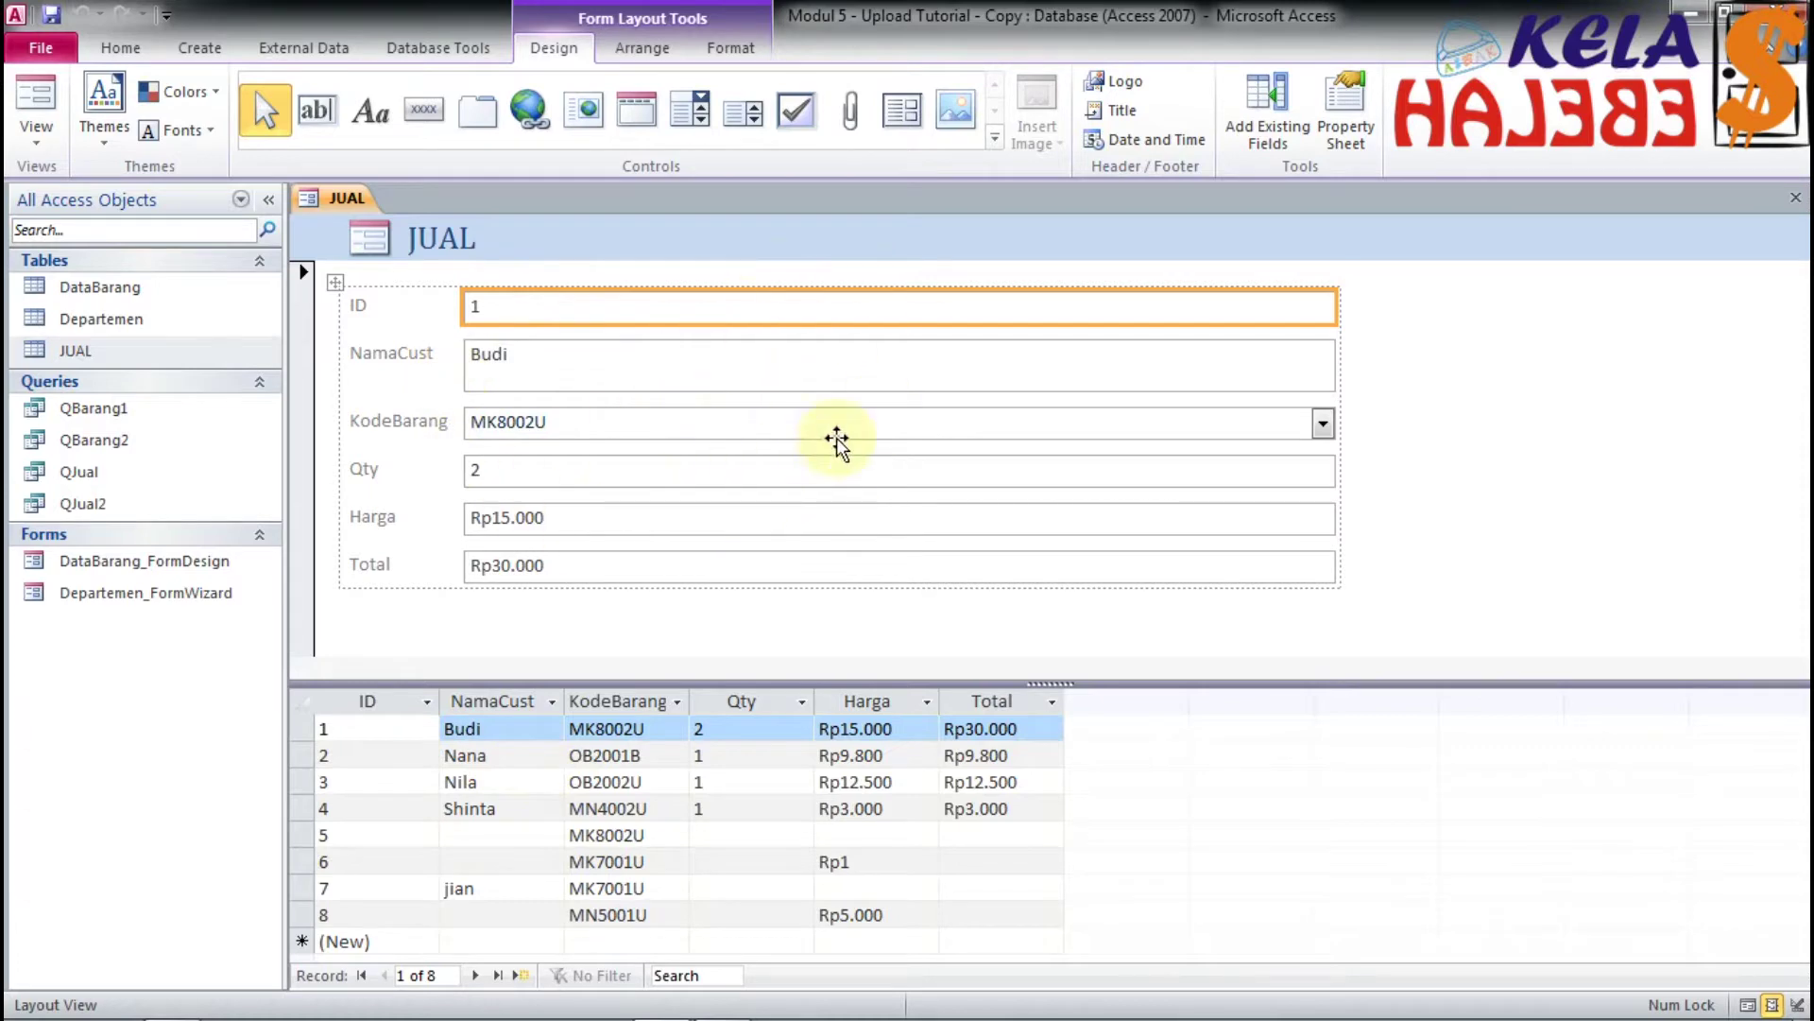
# Step: Select records 2, 3, 4 and 1 in the datasheet part of the split form to view each one's details
pyautogui.click(518, 756)
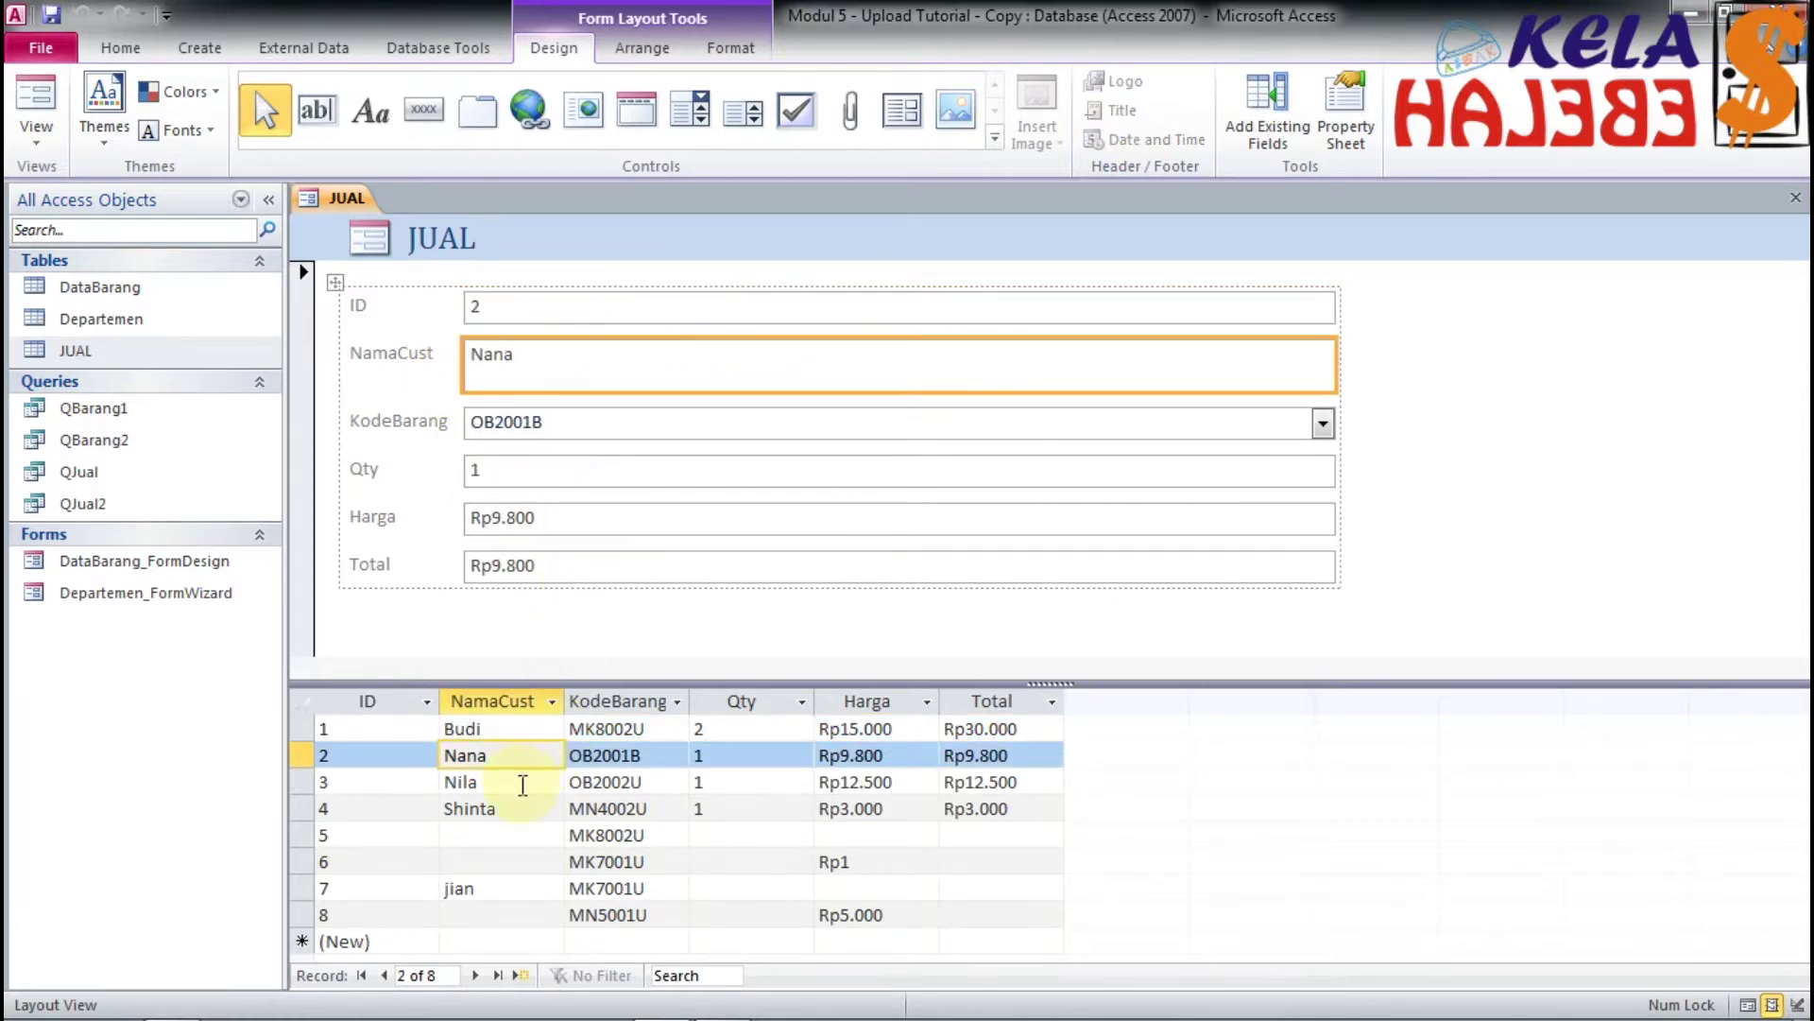
pyautogui.click(522, 781)
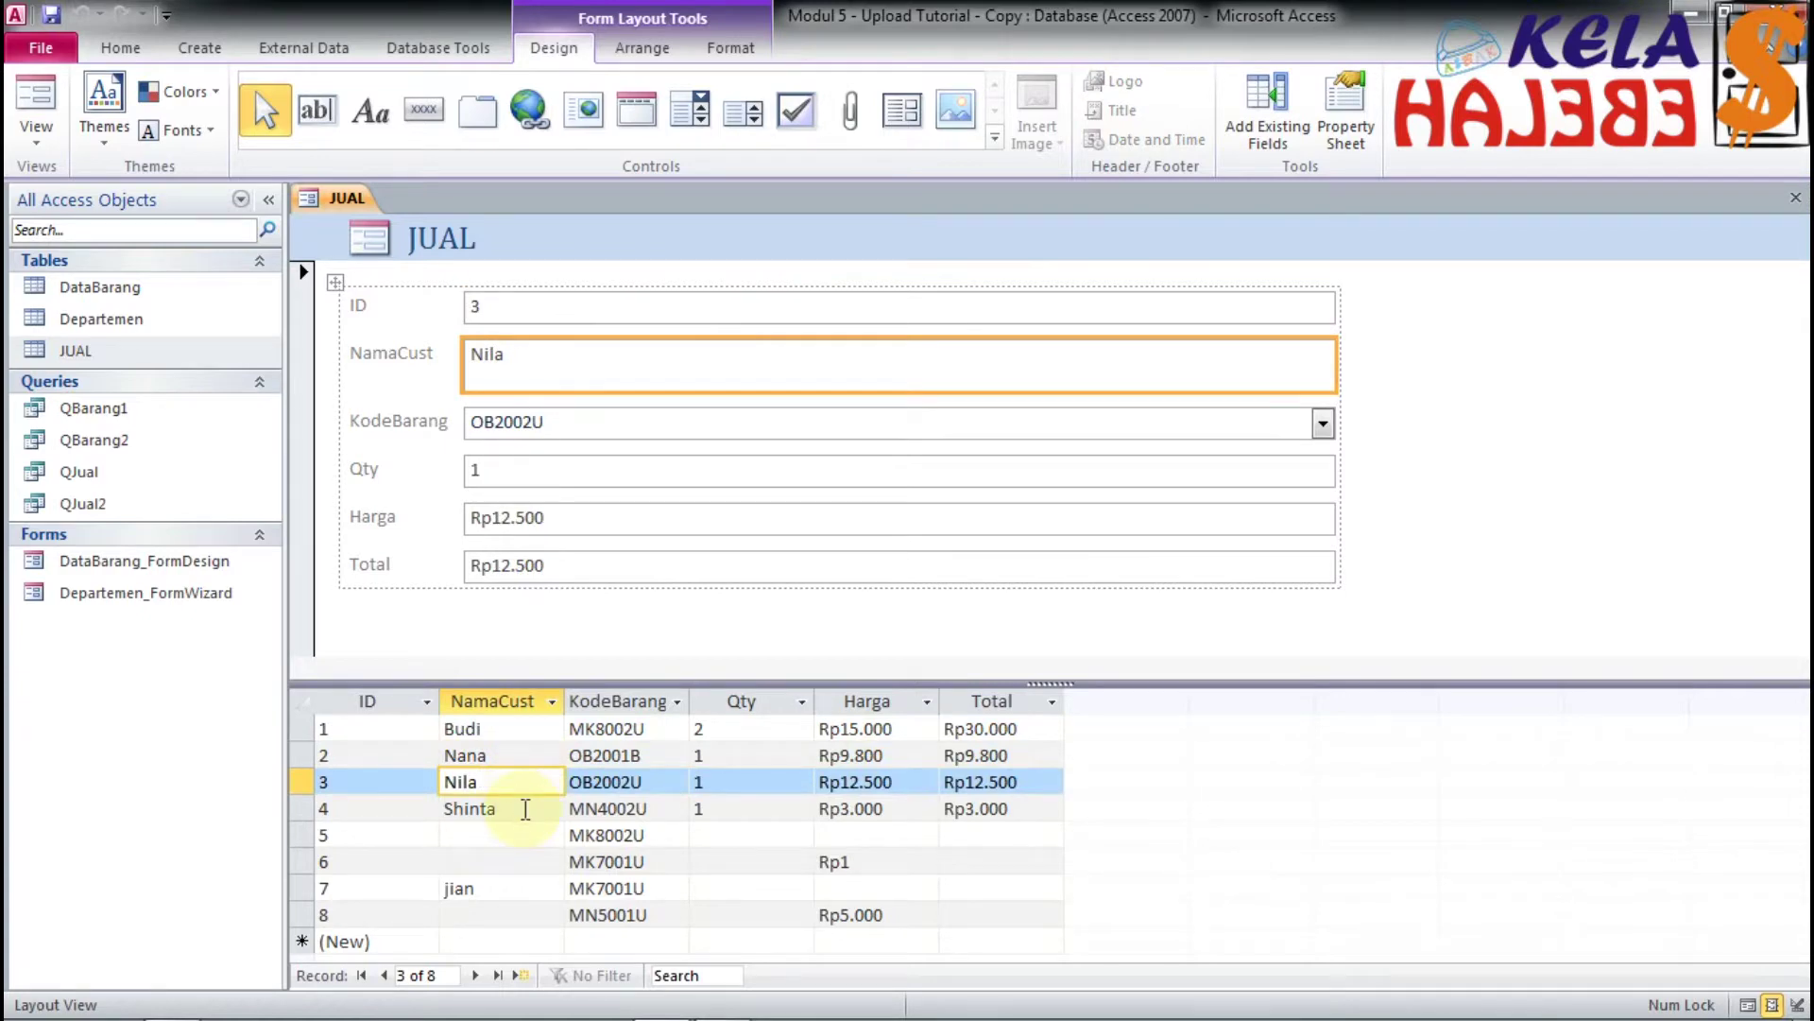
pyautogui.click(522, 809)
pyautogui.click(514, 729)
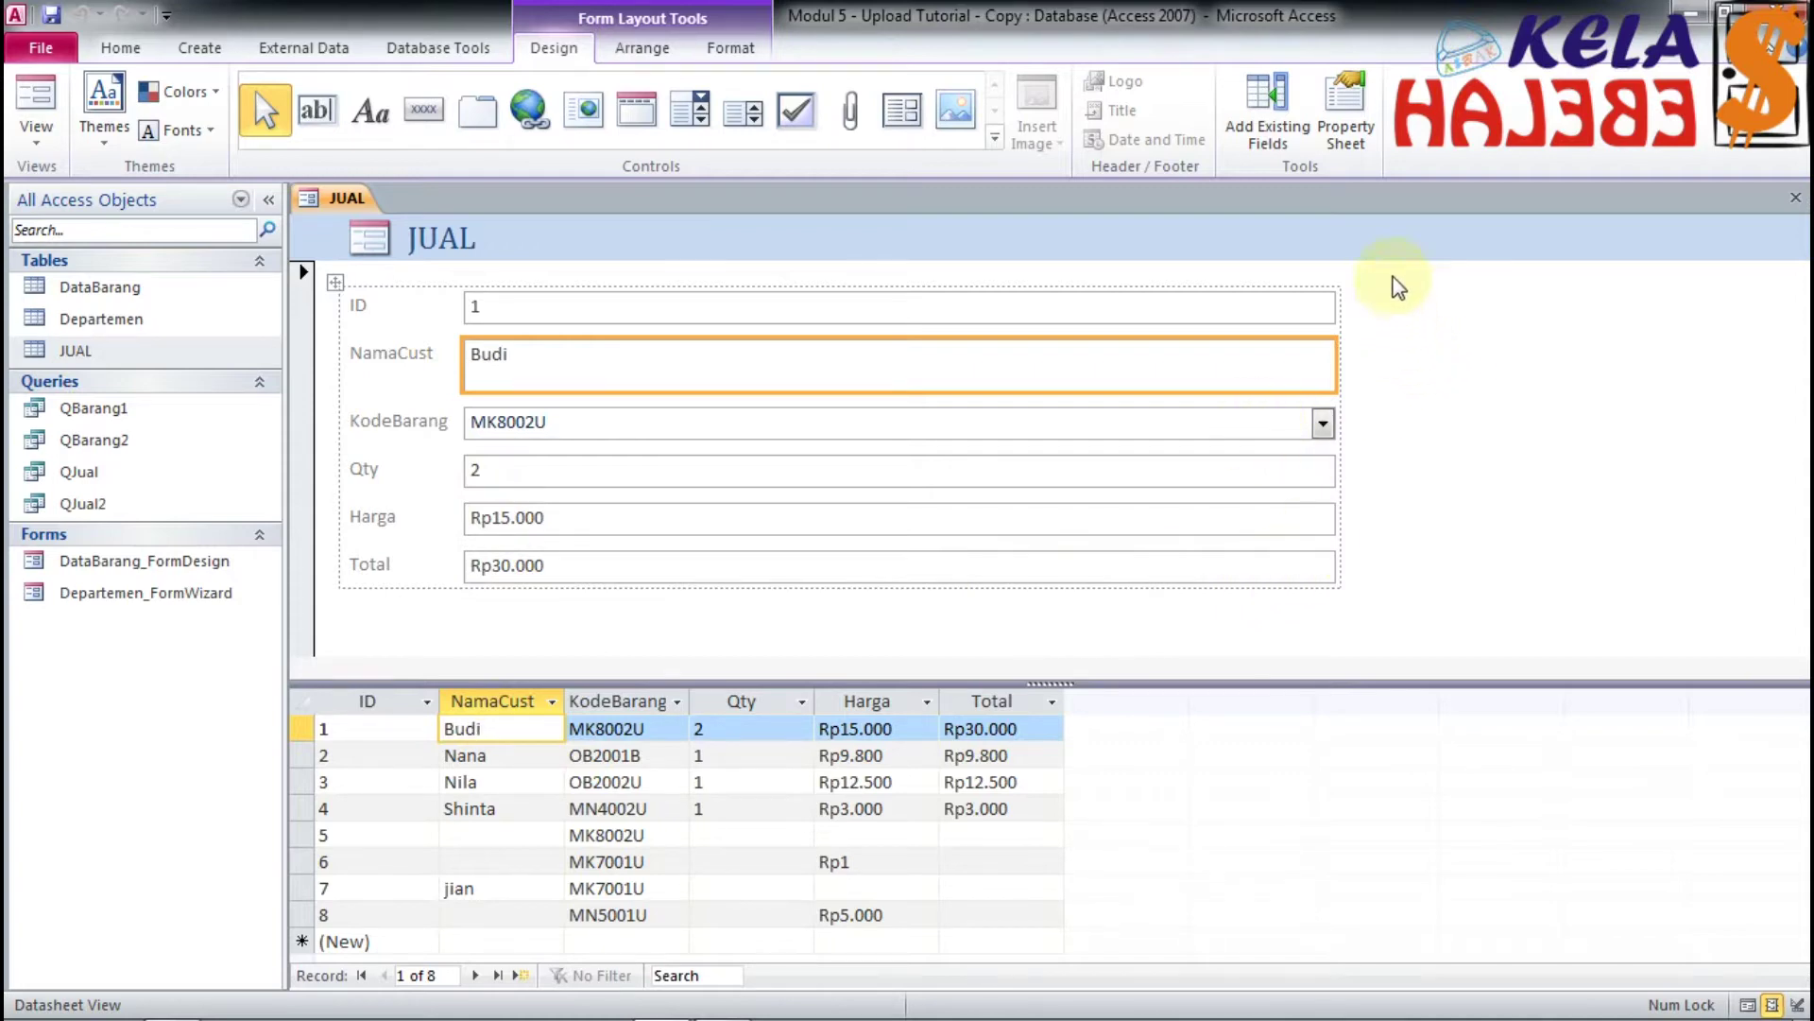
# Step: Display the property sheet and review the format, data, event and other properties of the NamaCust text box, keeping NamaCust as its control source
pyautogui.click(1348, 115)
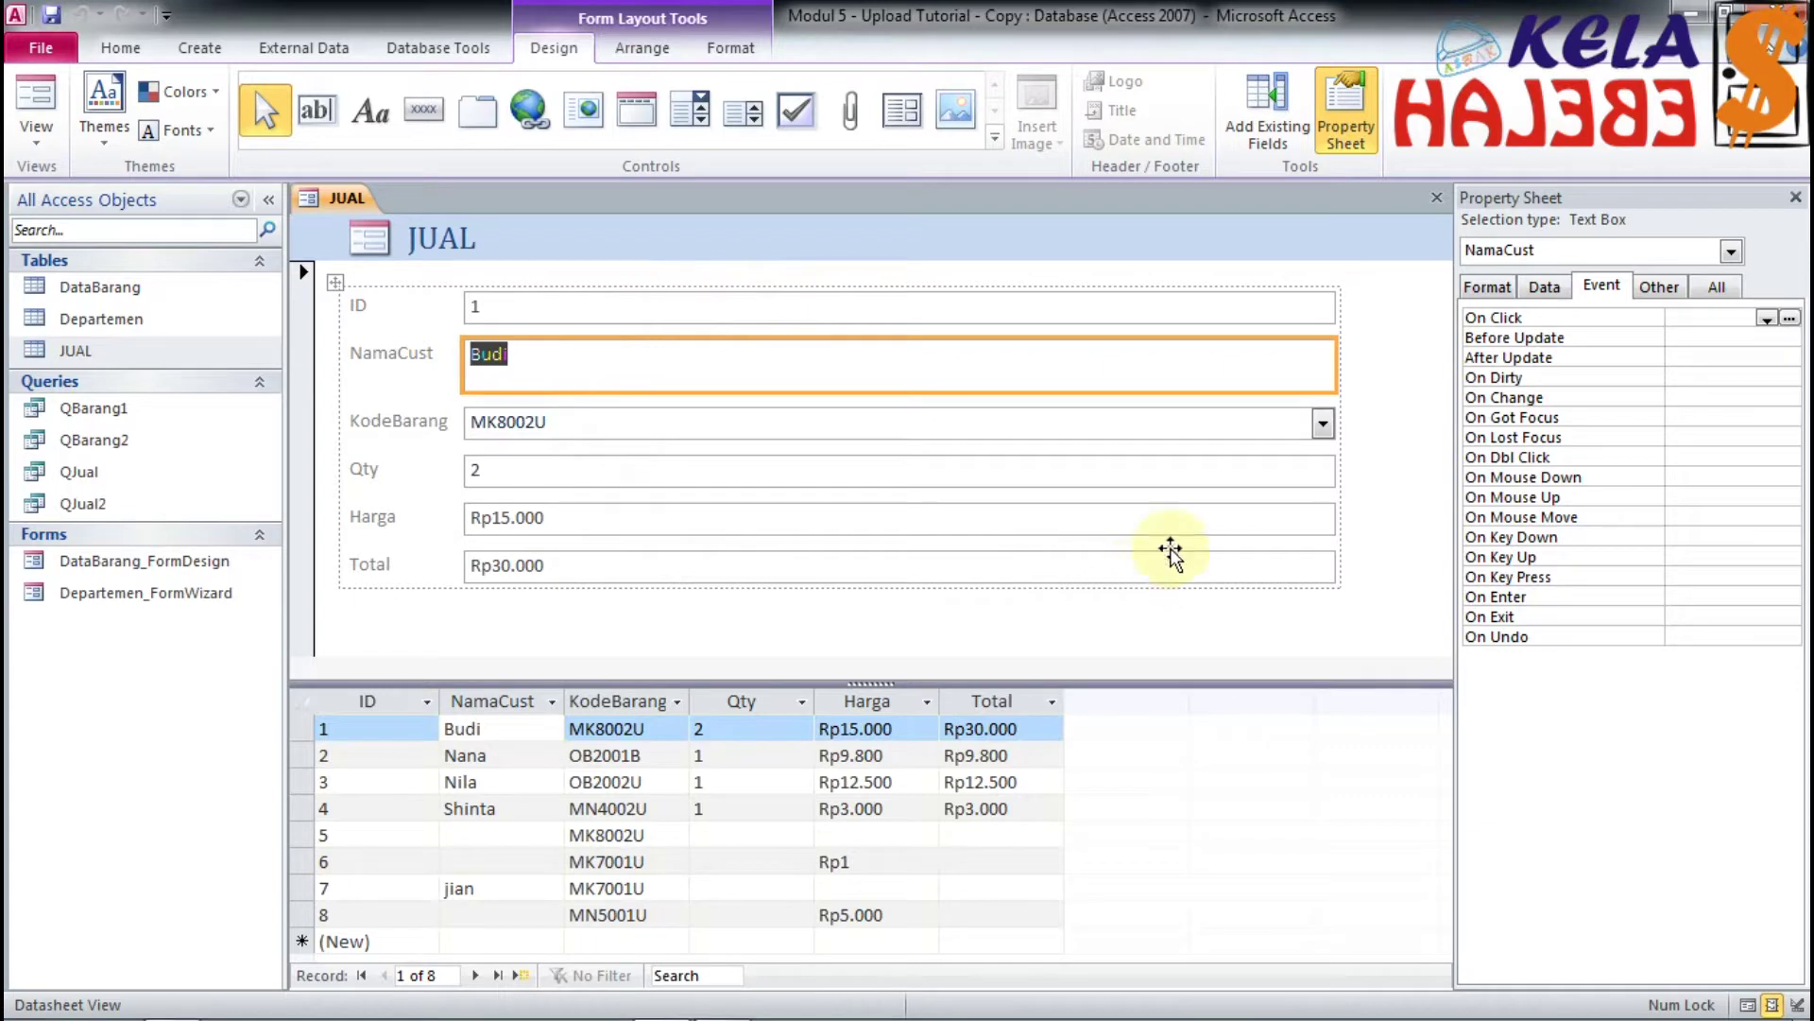
pyautogui.click(1490, 287)
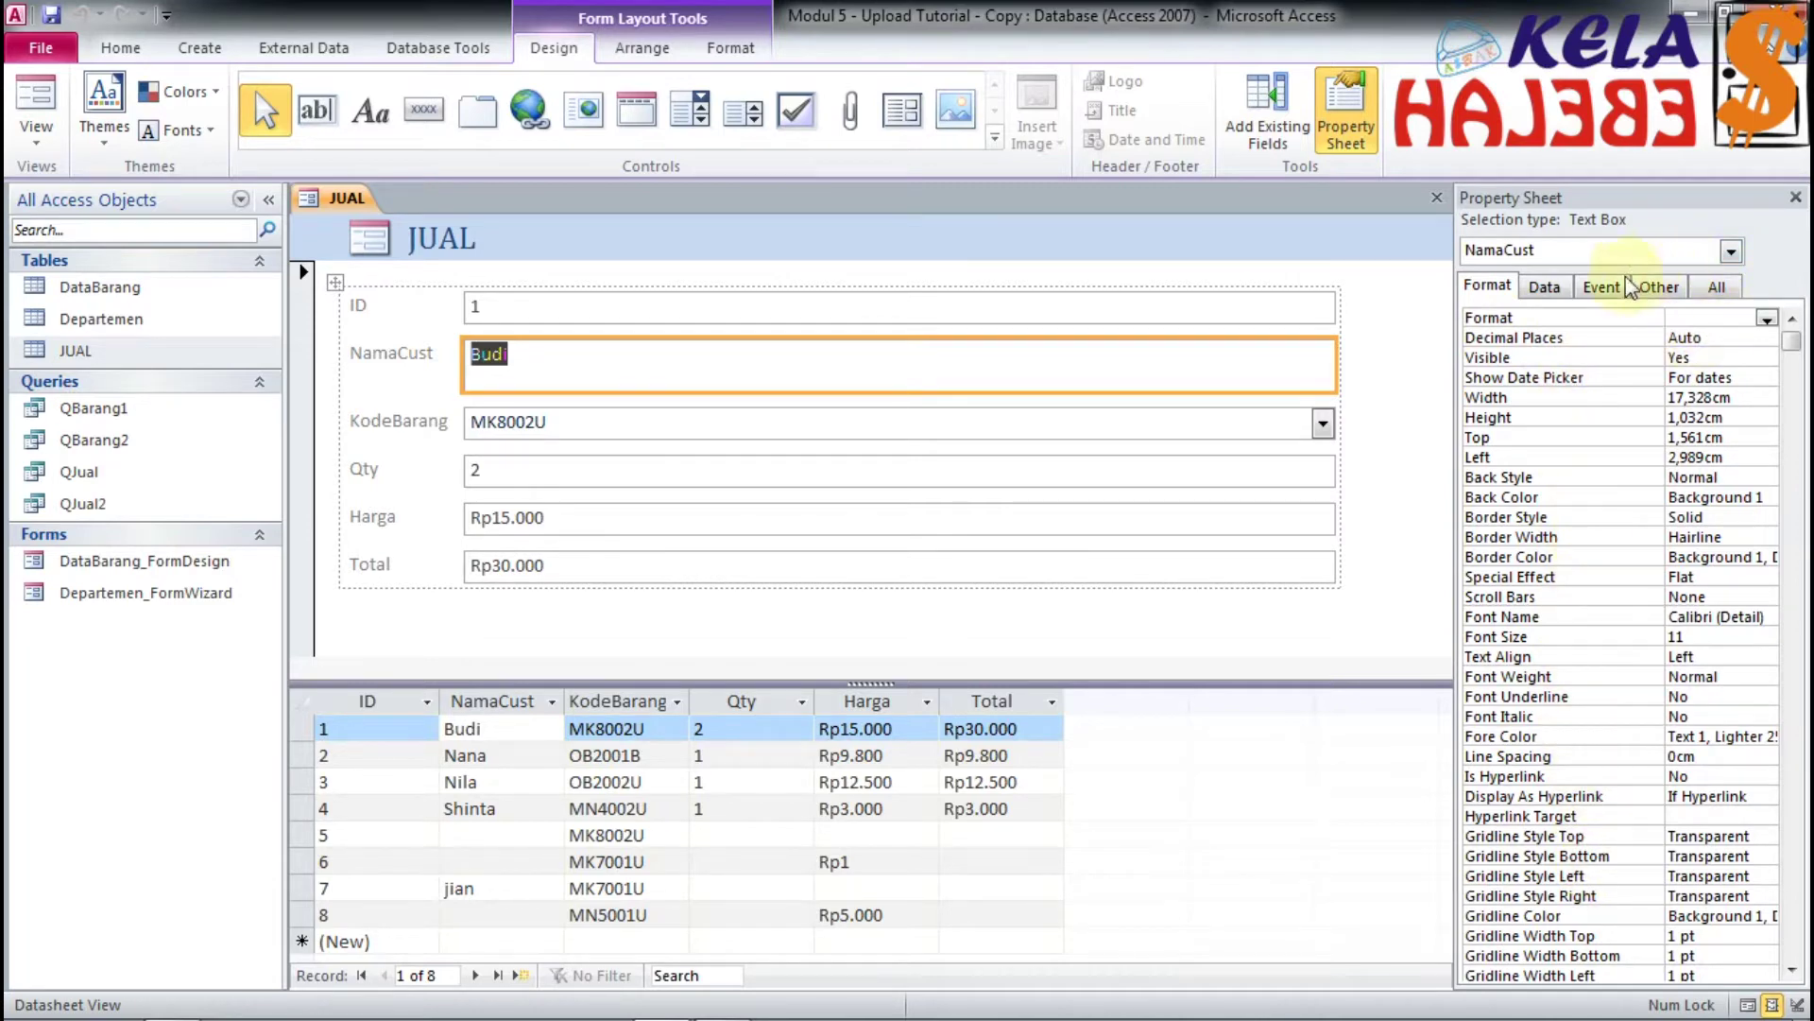
pyautogui.click(1536, 289)
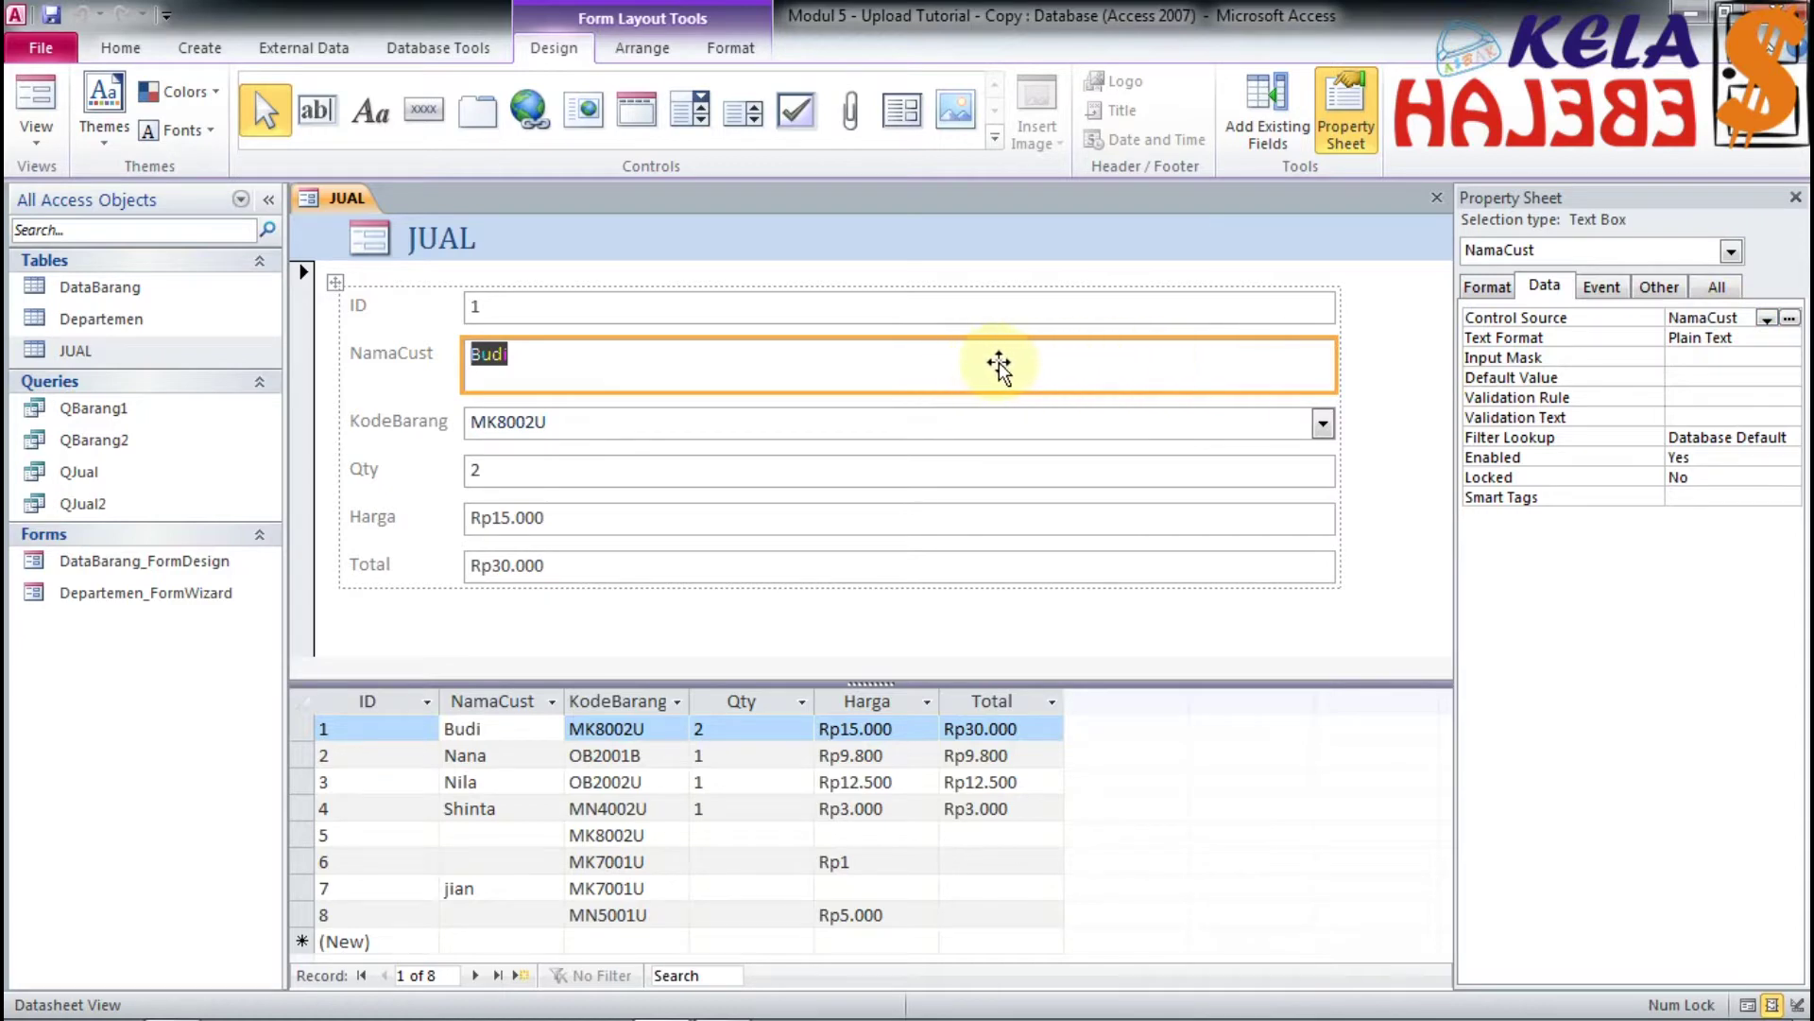
pyautogui.click(1767, 319)
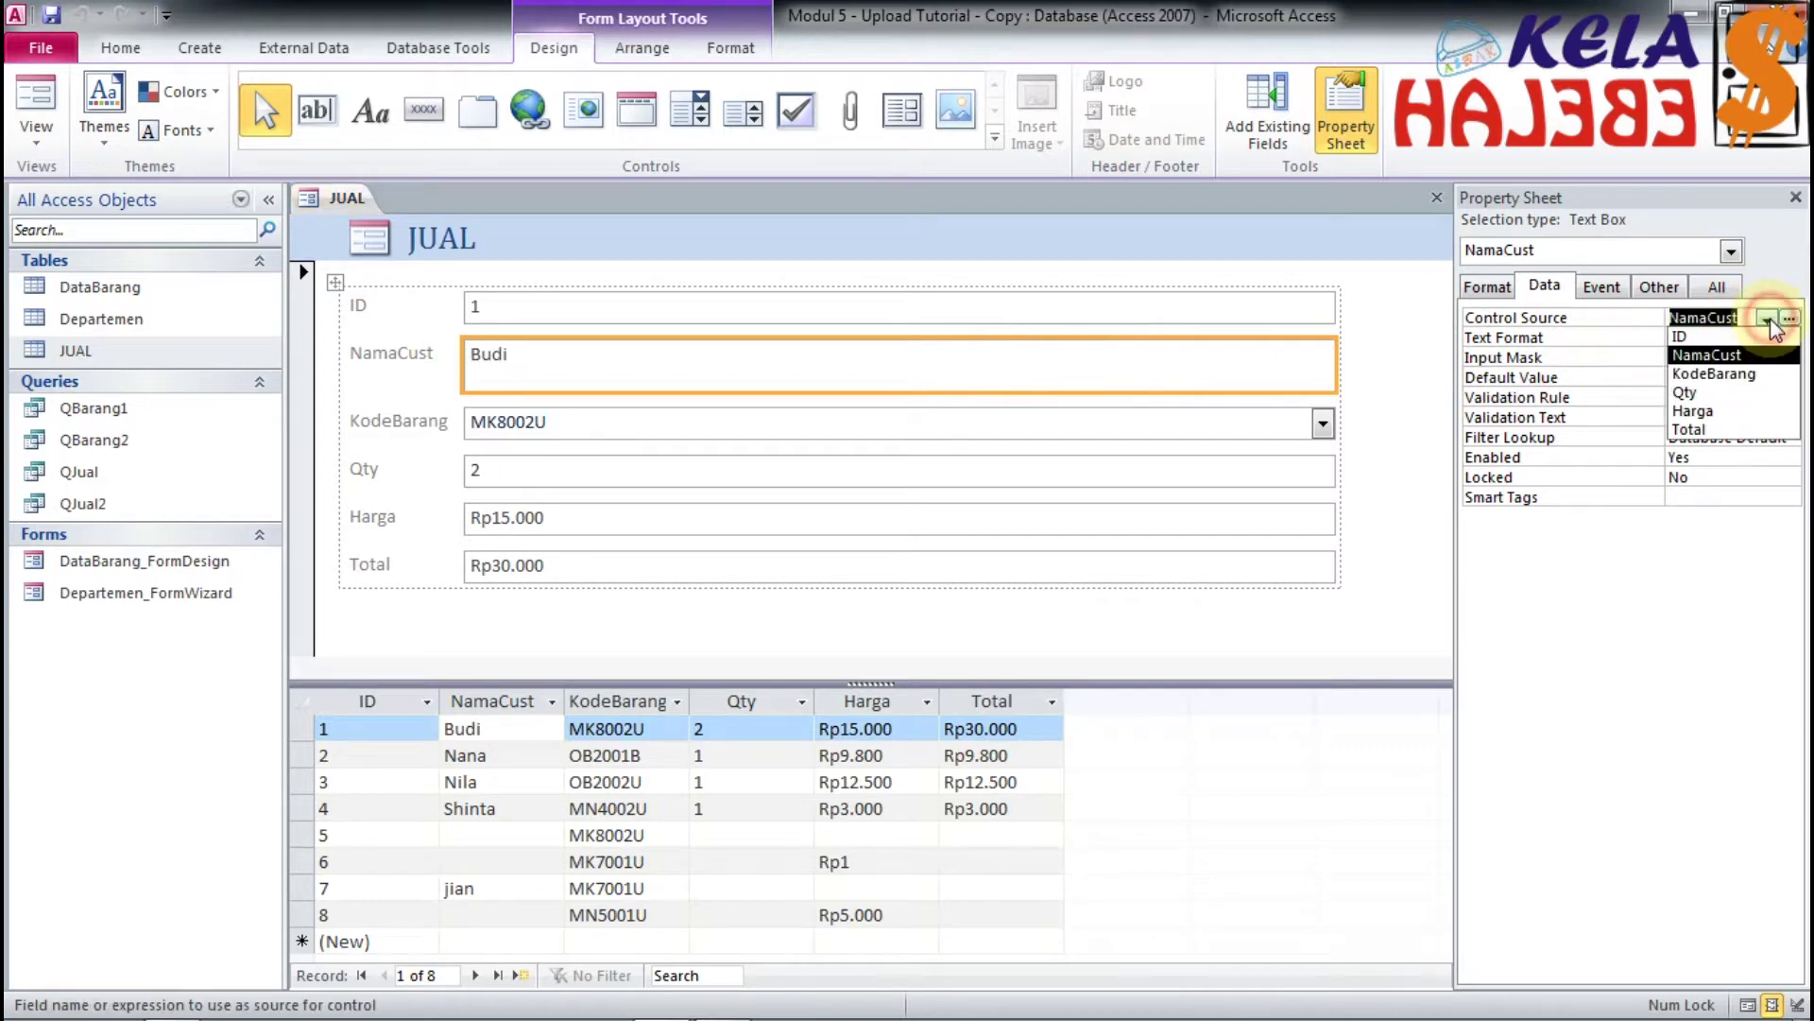
pyautogui.click(1715, 355)
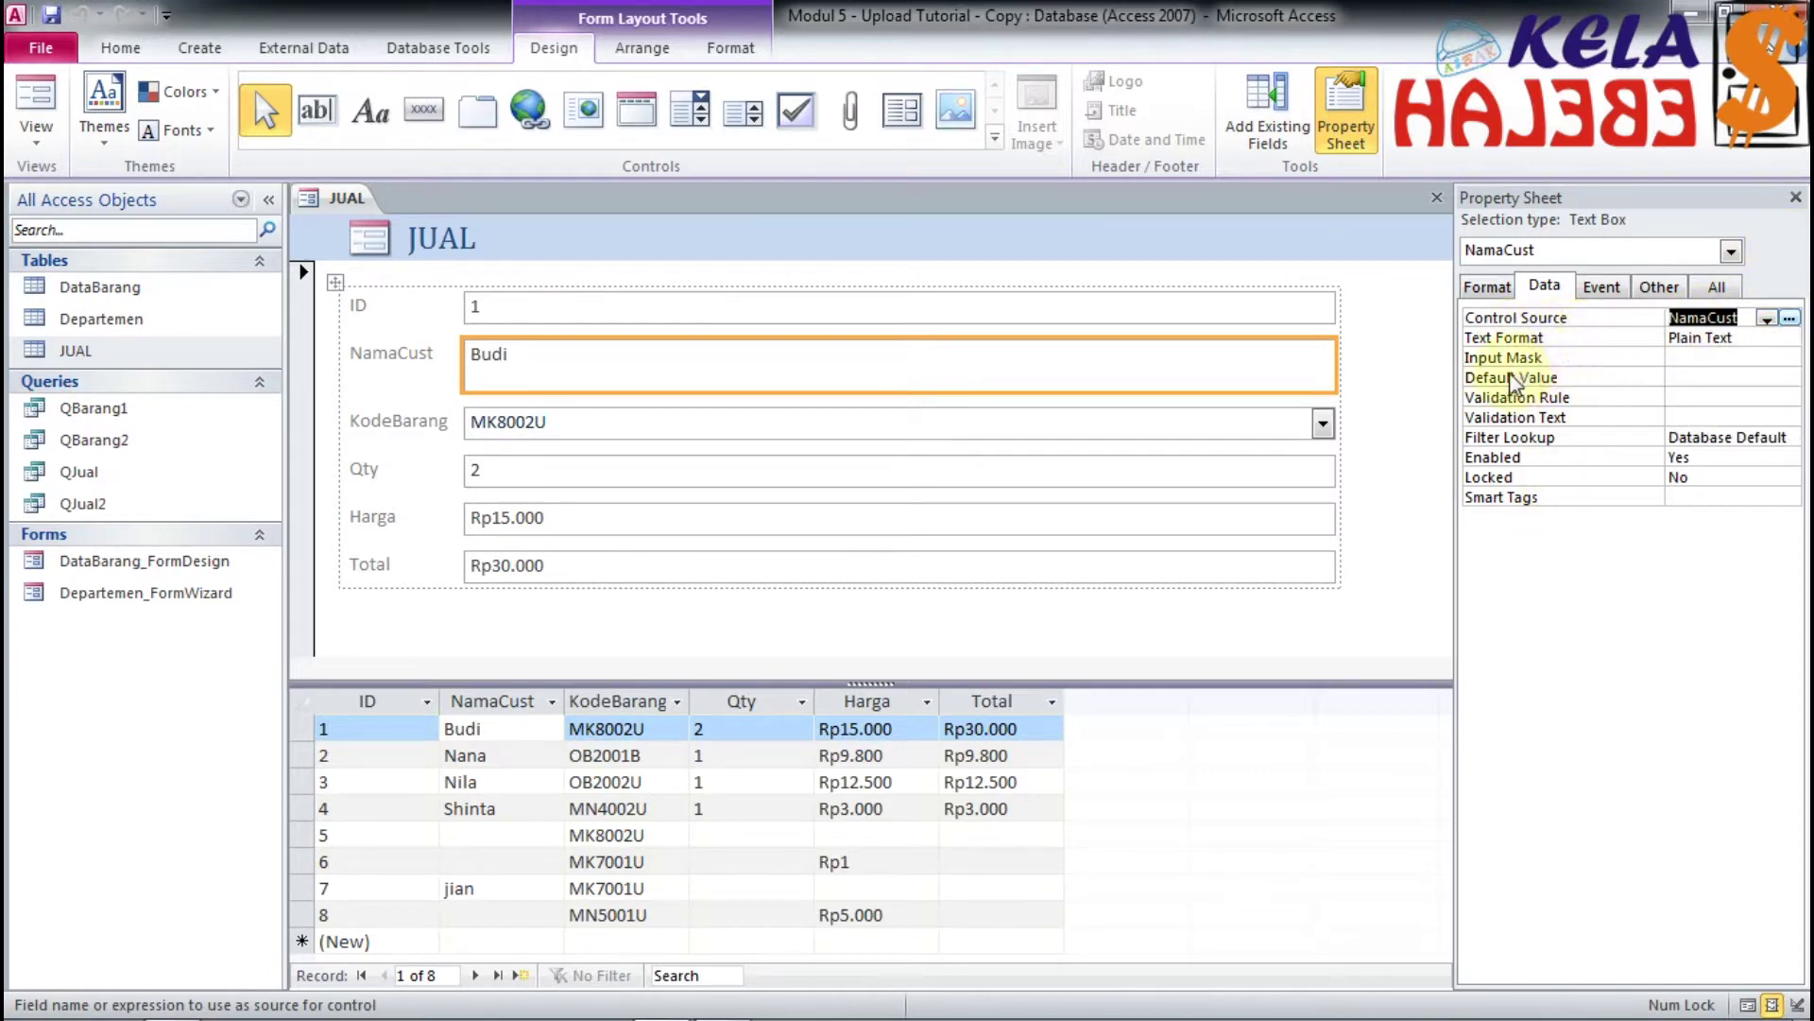
pyautogui.click(1604, 287)
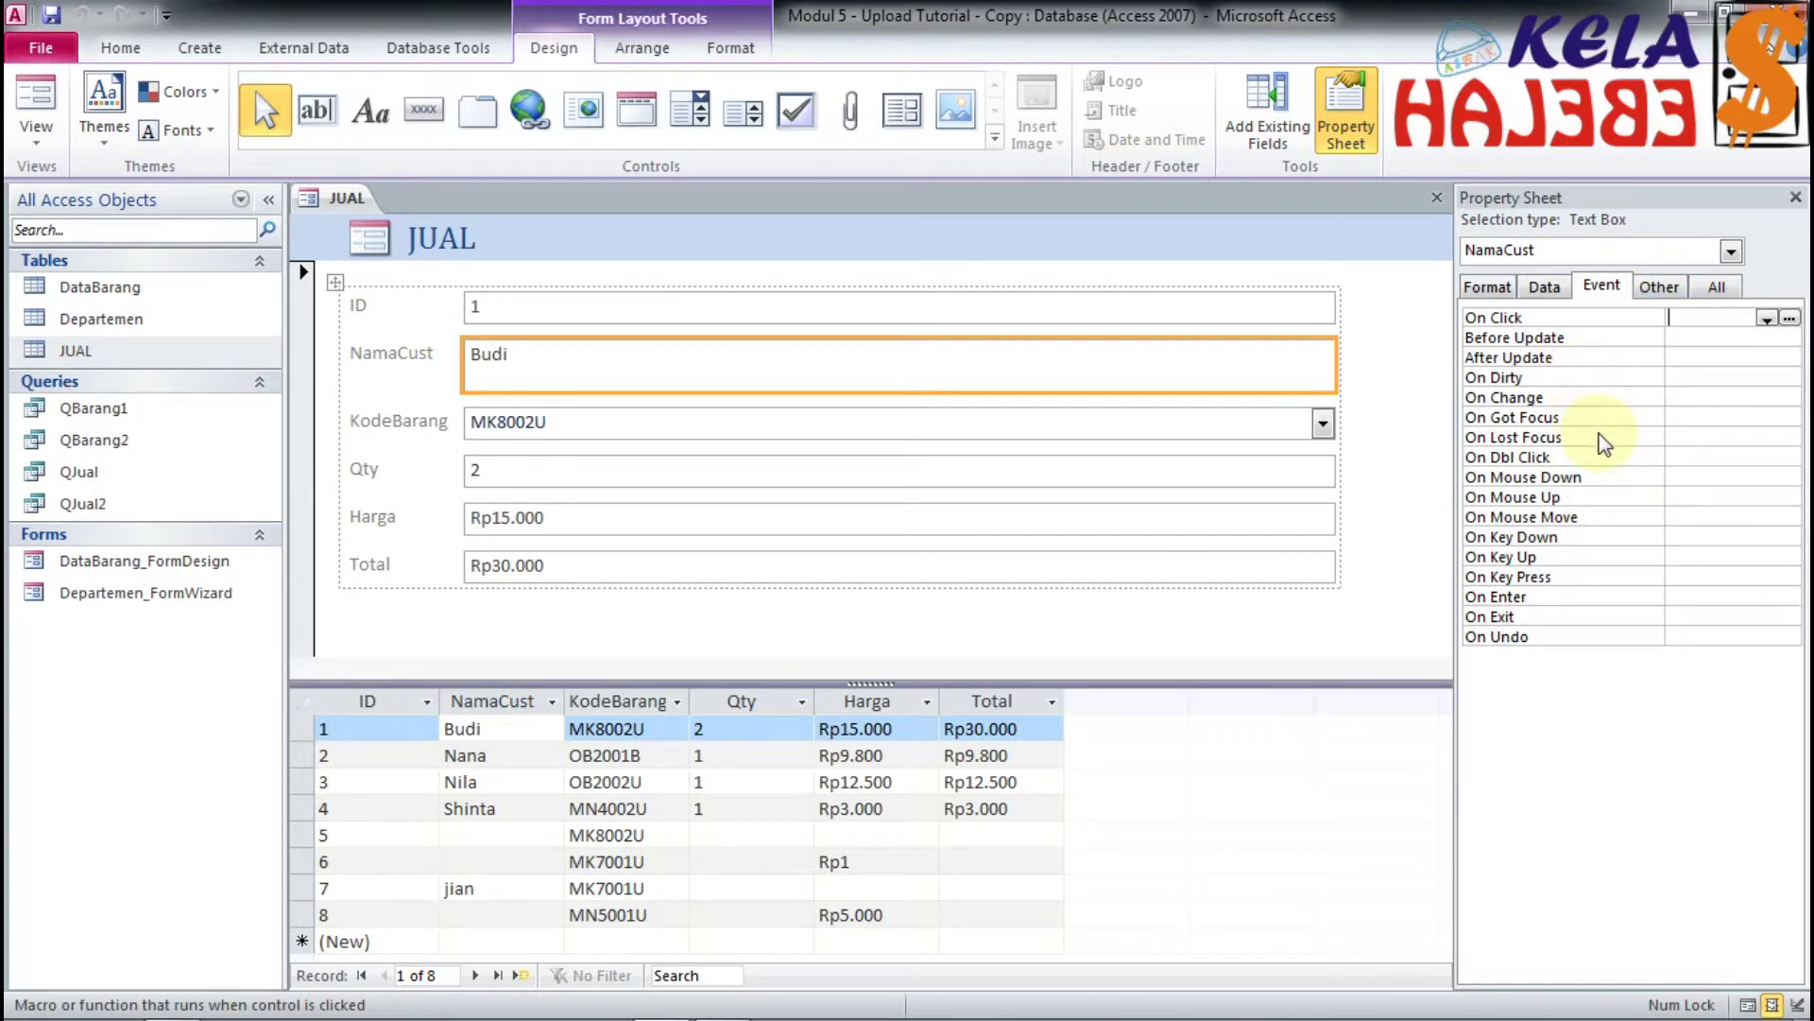
pyautogui.click(1663, 283)
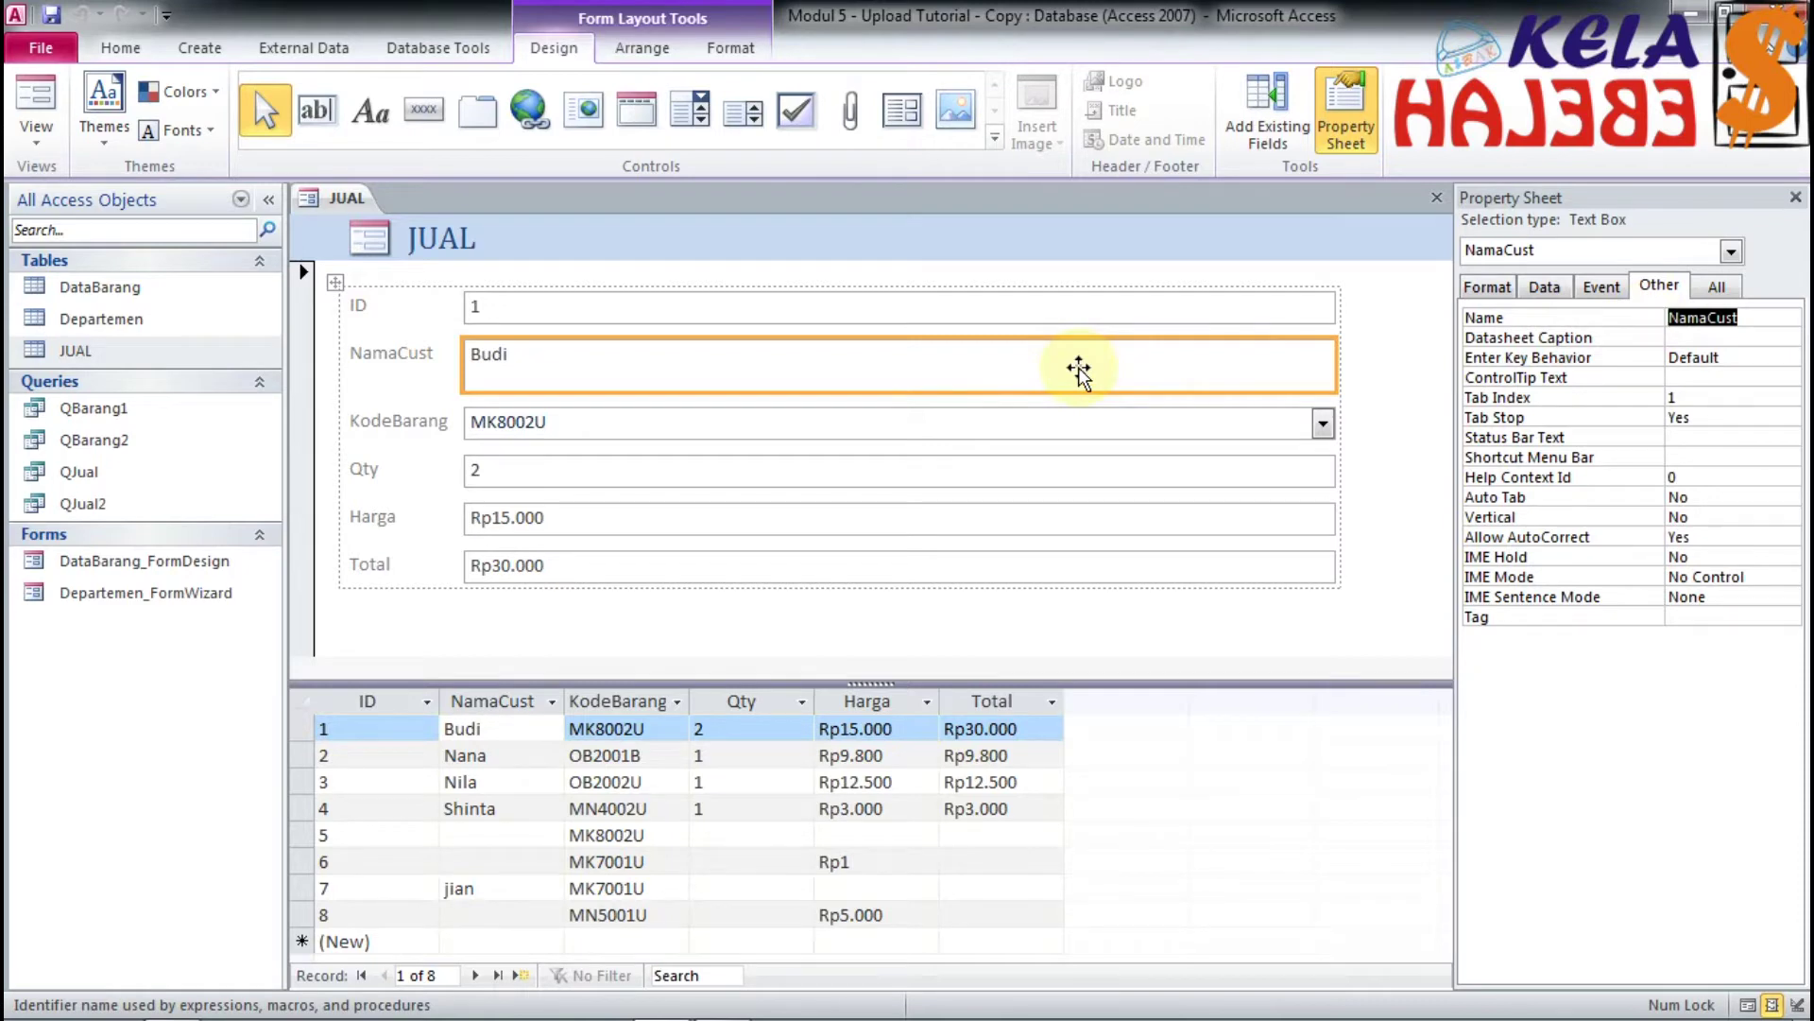
pyautogui.click(1718, 288)
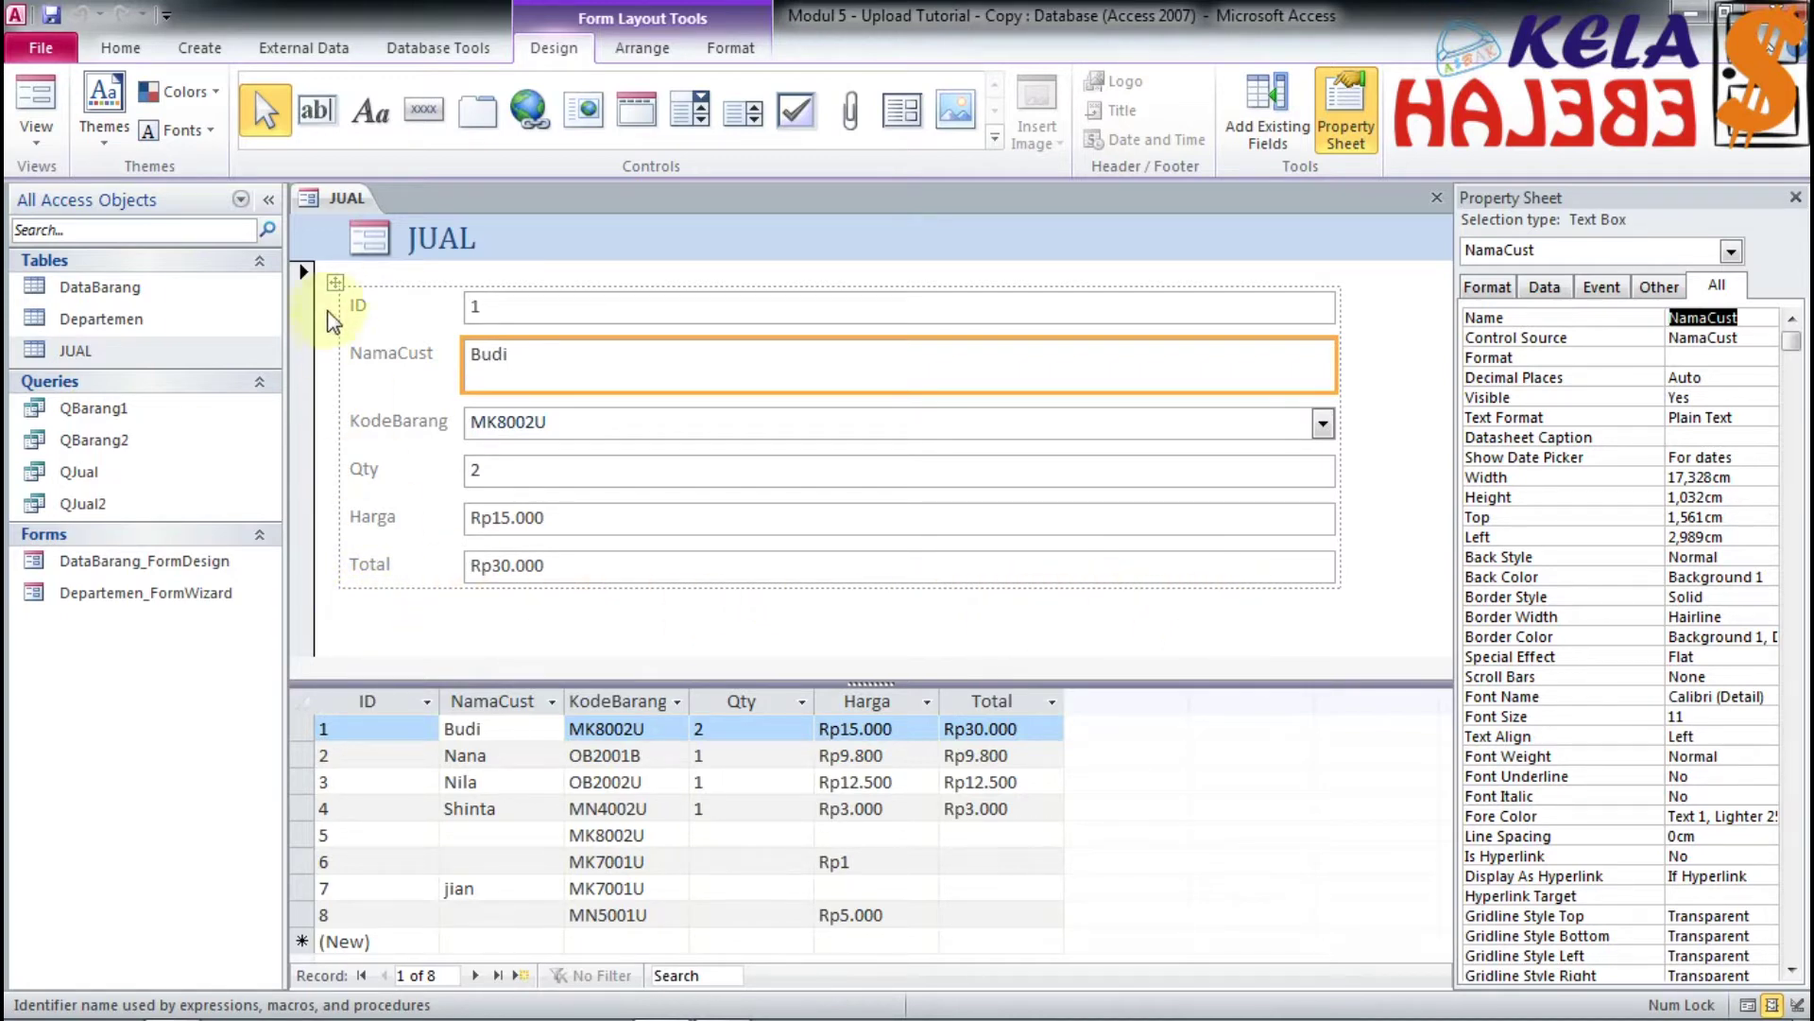
# Step: Select the form's entire field layout and insert an empty row below the Total row
pyautogui.click(350, 297)
pyautogui.click(353, 297)
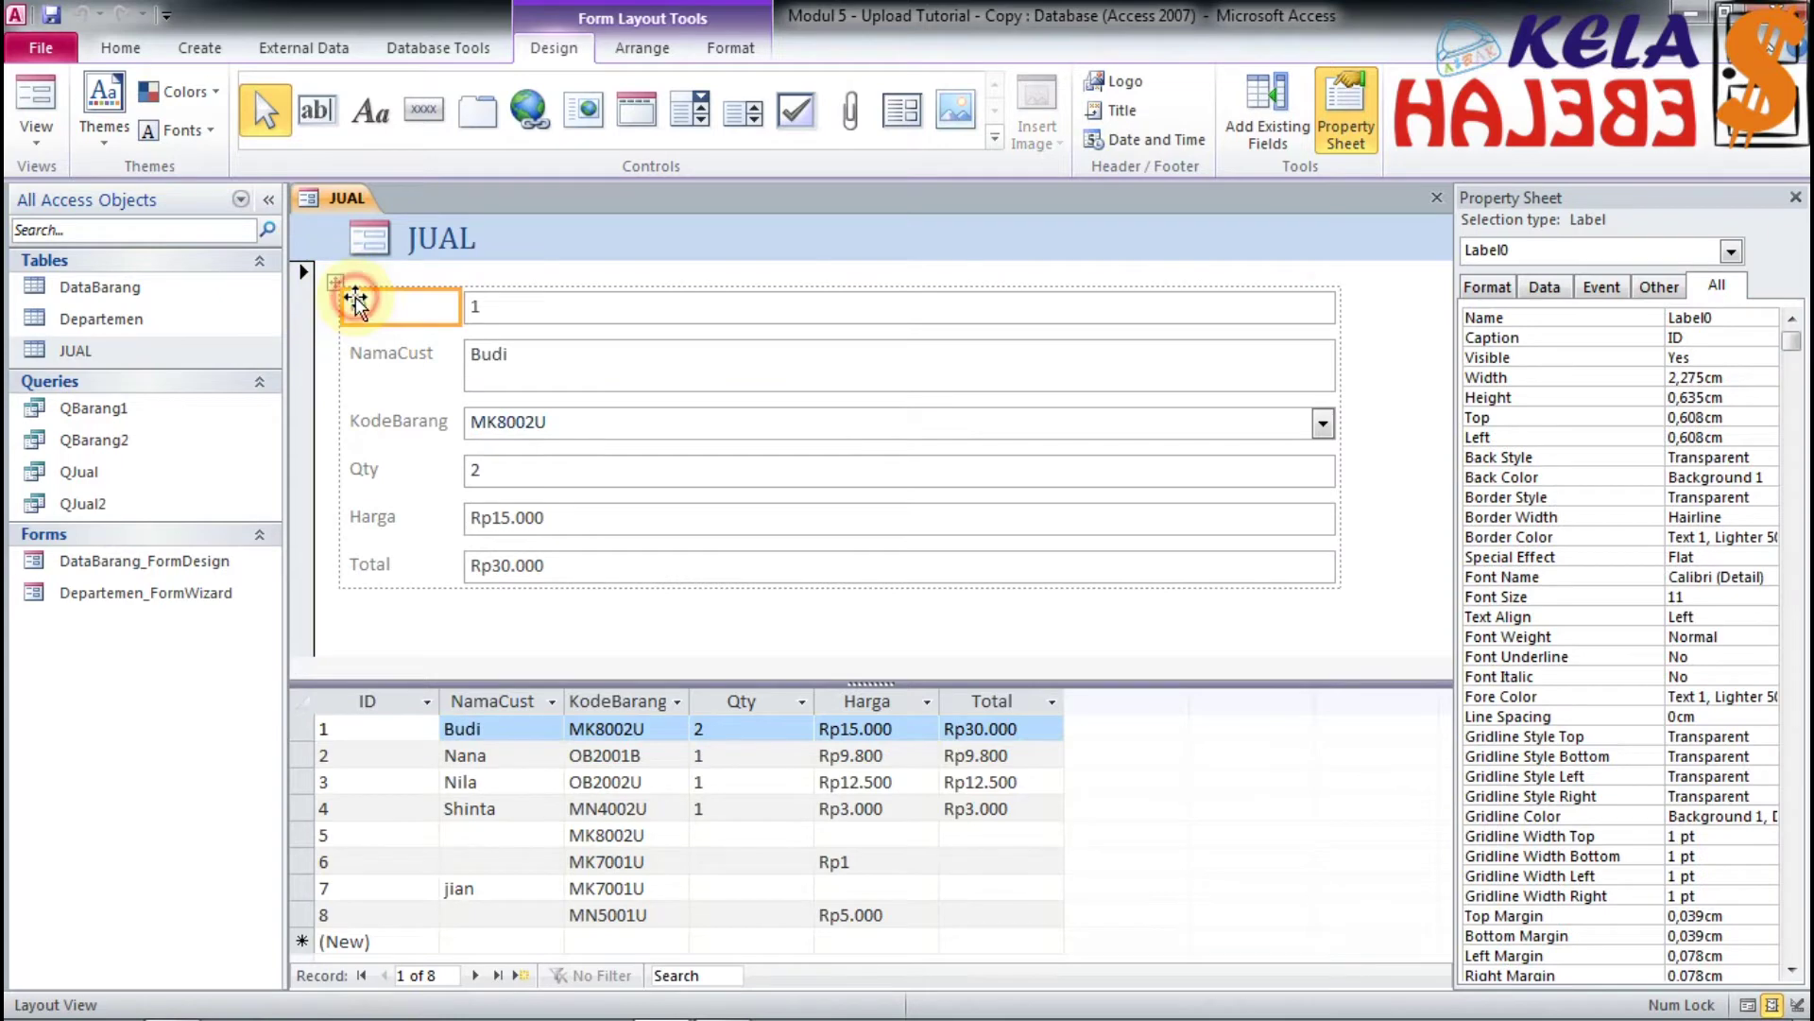
pyautogui.click(332, 284)
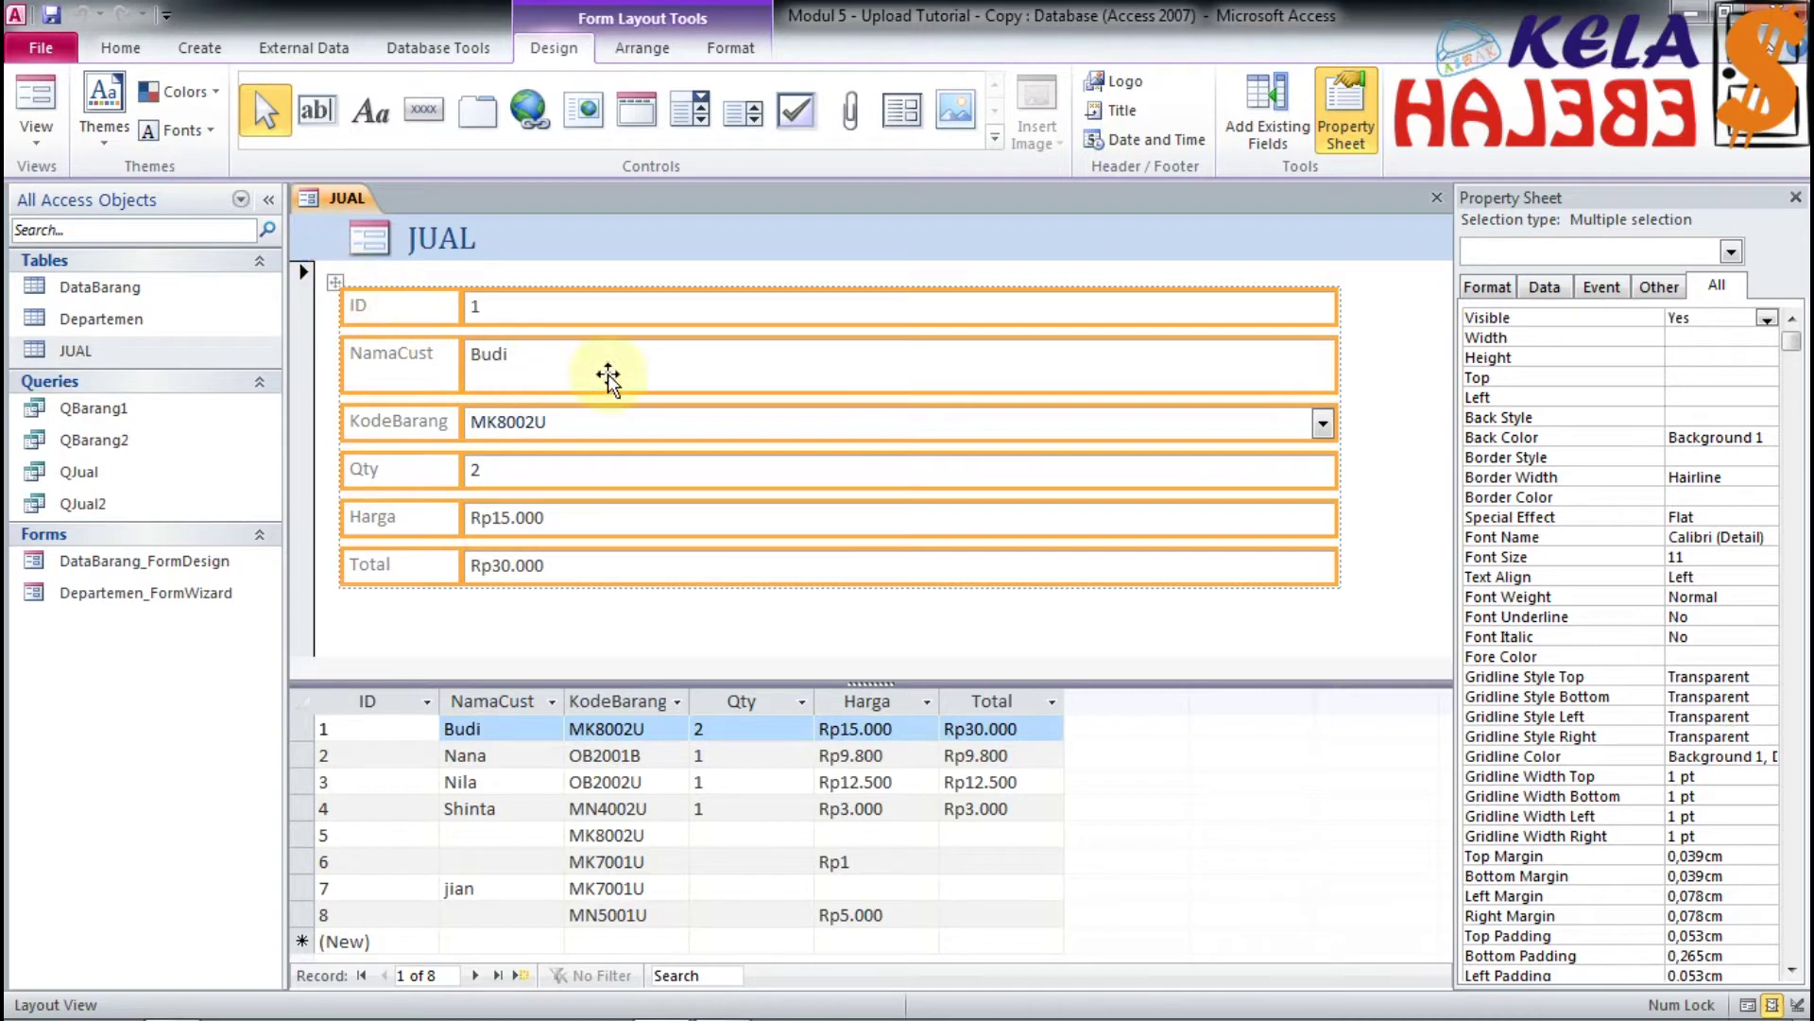
pyautogui.click(647, 51)
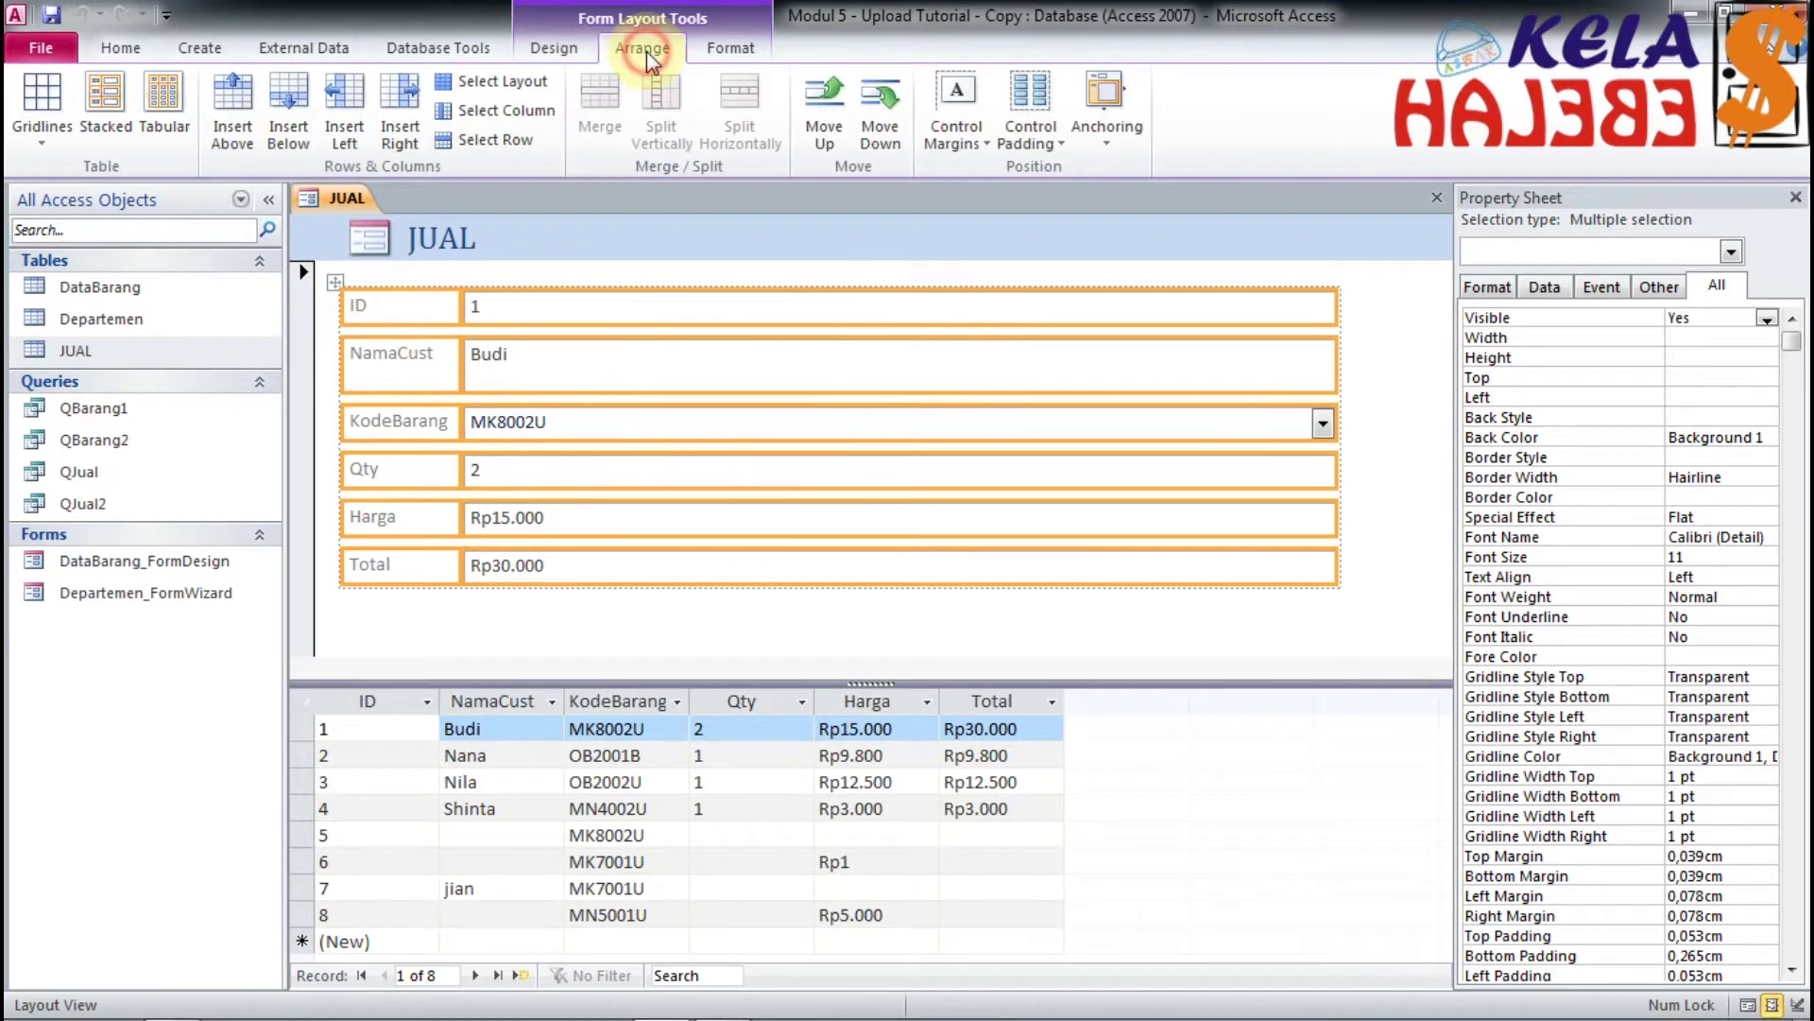
pyautogui.click(286, 120)
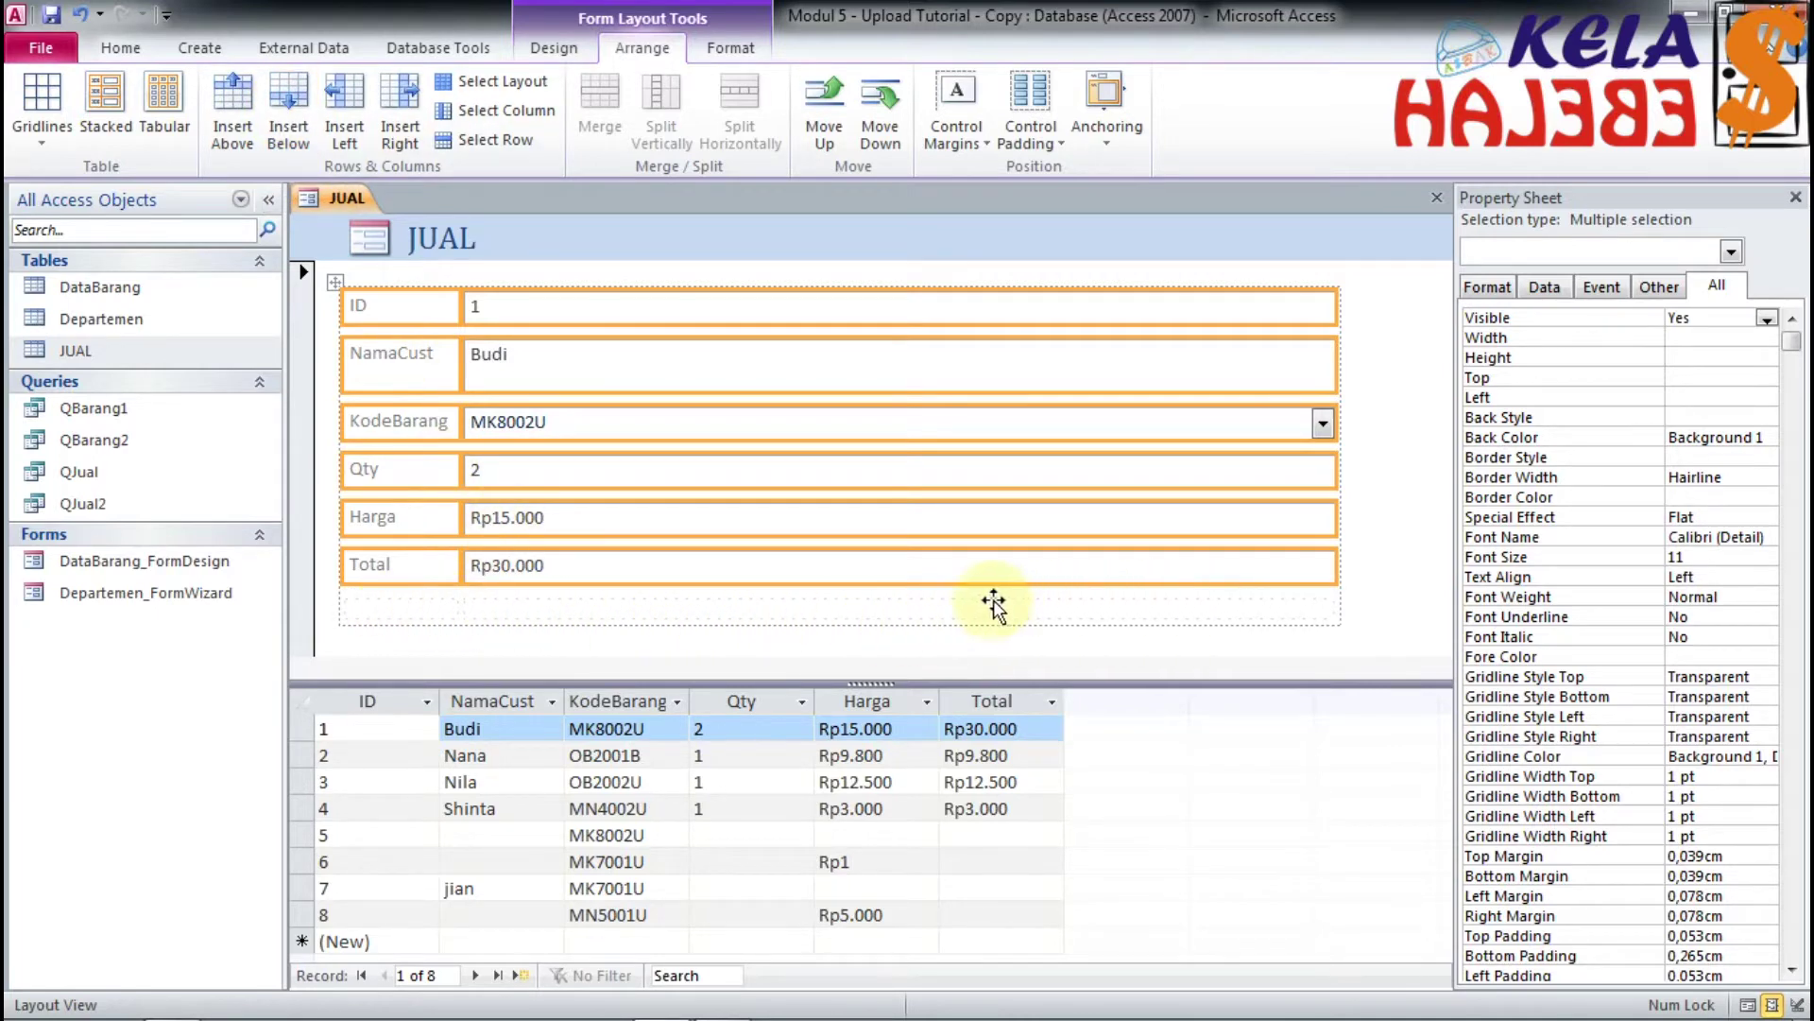
# Step: Insert a command button in the empty cell below the Total label, with the Record Navigation action Go To First Record
pyautogui.click(369, 607)
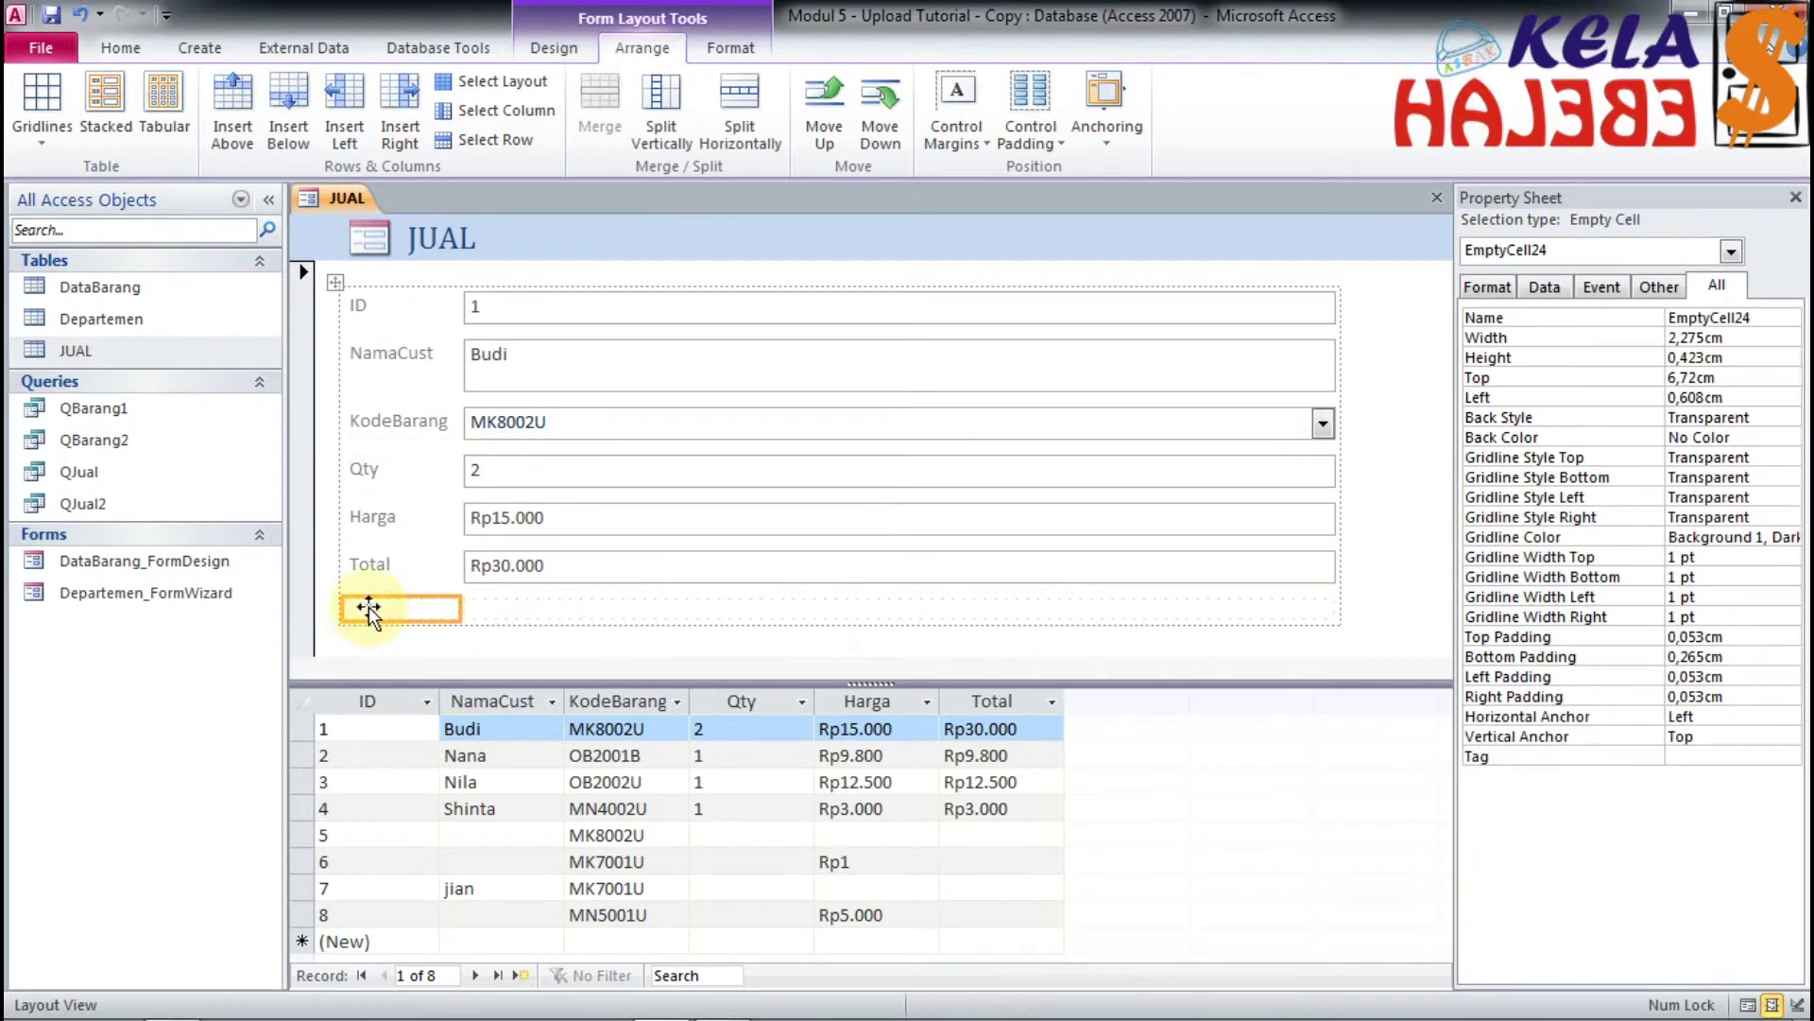
pyautogui.click(587, 614)
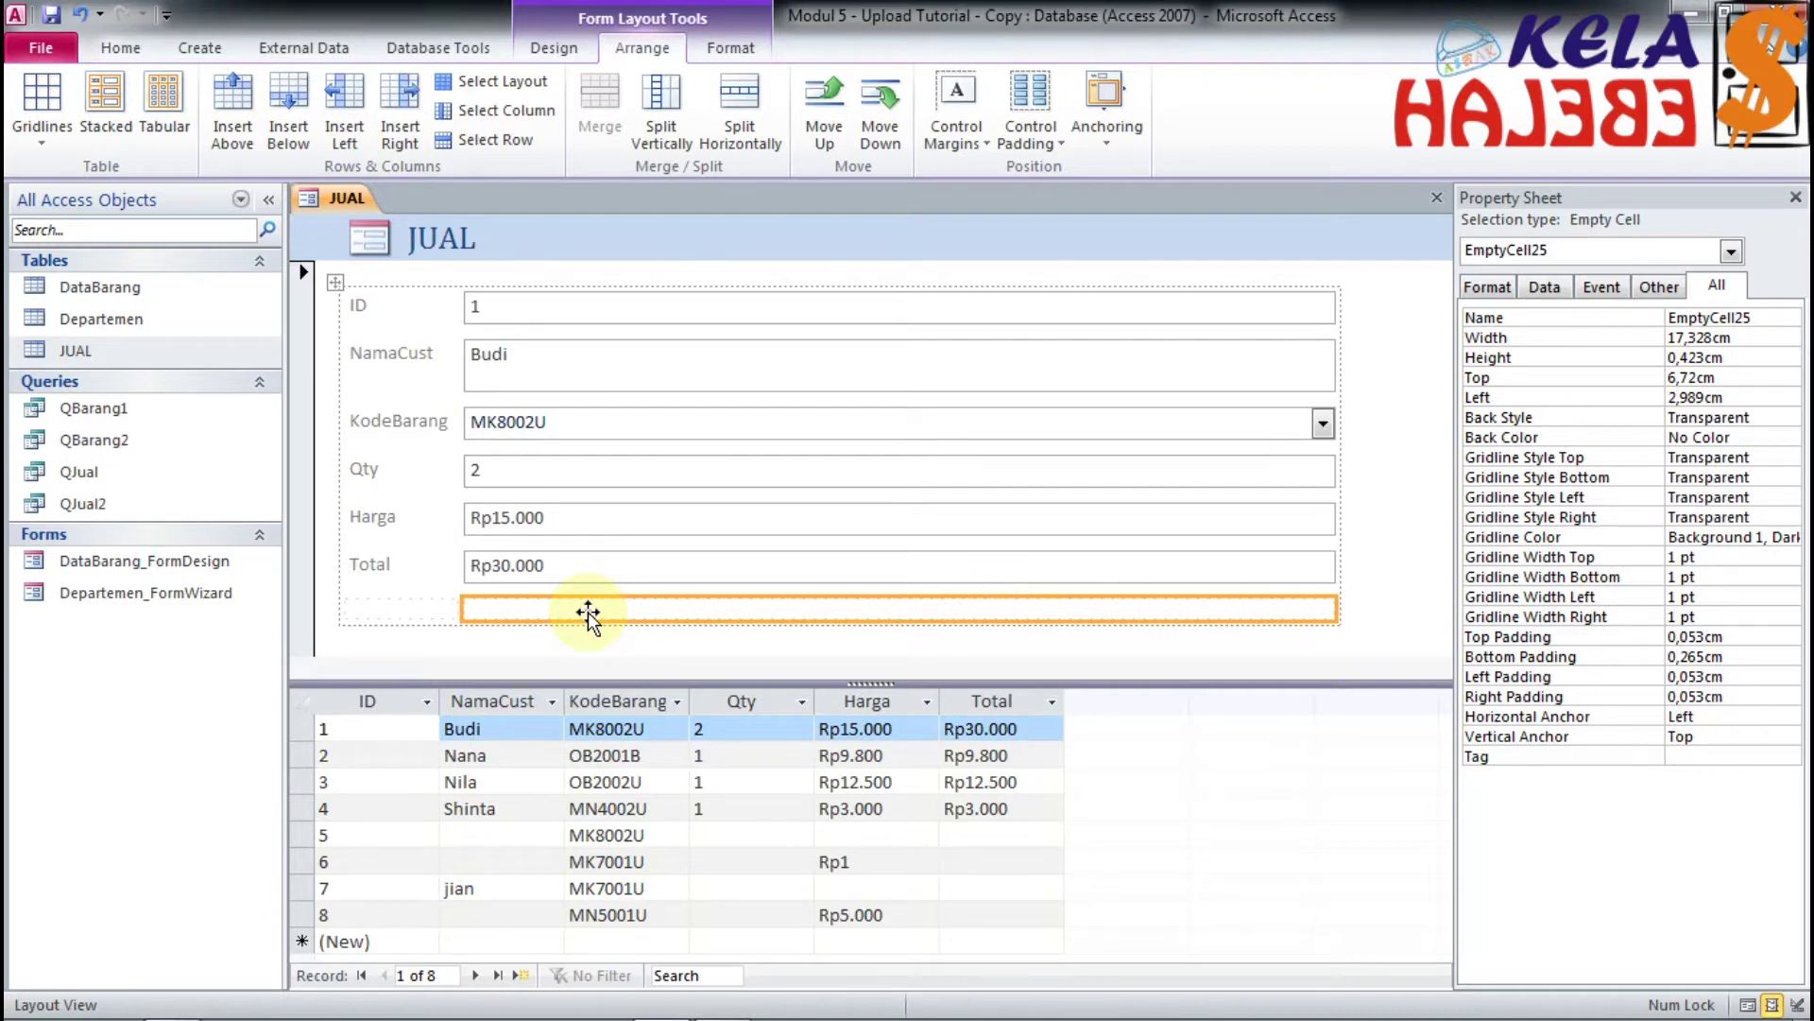
pyautogui.click(424, 610)
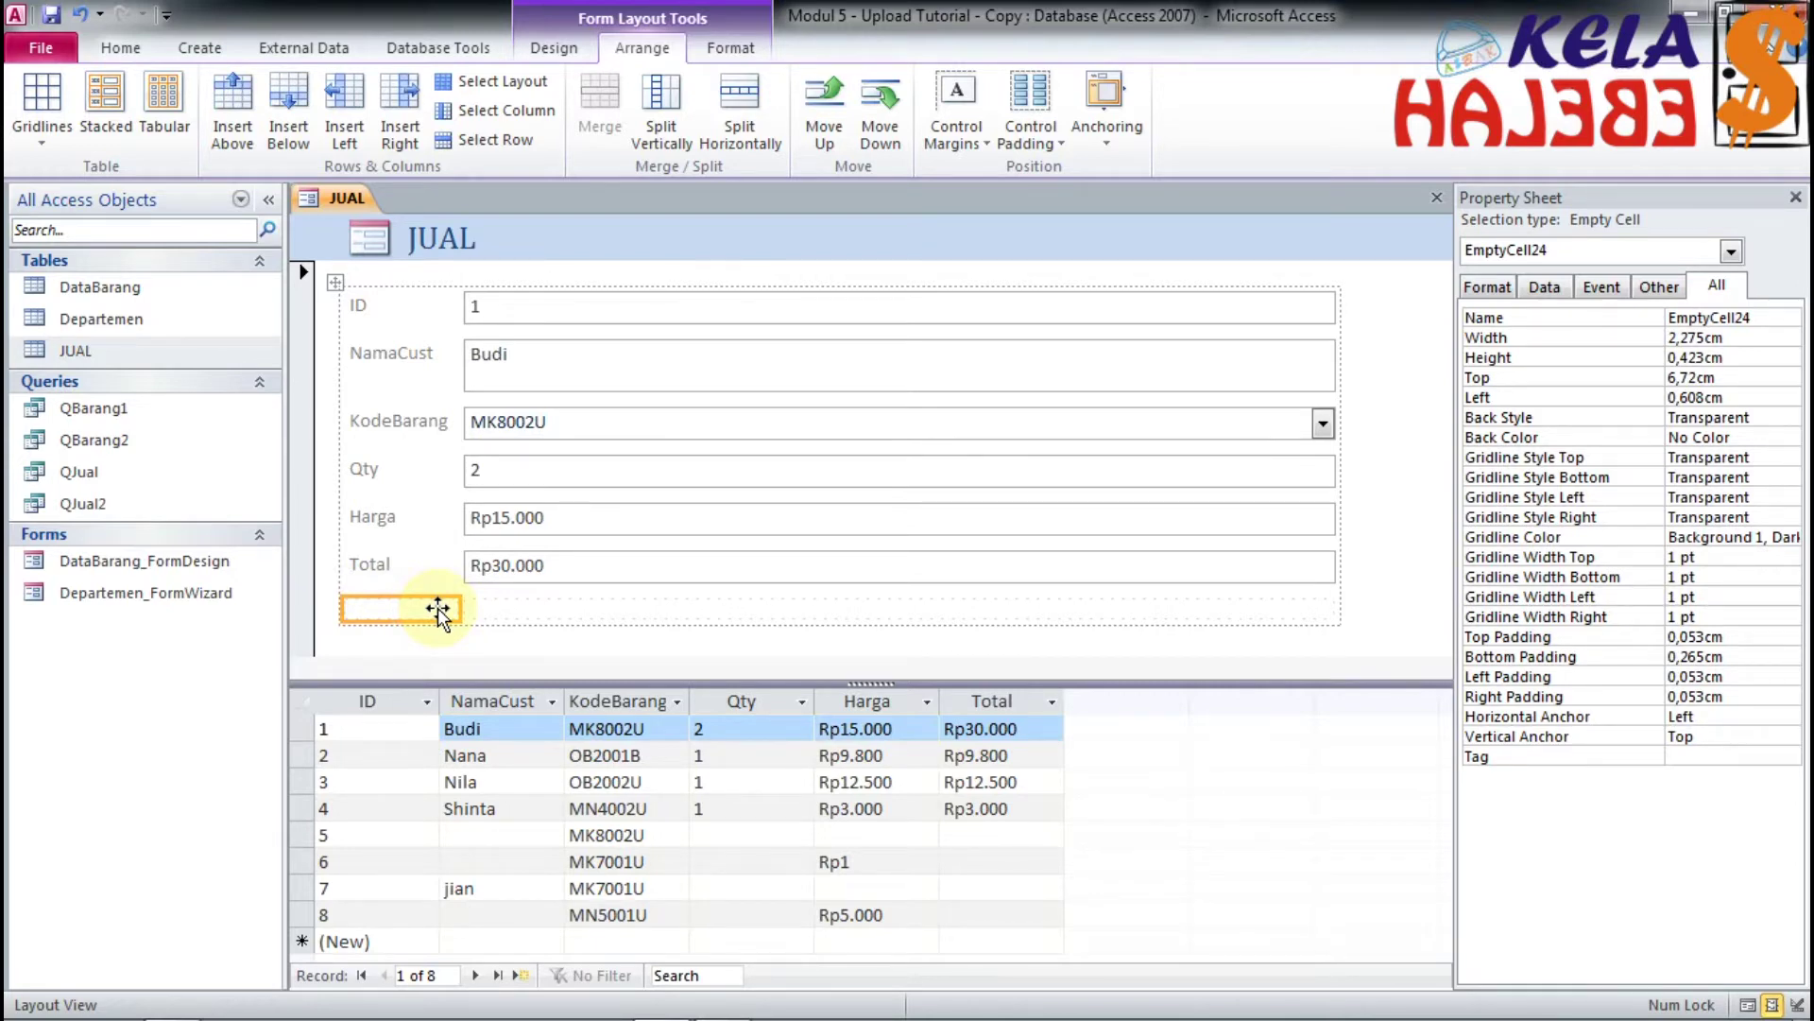
pyautogui.click(562, 47)
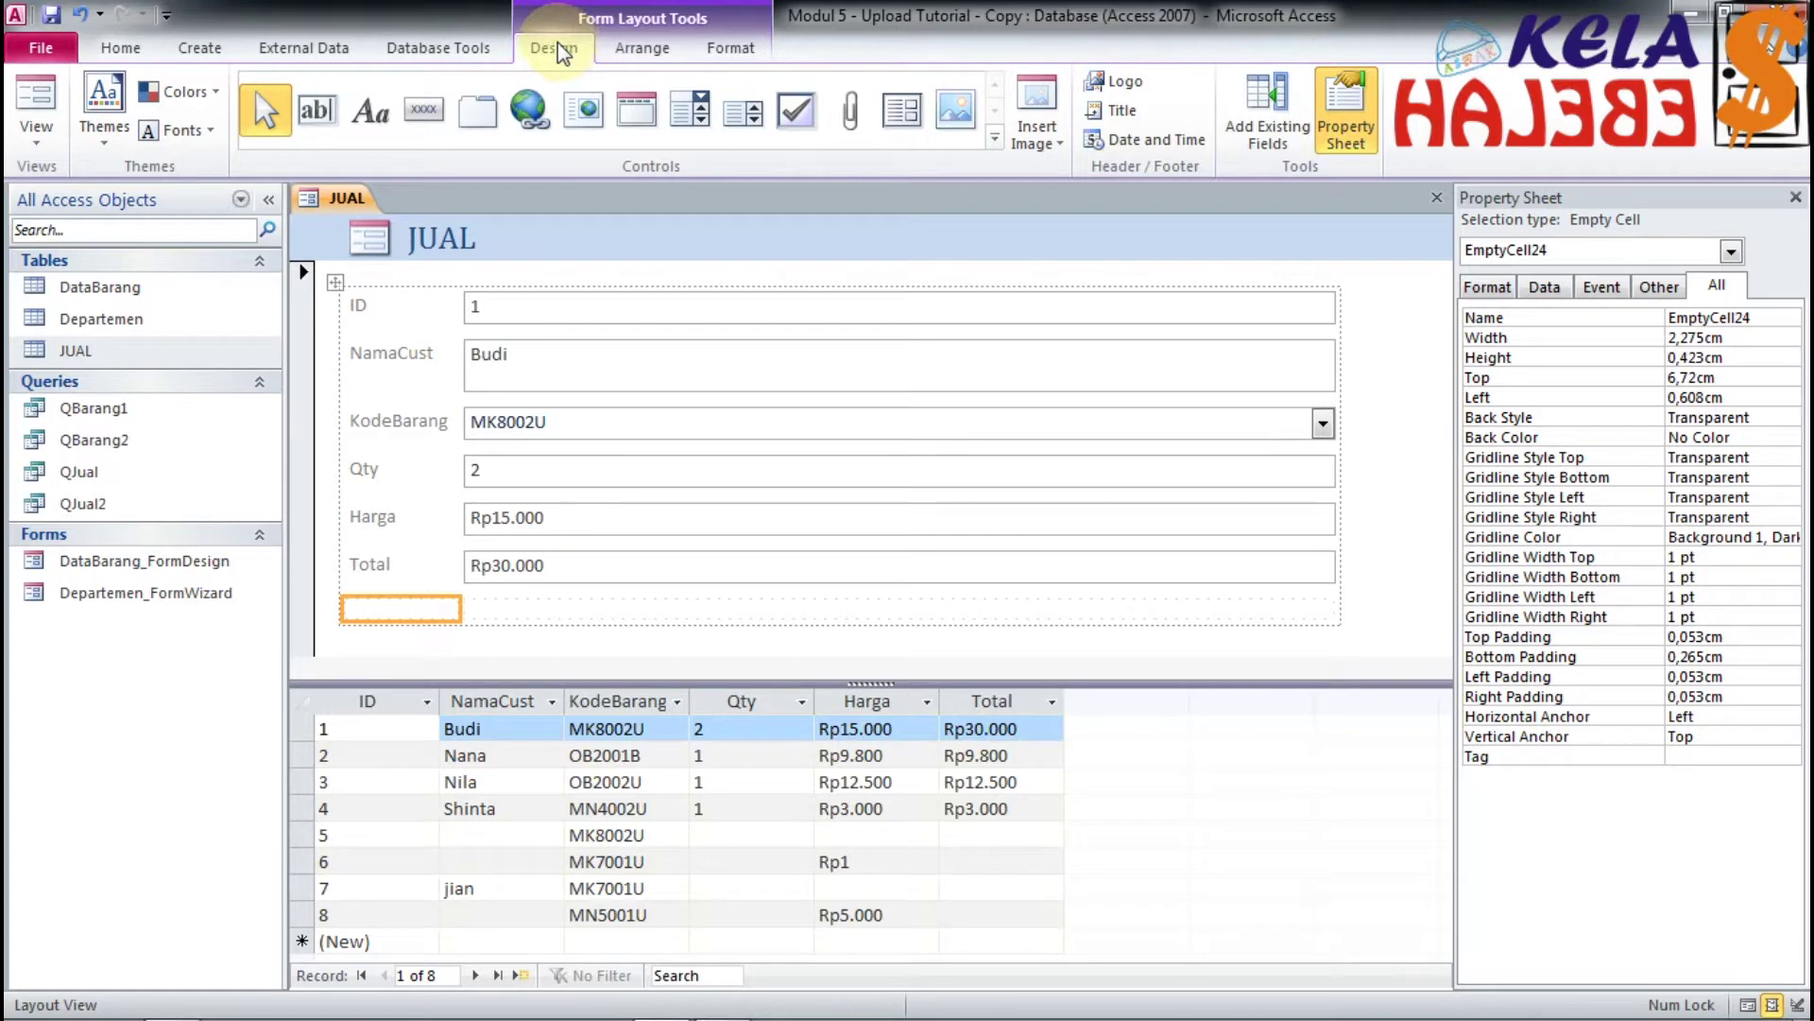
pyautogui.click(421, 123)
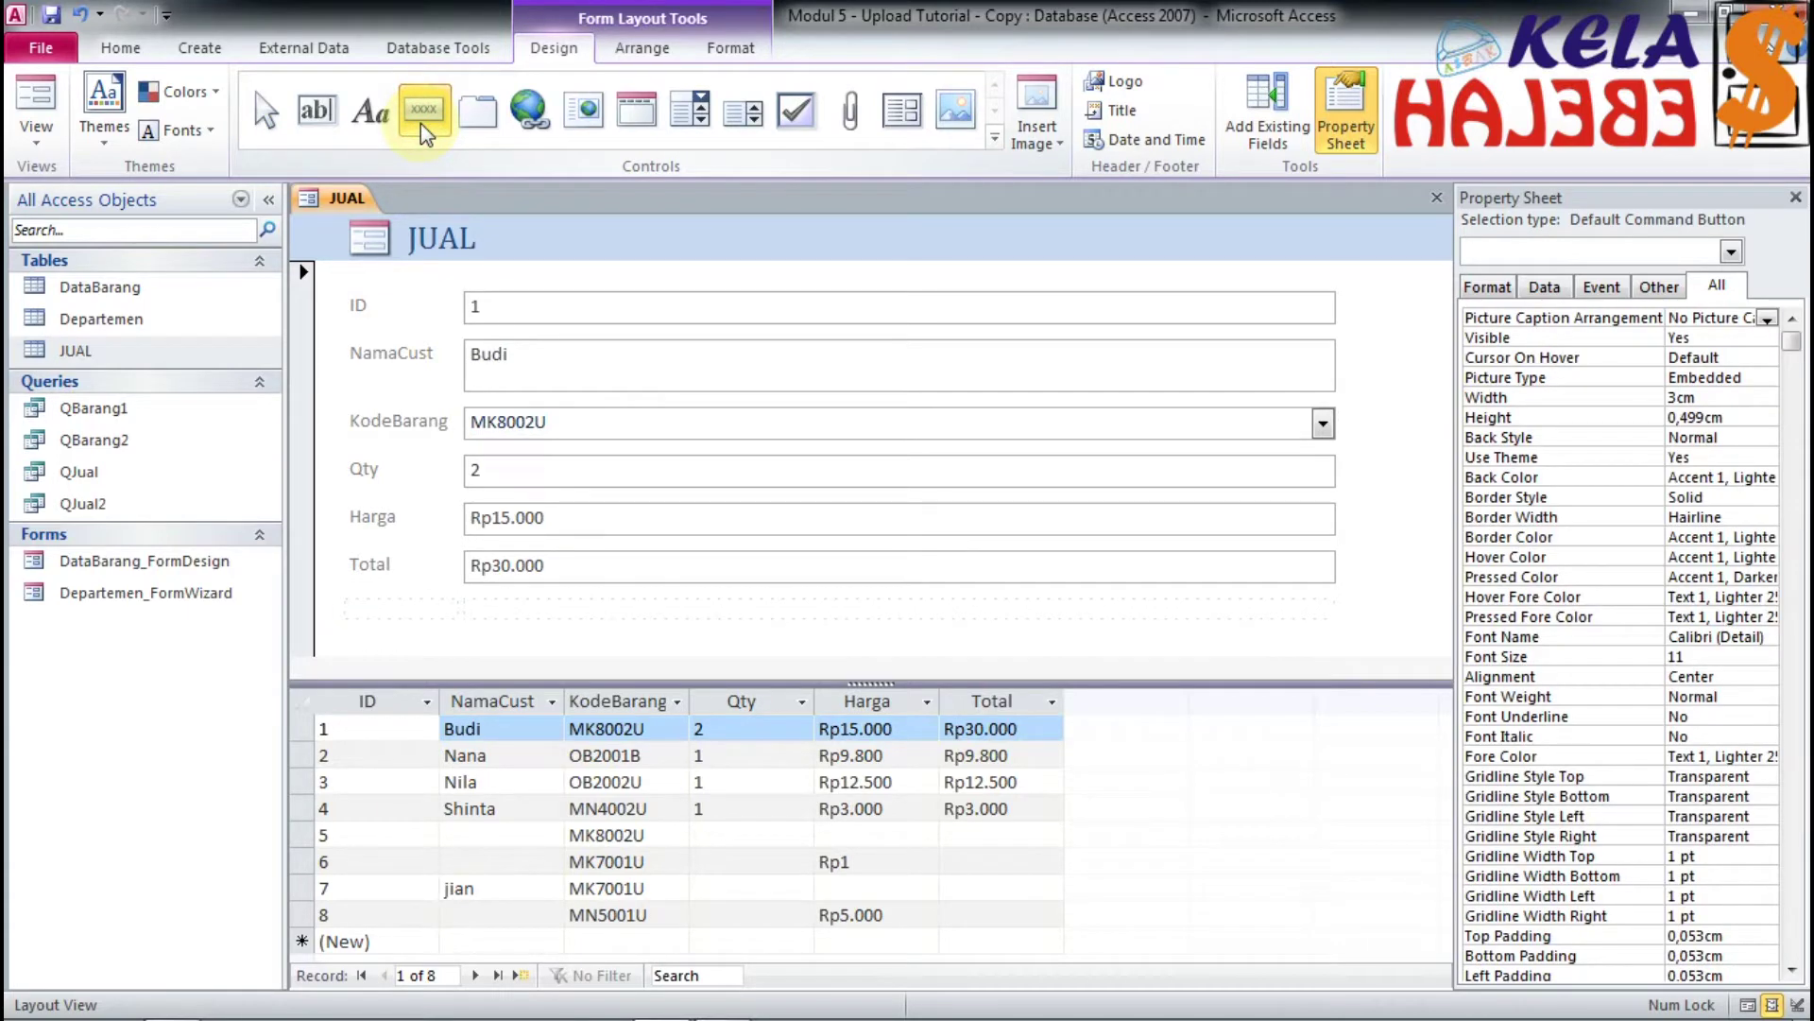
pyautogui.click(399, 618)
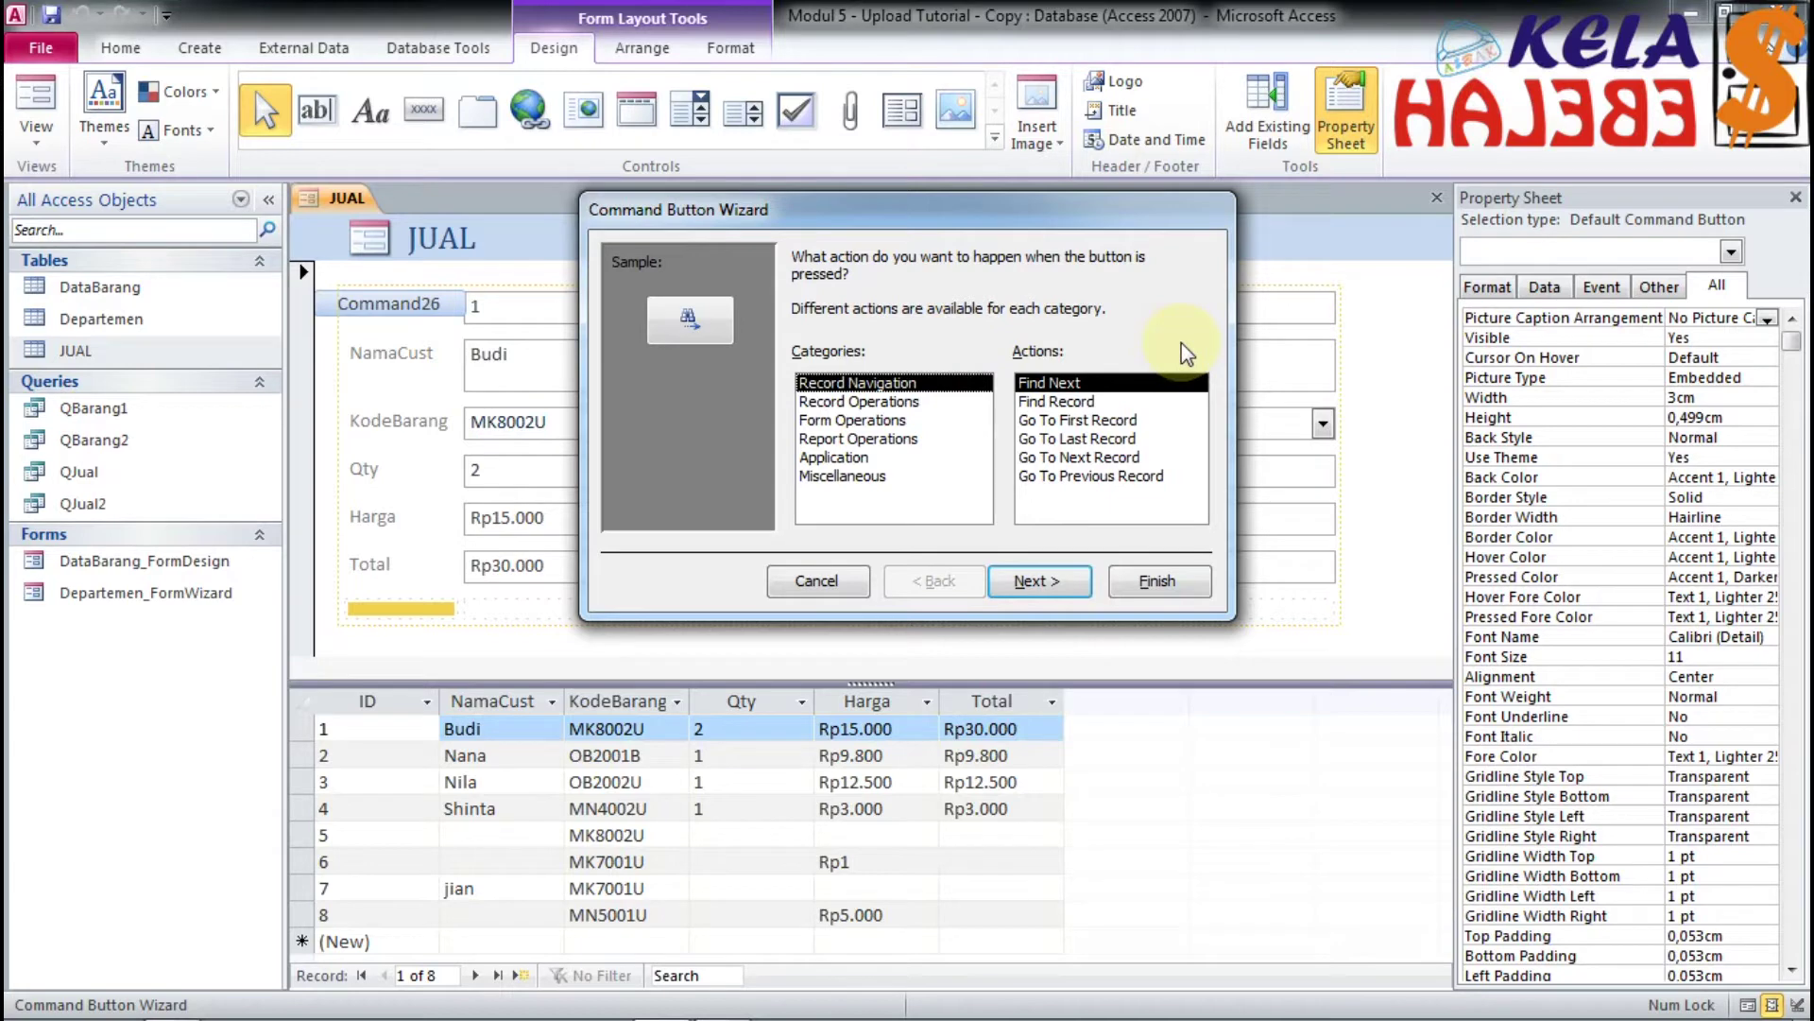
pyautogui.click(1122, 422)
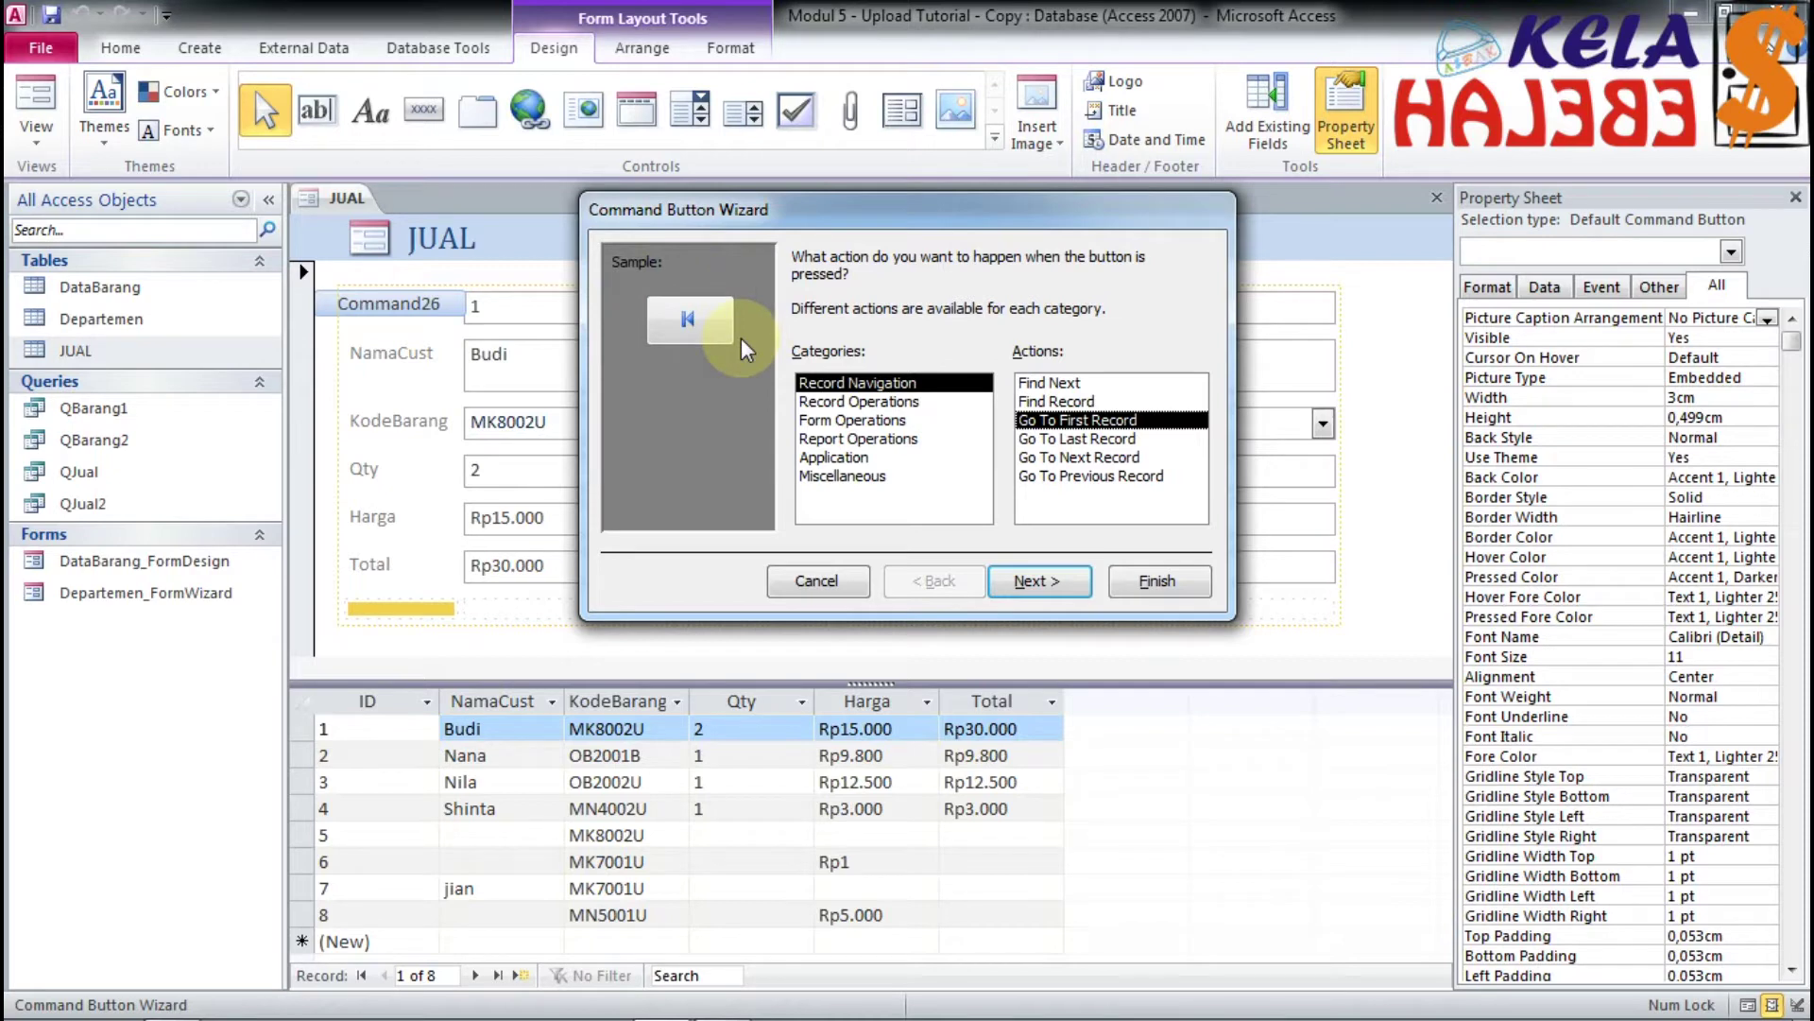
pyautogui.click(1039, 580)
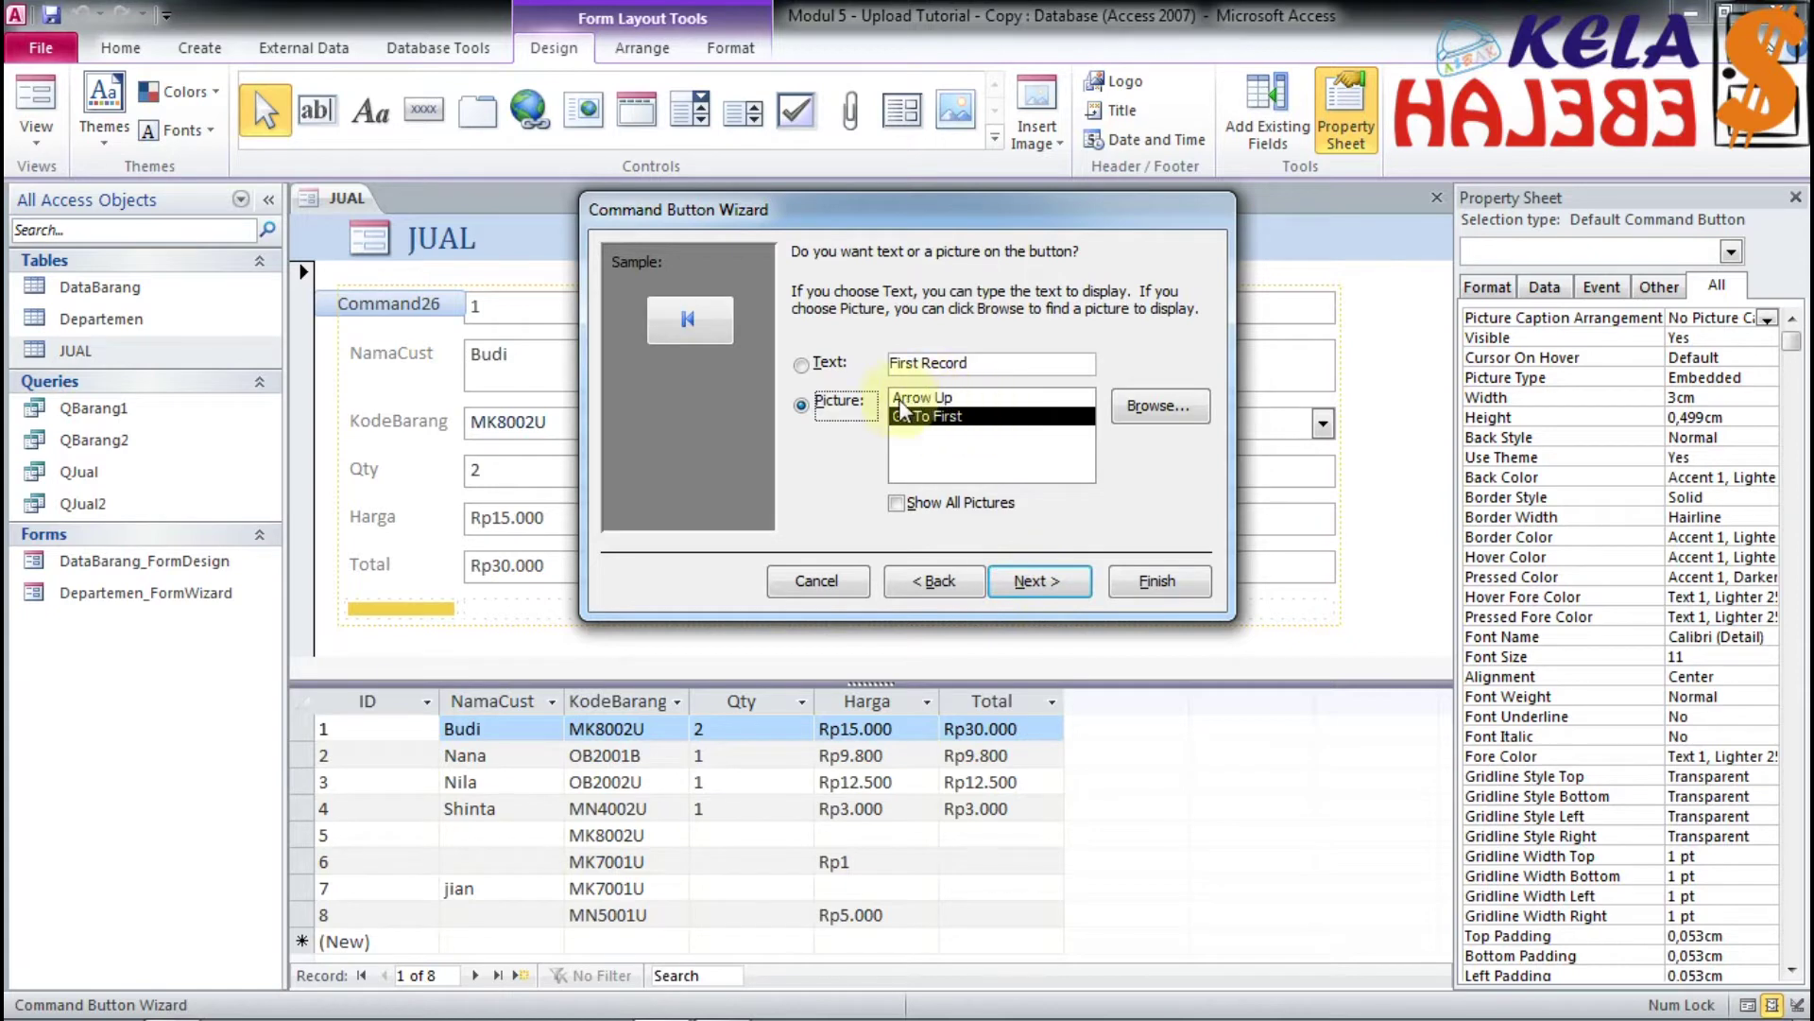
# Step: Give the new button the Arrow Up picture and finish it with the name ComFisrtRec
pyautogui.click(799, 365)
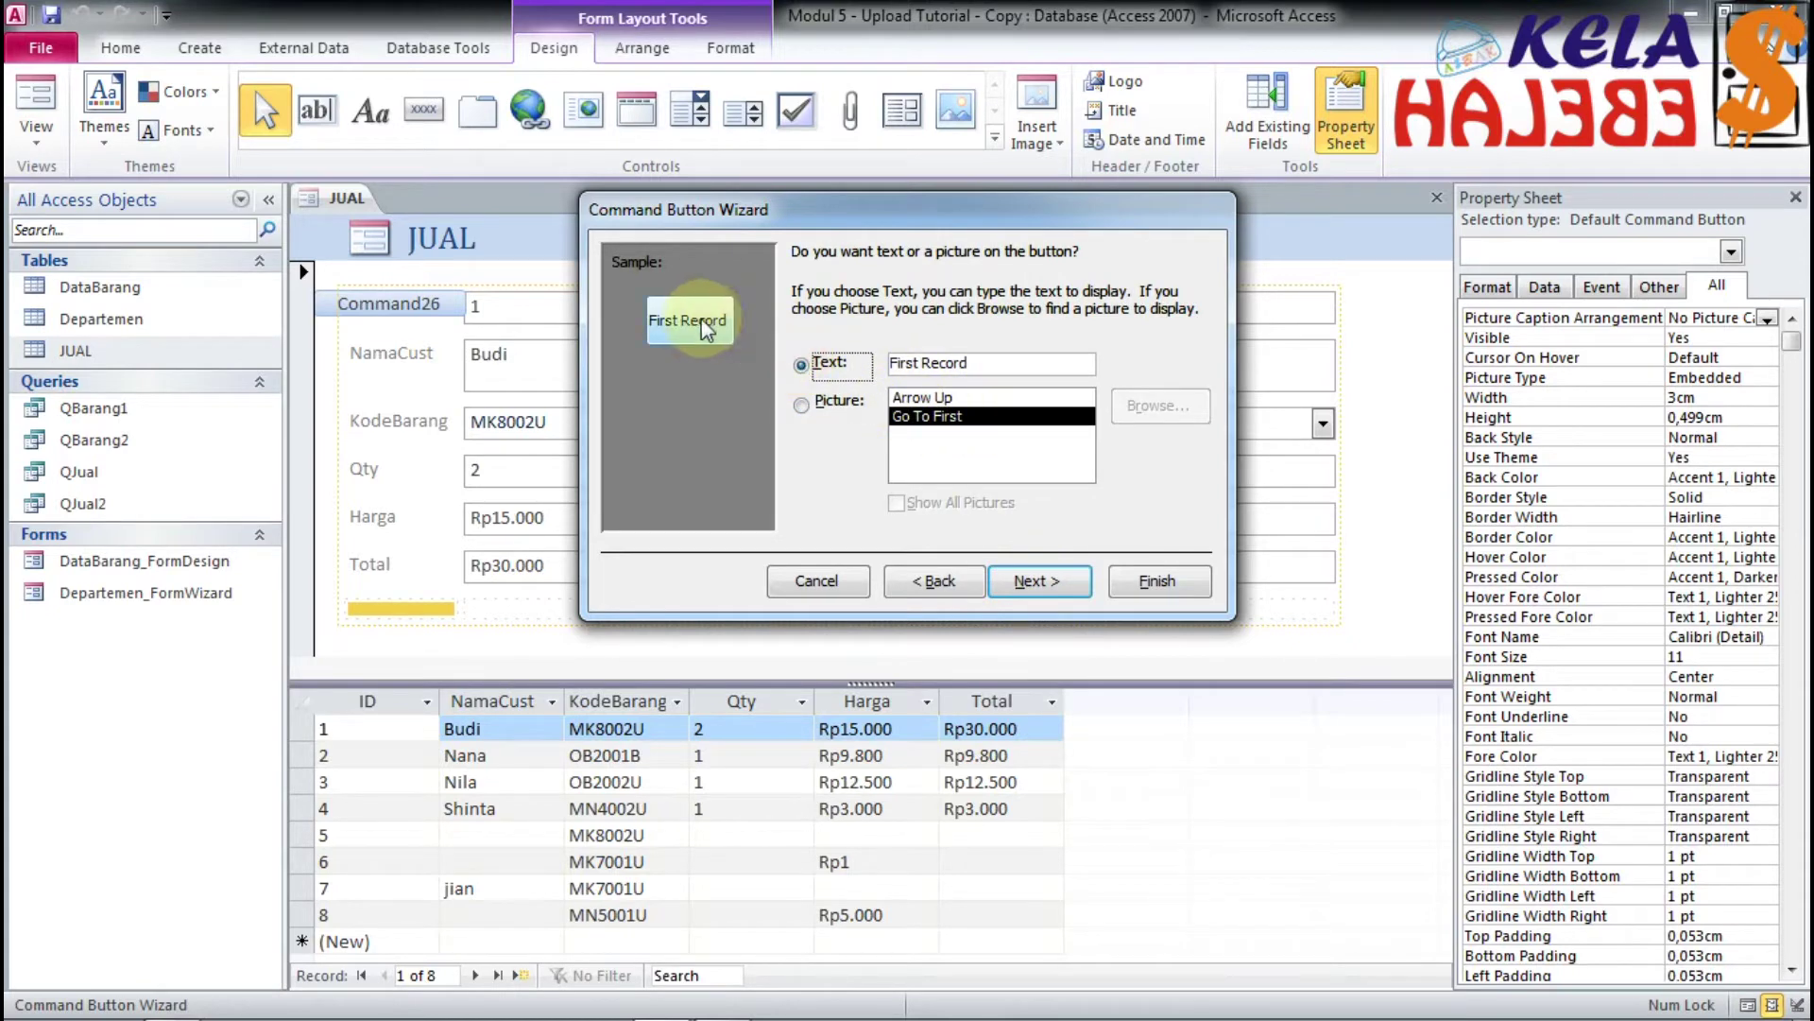
pyautogui.click(802, 405)
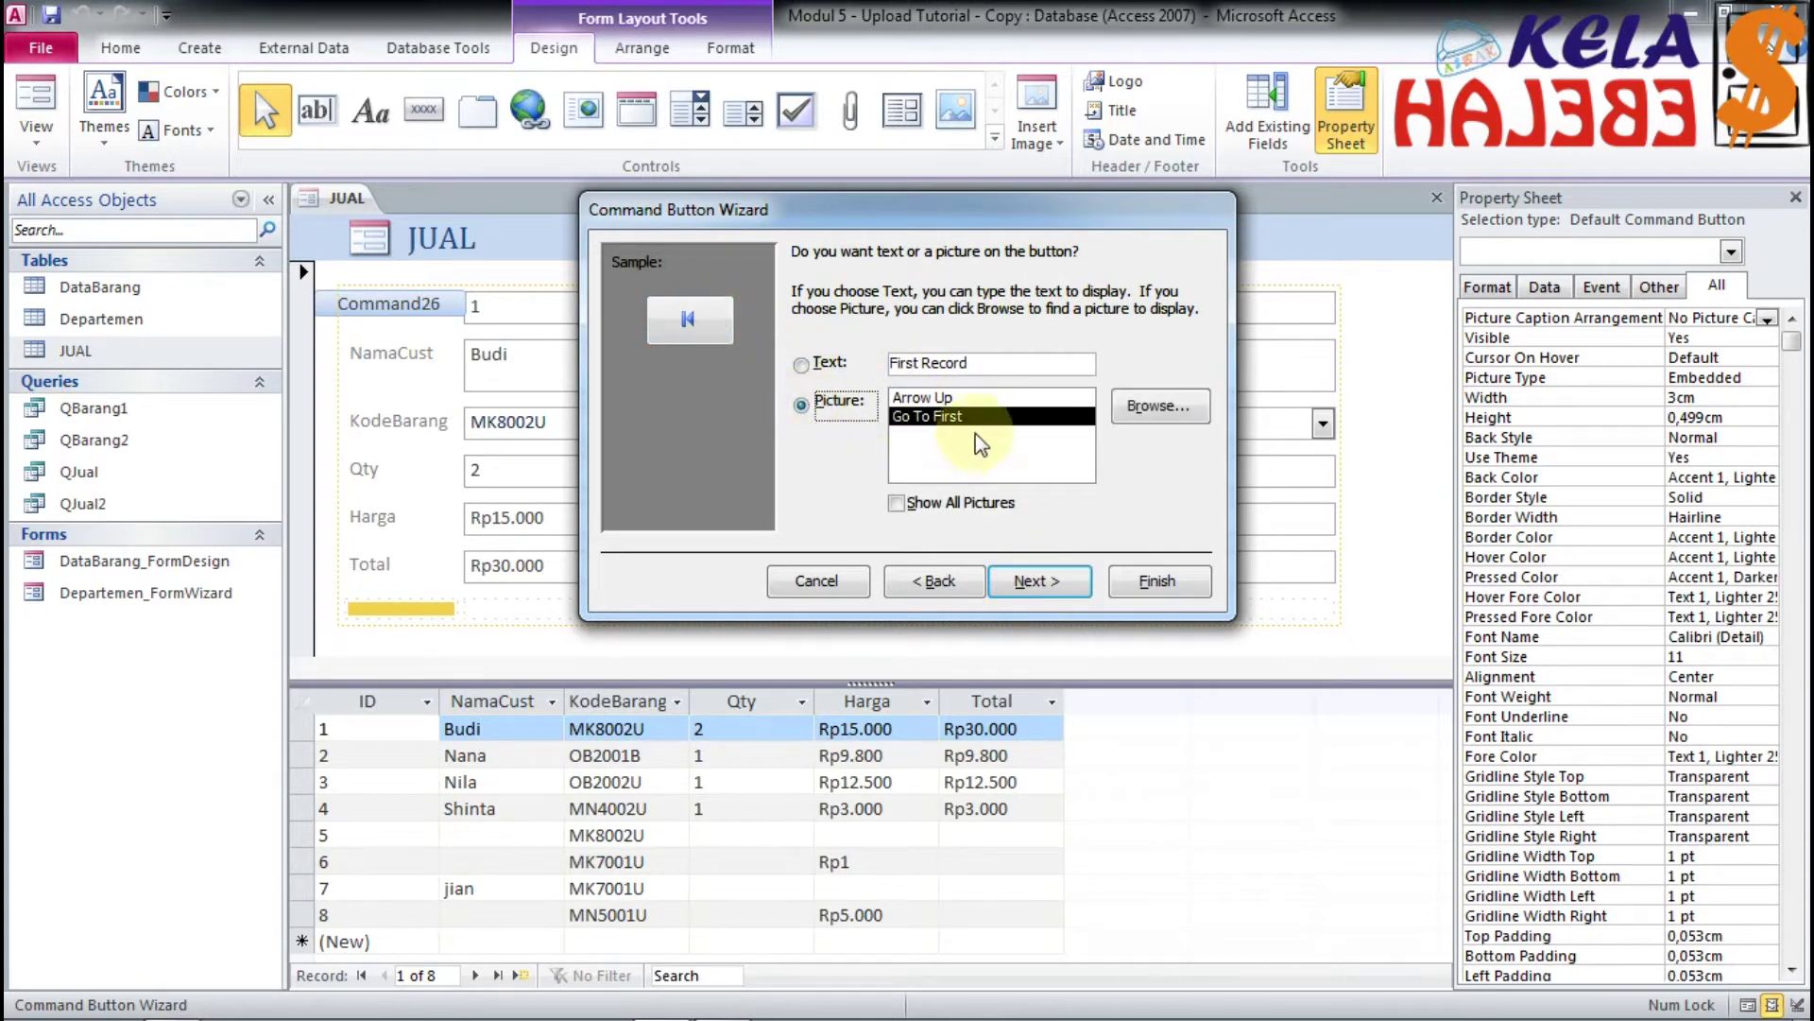
pyautogui.click(944, 397)
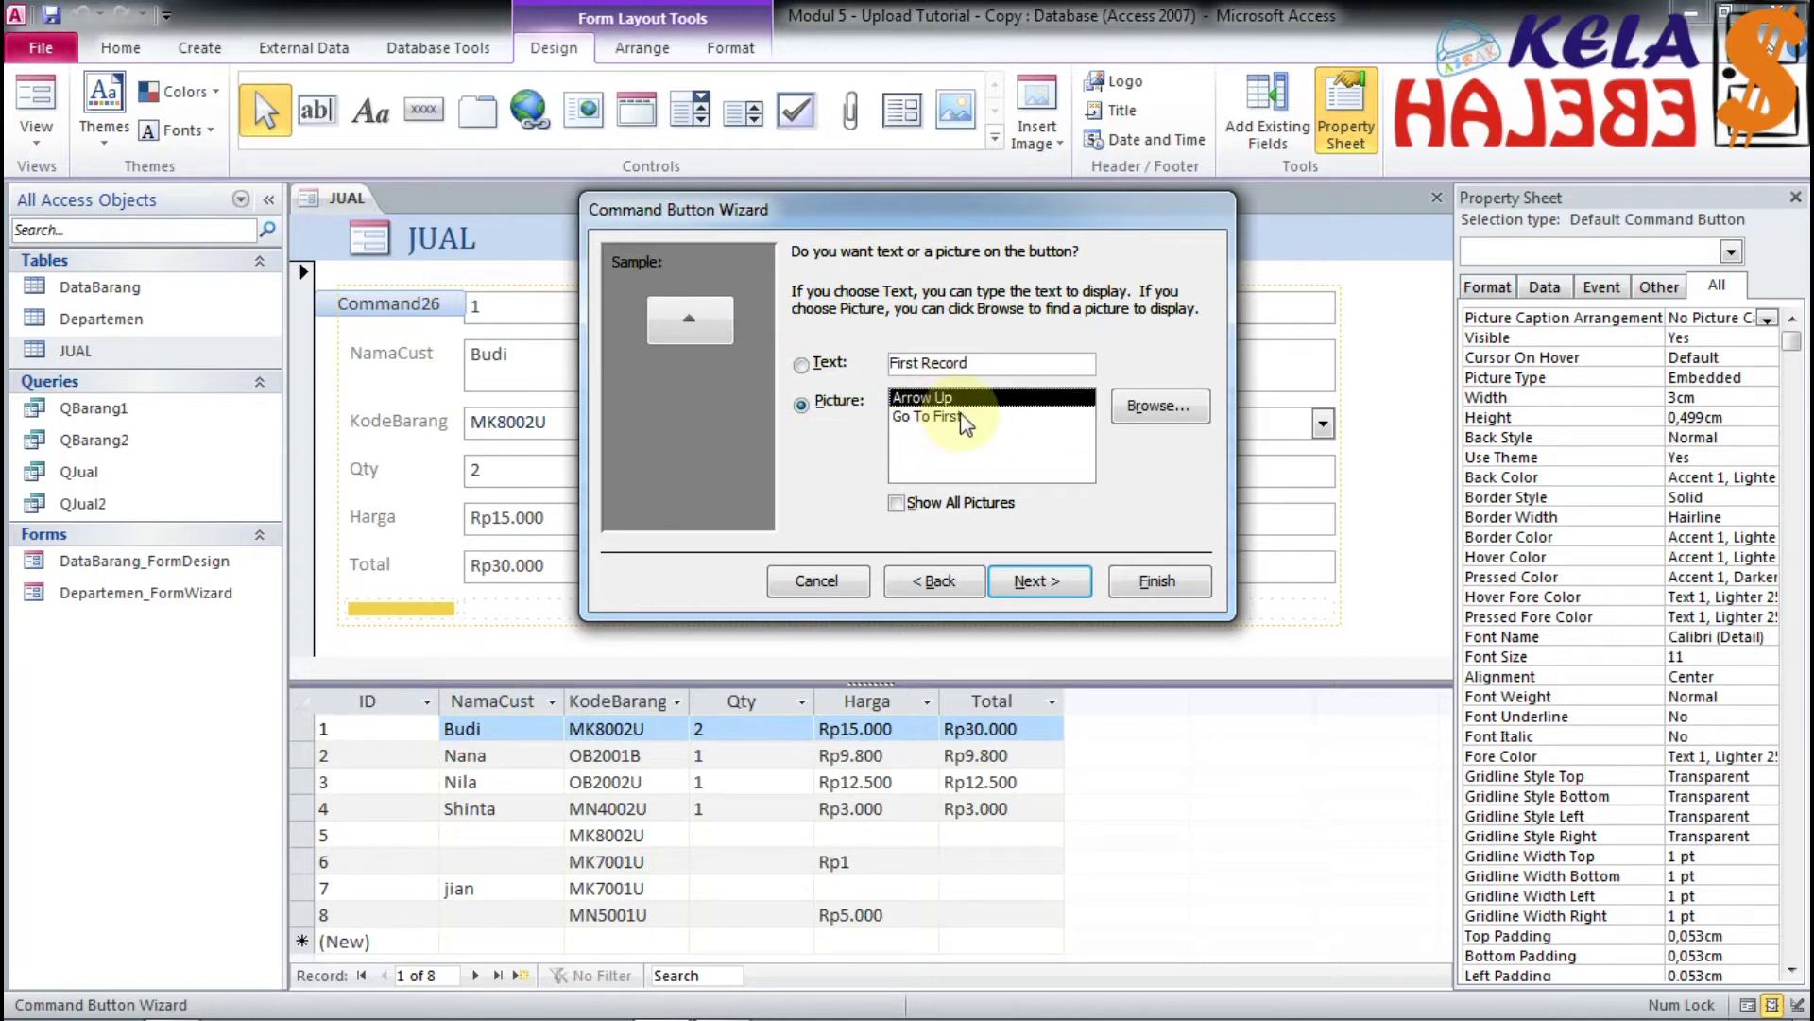
pyautogui.click(944, 418)
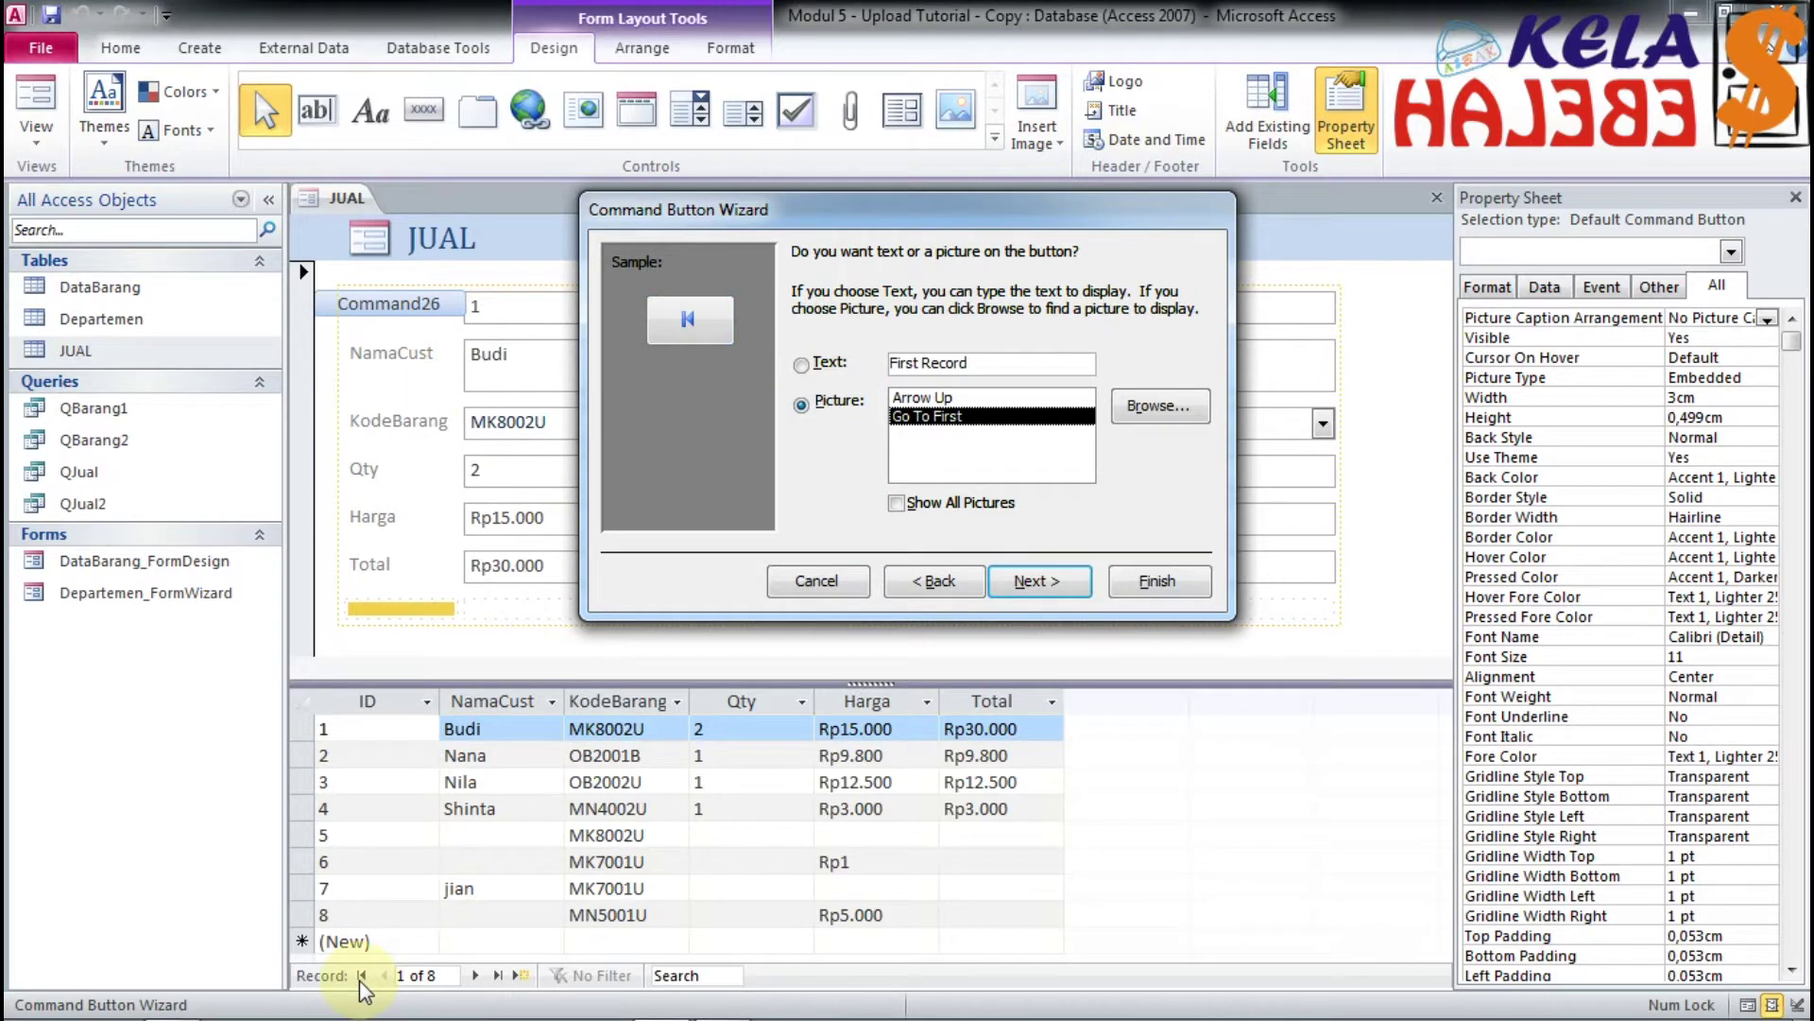
pyautogui.click(954, 399)
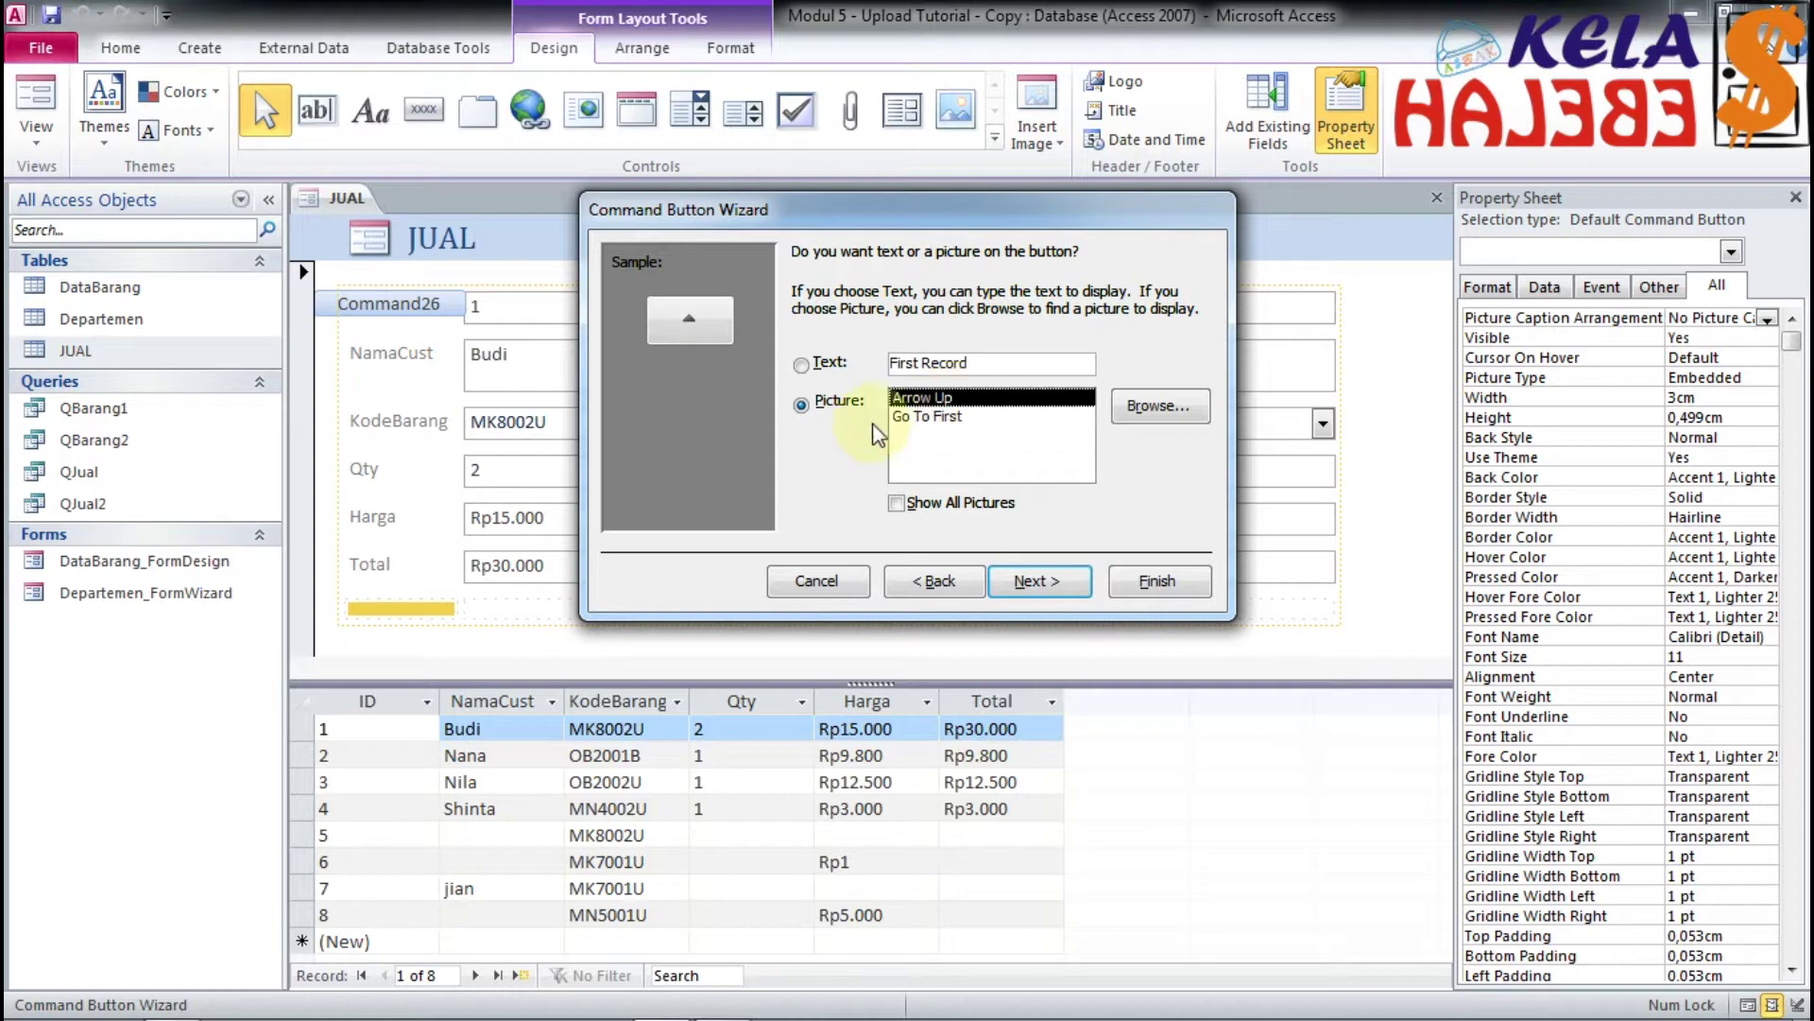
pyautogui.click(1045, 583)
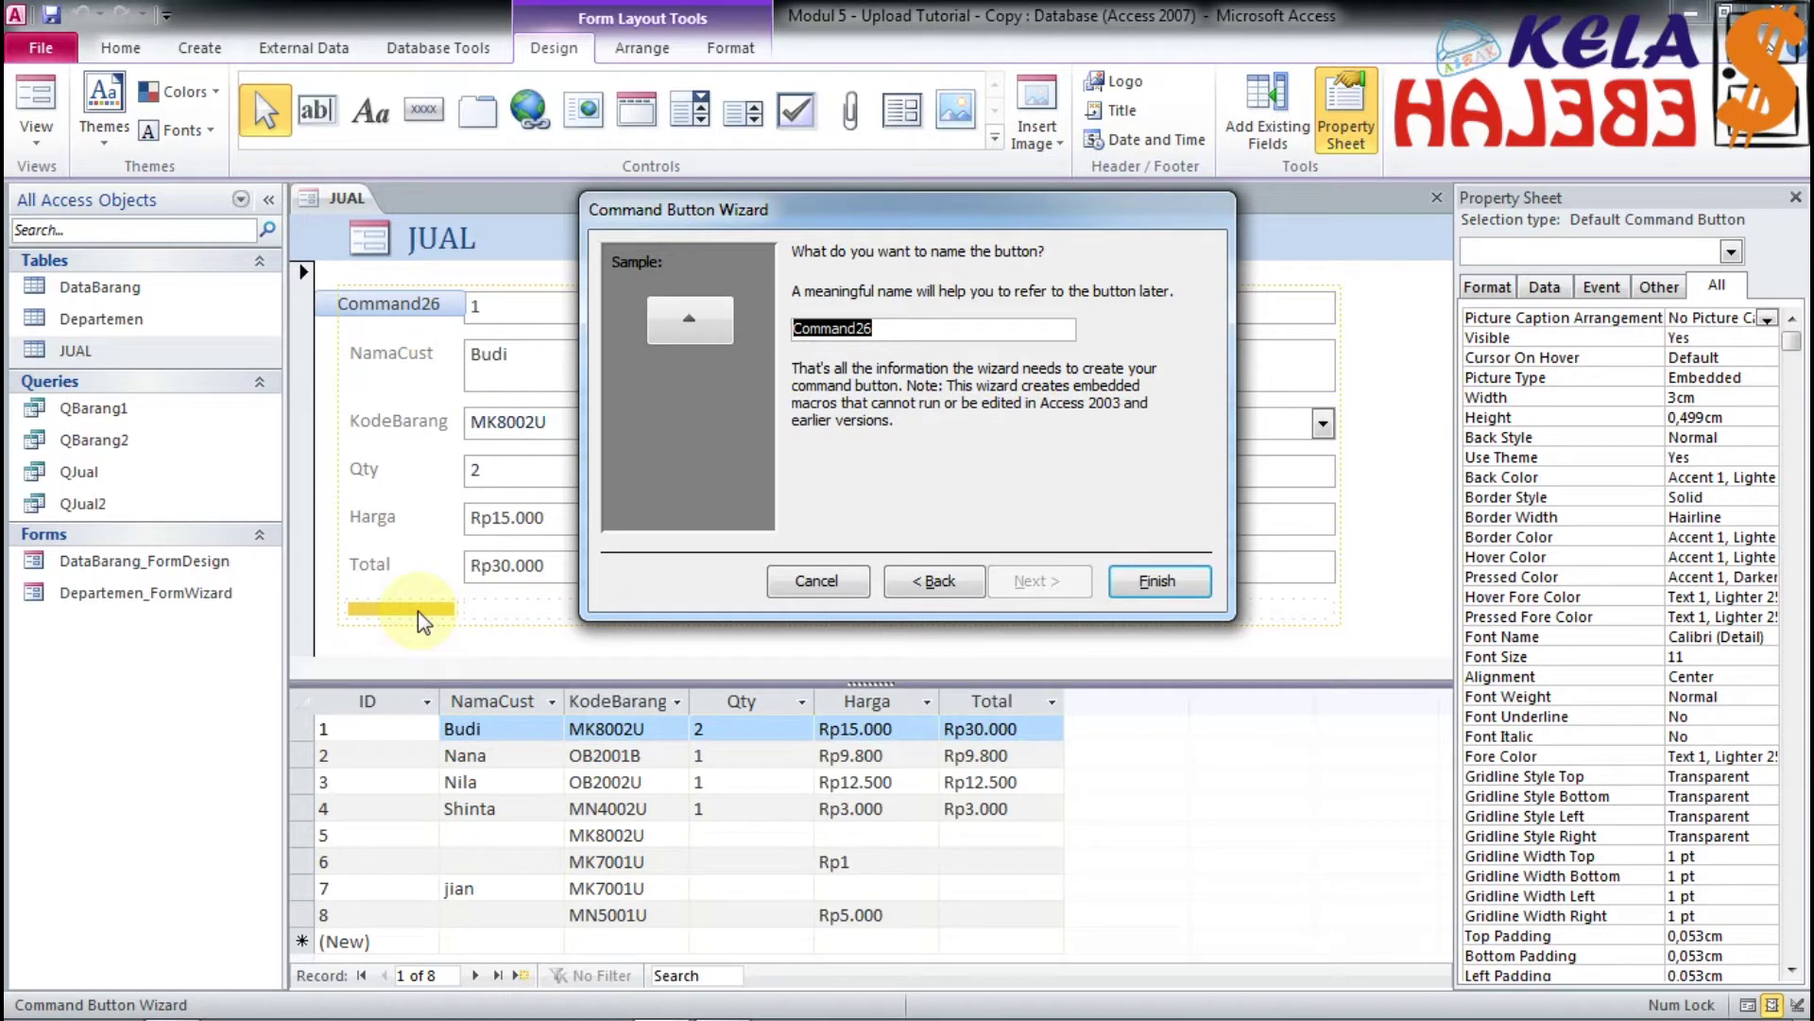
pyautogui.write('ComFisrtRec')
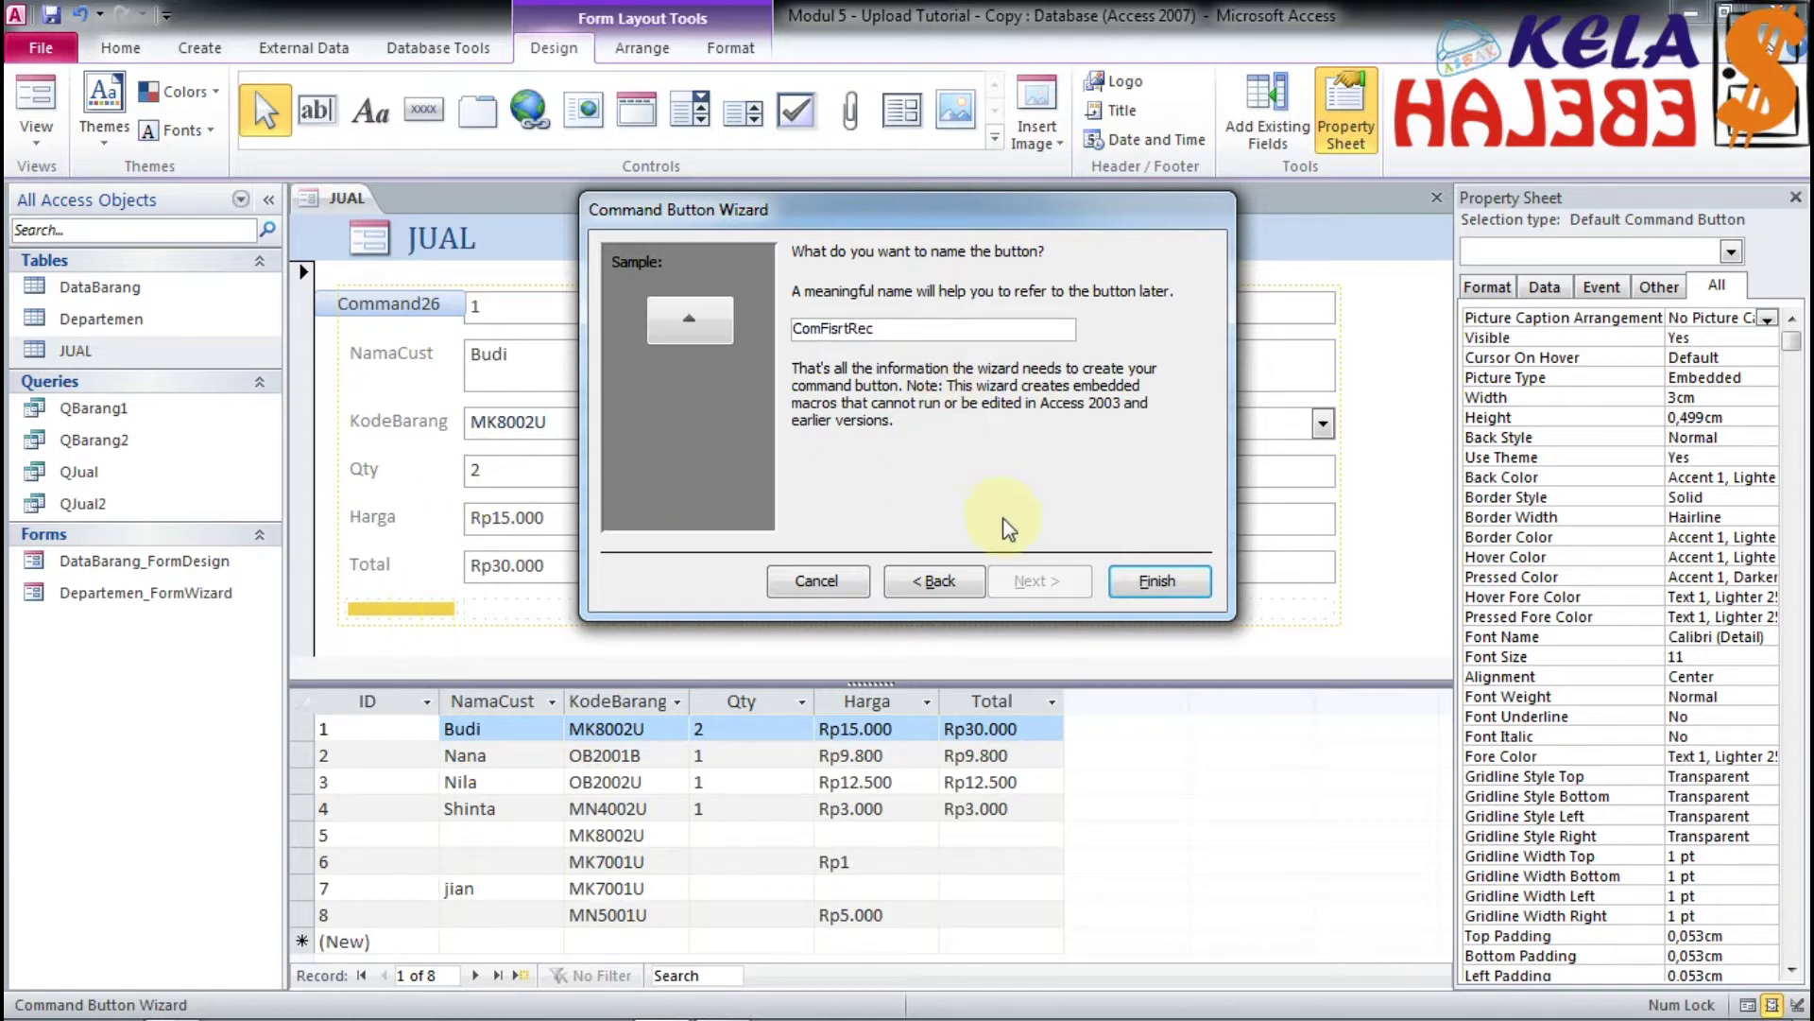
pyautogui.click(1154, 580)
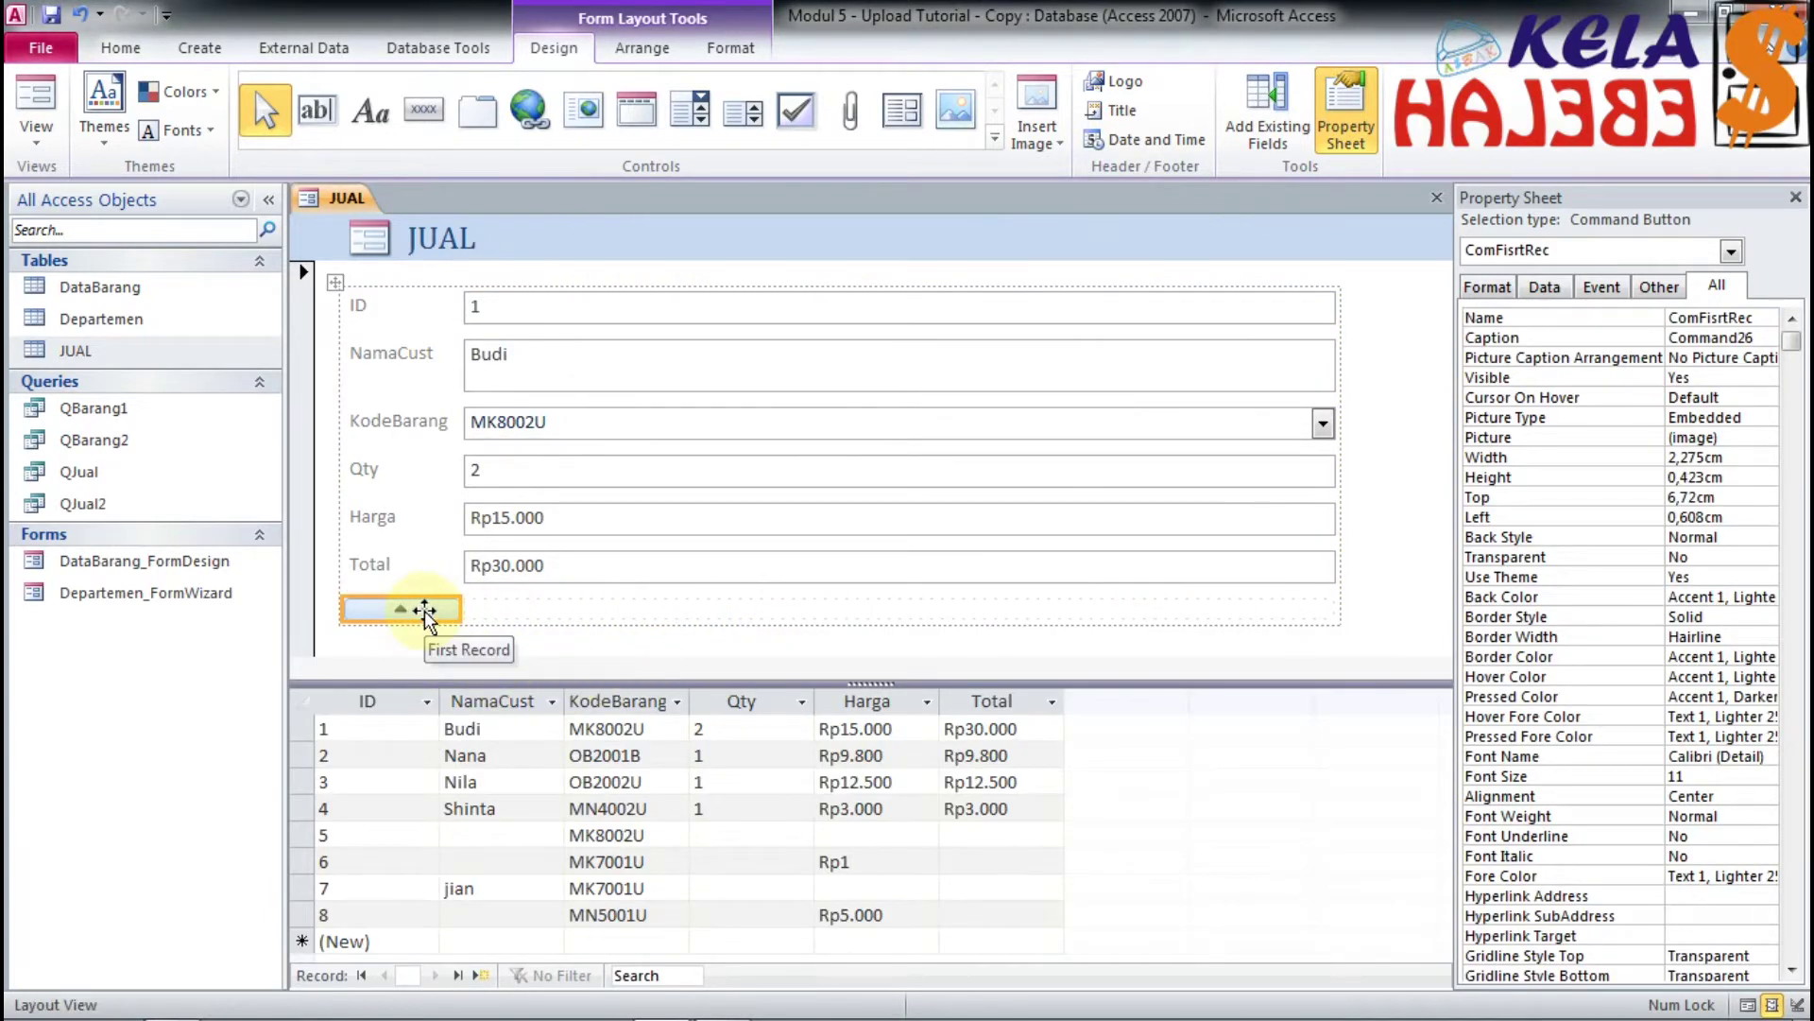
# Step: Test the first-record button in Form View starting from record 4, and return to Layout View
pyautogui.click(36, 141)
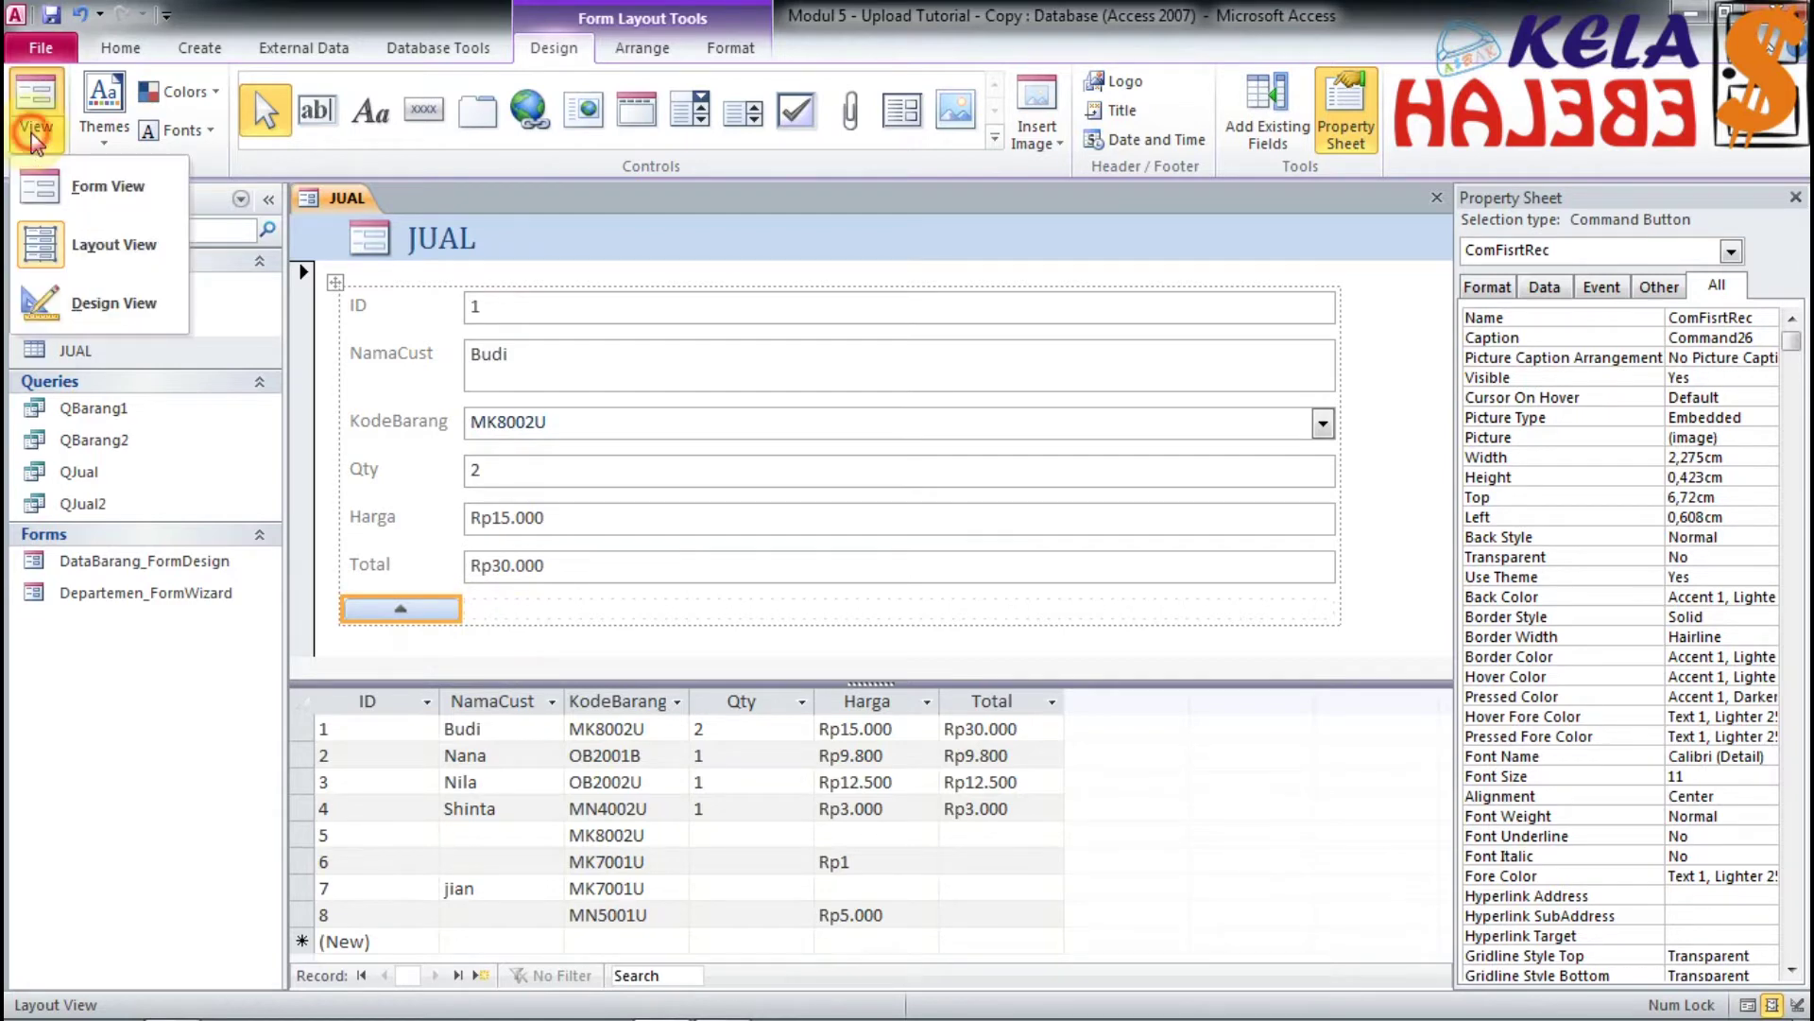
pyautogui.click(54, 187)
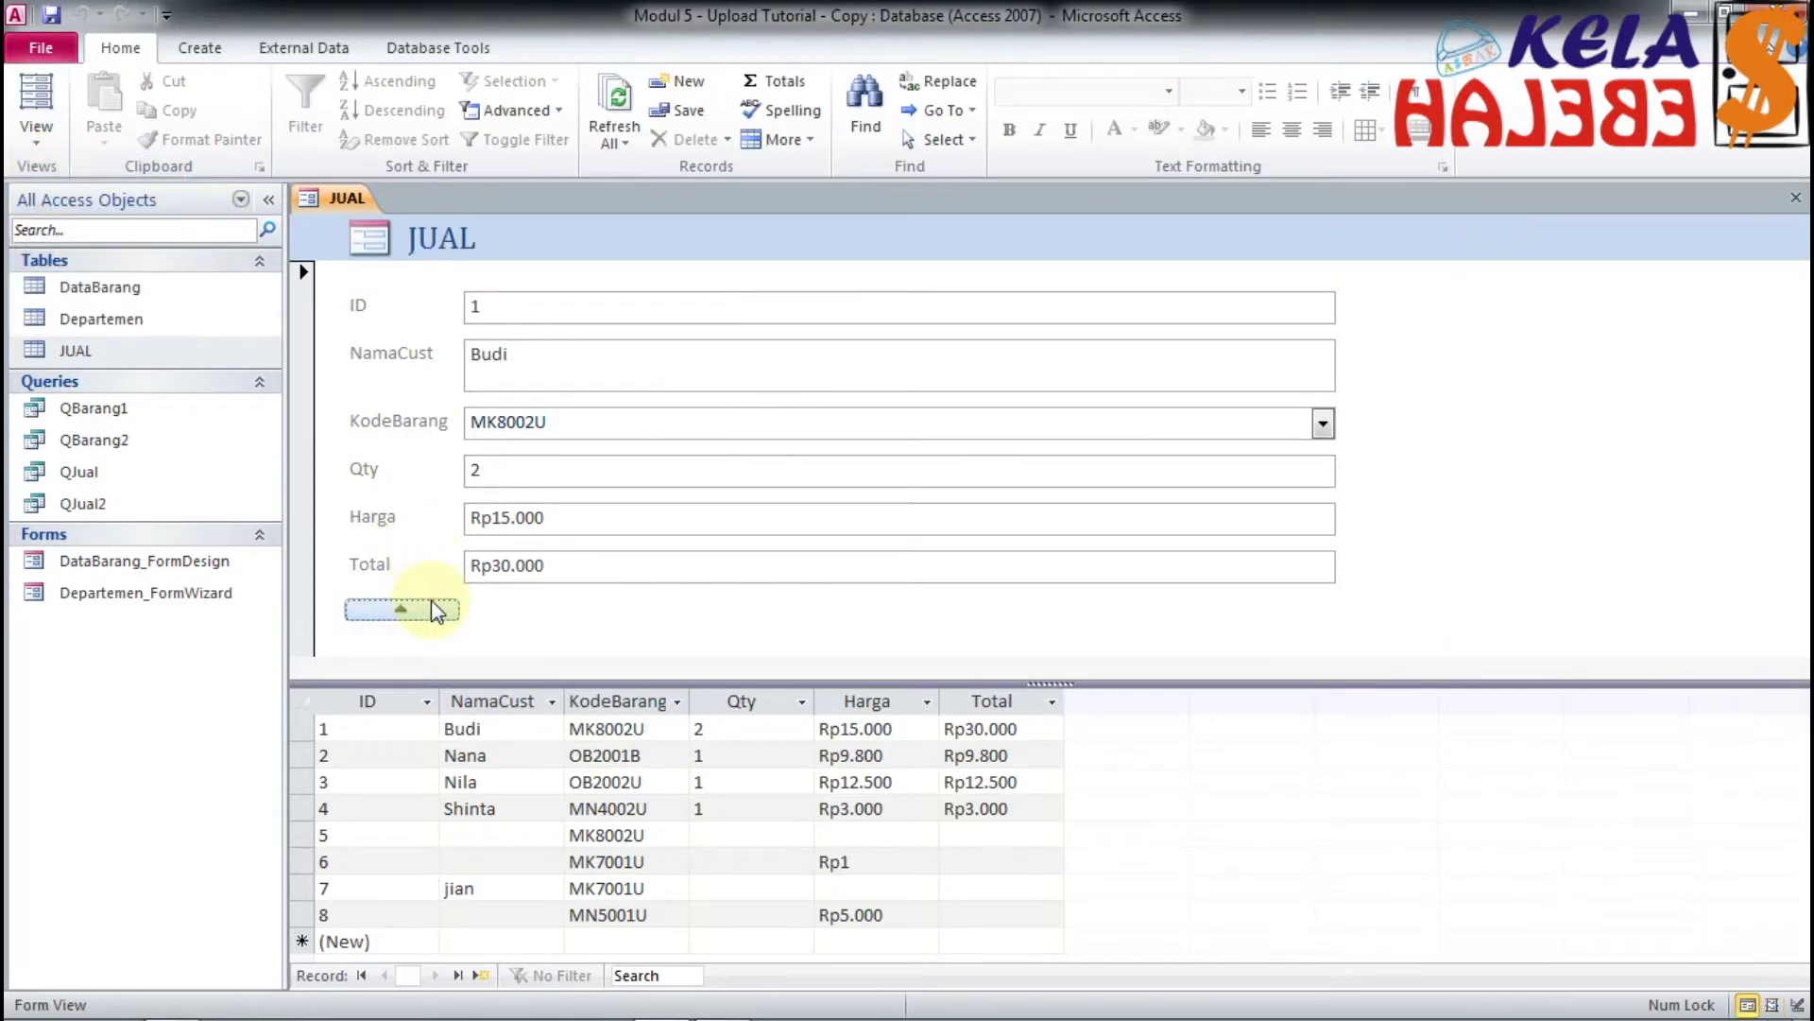
pyautogui.click(515, 811)
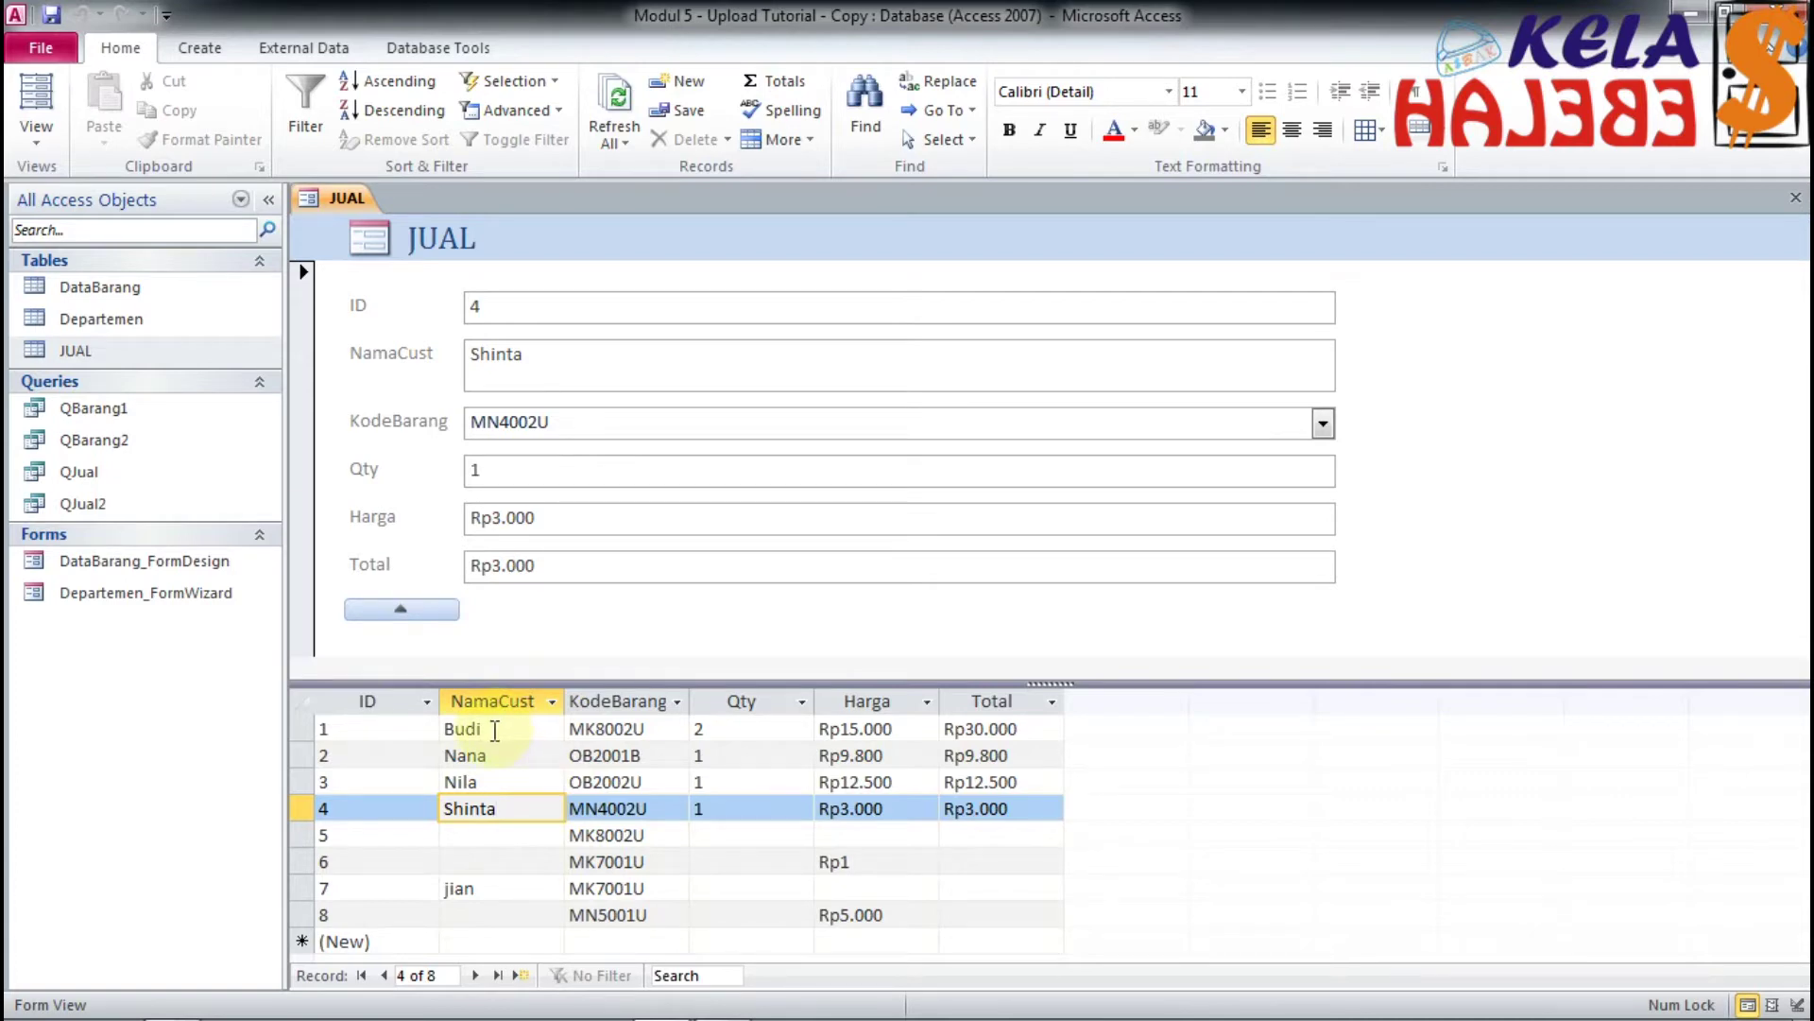
pyautogui.click(422, 614)
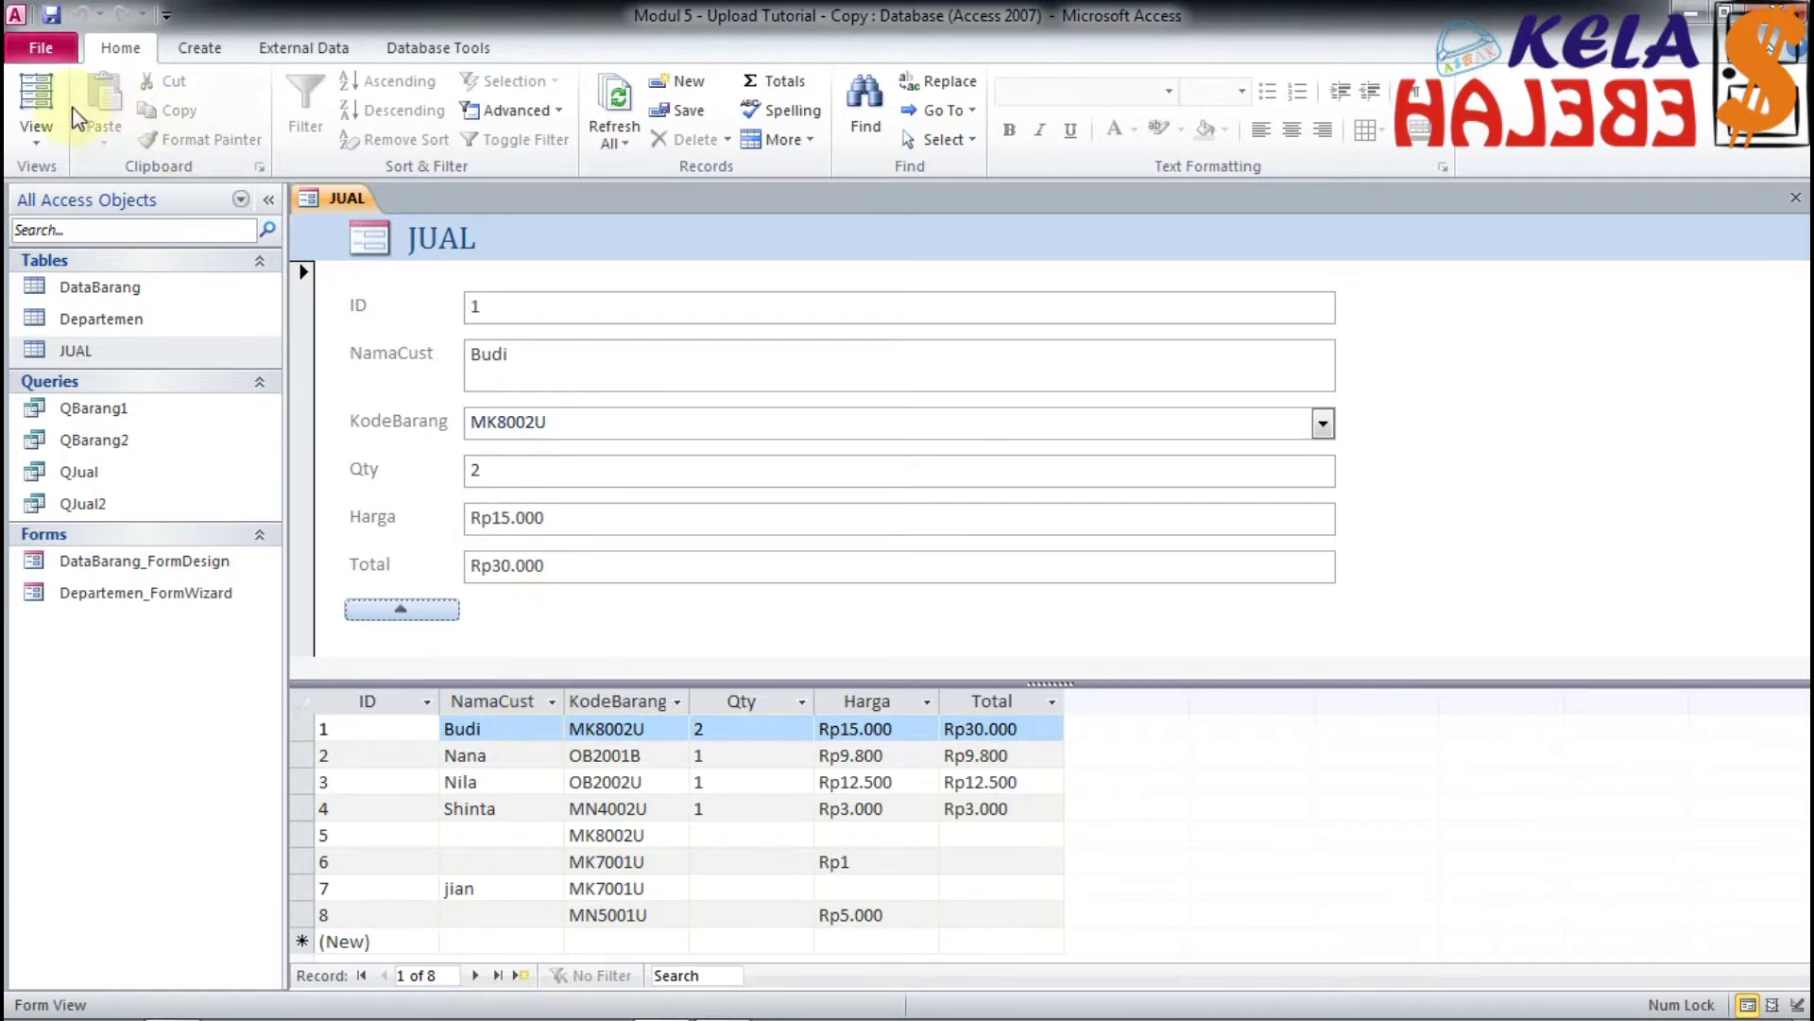
pyautogui.click(37, 131)
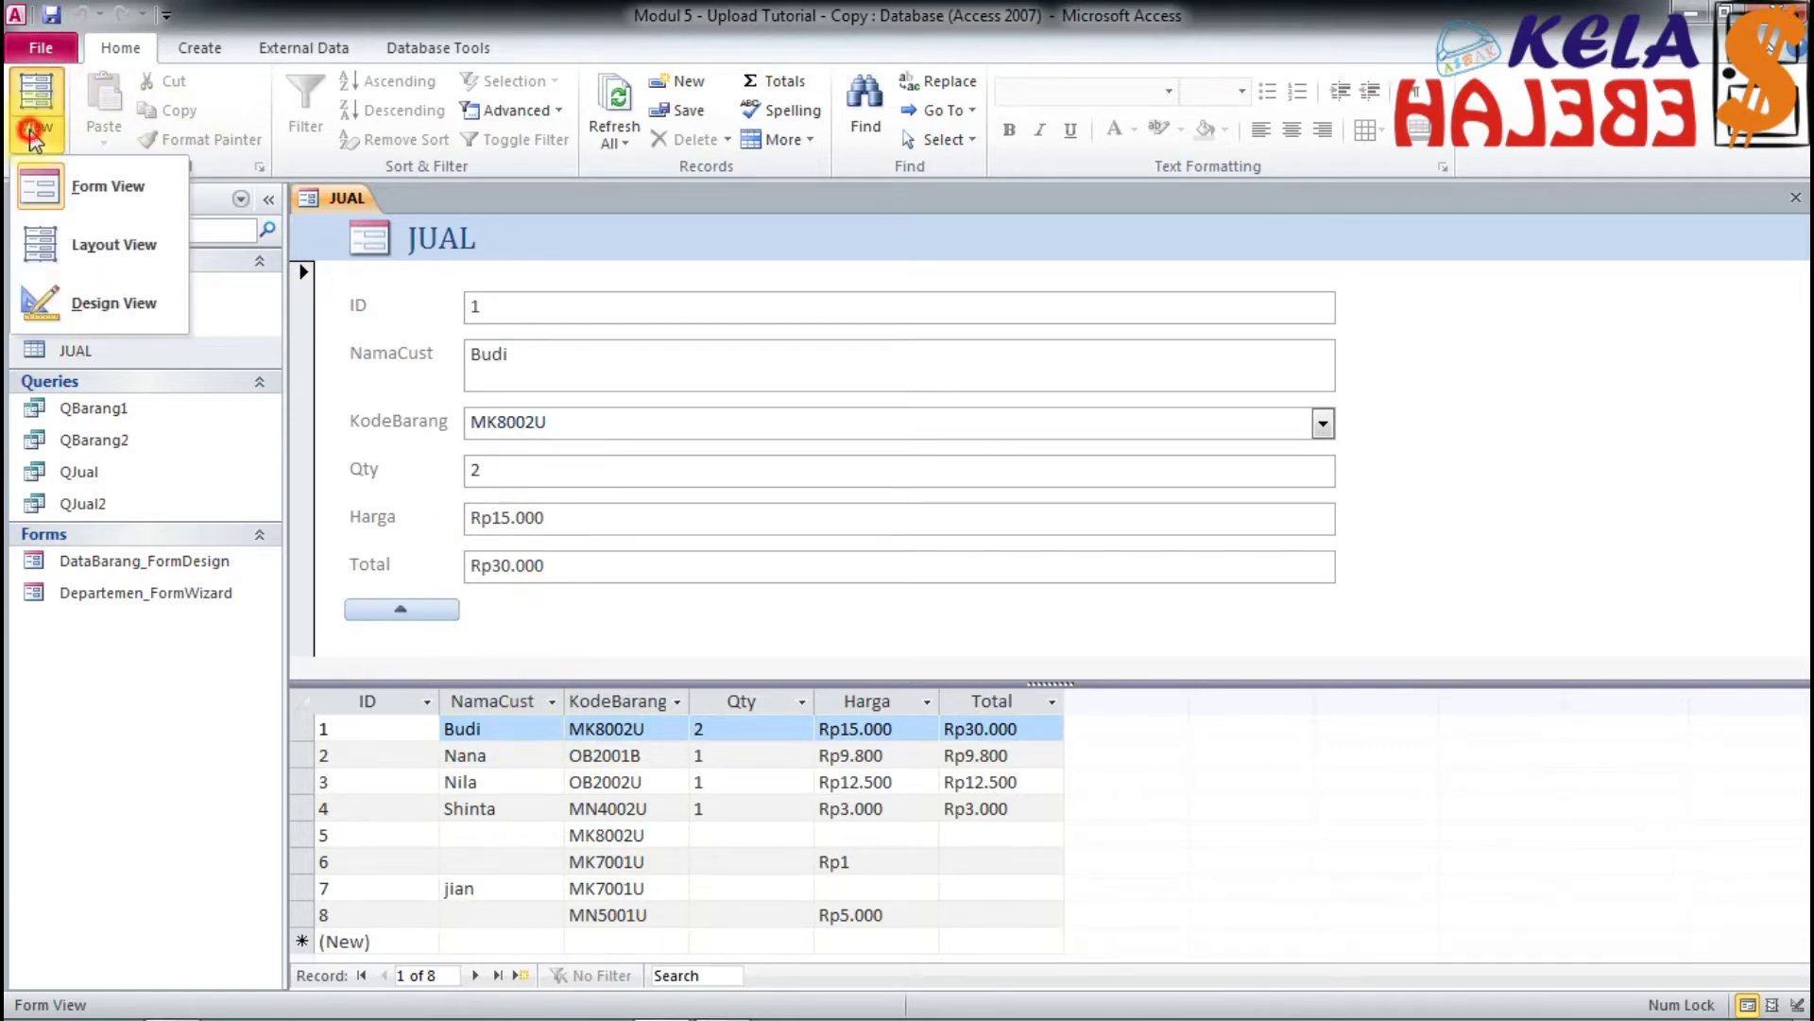
pyautogui.click(57, 249)
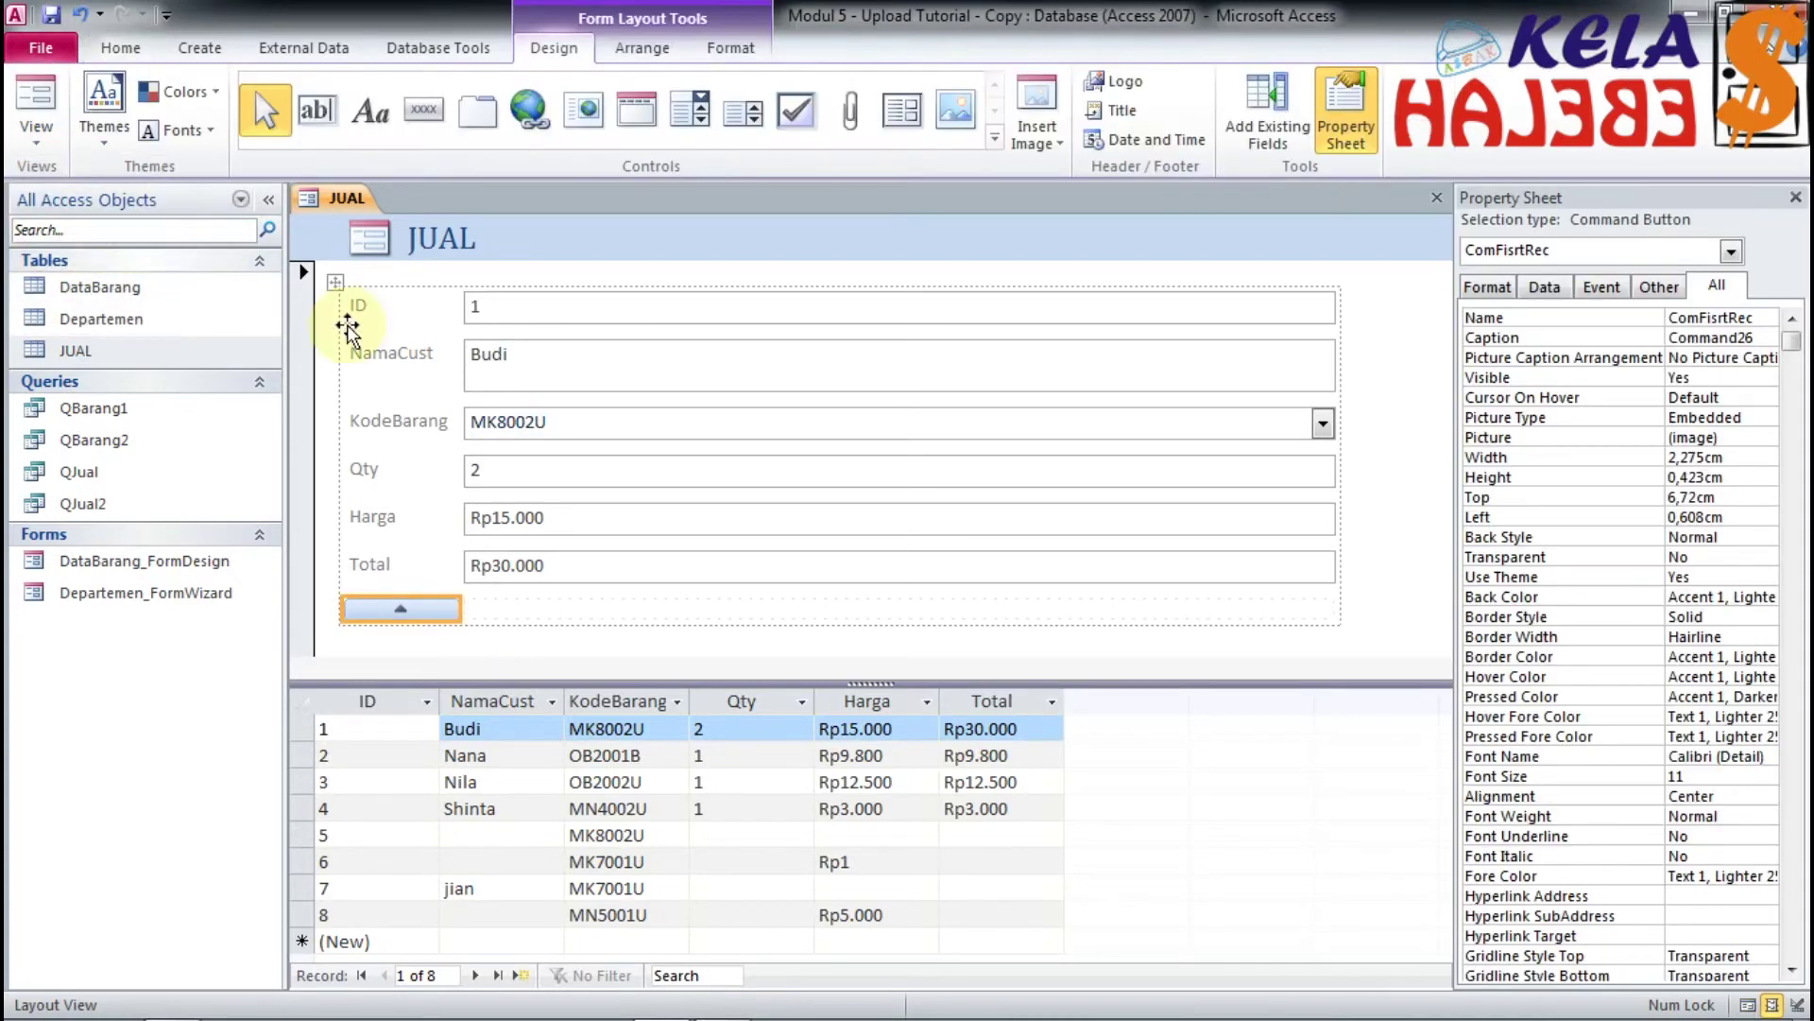
# Step: Split the wide empty cell beside the arrow button horizontally in half, and split its left half once more
pyautogui.click(540, 612)
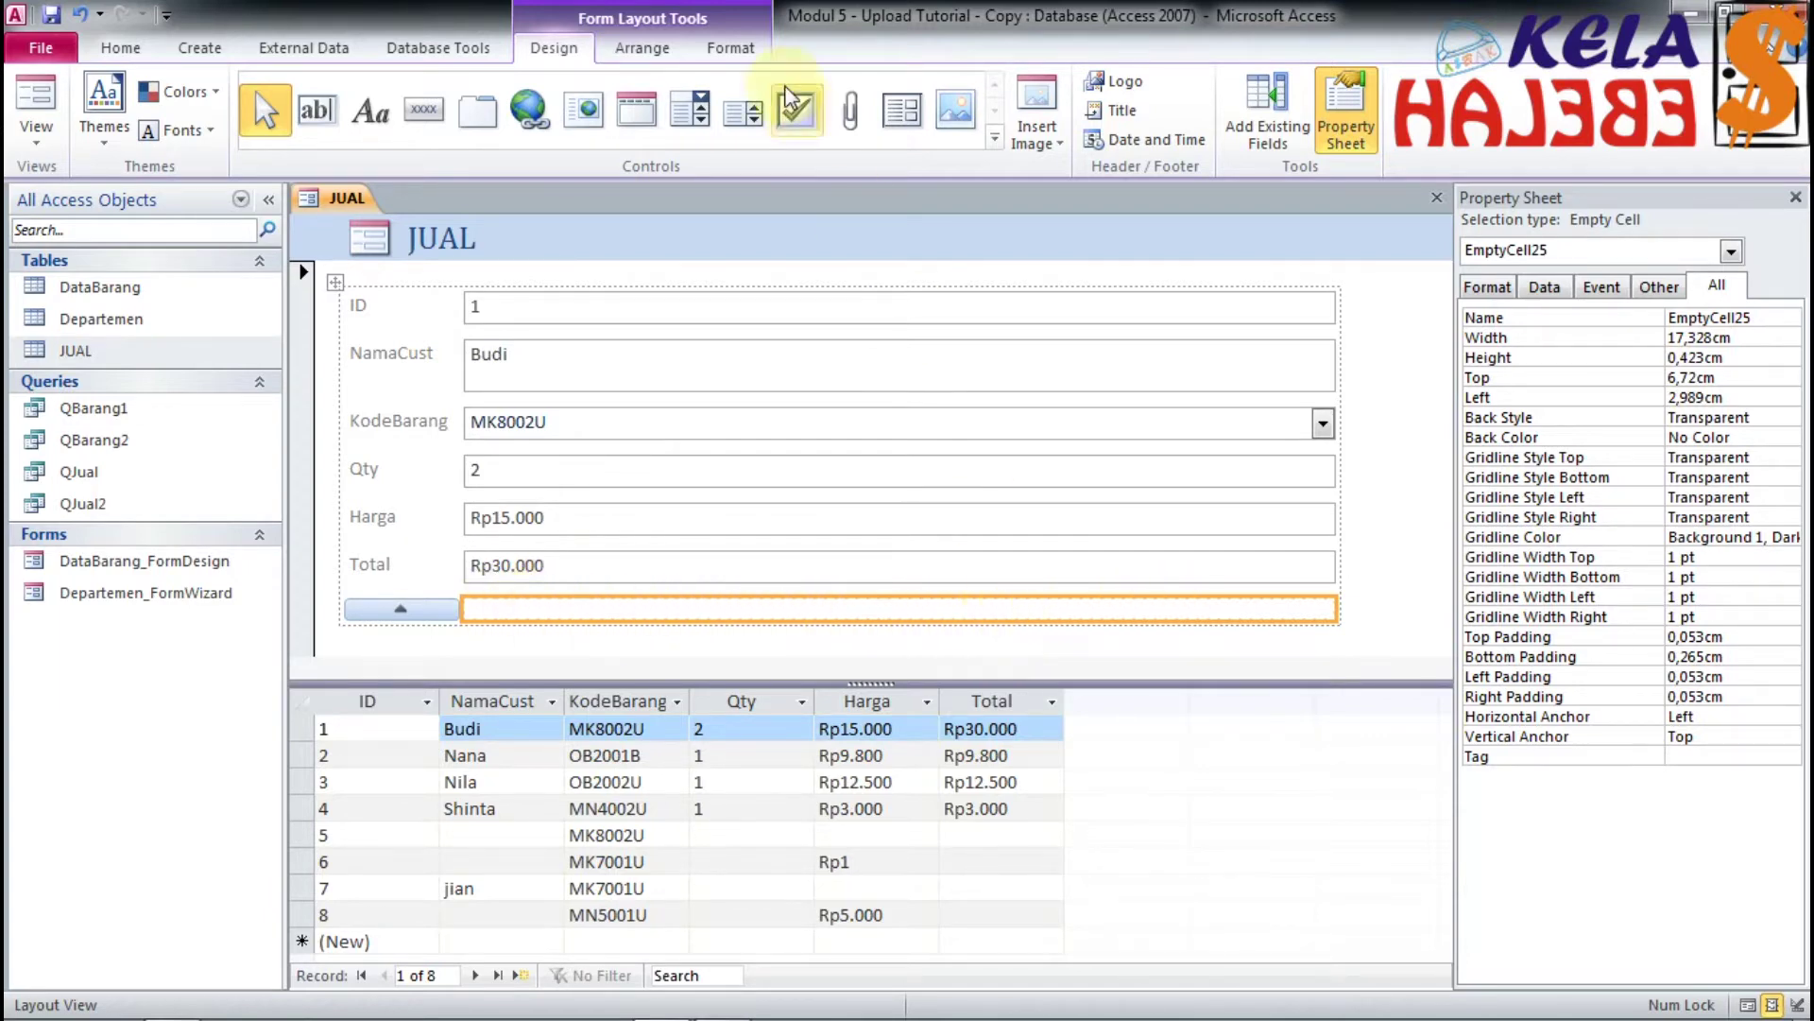
pyautogui.click(645, 49)
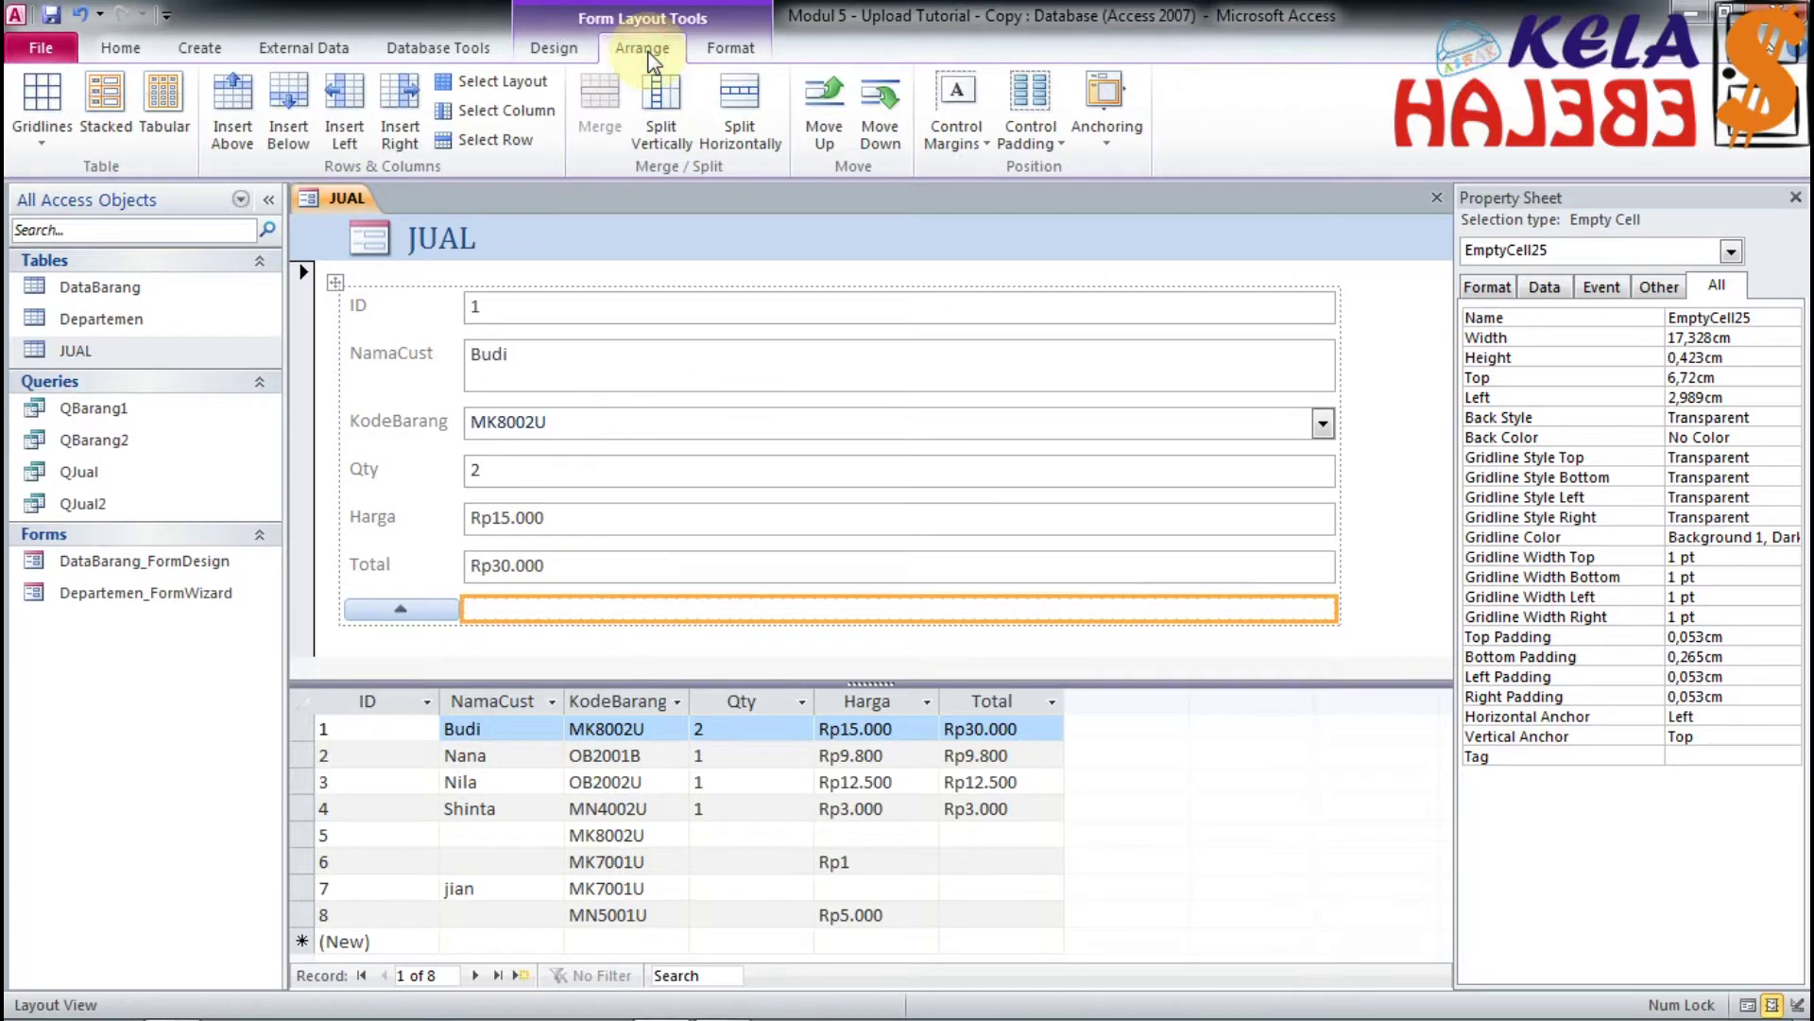
pyautogui.click(736, 113)
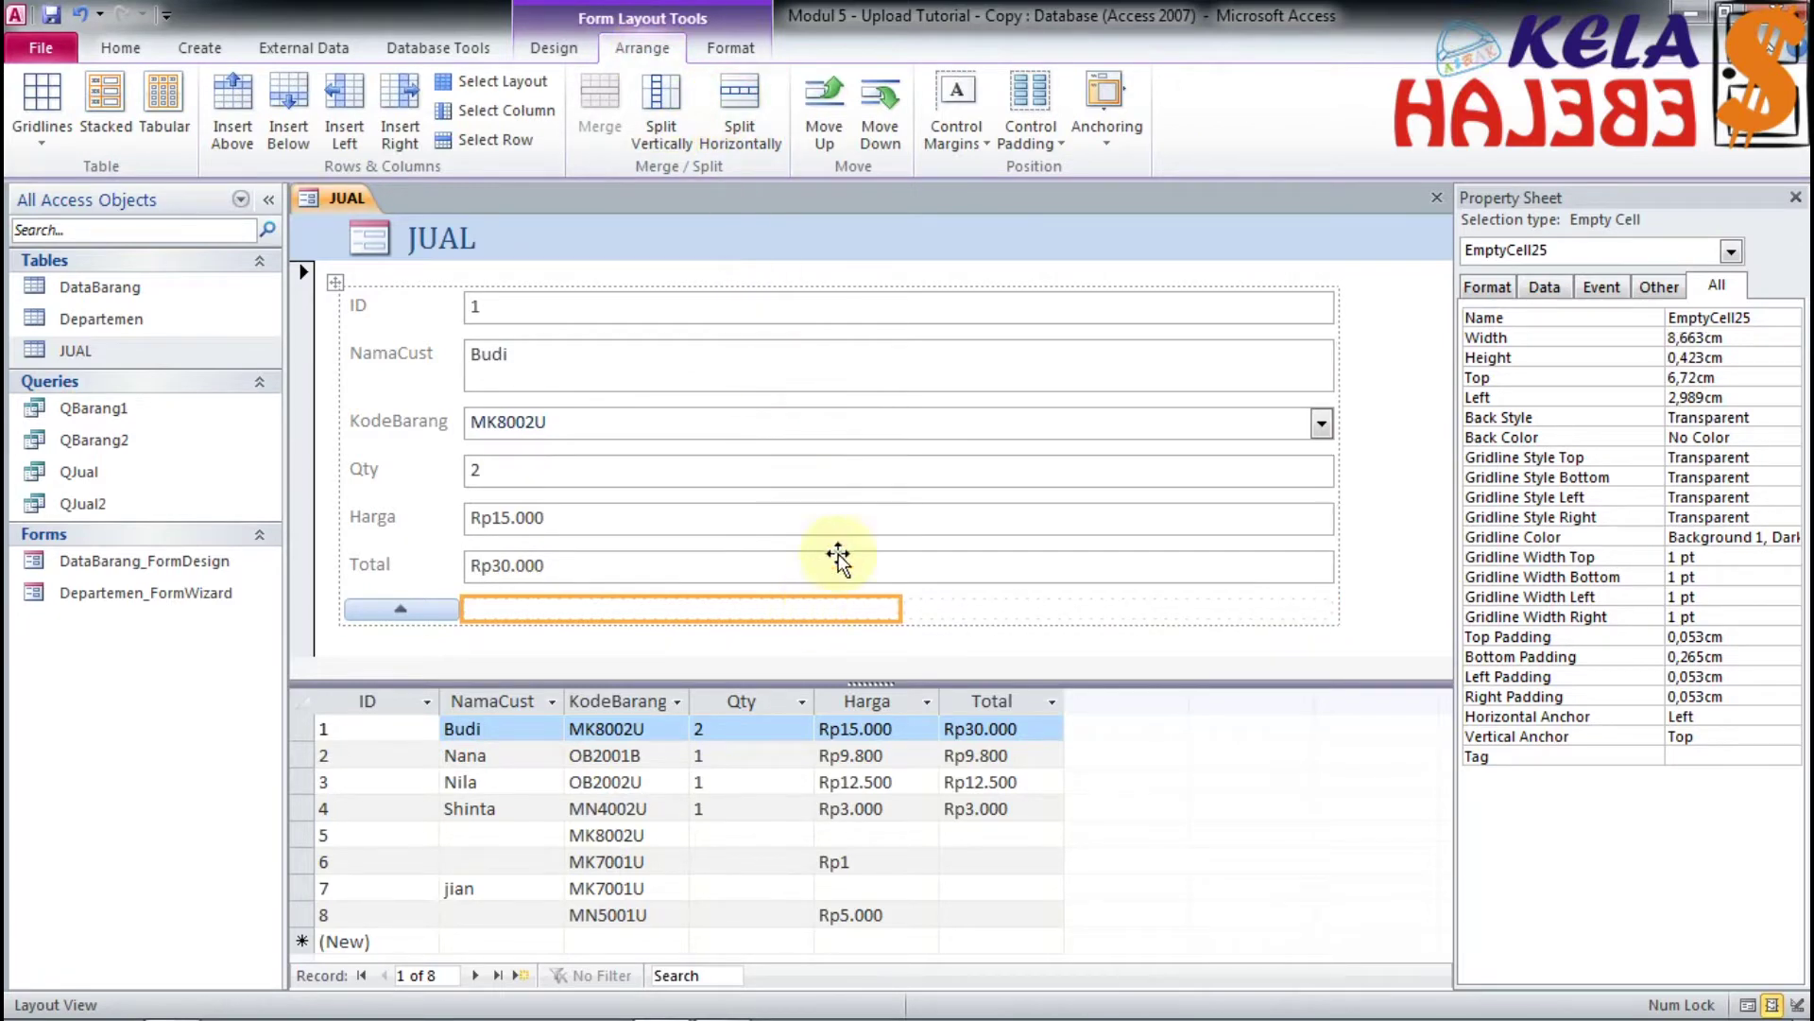
pyautogui.click(988, 609)
pyautogui.click(855, 608)
pyautogui.click(962, 619)
pyautogui.click(770, 608)
pyautogui.click(738, 99)
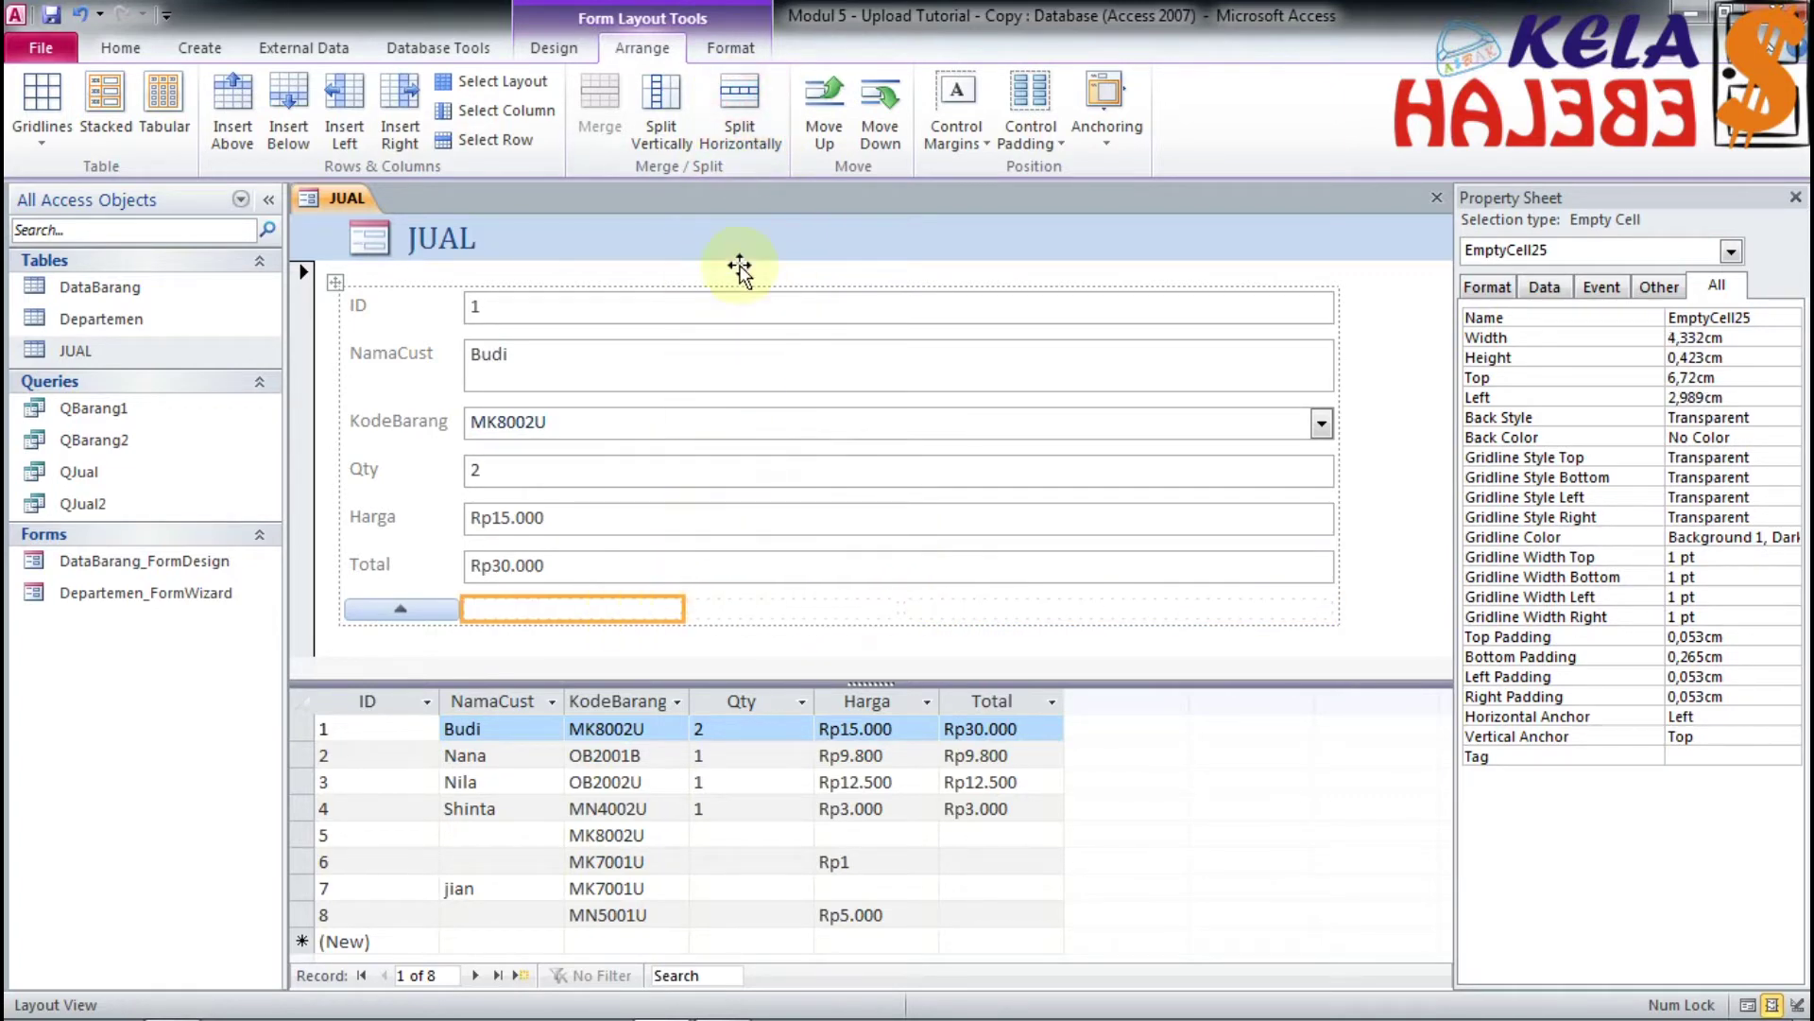
# Step: Split the remaining empty cells beside the arrow button horizontally until the row has eight roughly equal empty cells
pyautogui.click(810, 609)
pyautogui.click(1004, 614)
pyautogui.click(561, 610)
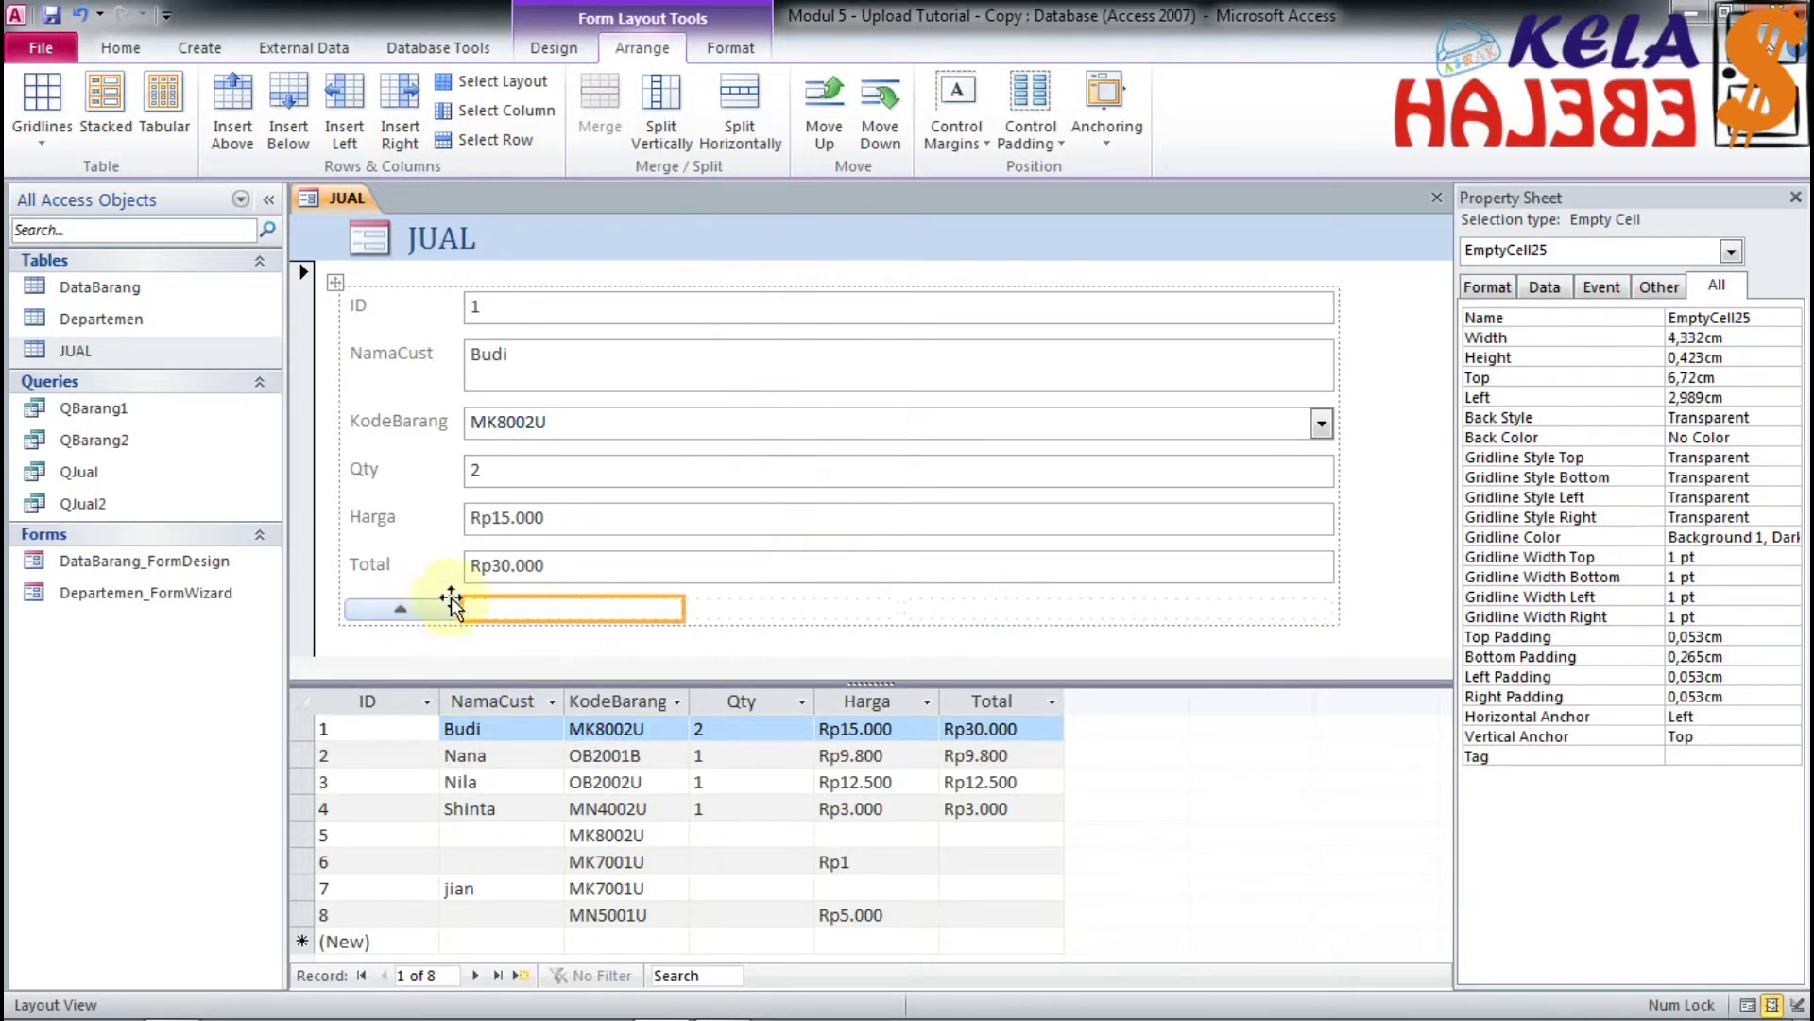
pyautogui.click(741, 123)
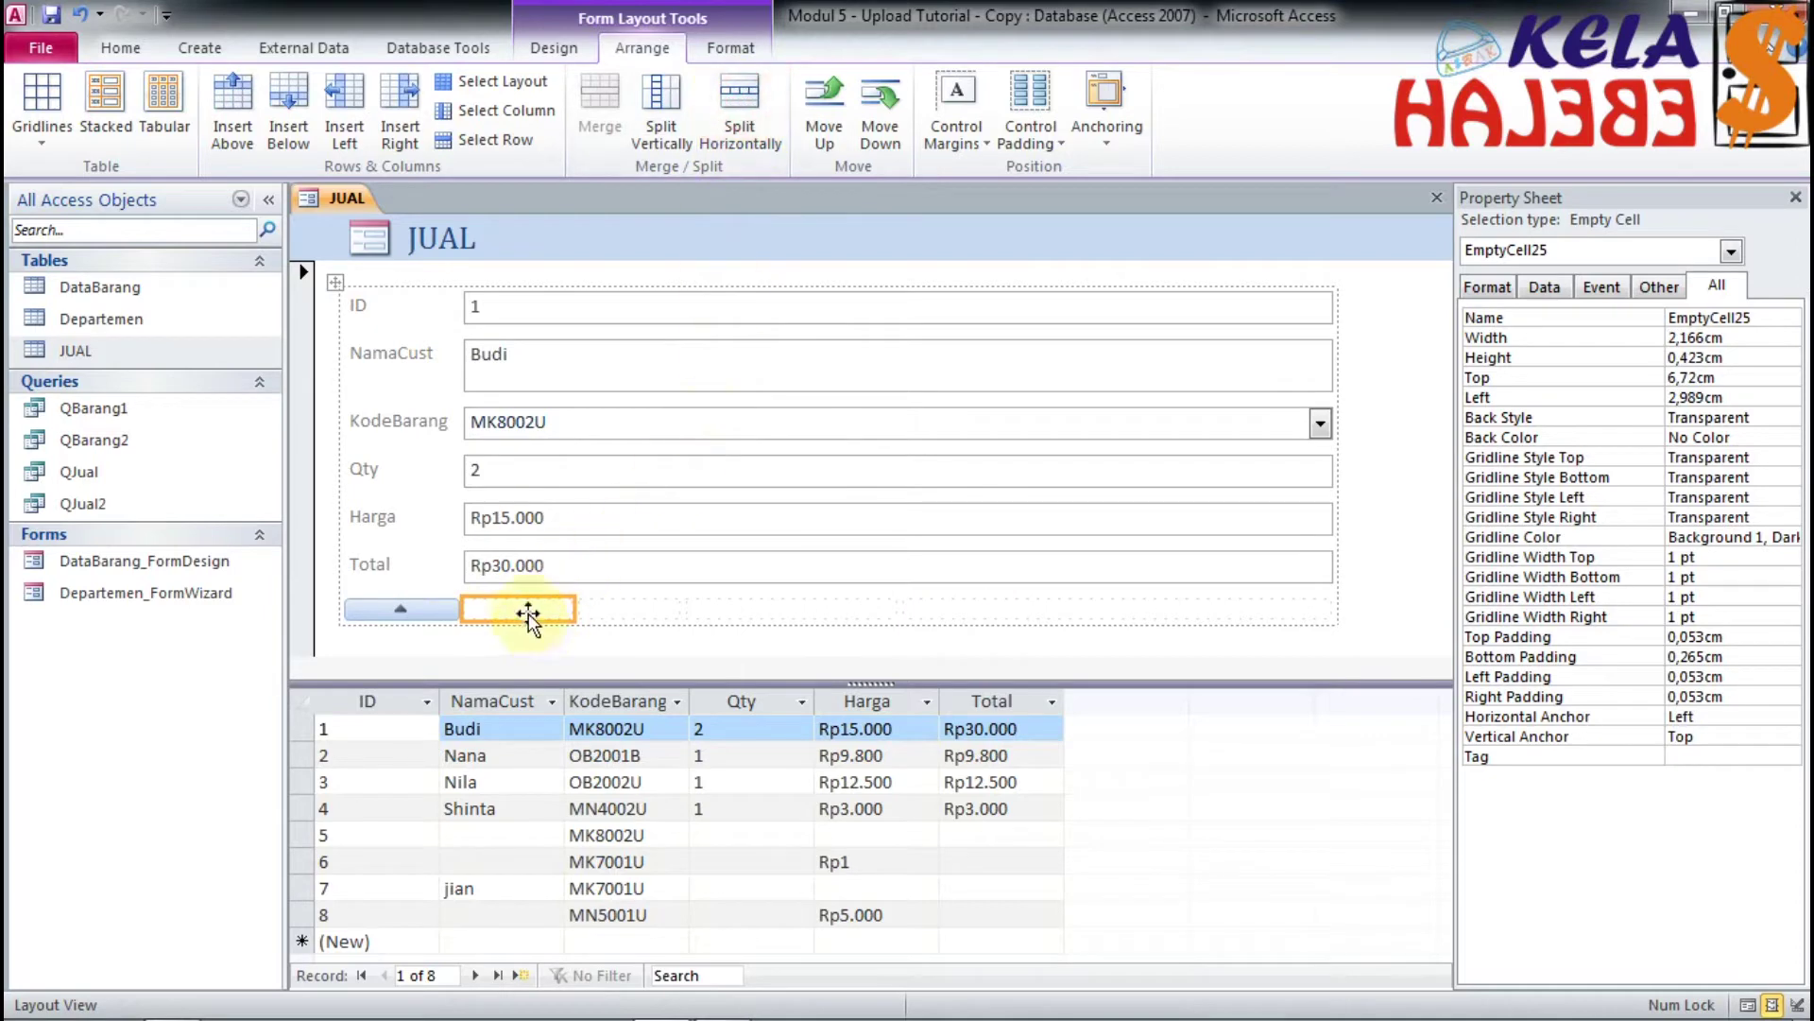
pyautogui.click(652, 609)
pyautogui.click(747, 610)
pyautogui.click(741, 123)
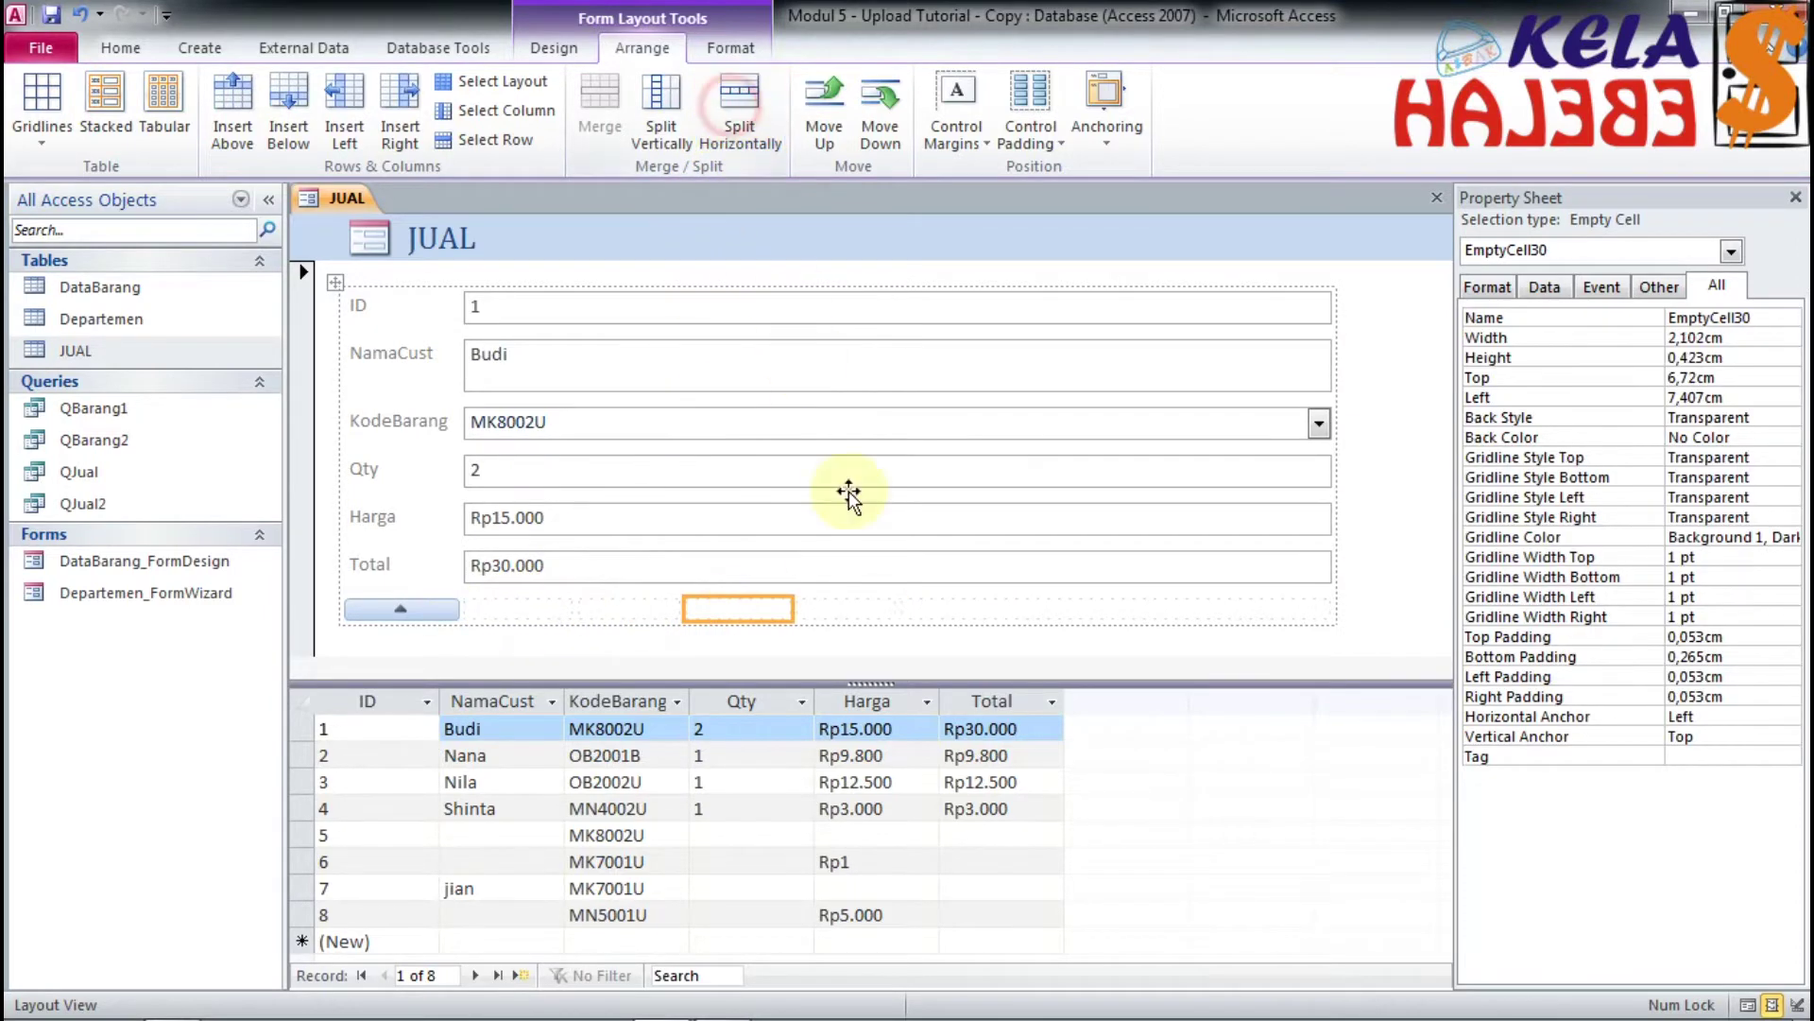
pyautogui.click(1044, 609)
pyautogui.click(740, 123)
pyautogui.click(741, 123)
pyautogui.click(1242, 613)
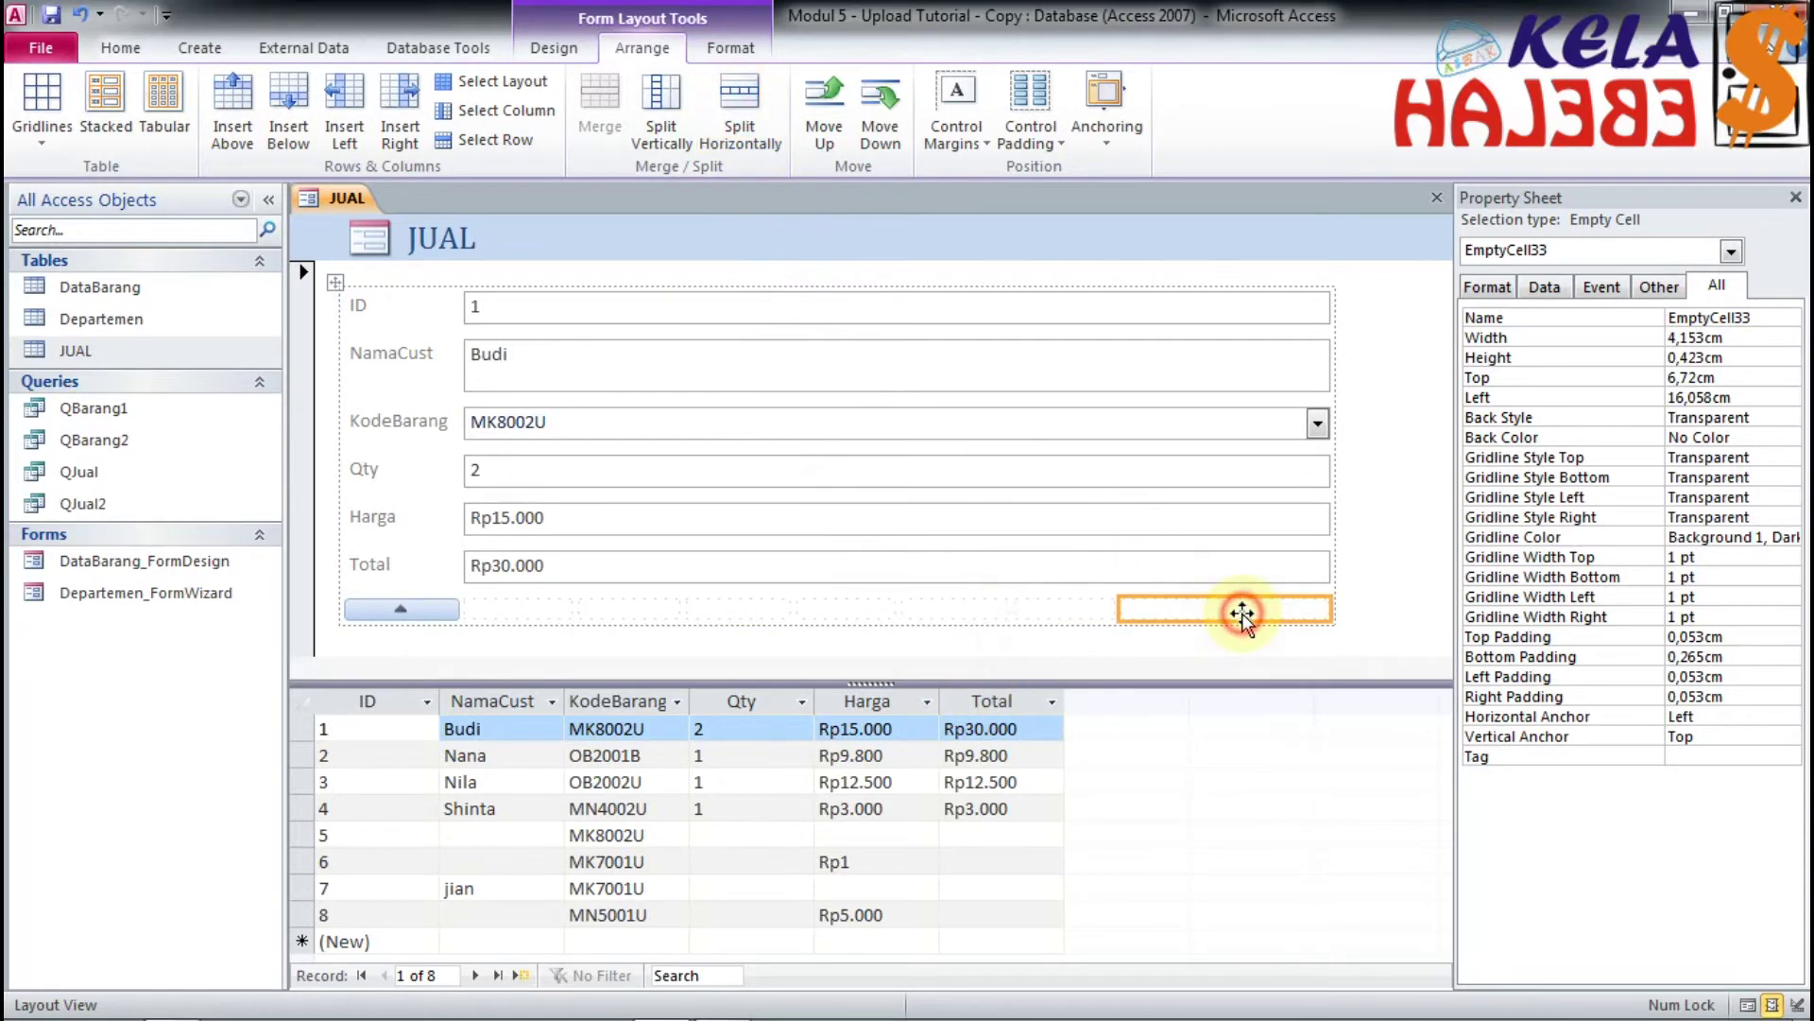
pyautogui.click(757, 85)
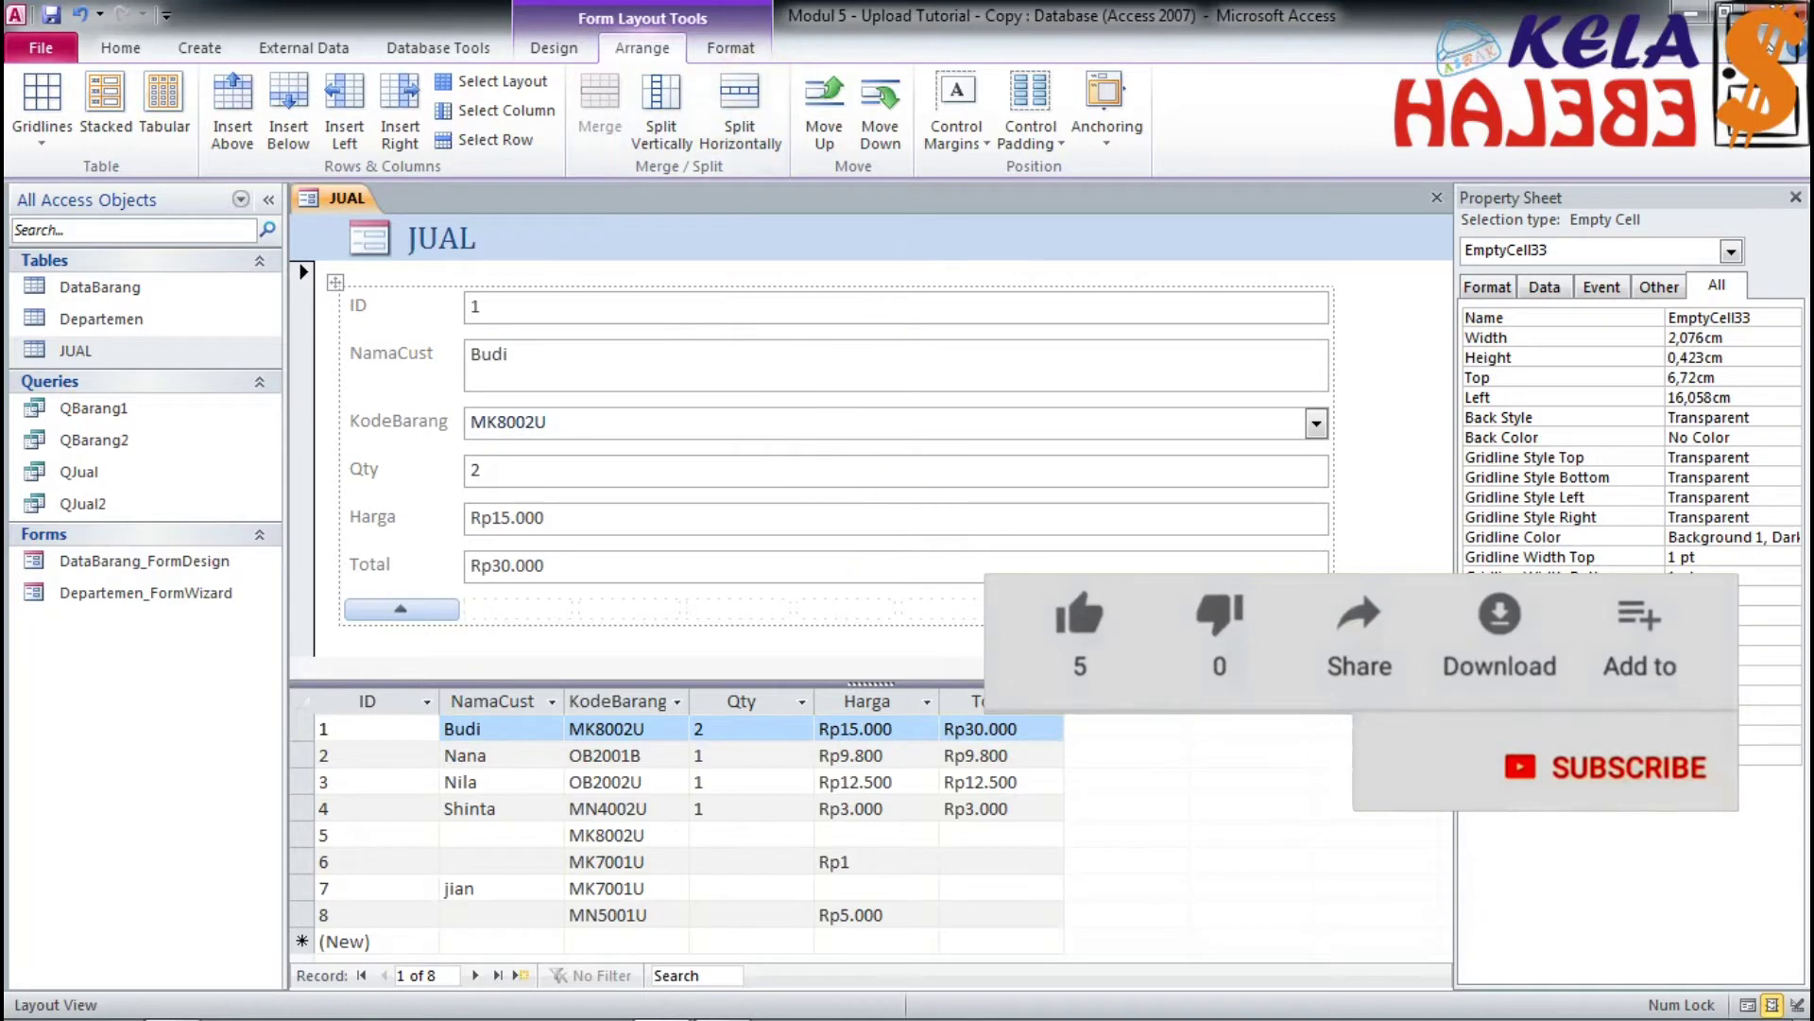
# Step: Insert a command button in the empty cell beside the up-arrow button, with the Record Navigation action Go To Last Record
pyautogui.click(556, 609)
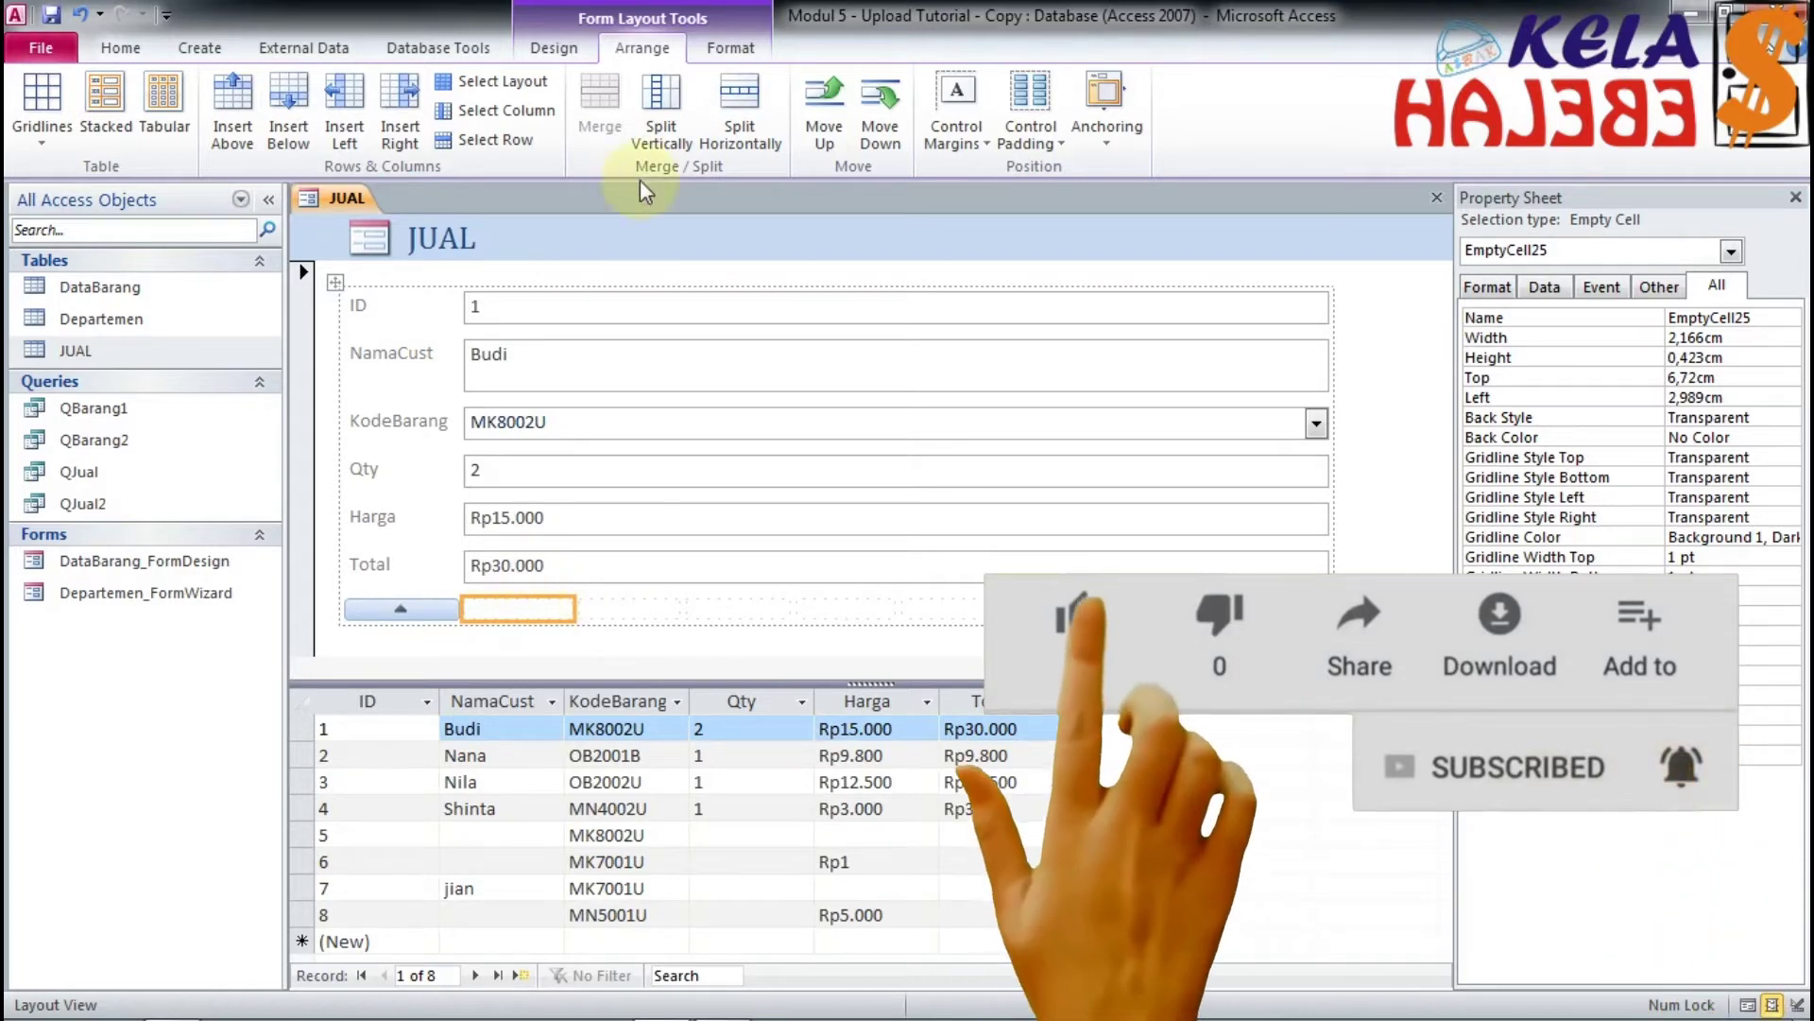
pyautogui.click(550, 49)
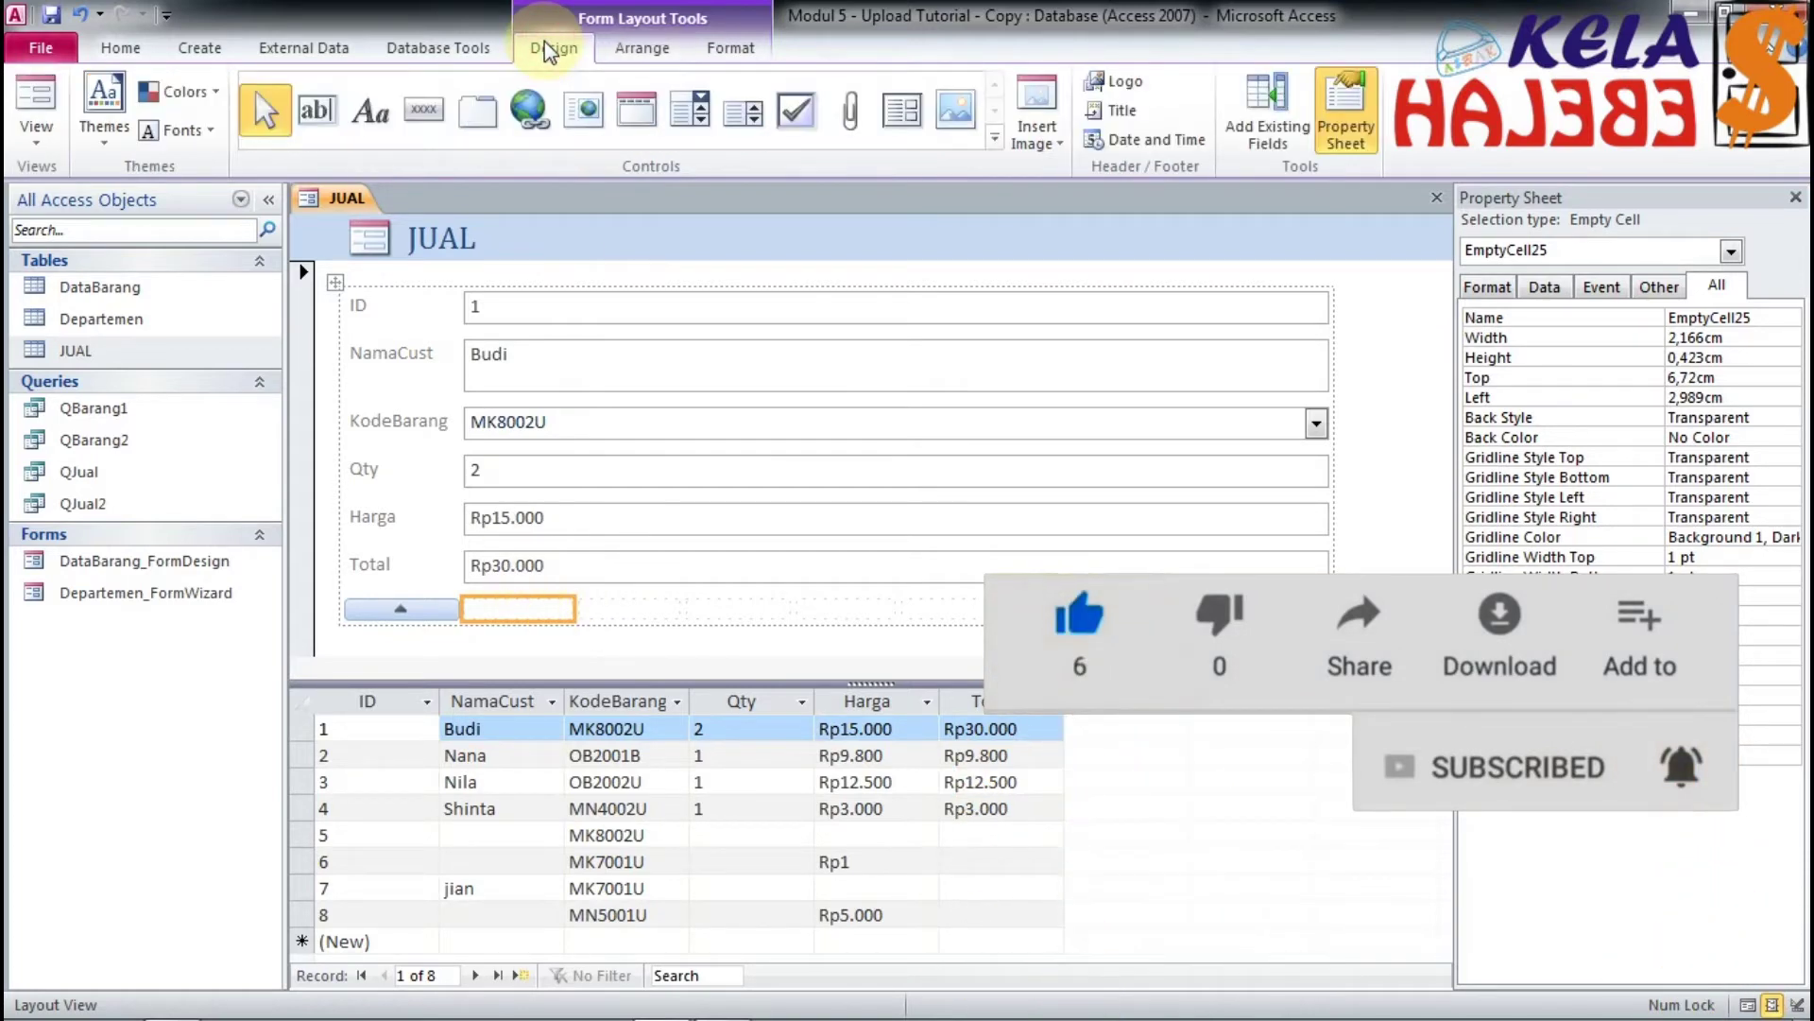
pyautogui.click(428, 119)
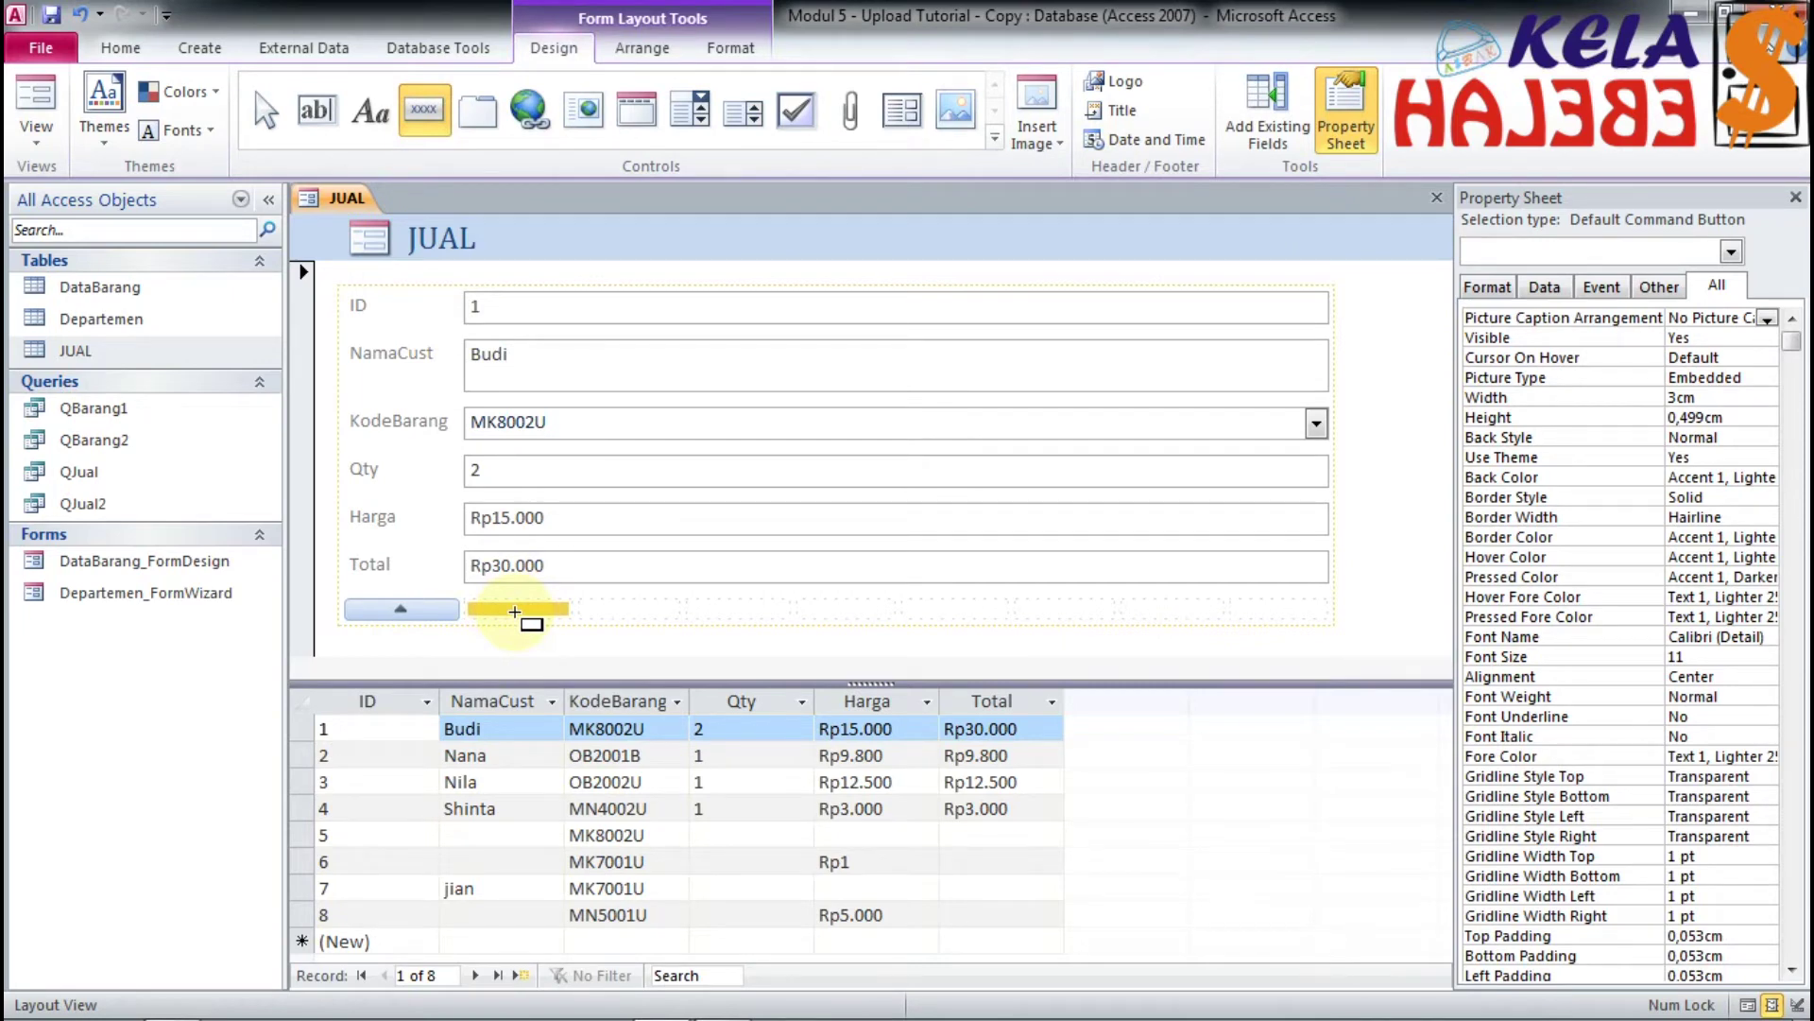
pyautogui.click(514, 612)
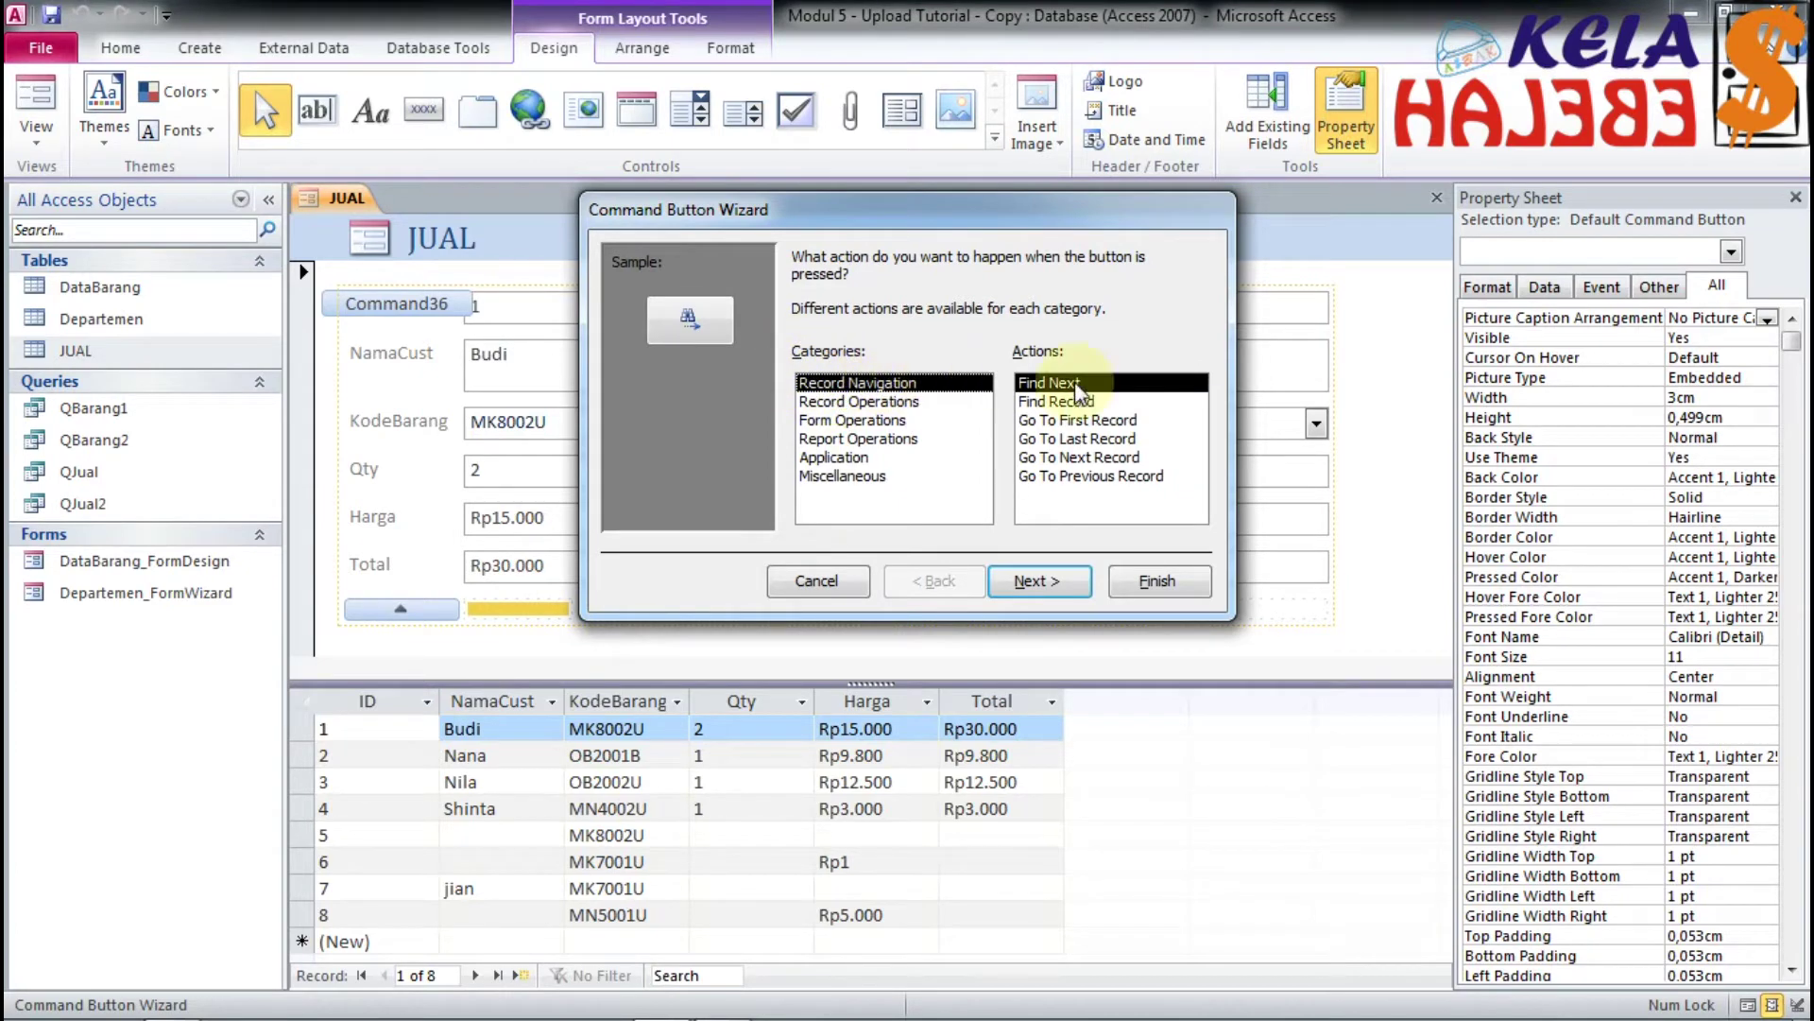
pyautogui.click(1054, 441)
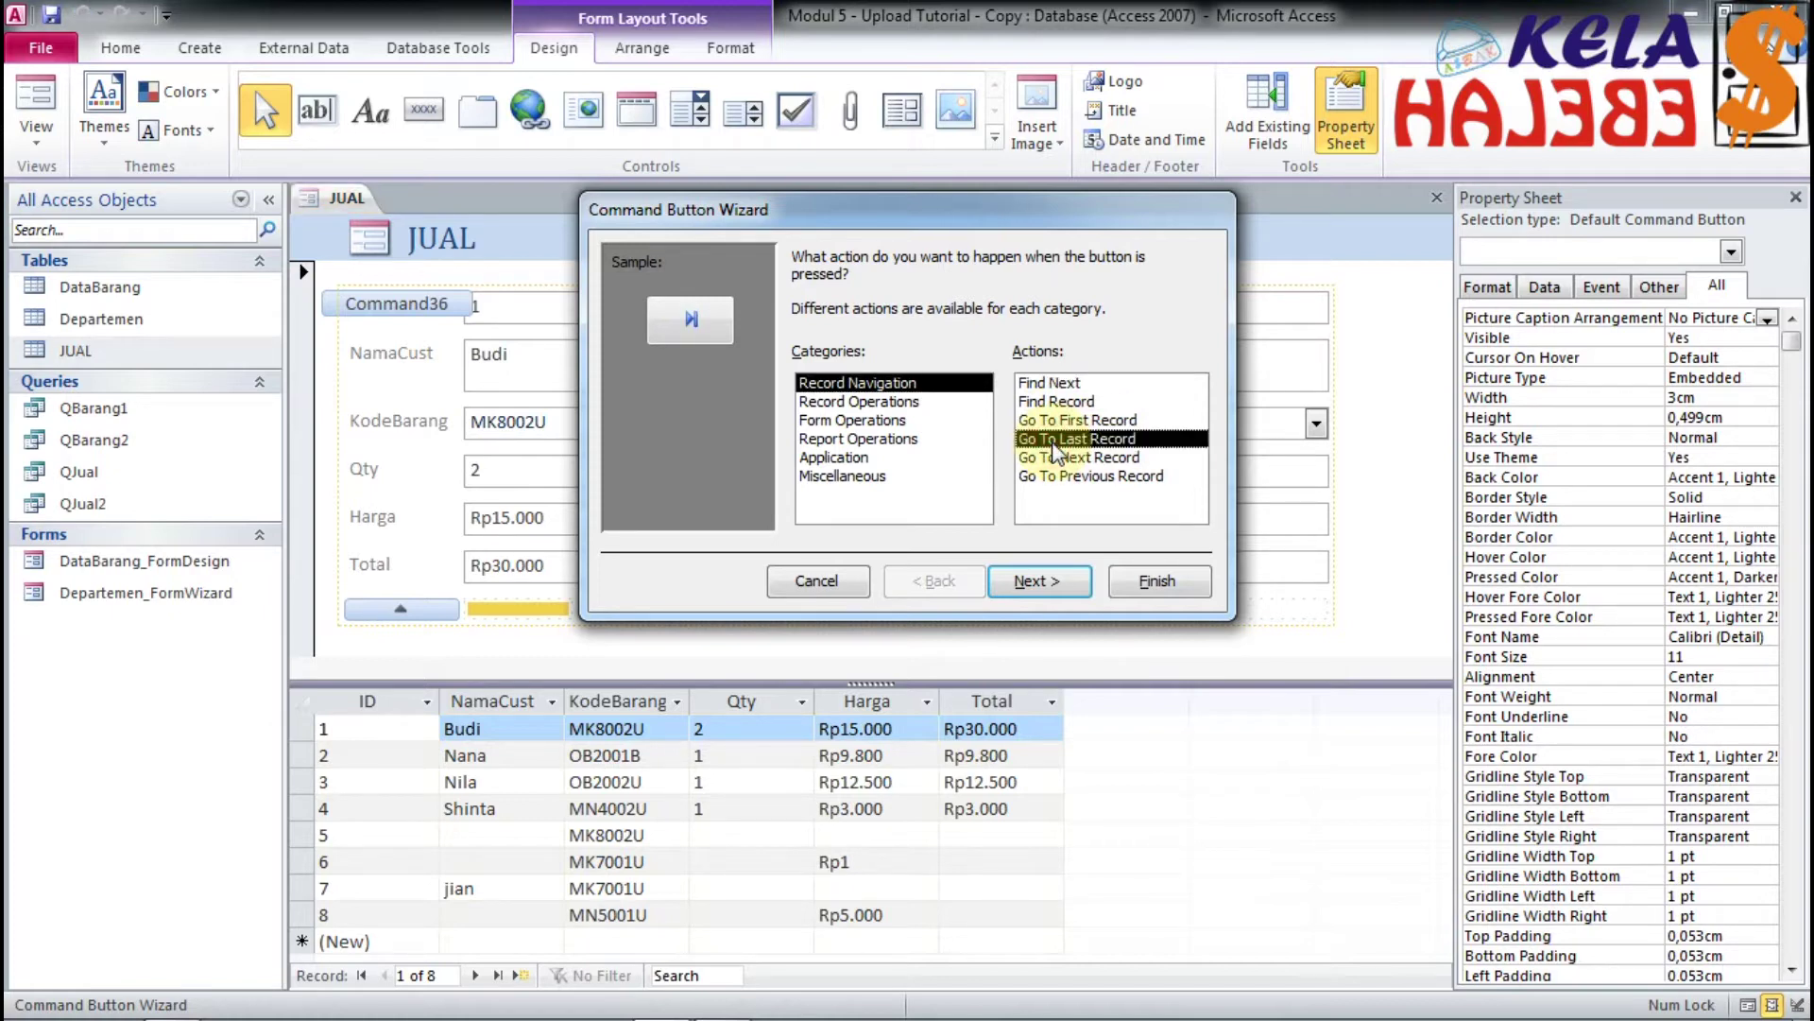
pyautogui.click(1039, 579)
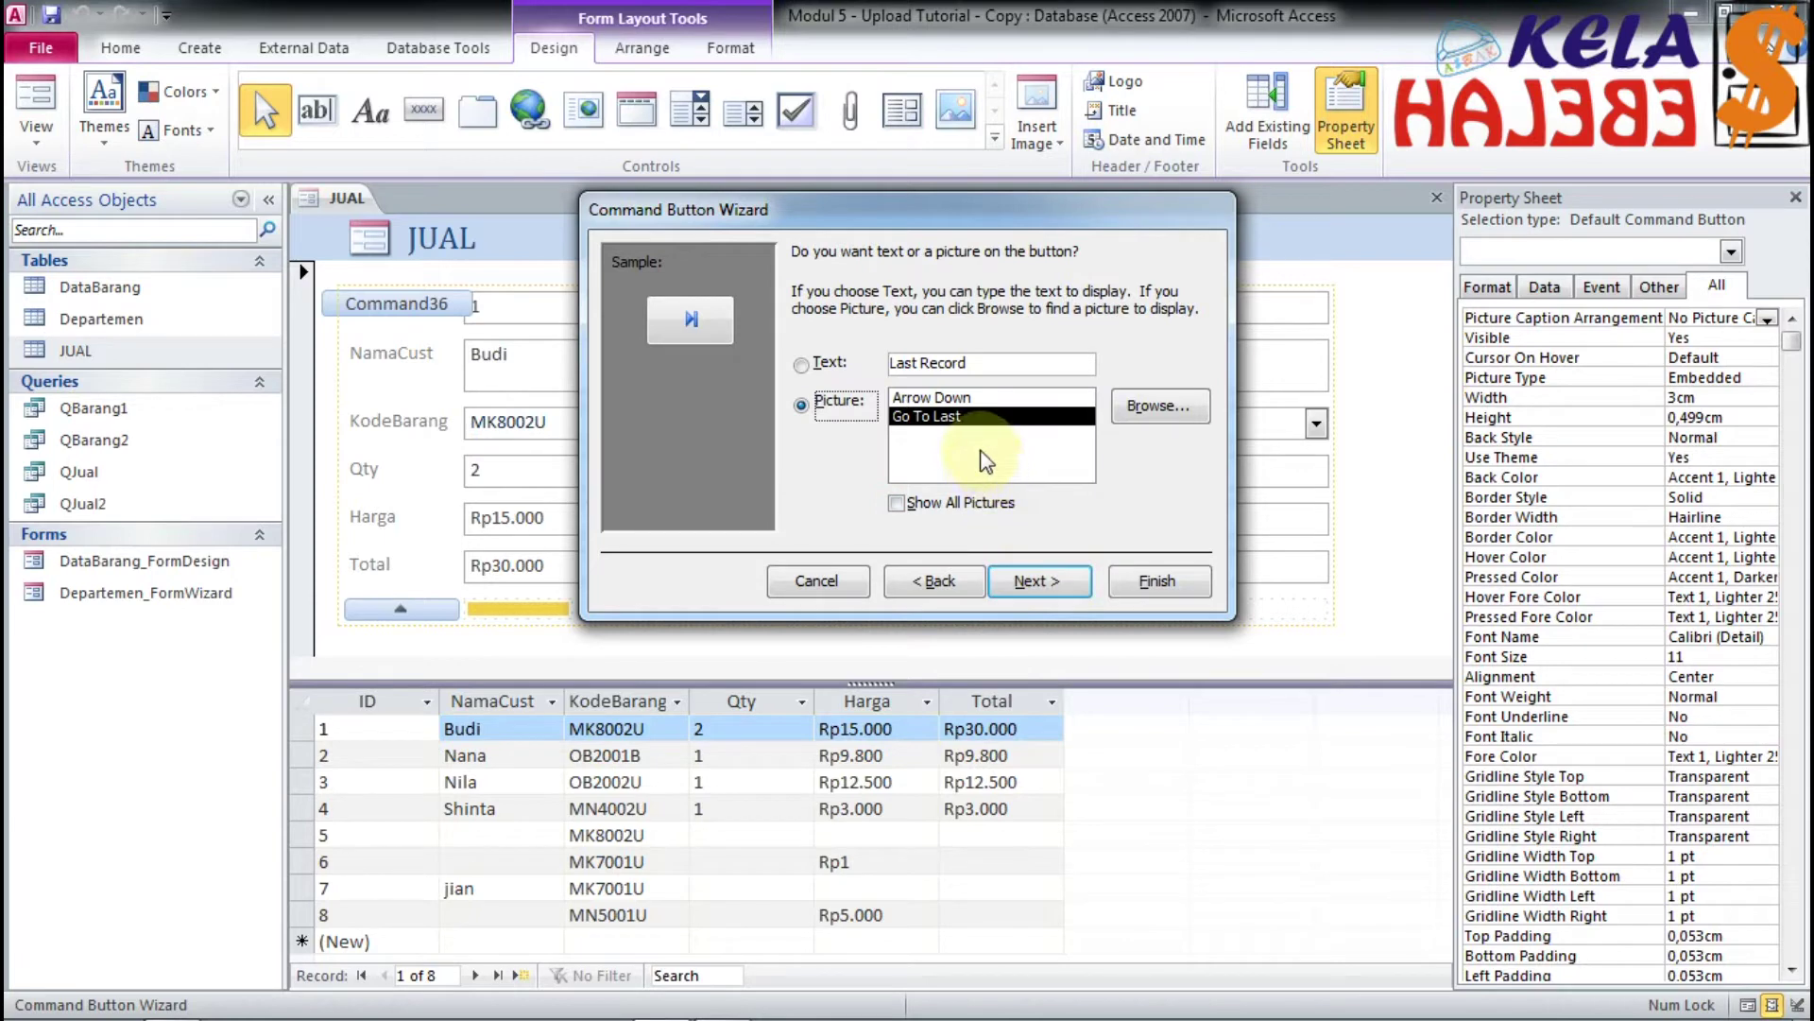
# Step: Give the new button the Arrow Down picture and finish it with the name ComLastRec
pyautogui.click(944, 398)
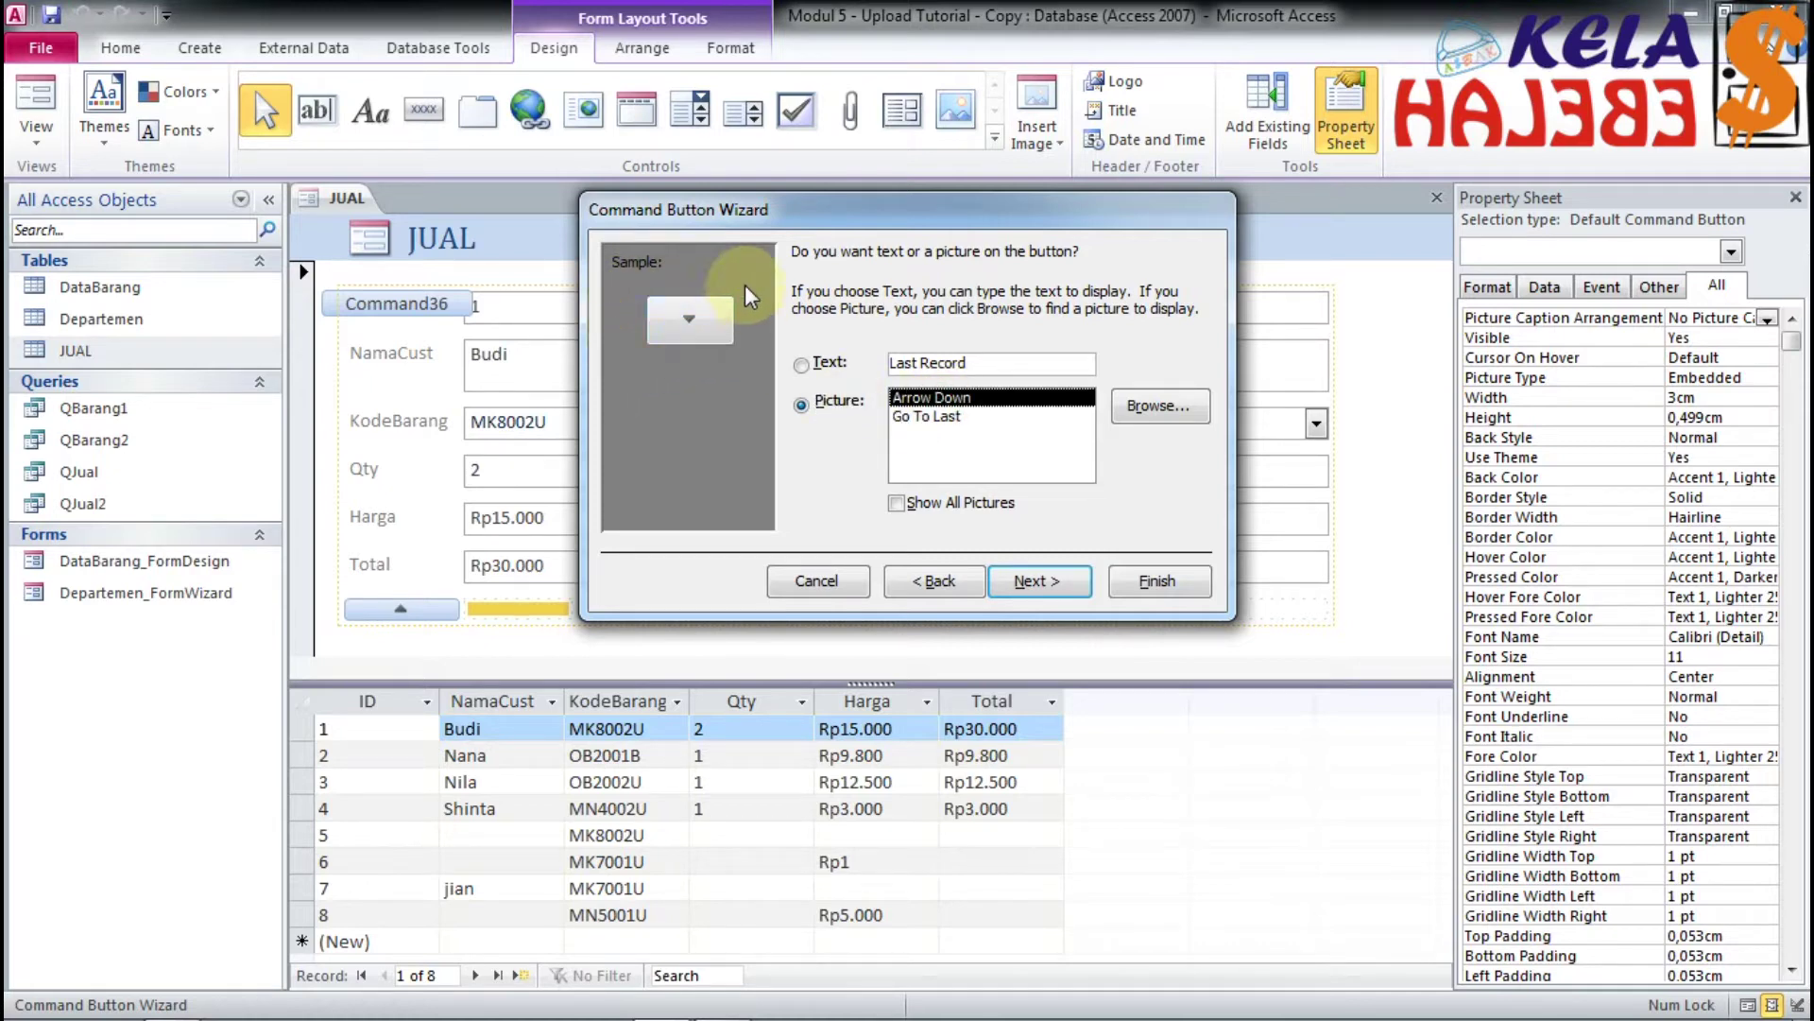
pyautogui.click(1032, 580)
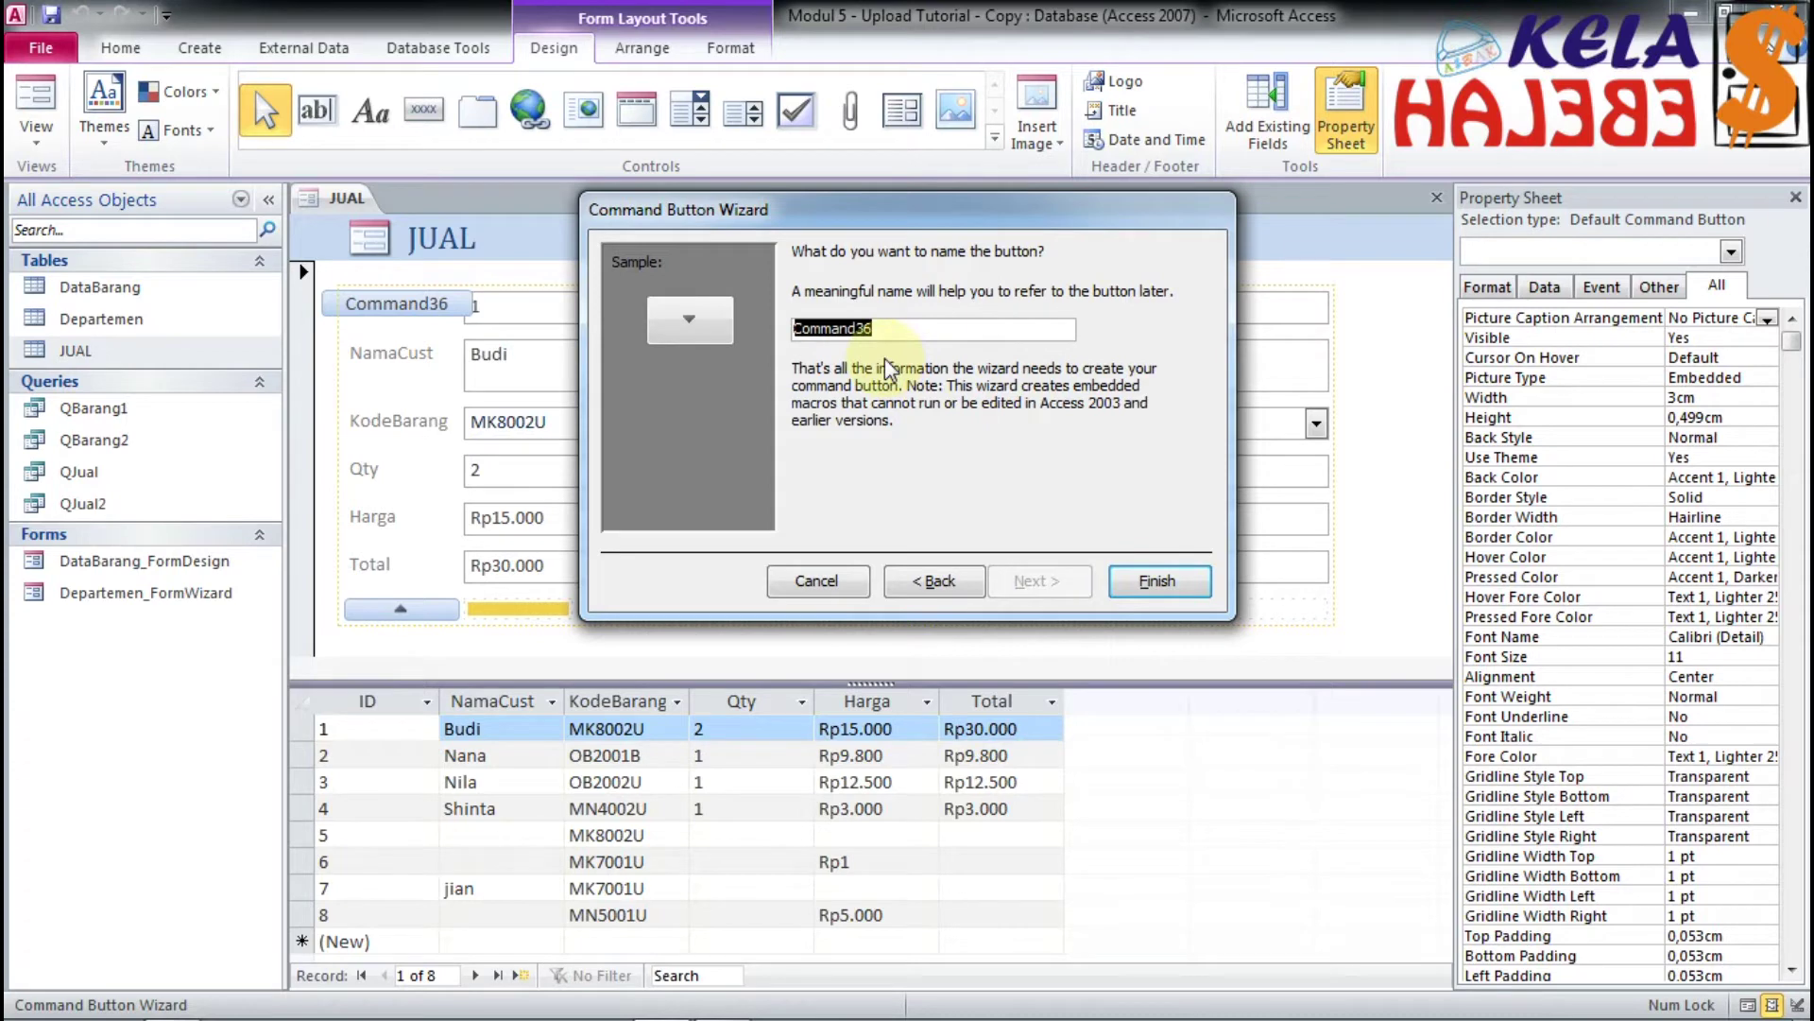
pyautogui.write('ComLastRec')
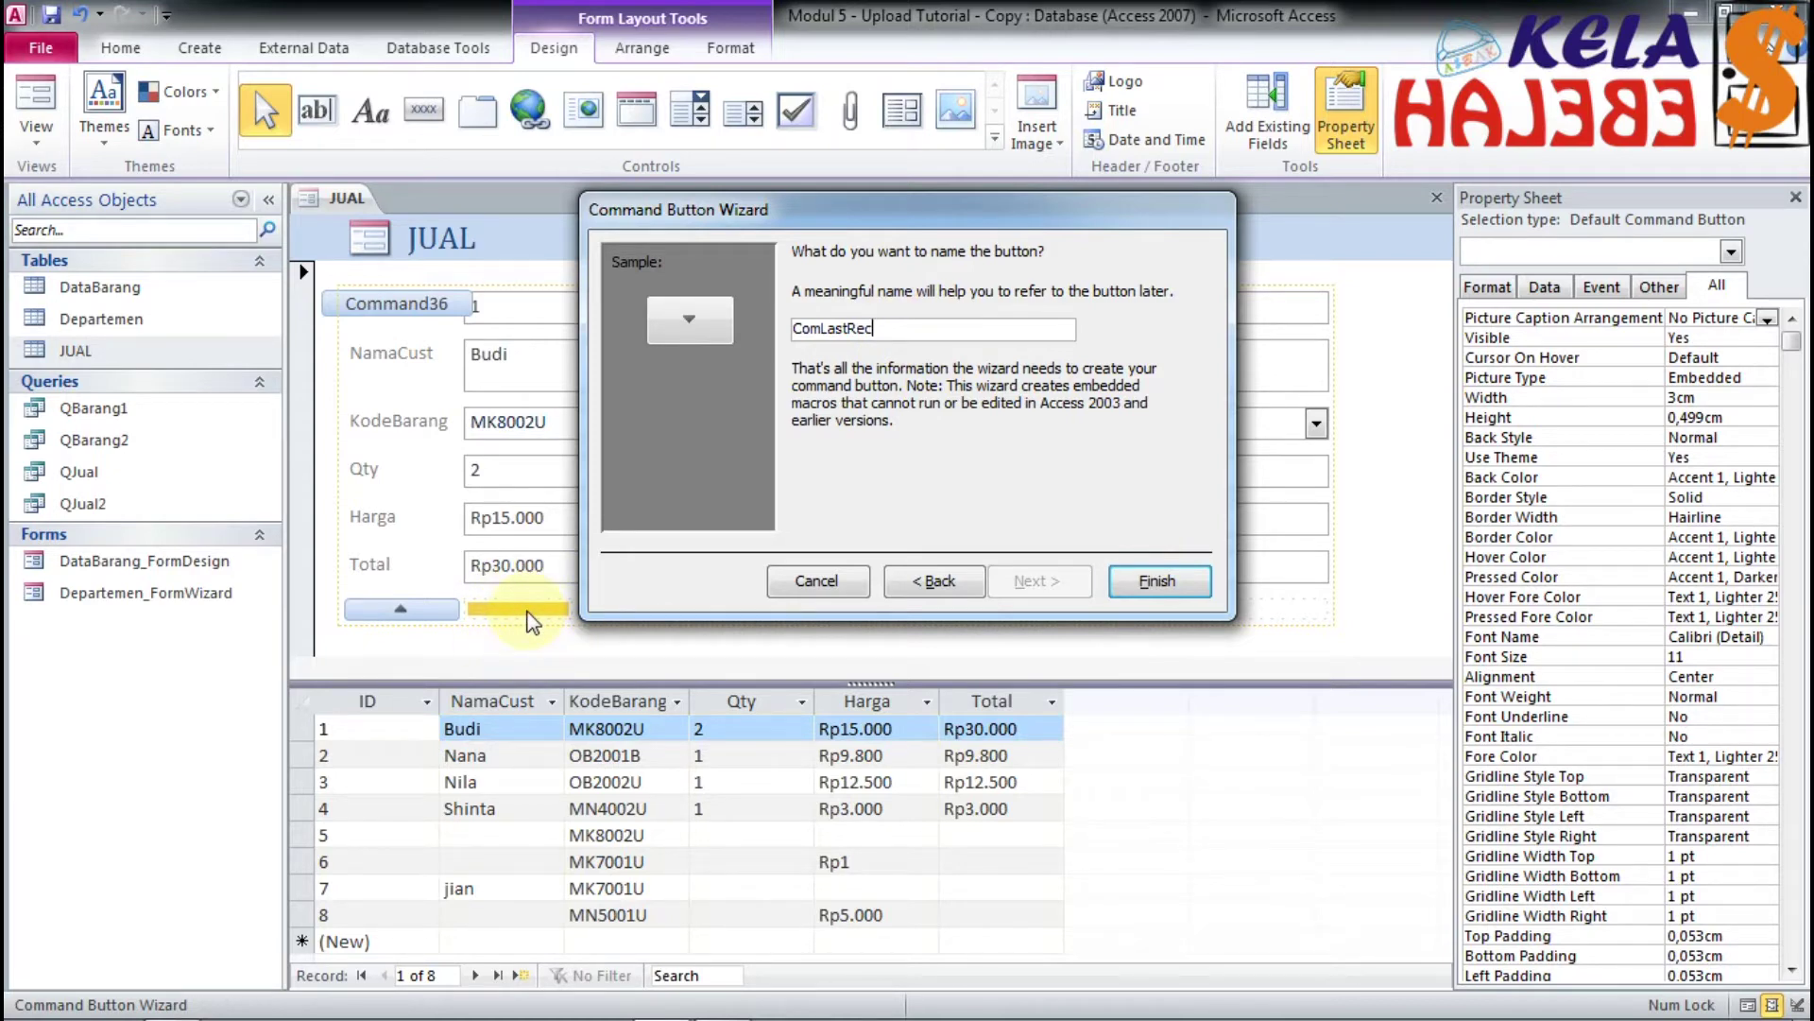
pyautogui.click(1179, 585)
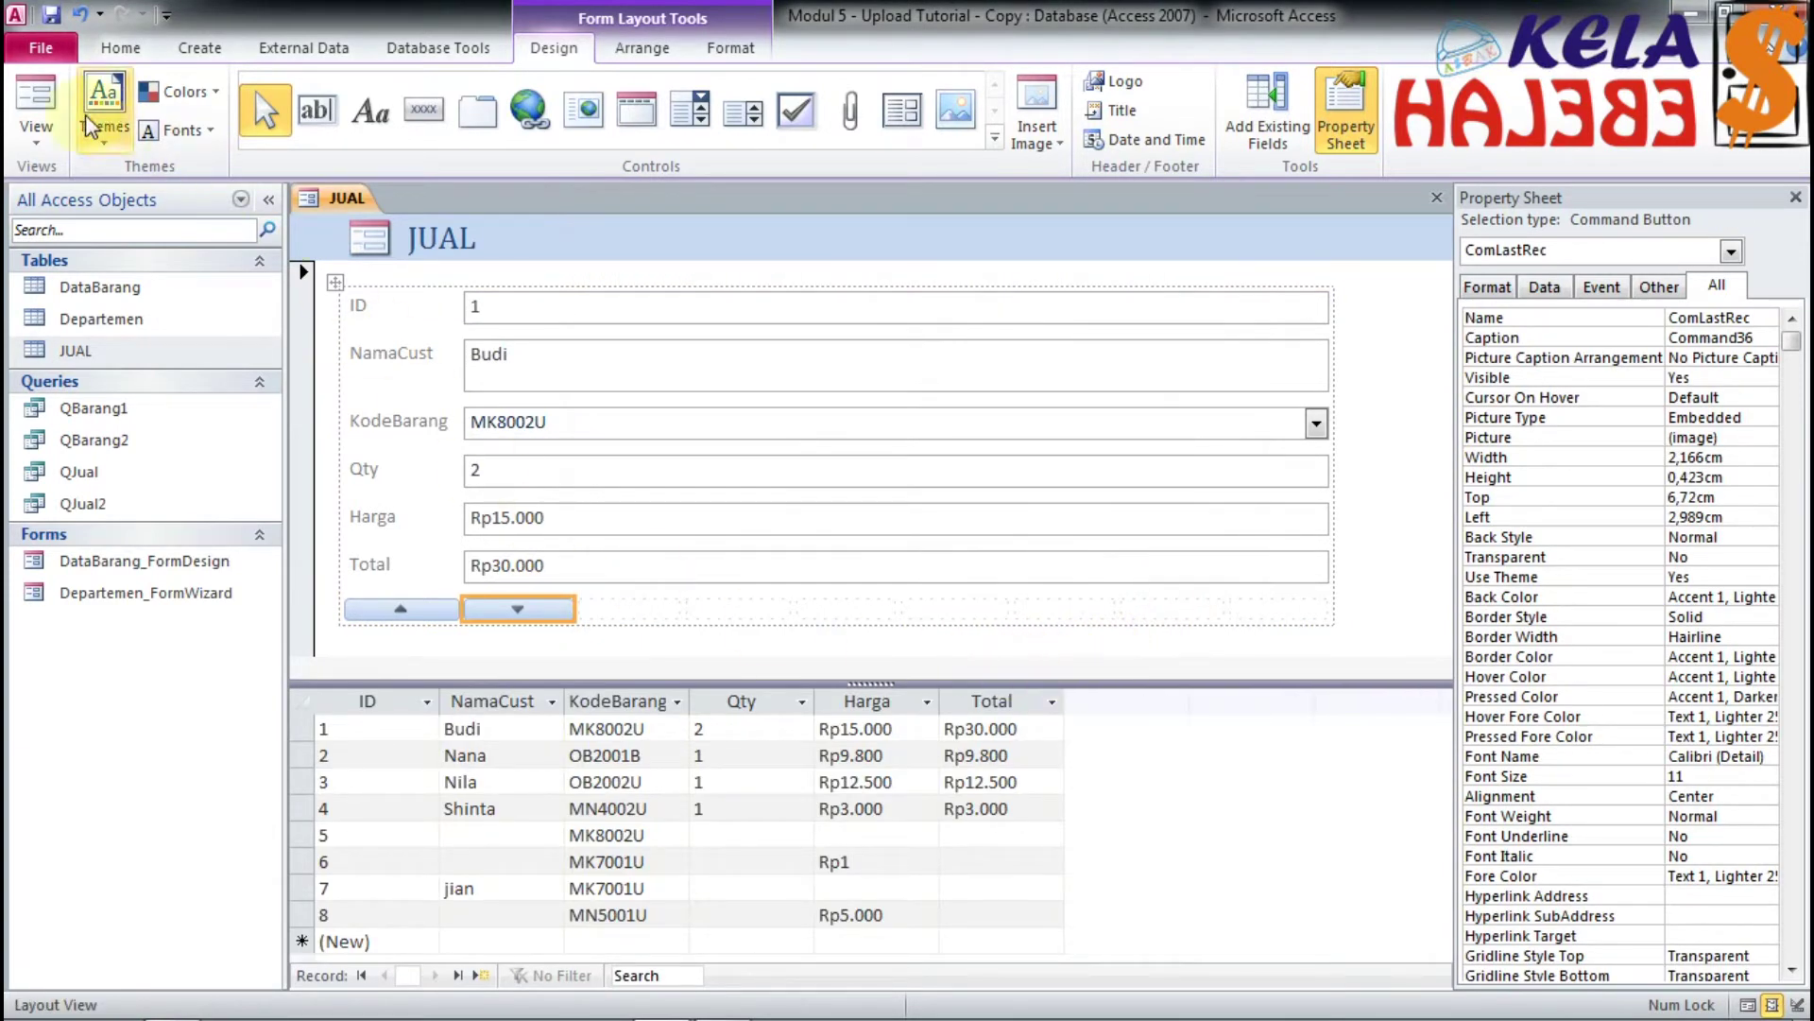
# Step: Test the last-record button in Form View, and return to Layout View
pyautogui.click(38, 140)
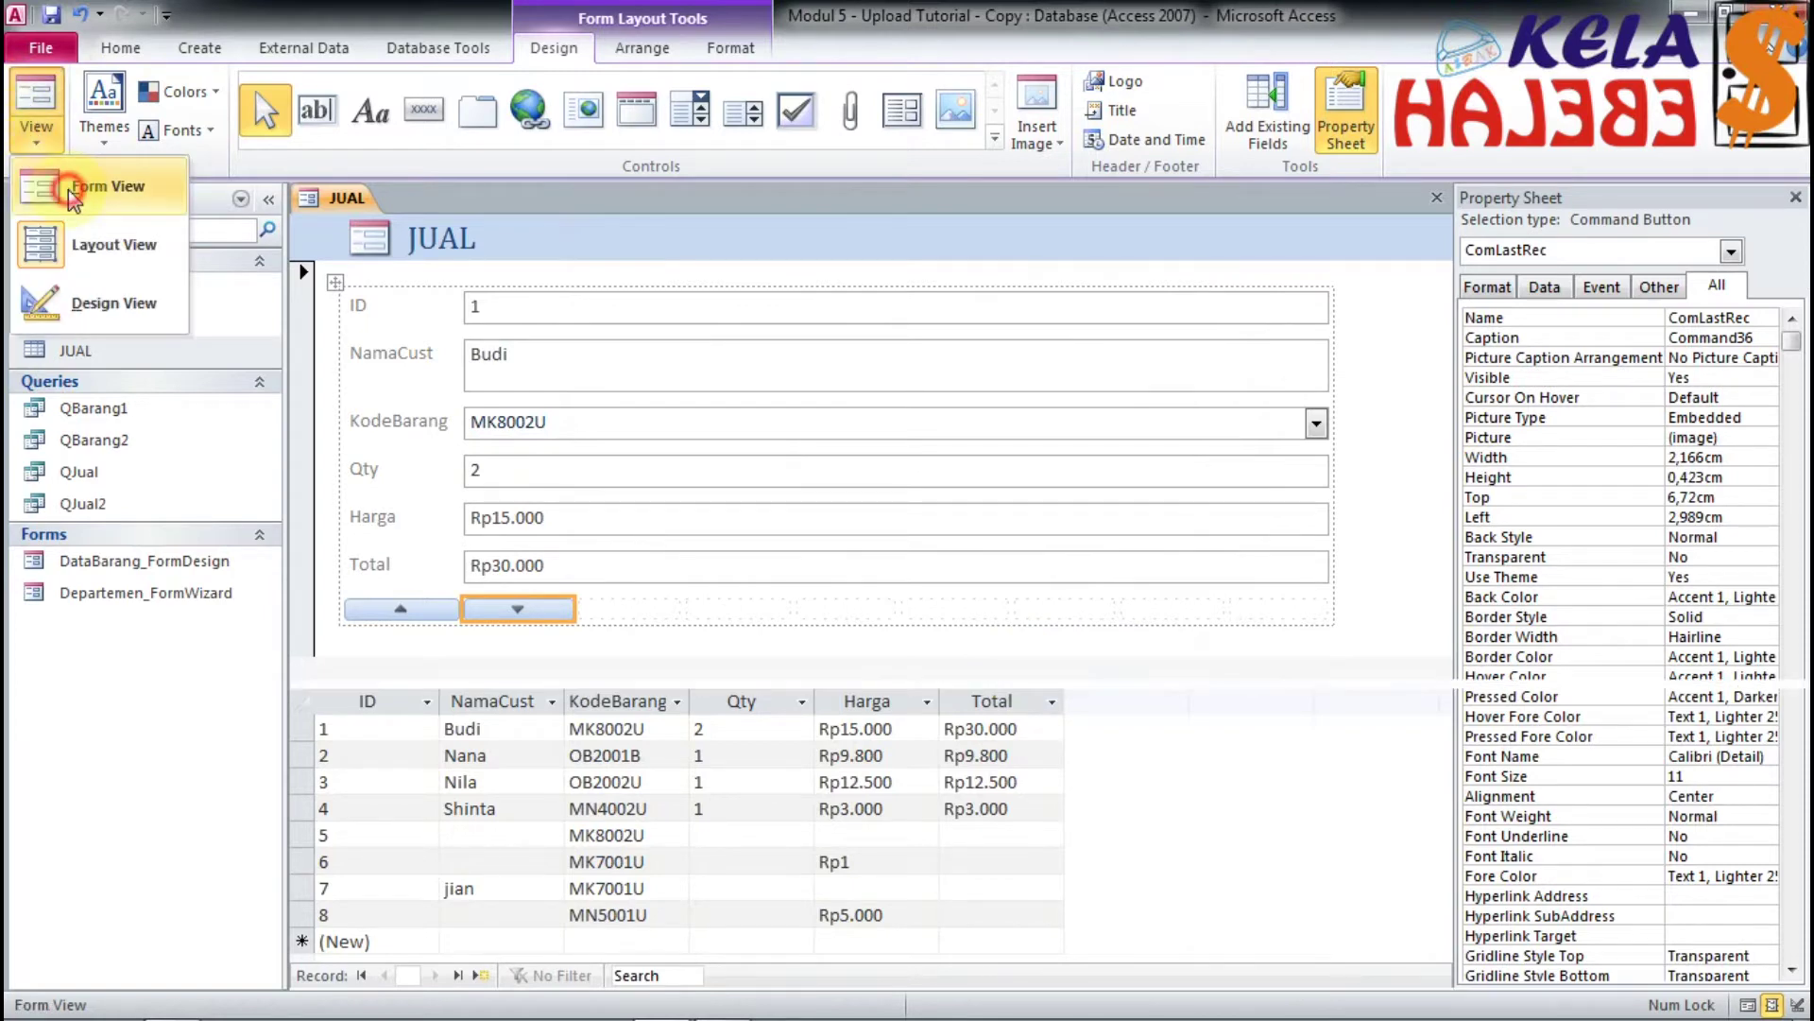
pyautogui.click(68, 189)
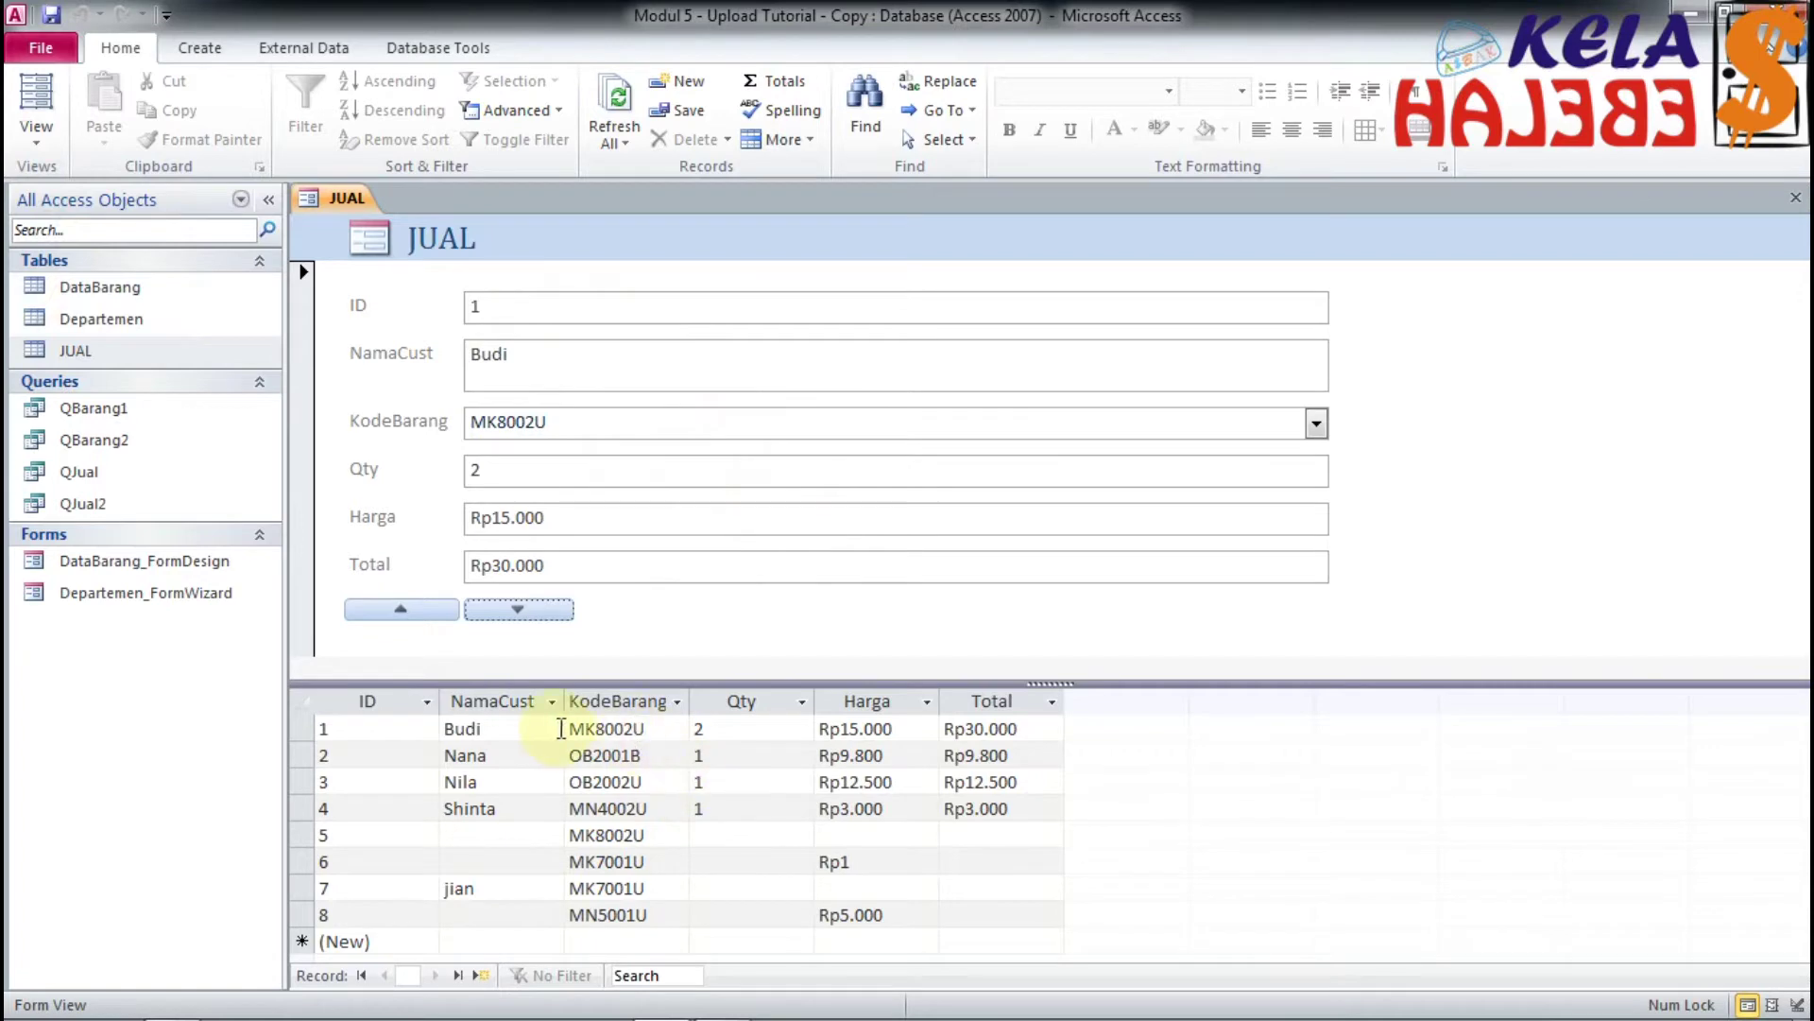
pyautogui.click(519, 609)
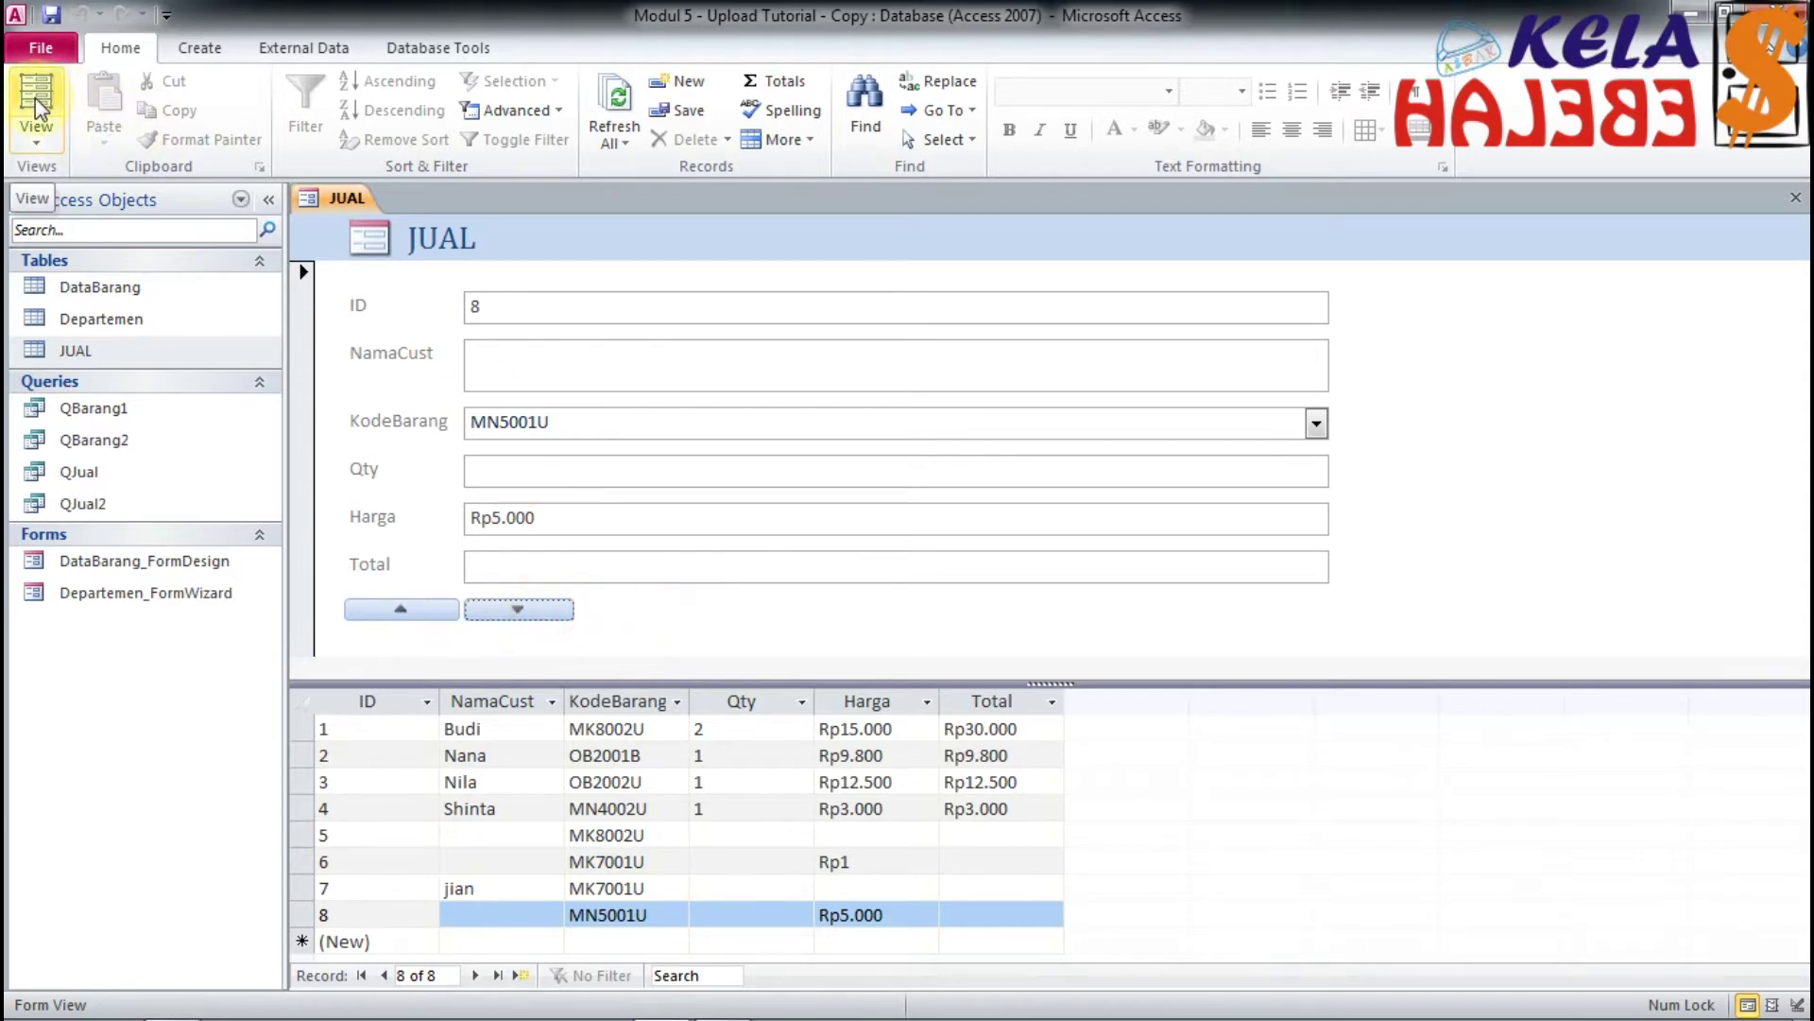
pyautogui.click(36, 140)
pyautogui.click(55, 247)
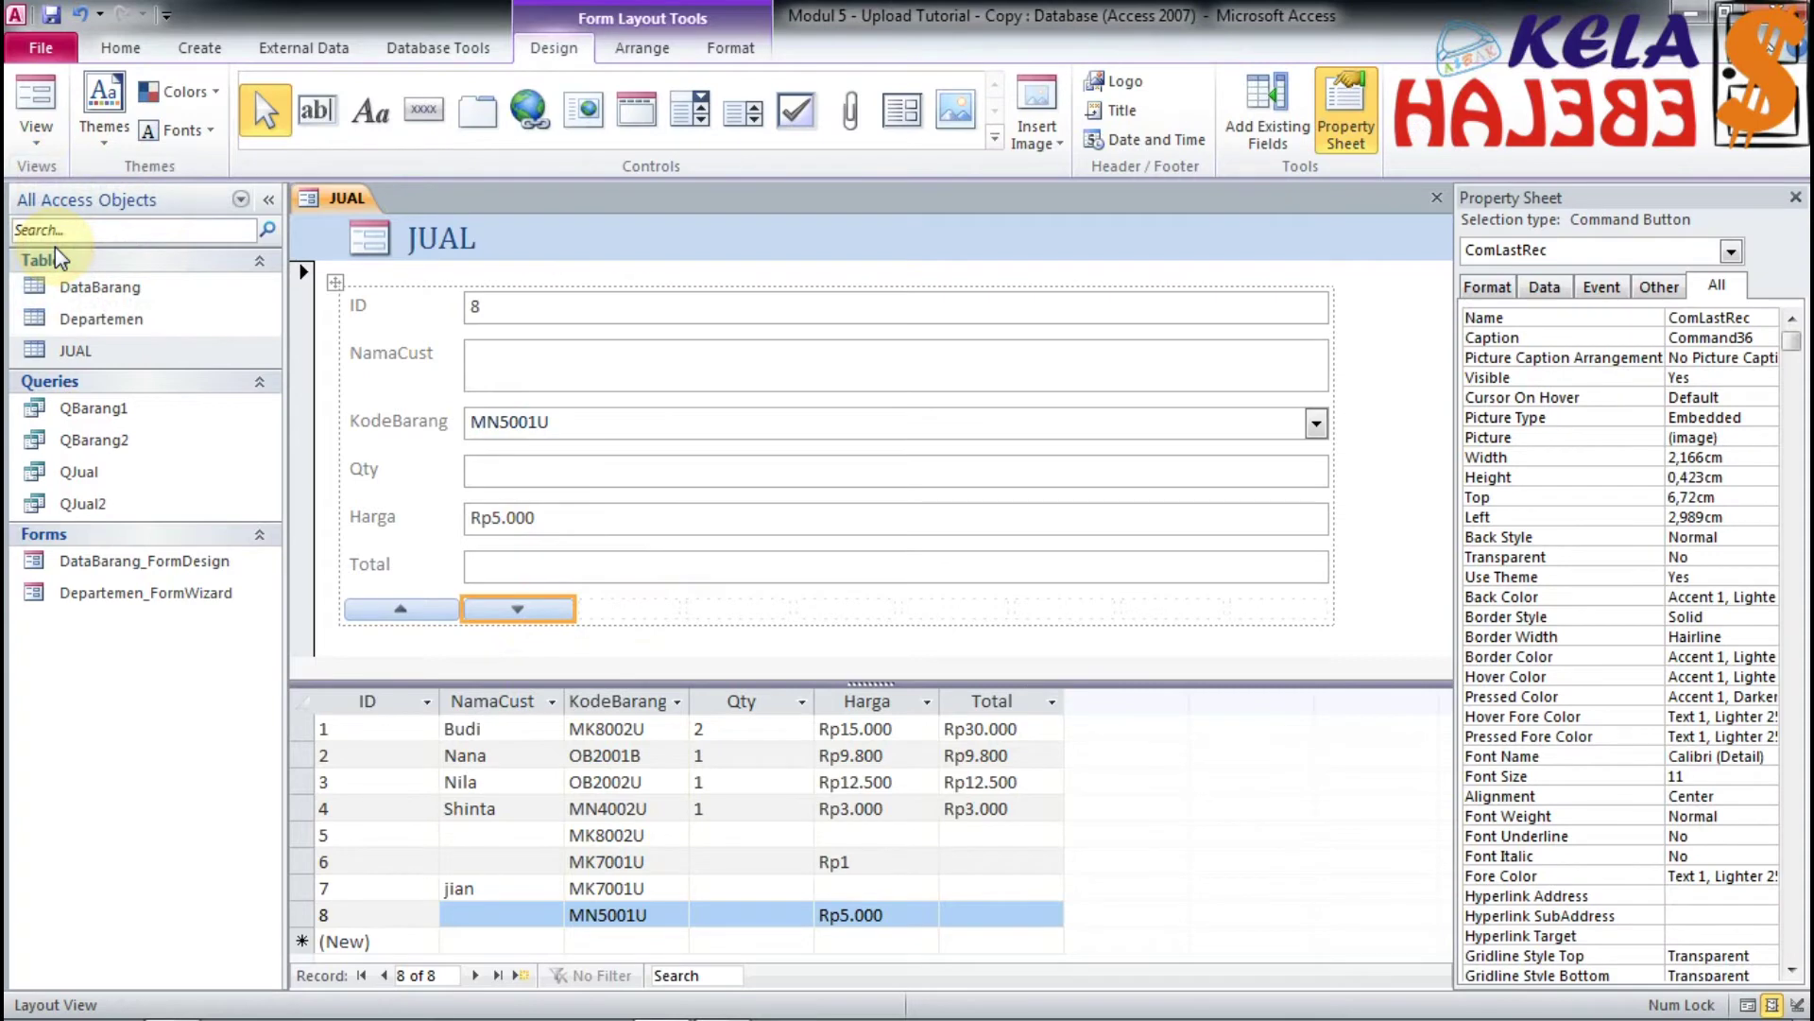
# Step: Move the last-record button two cells to the right, leaving two empty cells between it and the first-record button
pyautogui.moveTo(535, 611); pyautogui.dragTo(784, 618)
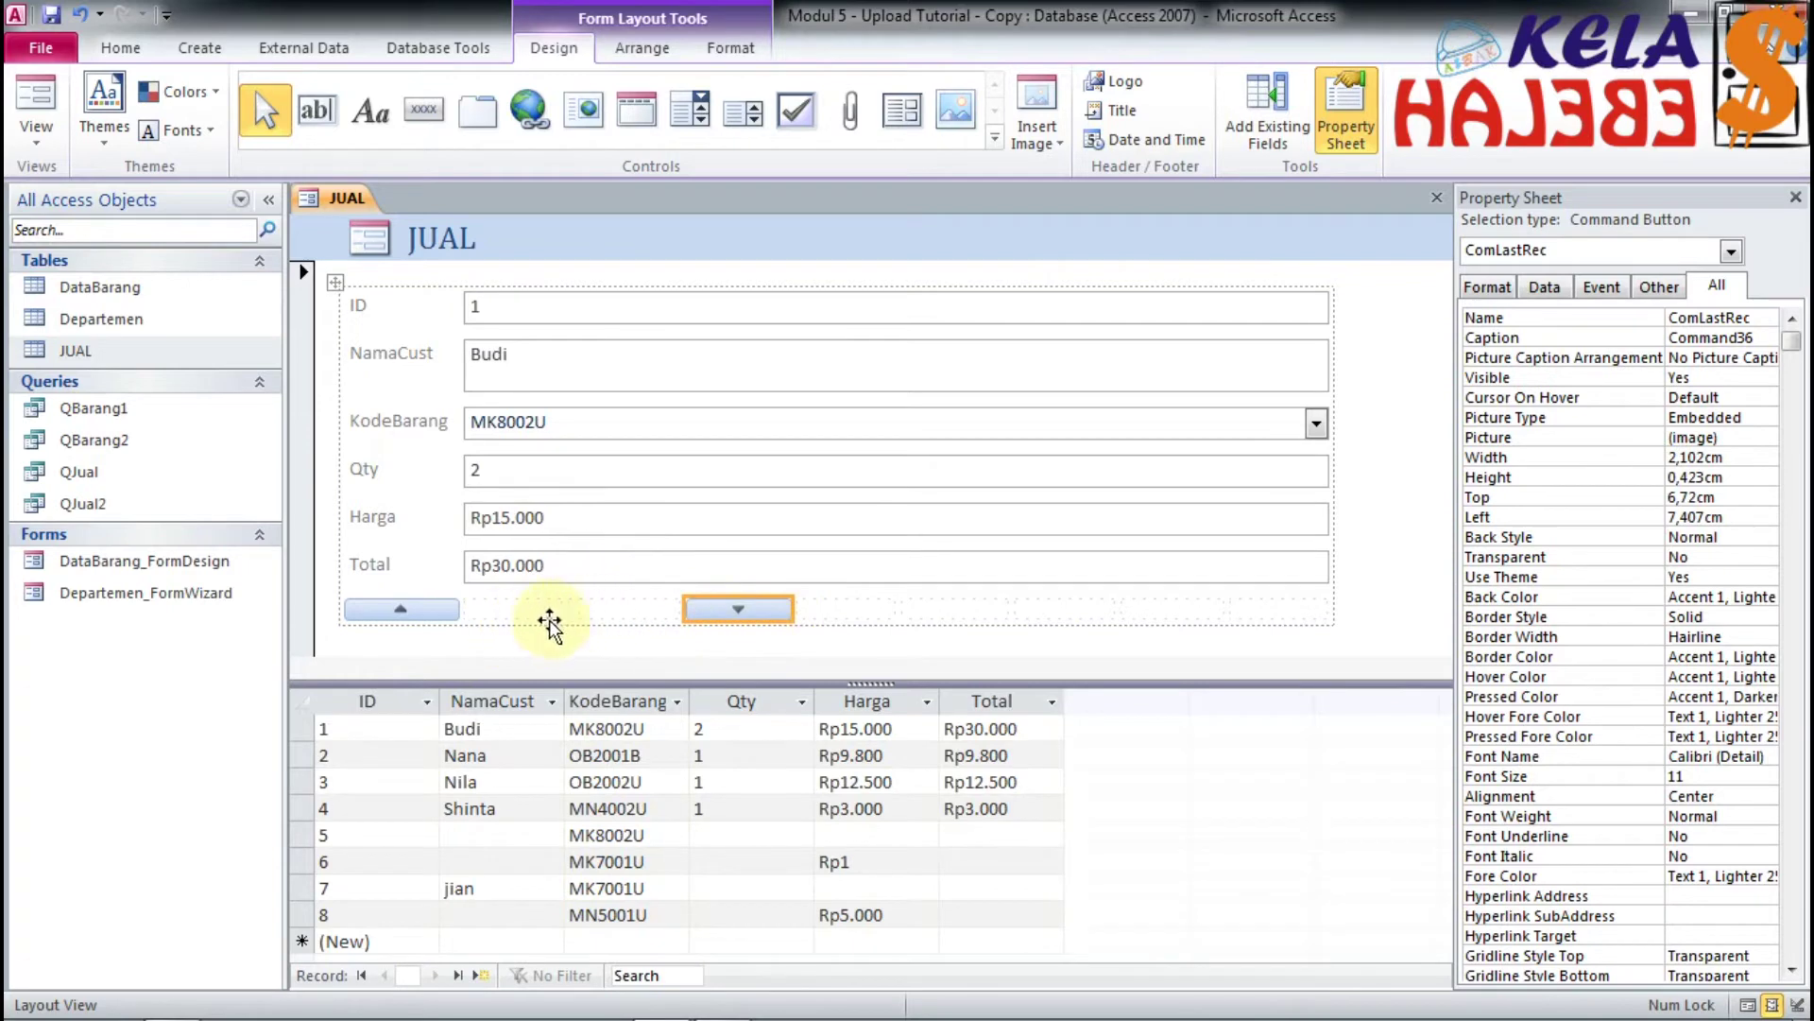
pyautogui.click(519, 608)
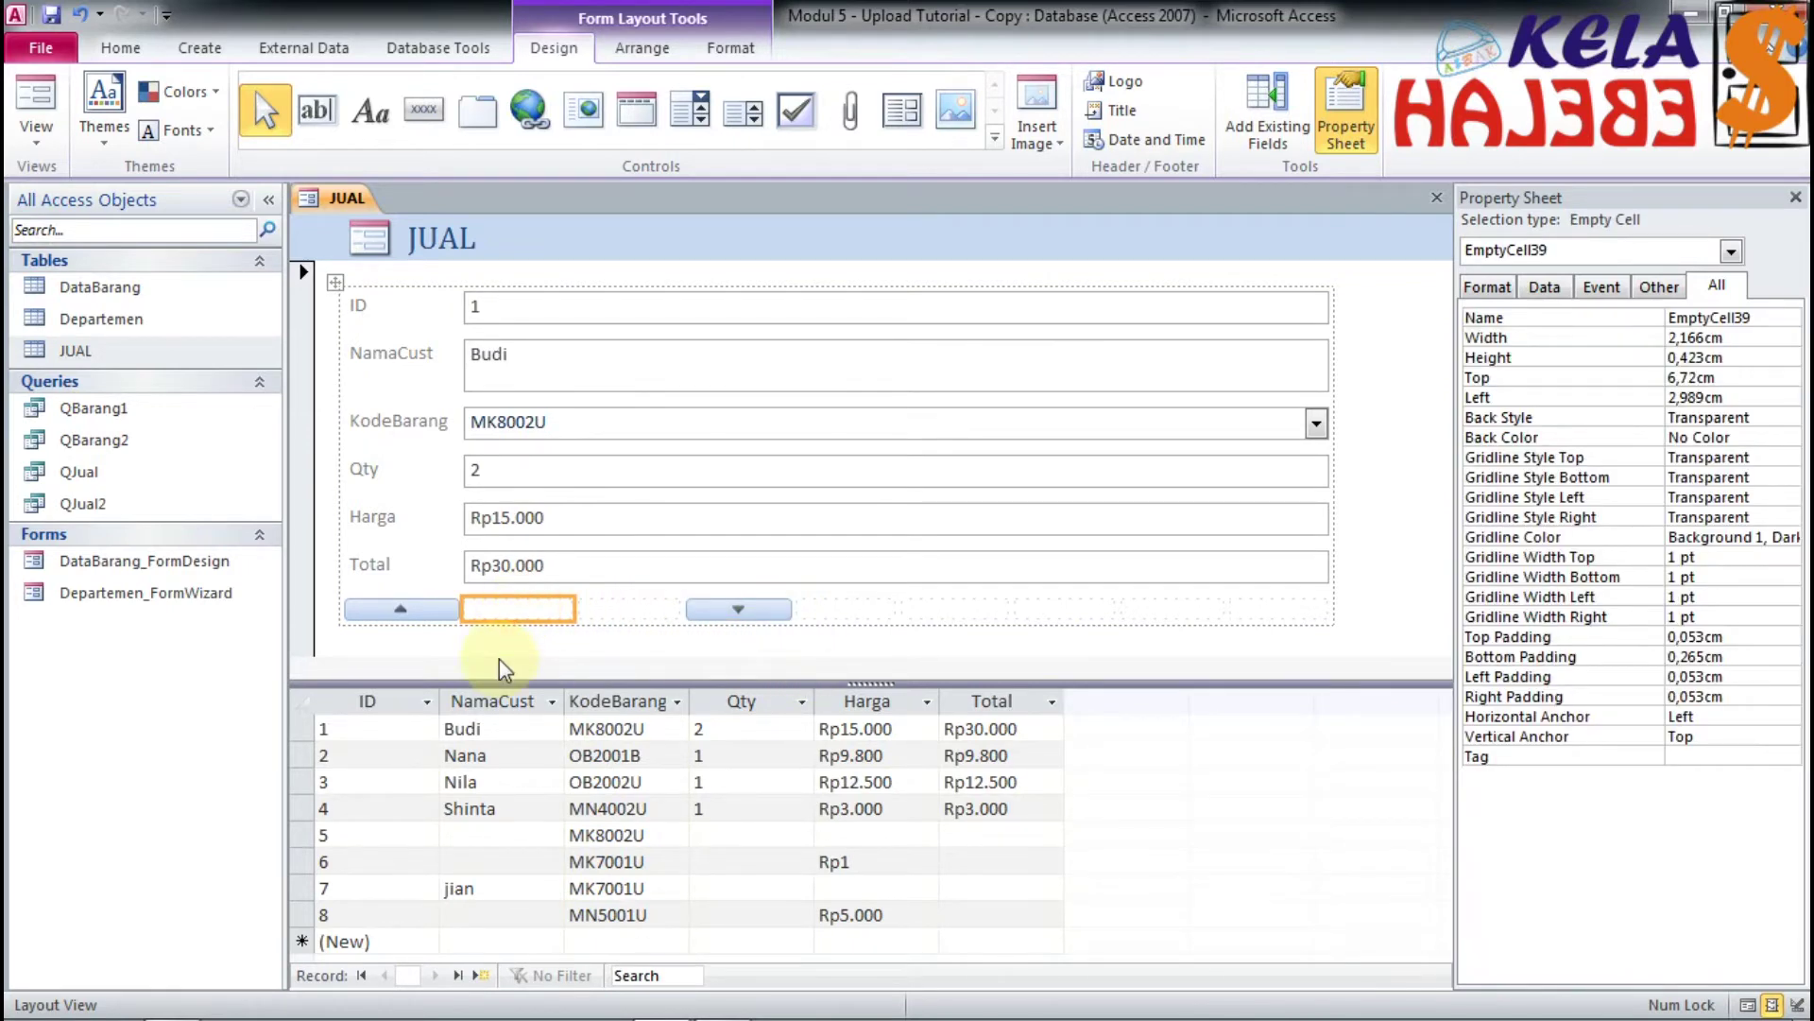
pyautogui.click(614, 613)
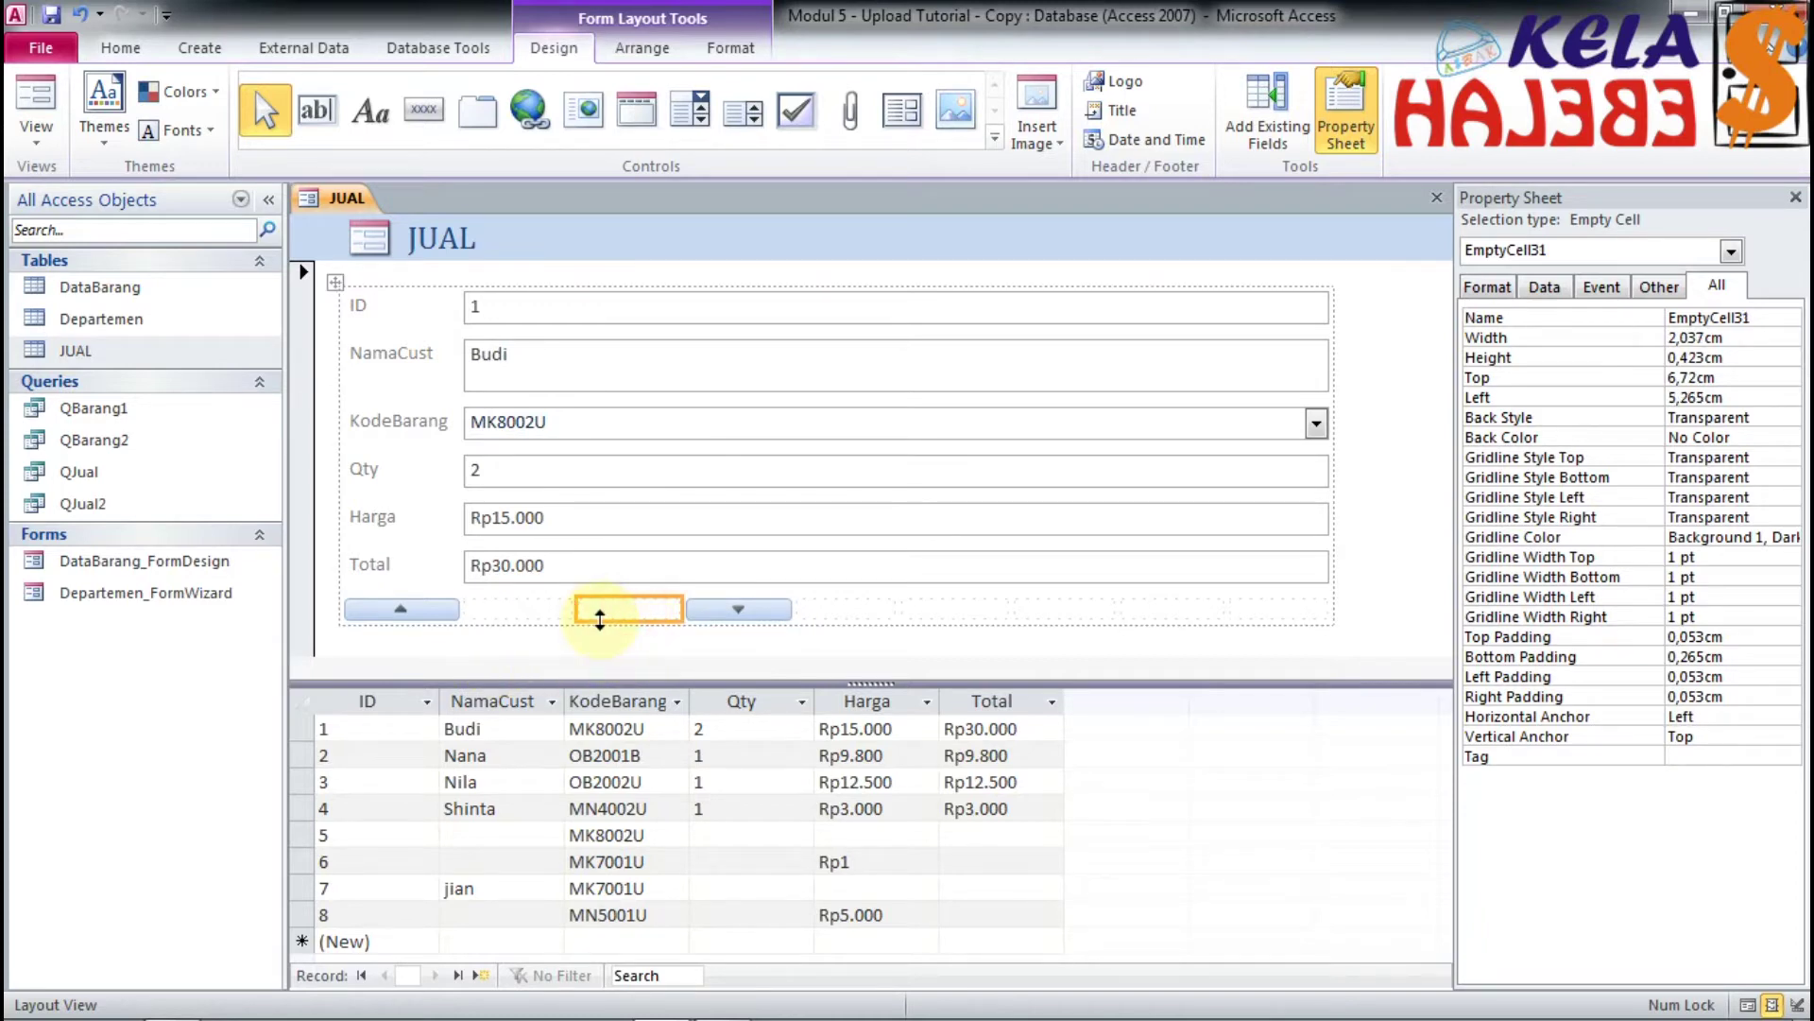
# Step: Insert a command button in the empty cell beside the first-record button, with the action Go To Previous Record
pyautogui.click(534, 609)
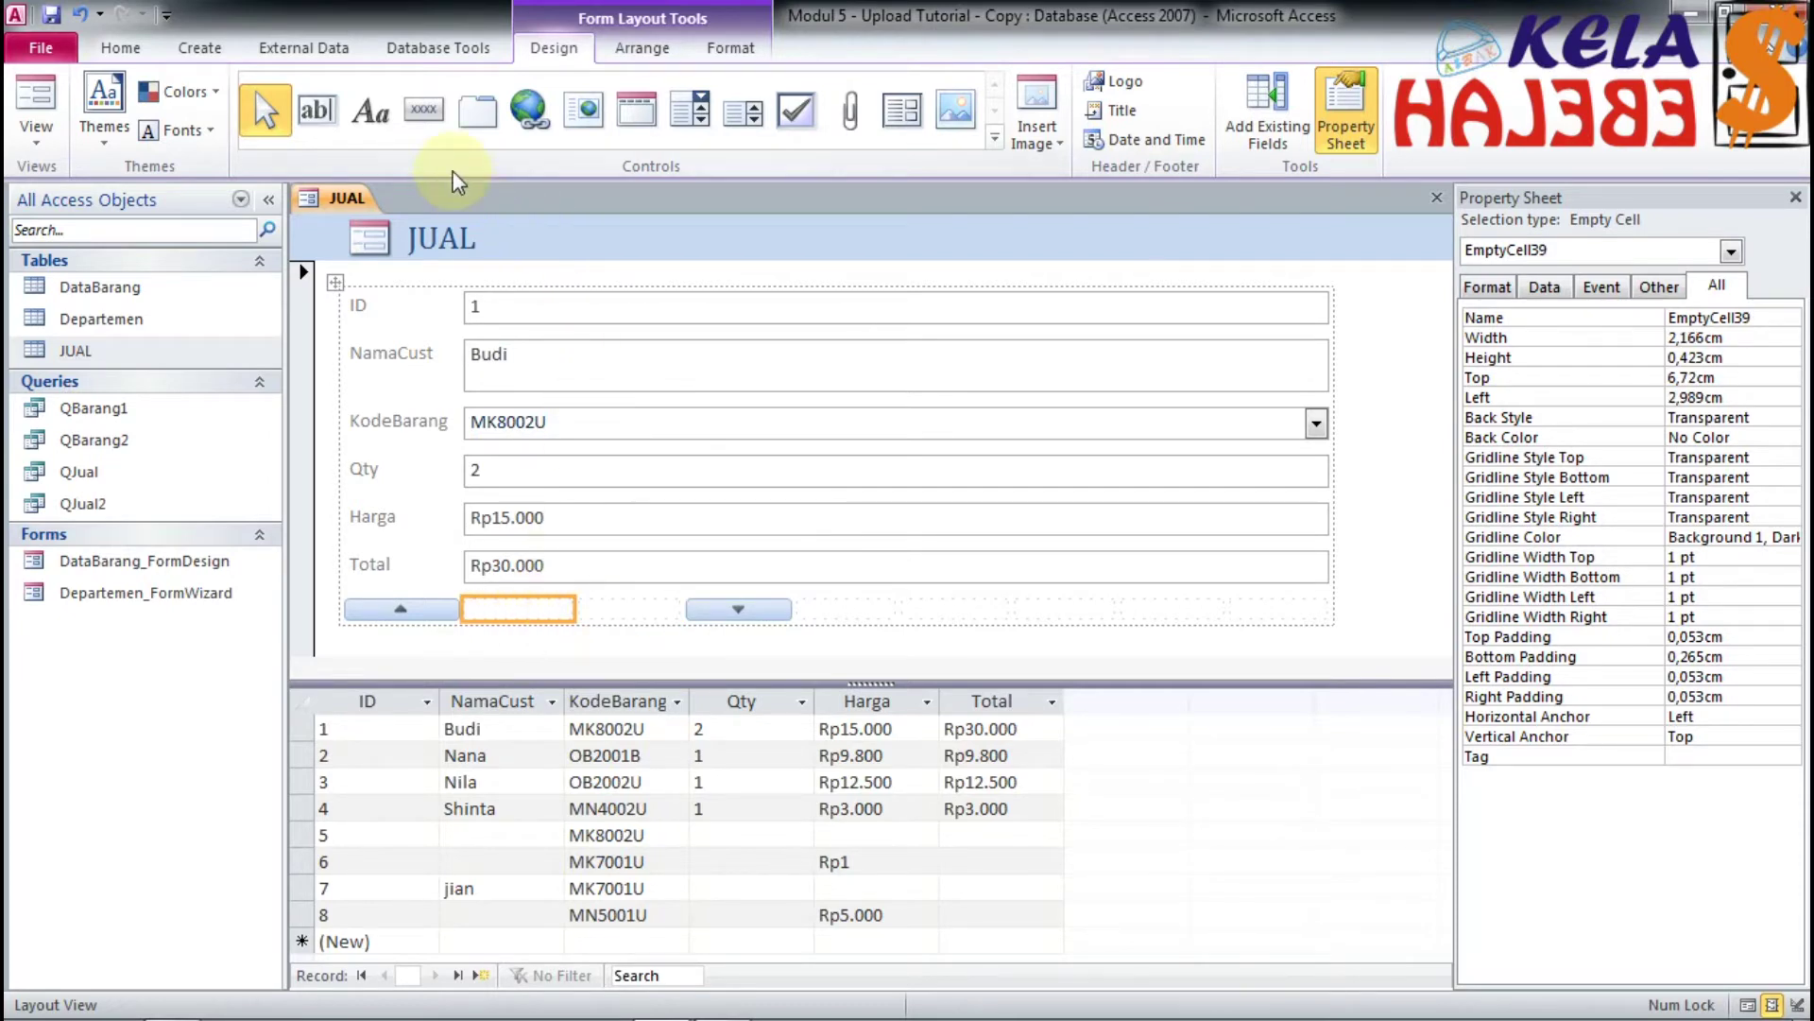
pyautogui.click(430, 114)
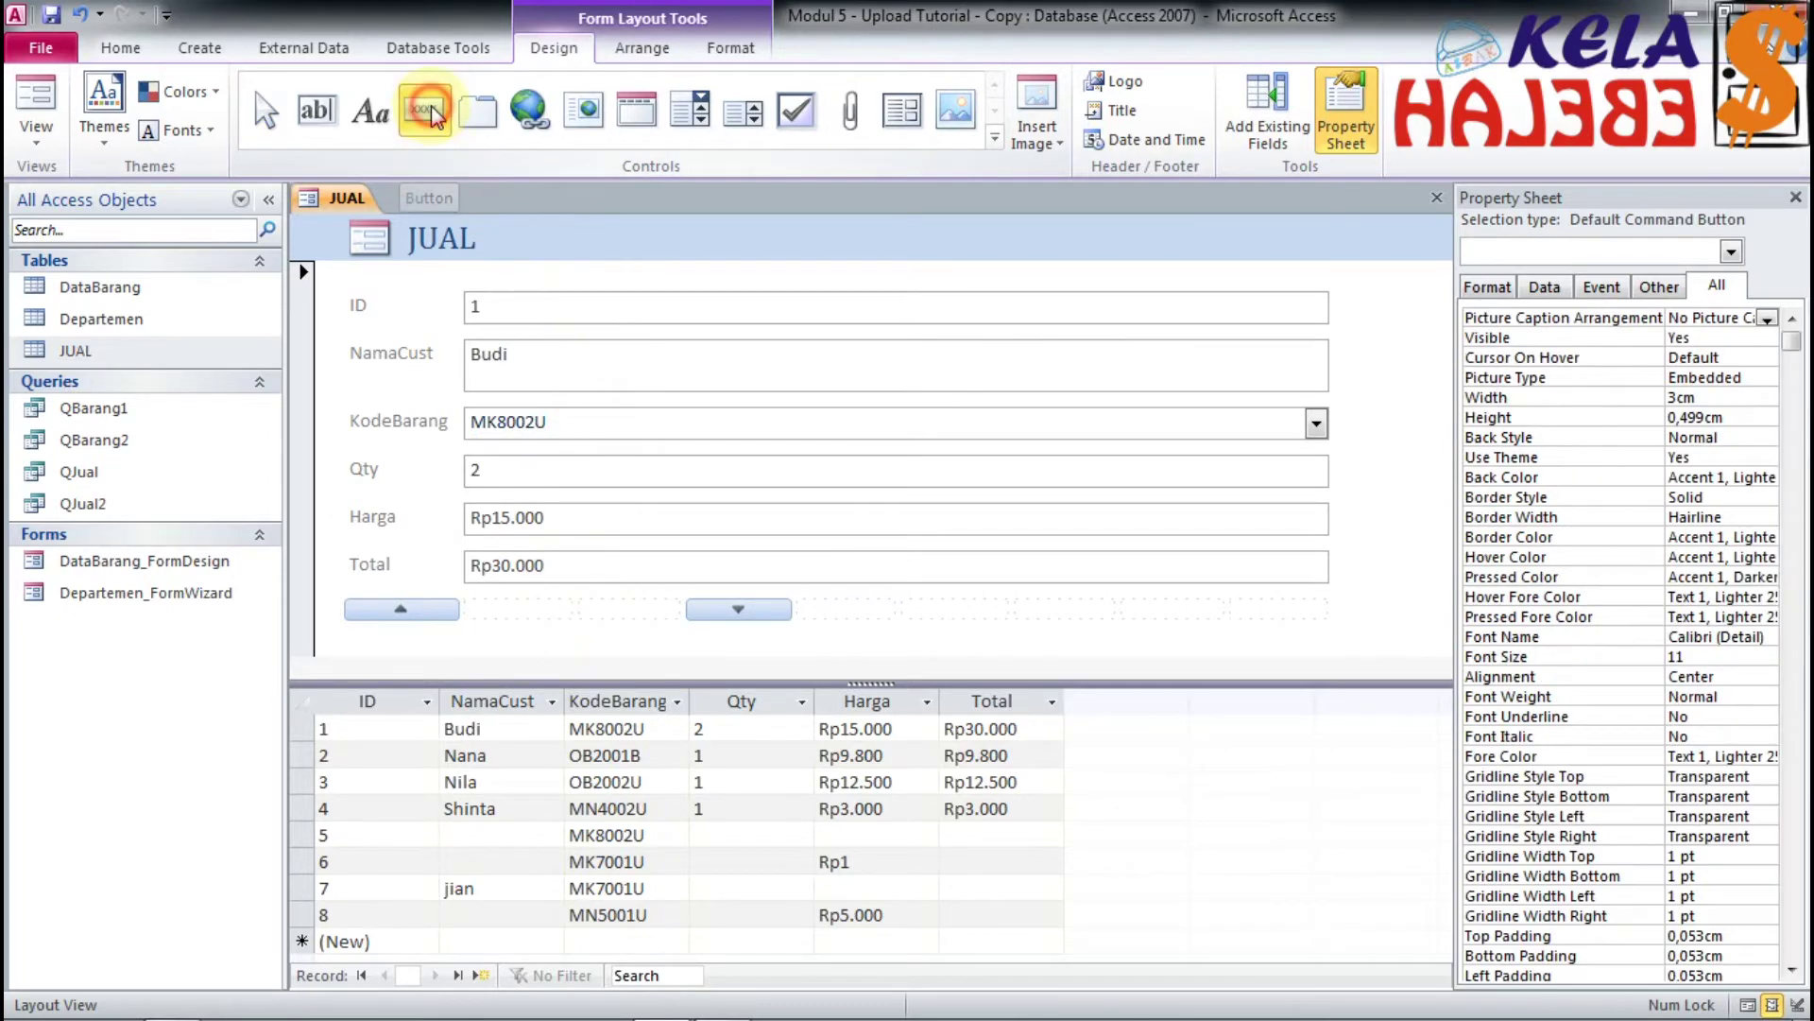
pyautogui.click(538, 612)
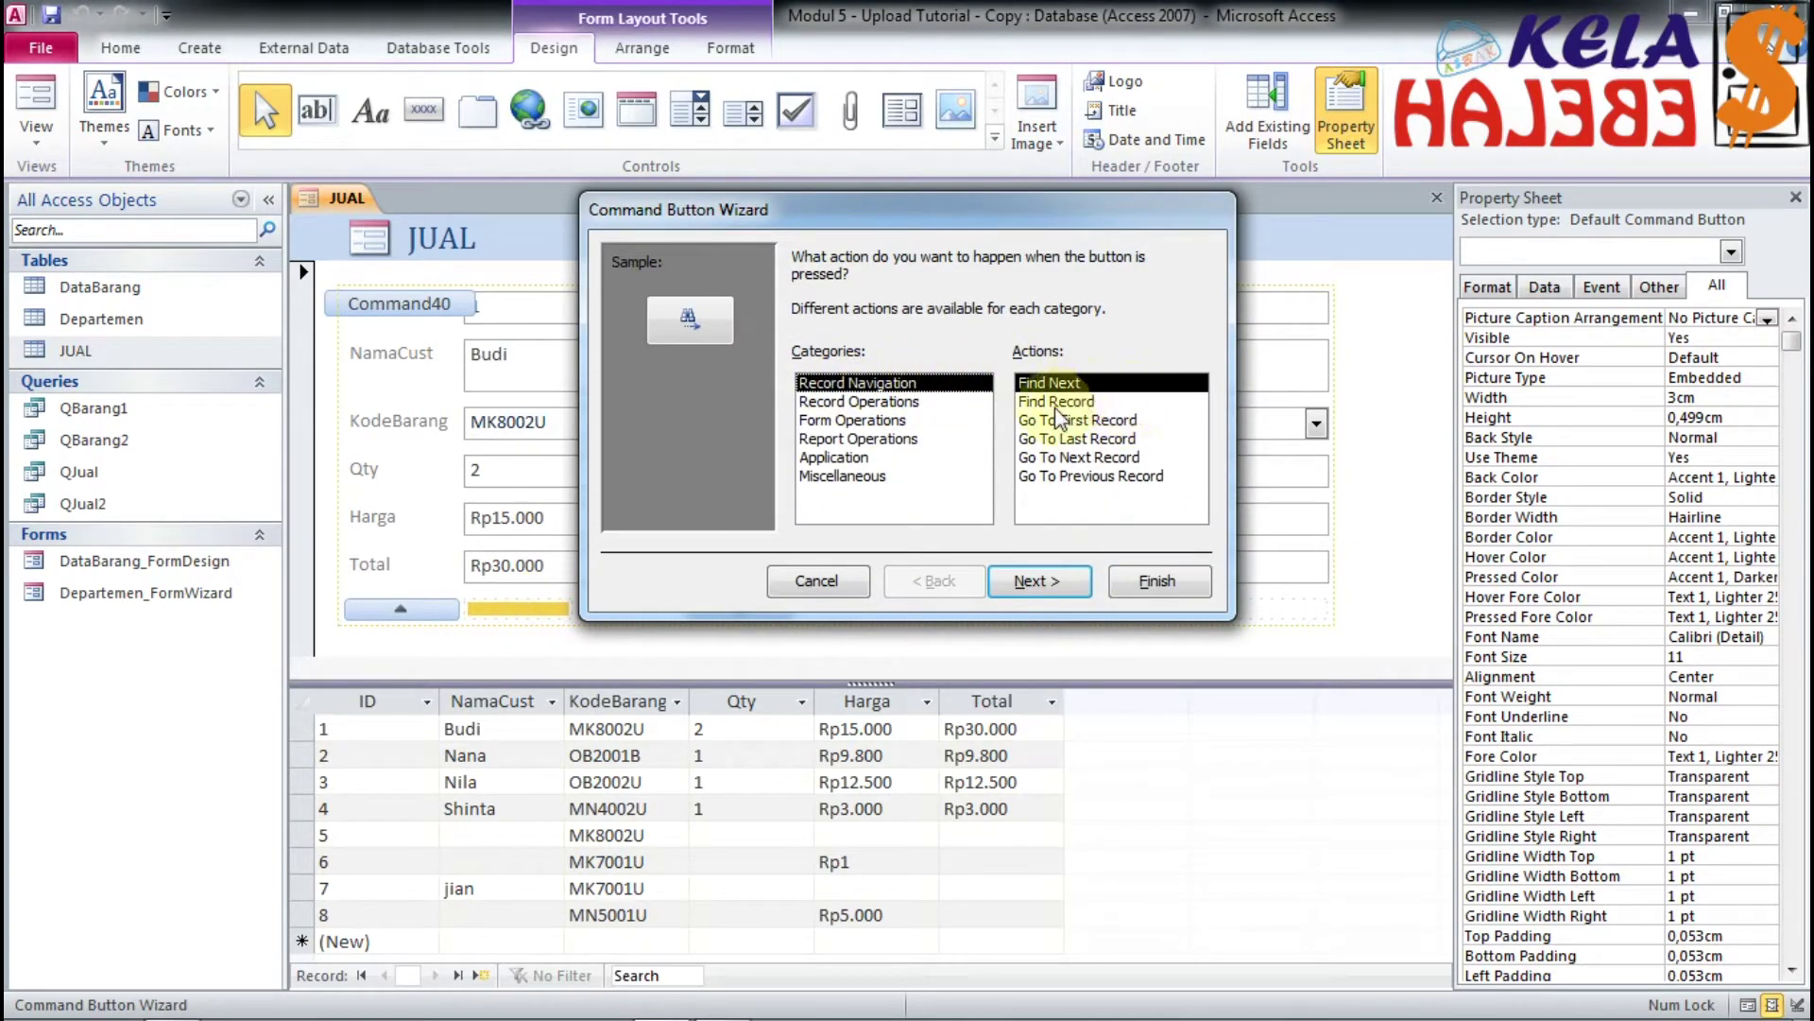
pyautogui.click(1068, 478)
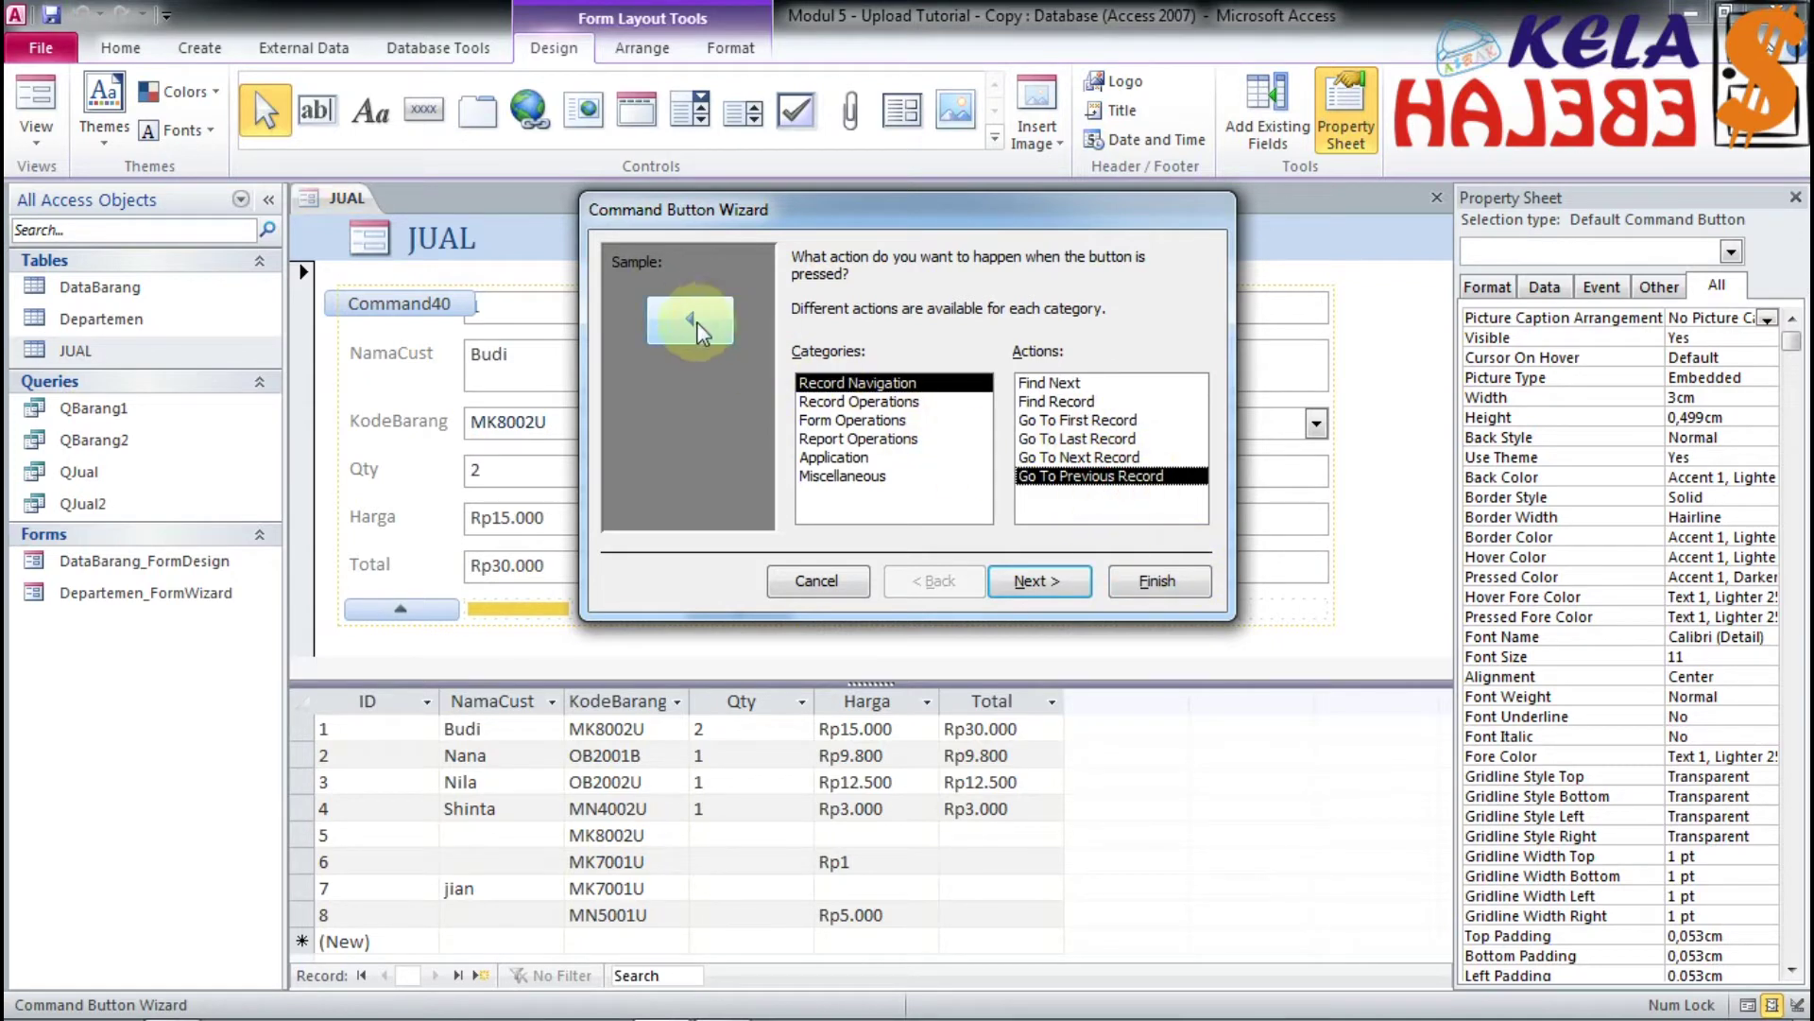
pyautogui.click(1039, 580)
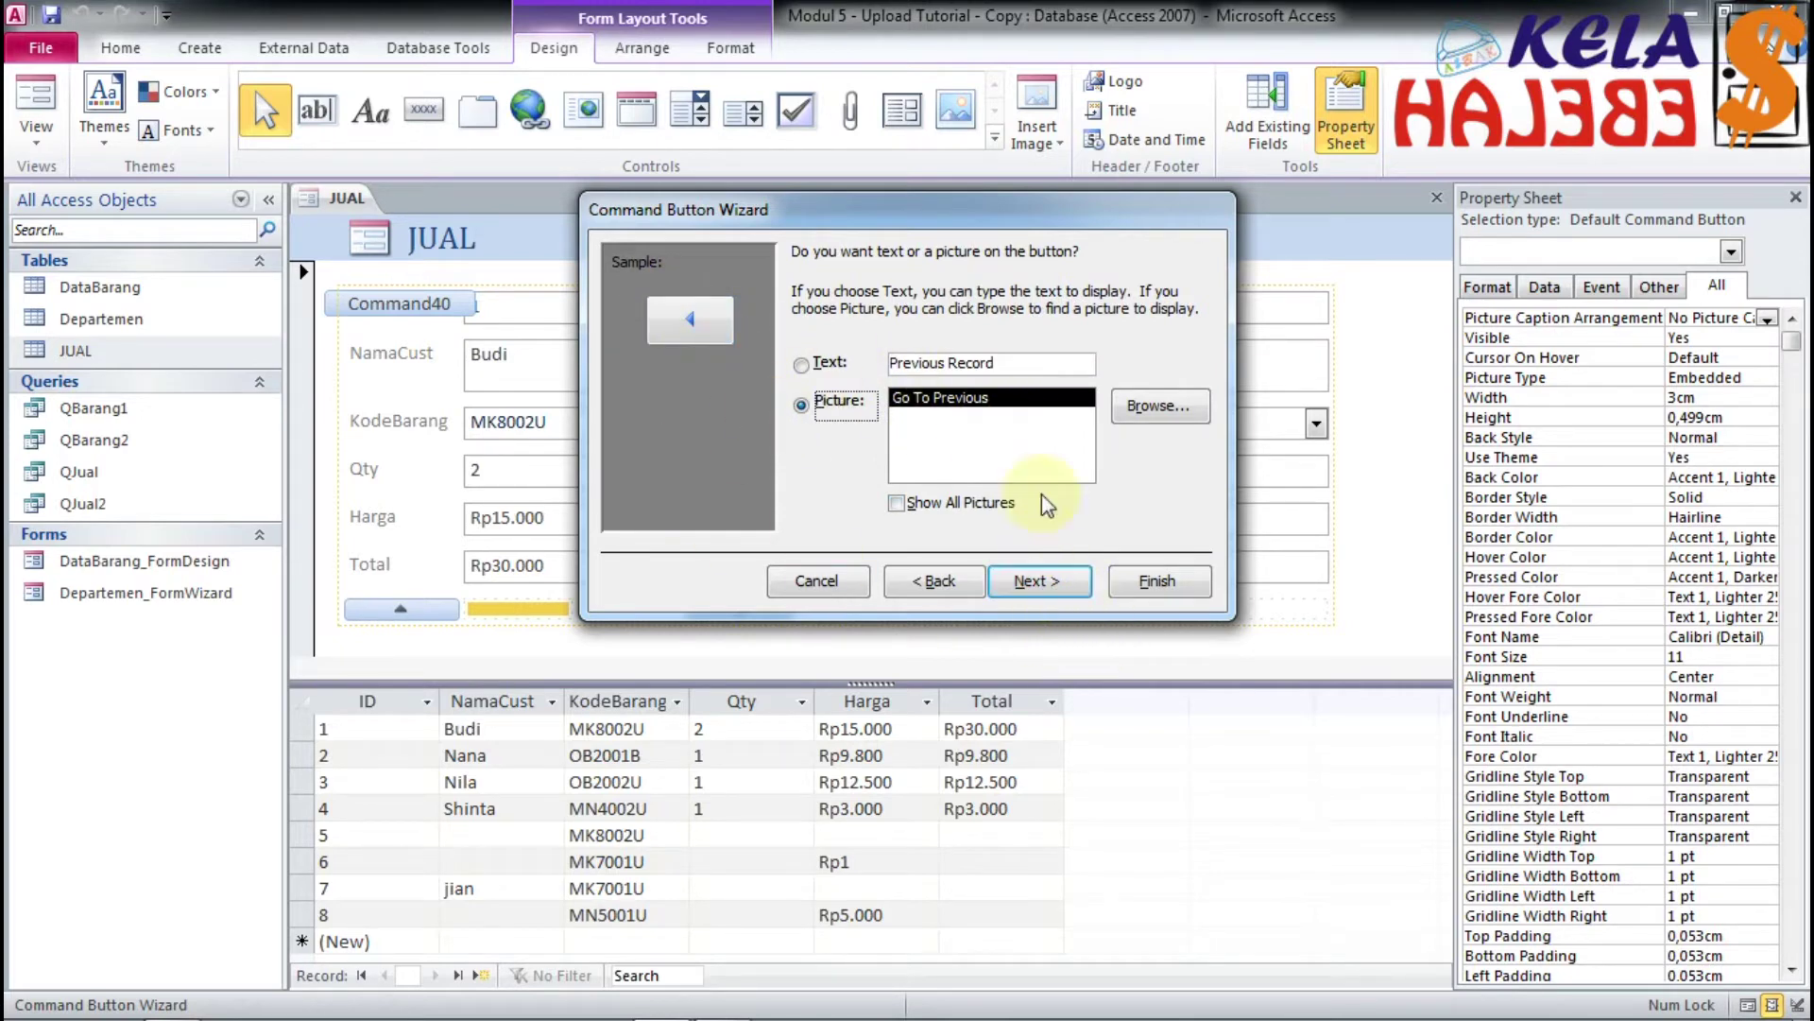
# Step: Keep the Go To Previous picture for the button and finish it with the name ComPrevRec
pyautogui.click(1039, 579)
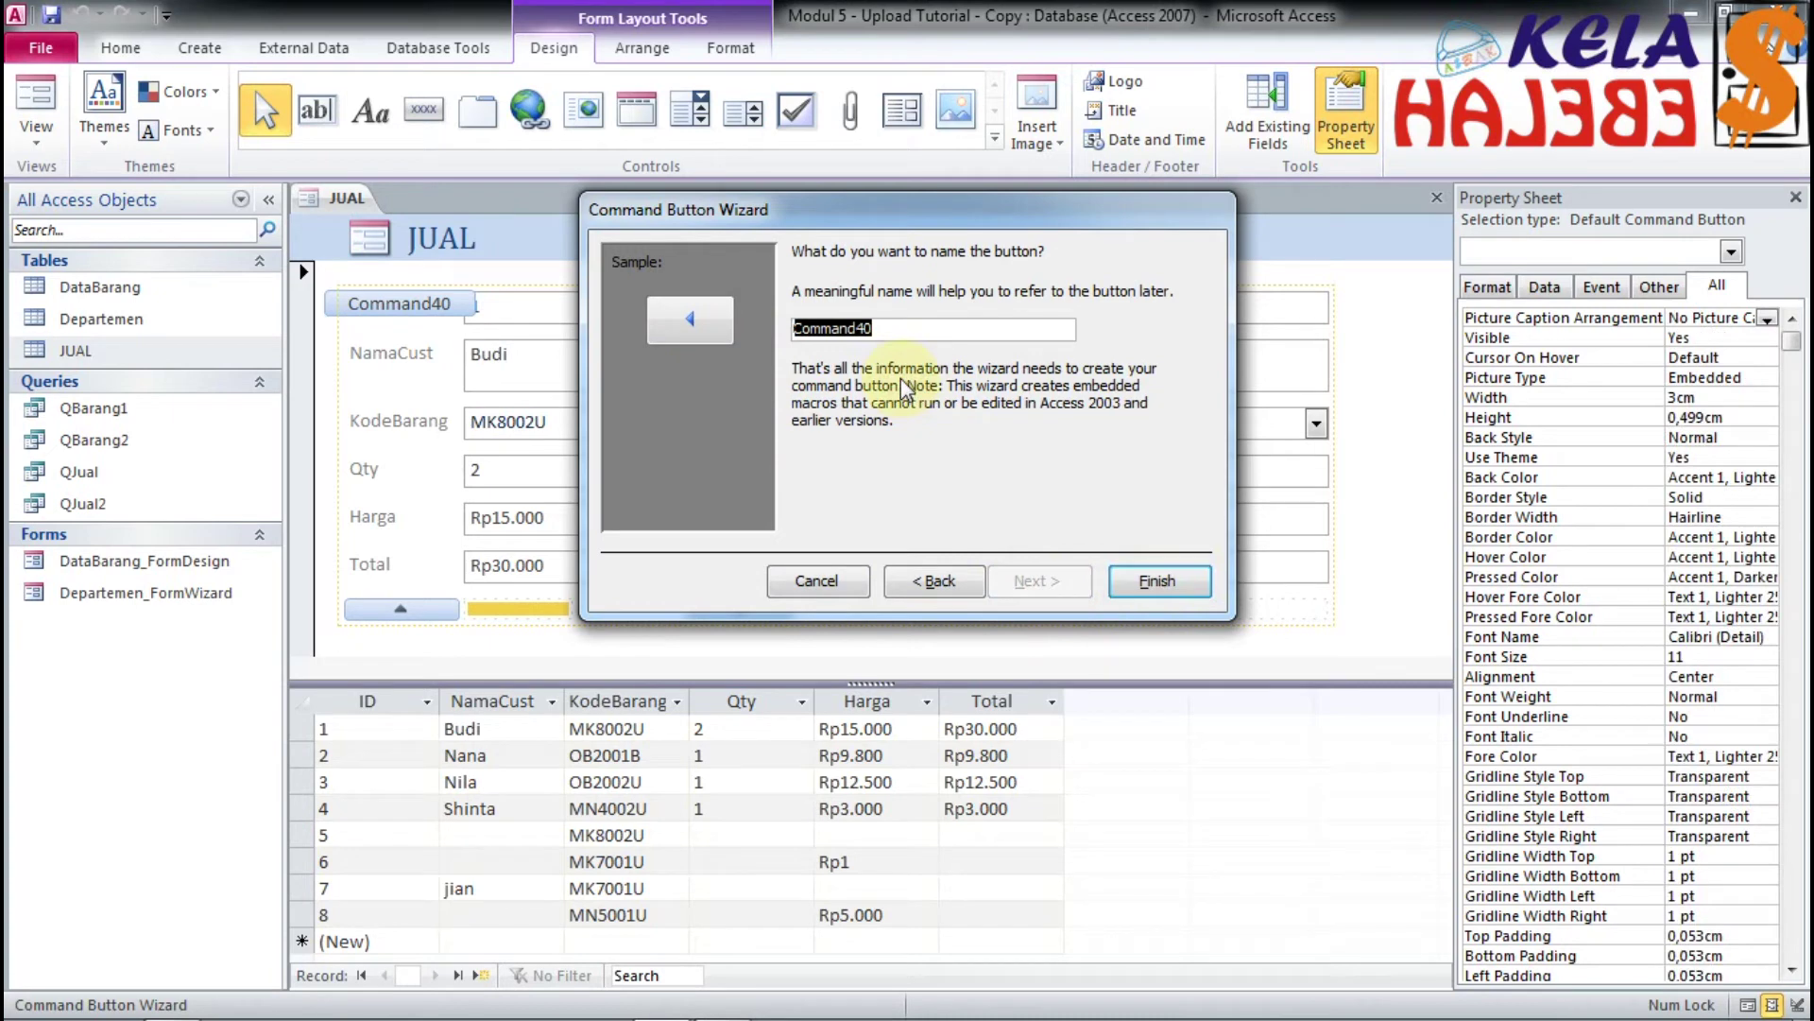
pyautogui.write('ComPrevRec')
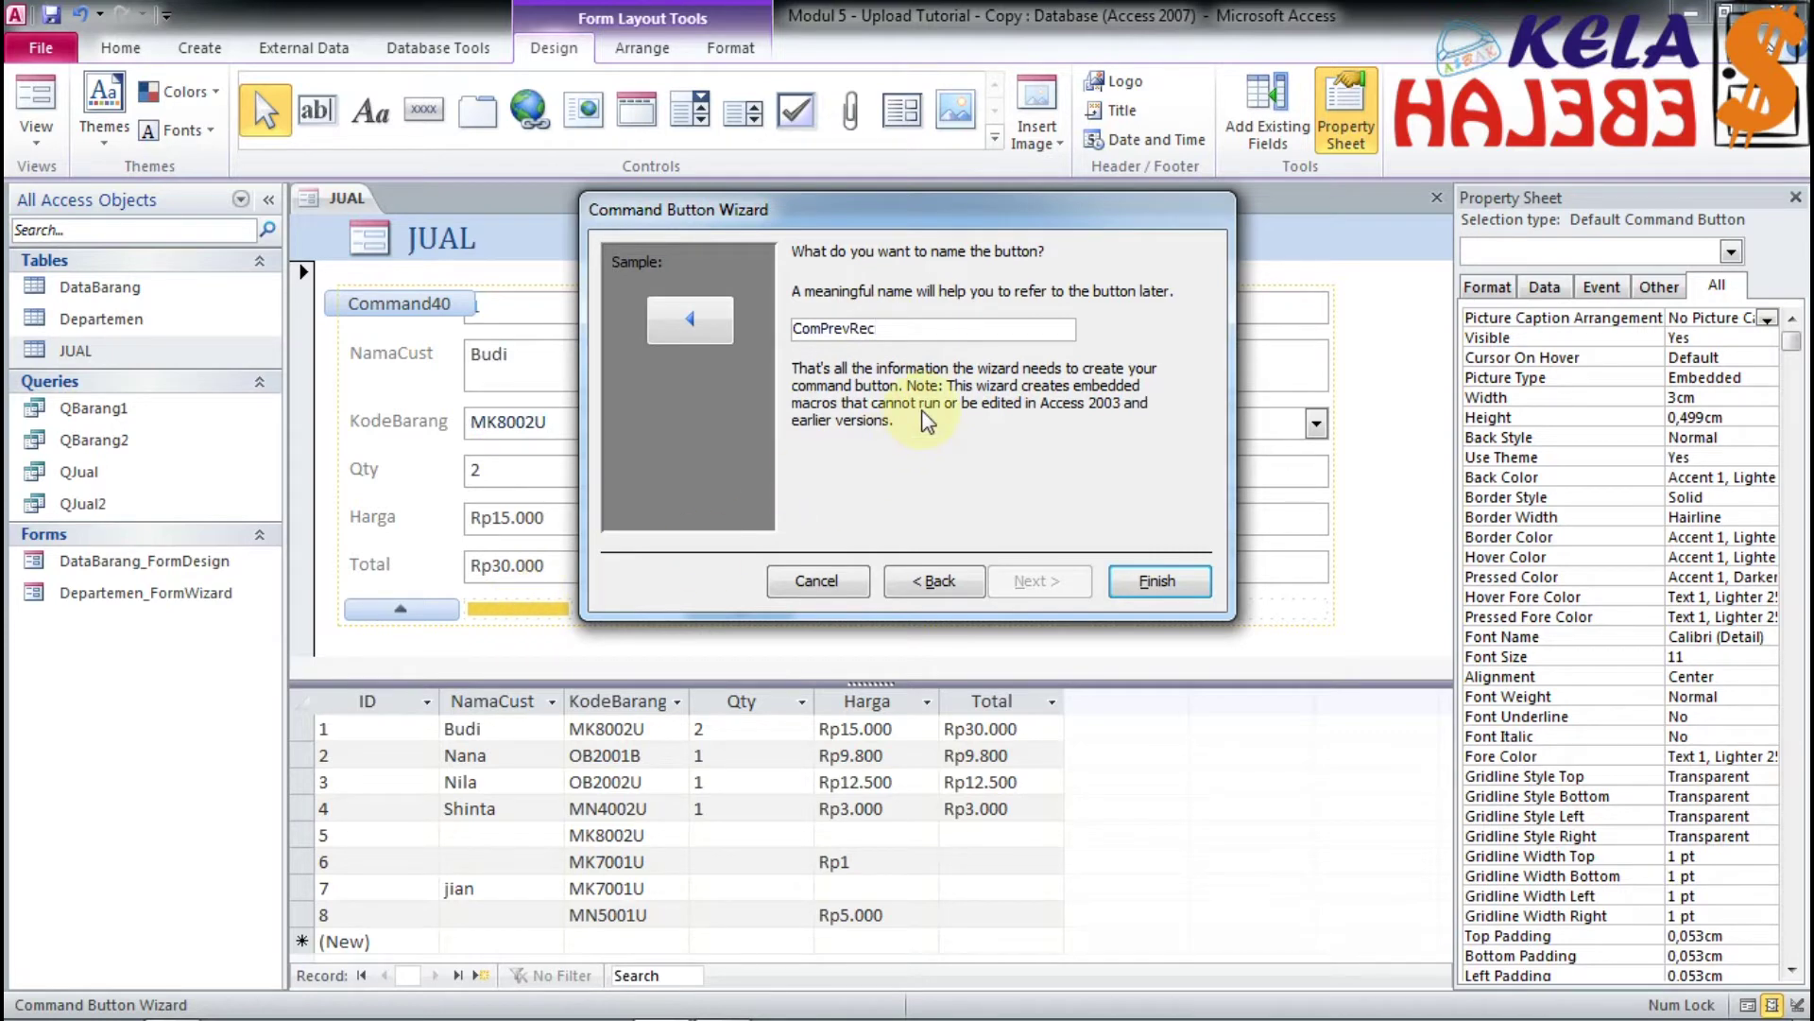
pyautogui.click(1157, 591)
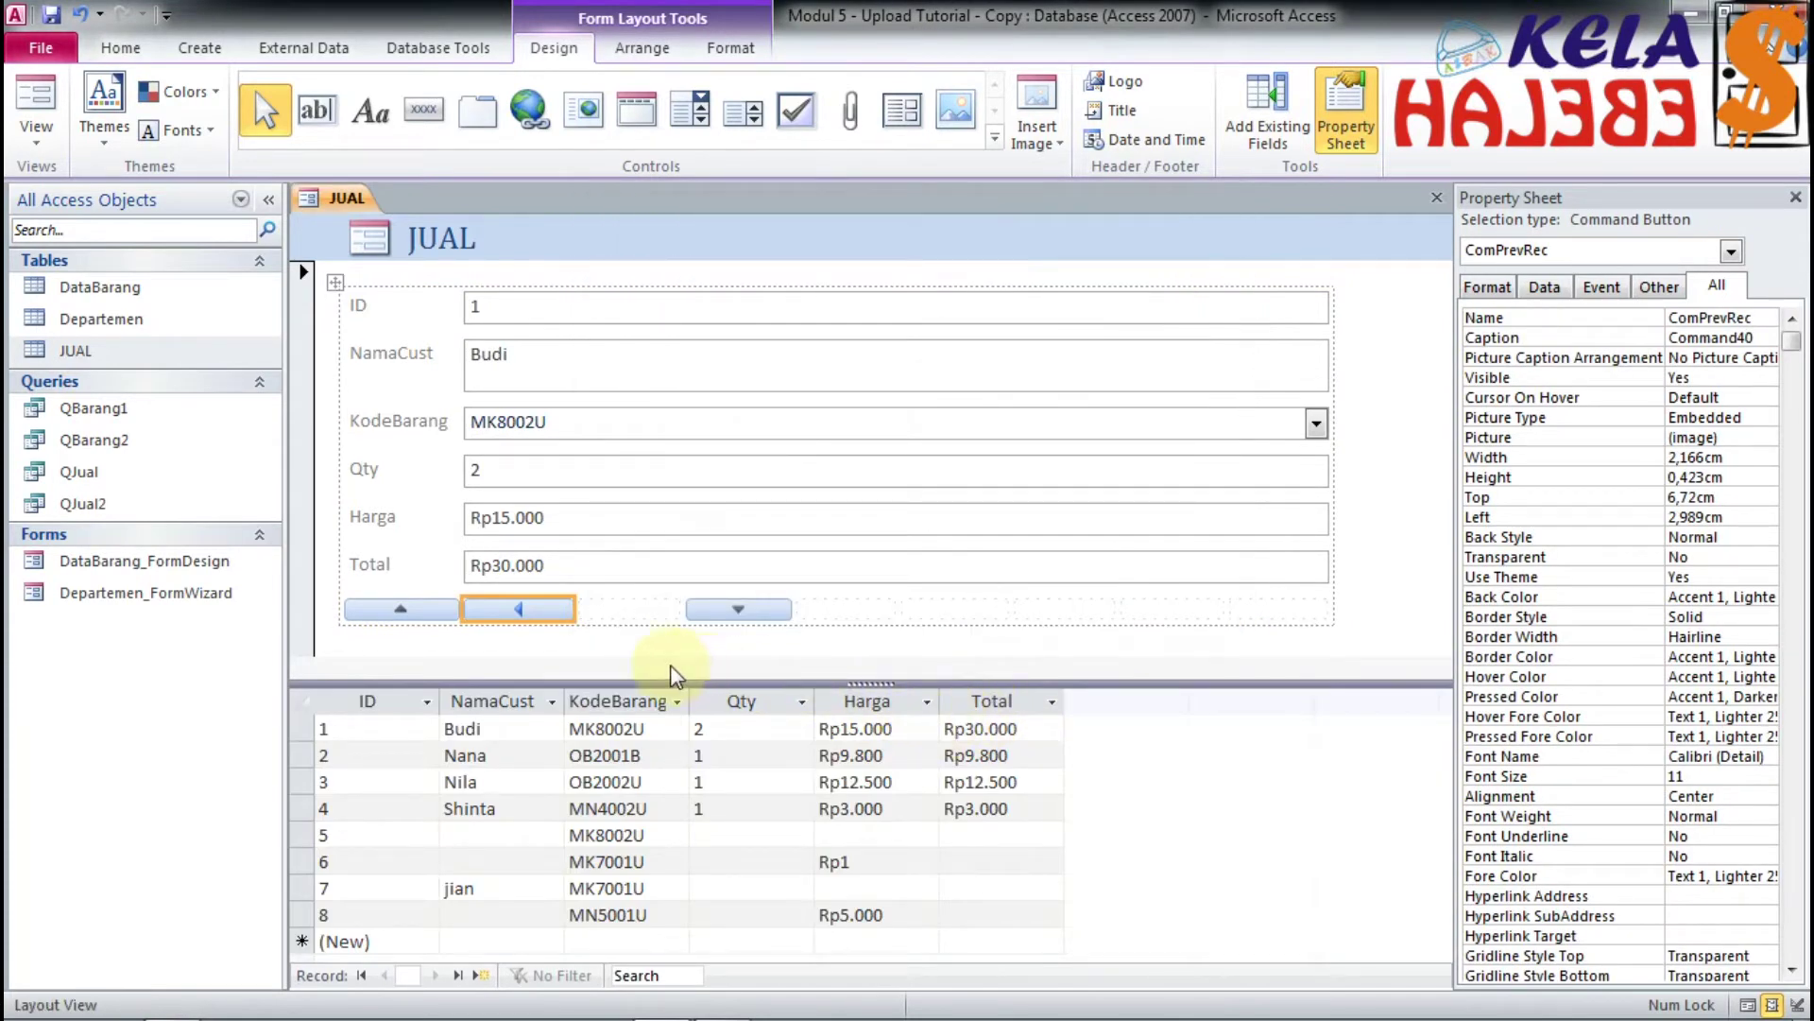
# Step: Insert a command button in the empty cell between the previous-record and last-record buttons, with the action Go To Next Record
pyautogui.click(616, 610)
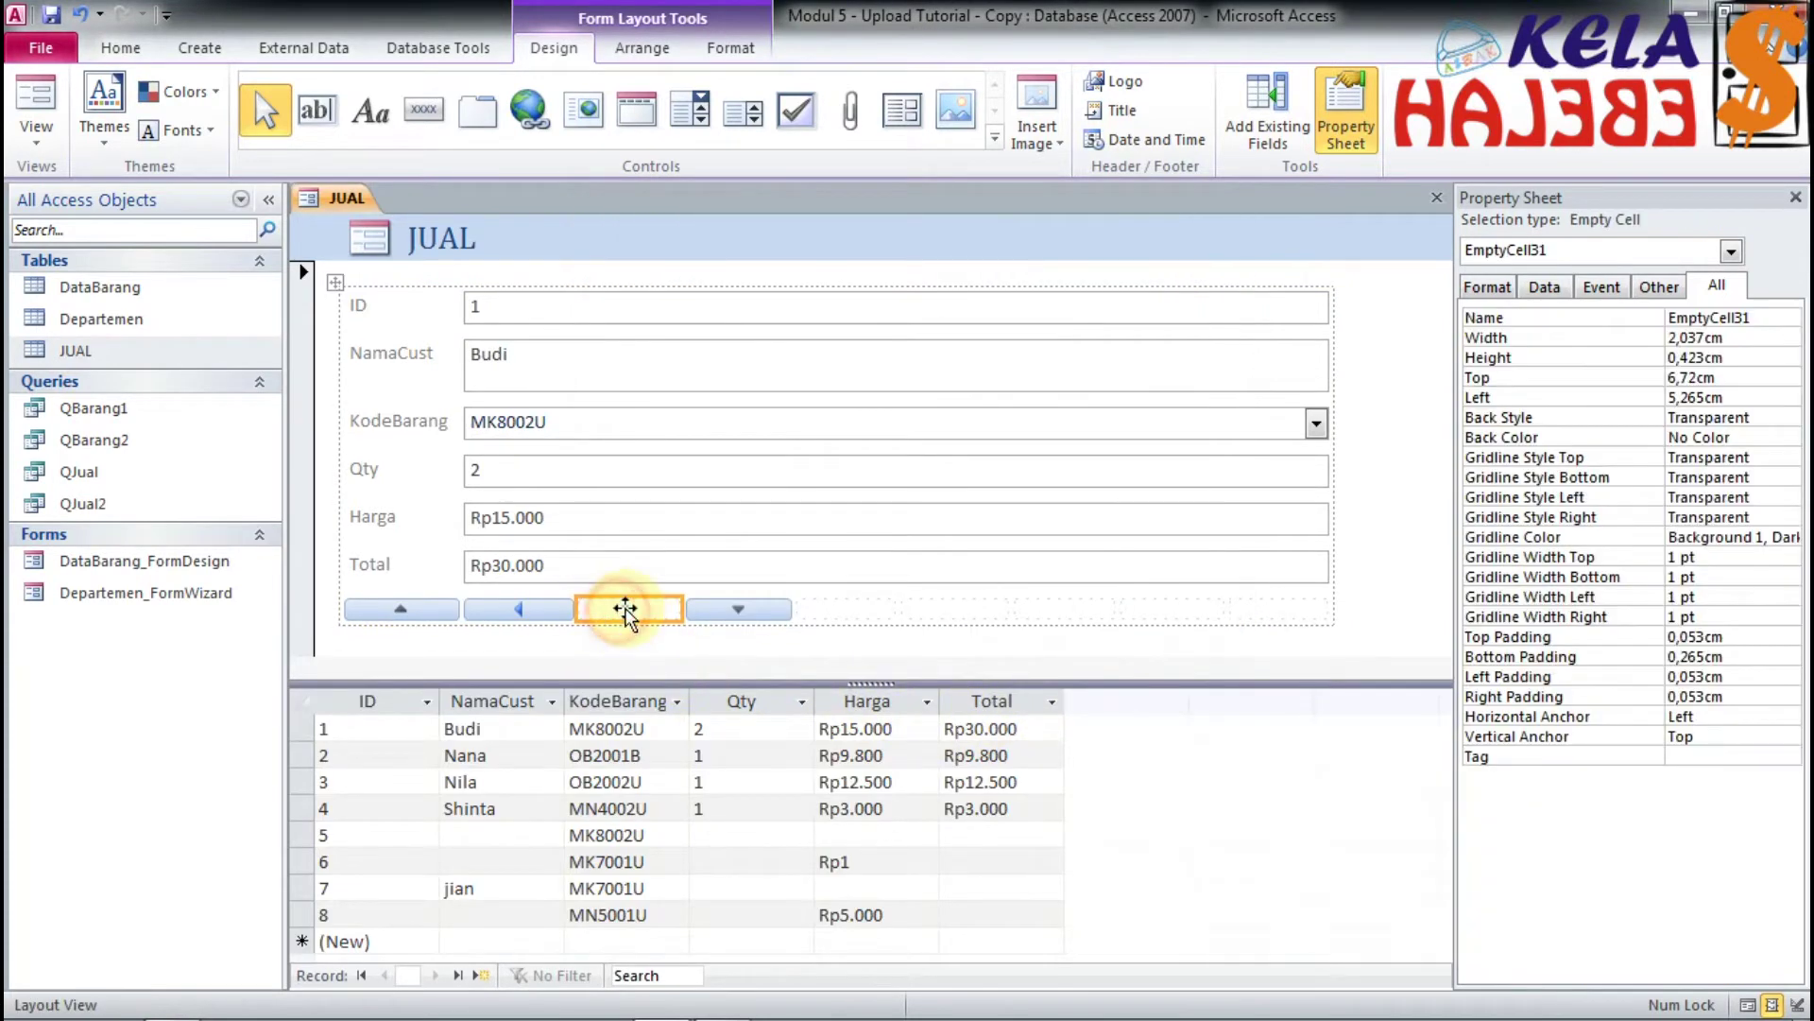
pyautogui.click(437, 107)
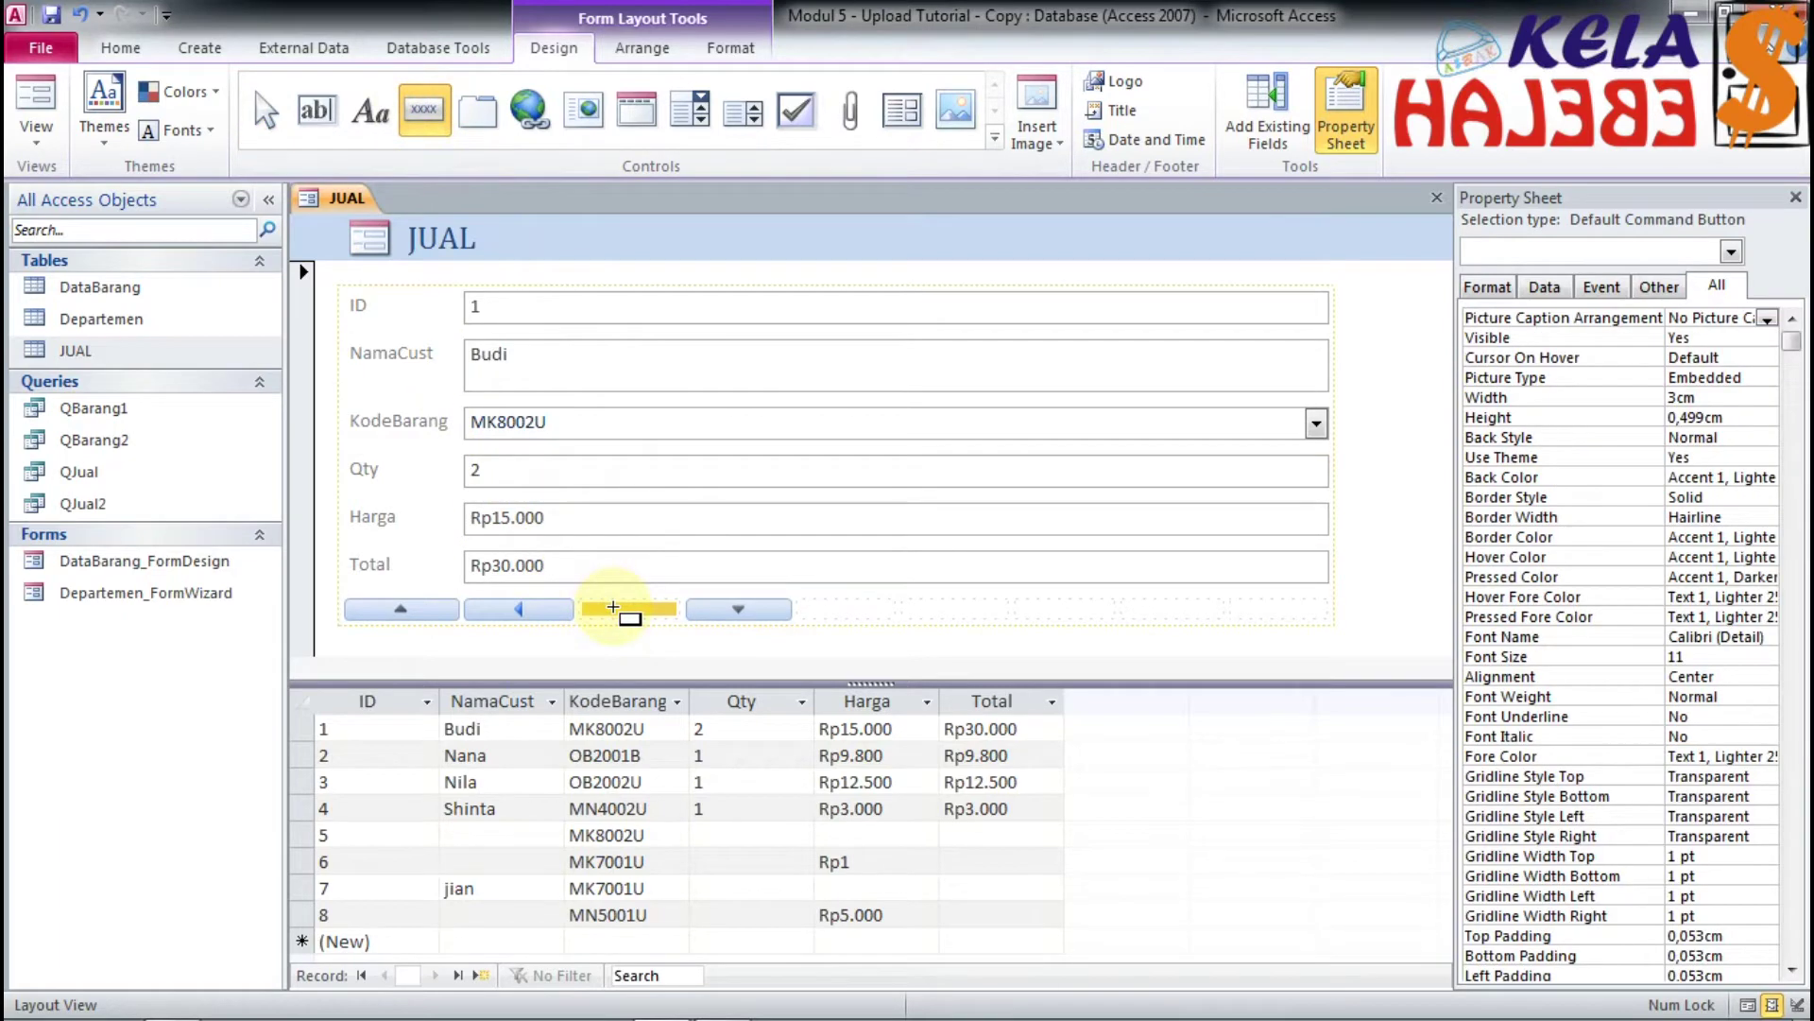
pyautogui.click(615, 606)
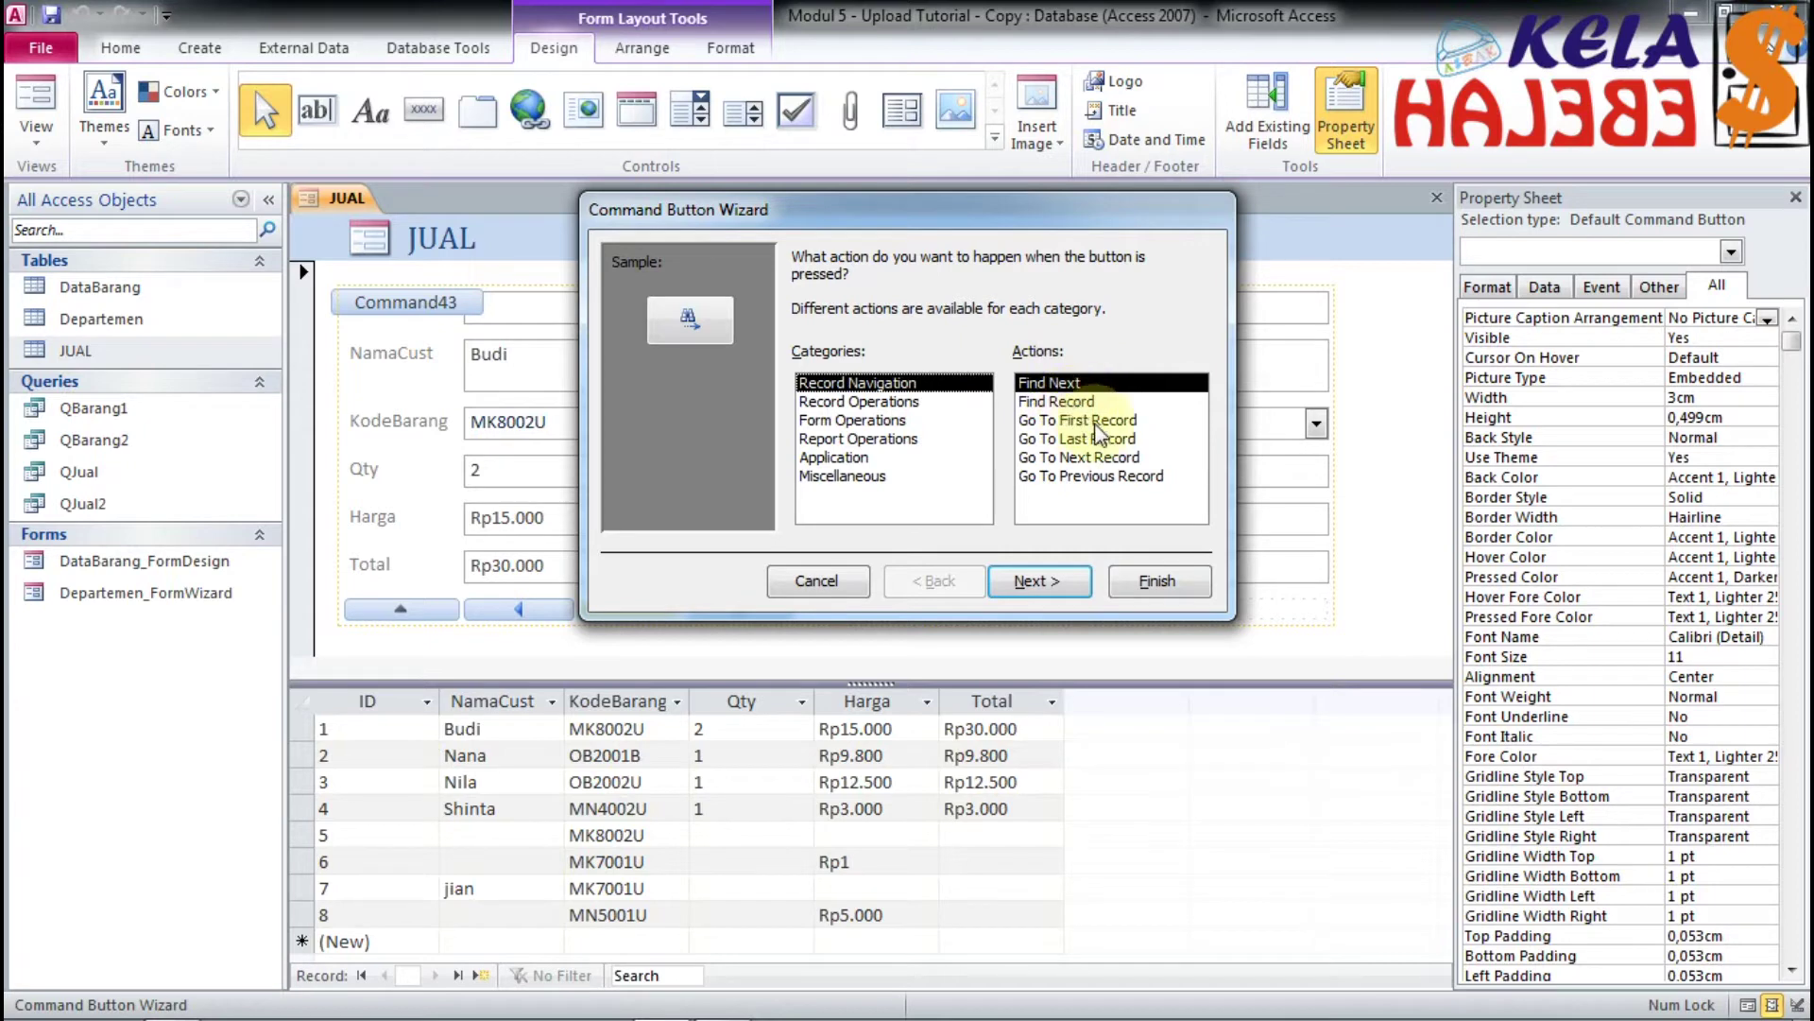
pyautogui.click(1134, 458)
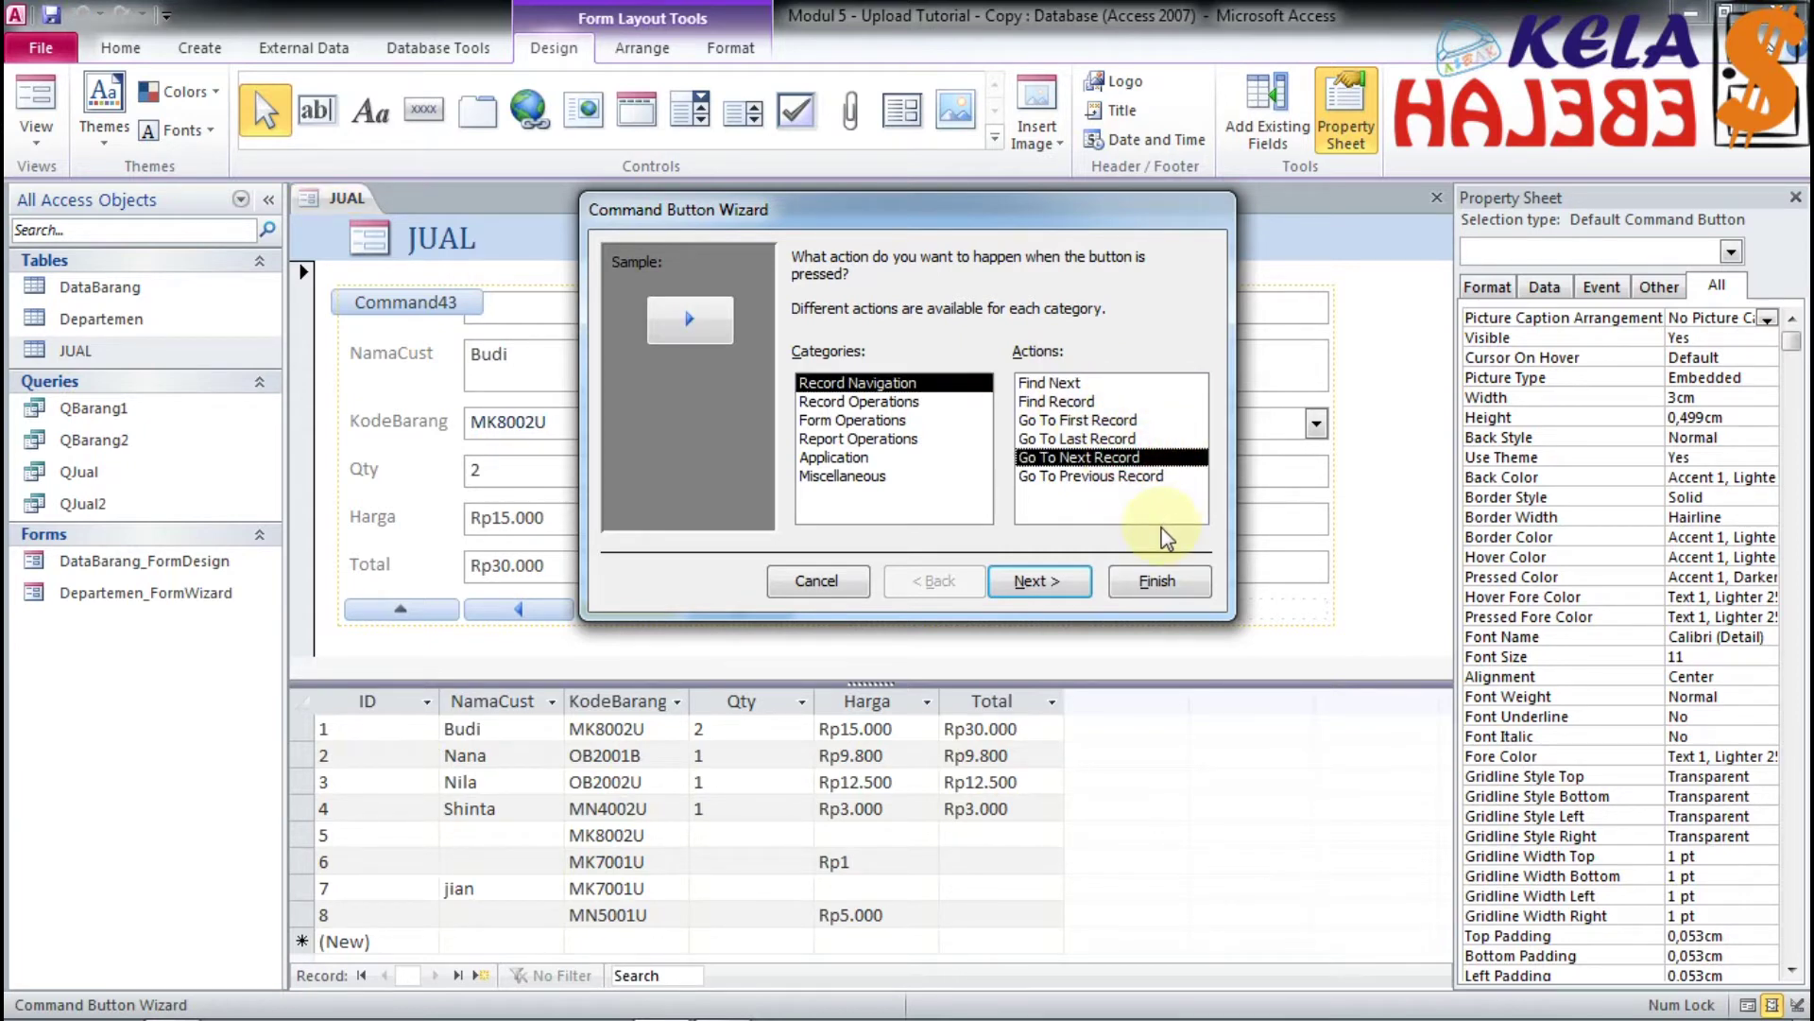
pyautogui.click(1033, 583)
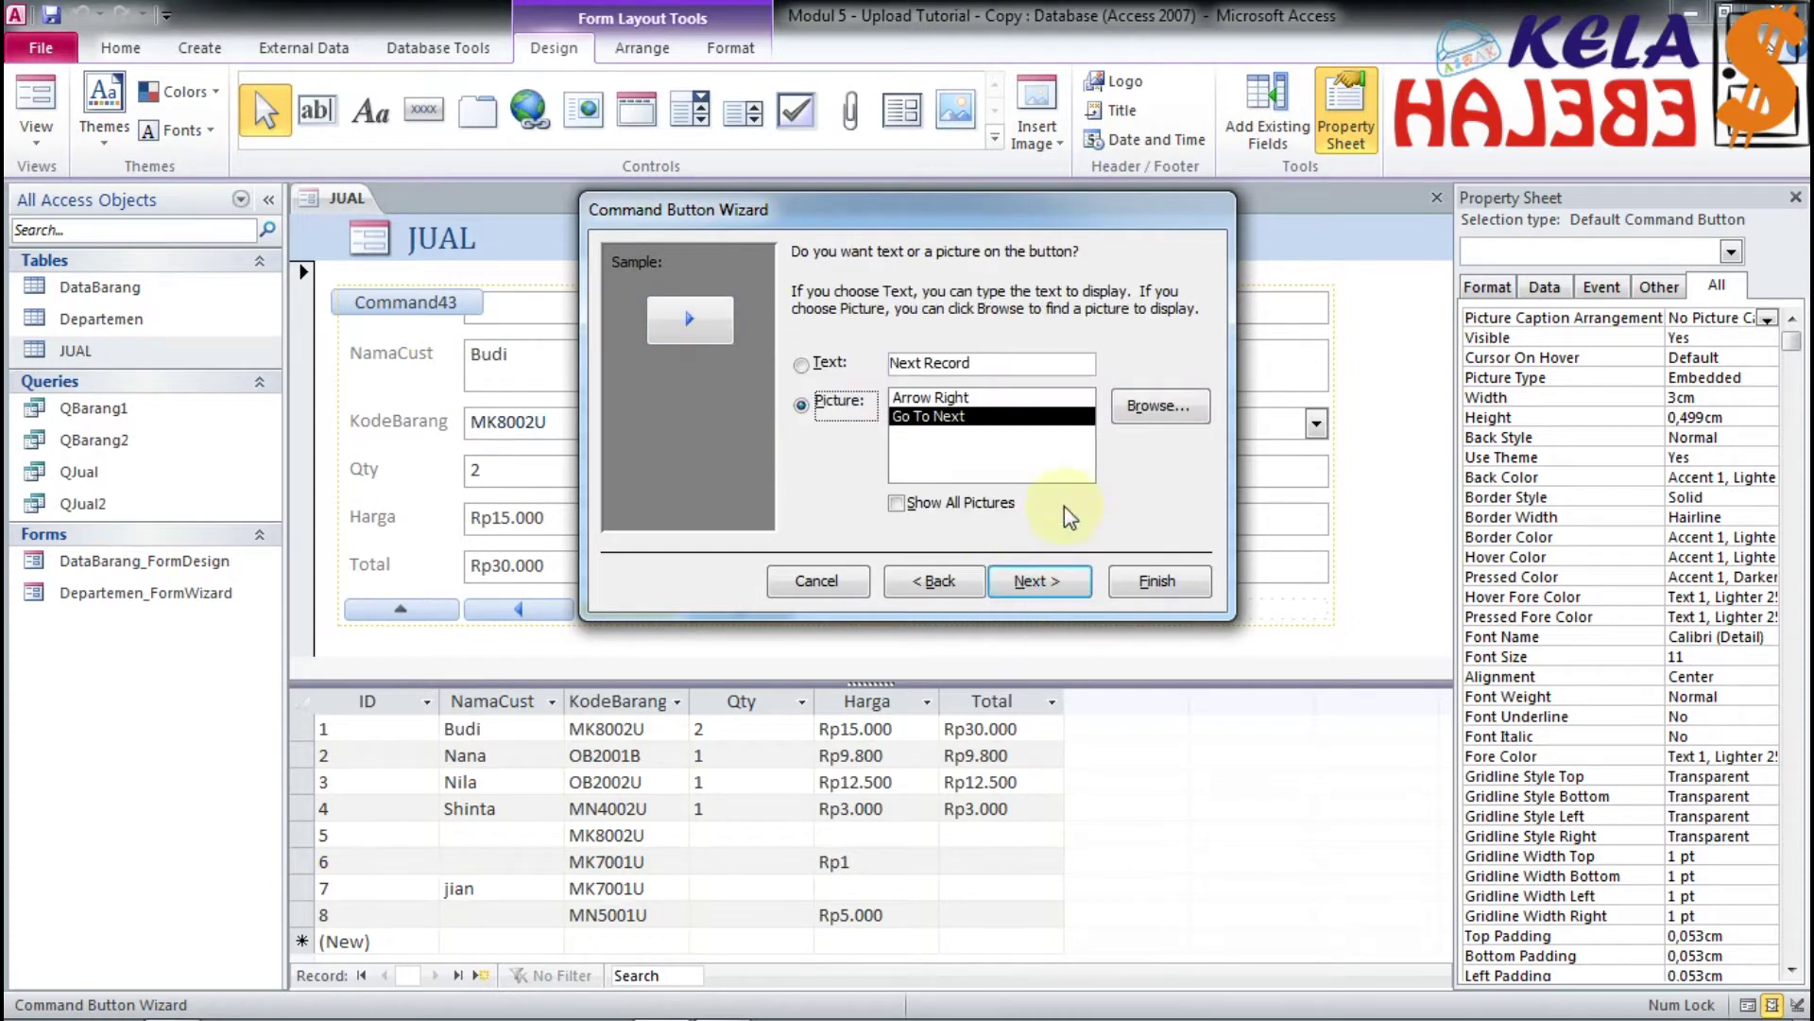
# Step: Compare the Arrow Right picture, keep Go To Next for the button, and finish it with the name ComNextRec
pyautogui.click(932, 397)
pyautogui.click(965, 417)
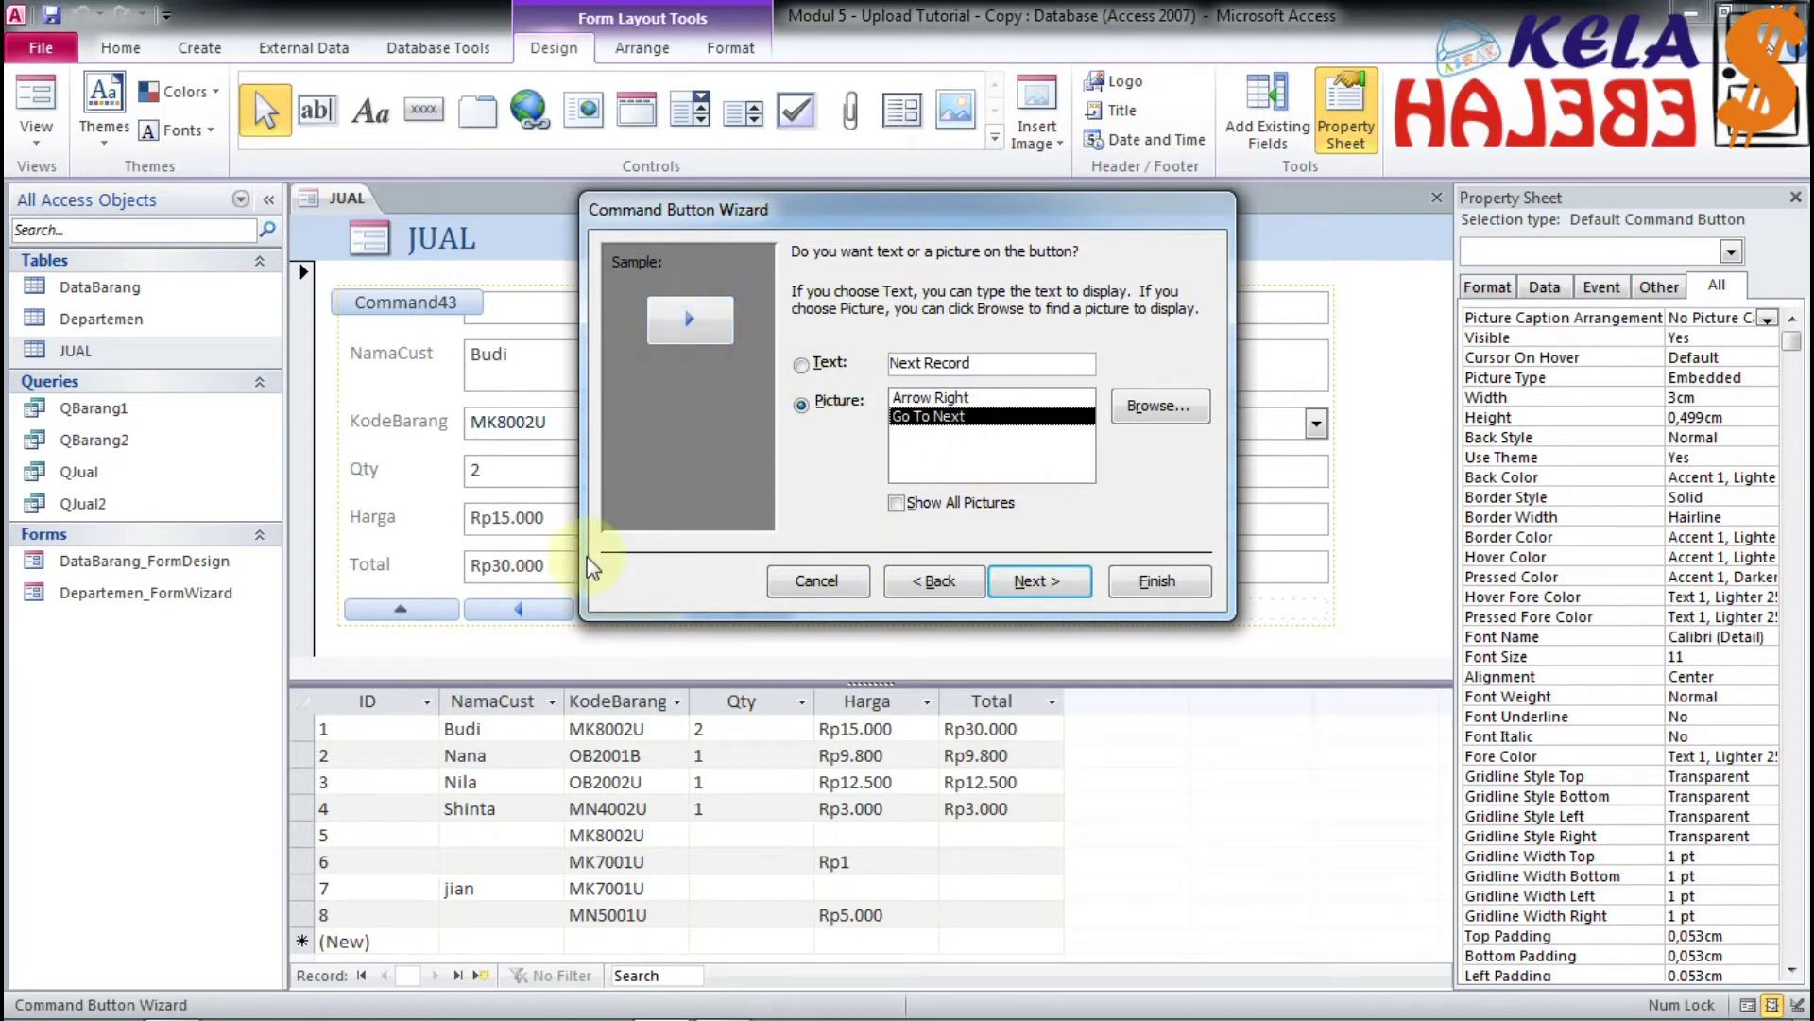
pyautogui.click(1043, 583)
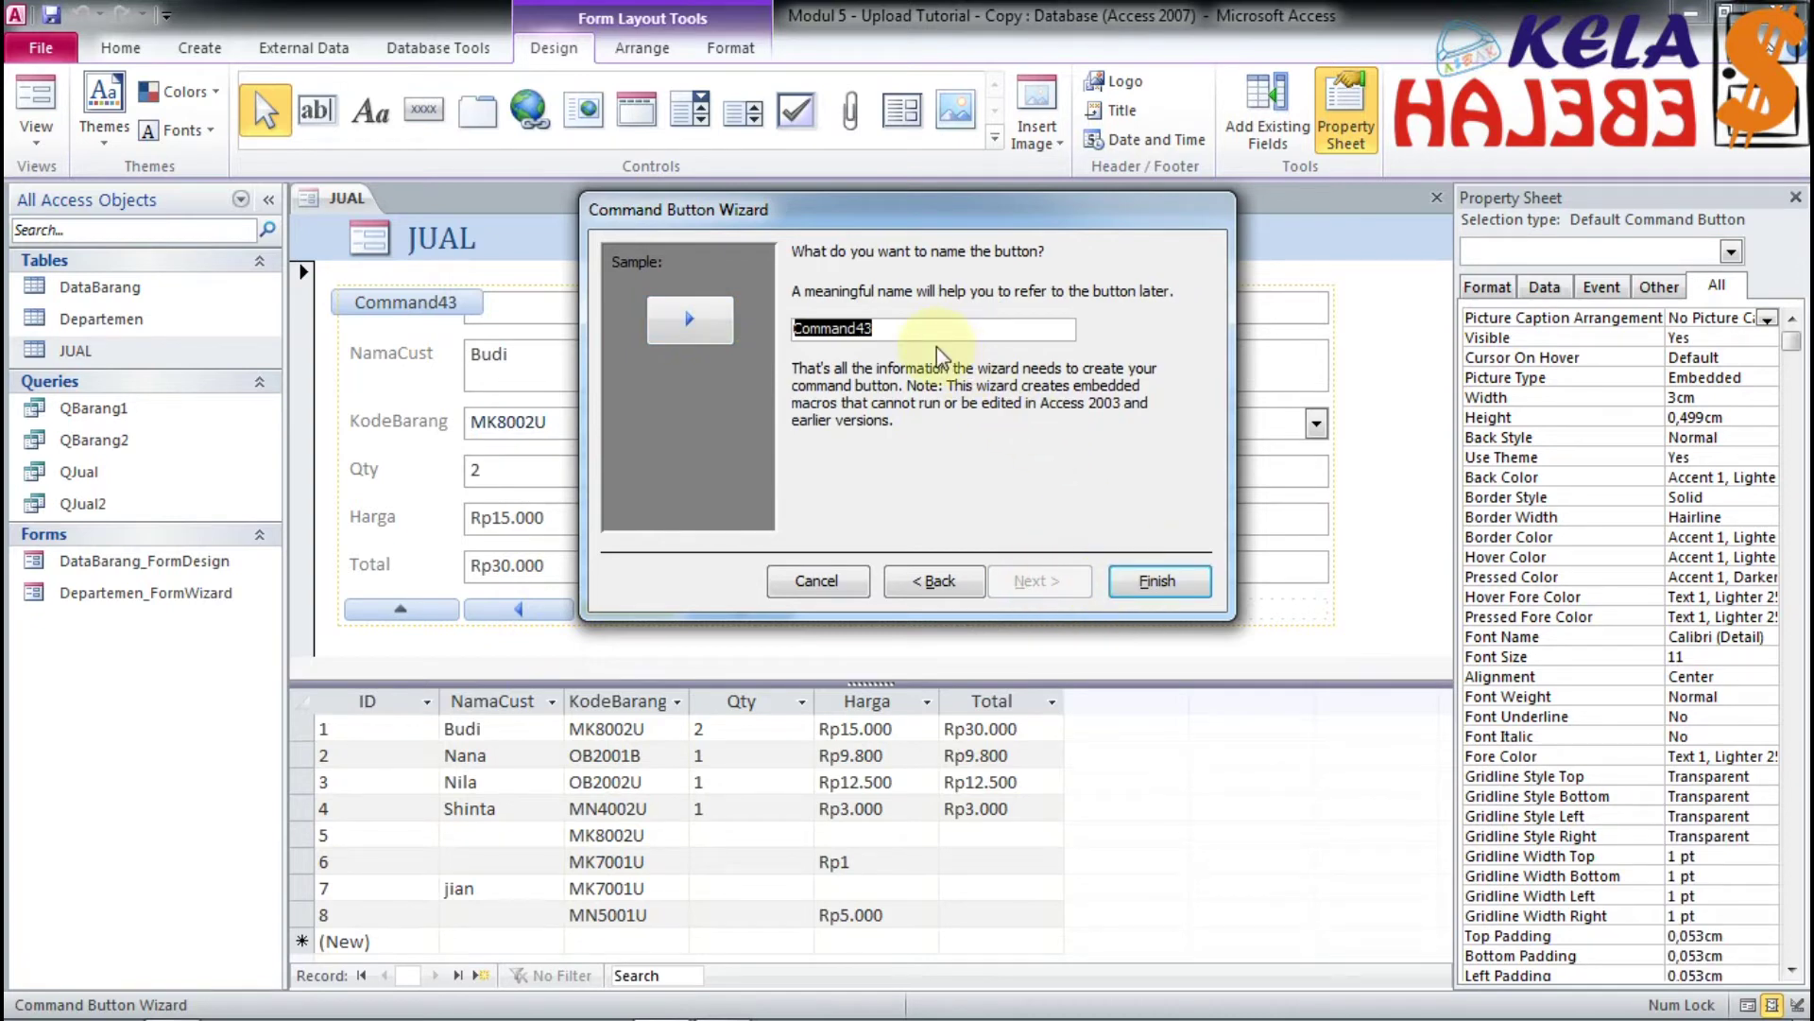
pyautogui.write('ComNextRec')
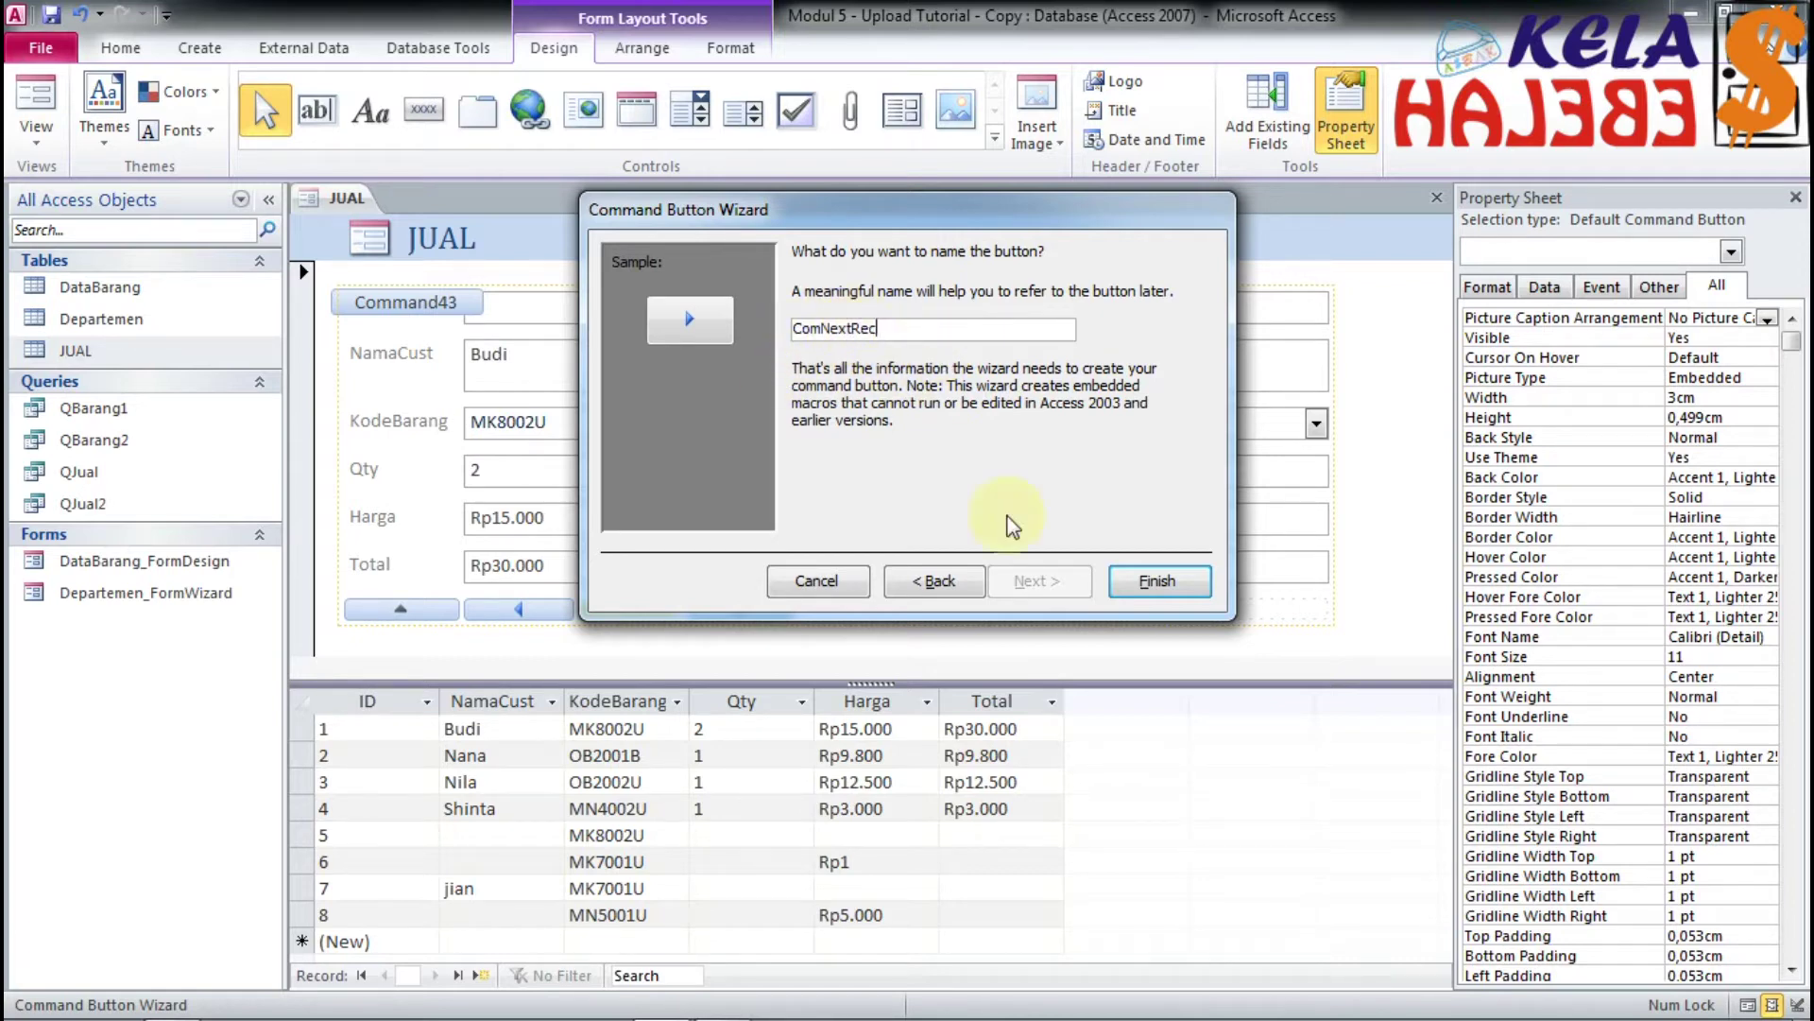
pyautogui.click(1168, 584)
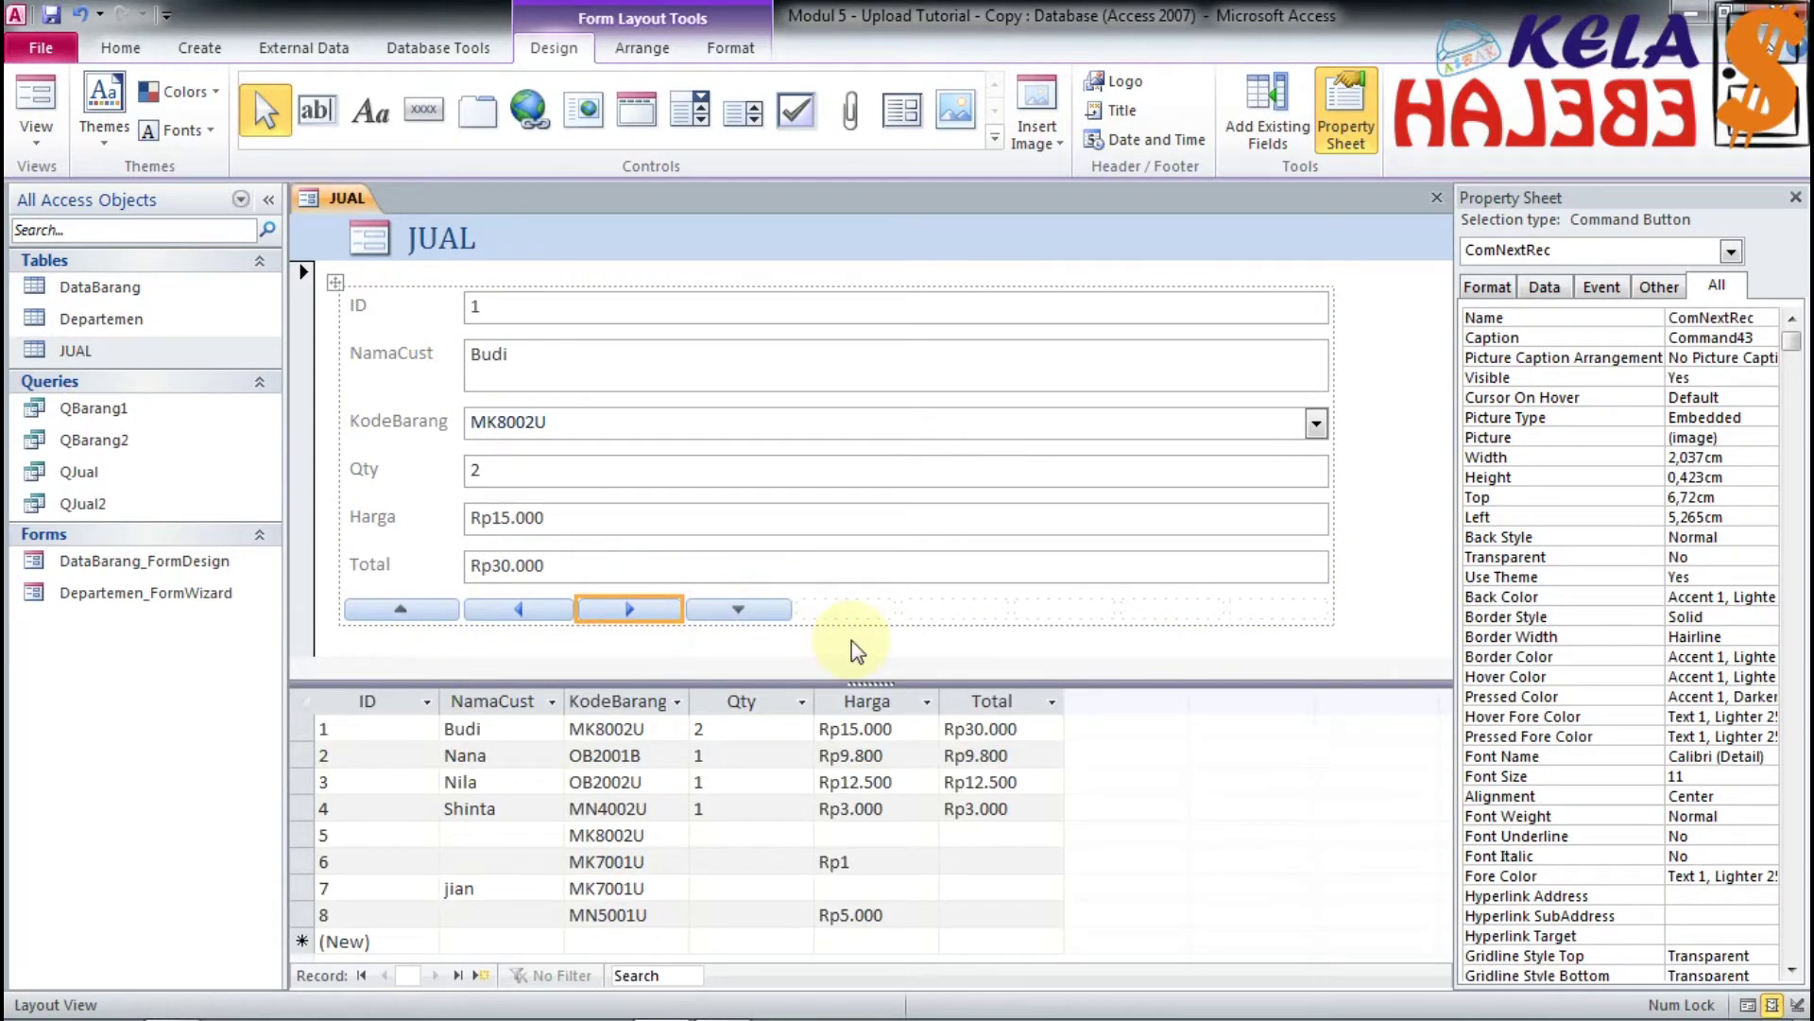
# Step: Show the JUAL form in Form View and try out its first-record and last-record buttons
pyautogui.click(38, 142)
pyautogui.click(58, 189)
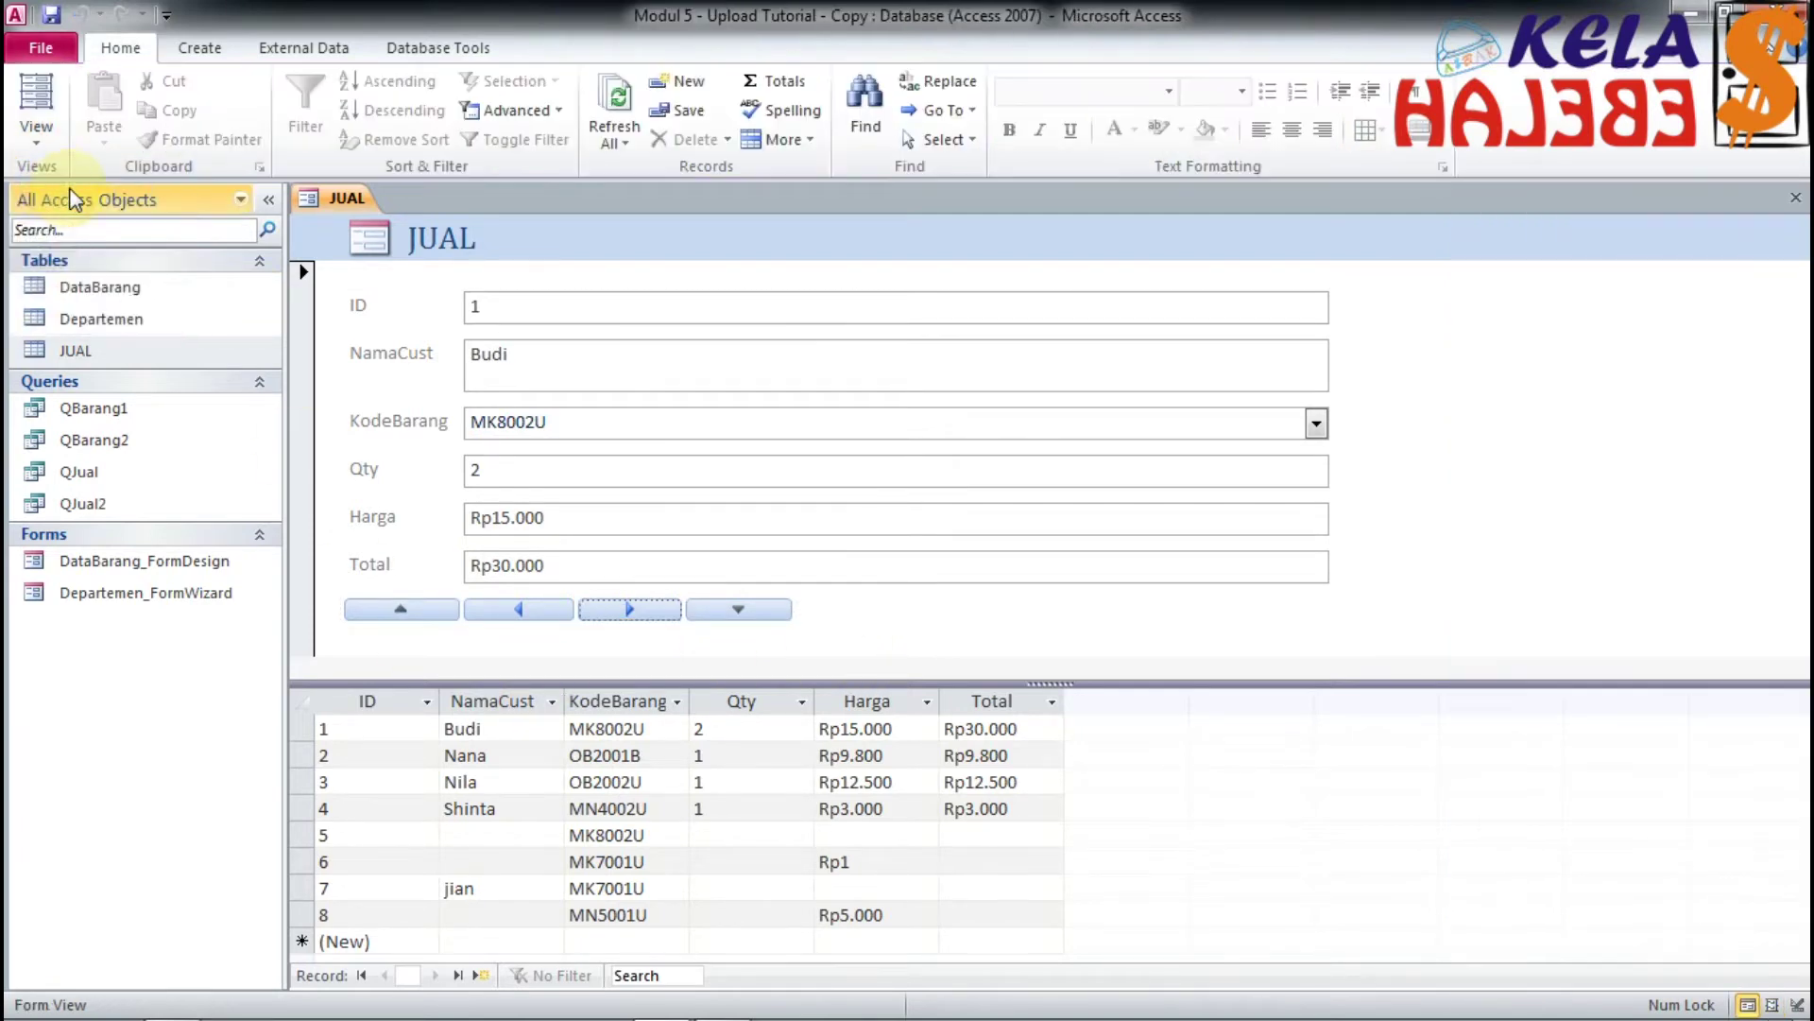
pyautogui.click(406, 612)
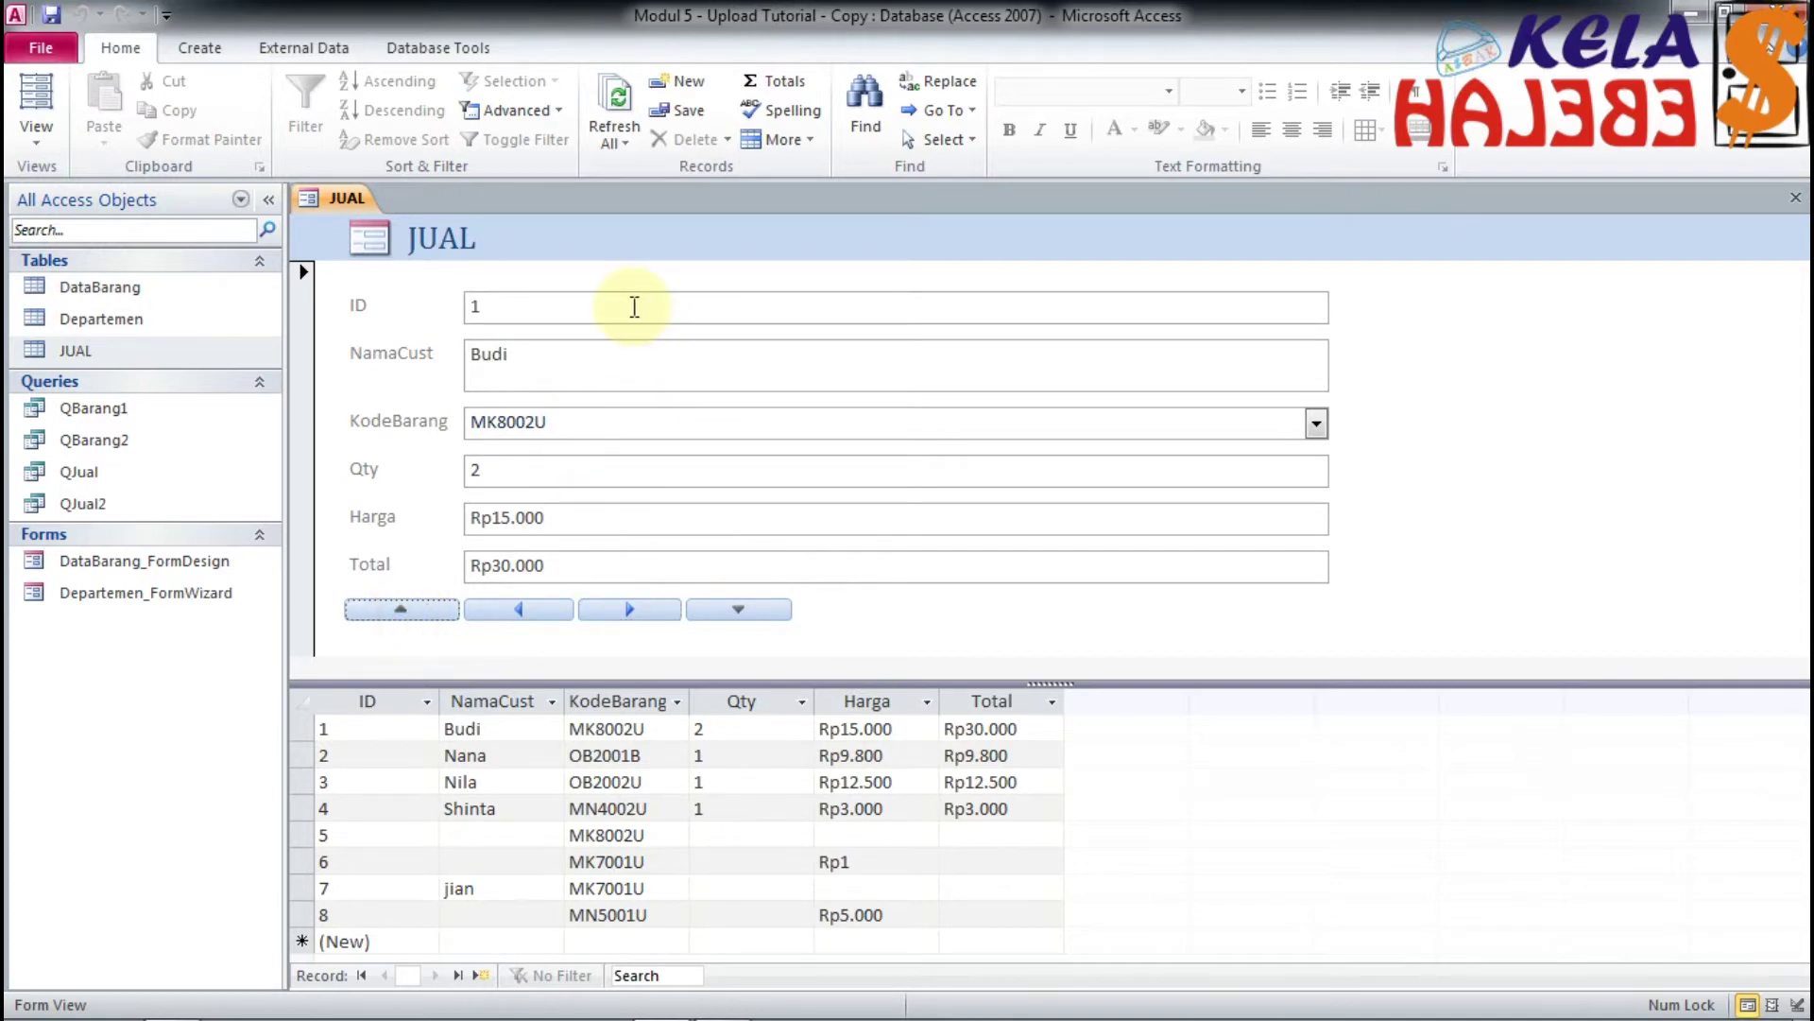
pyautogui.click(747, 609)
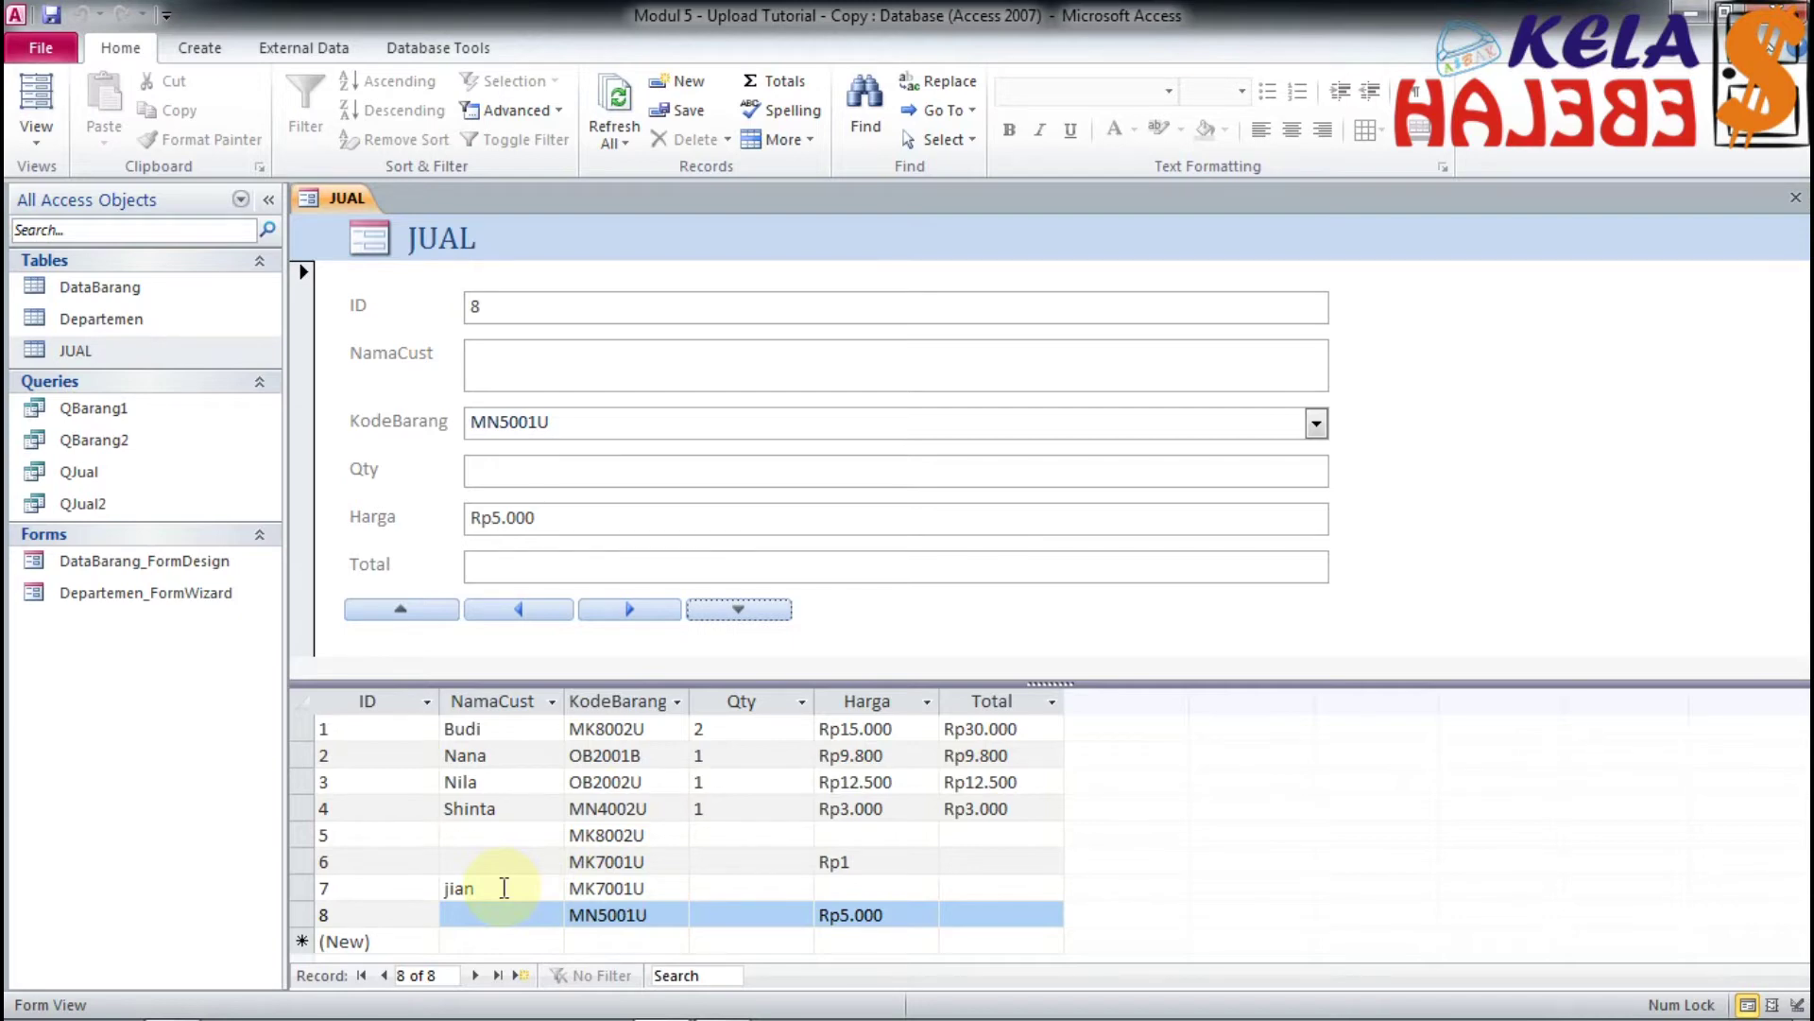
# Step: Test the previous-record and next-record buttons by moving back and forth through the JUAL records
pyautogui.click(519, 610)
pyautogui.click(519, 610)
pyautogui.click(519, 610)
pyautogui.click(519, 609)
pyautogui.click(620, 610)
pyautogui.click(622, 613)
pyautogui.click(526, 609)
pyautogui.click(526, 609)
pyautogui.click(528, 610)
pyautogui.click(528, 610)
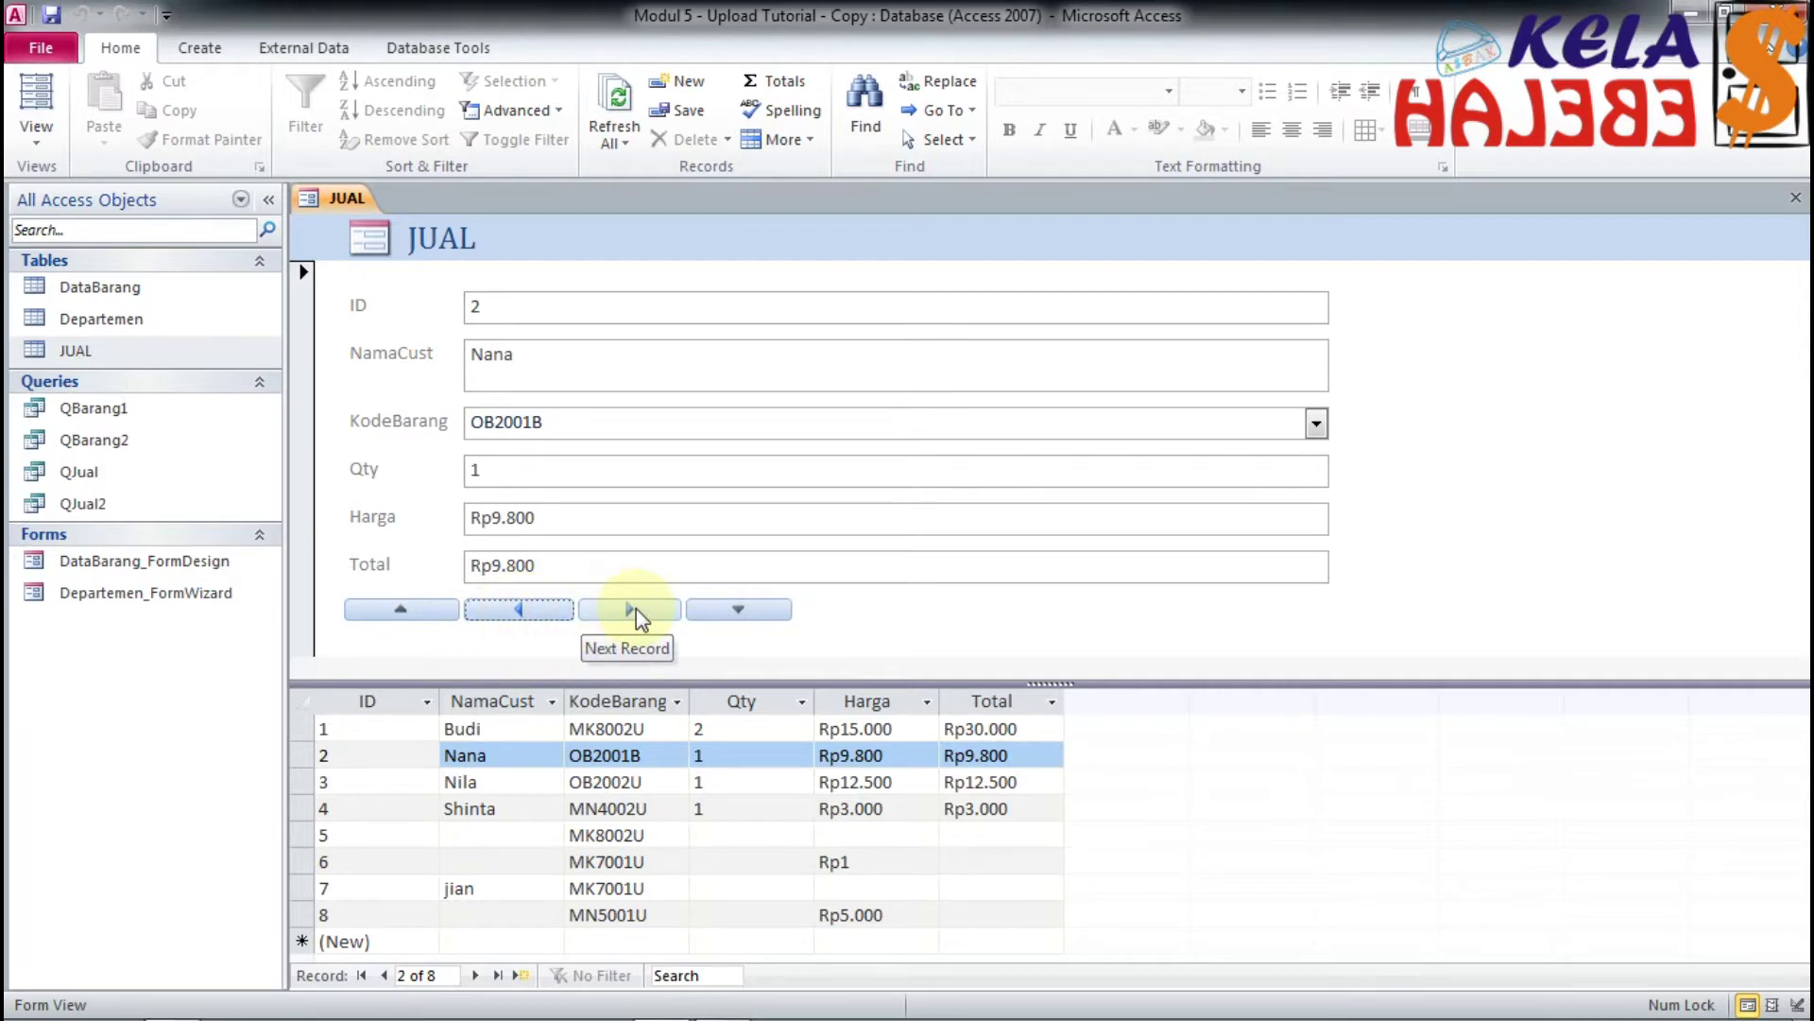
# Step: Return to Layout View and insert a command button with the action Add New Record, leaving one empty cell after the last-record button
pyautogui.click(35, 96)
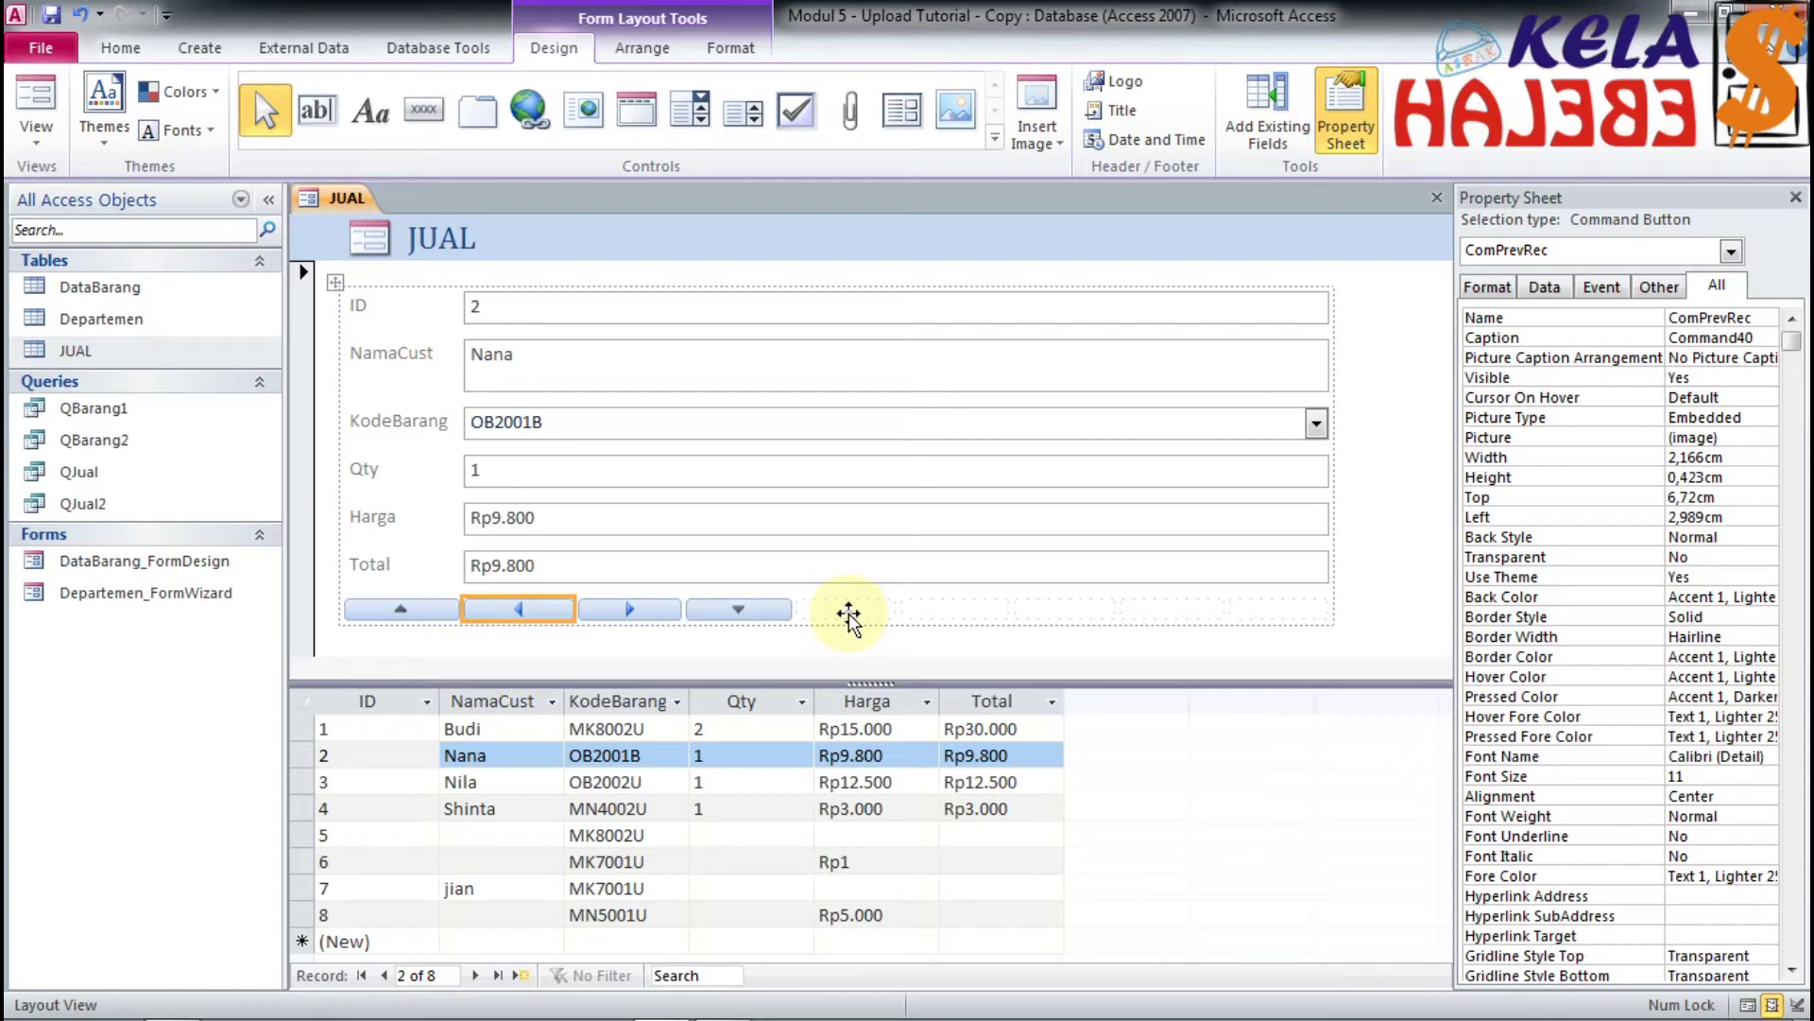
pyautogui.click(849, 616)
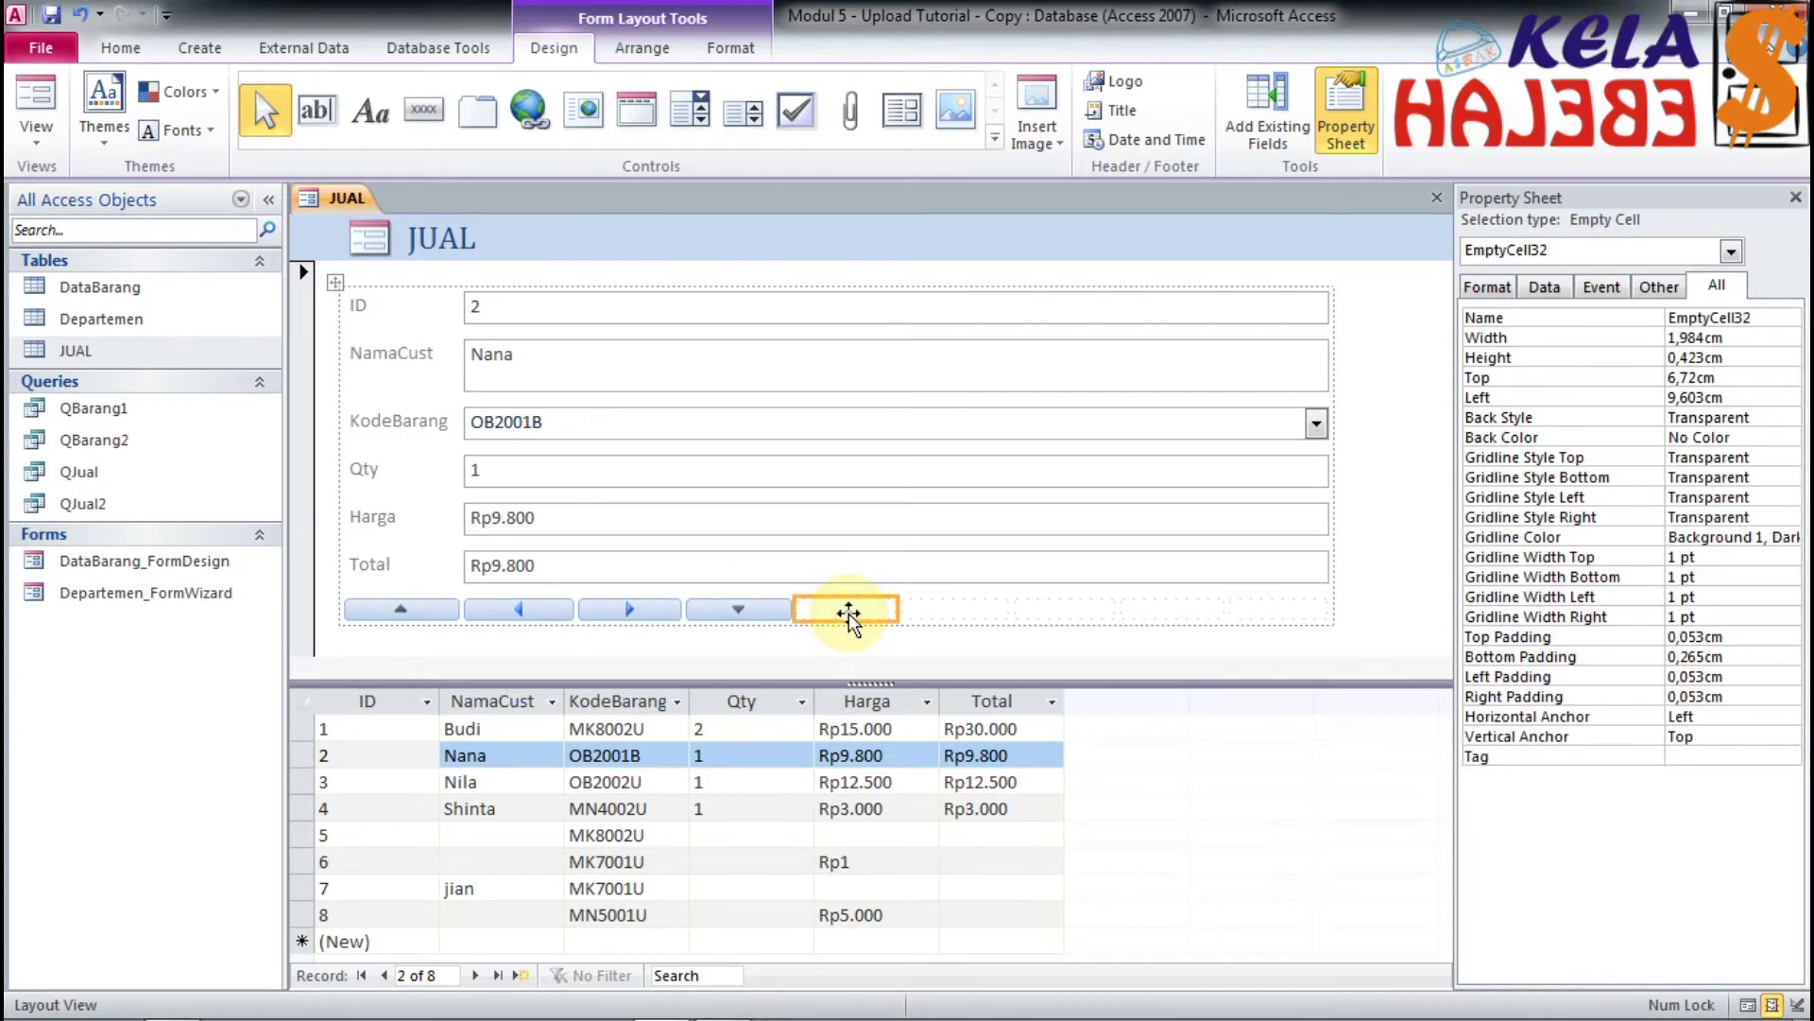
pyautogui.click(977, 609)
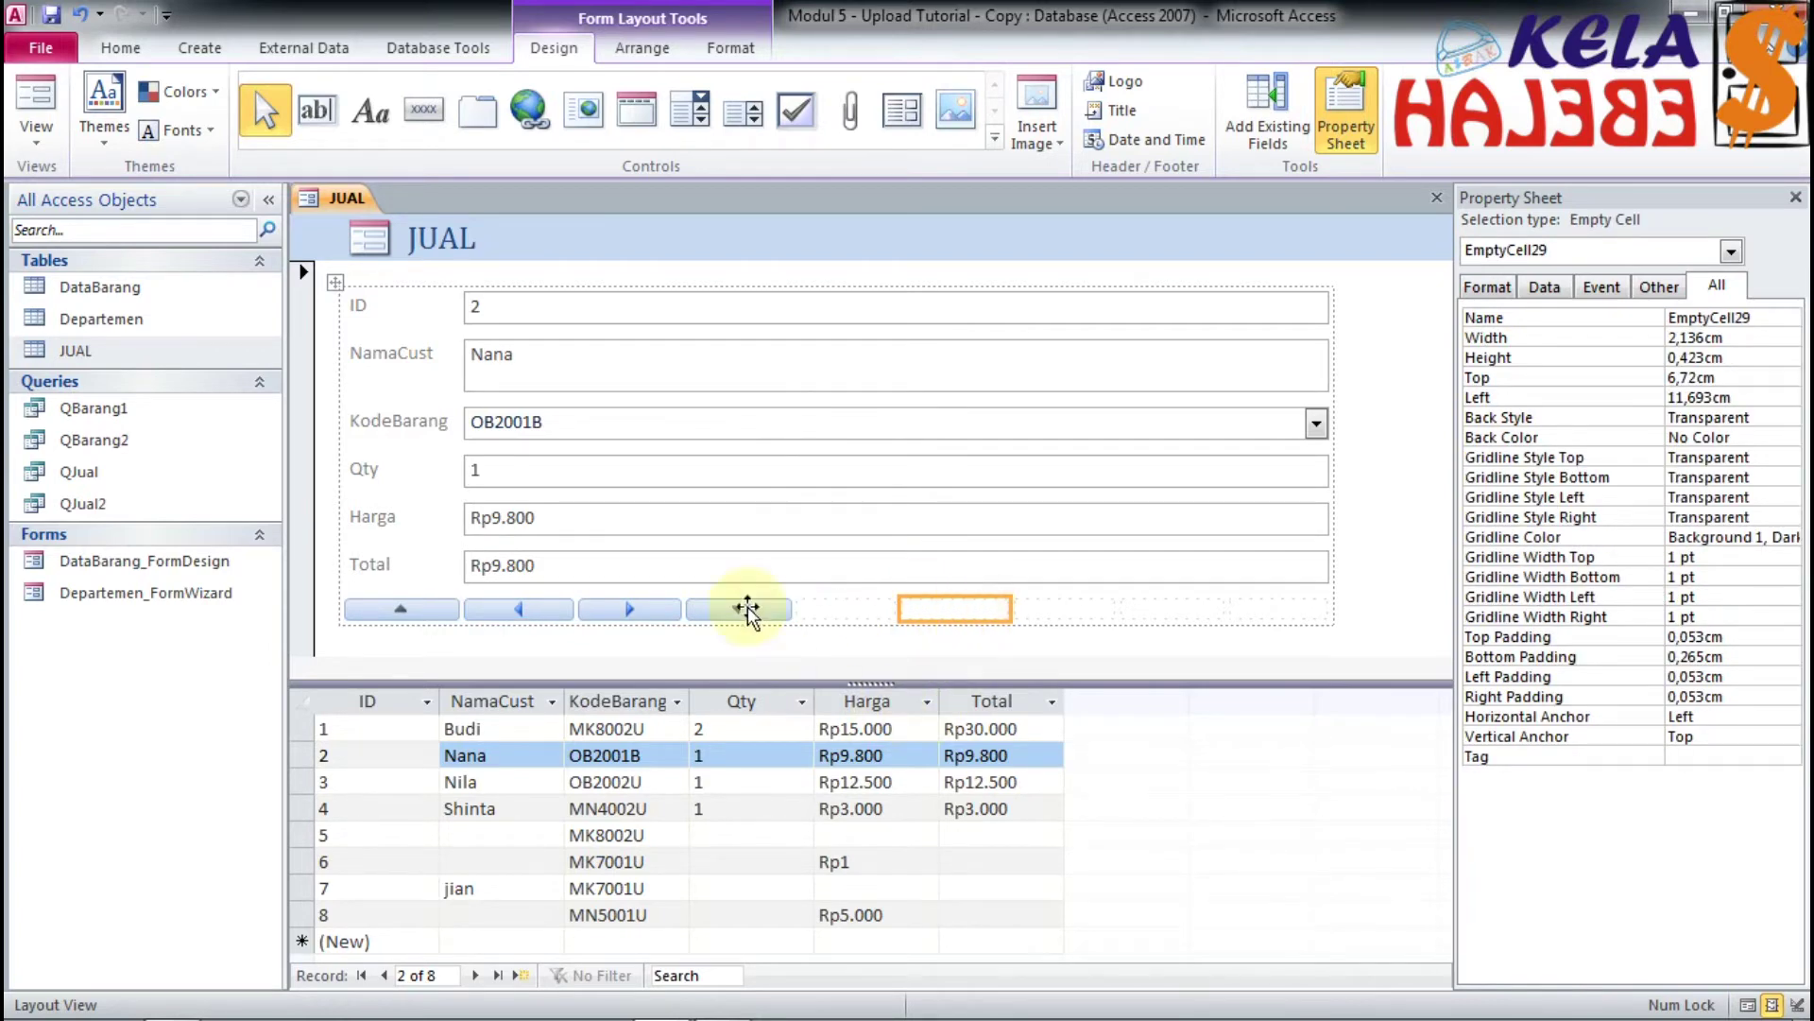
pyautogui.click(427, 116)
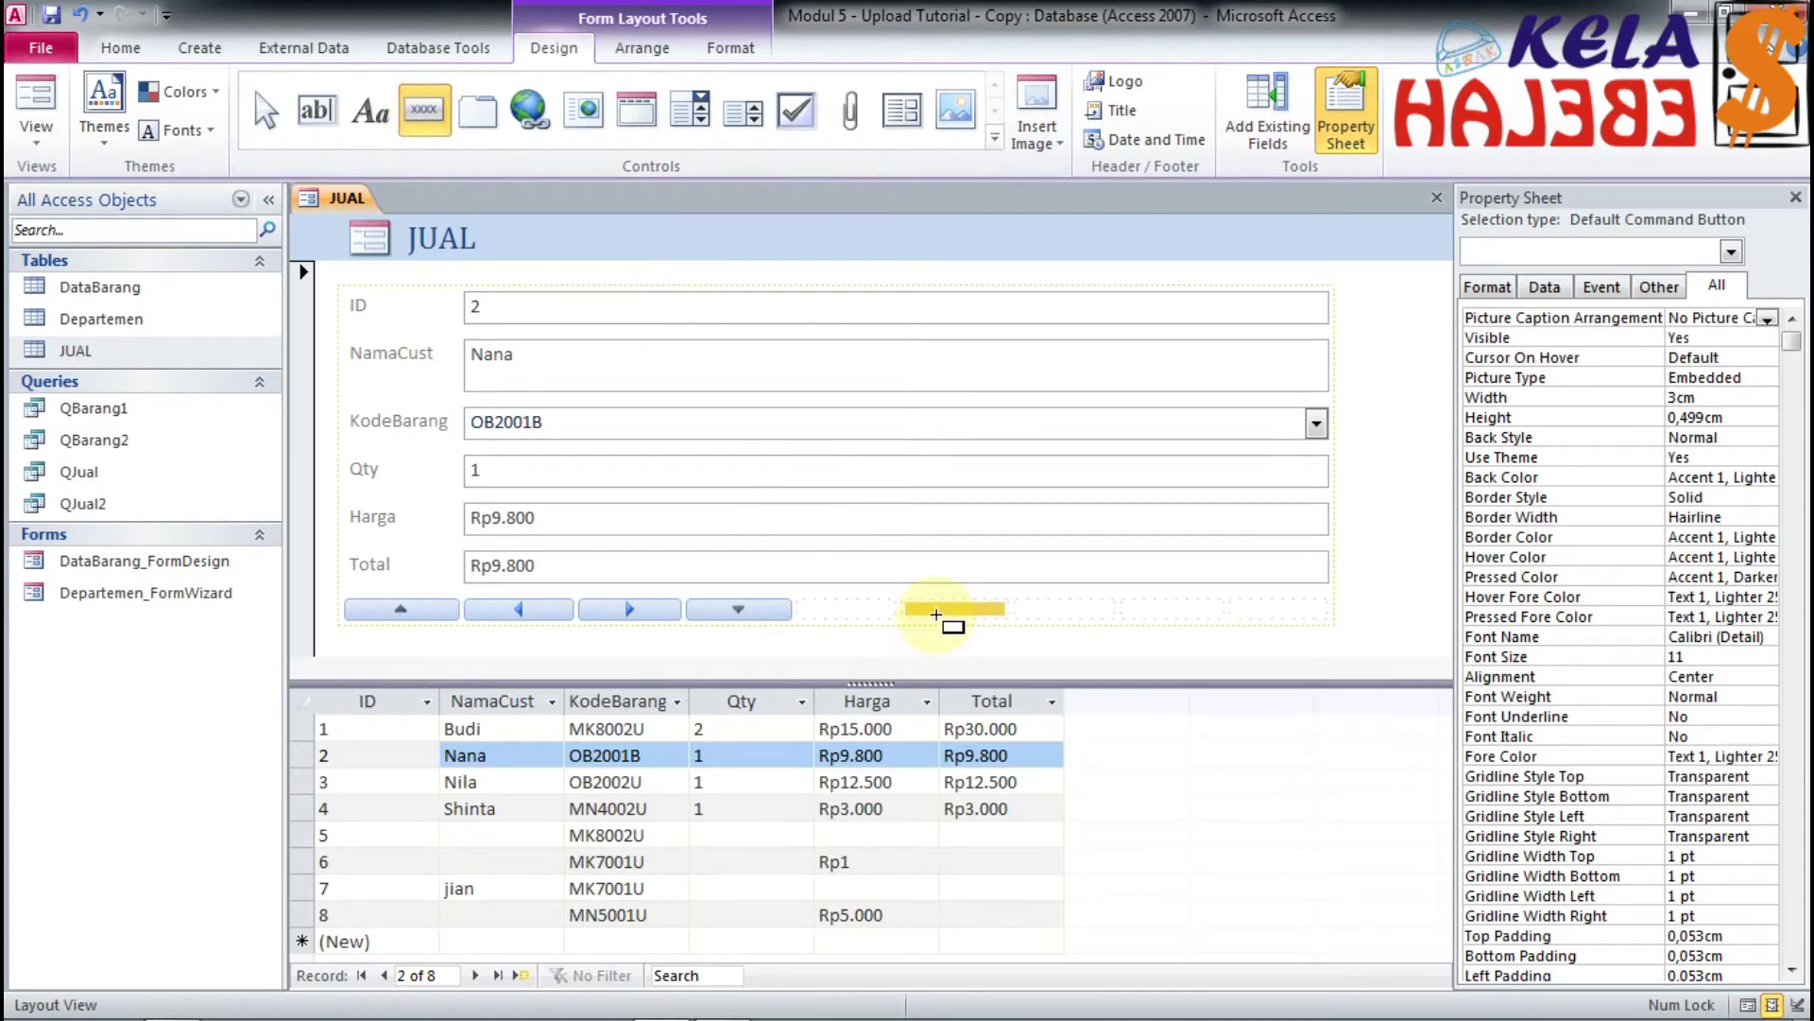
pyautogui.click(936, 615)
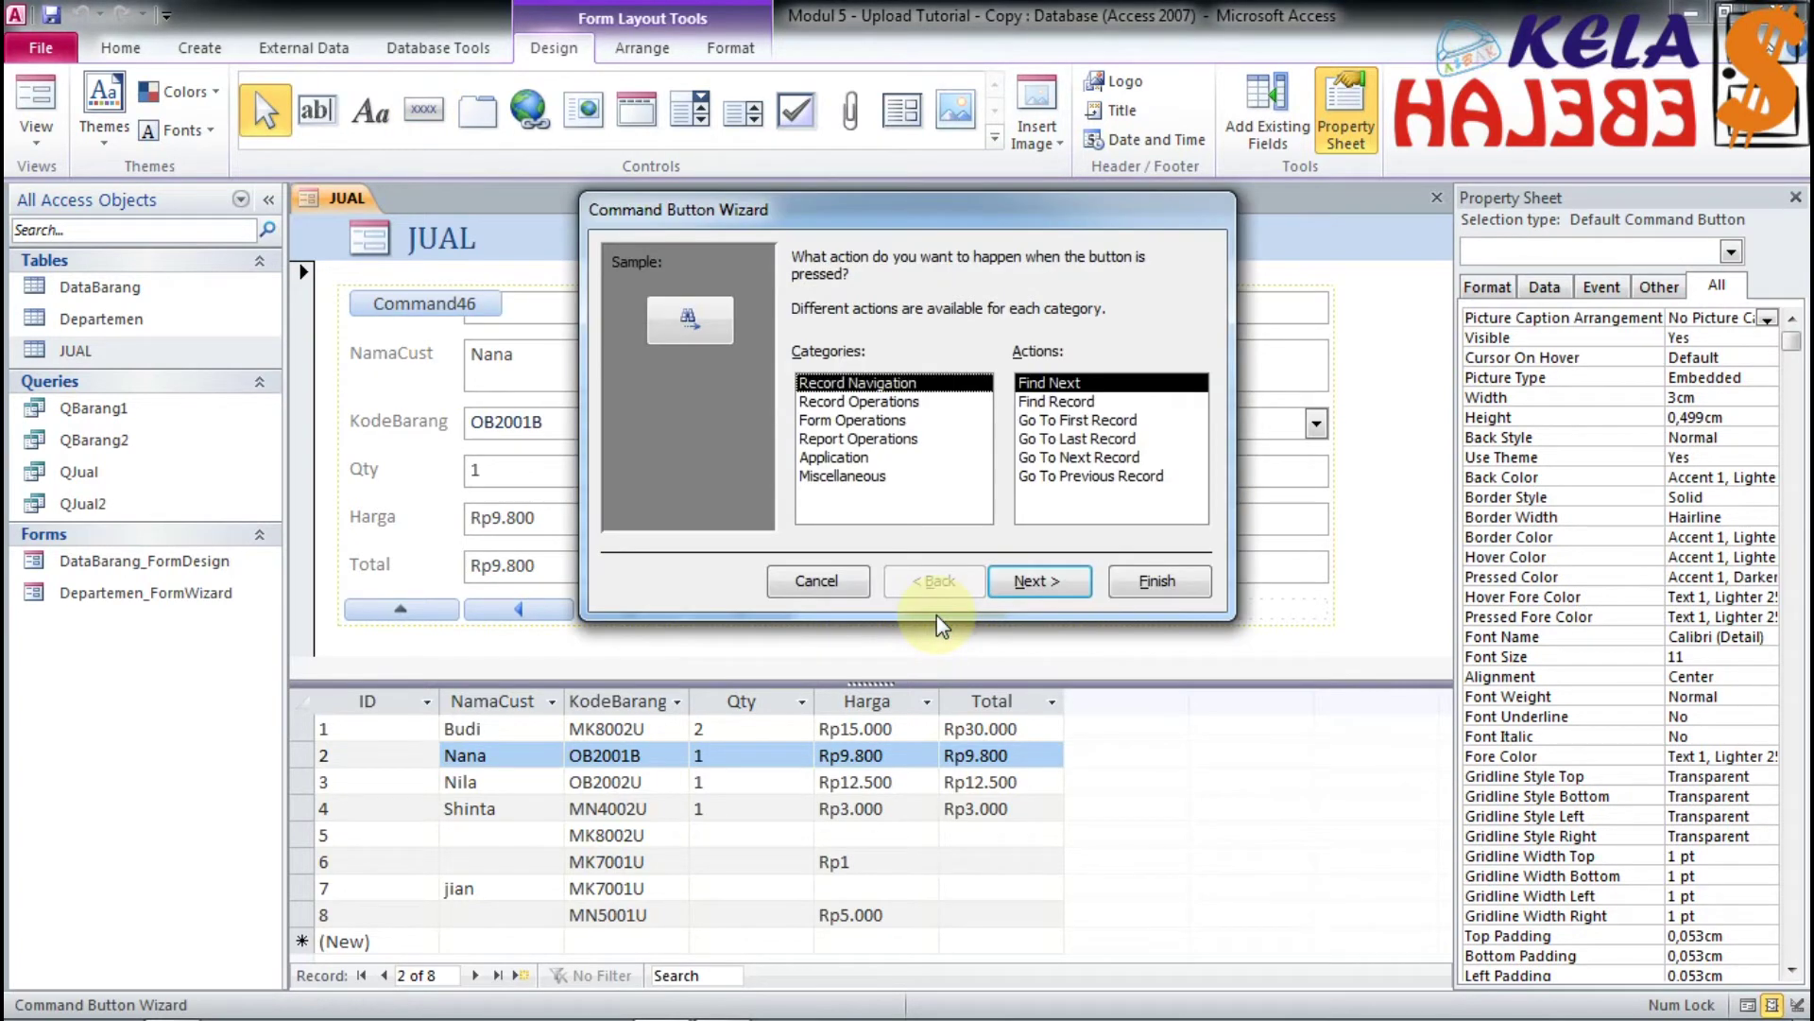
pyautogui.click(869, 402)
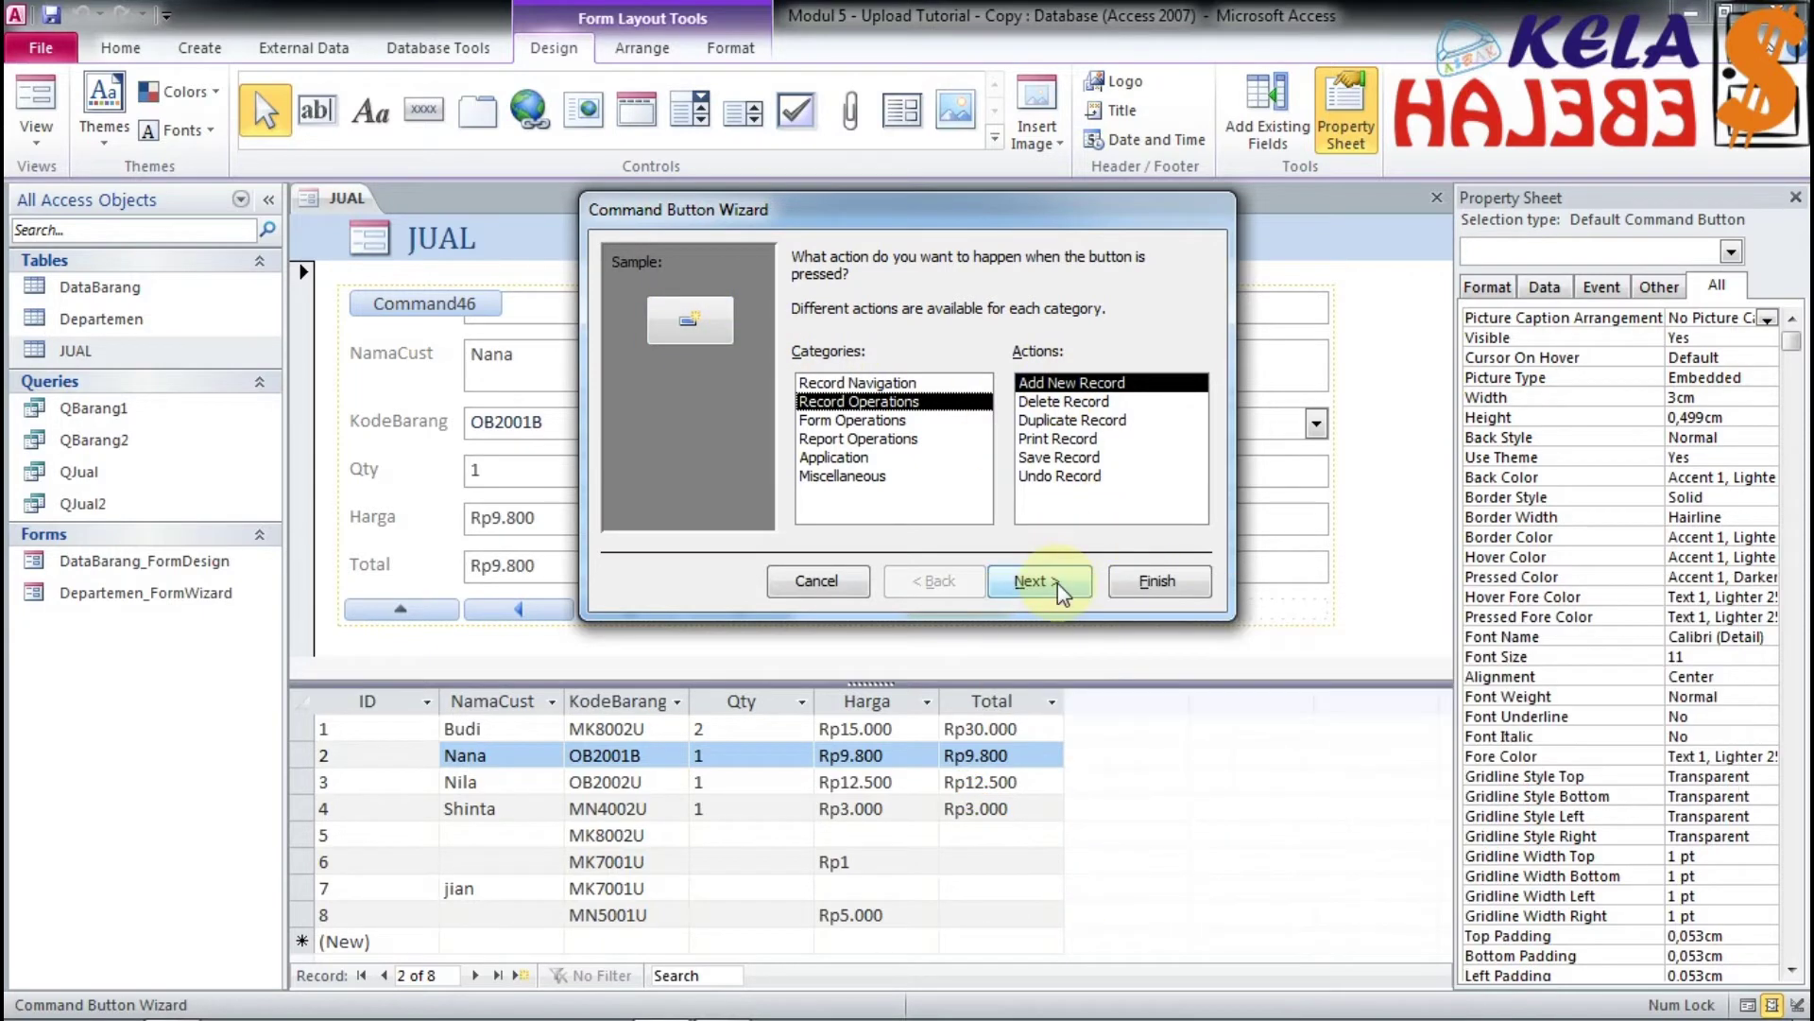
pyautogui.click(1060, 585)
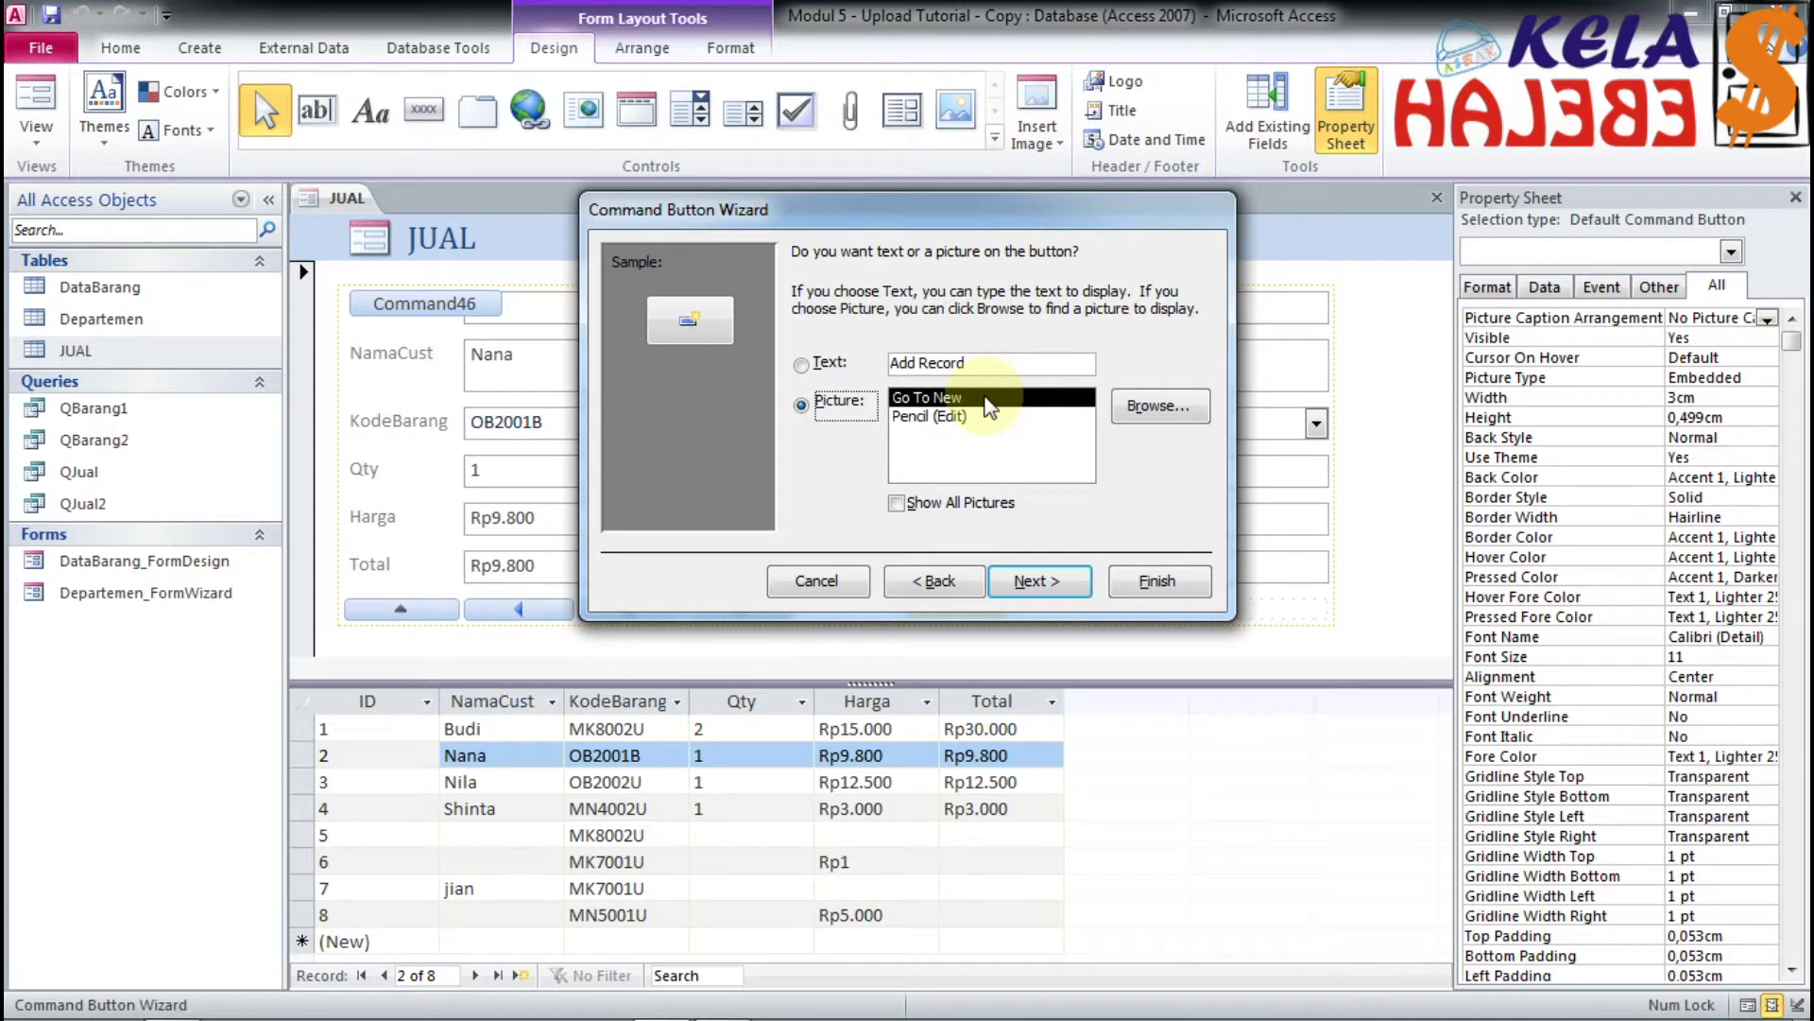
# Step: Compare the Pencil (Edit) picture, keep Go To New for the button, and finish it with the name ComNewRec
pyautogui.click(934, 418)
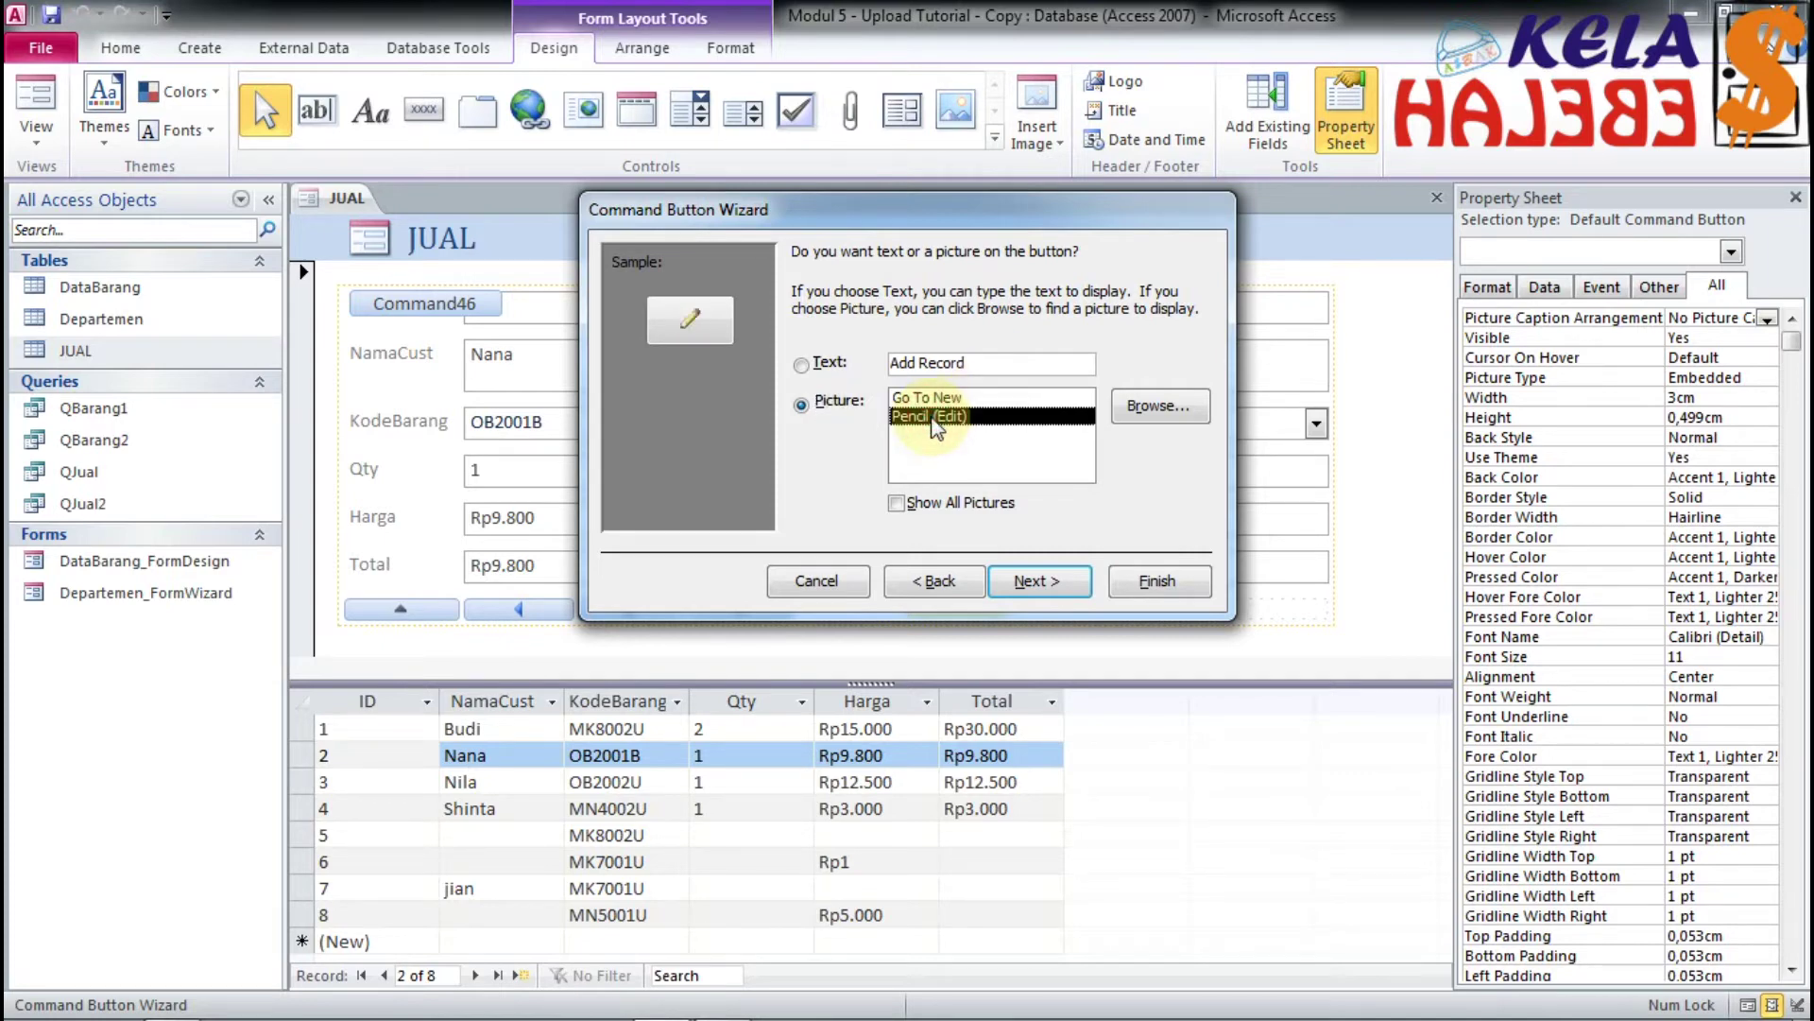
pyautogui.click(945, 398)
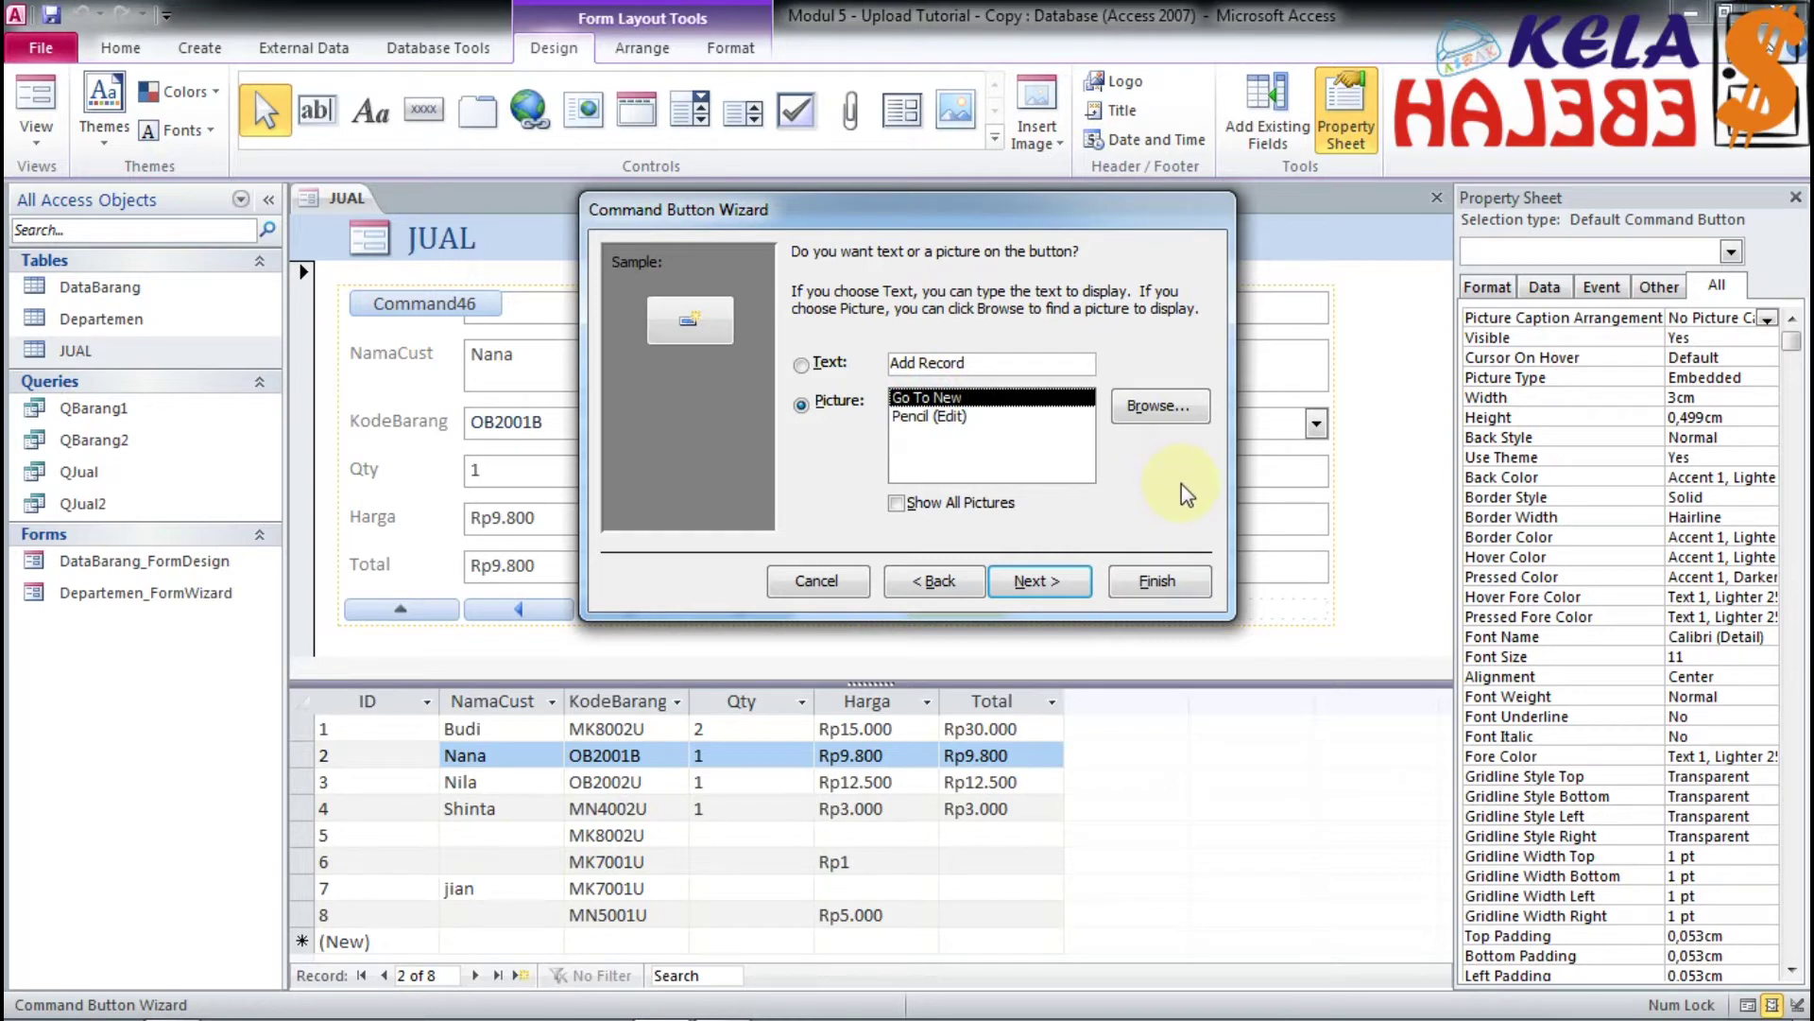
pyautogui.click(1037, 582)
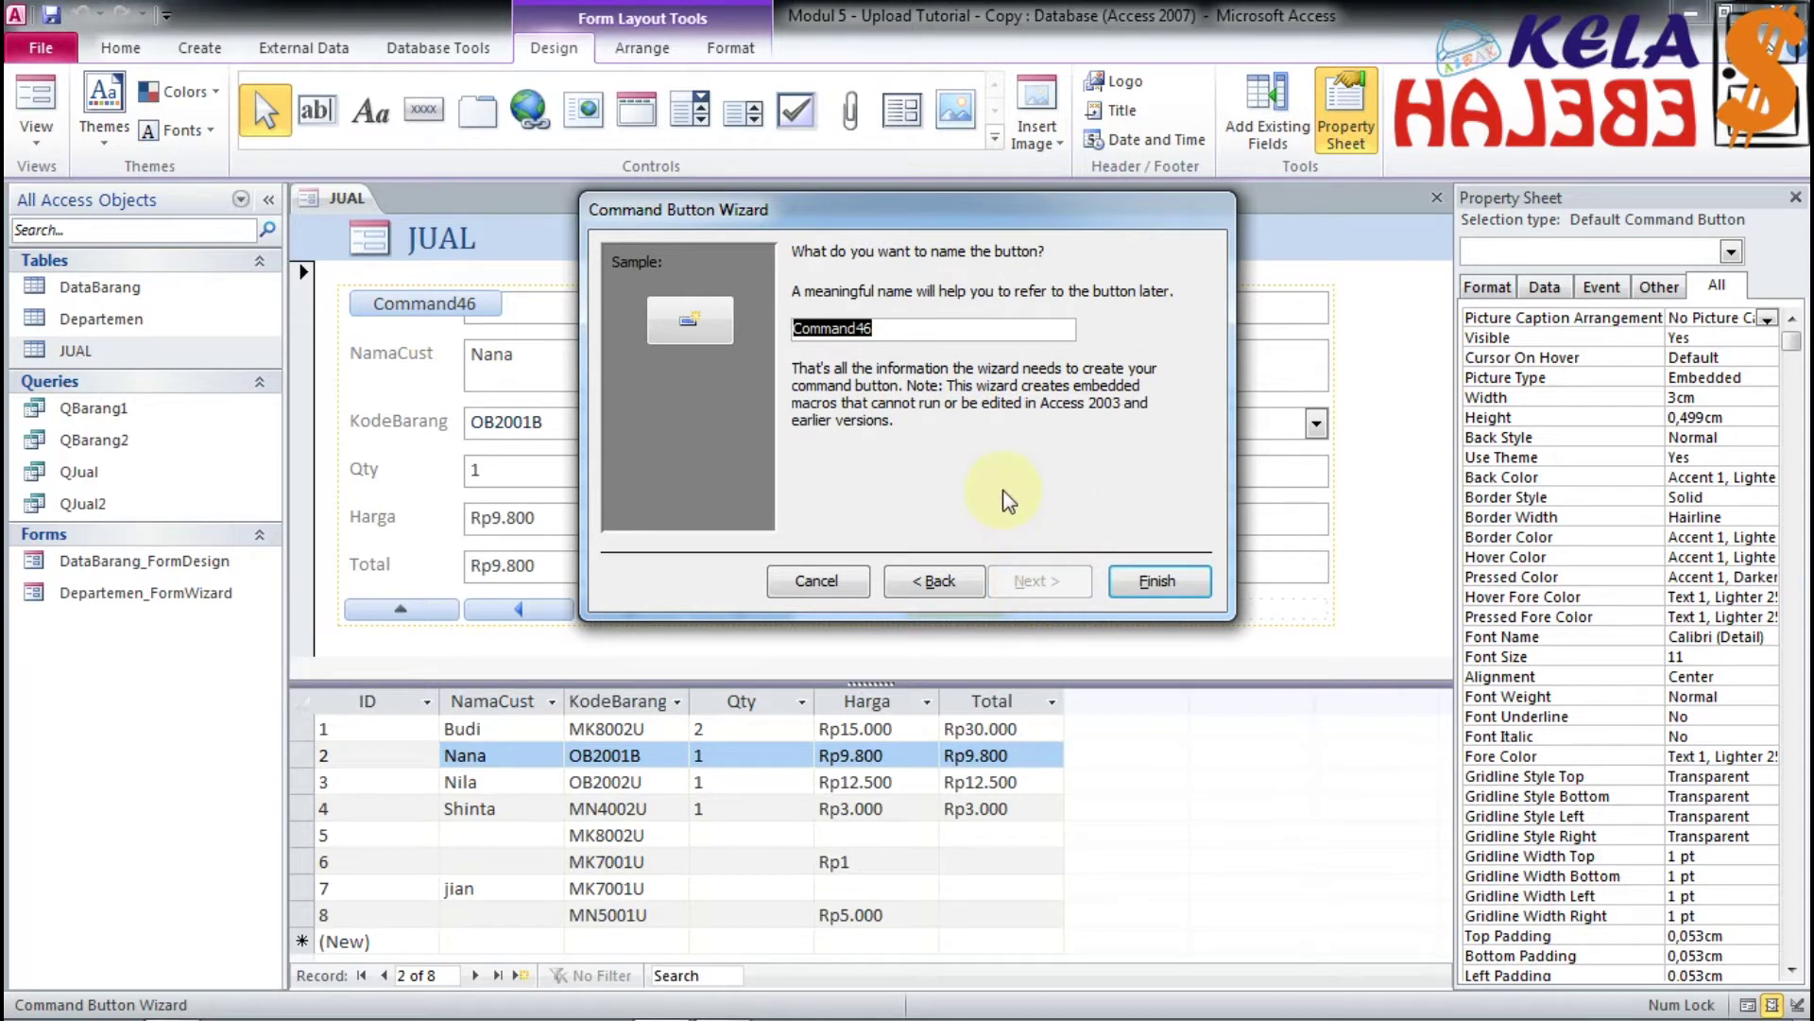
pyautogui.write('ComNewRec')
pyautogui.click(1176, 584)
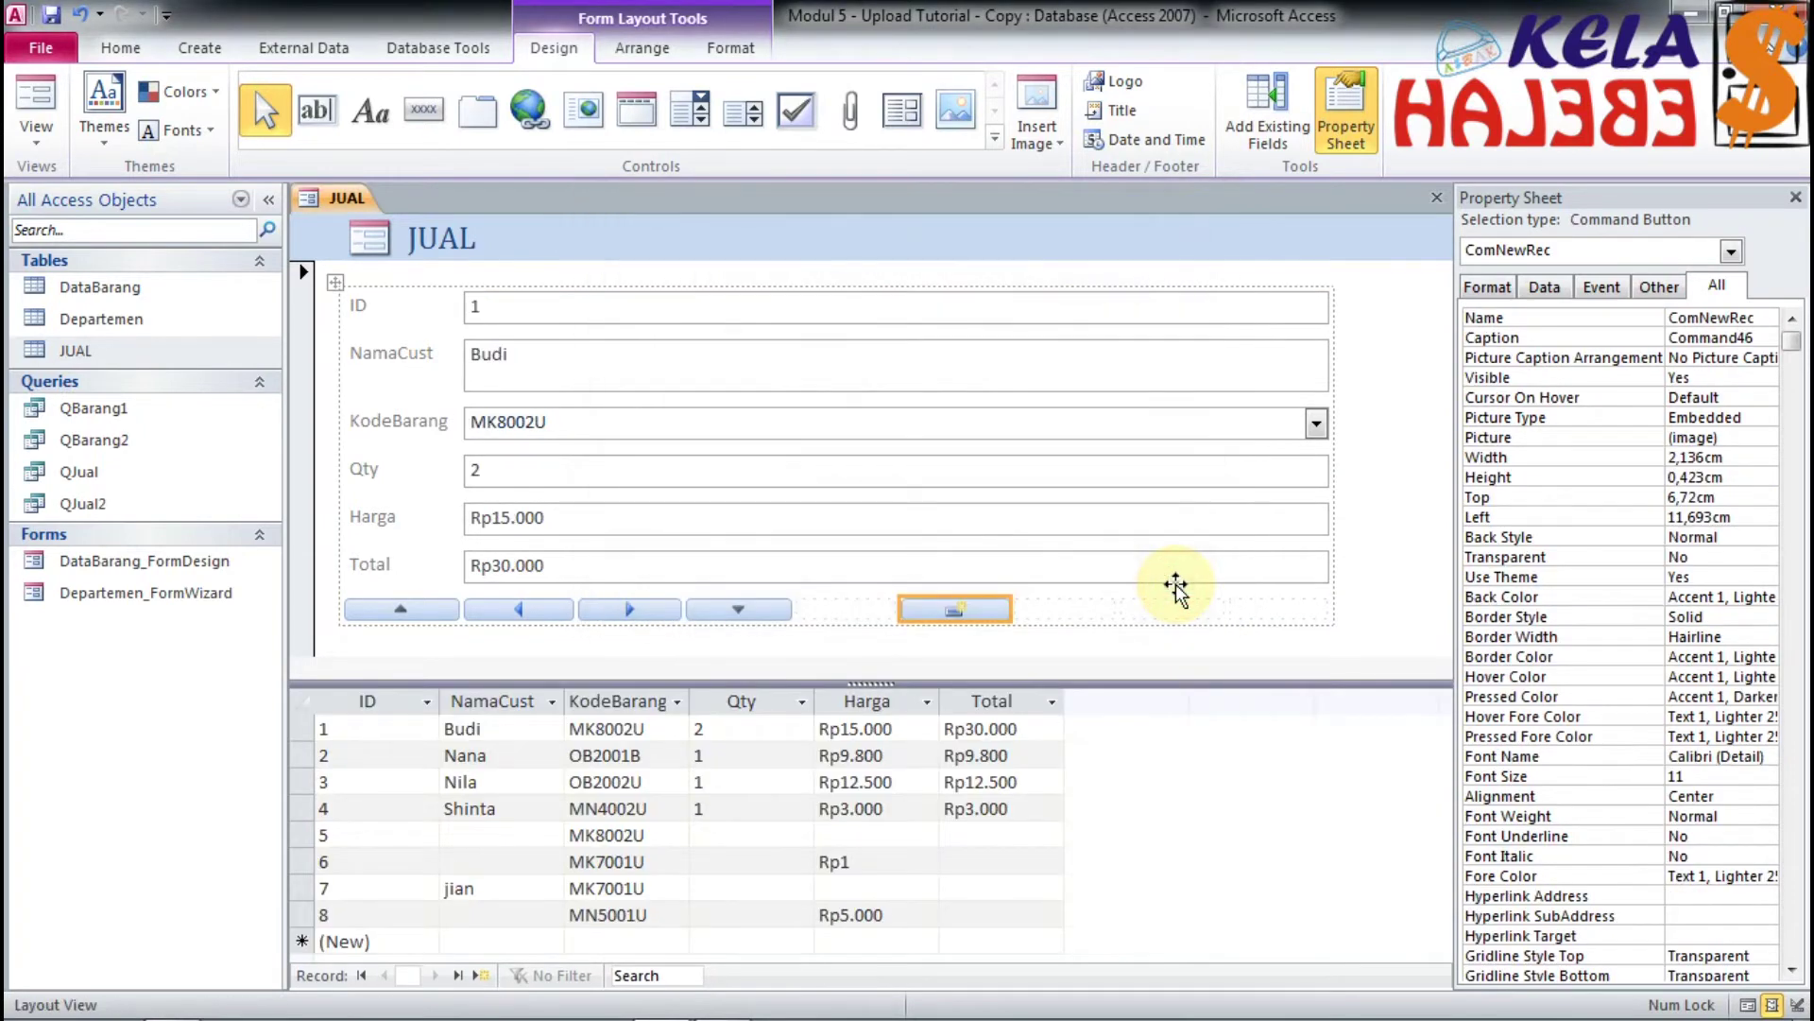
# Step: Insert a command button in the empty cell just after the new-record button, with the action Delete Record
pyautogui.click(1070, 611)
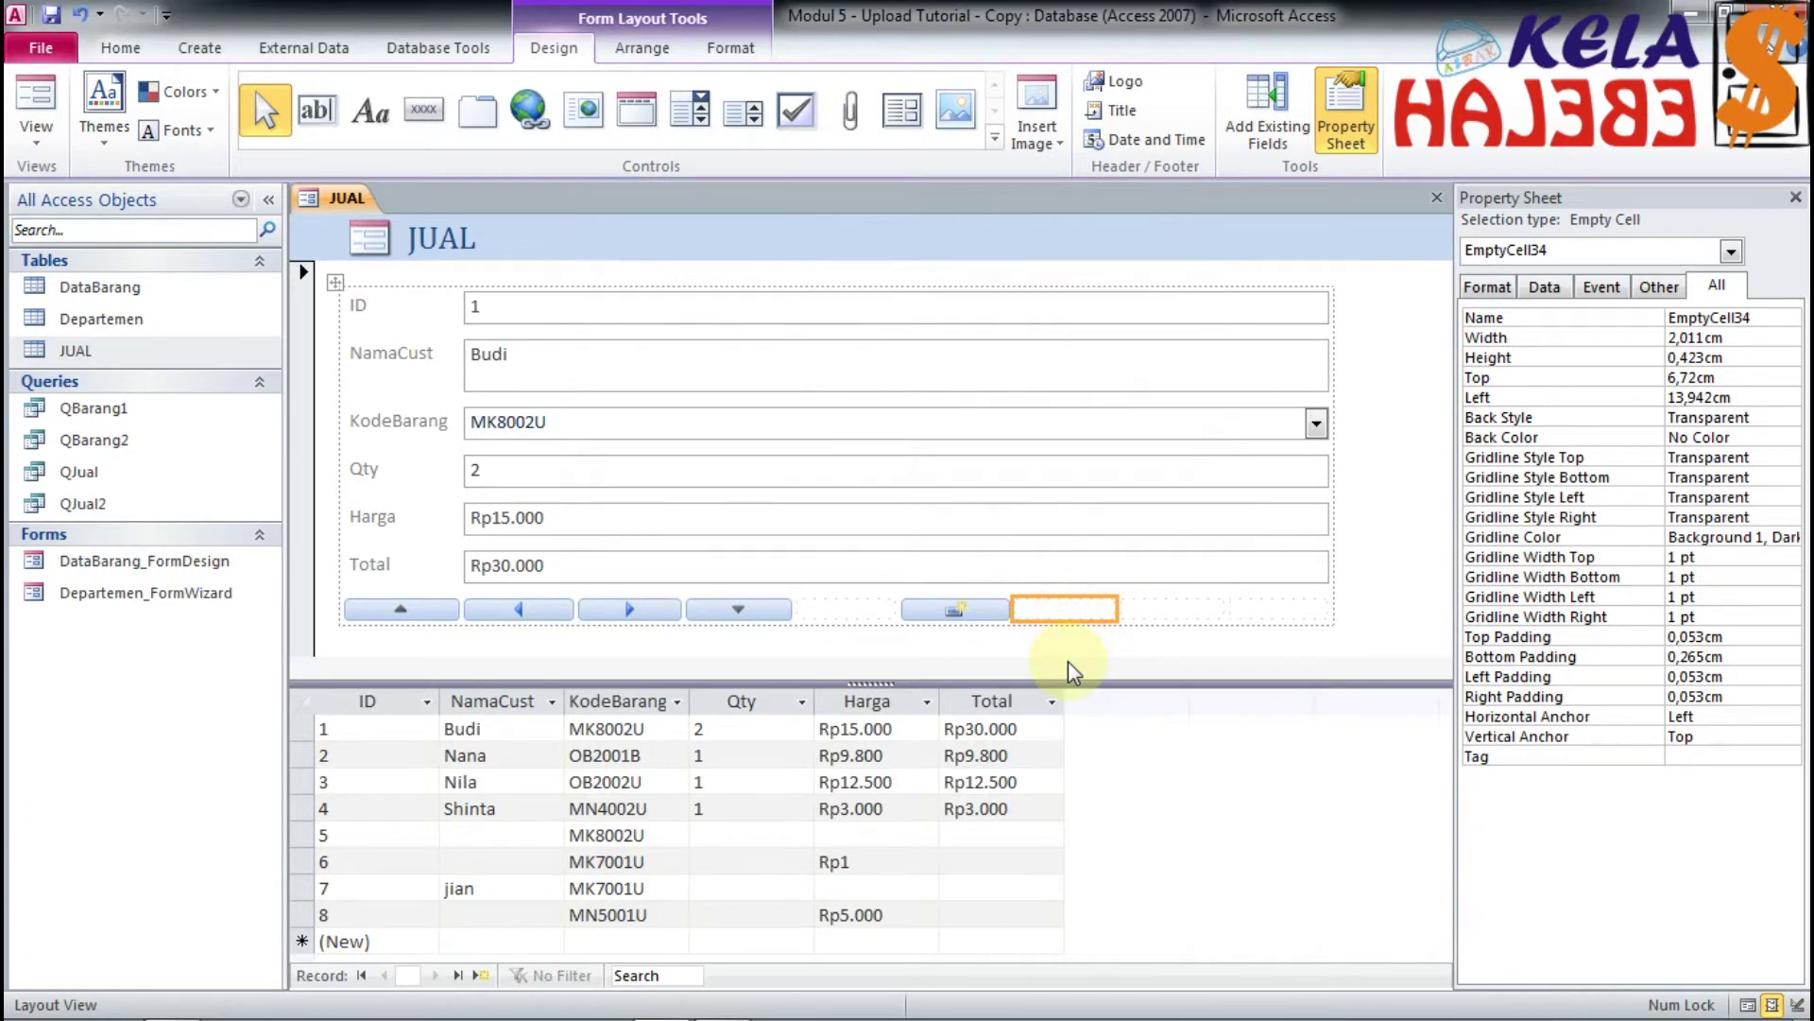
pyautogui.click(413, 113)
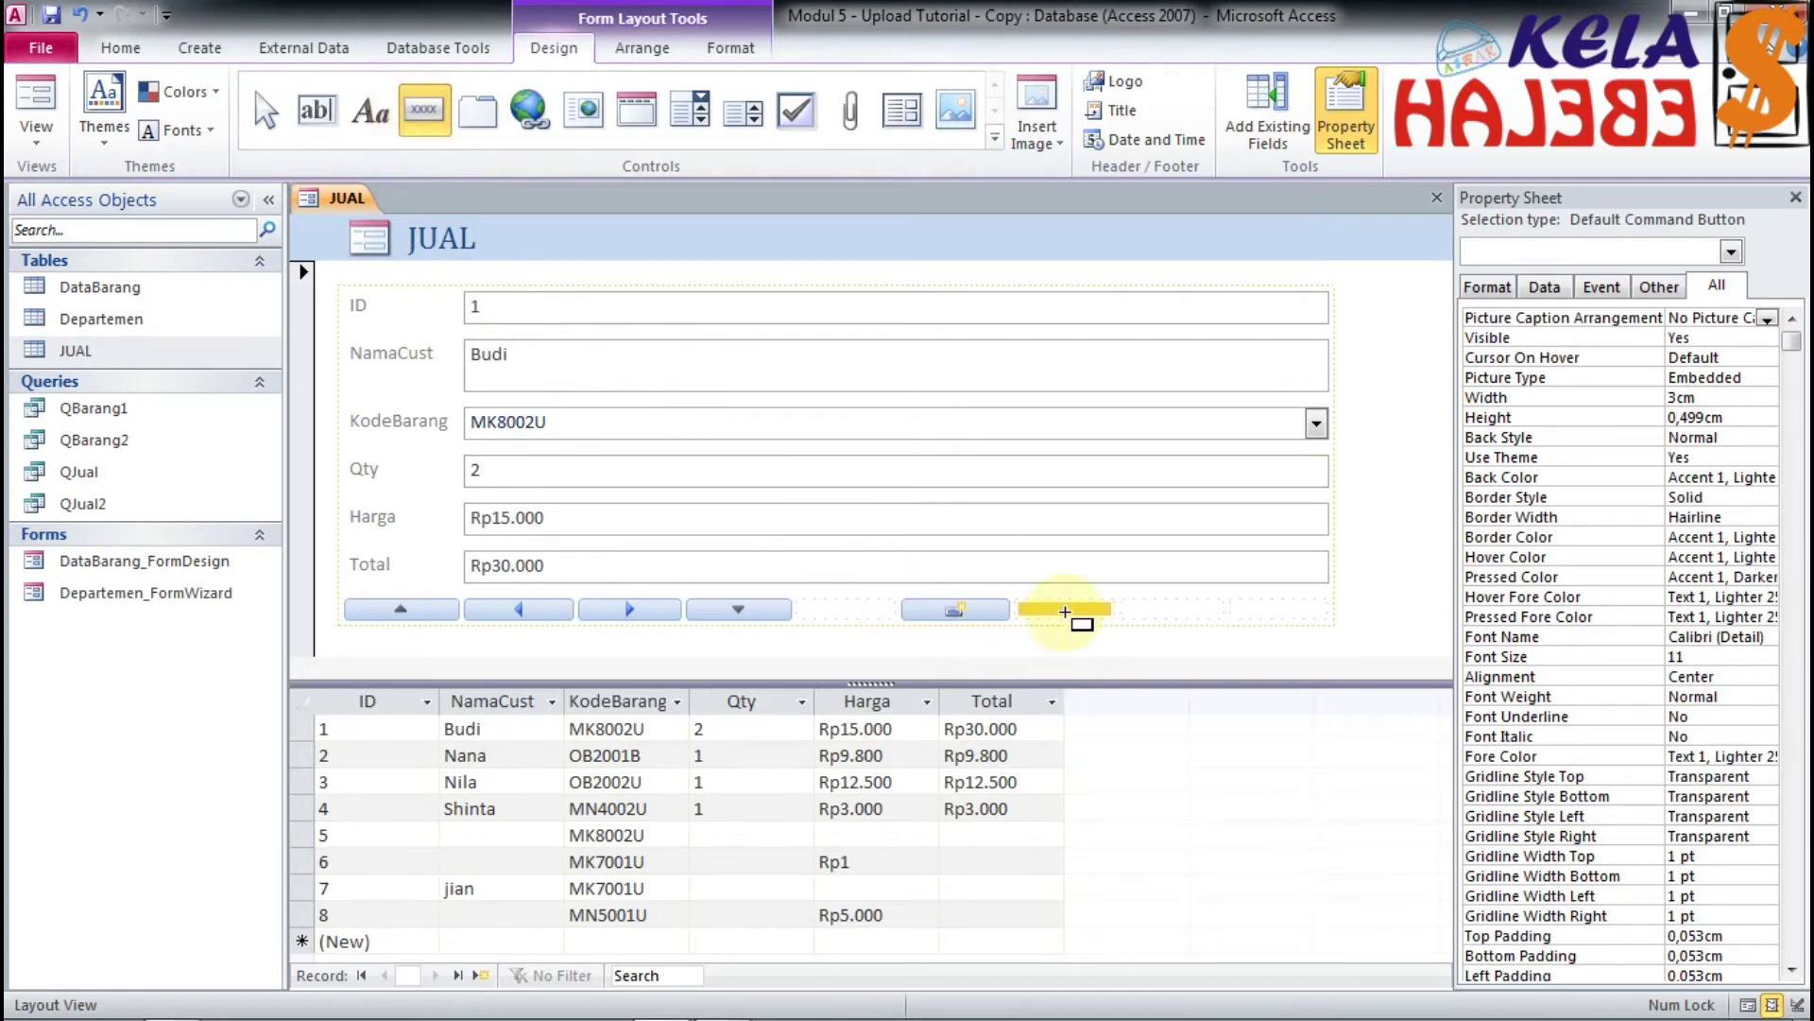
pyautogui.click(1066, 612)
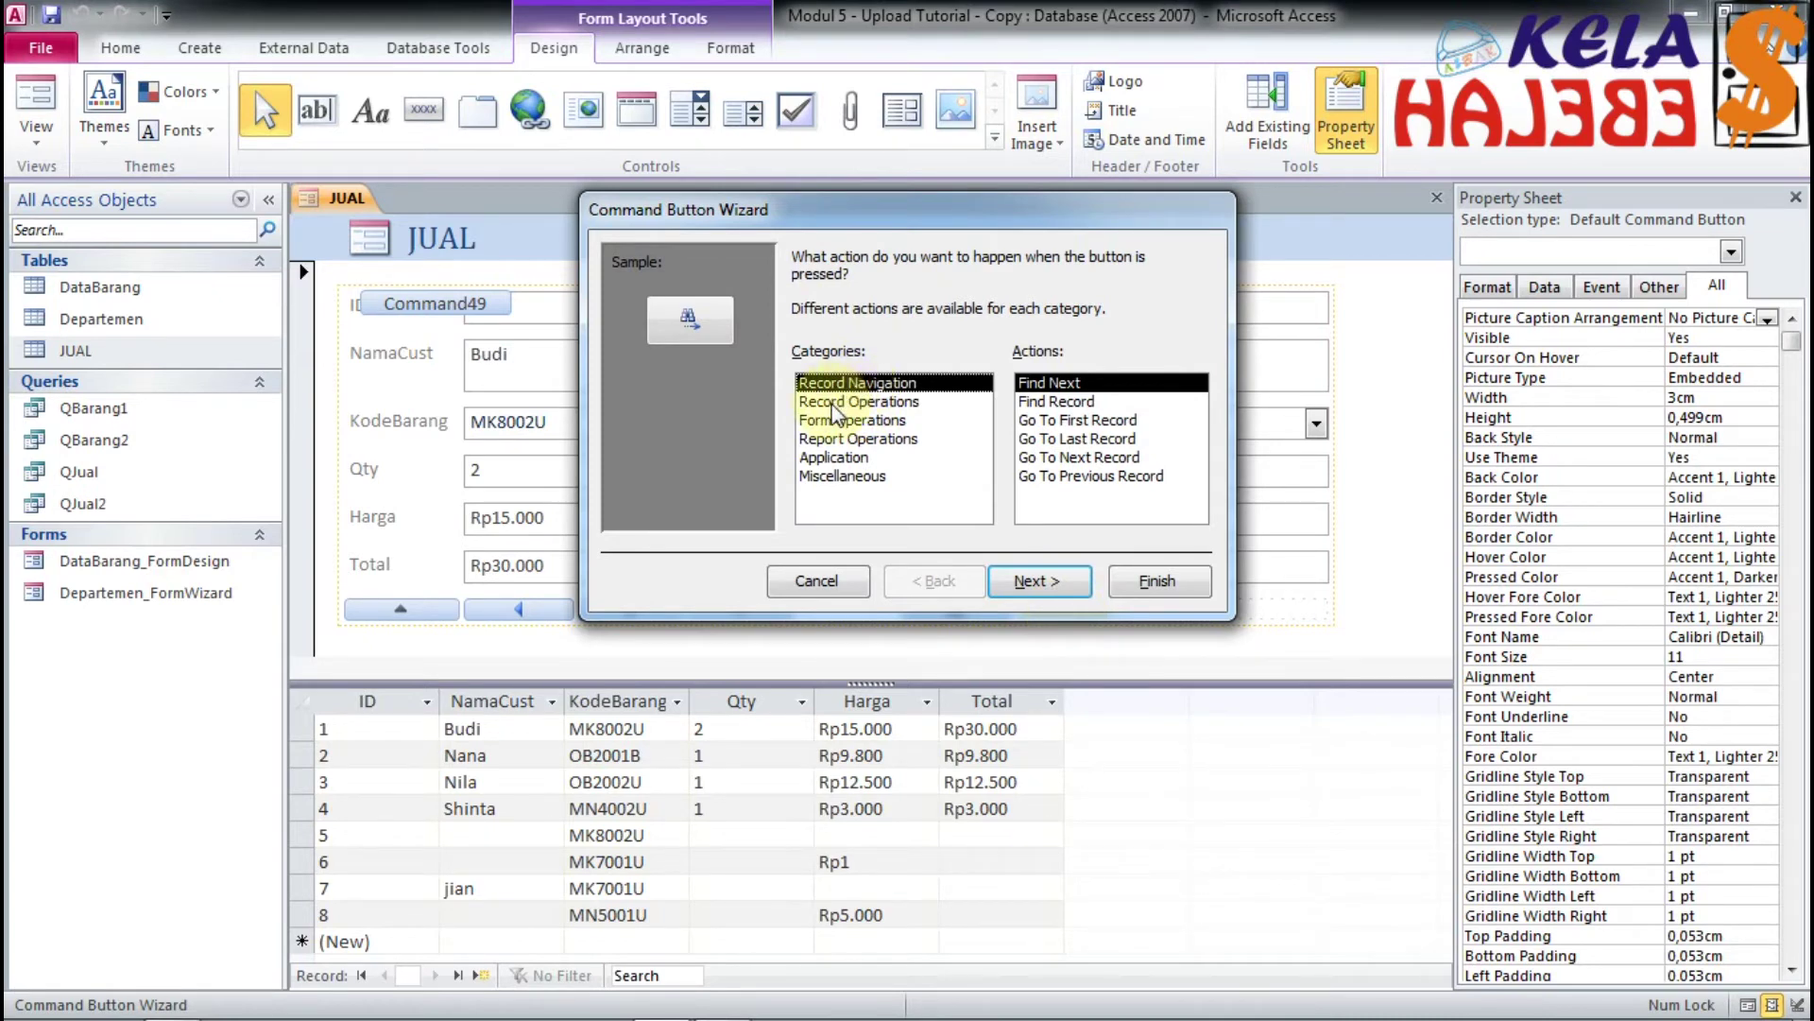
pyautogui.click(836, 401)
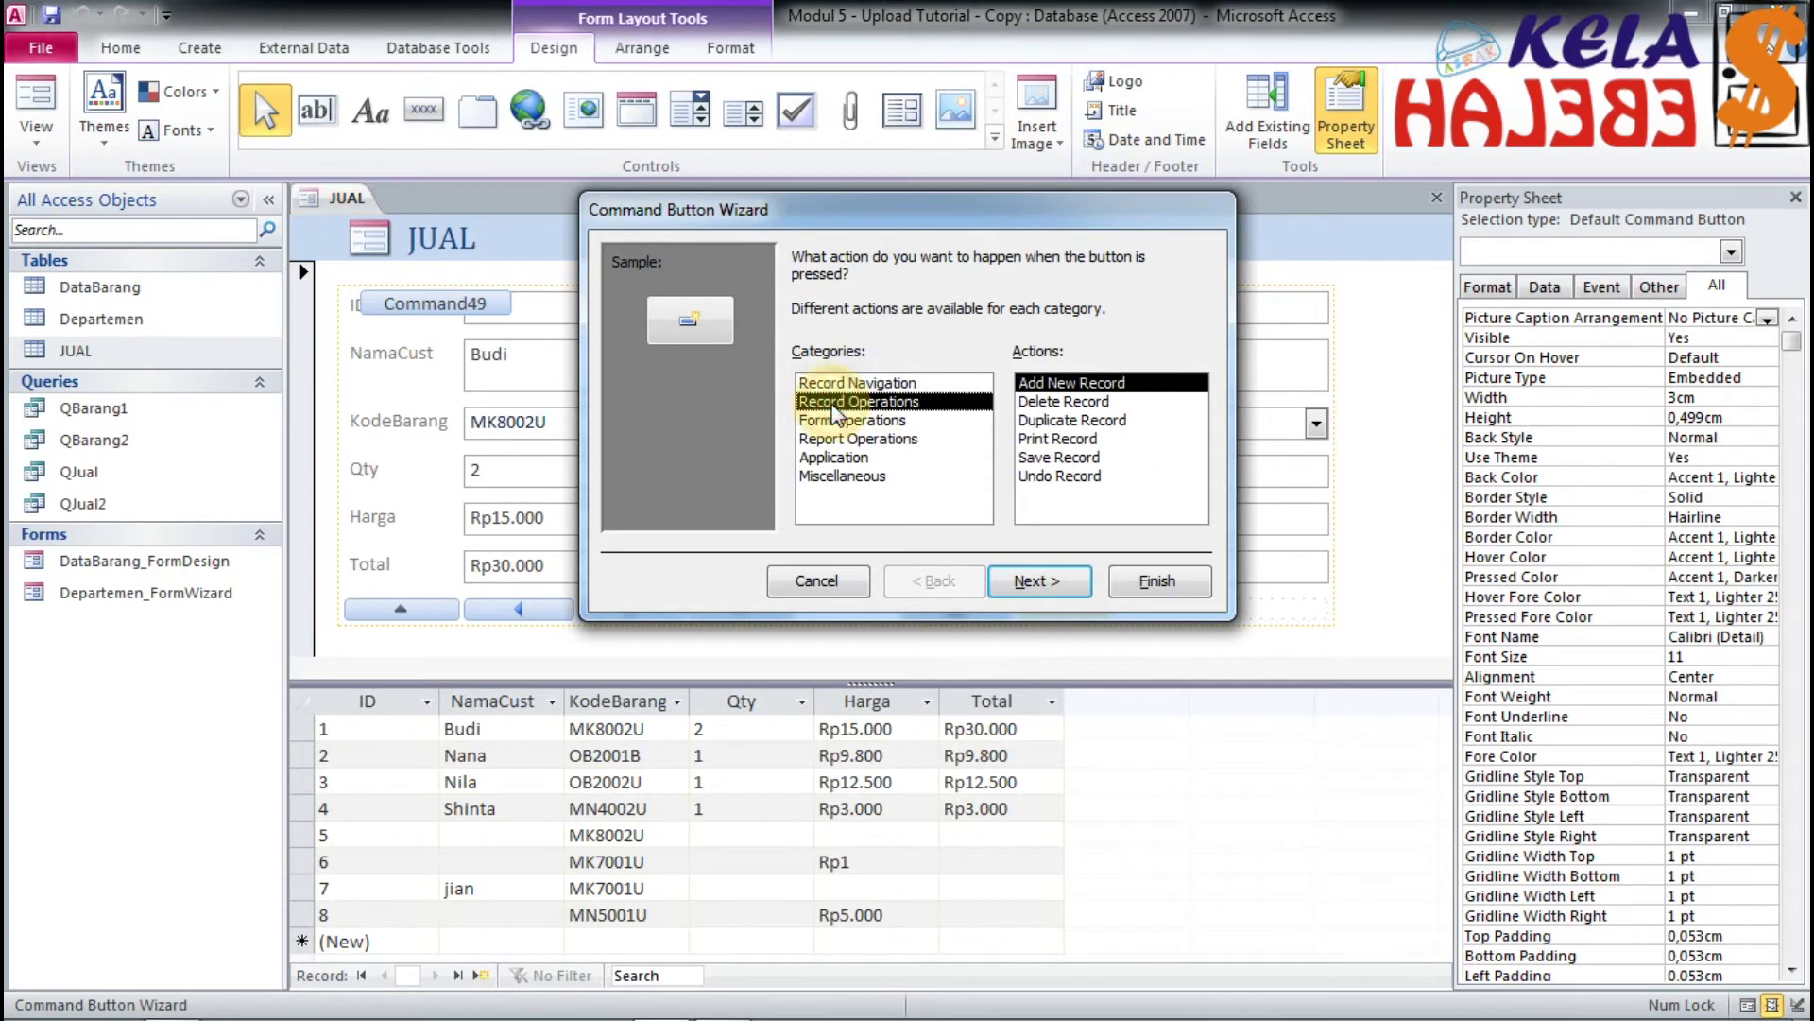
pyautogui.click(1090, 405)
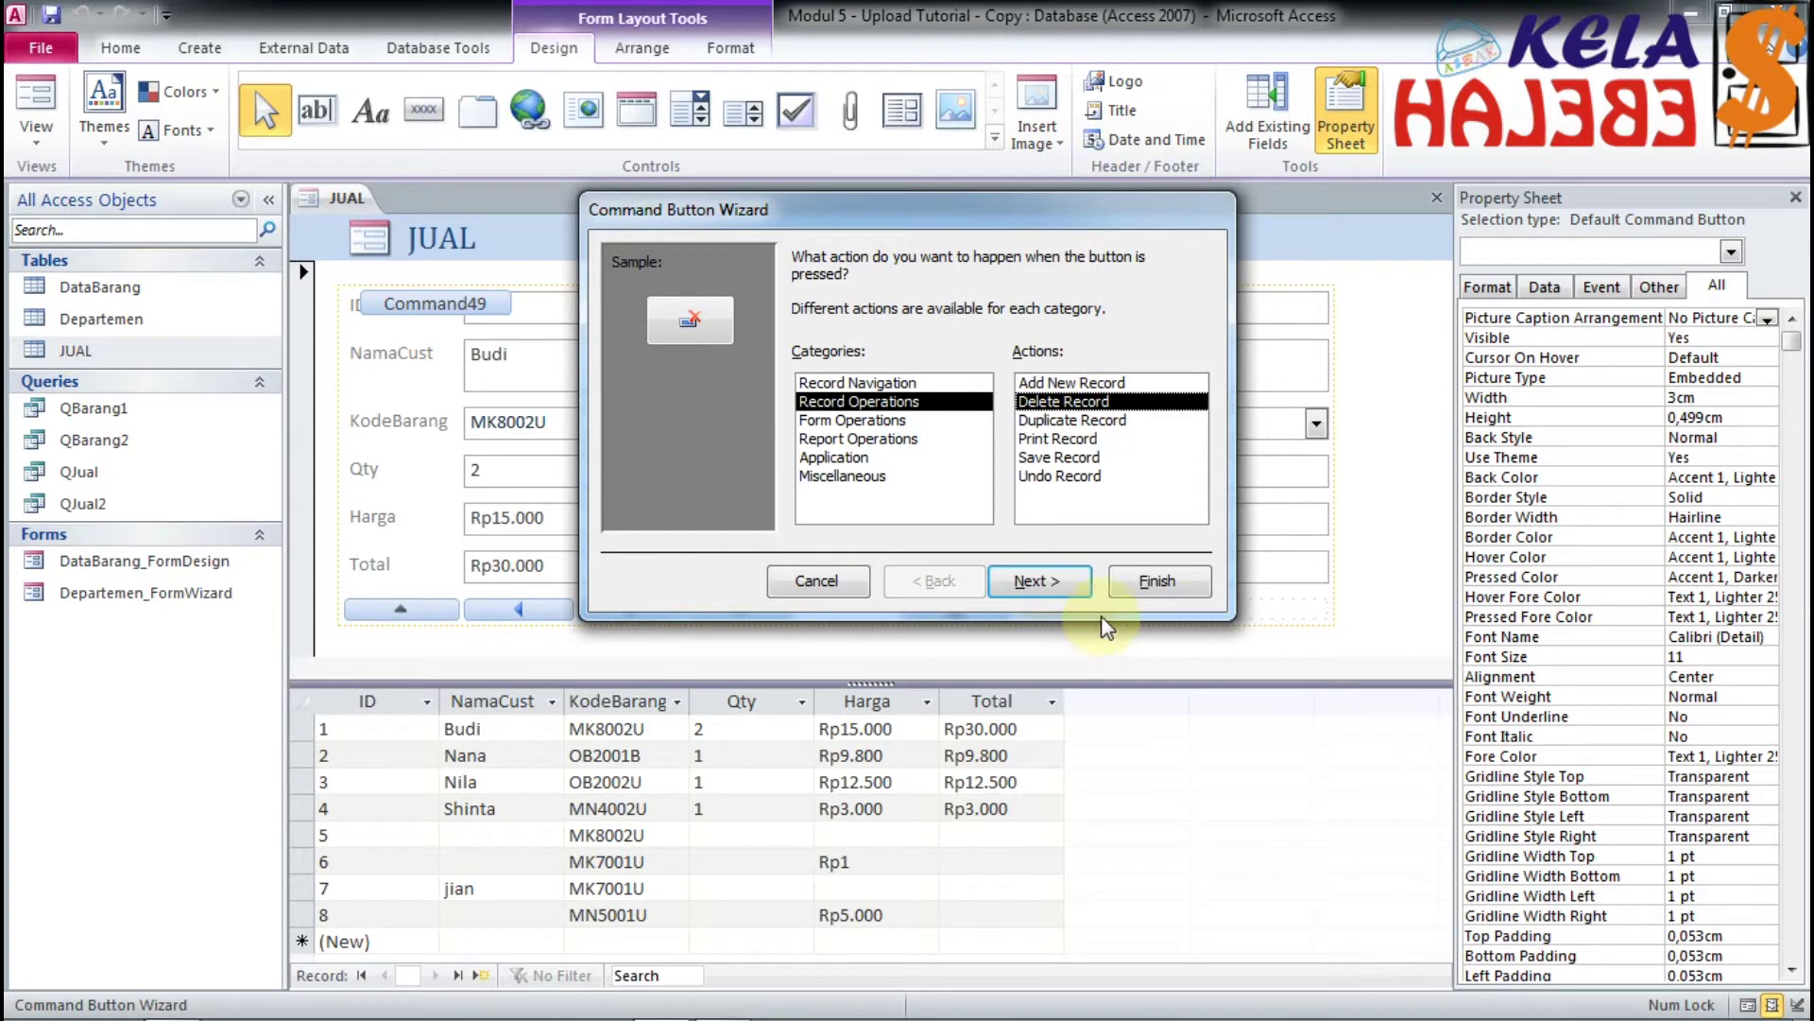
pyautogui.click(1035, 582)
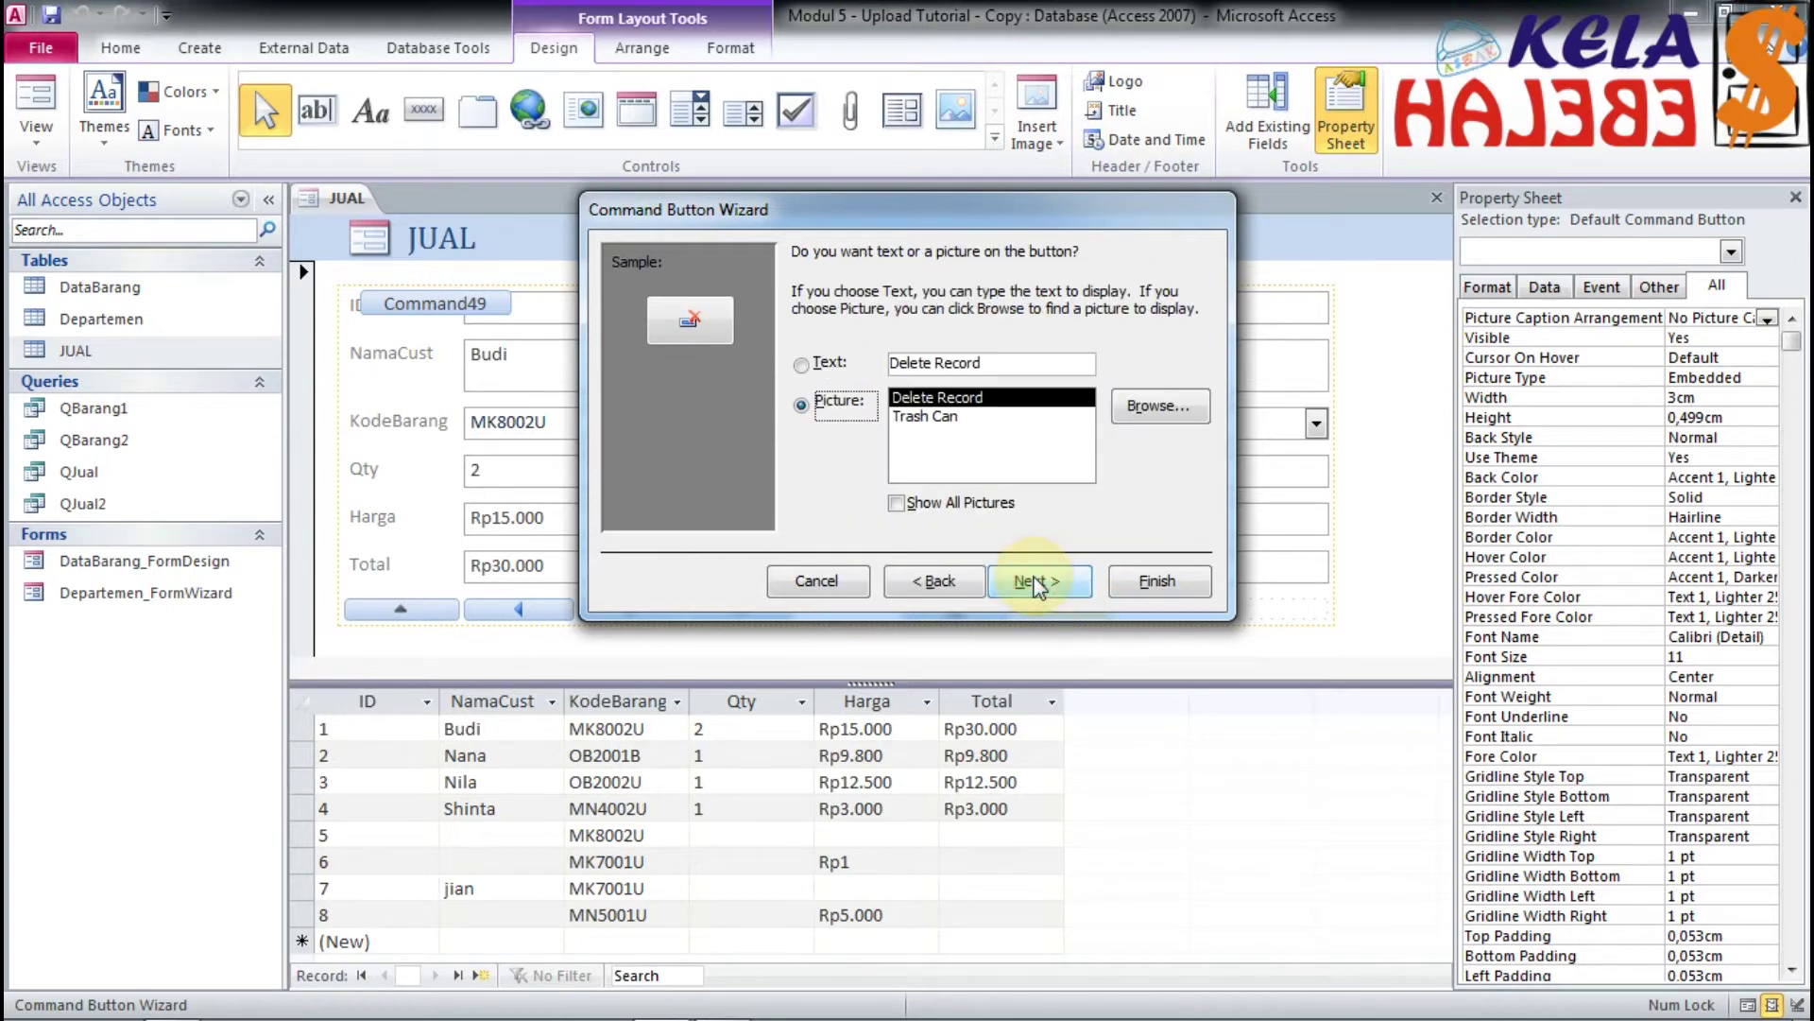
# Step: Compare the Trash Can picture, keep Delete Record for the button, and finish it with the name ComDelRec
pyautogui.click(926, 420)
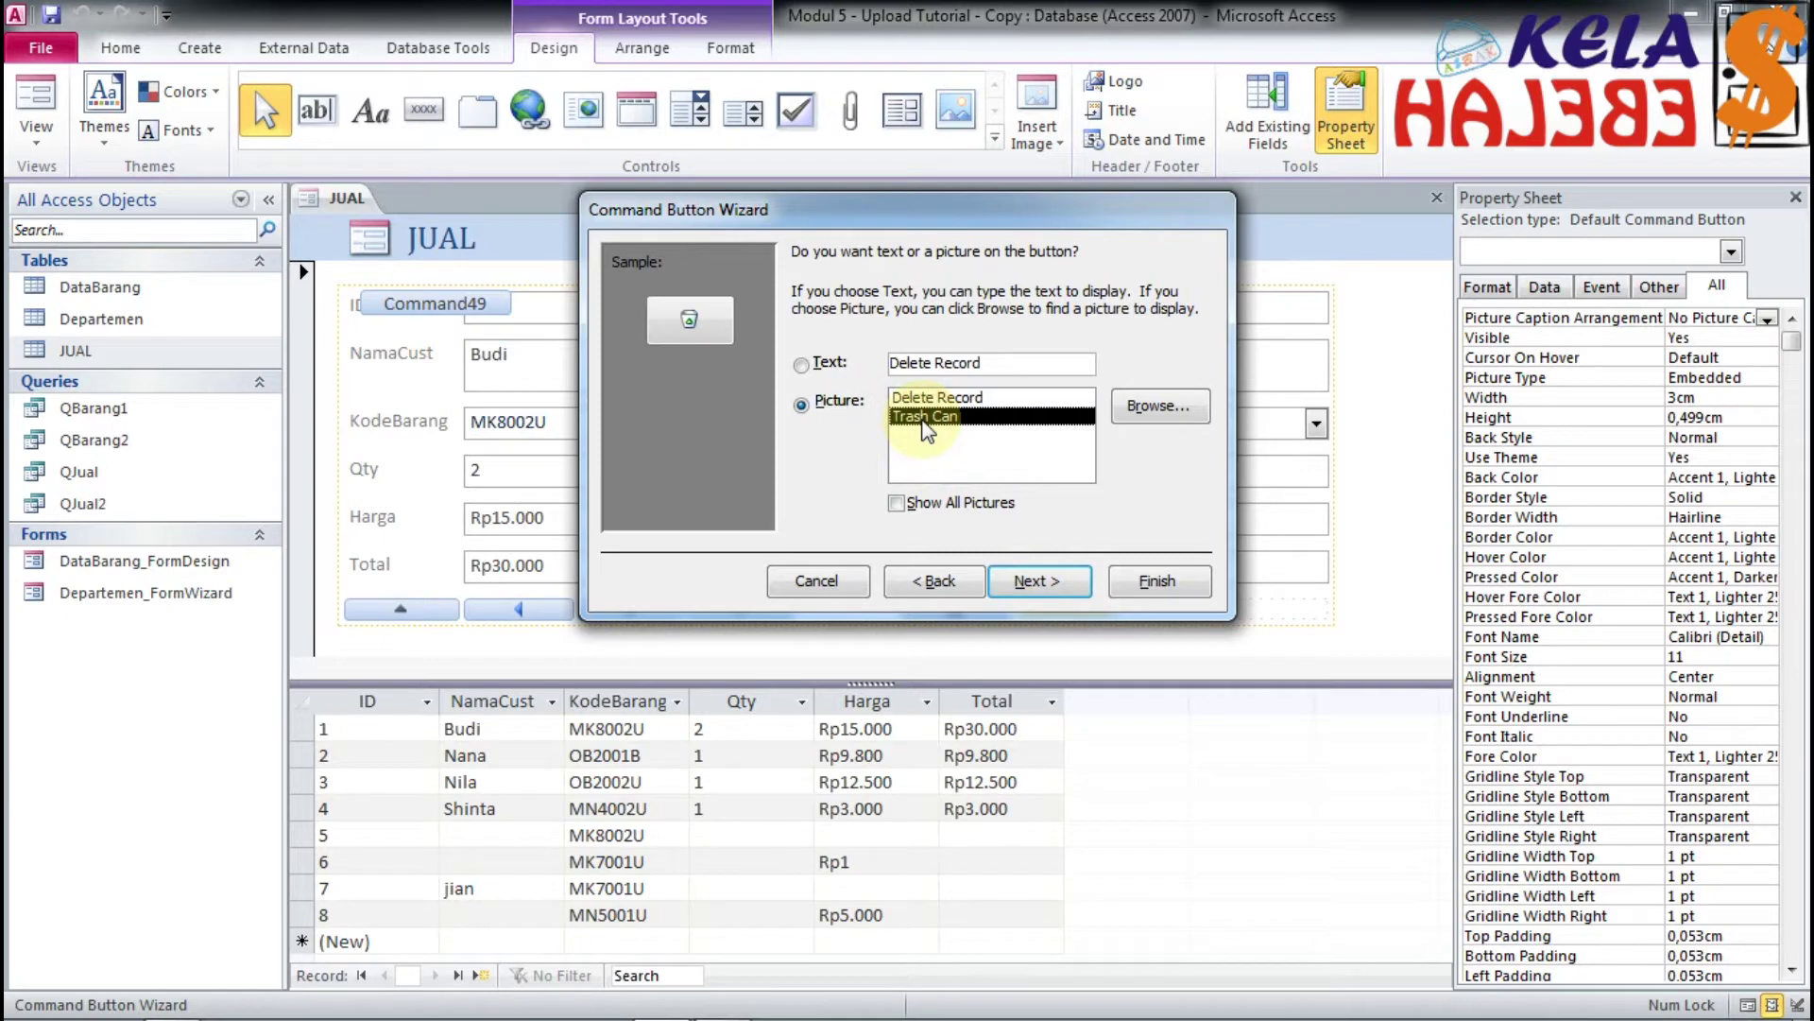
pyautogui.click(921, 399)
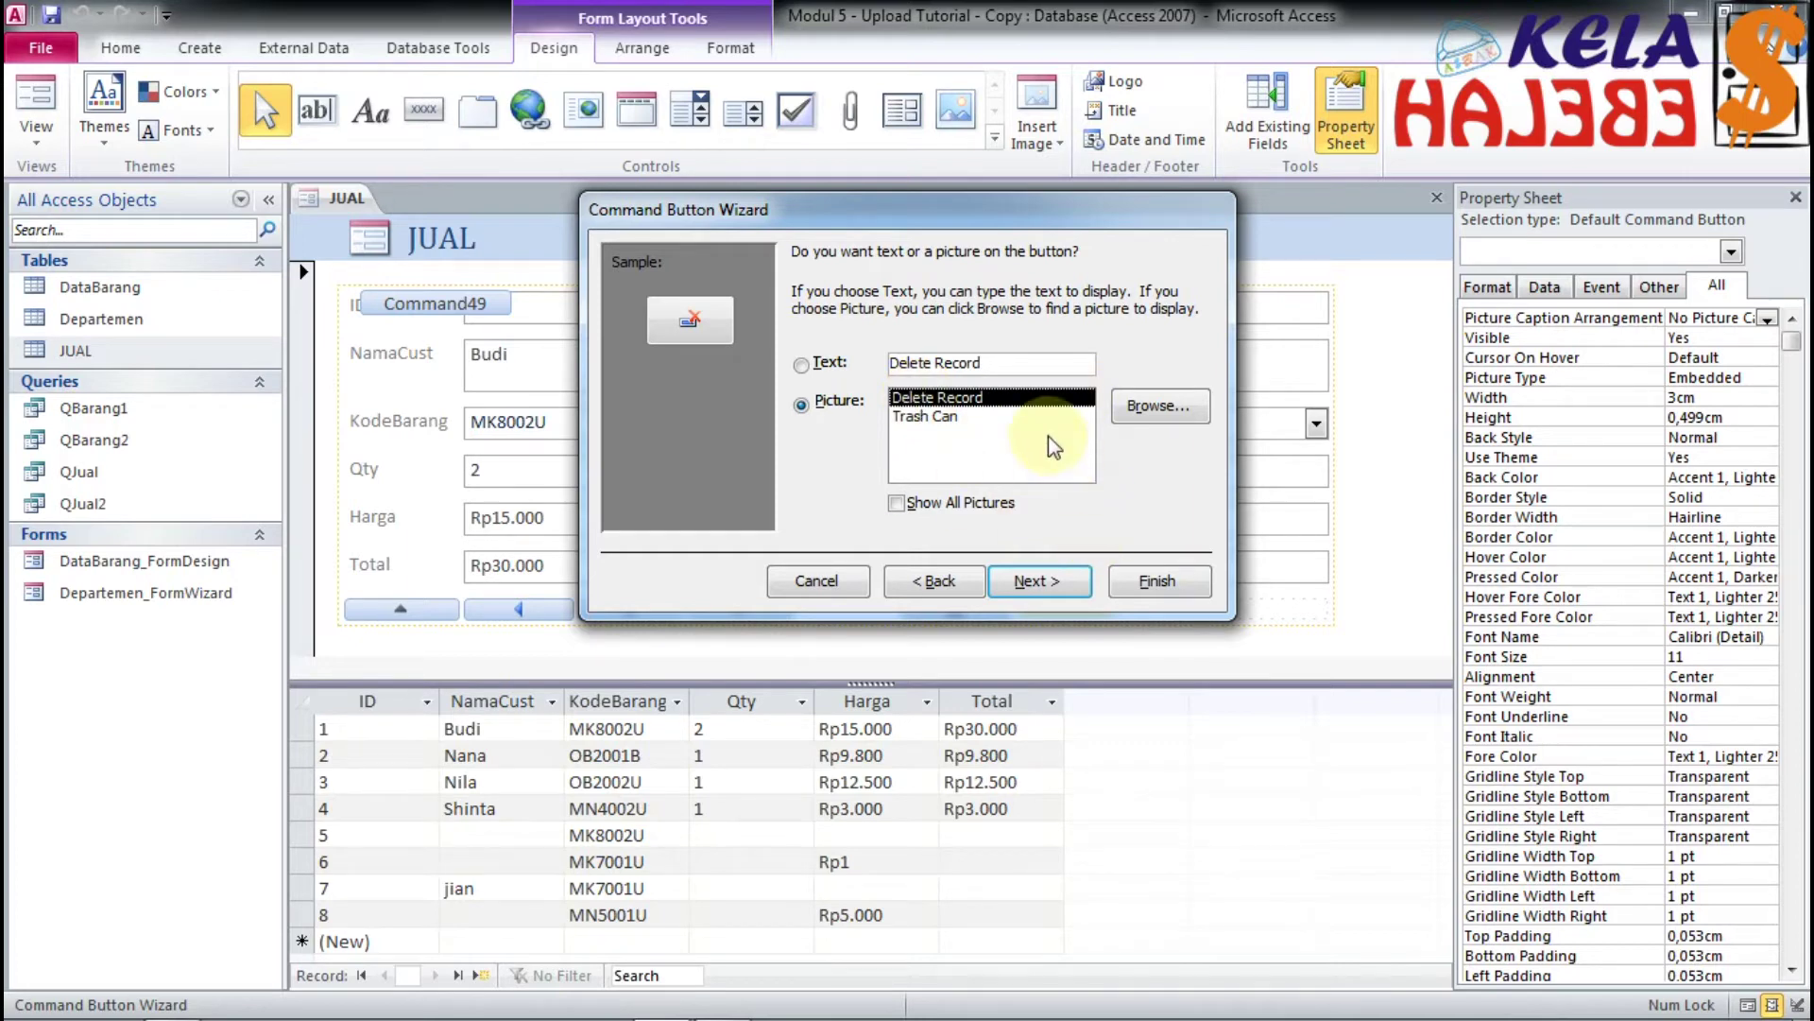
pyautogui.click(1056, 588)
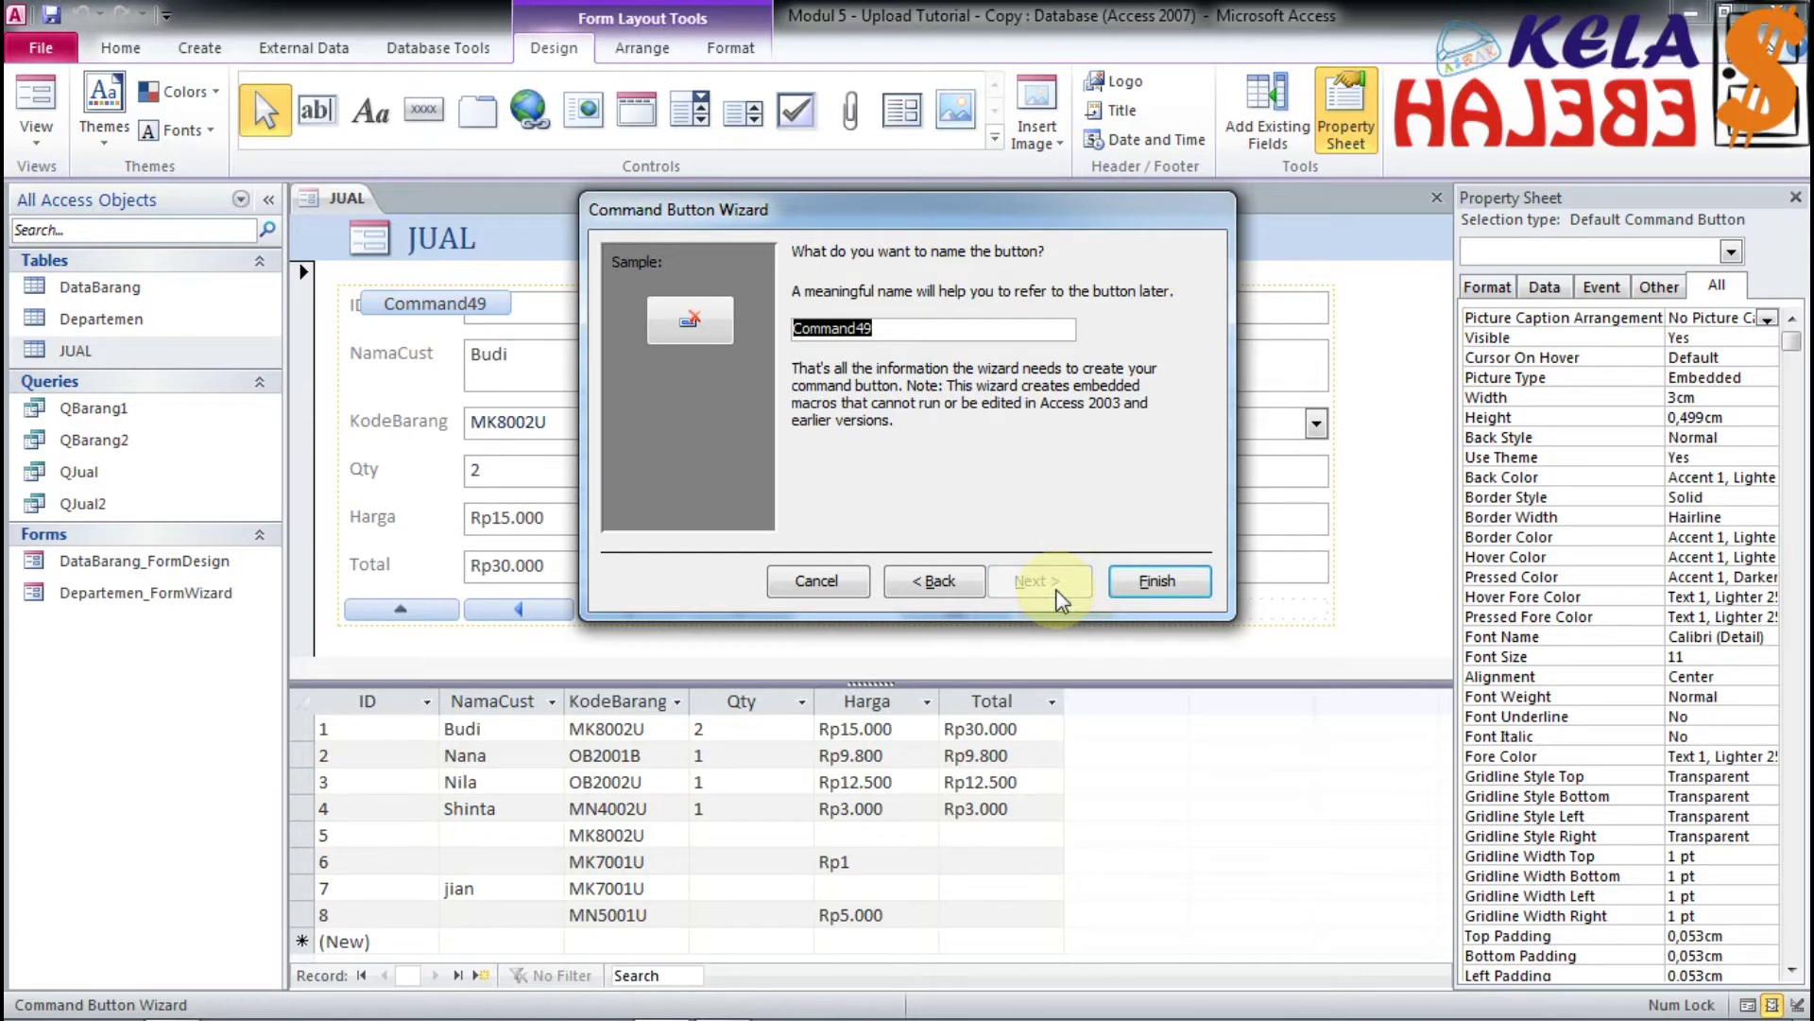
pyautogui.write('ComDelRec')
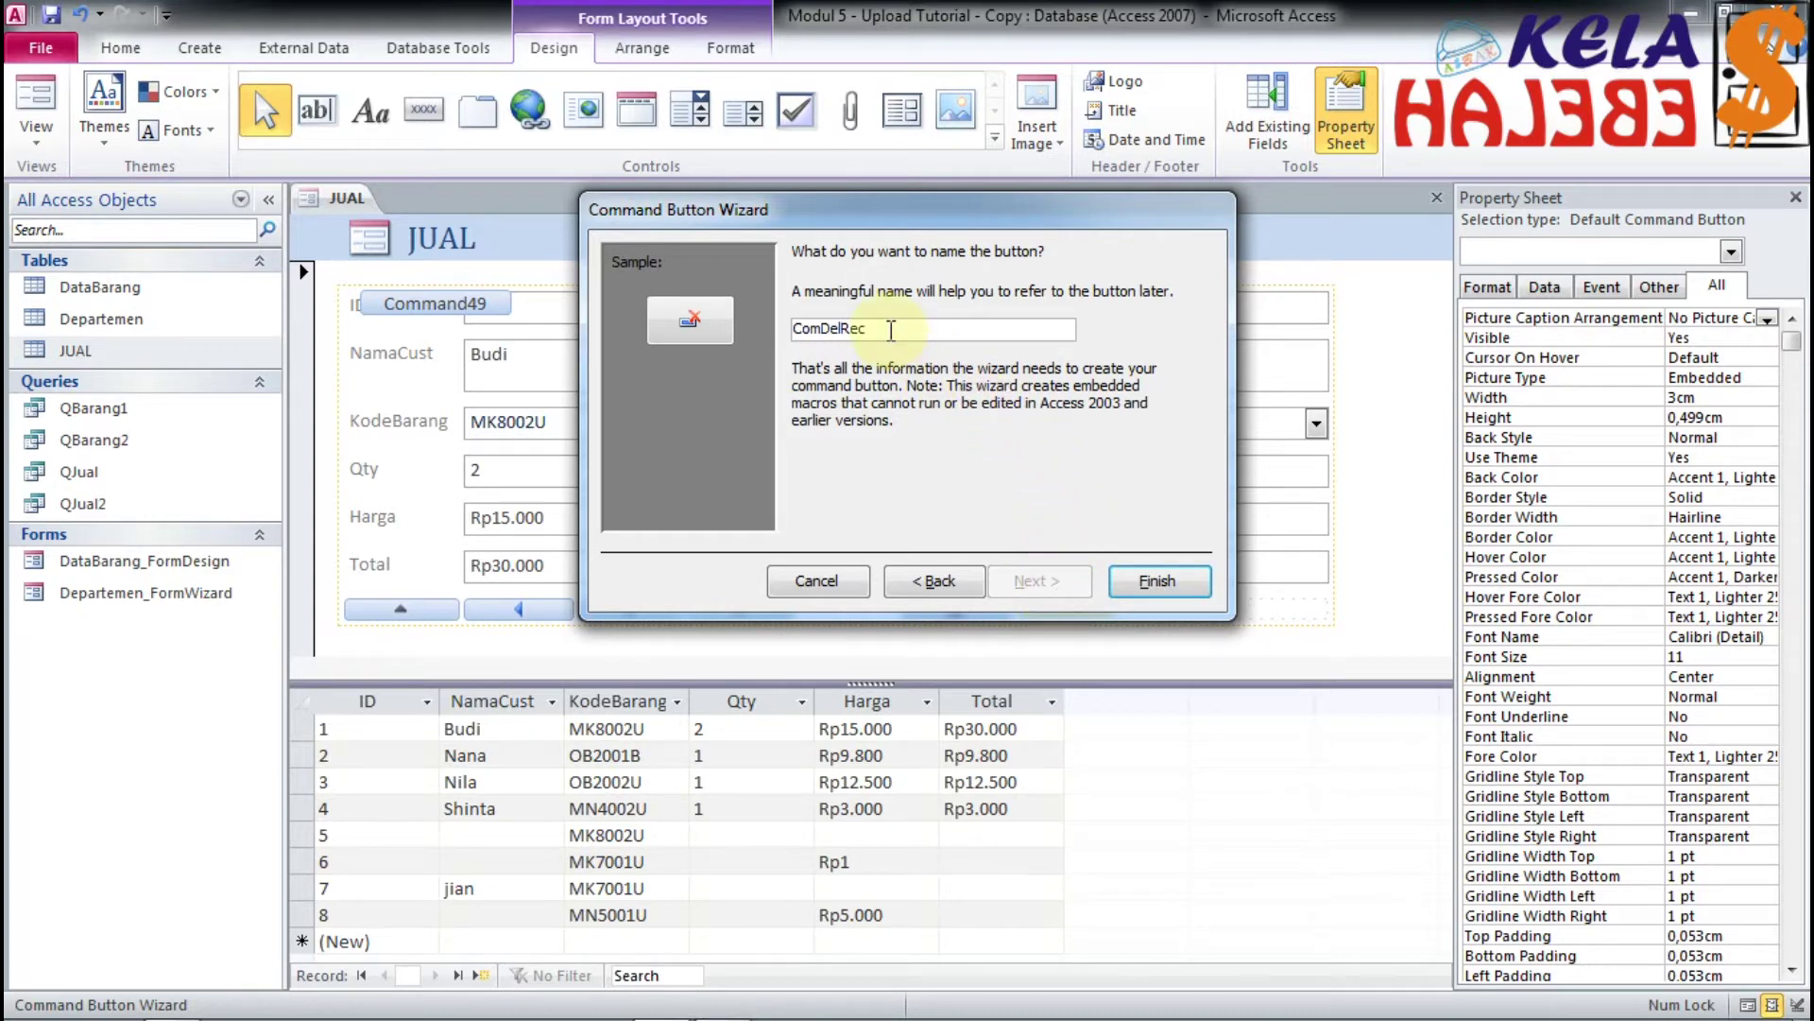
pyautogui.click(1184, 586)
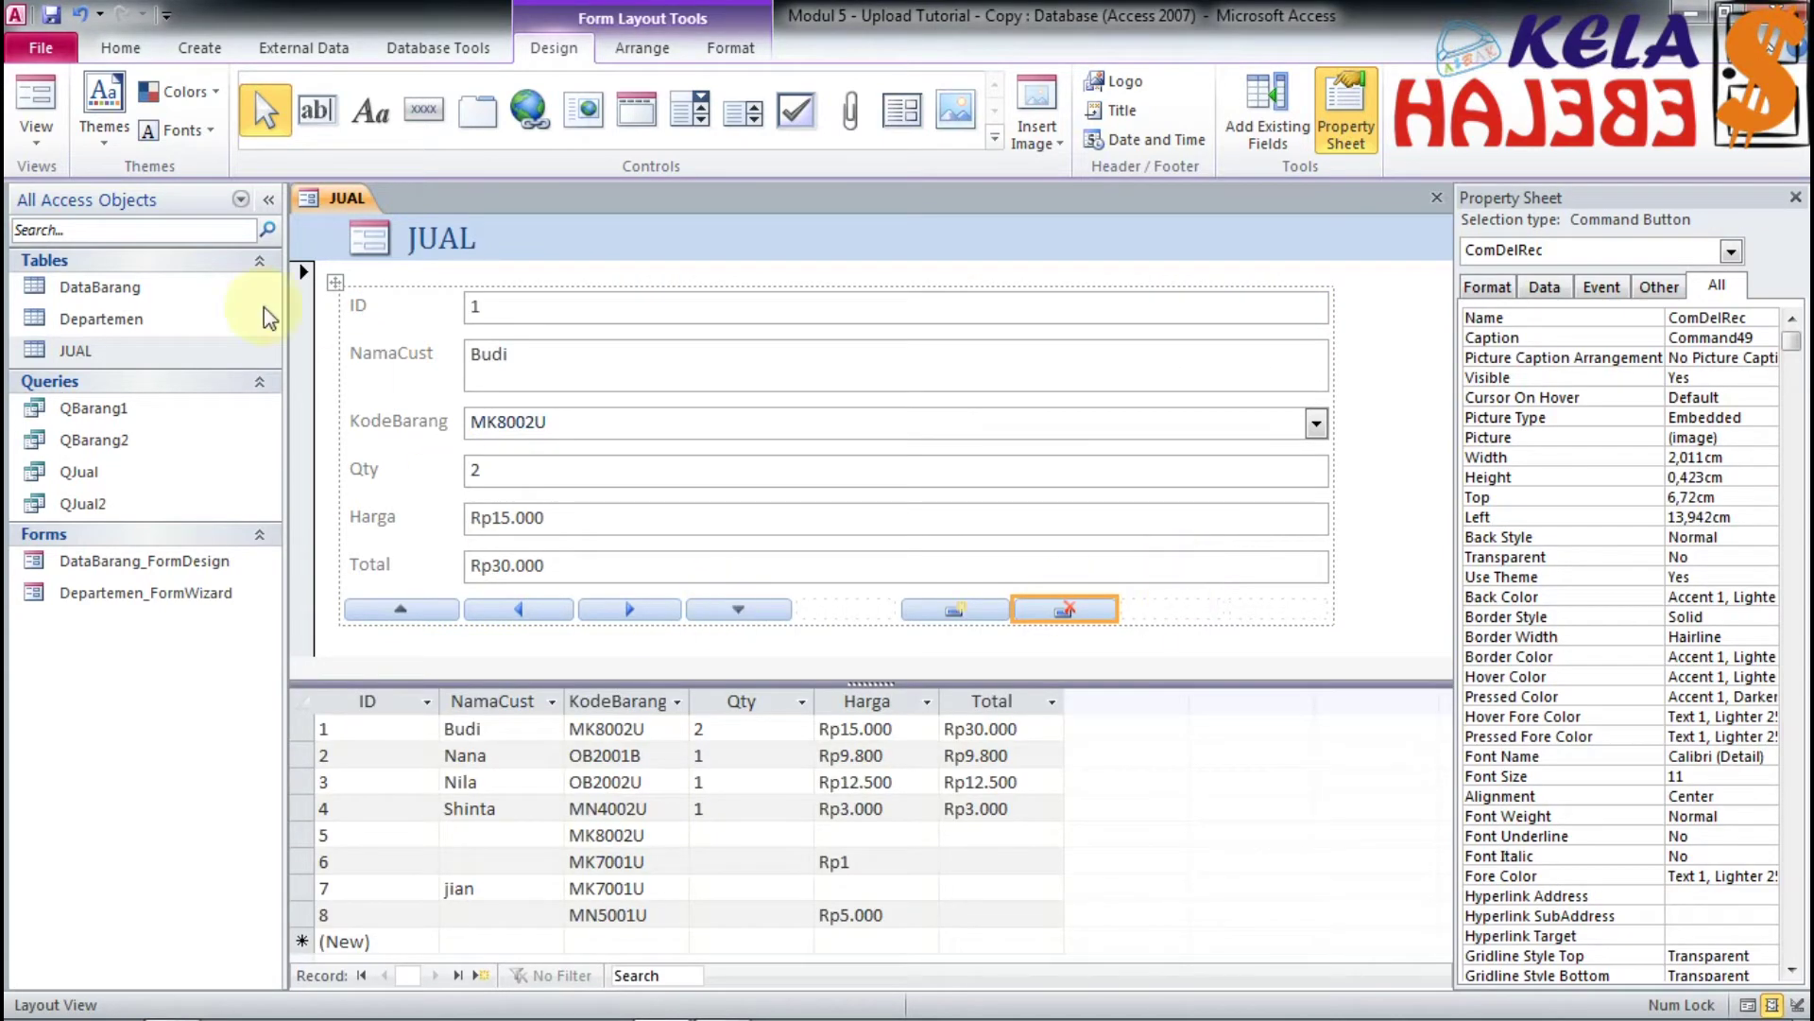
# Step: Switch the JUAL form to Form View and start a blank record with the new-record button
pyautogui.click(34, 147)
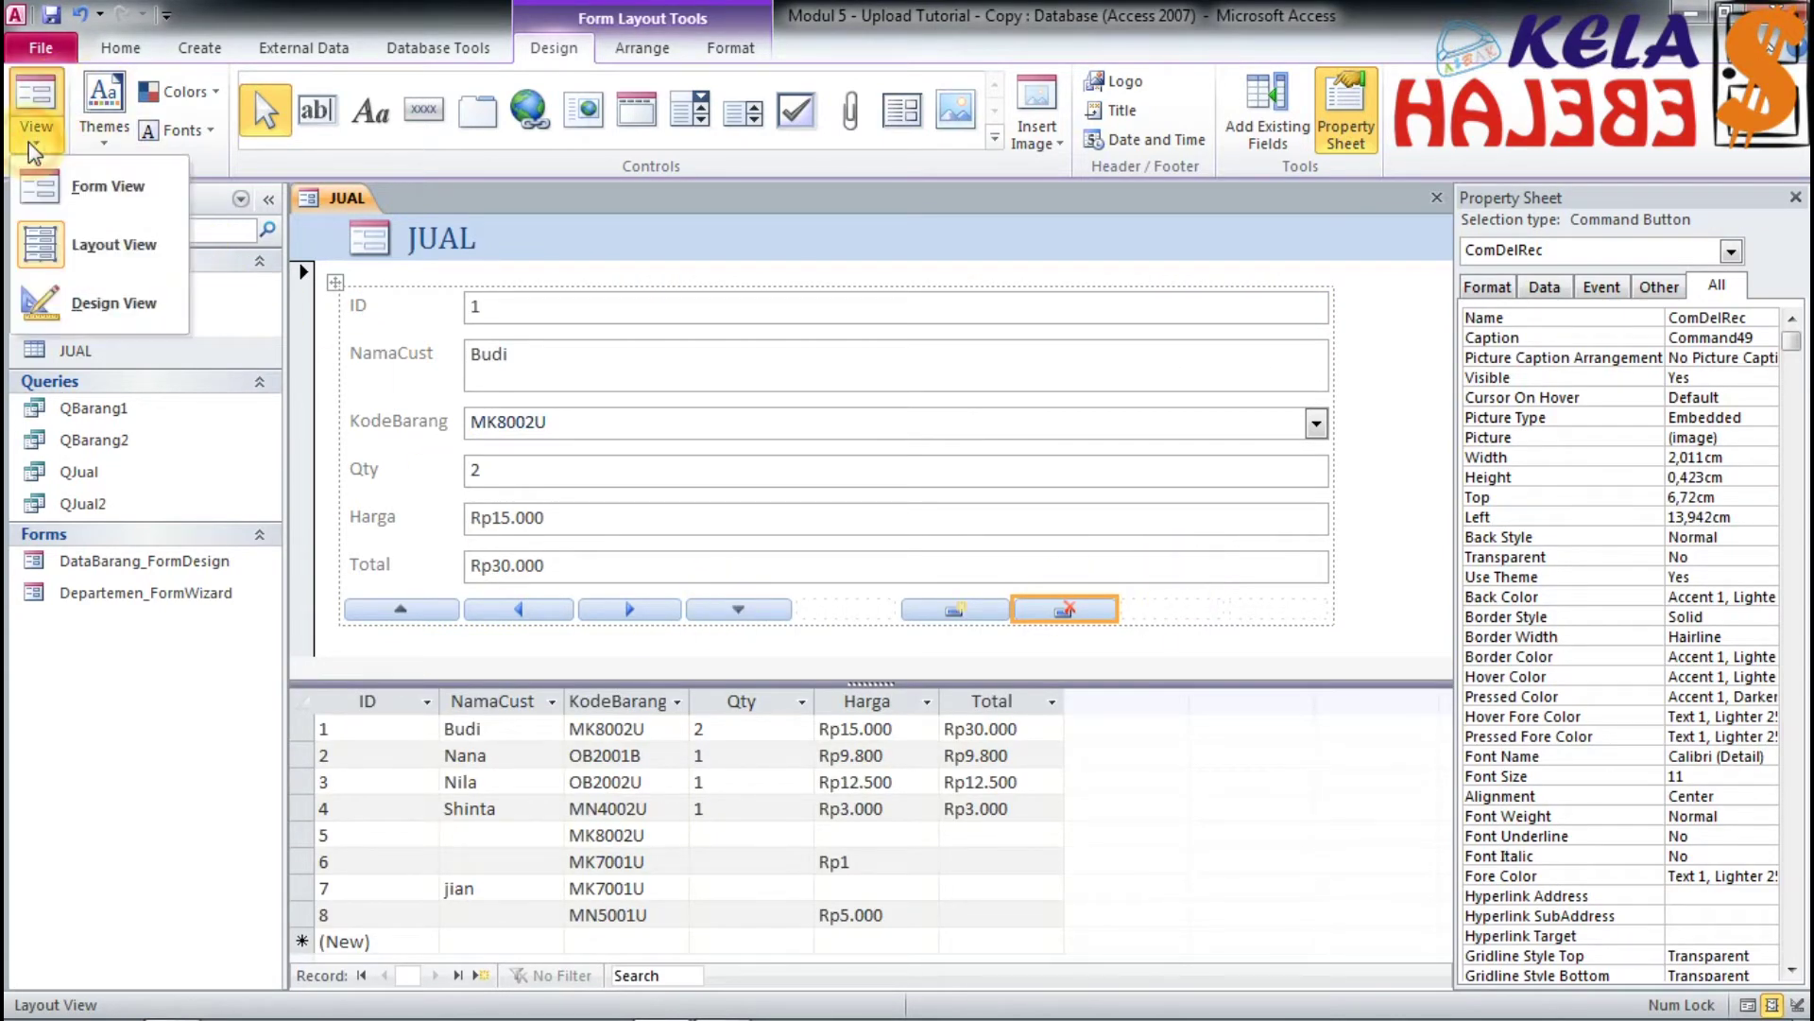
pyautogui.click(54, 189)
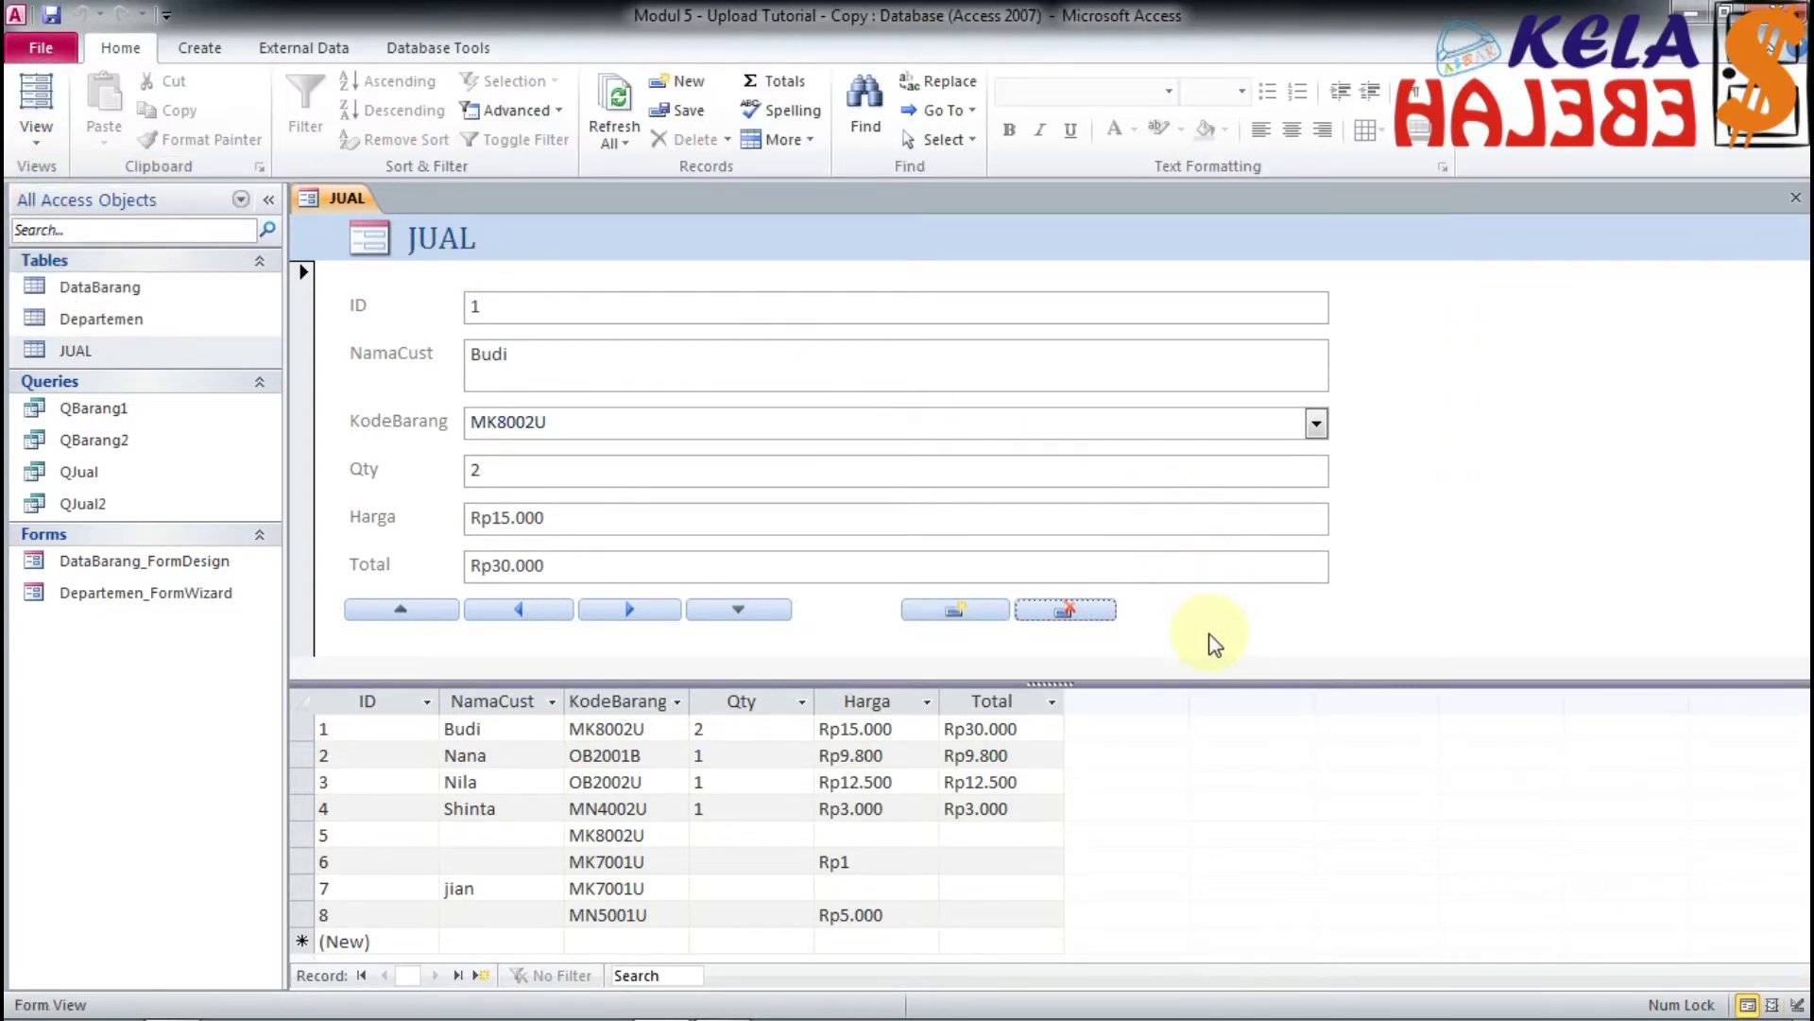
pyautogui.click(922, 616)
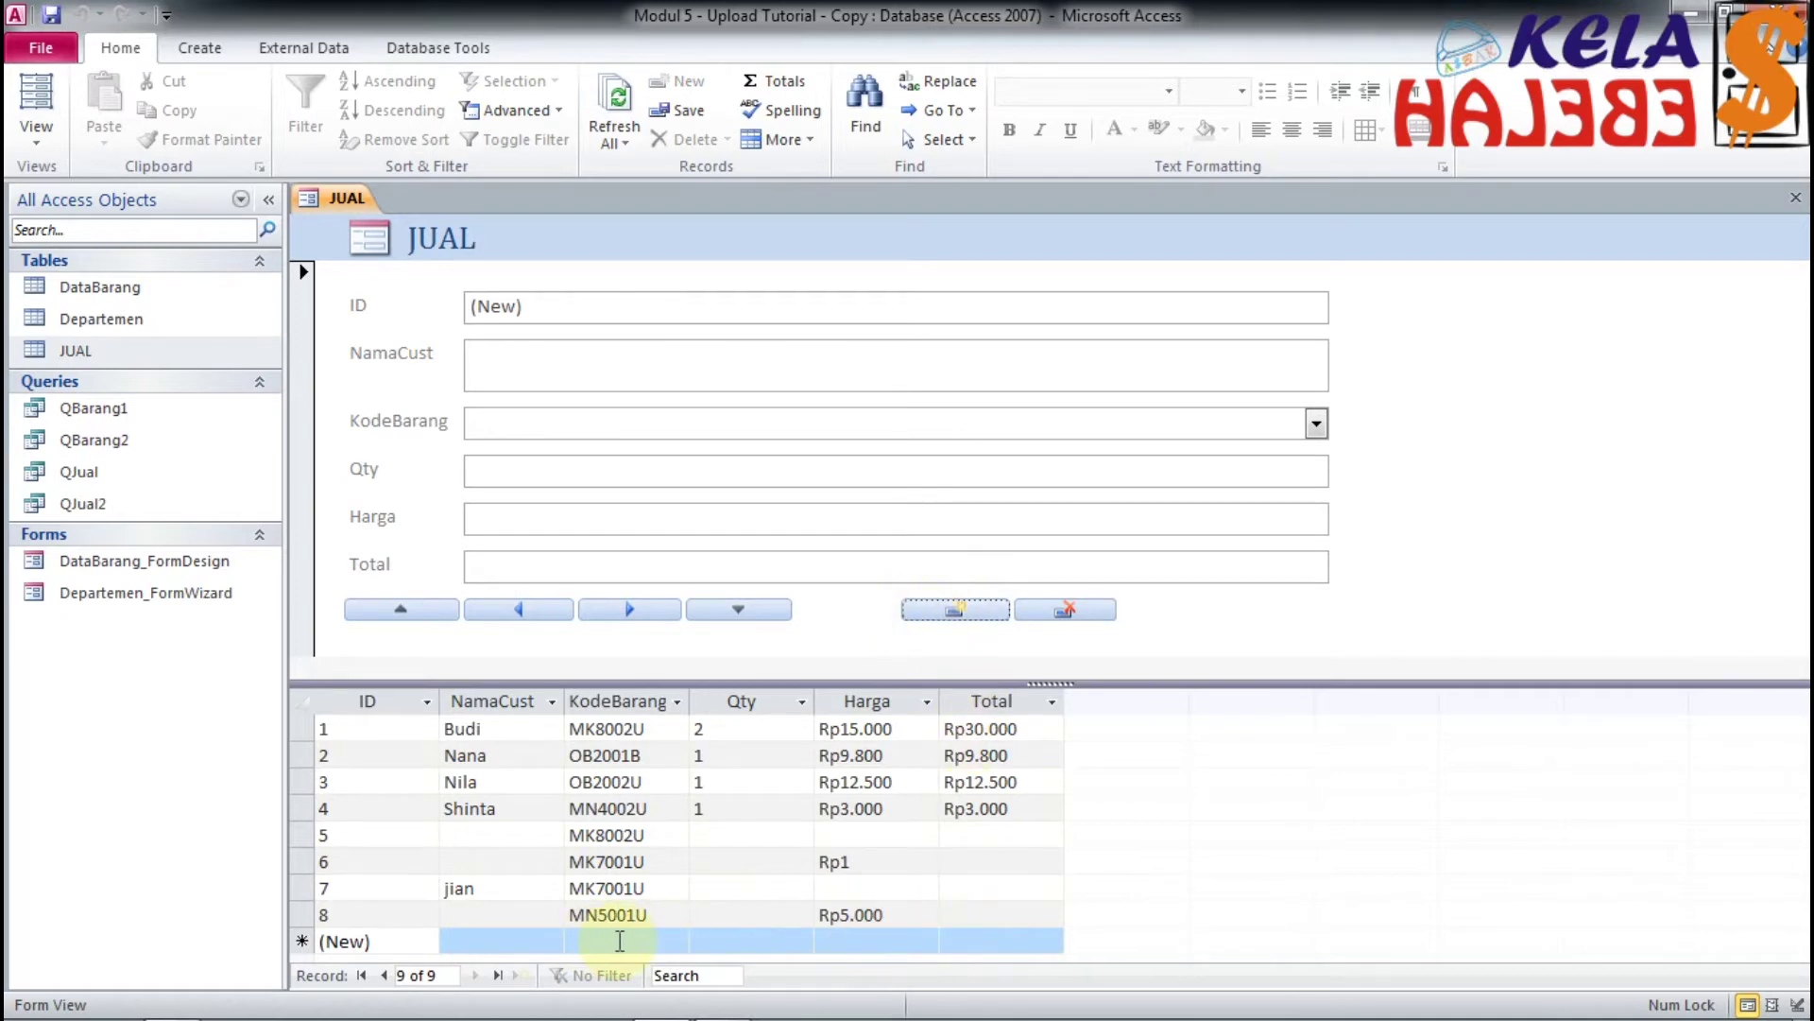
# Step: Fill the blank JUAL record with the customer's name, KodeBarang OB2001B and Qty 1
pyautogui.click(493, 351)
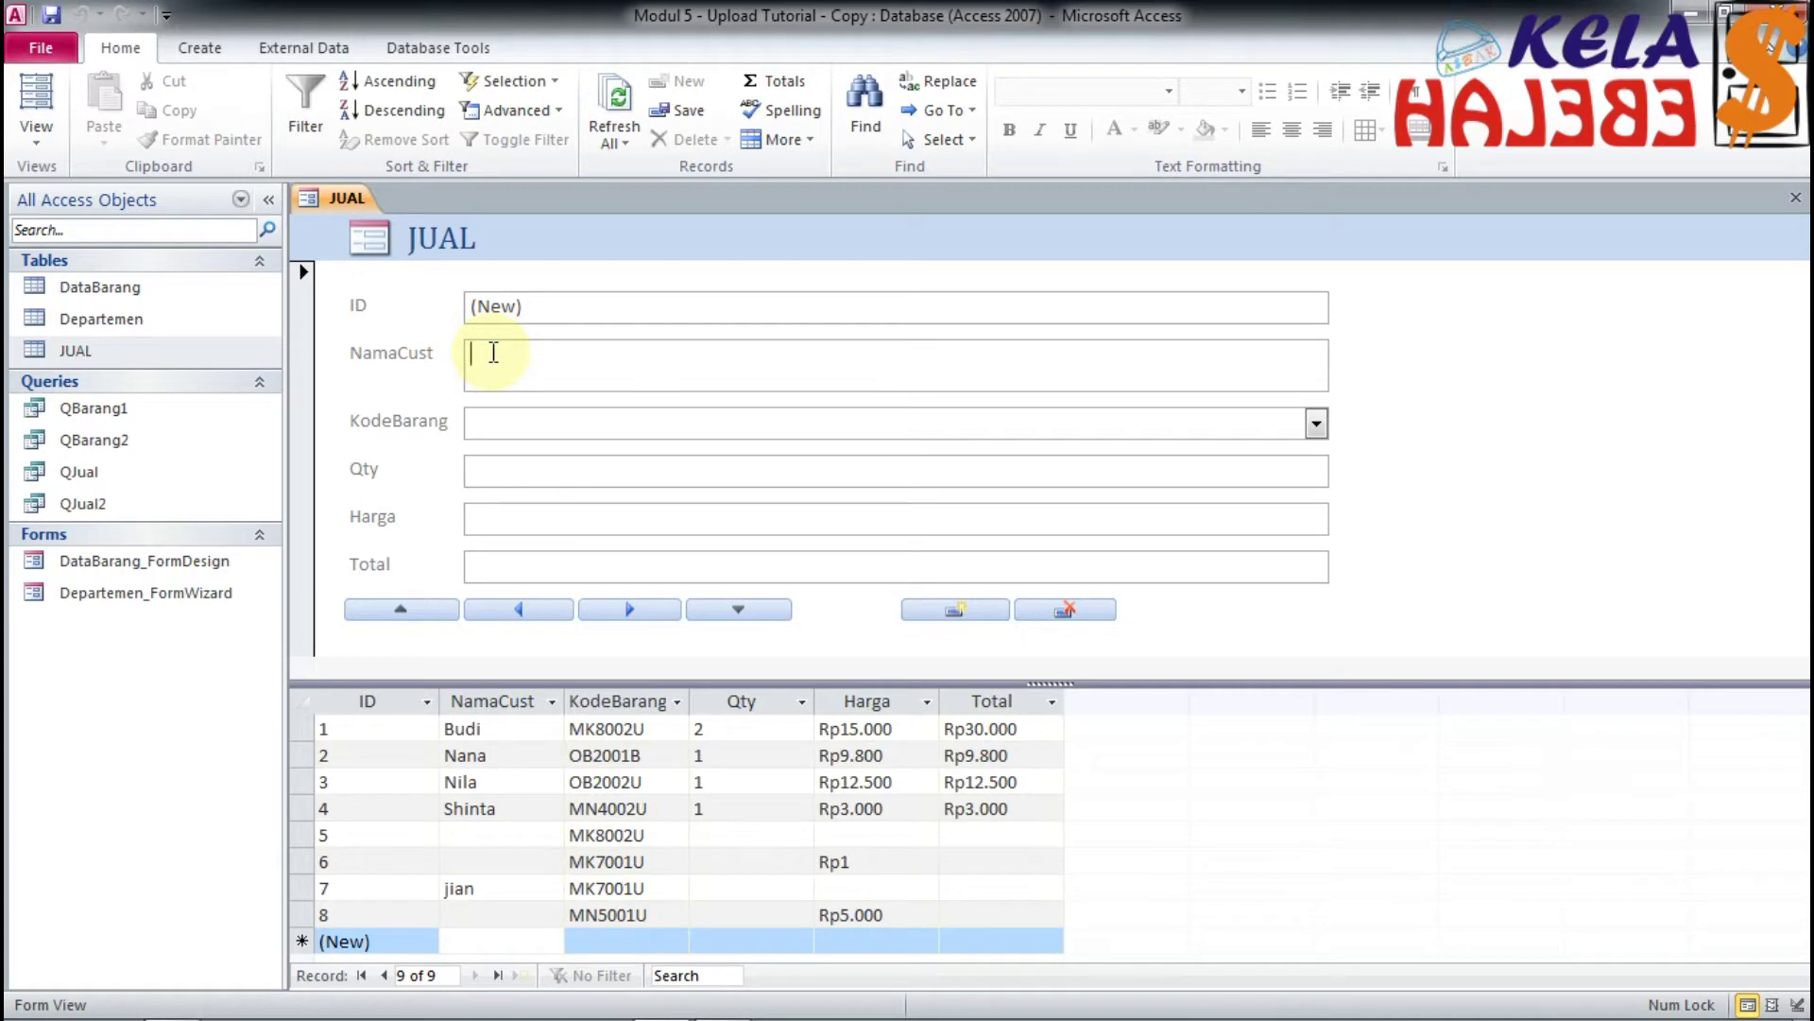
pyautogui.write('Joko')
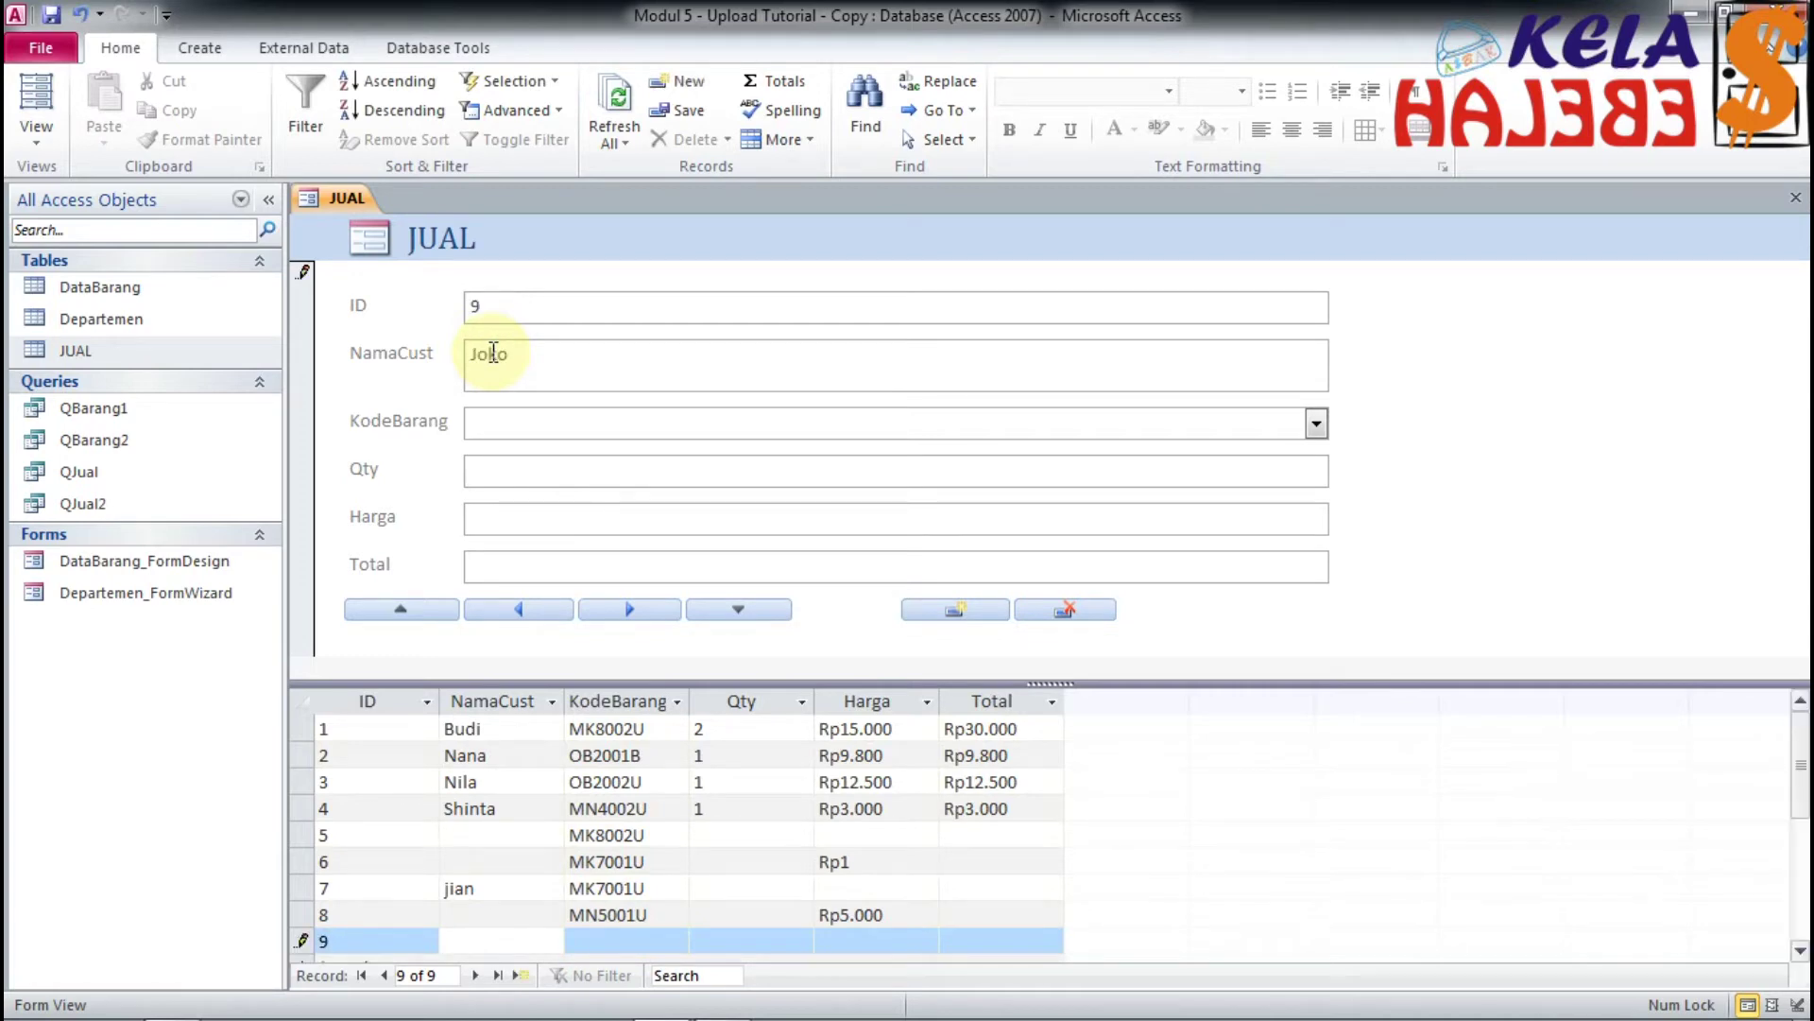
pyautogui.click(1316, 422)
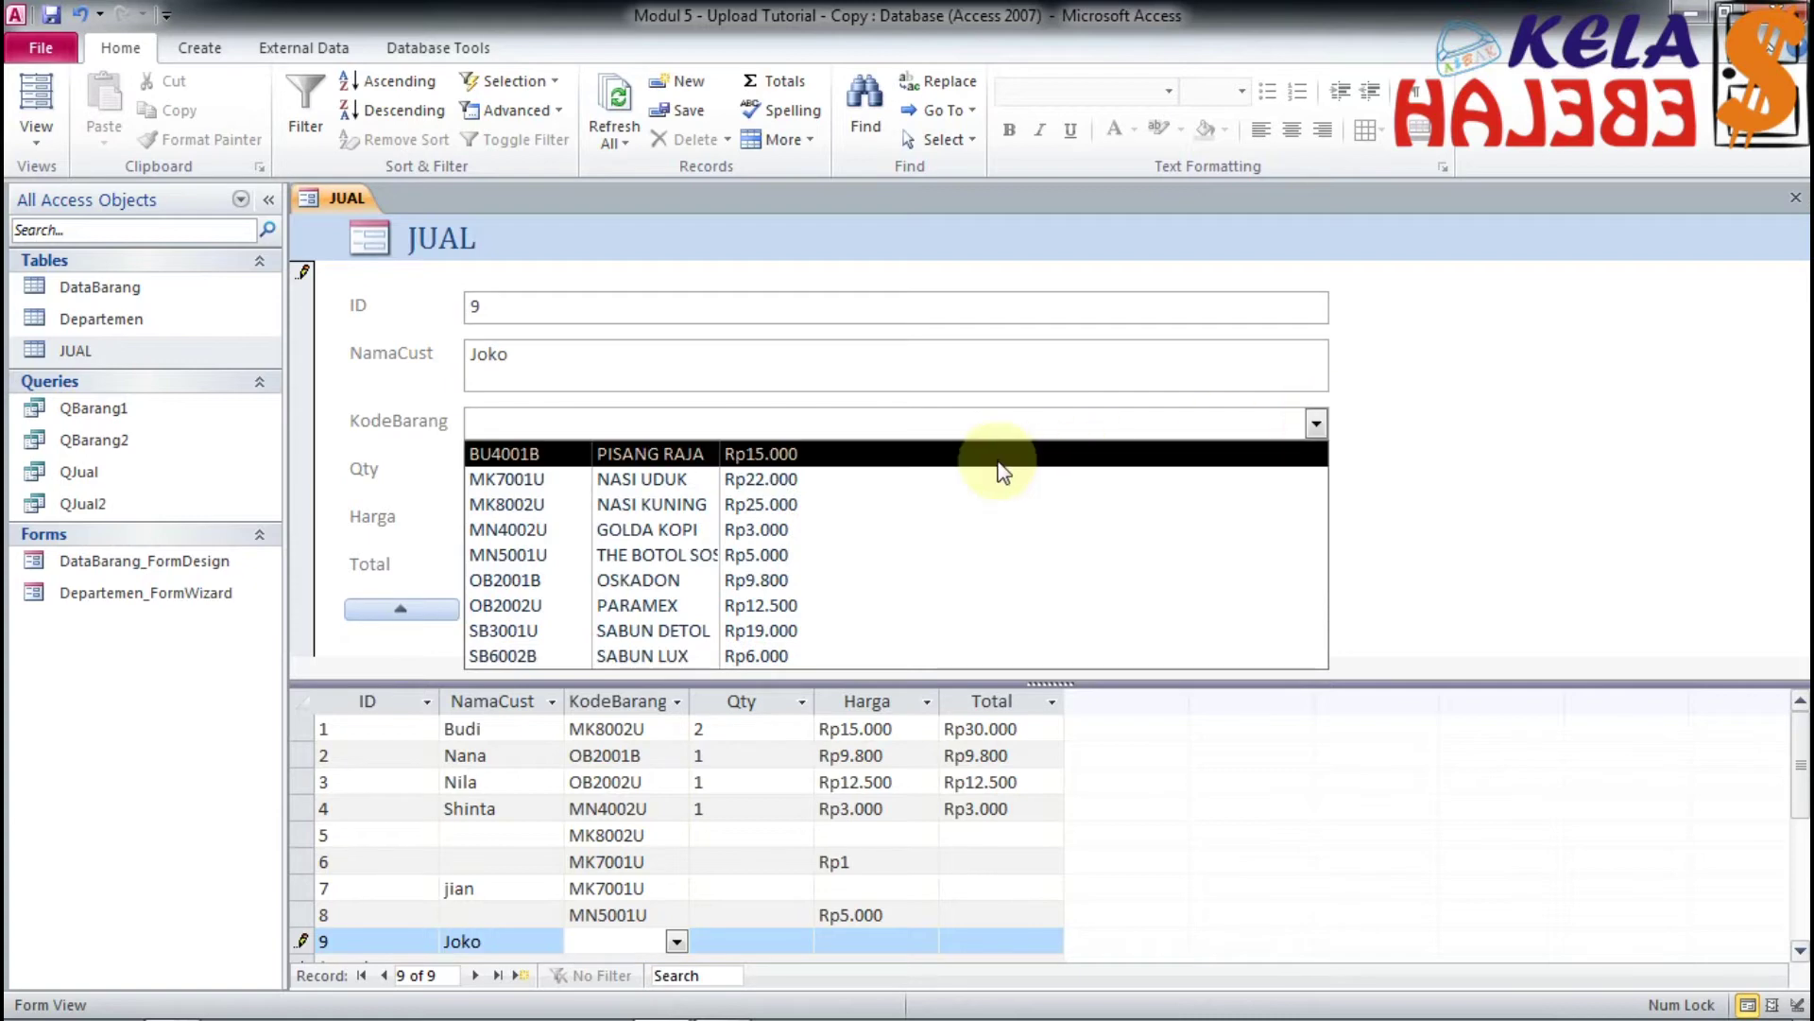
pyautogui.click(570, 580)
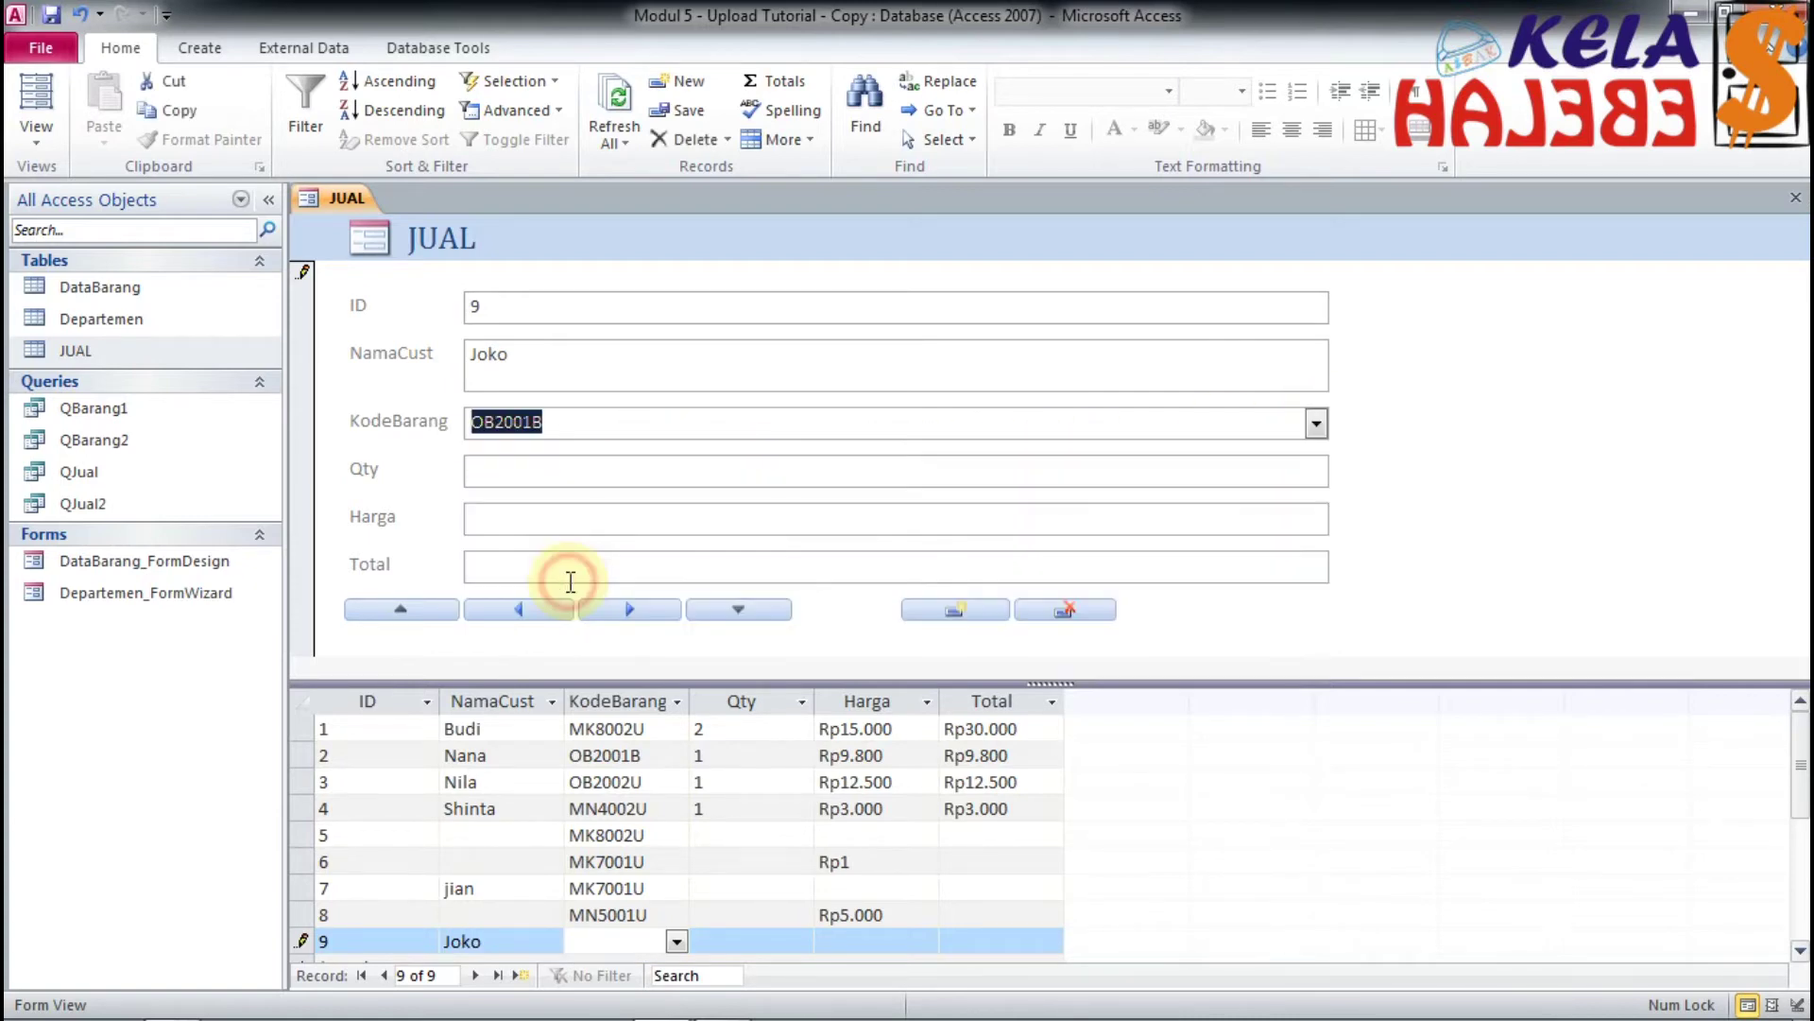
pyautogui.click(586, 475)
pyautogui.write('1')
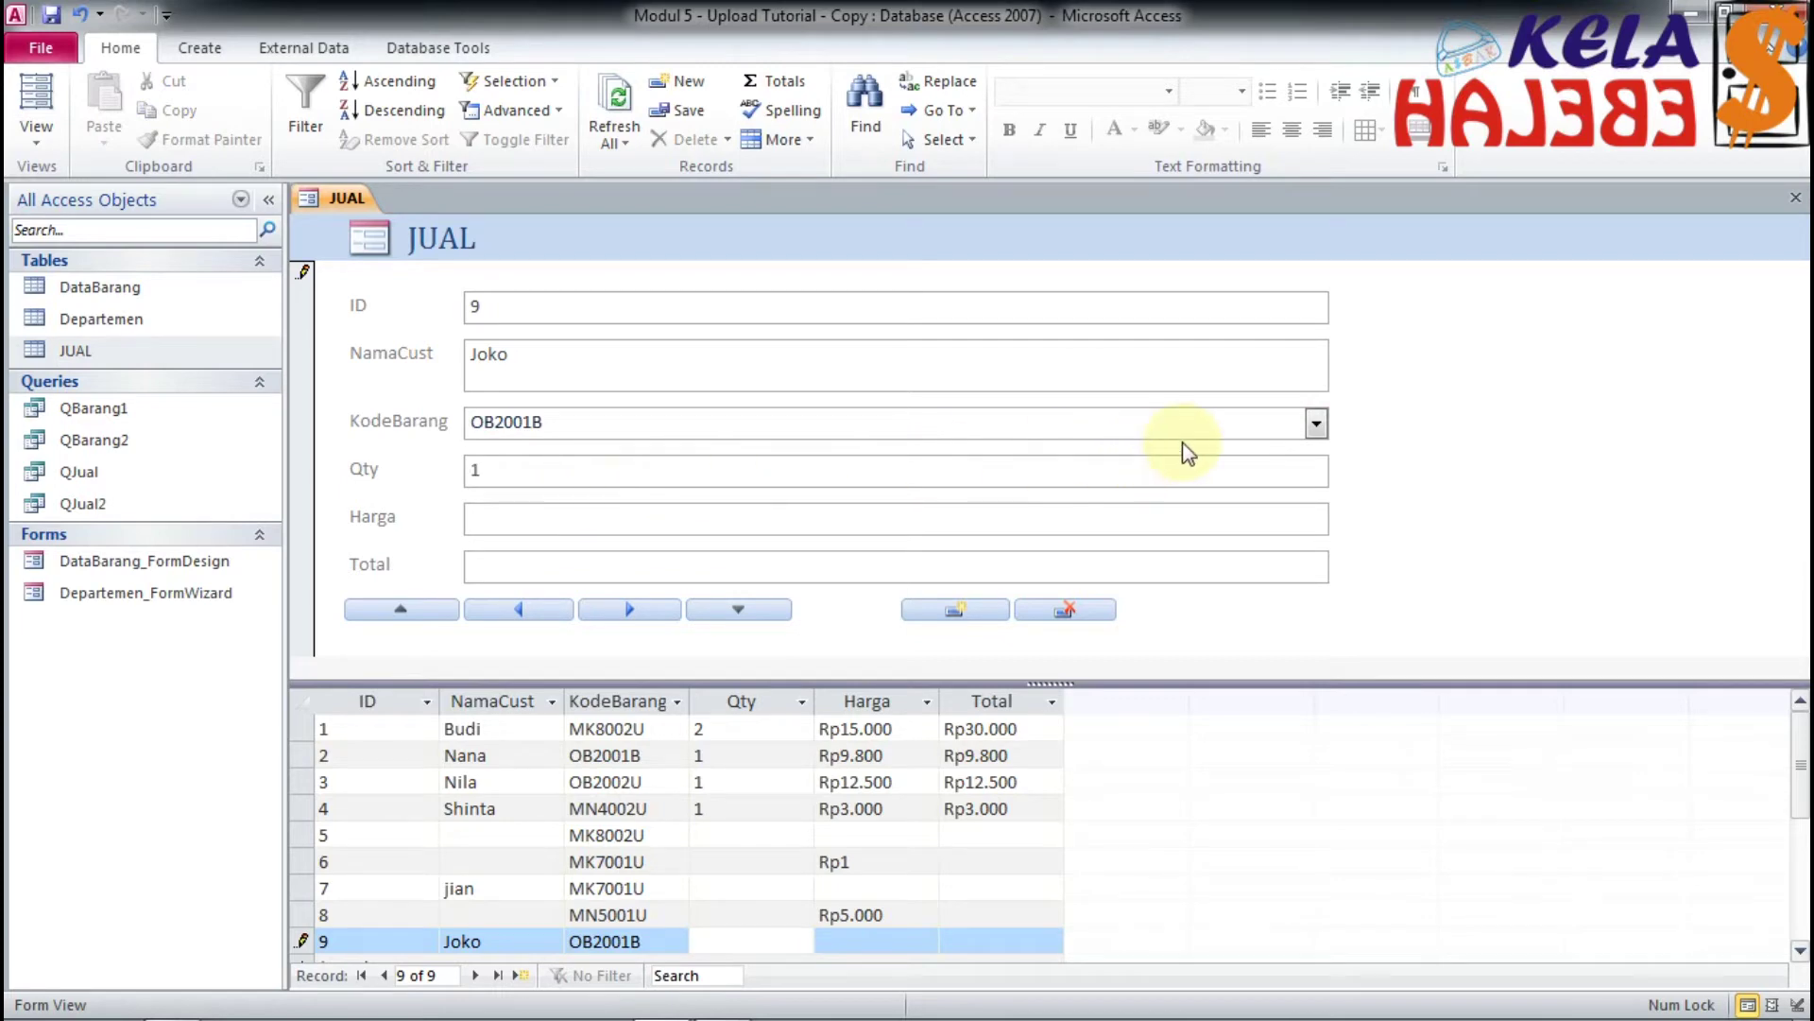
# Step: Check the OSKADON price in the KodeBarang list, and enter 9800 as both Harga and Total
pyautogui.click(1316, 424)
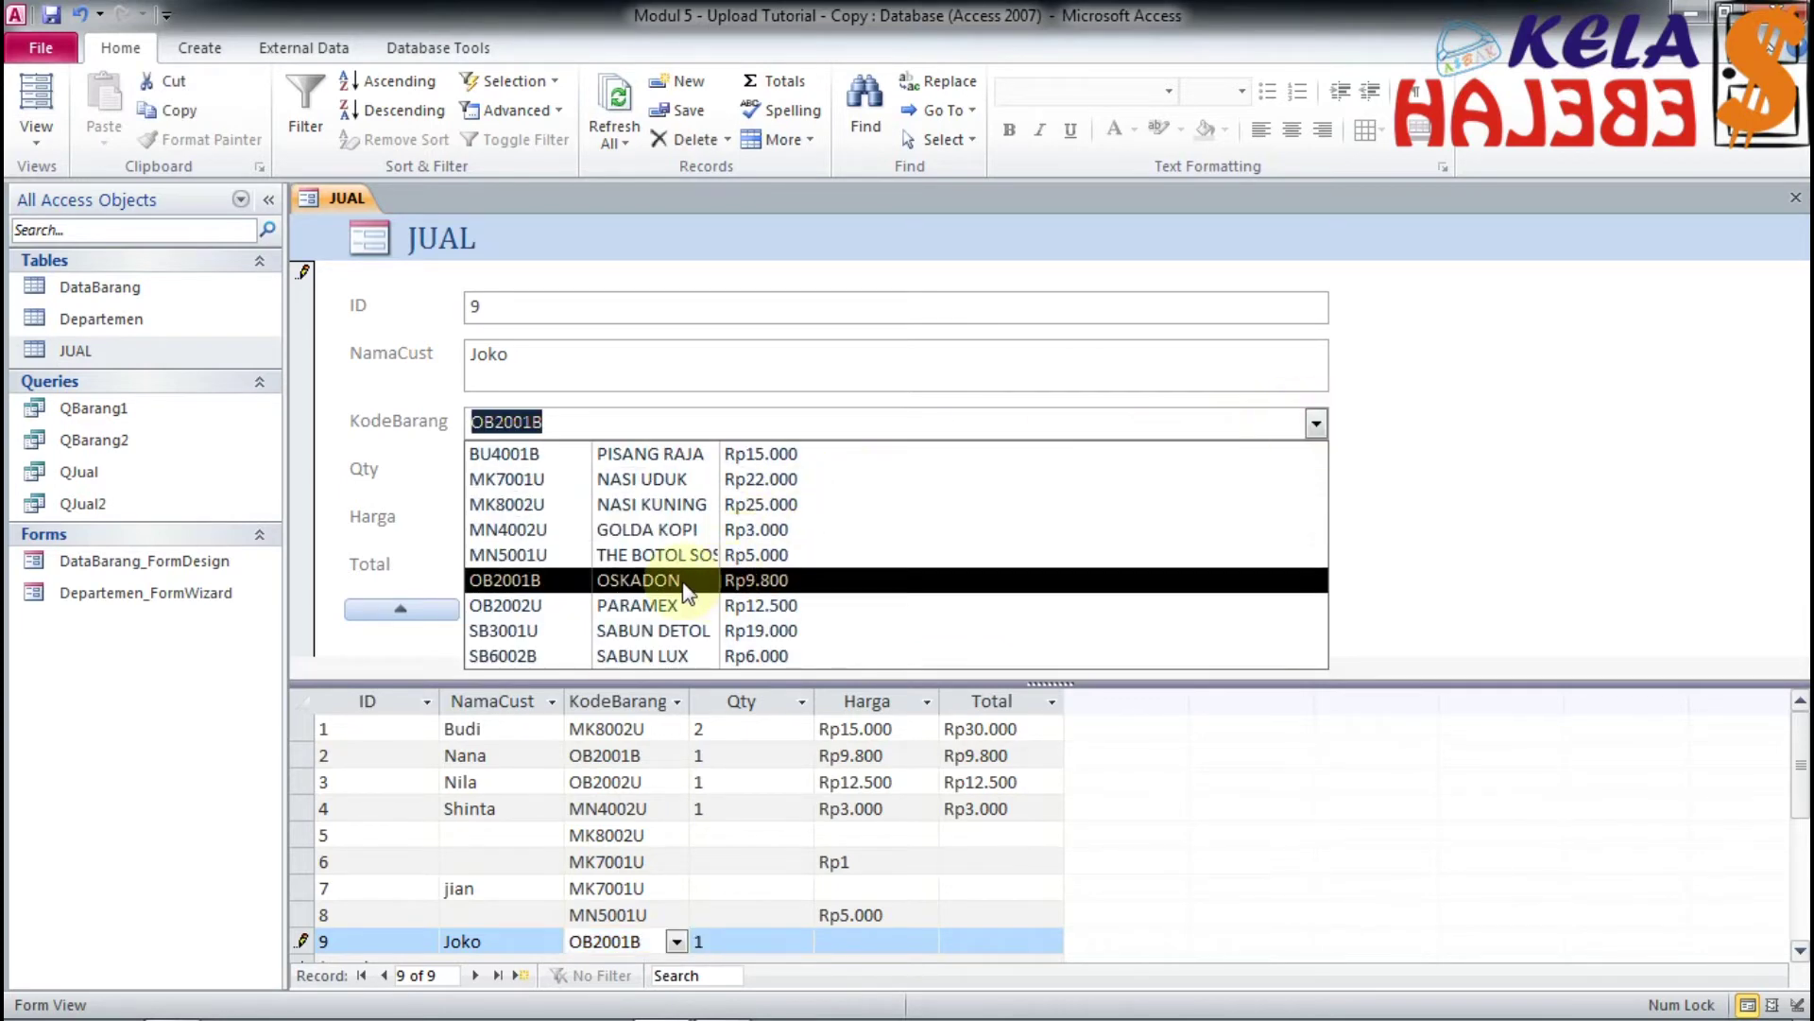
pyautogui.click(1389, 559)
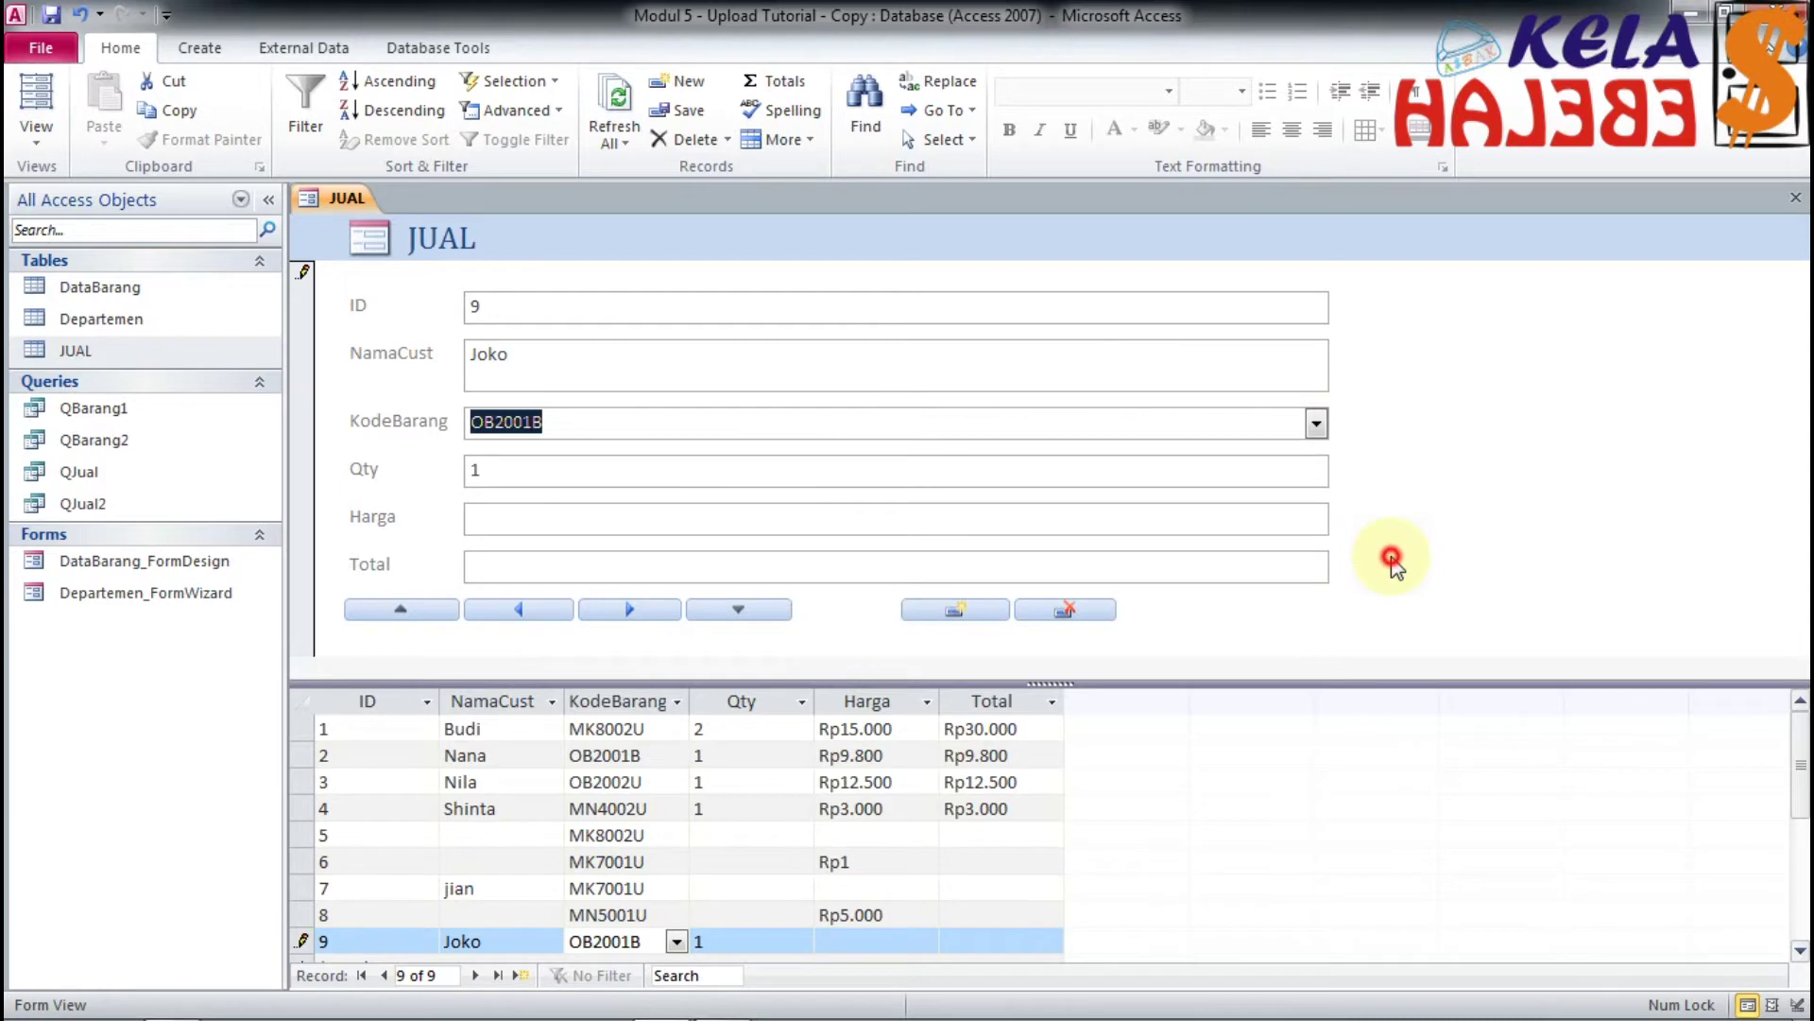
pyautogui.click(494, 516)
pyautogui.write('9800')
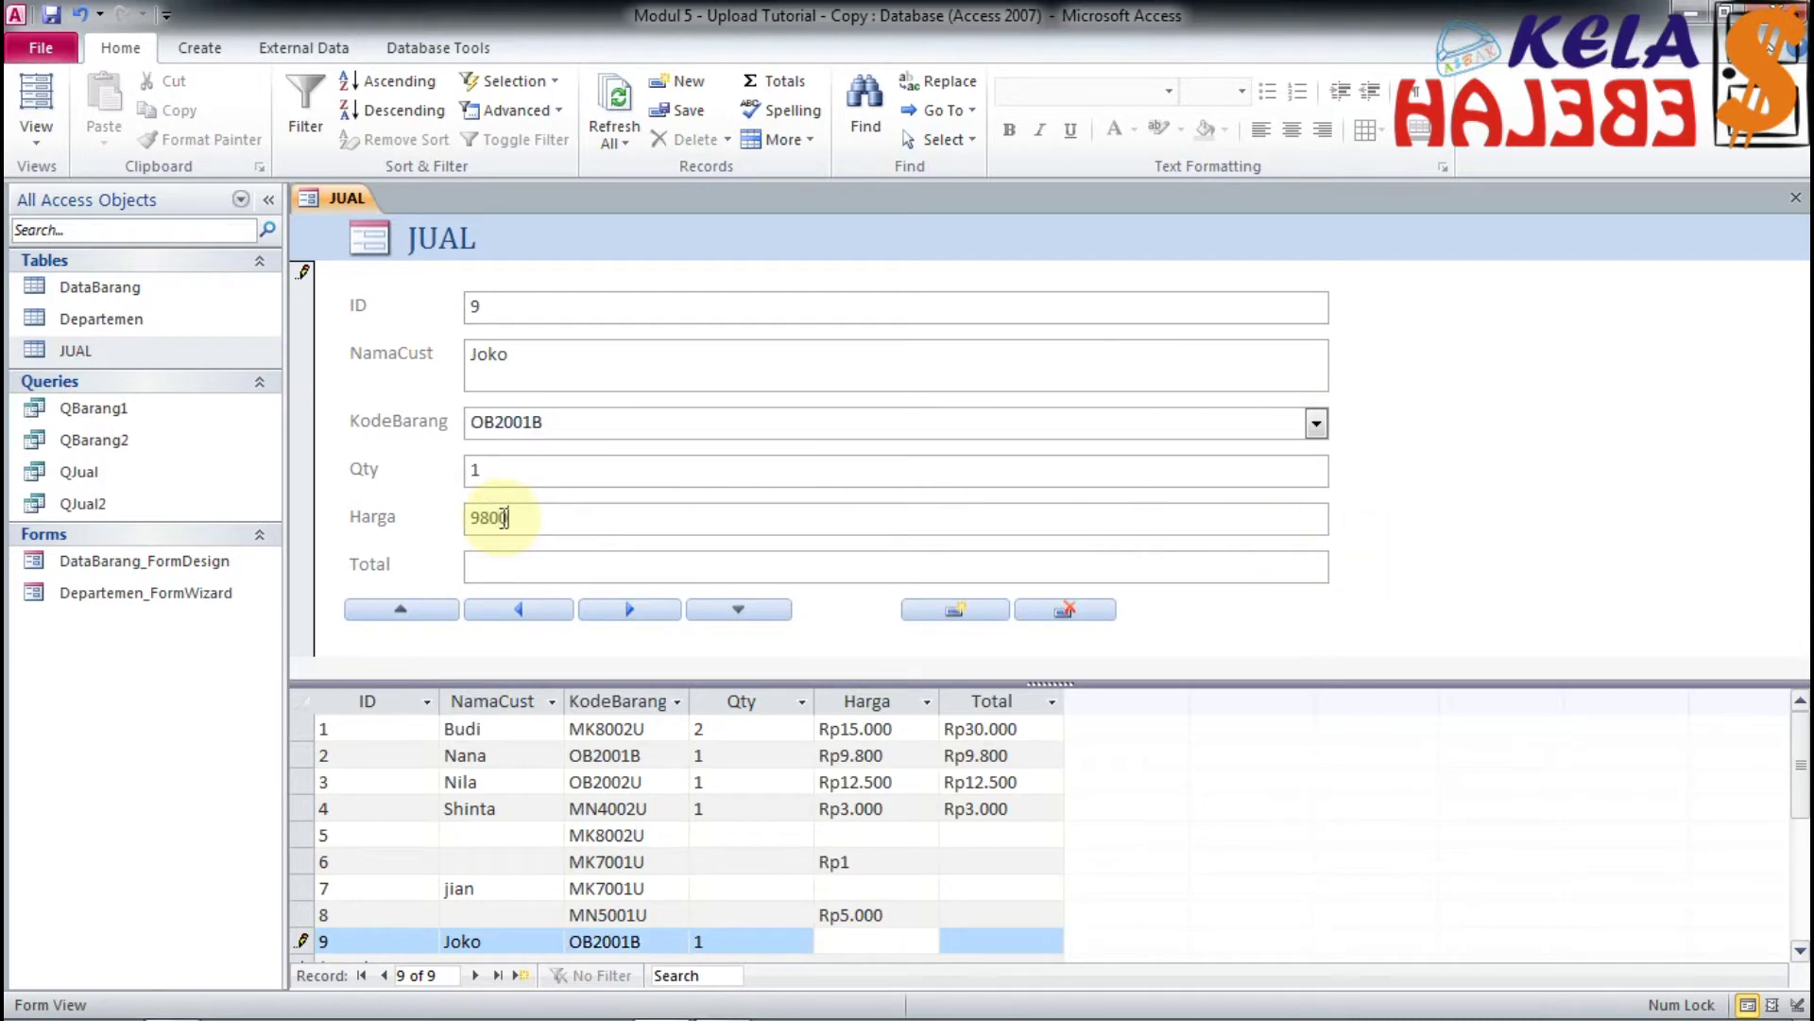
pyautogui.click(587, 567)
pyautogui.write('9800')
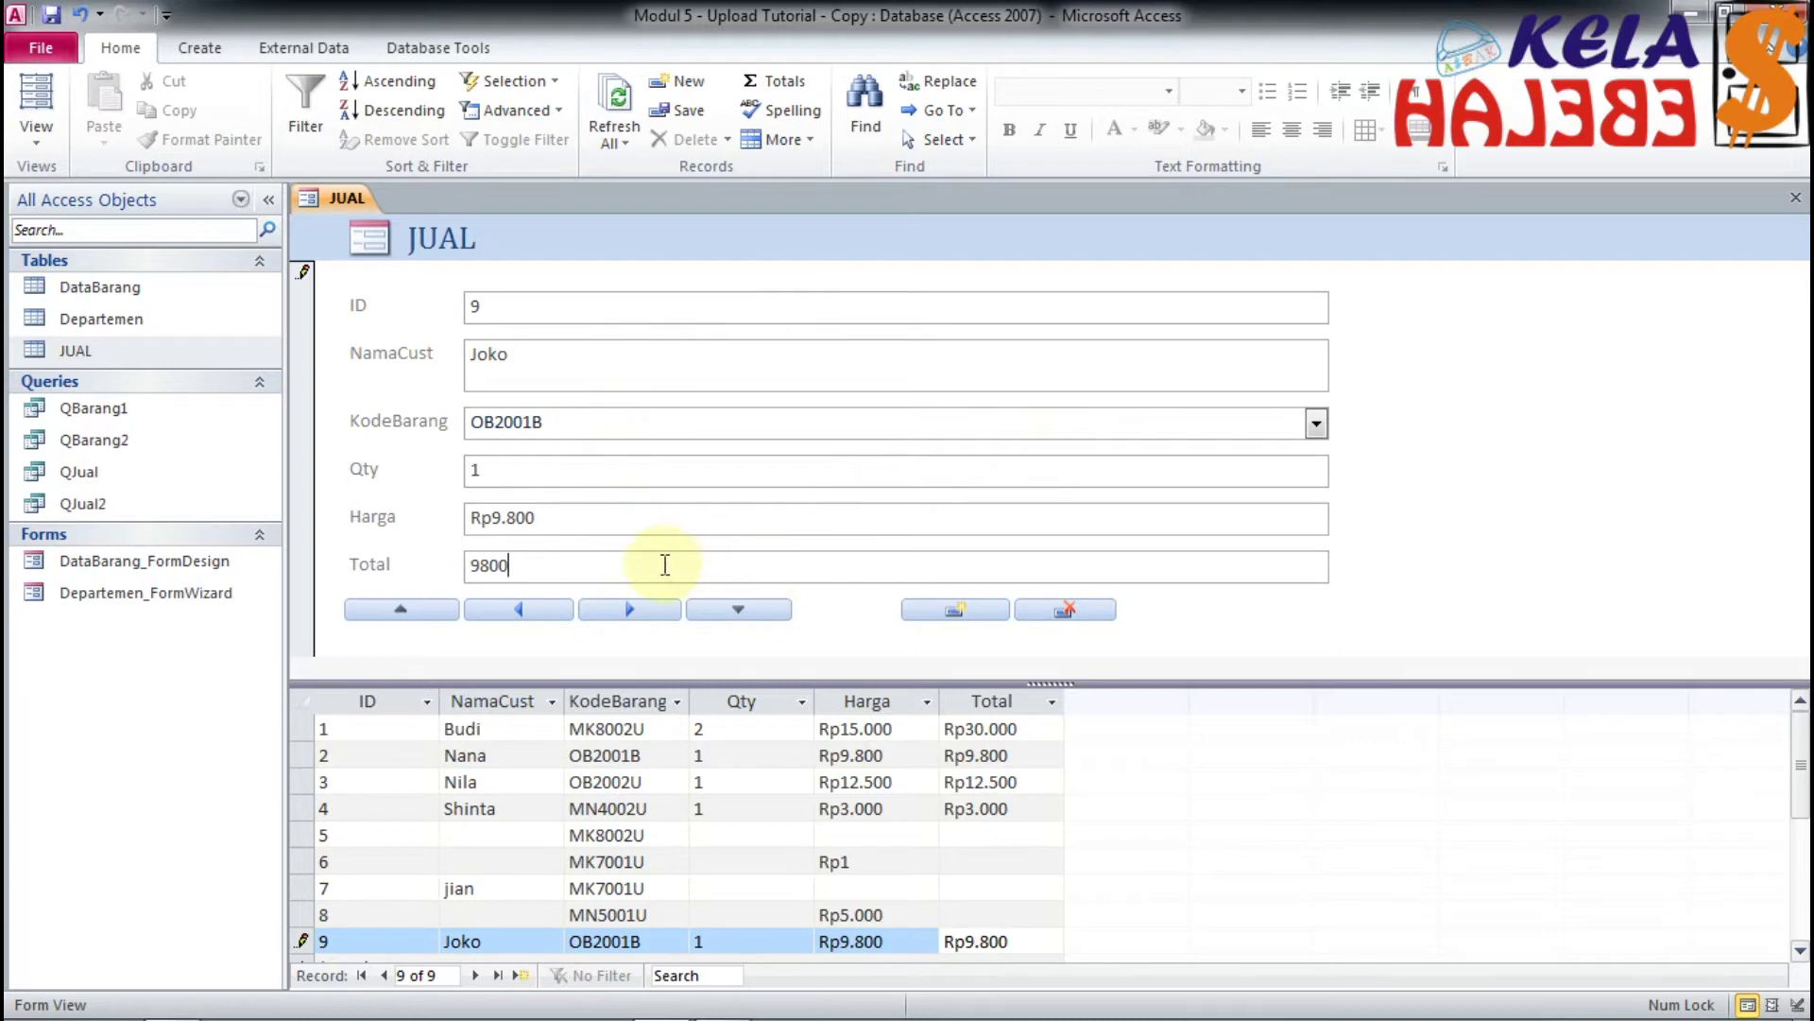
# Step: Set the record's Qty to 2 and leave the field so that Total recalculates
pyautogui.doubleClick(526, 471)
pyautogui.write('2')
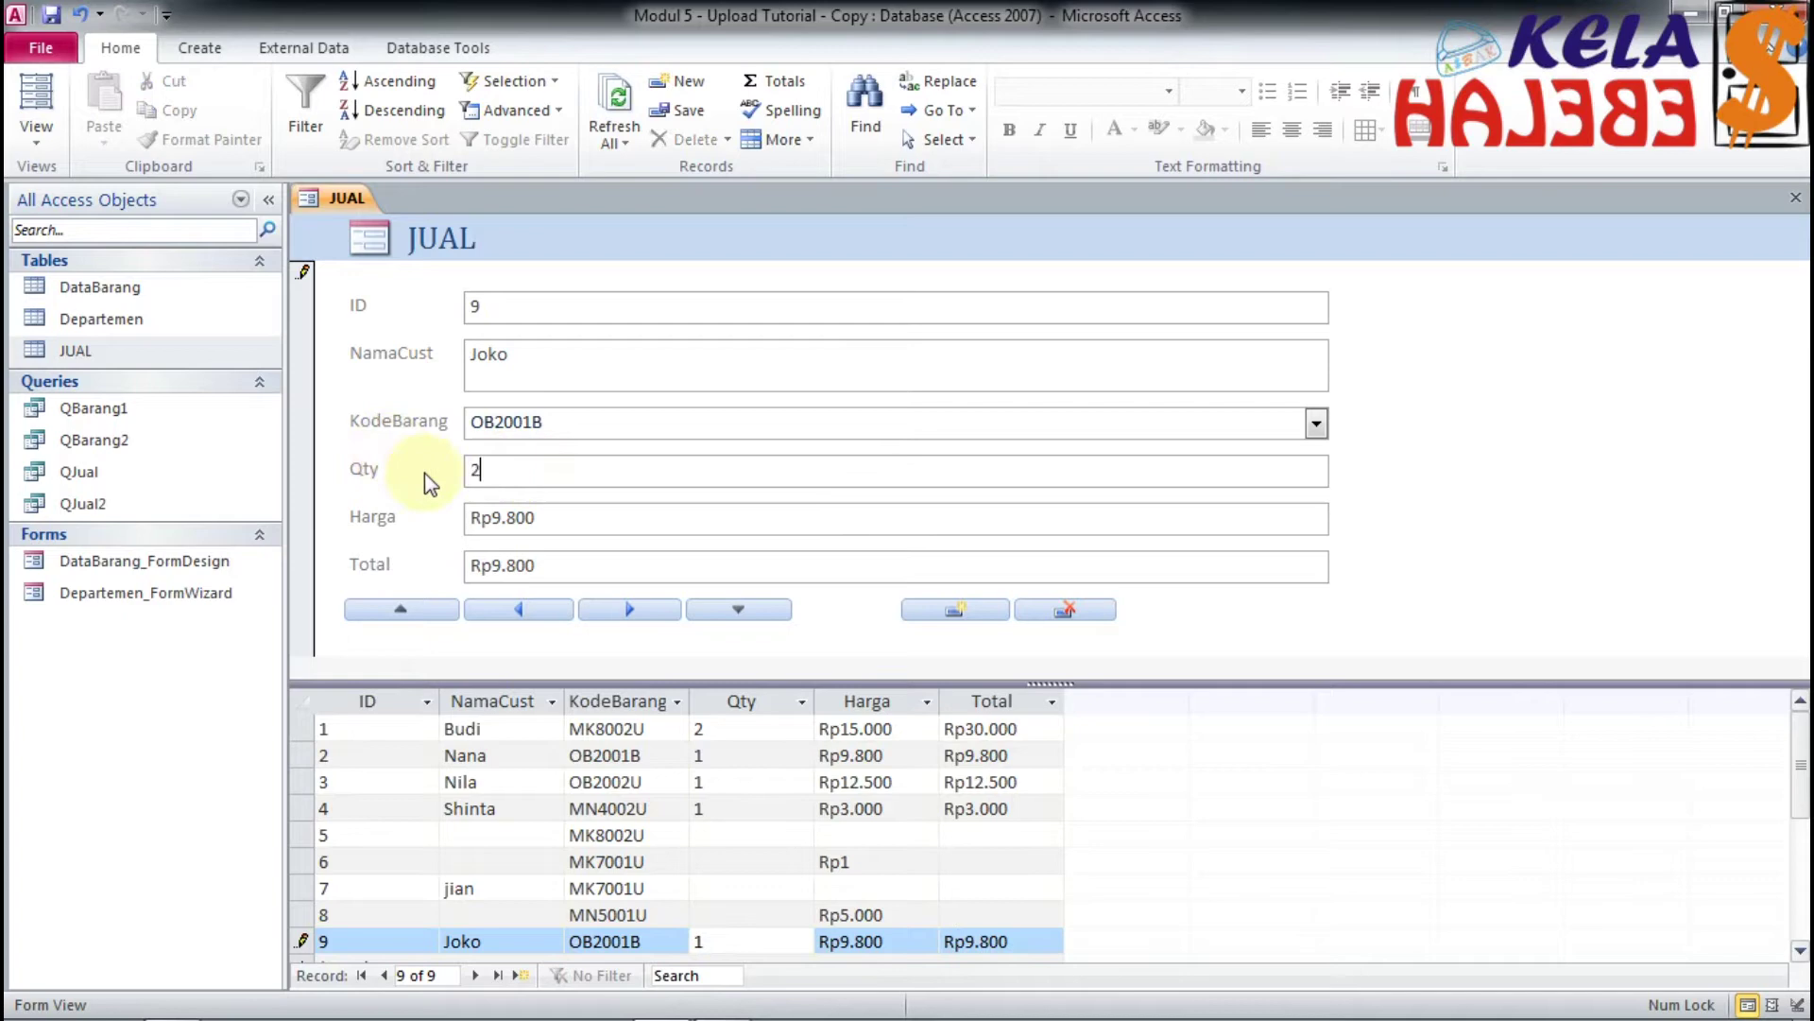
pyautogui.click(585, 521)
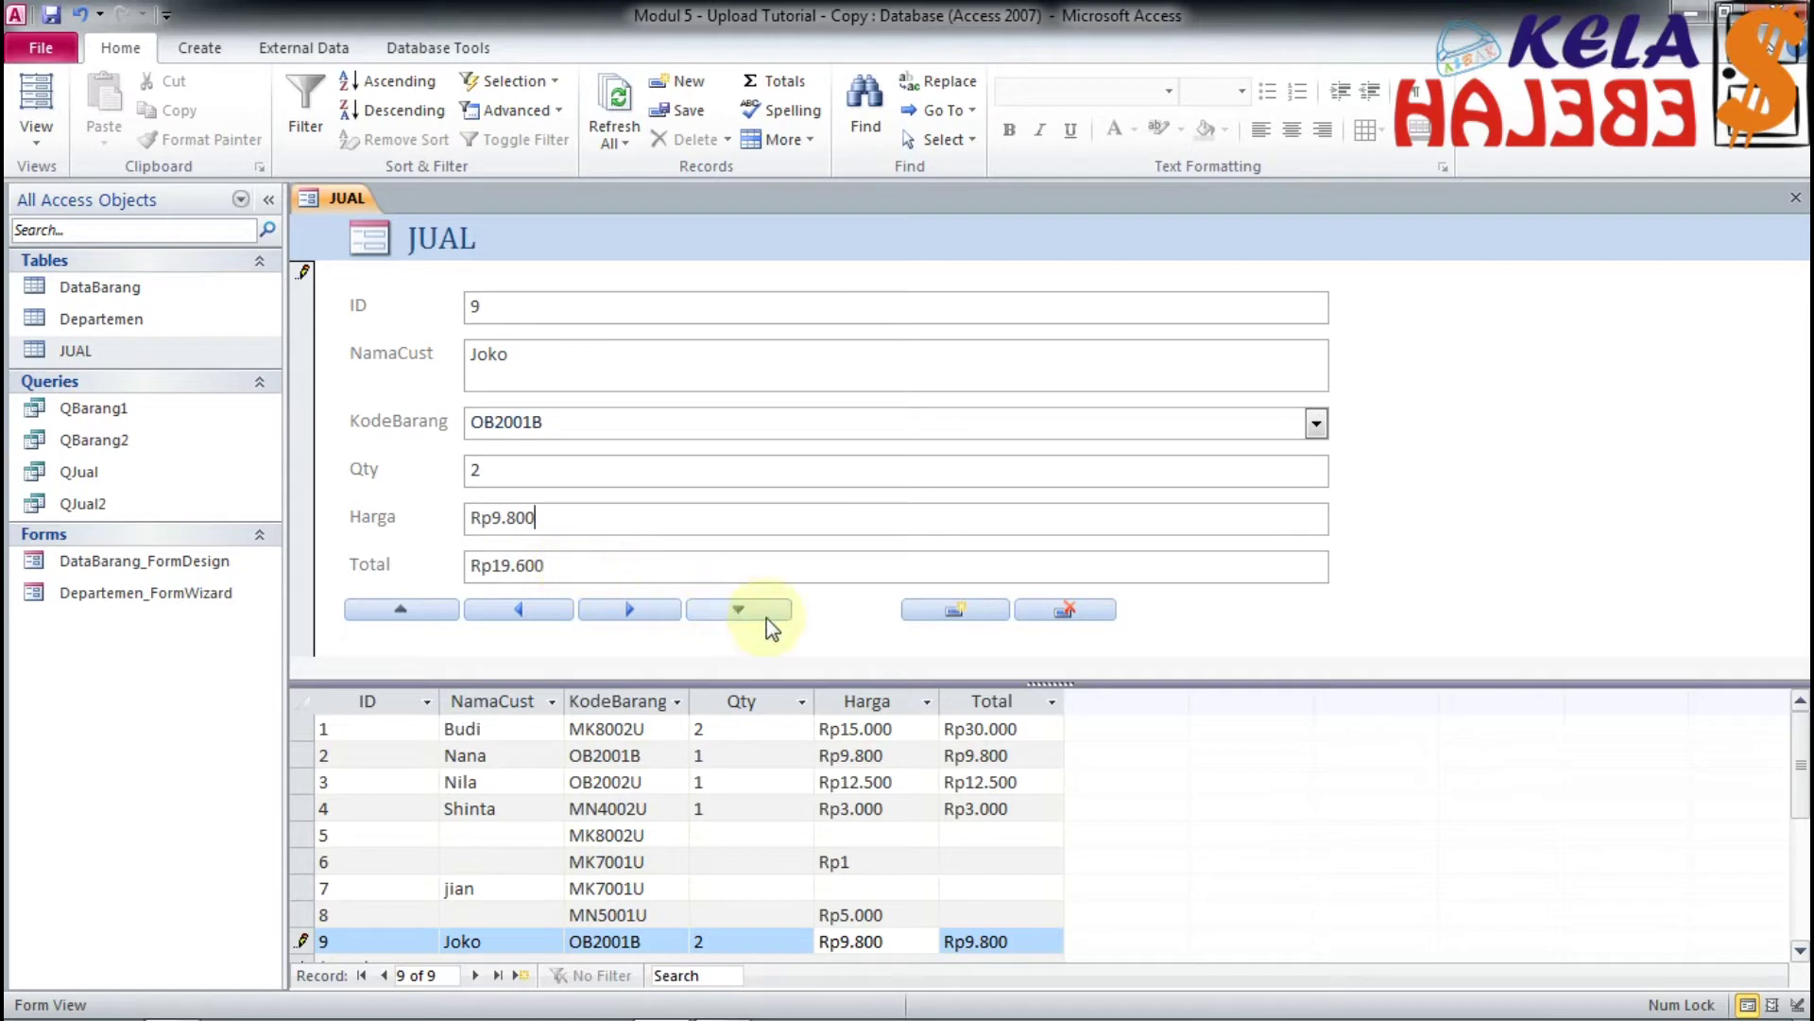
# Step: Test the previous-record and next-record buttons by moving back and forth twice between the last two records
pyautogui.click(519, 614)
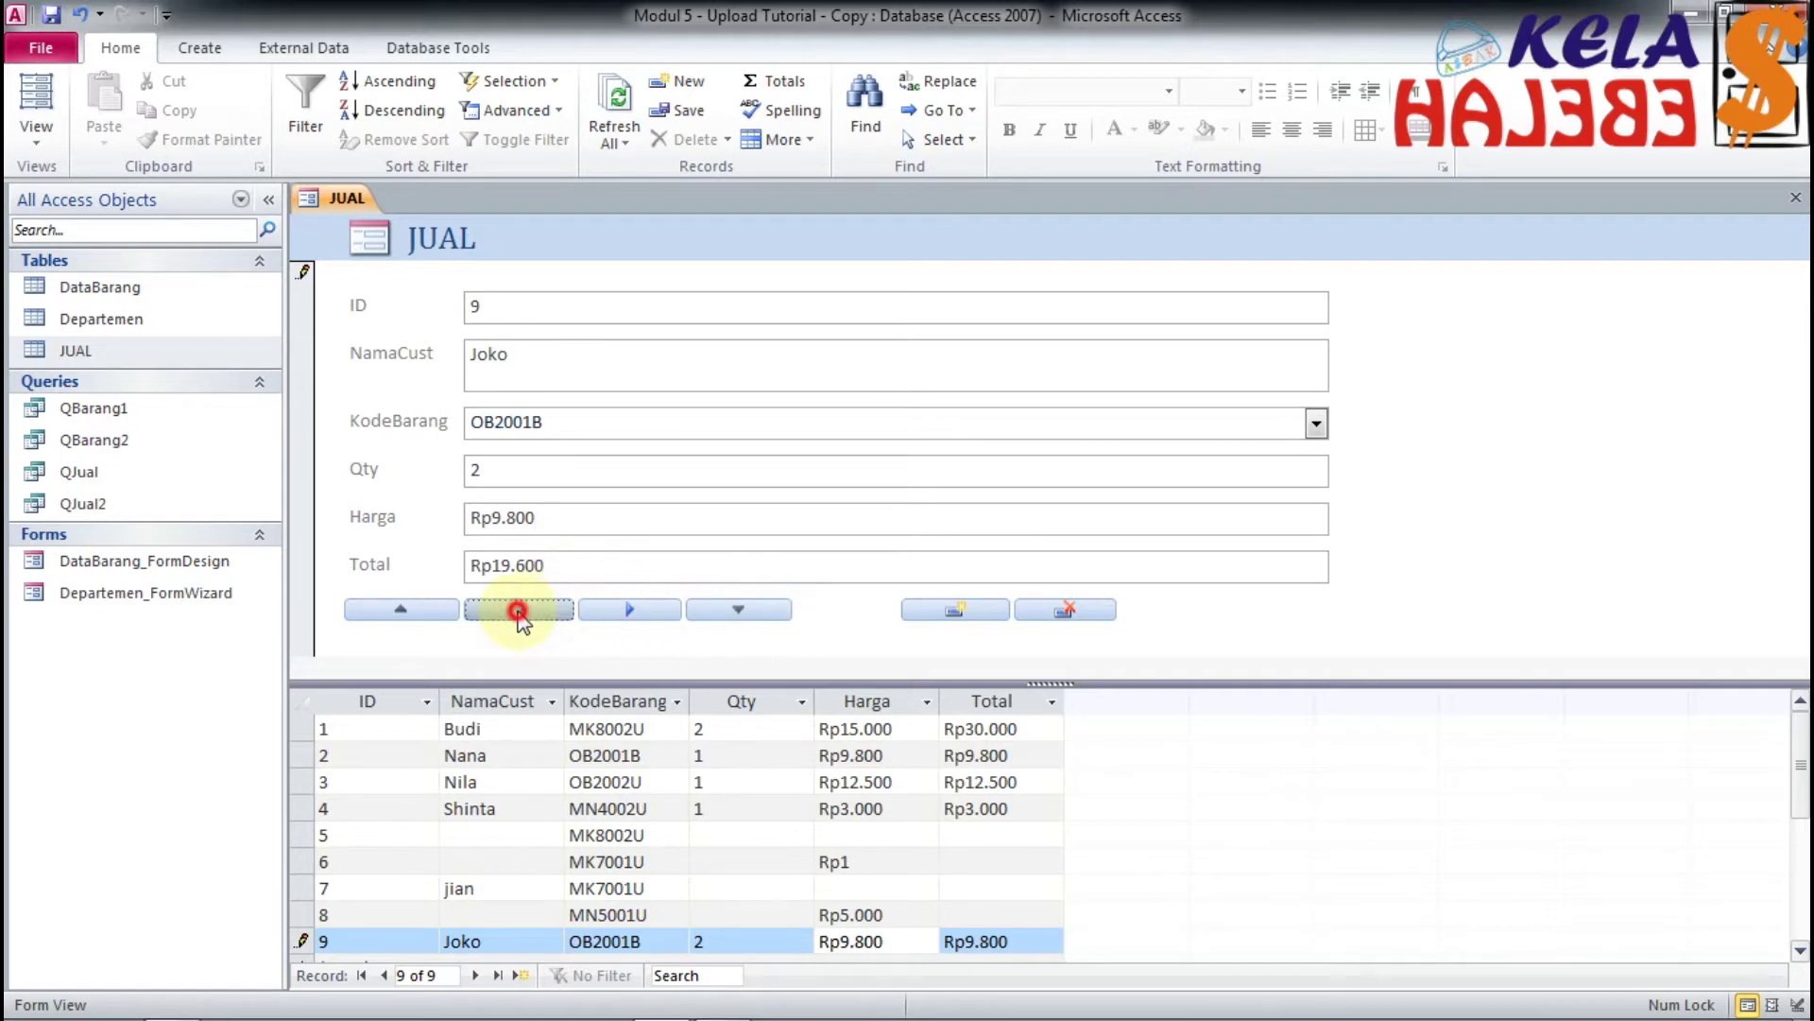
pyautogui.click(616, 612)
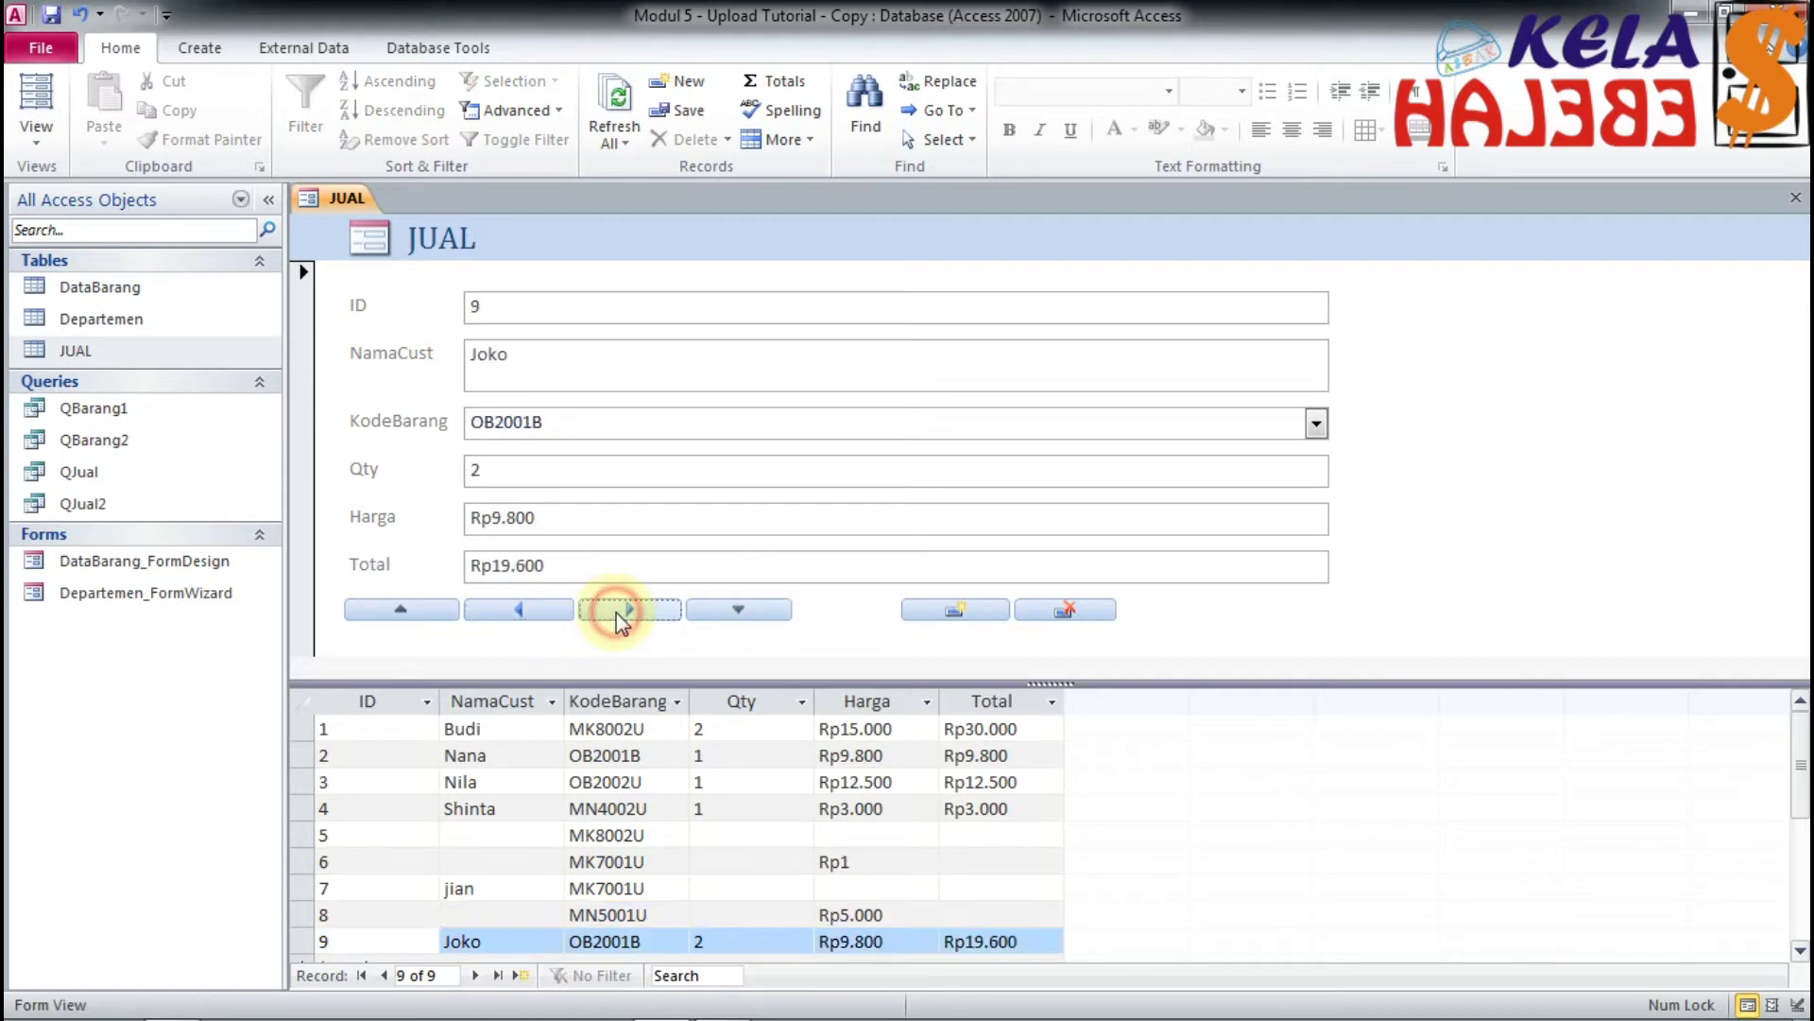
pyautogui.click(503, 610)
pyautogui.click(628, 609)
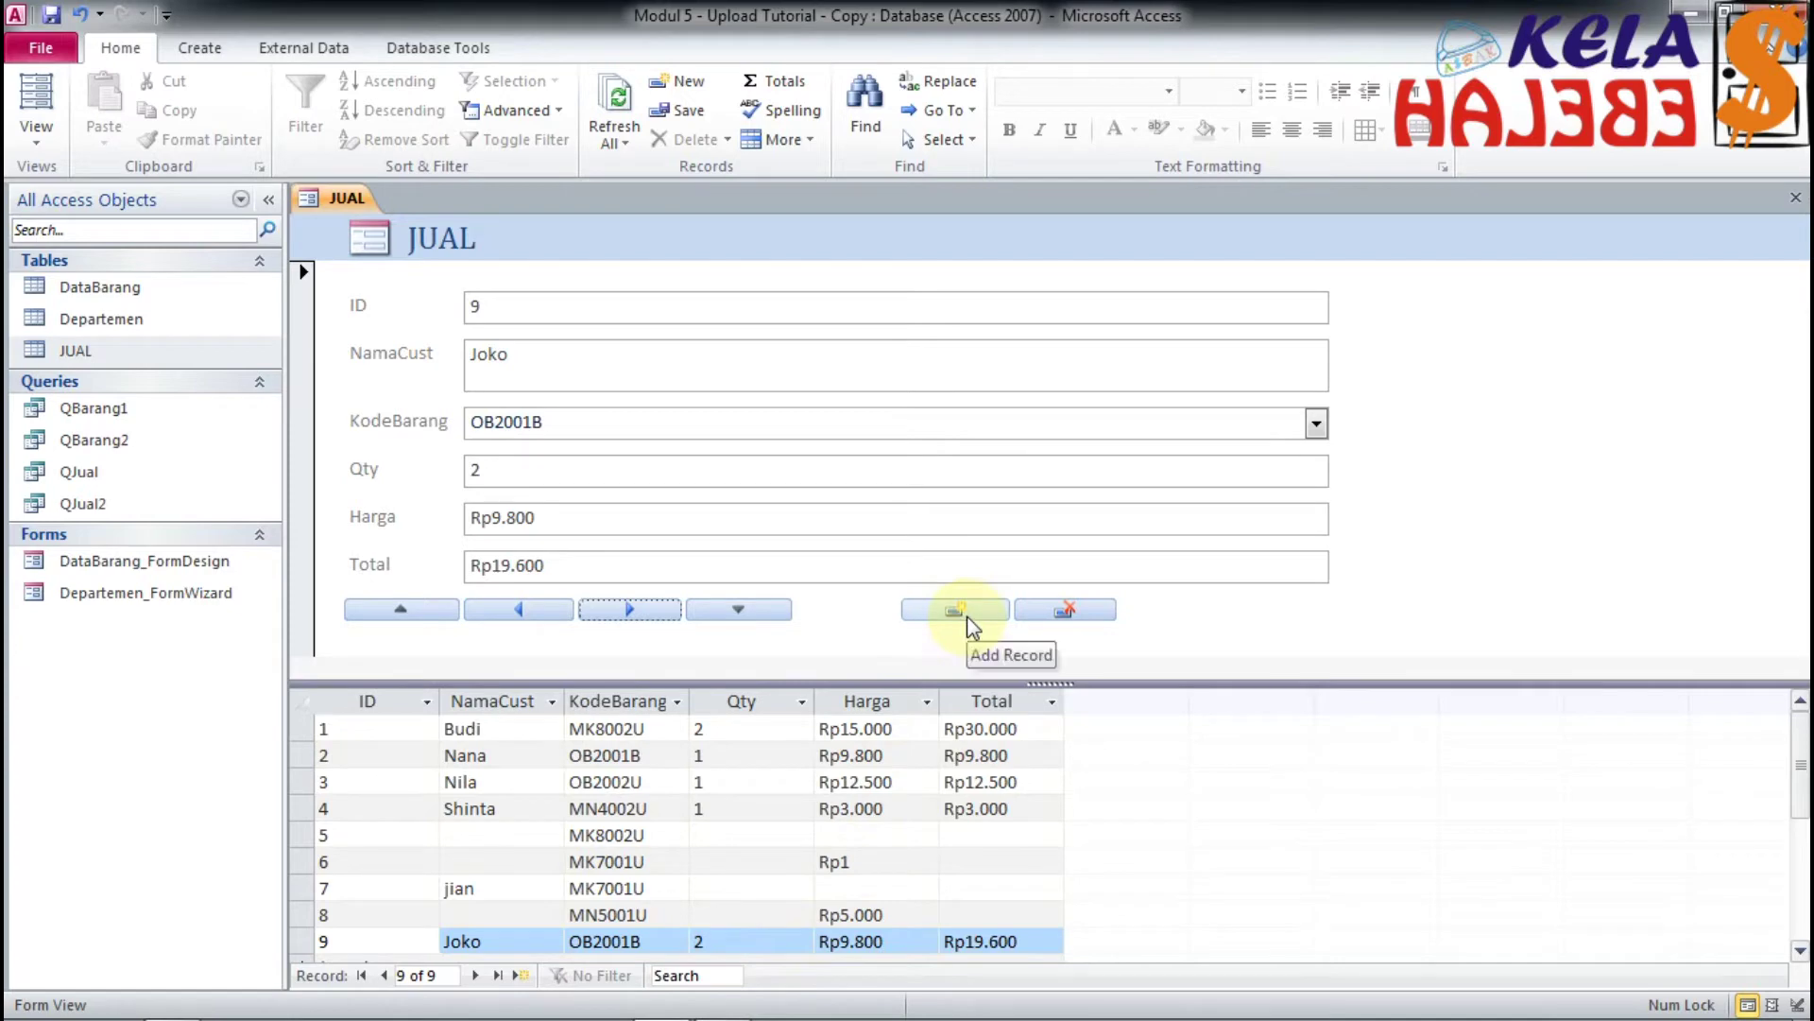
# Step: Delete the record with ID 8 using the form's delete-record button
pyautogui.click(516, 916)
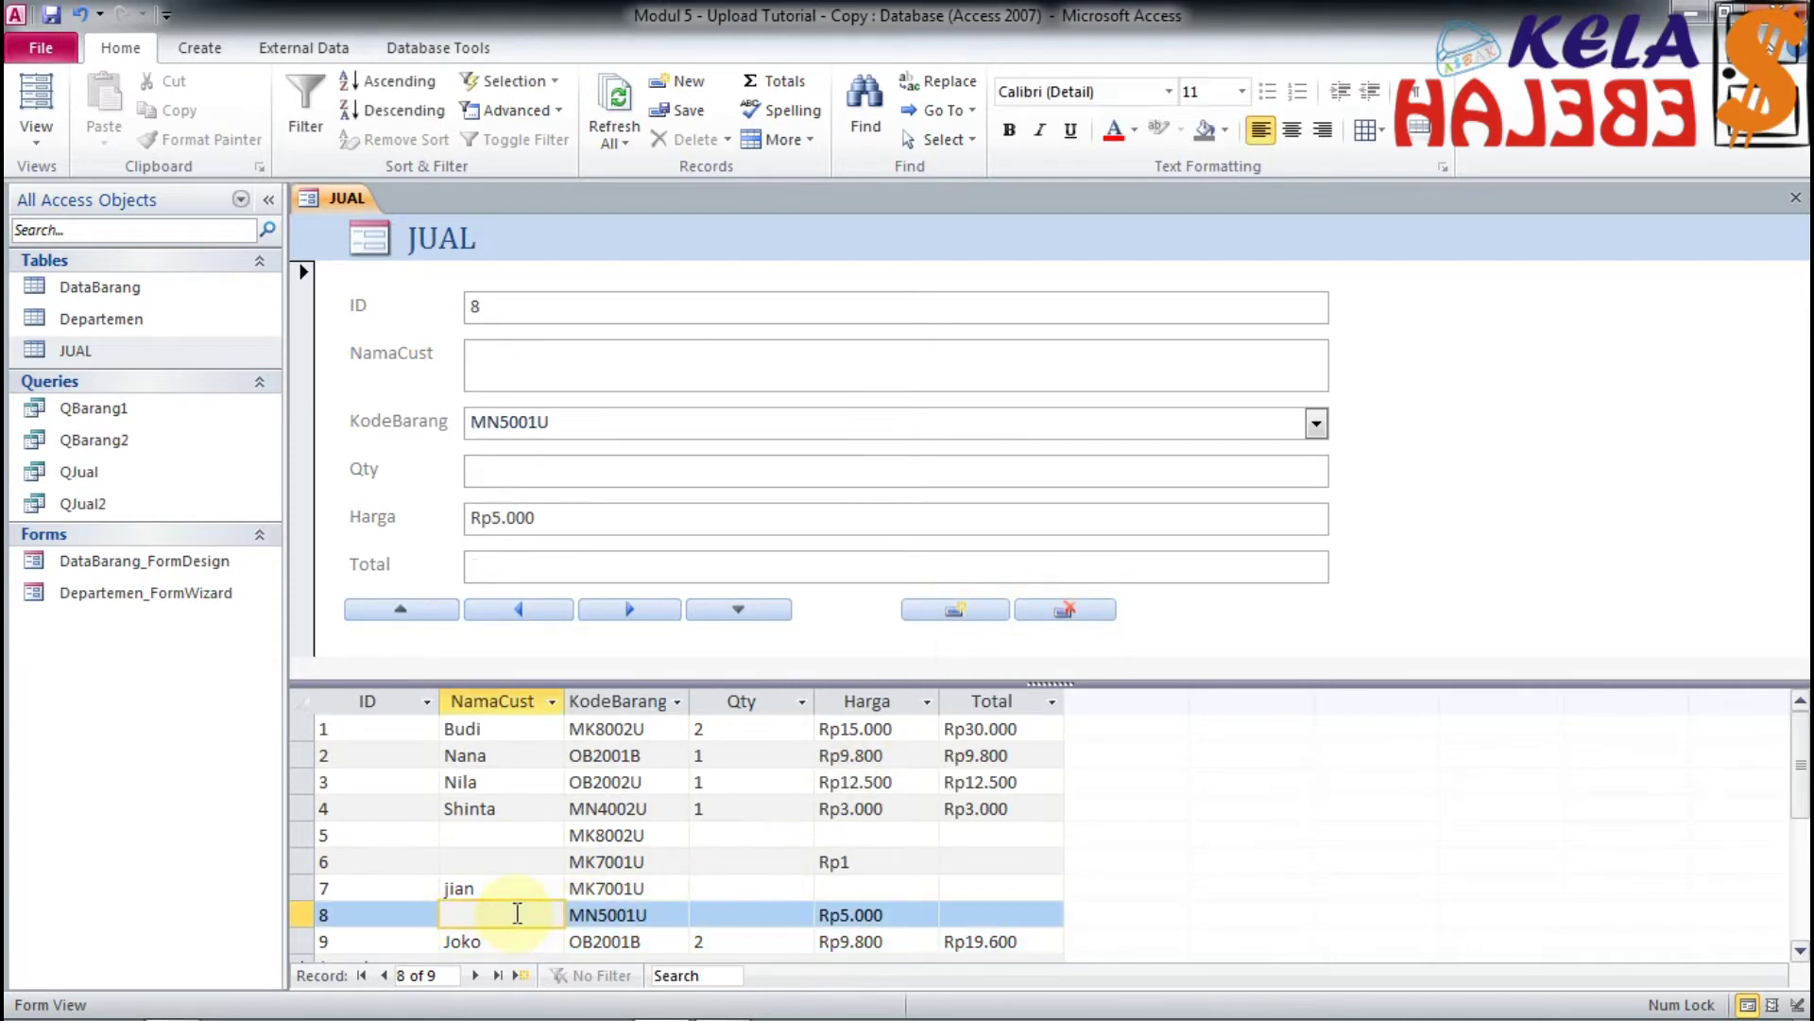
pyautogui.click(1091, 608)
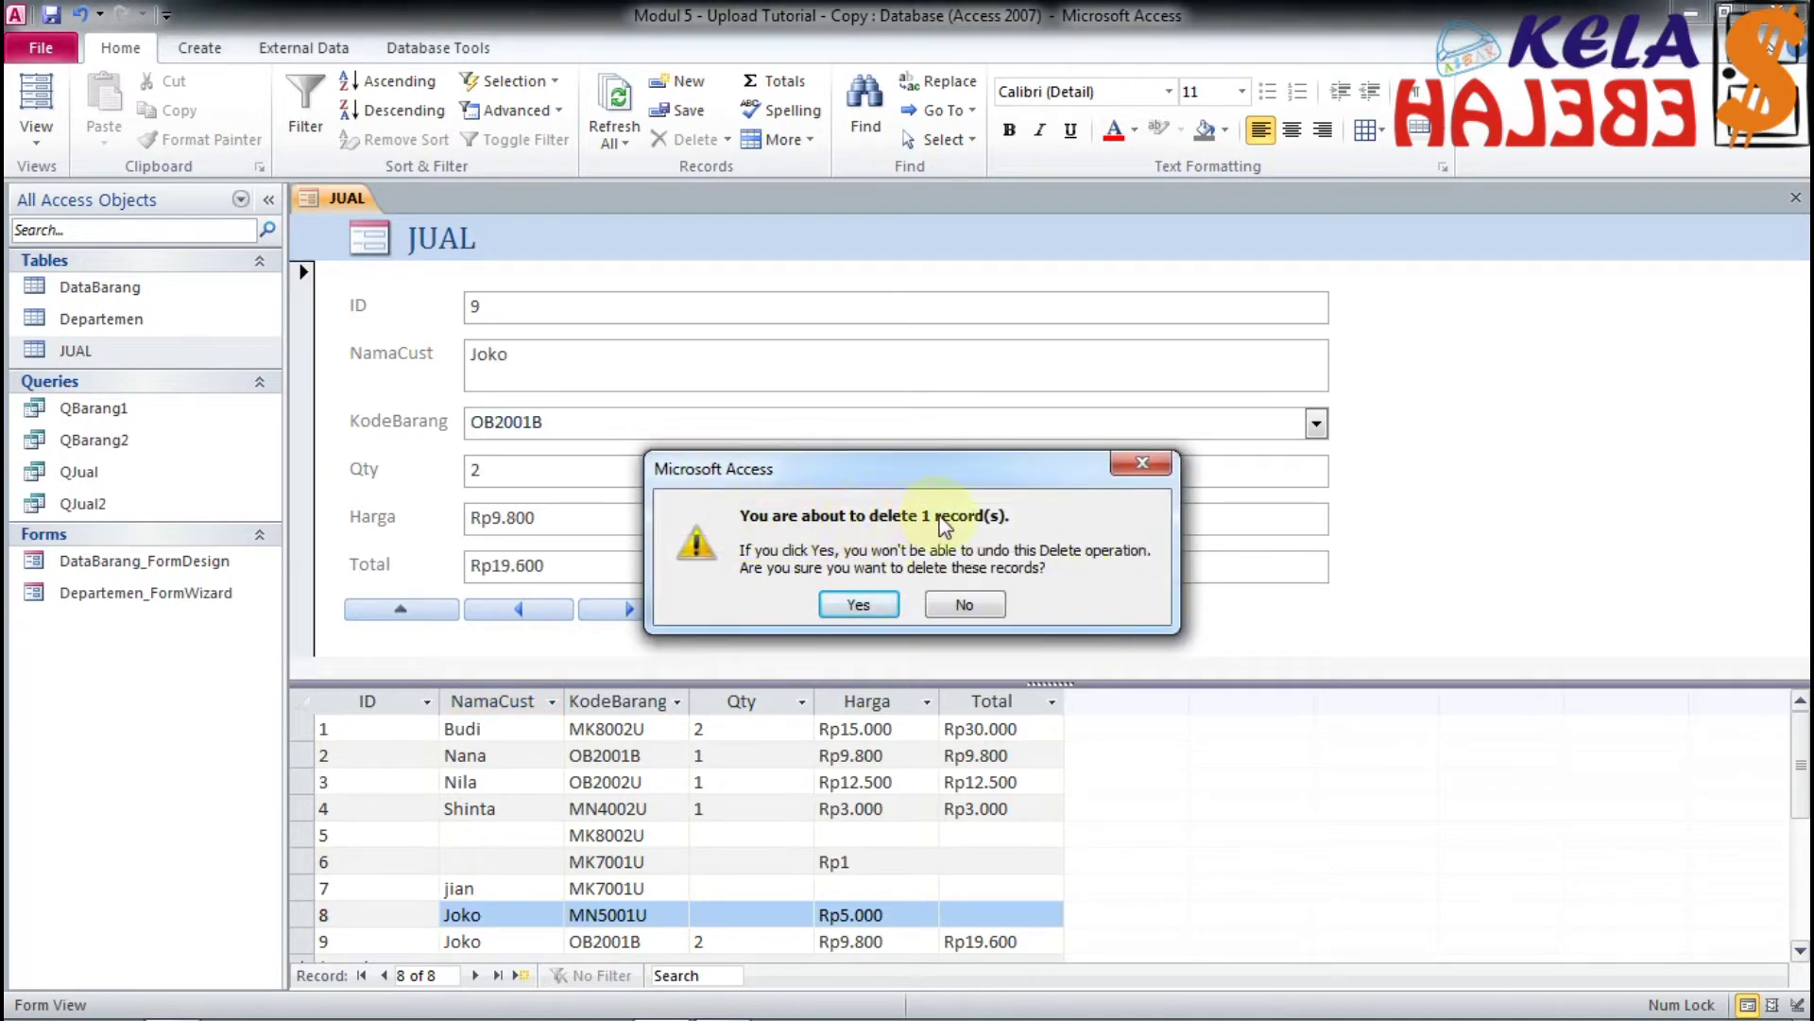
pyautogui.click(858, 605)
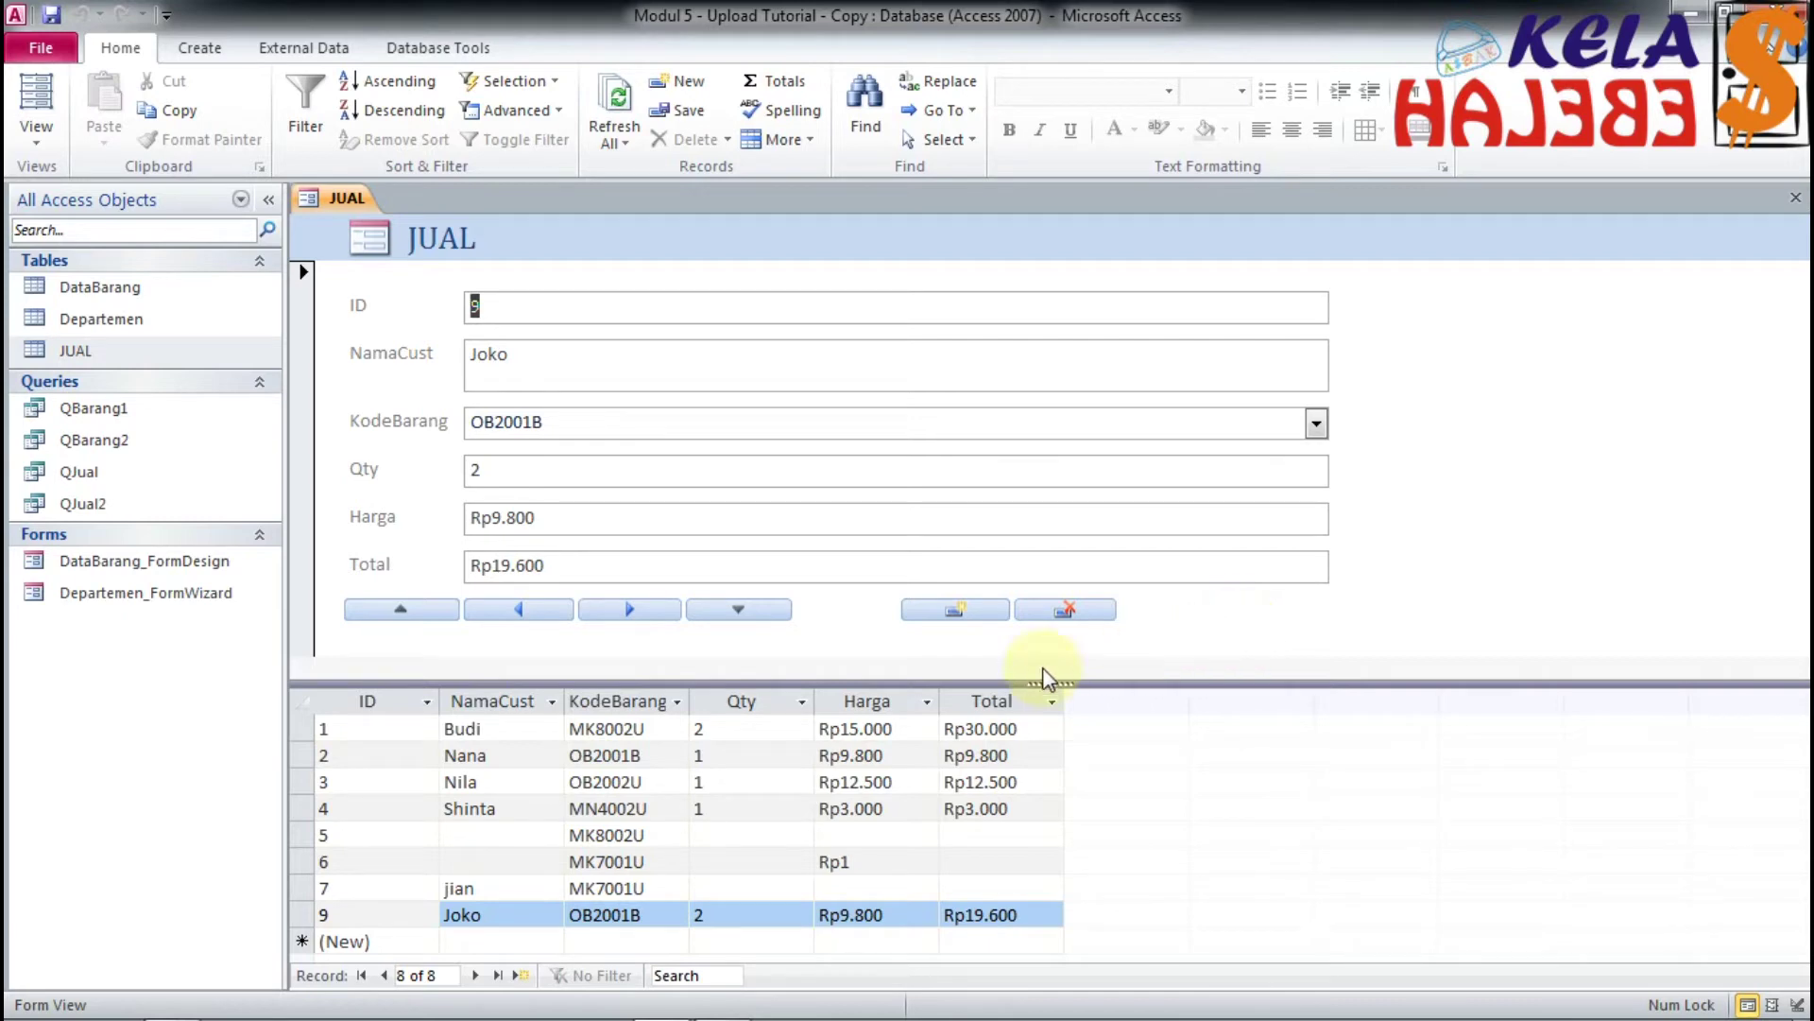
# Step: Add another record with a customer's name and KodeBarang MN4002U, and check that item's price in the list
pyautogui.click(955, 610)
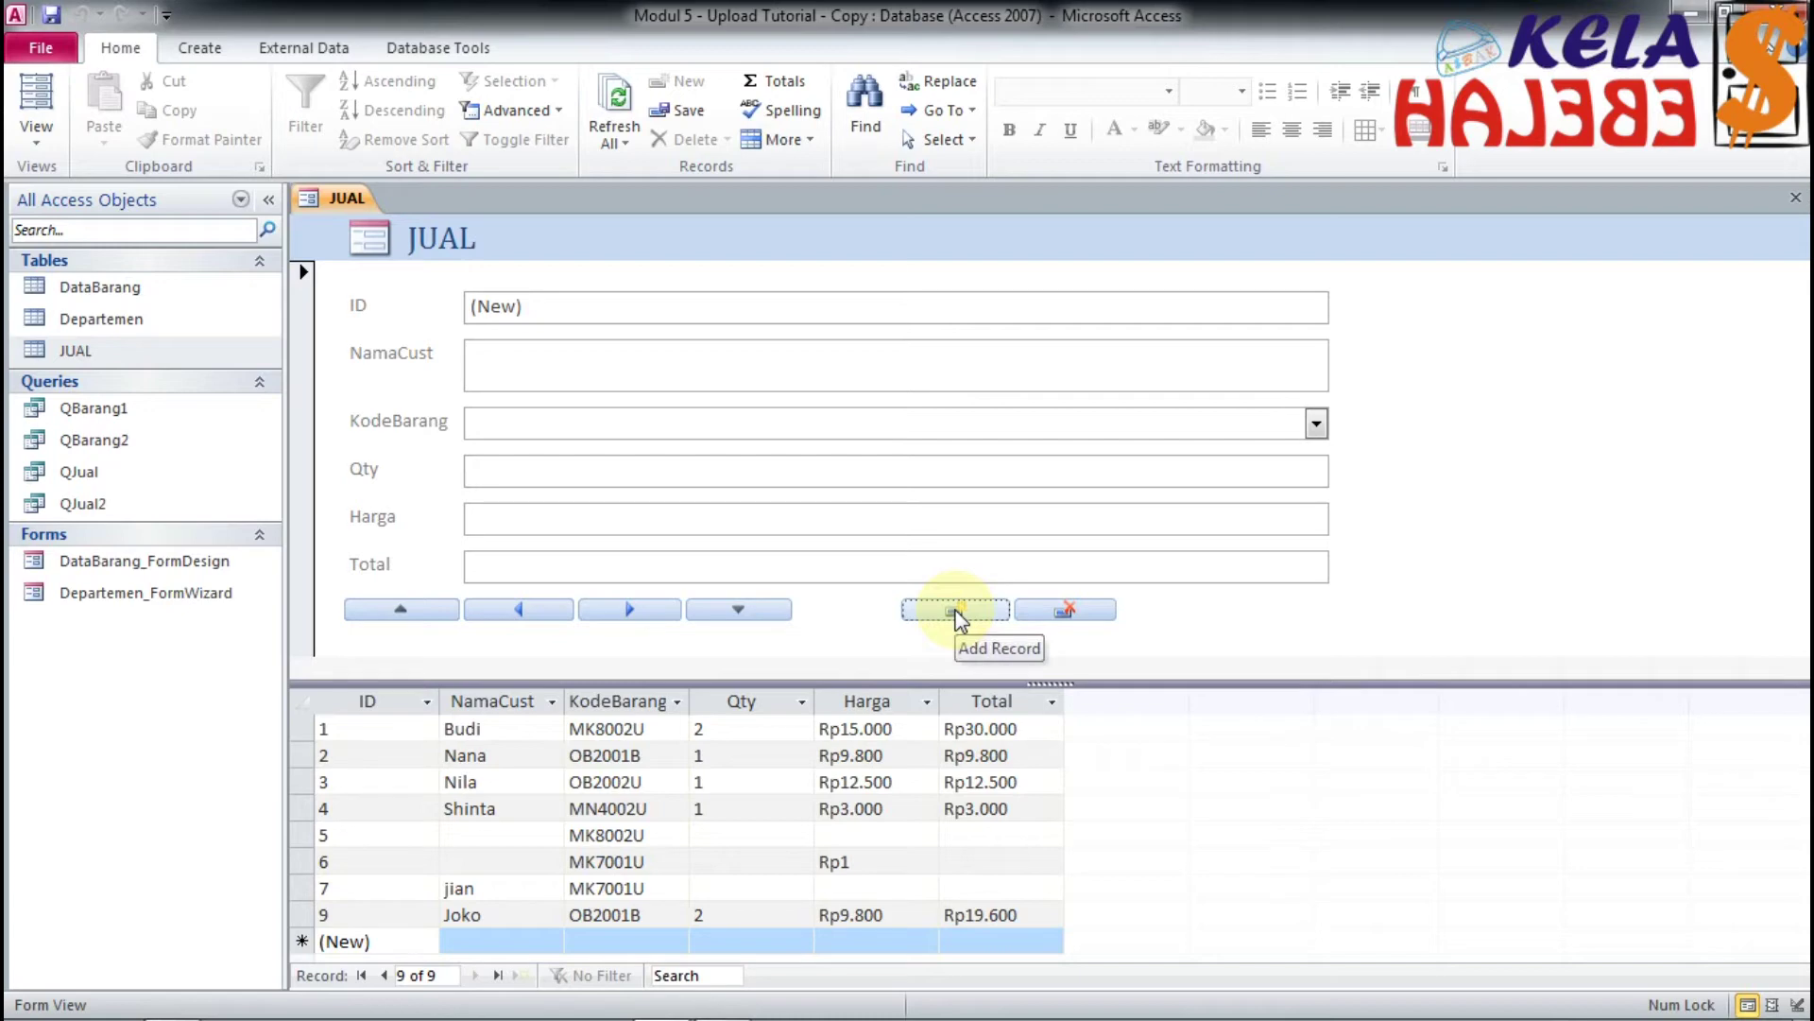
pyautogui.click(608, 365)
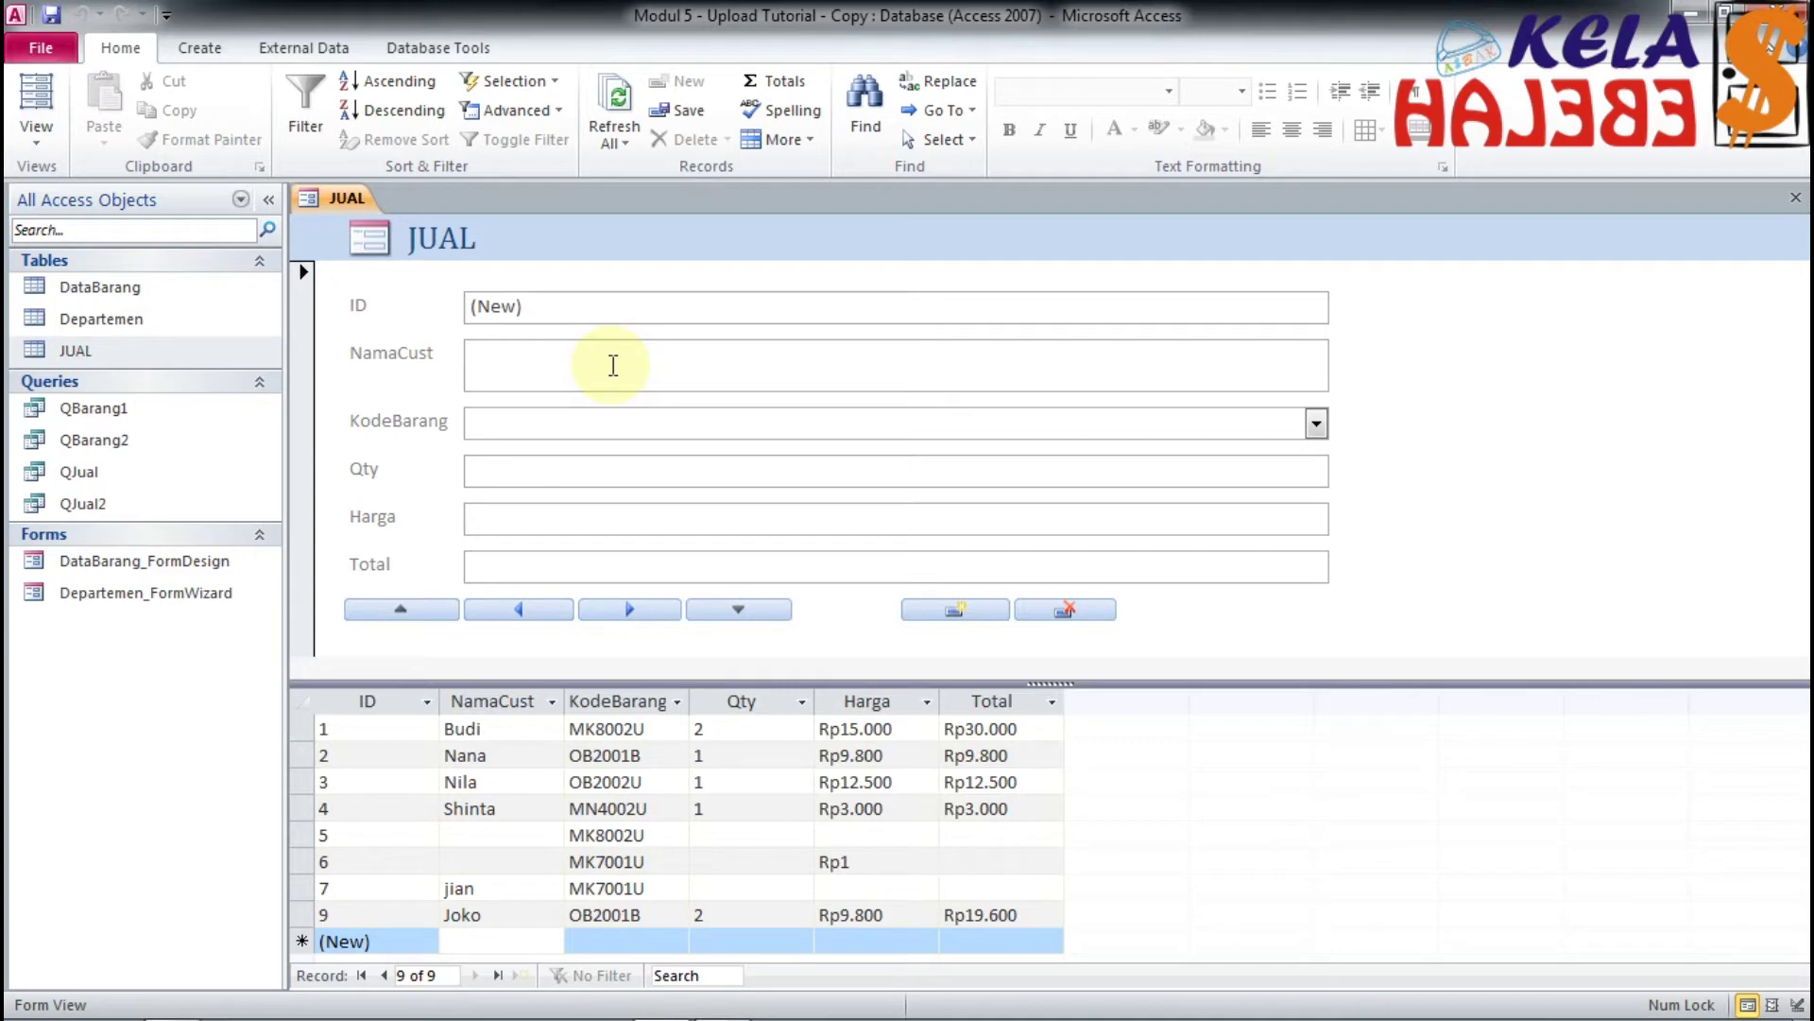
pyautogui.write('S')
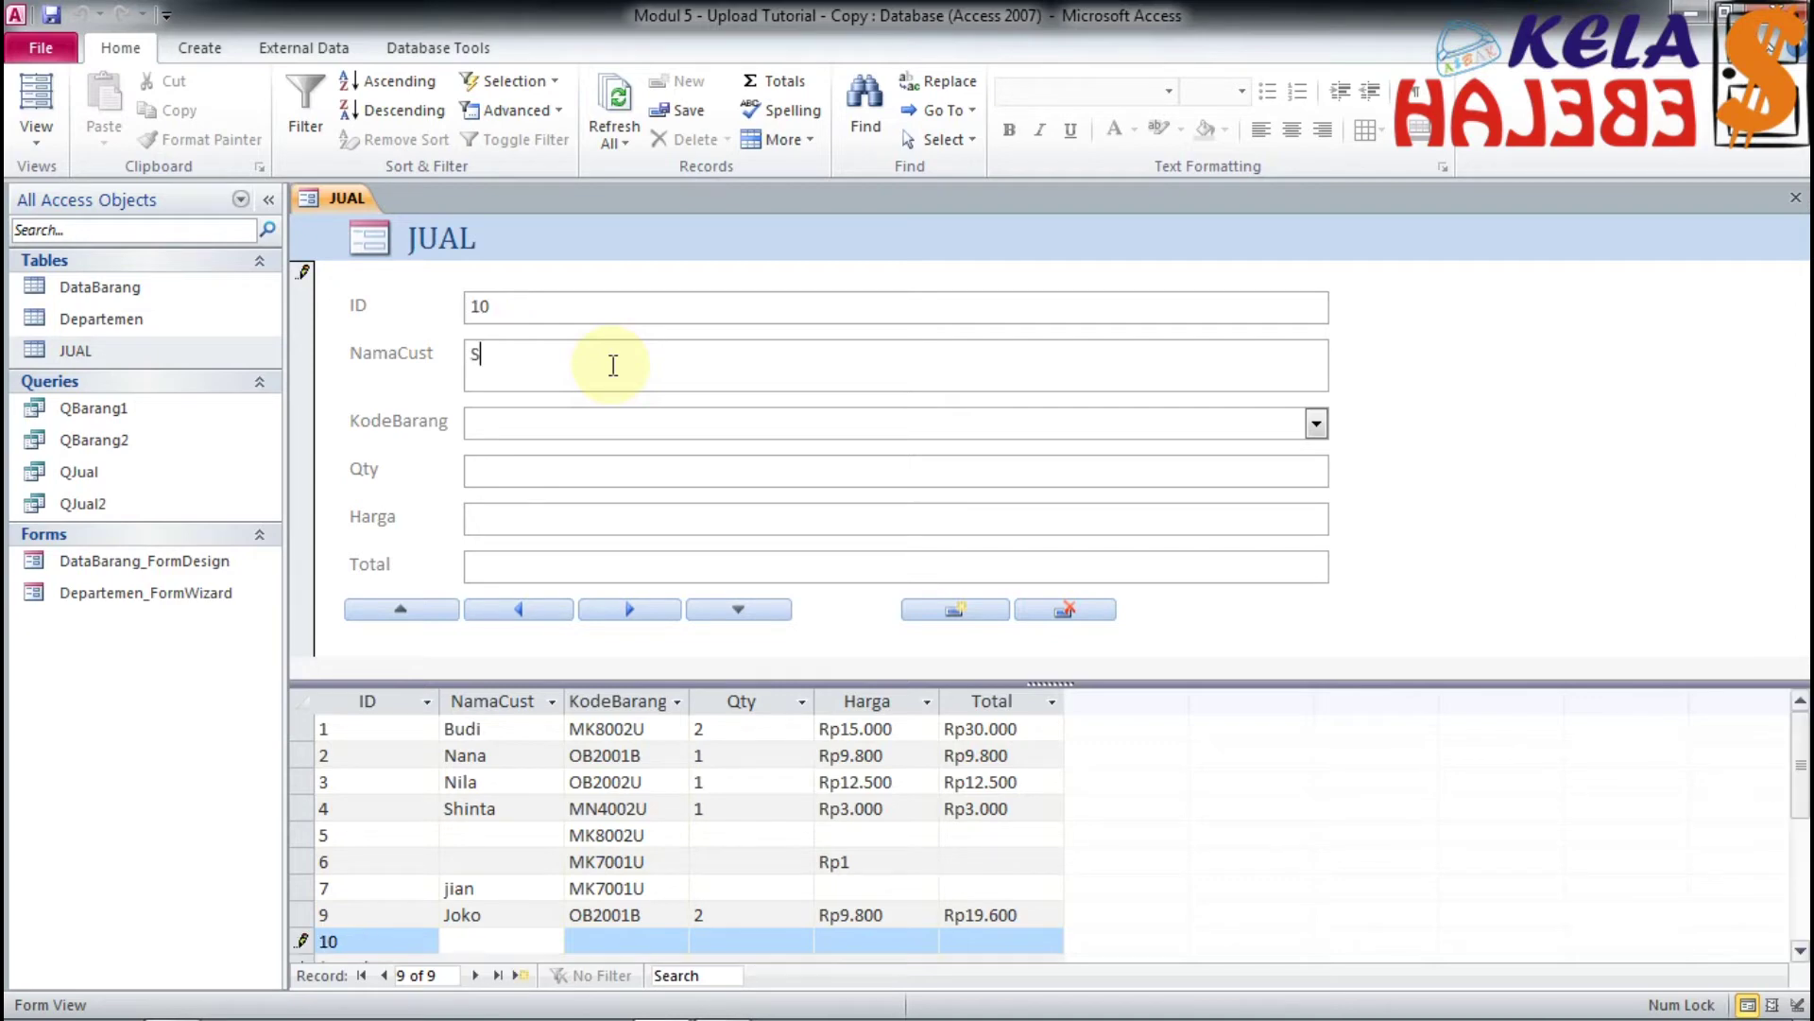
pyautogui.write('iti')
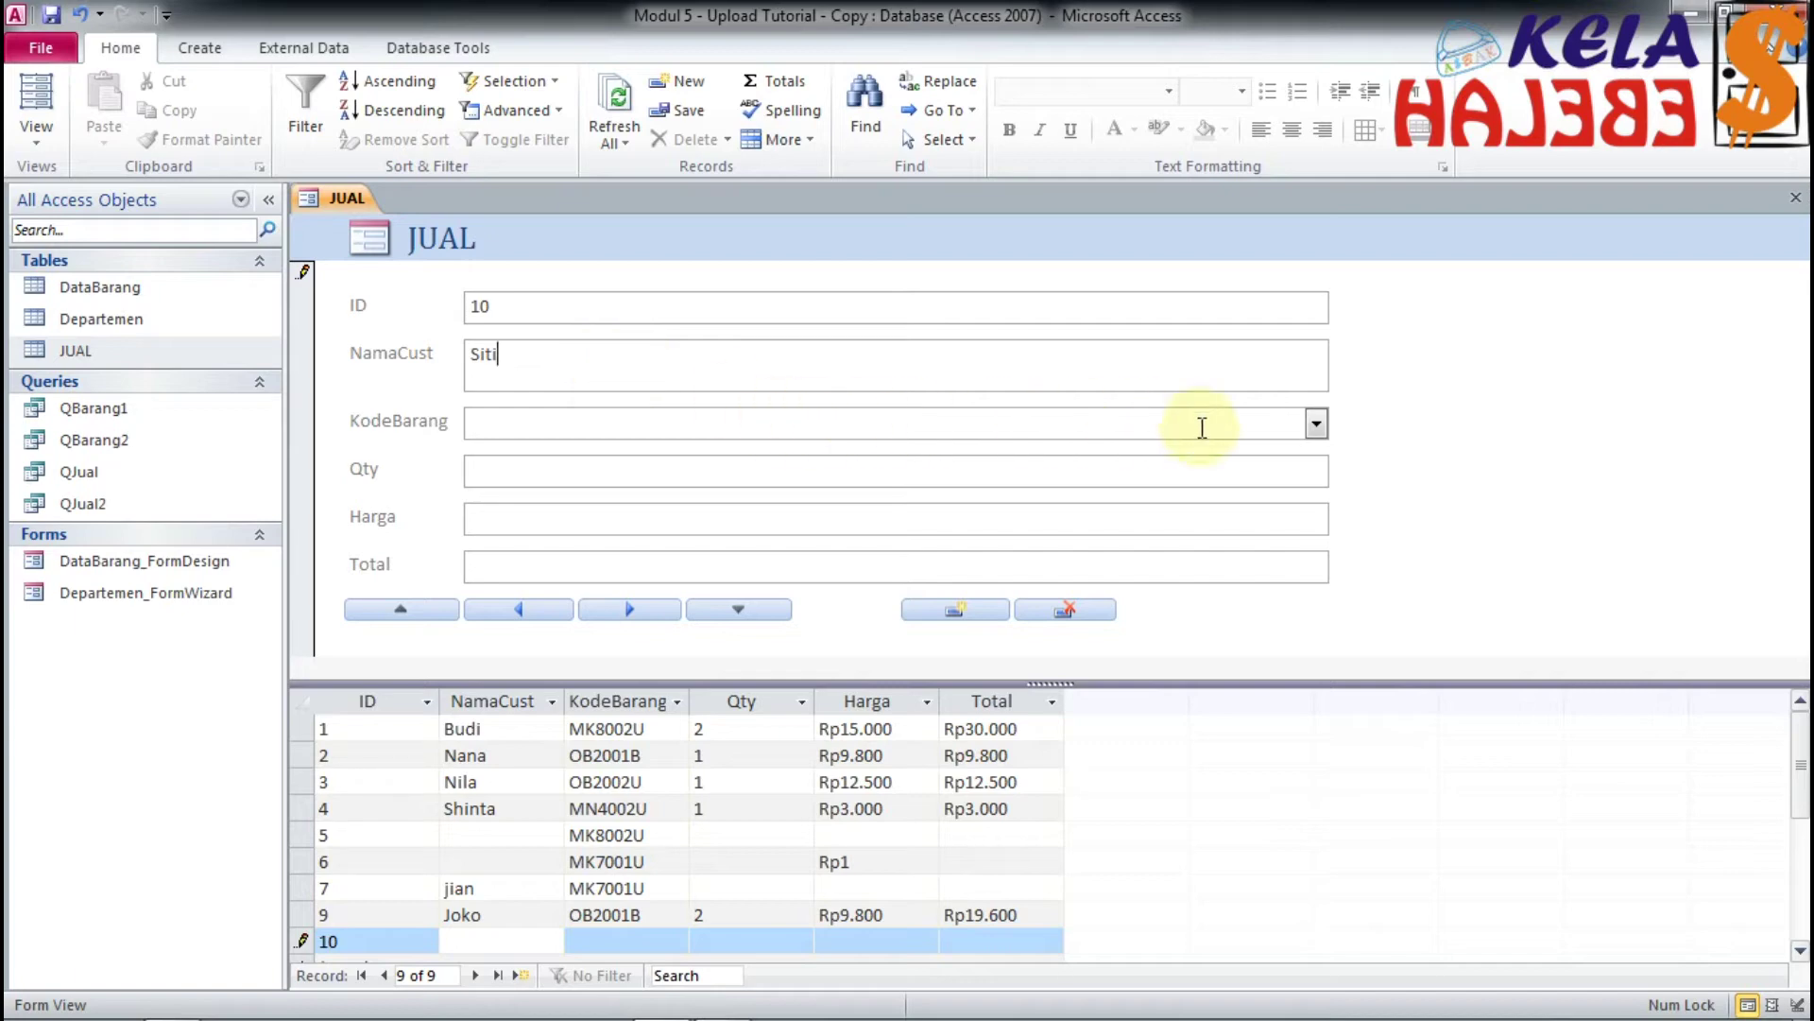
pyautogui.click(1317, 427)
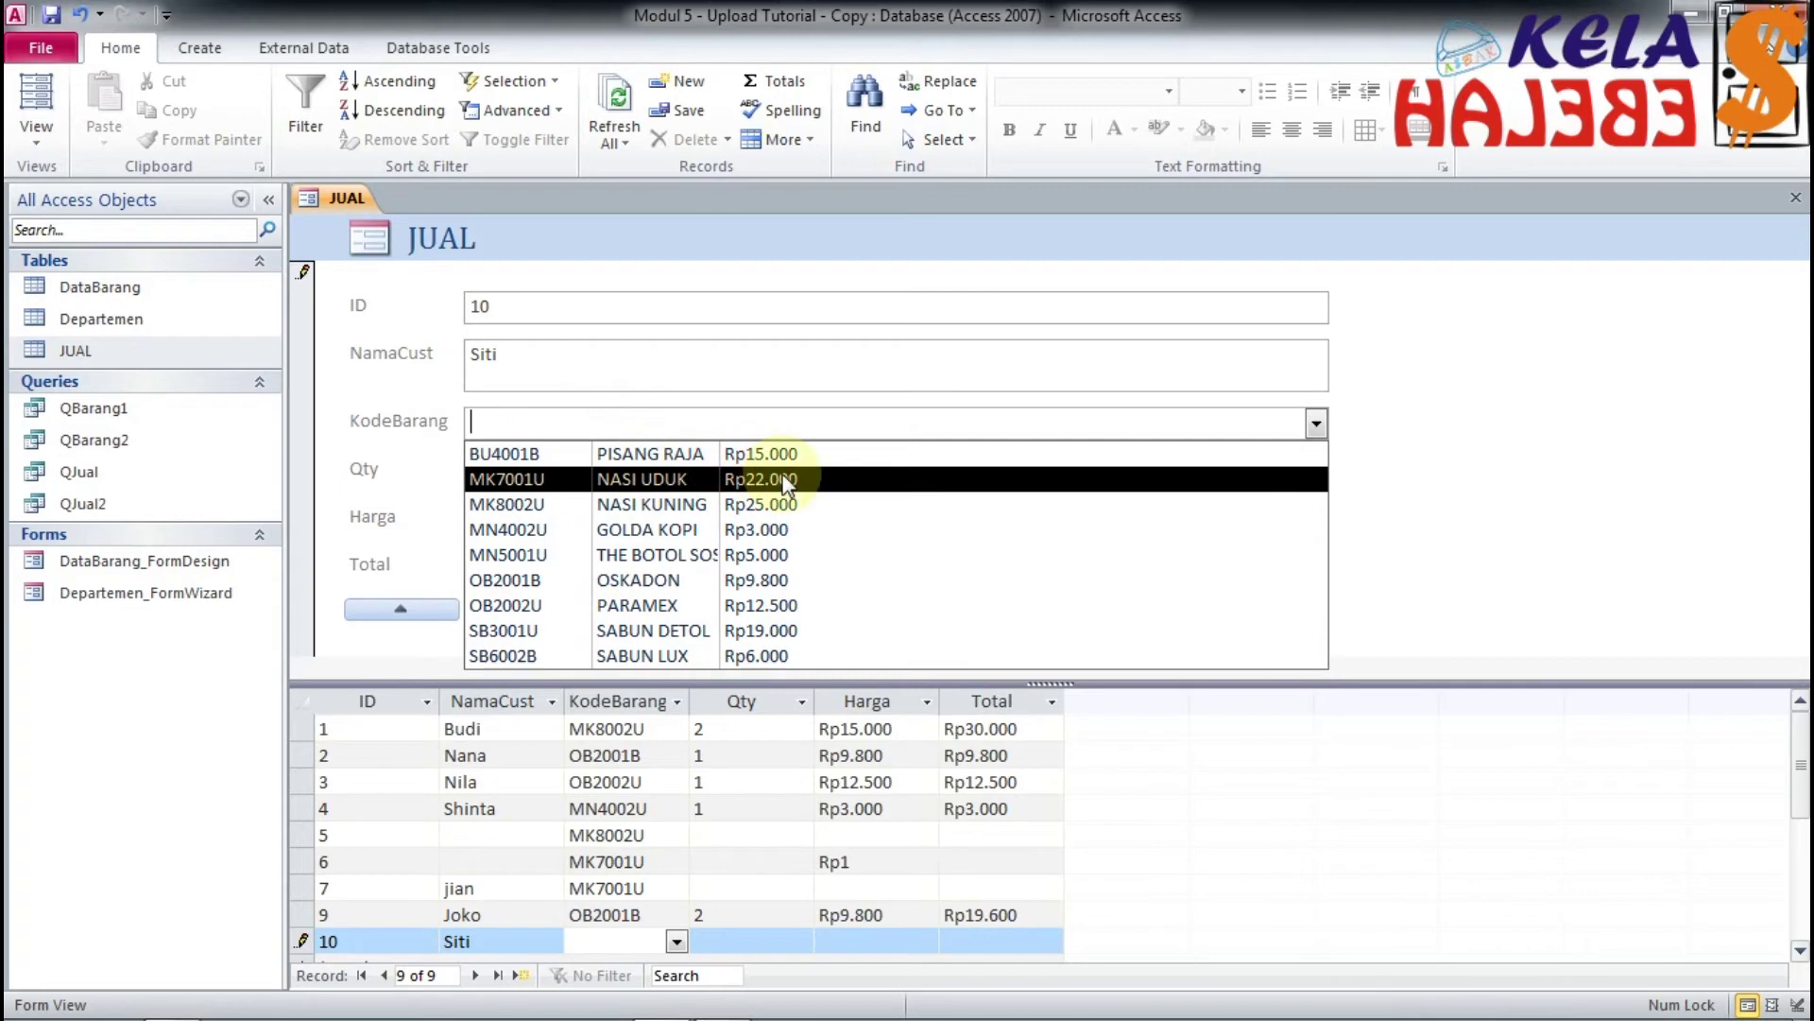
pyautogui.click(647, 531)
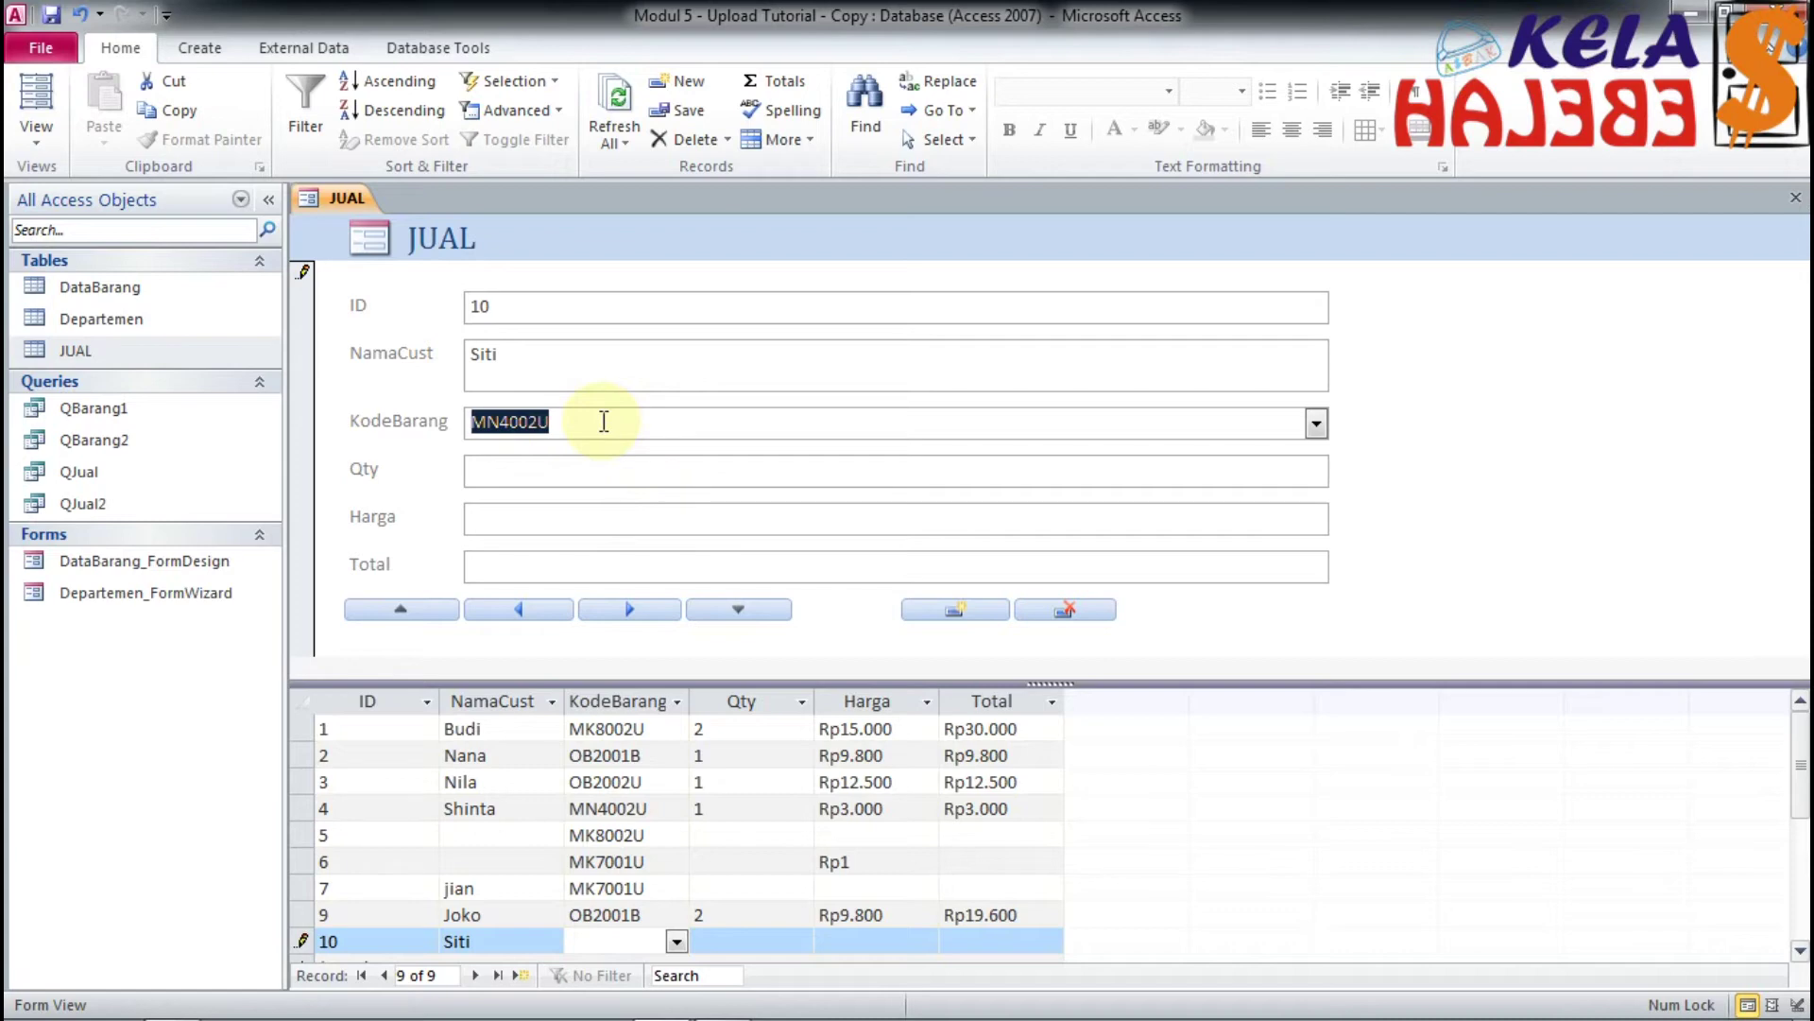
pyautogui.click(1317, 426)
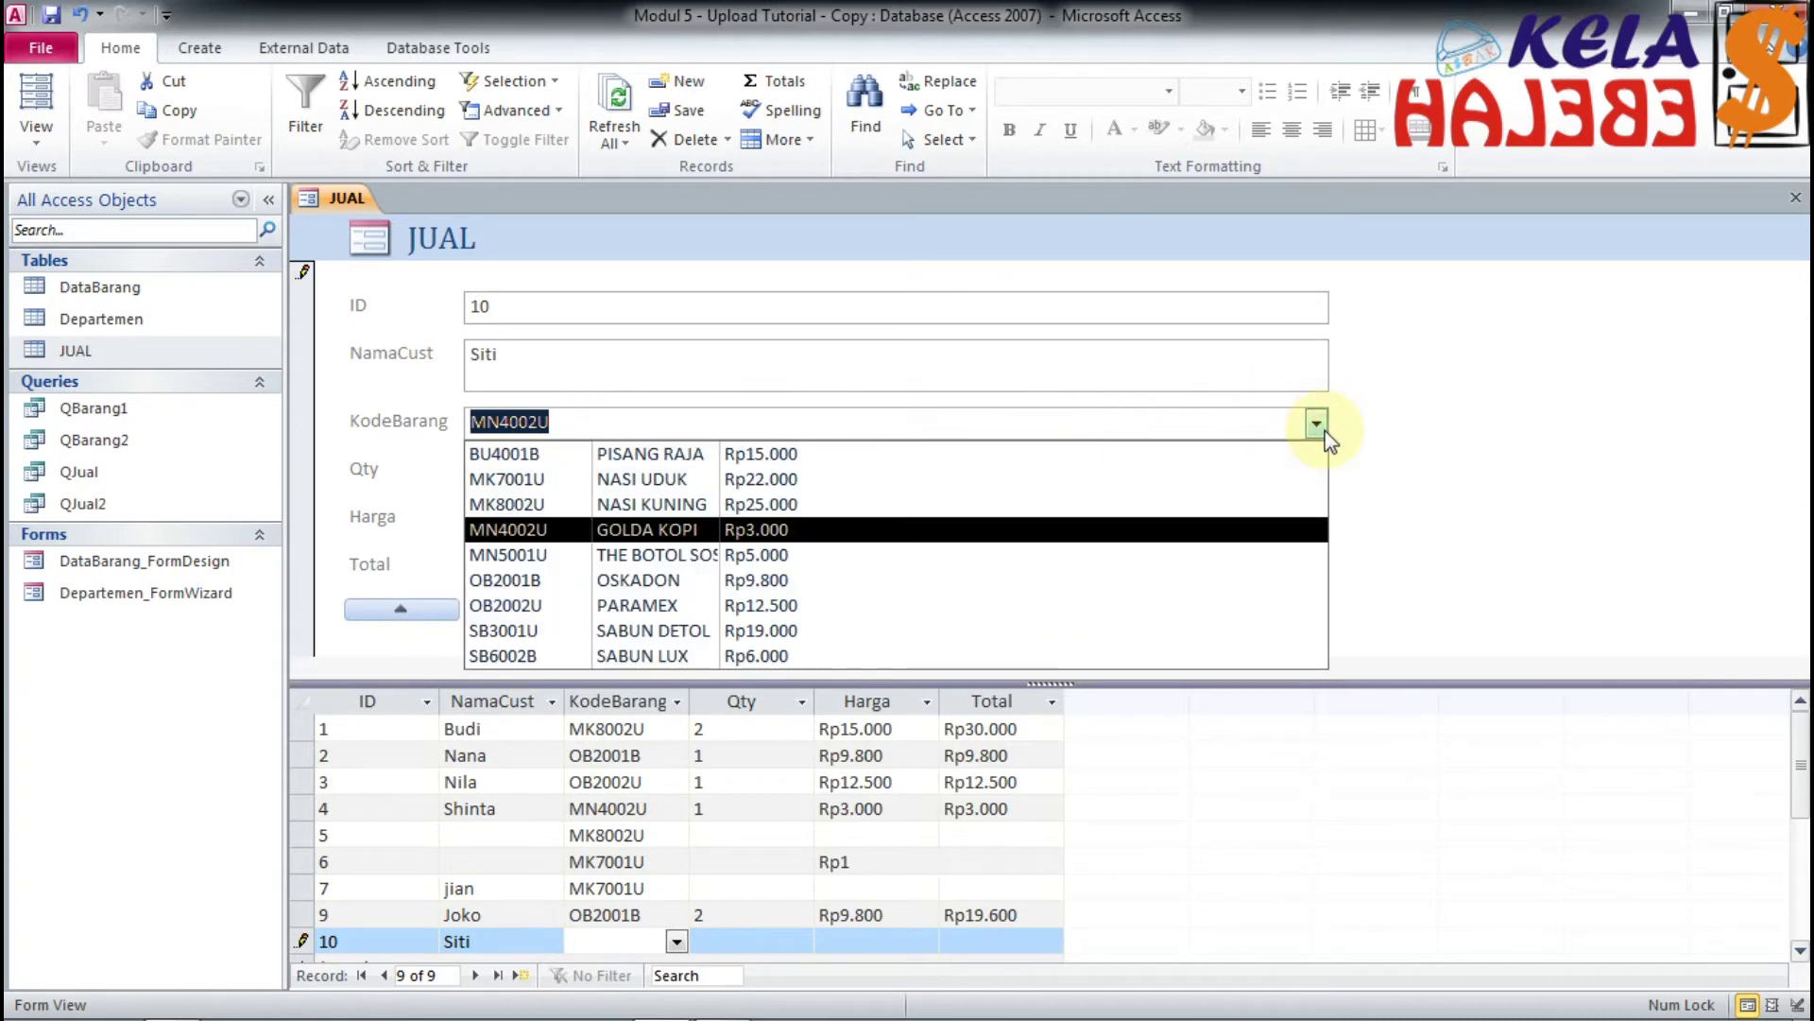
pyautogui.click(1317, 426)
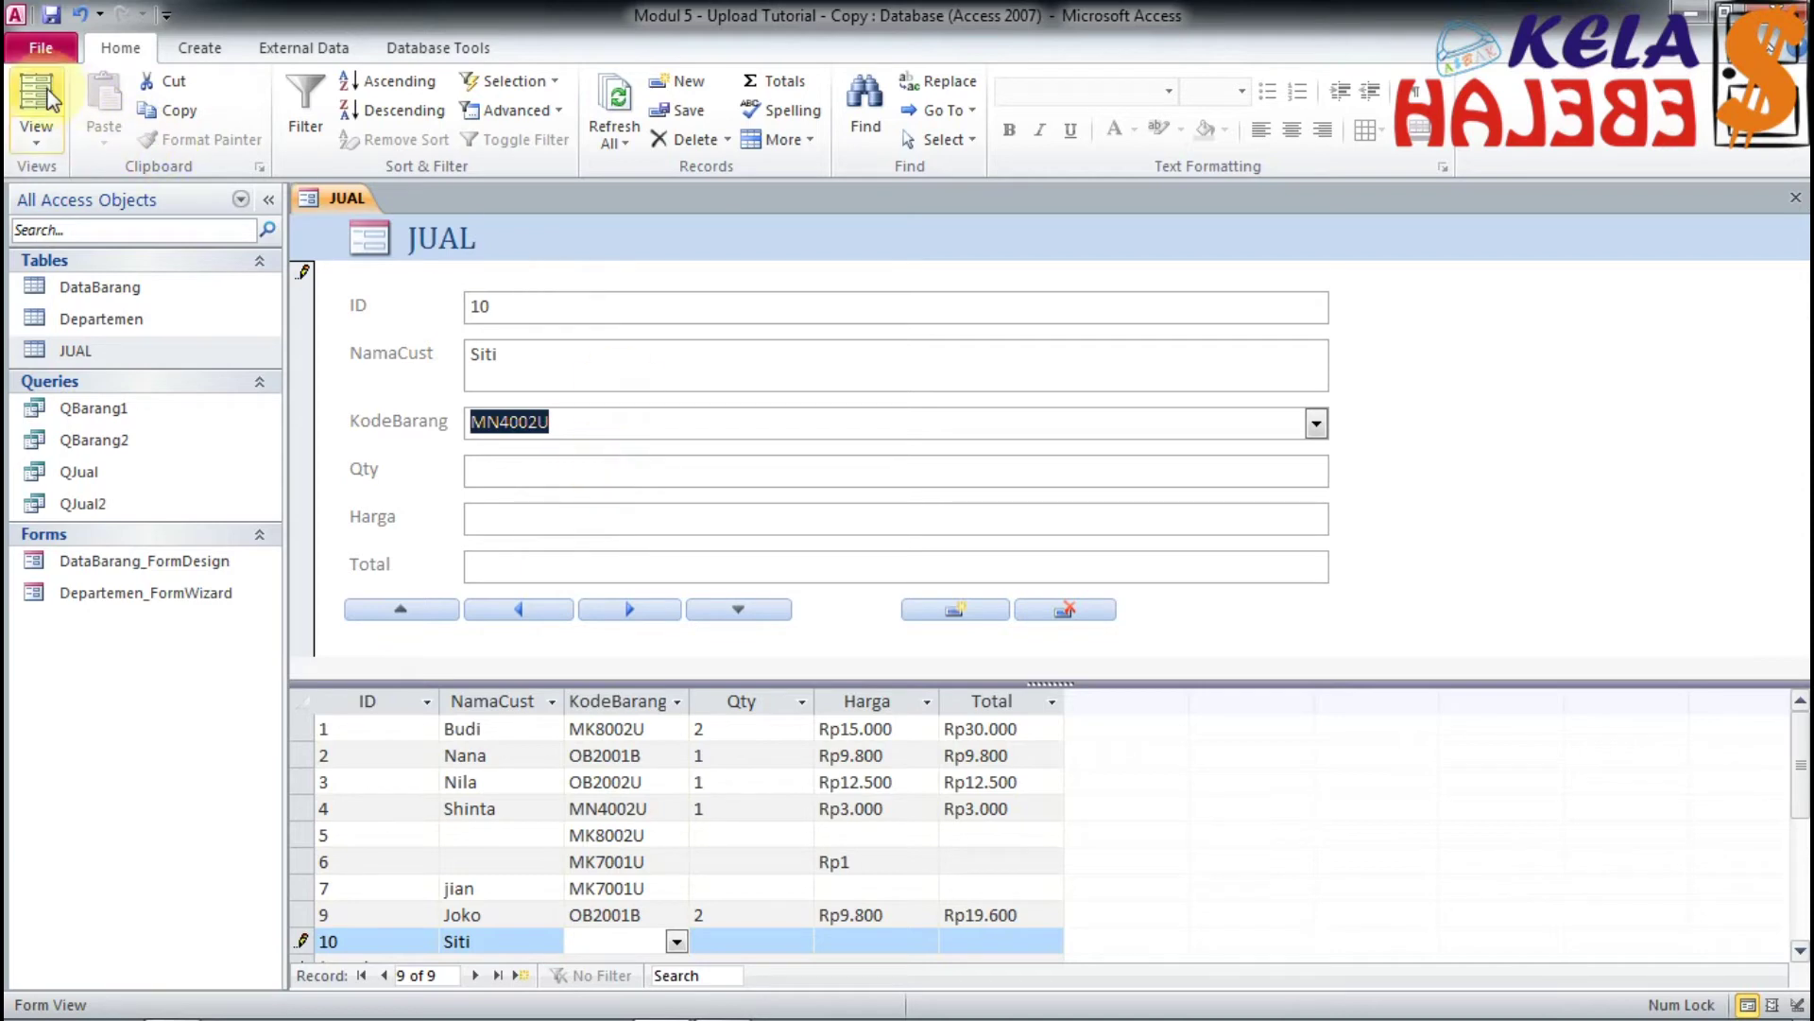
# Step: Switch the JUAL form to Layout View and rename the Harga text box as txt_Harga
pyautogui.click(41, 143)
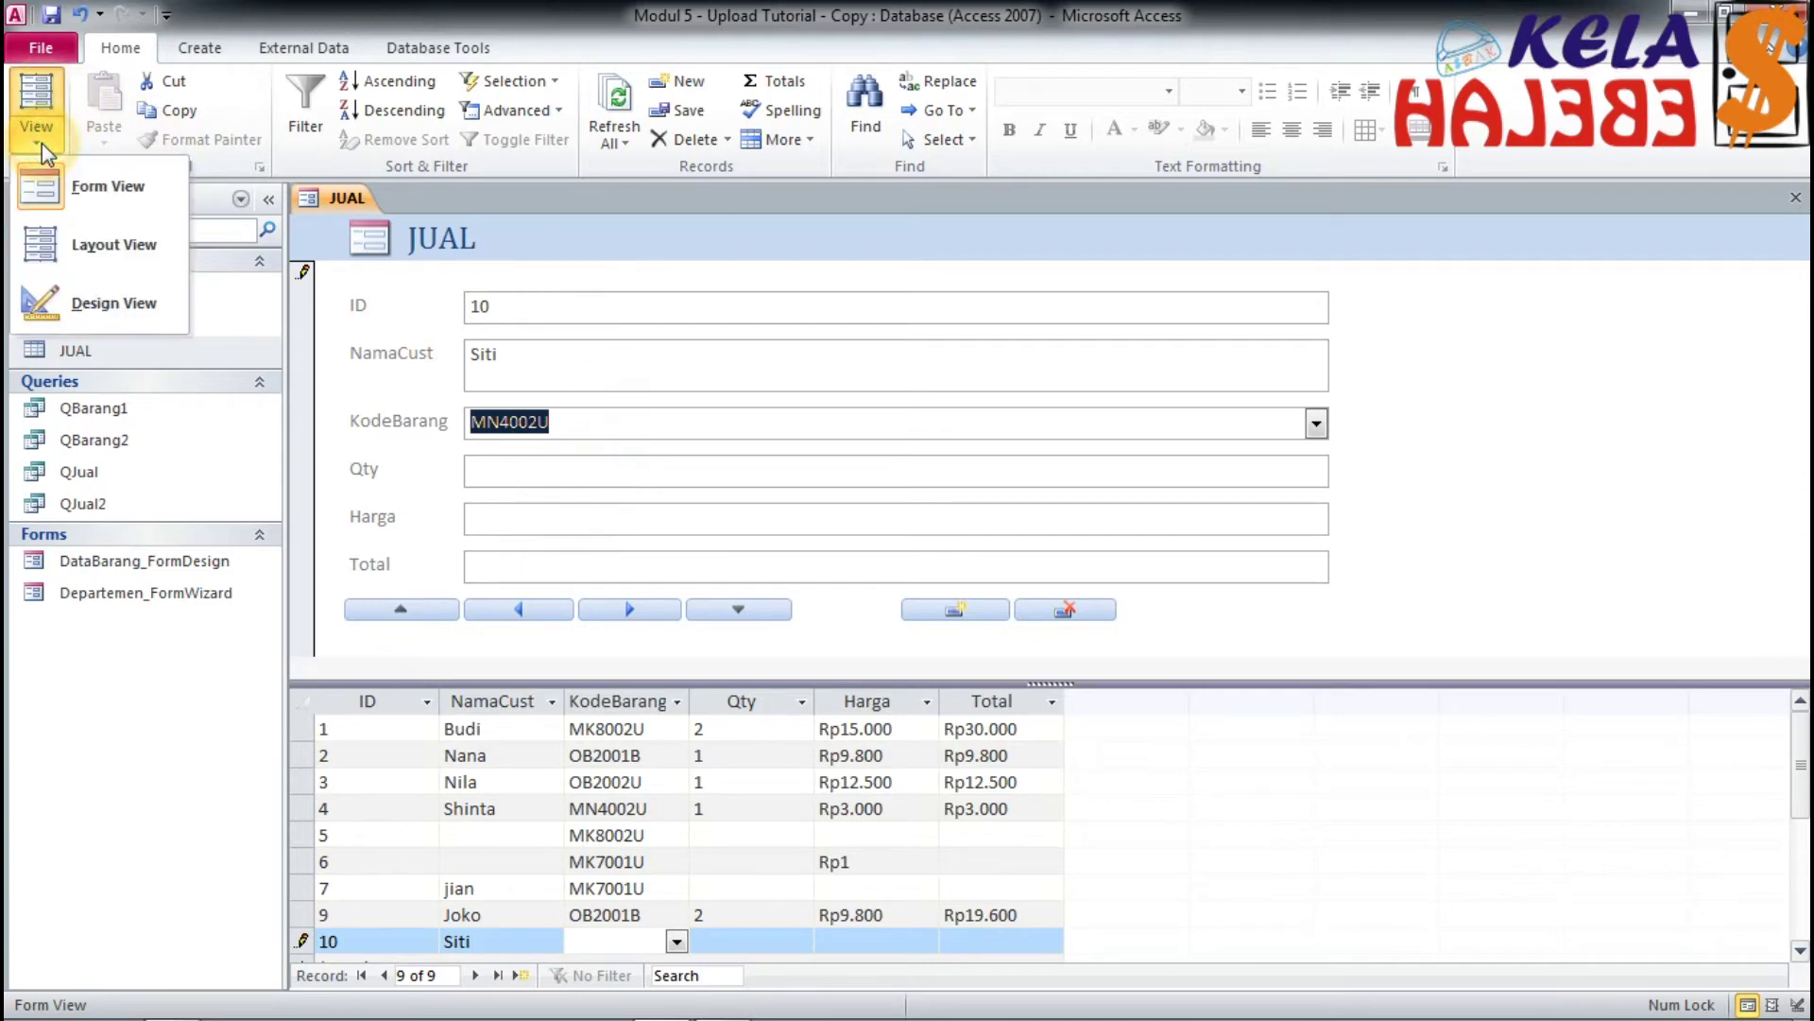
pyautogui.click(48, 249)
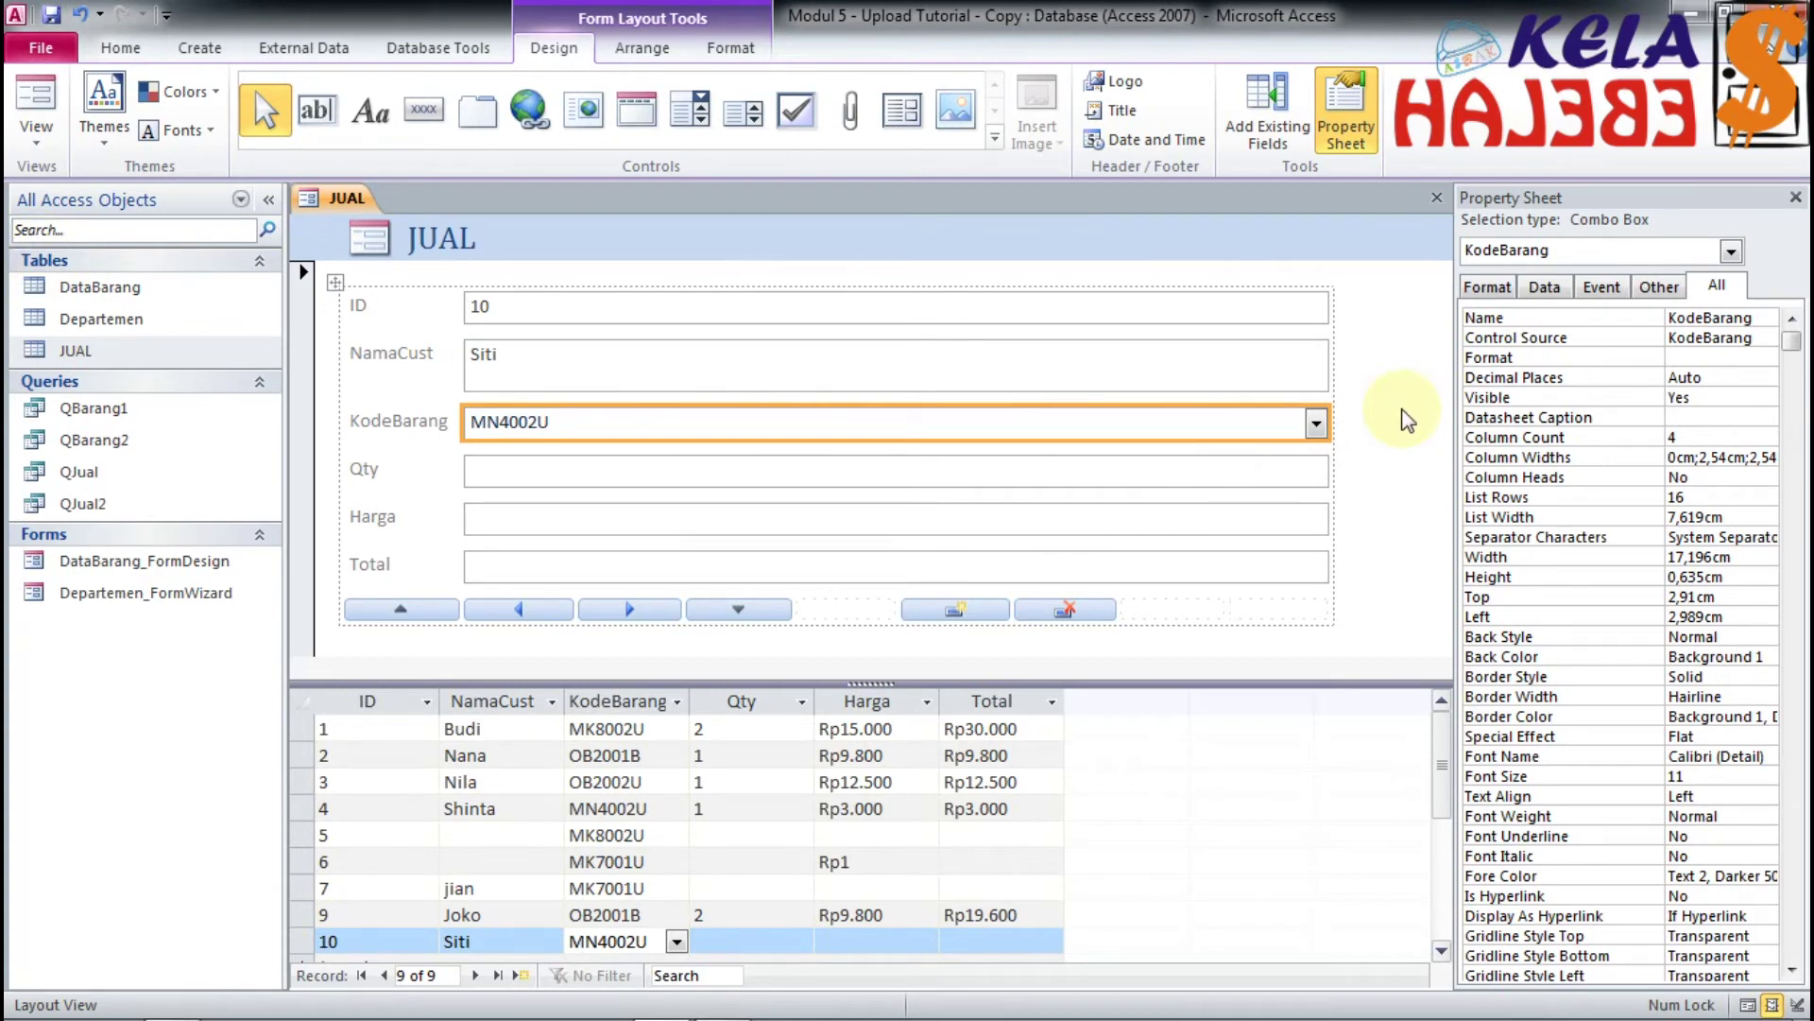
pyautogui.click(899, 519)
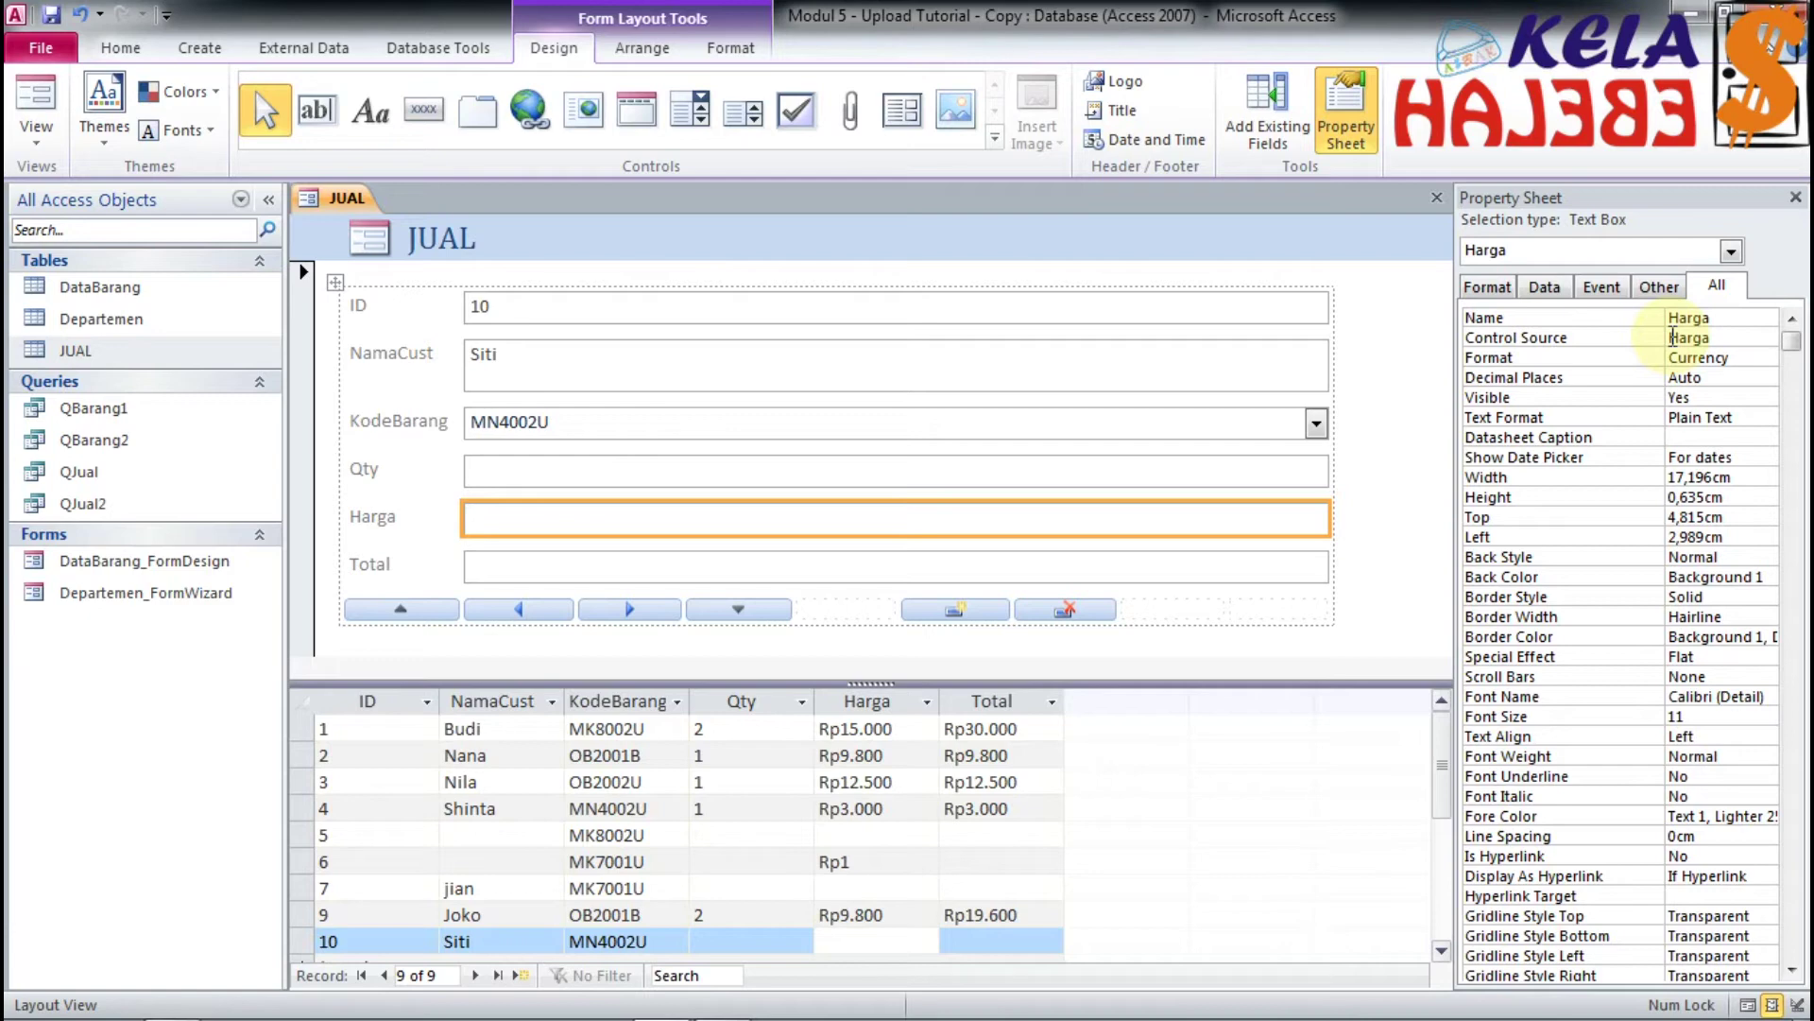
pyautogui.click(1627, 318)
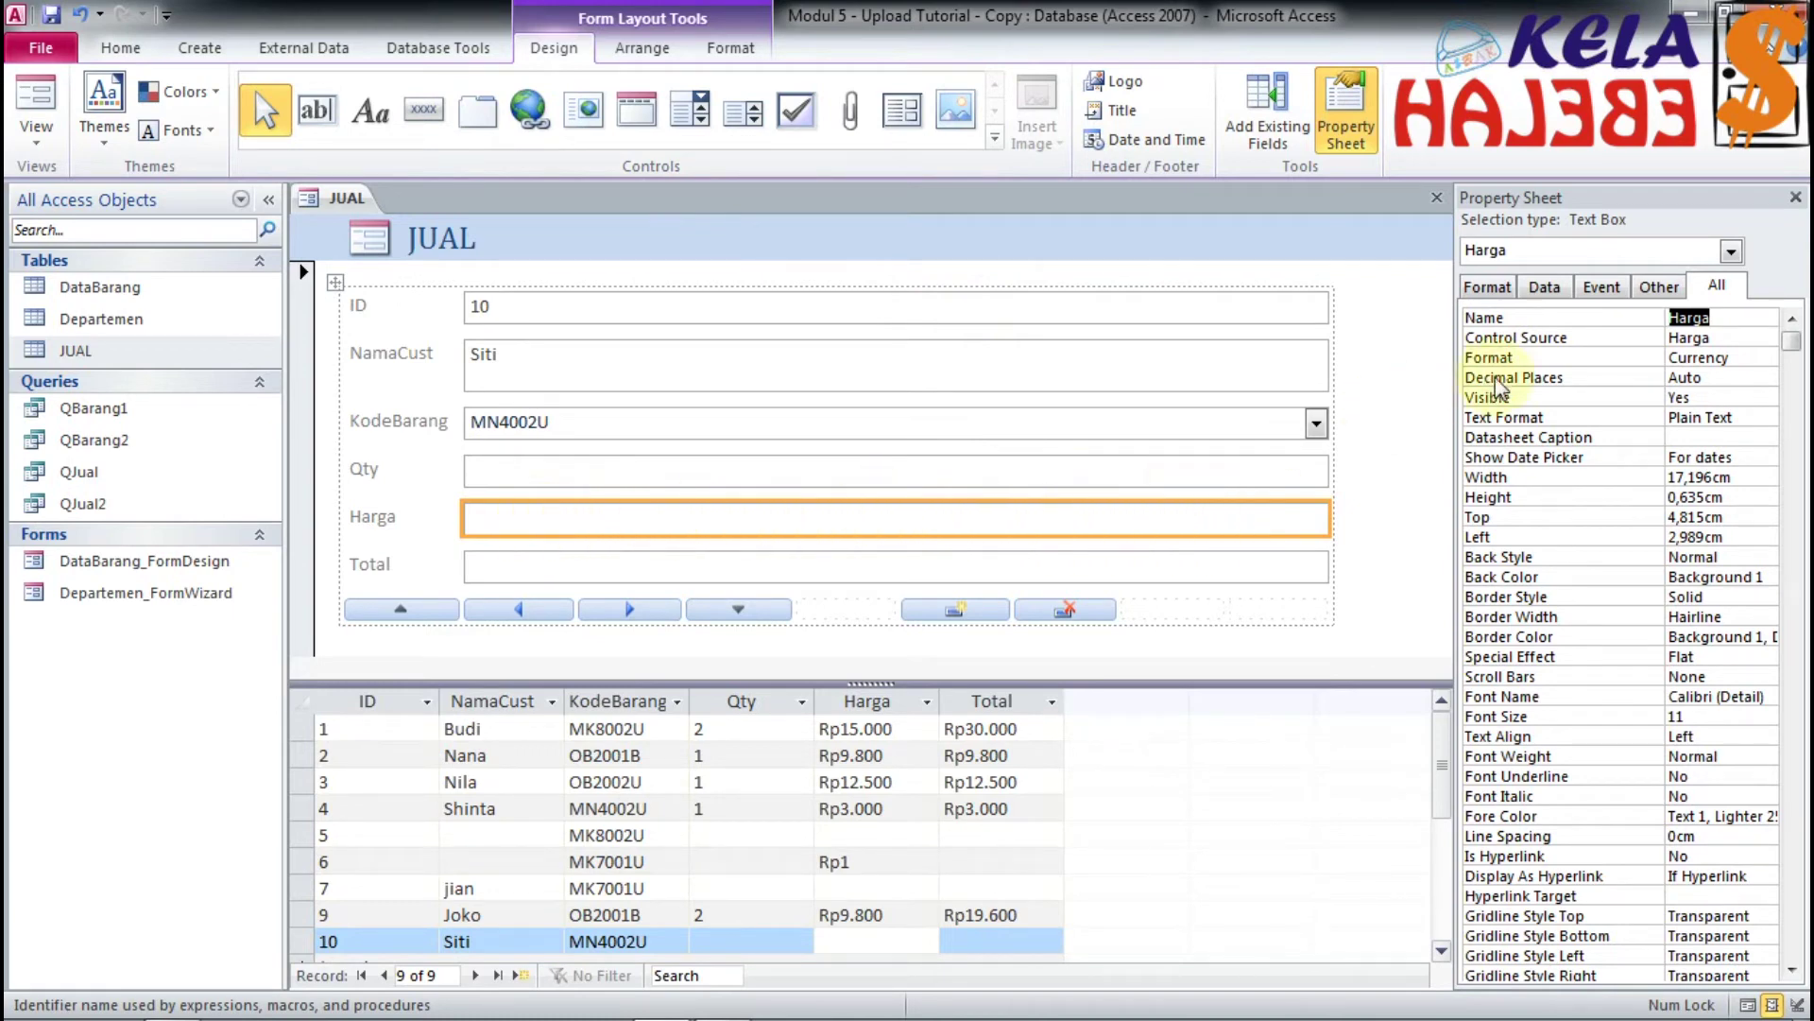
pyautogui.click(1678, 318)
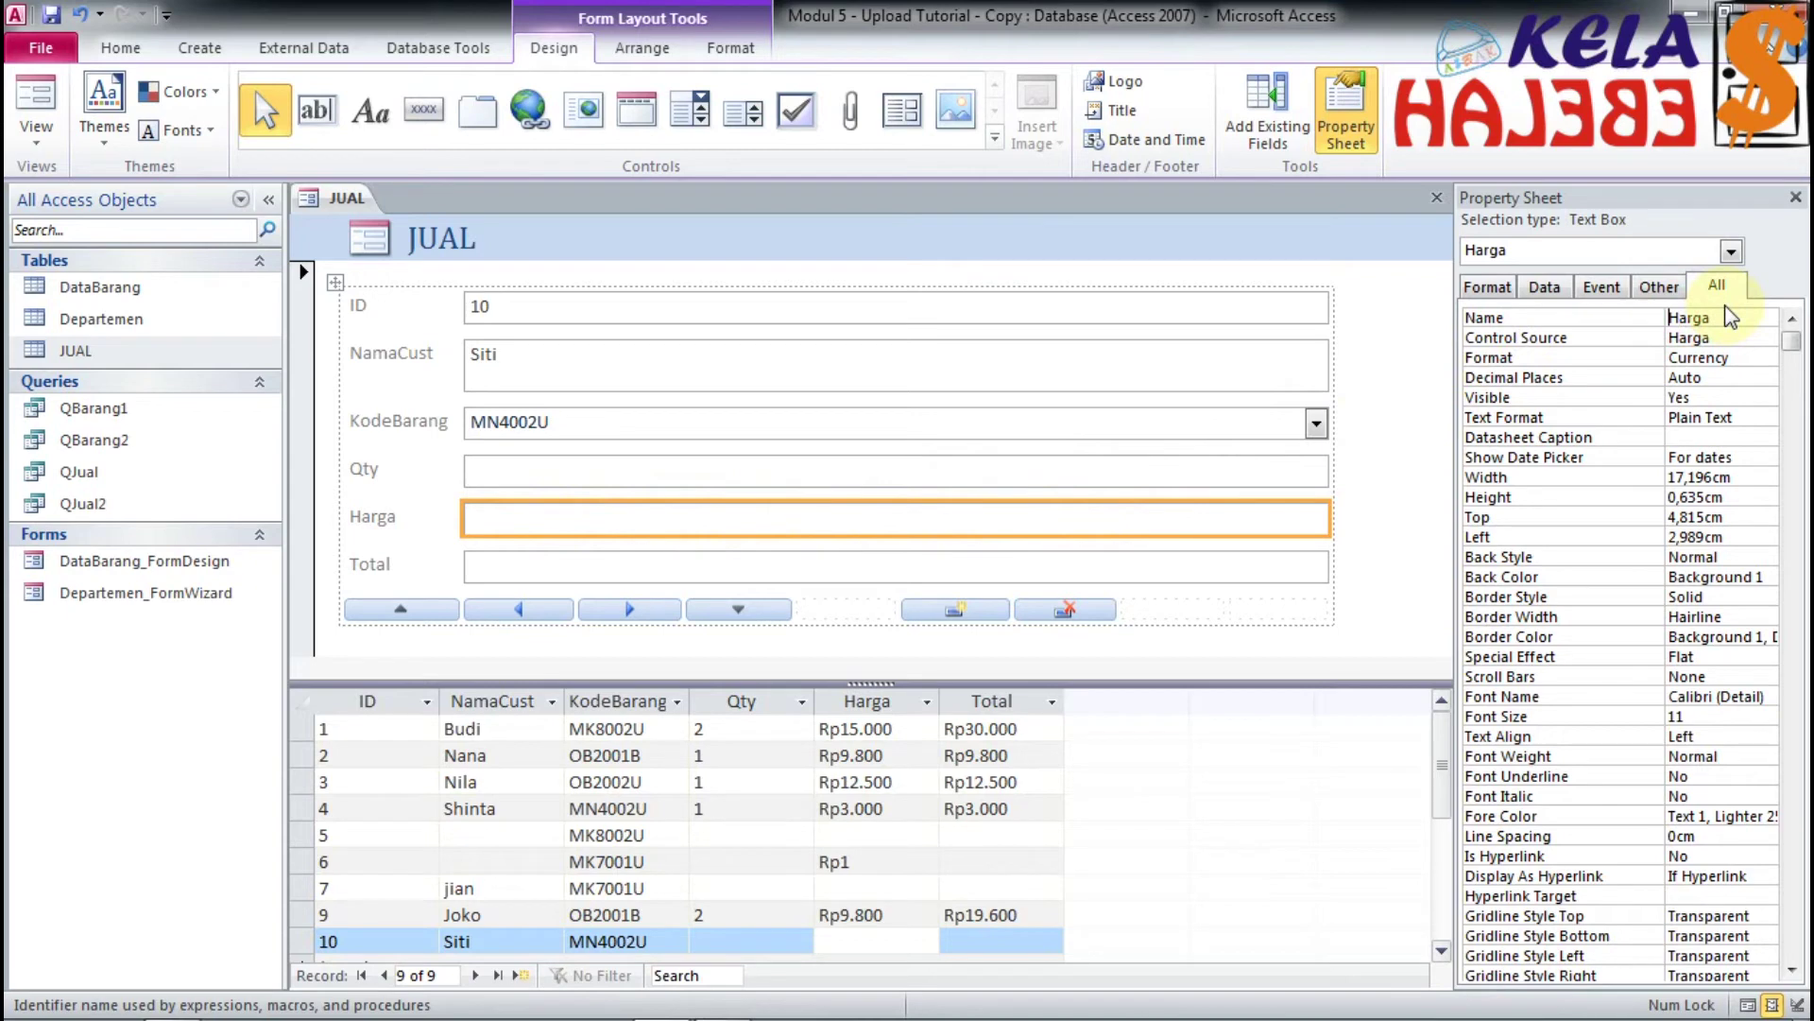
pyautogui.write('txt_')
pyautogui.click(1646, 337)
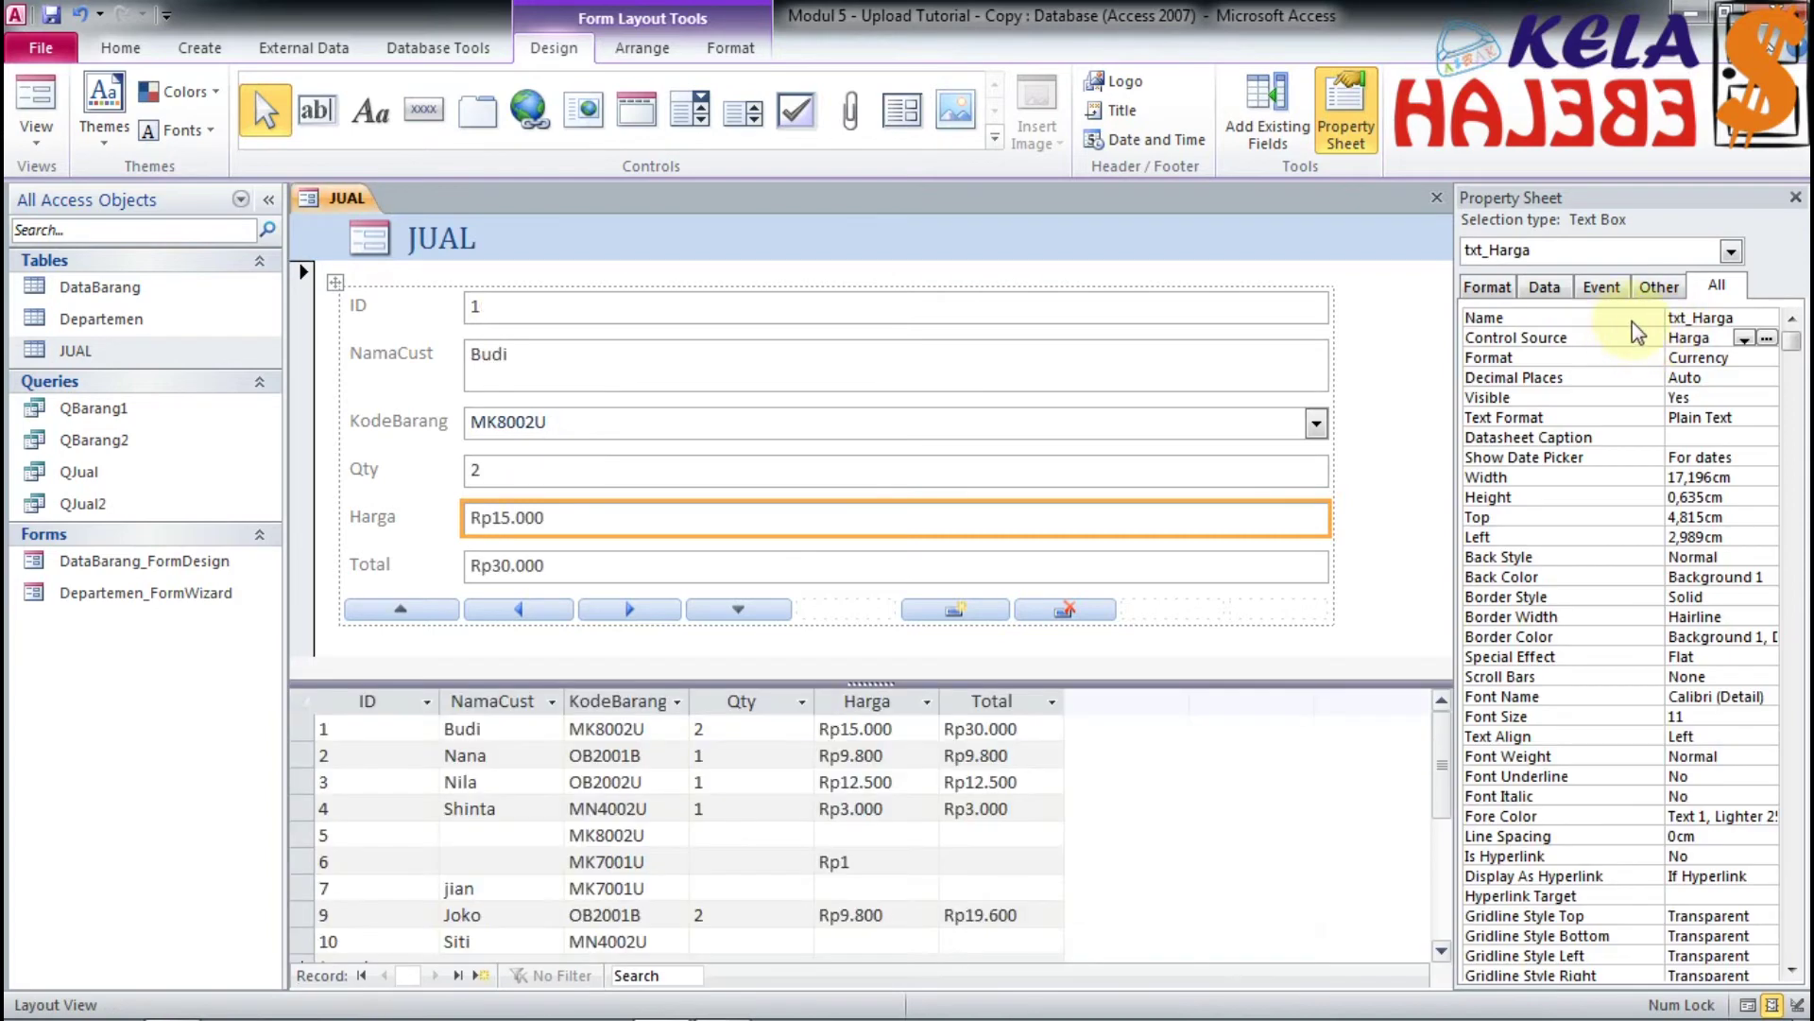
pyautogui.click(1624, 319)
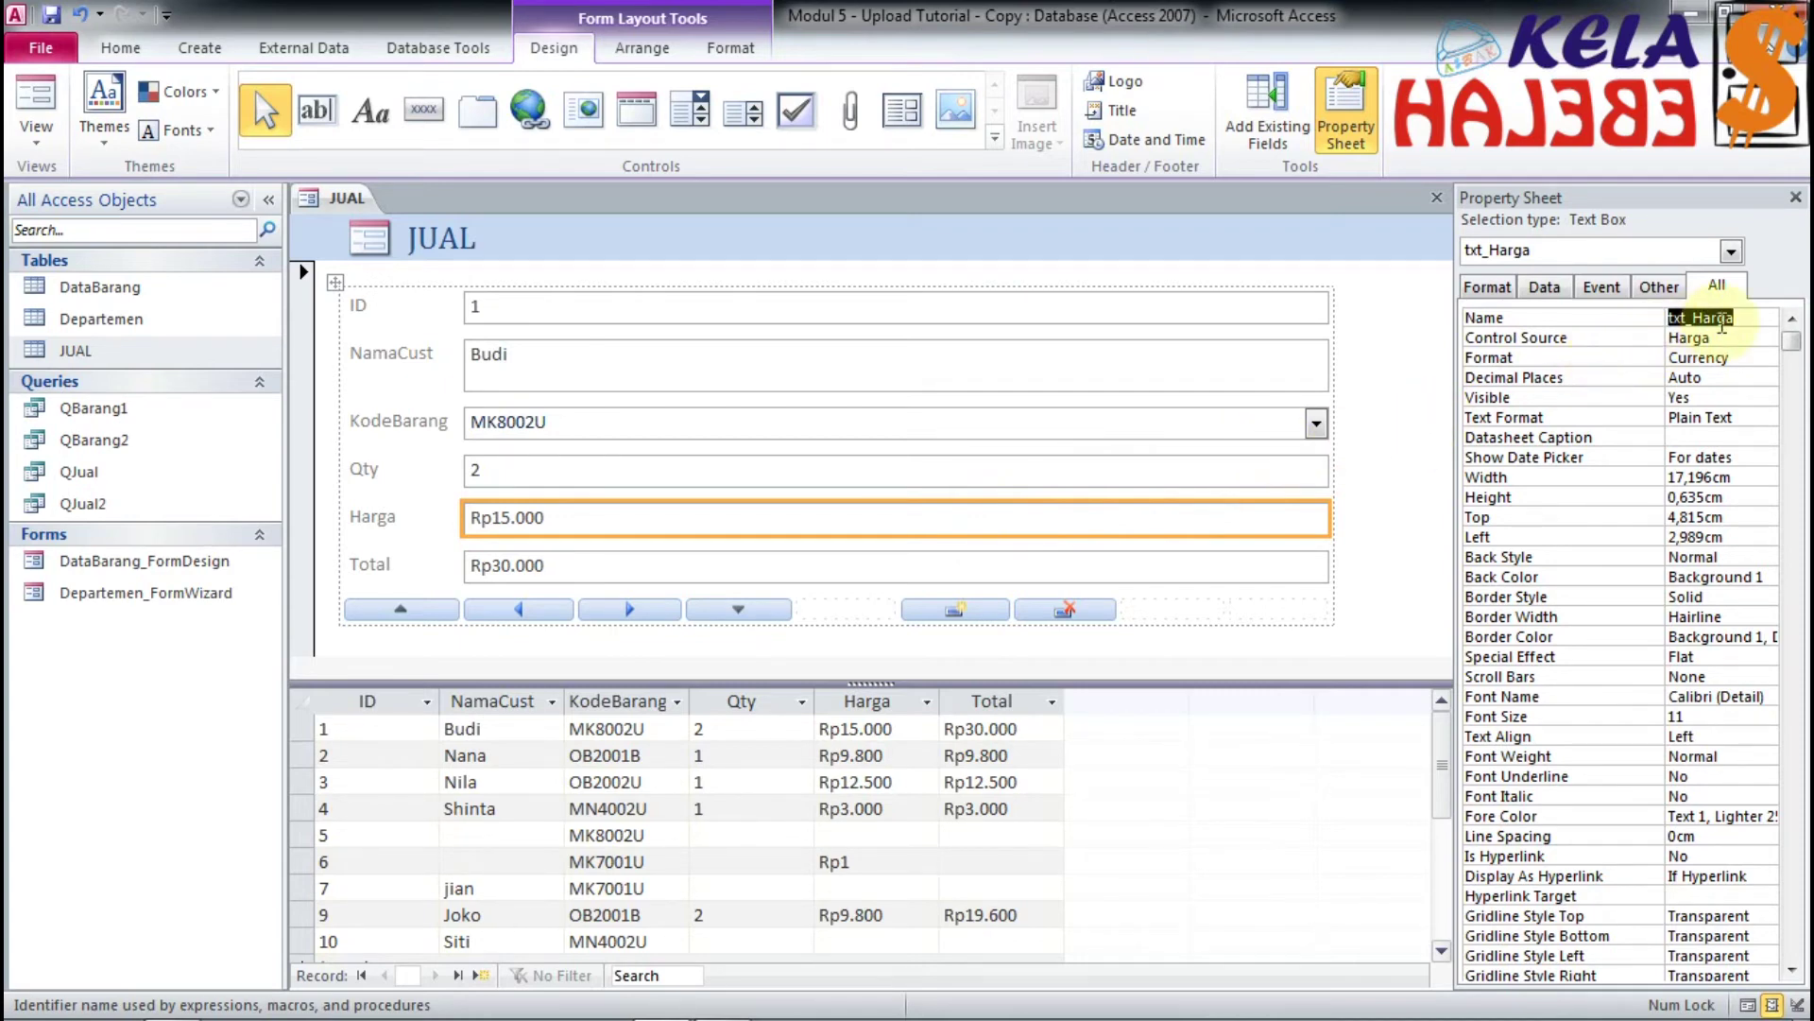
# Step: Rename the KodeBarang combo box as cmb_KodeBarang
pyautogui.click(1149, 423)
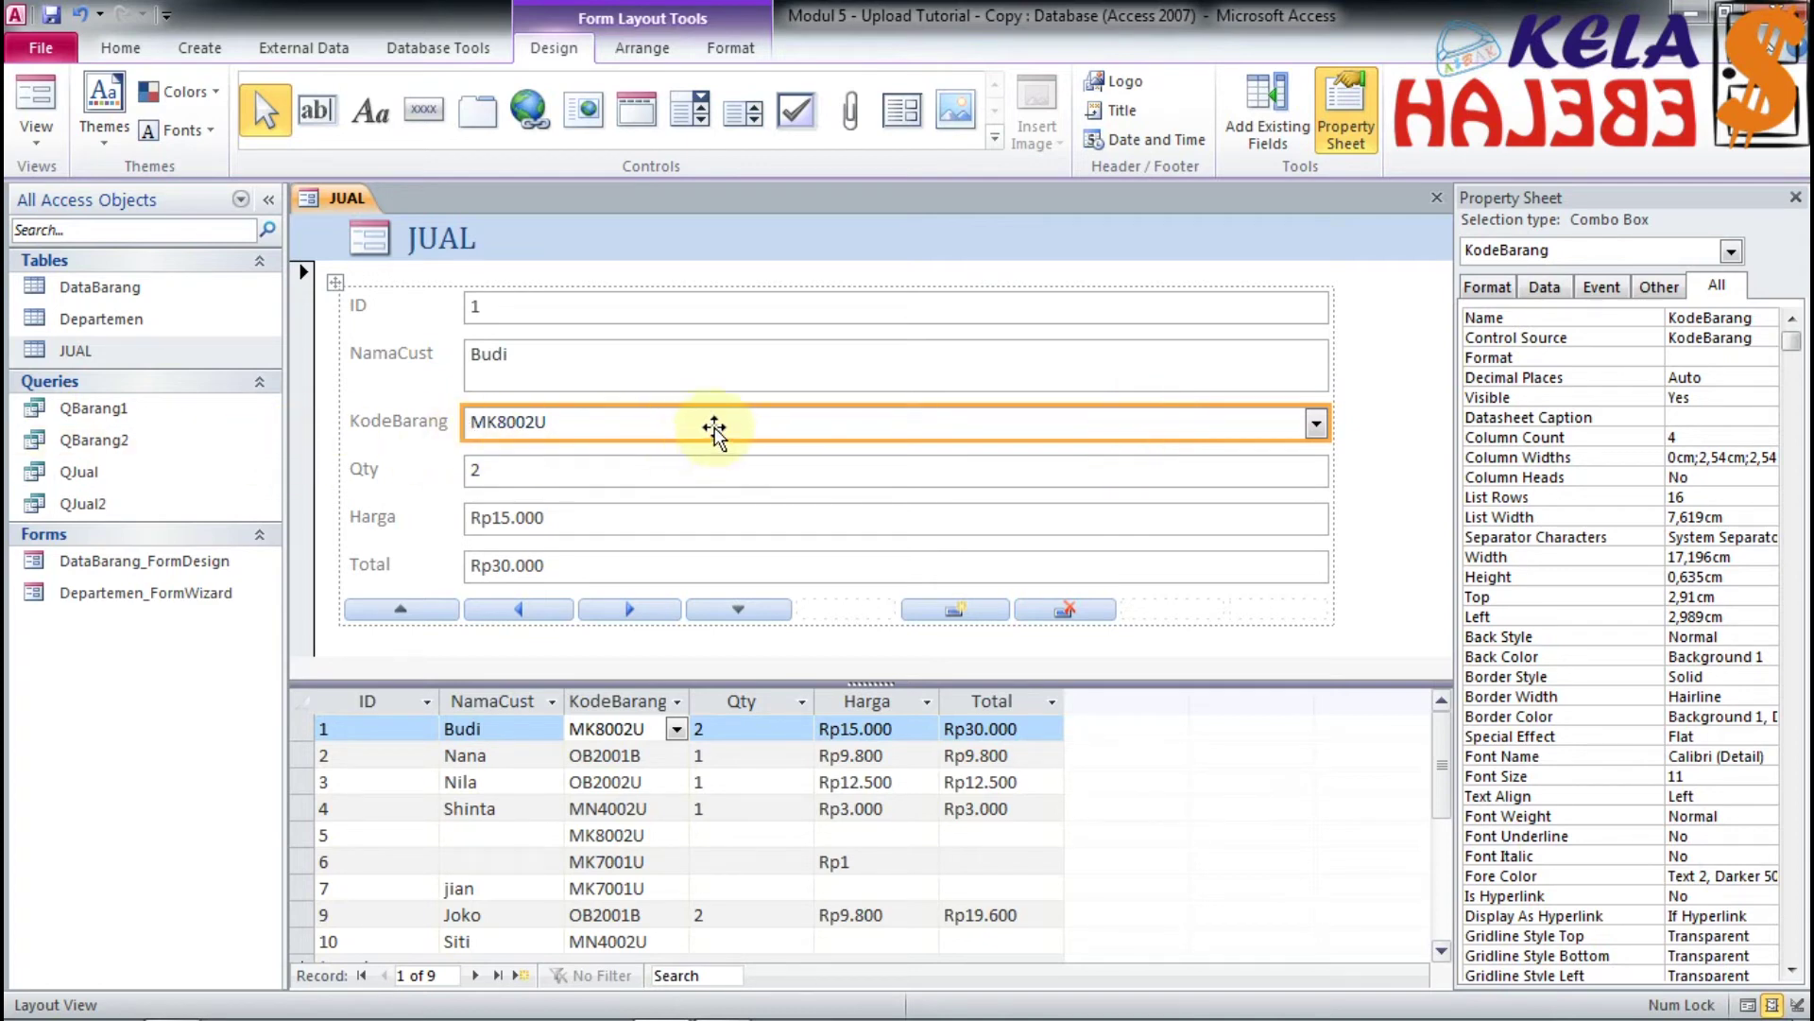
pyautogui.click(1674, 316)
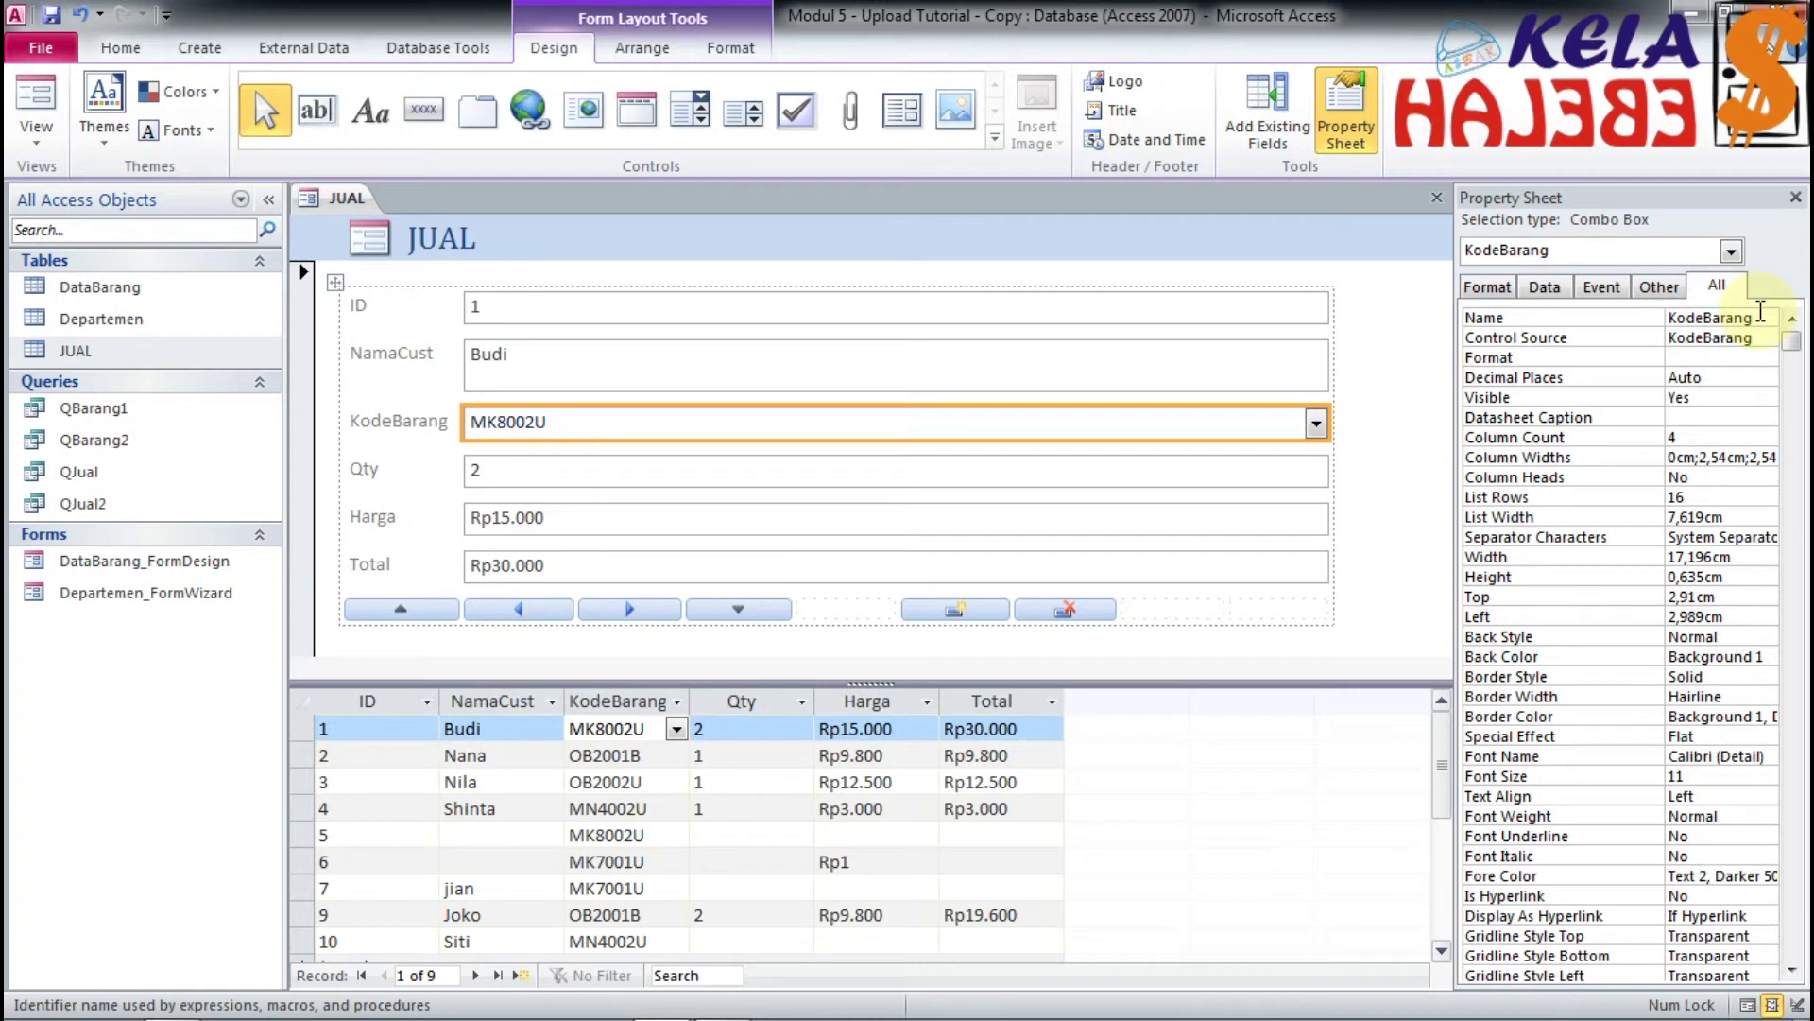
pyautogui.write('cmb_')
pyautogui.click(1623, 326)
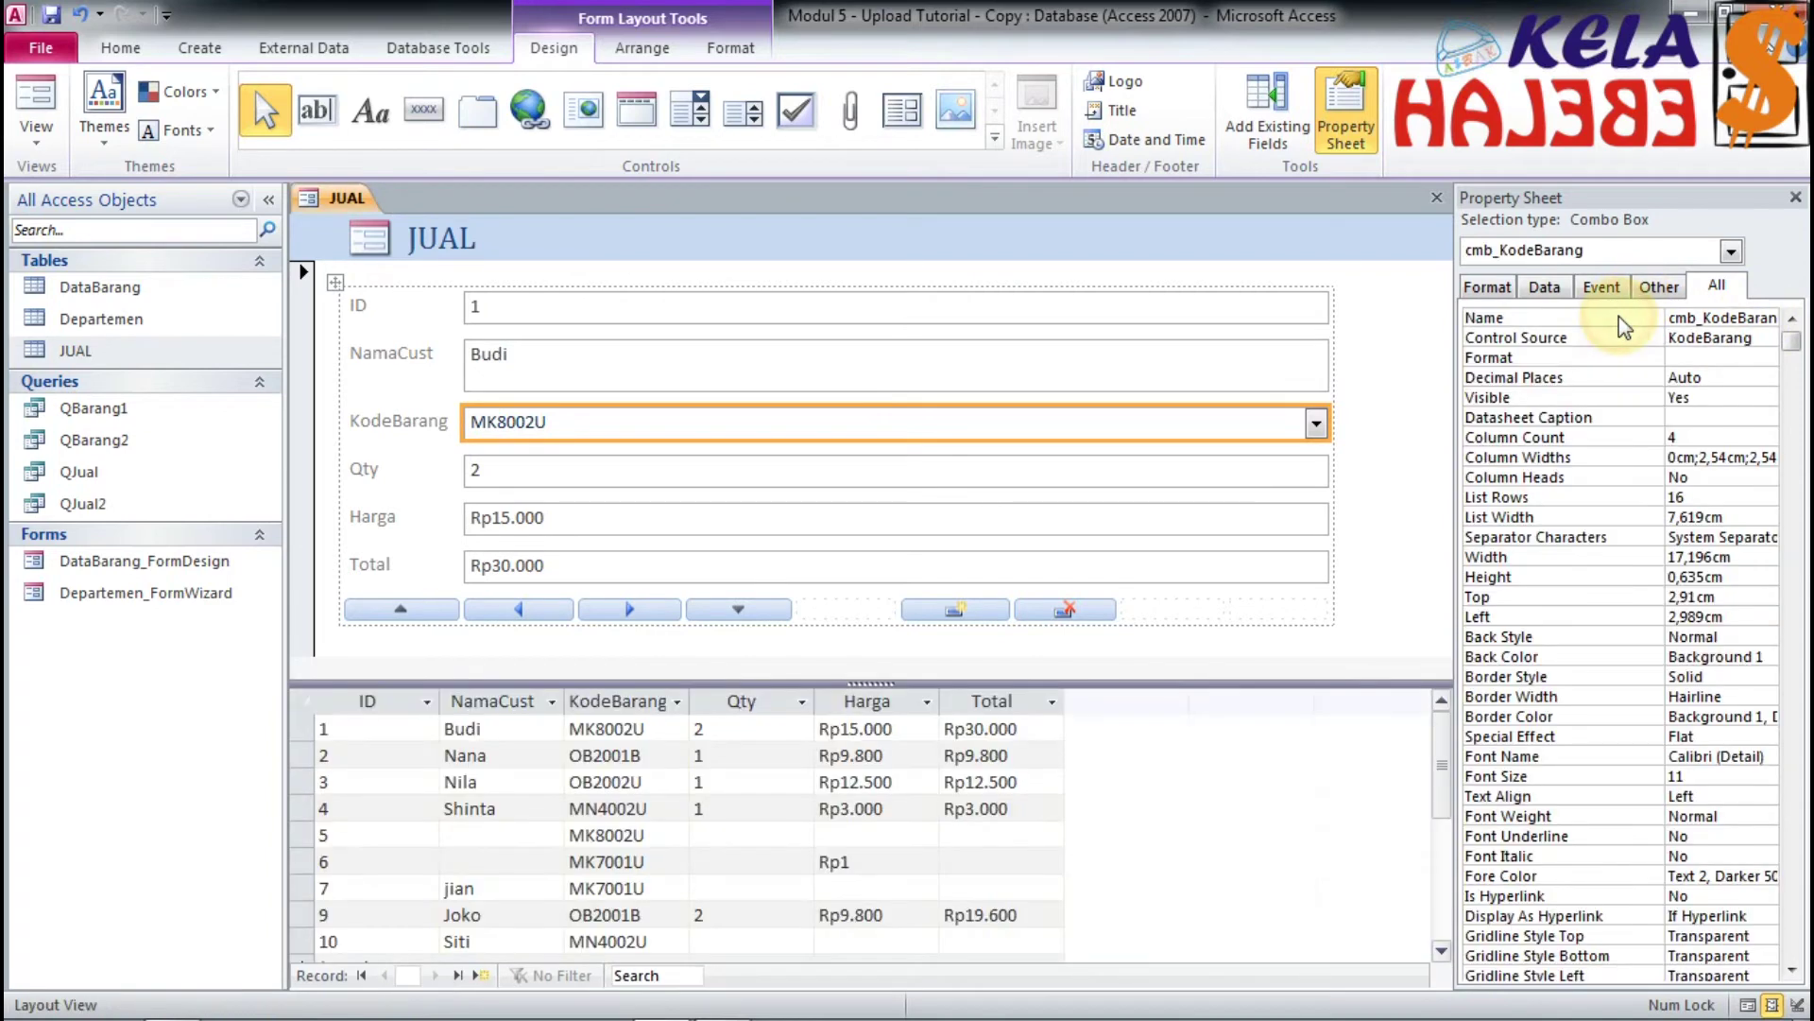
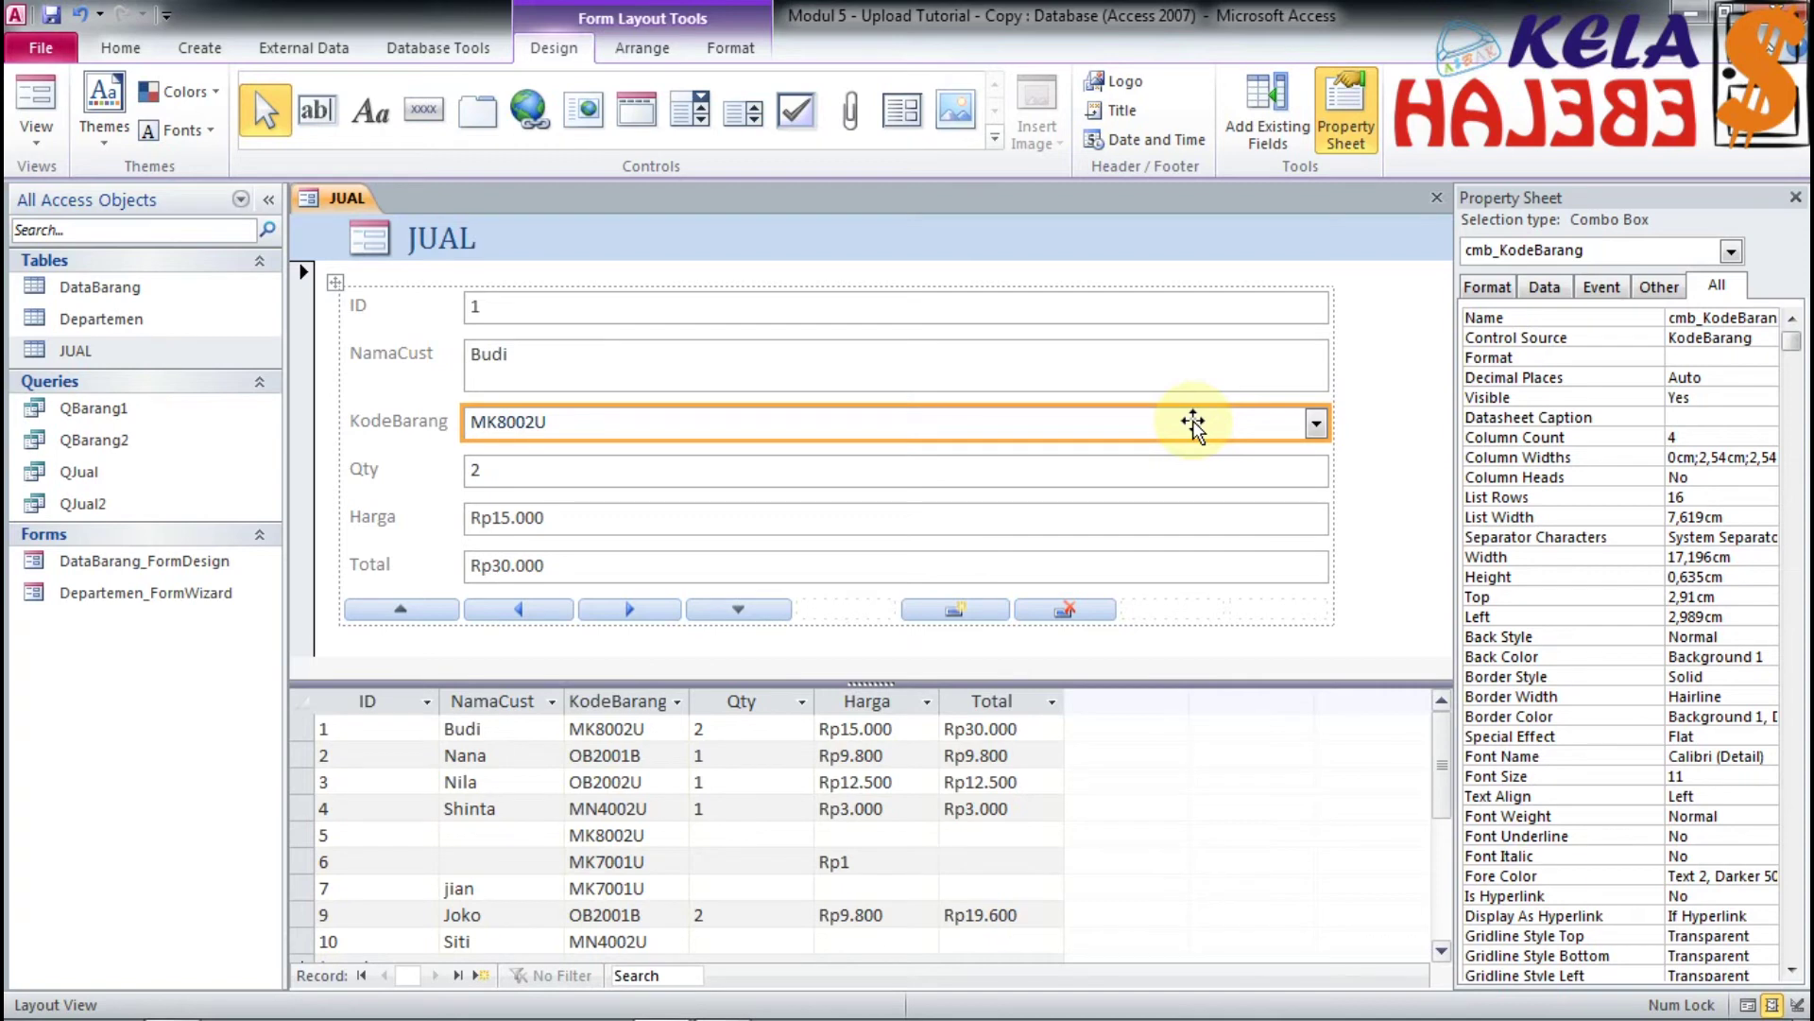
# Step: Start building the On Change event of cmb_KodeBarang and save the form as JUAL_SplitForm_n_CodeBuilder
pyautogui.click(1602, 287)
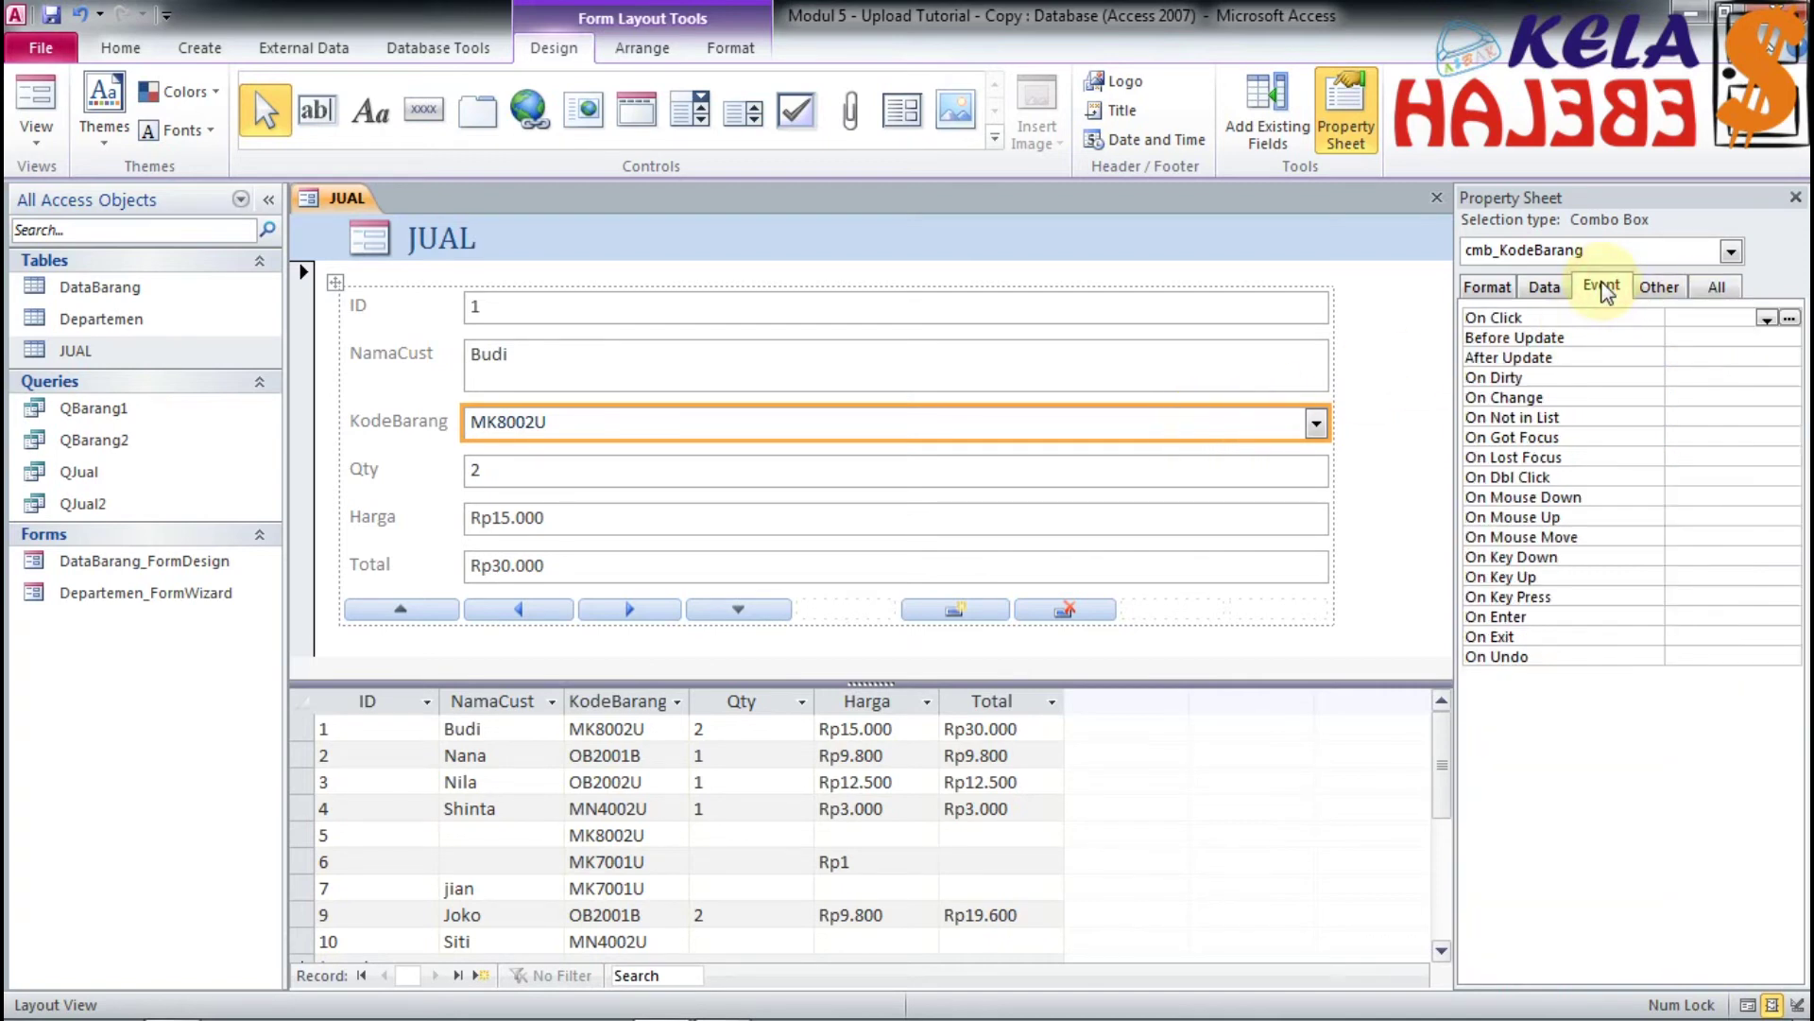
pyautogui.click(1613, 400)
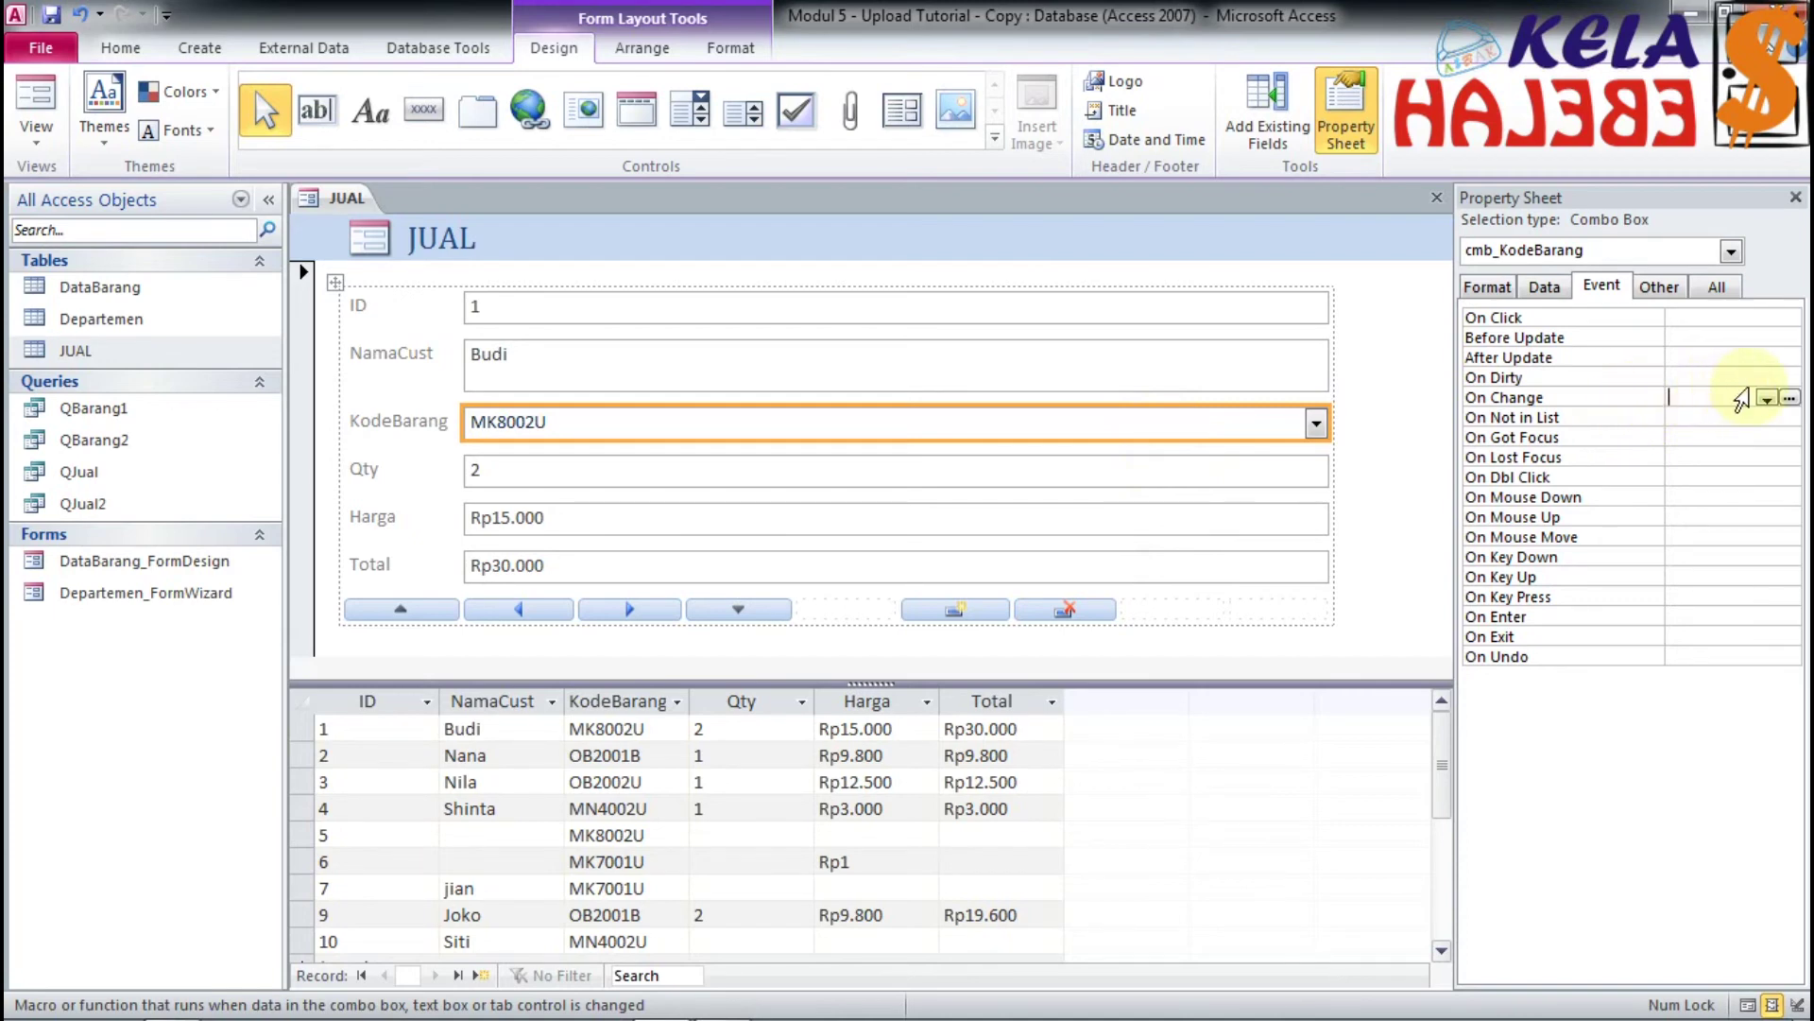
pyautogui.click(1788, 398)
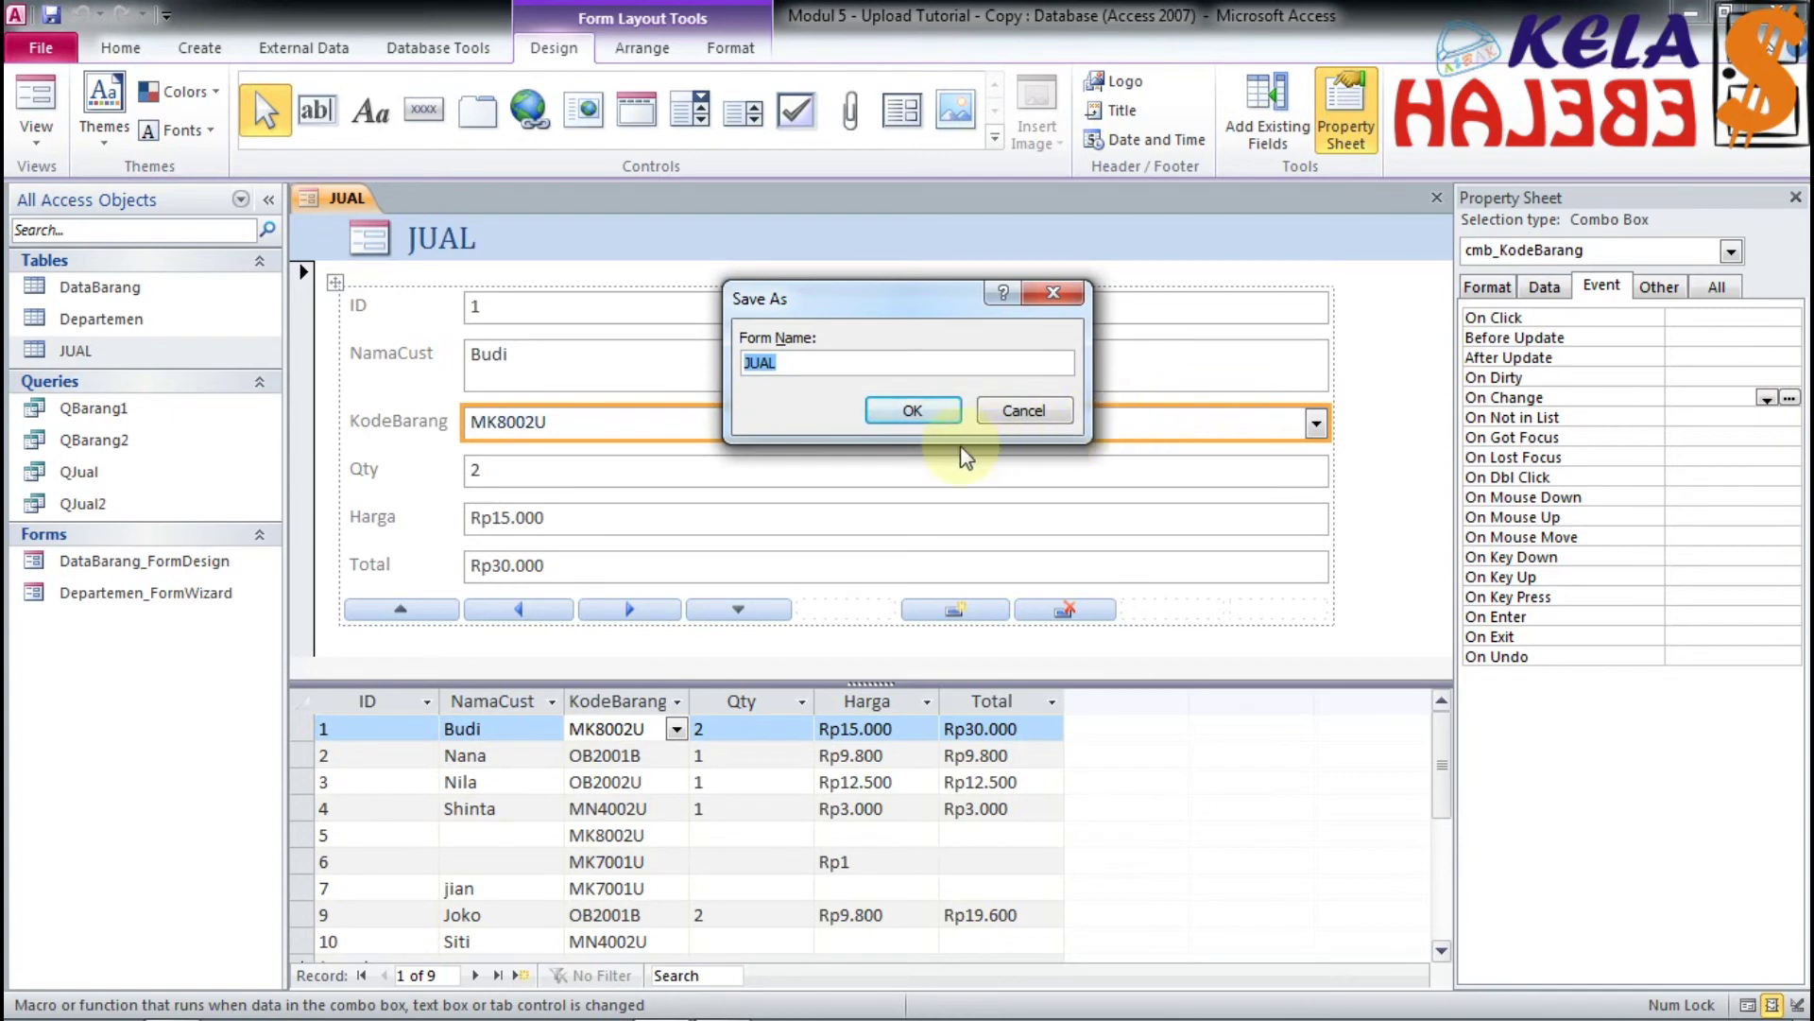
pyautogui.moveTo(858, 293); pyautogui.dragTo(937, 309)
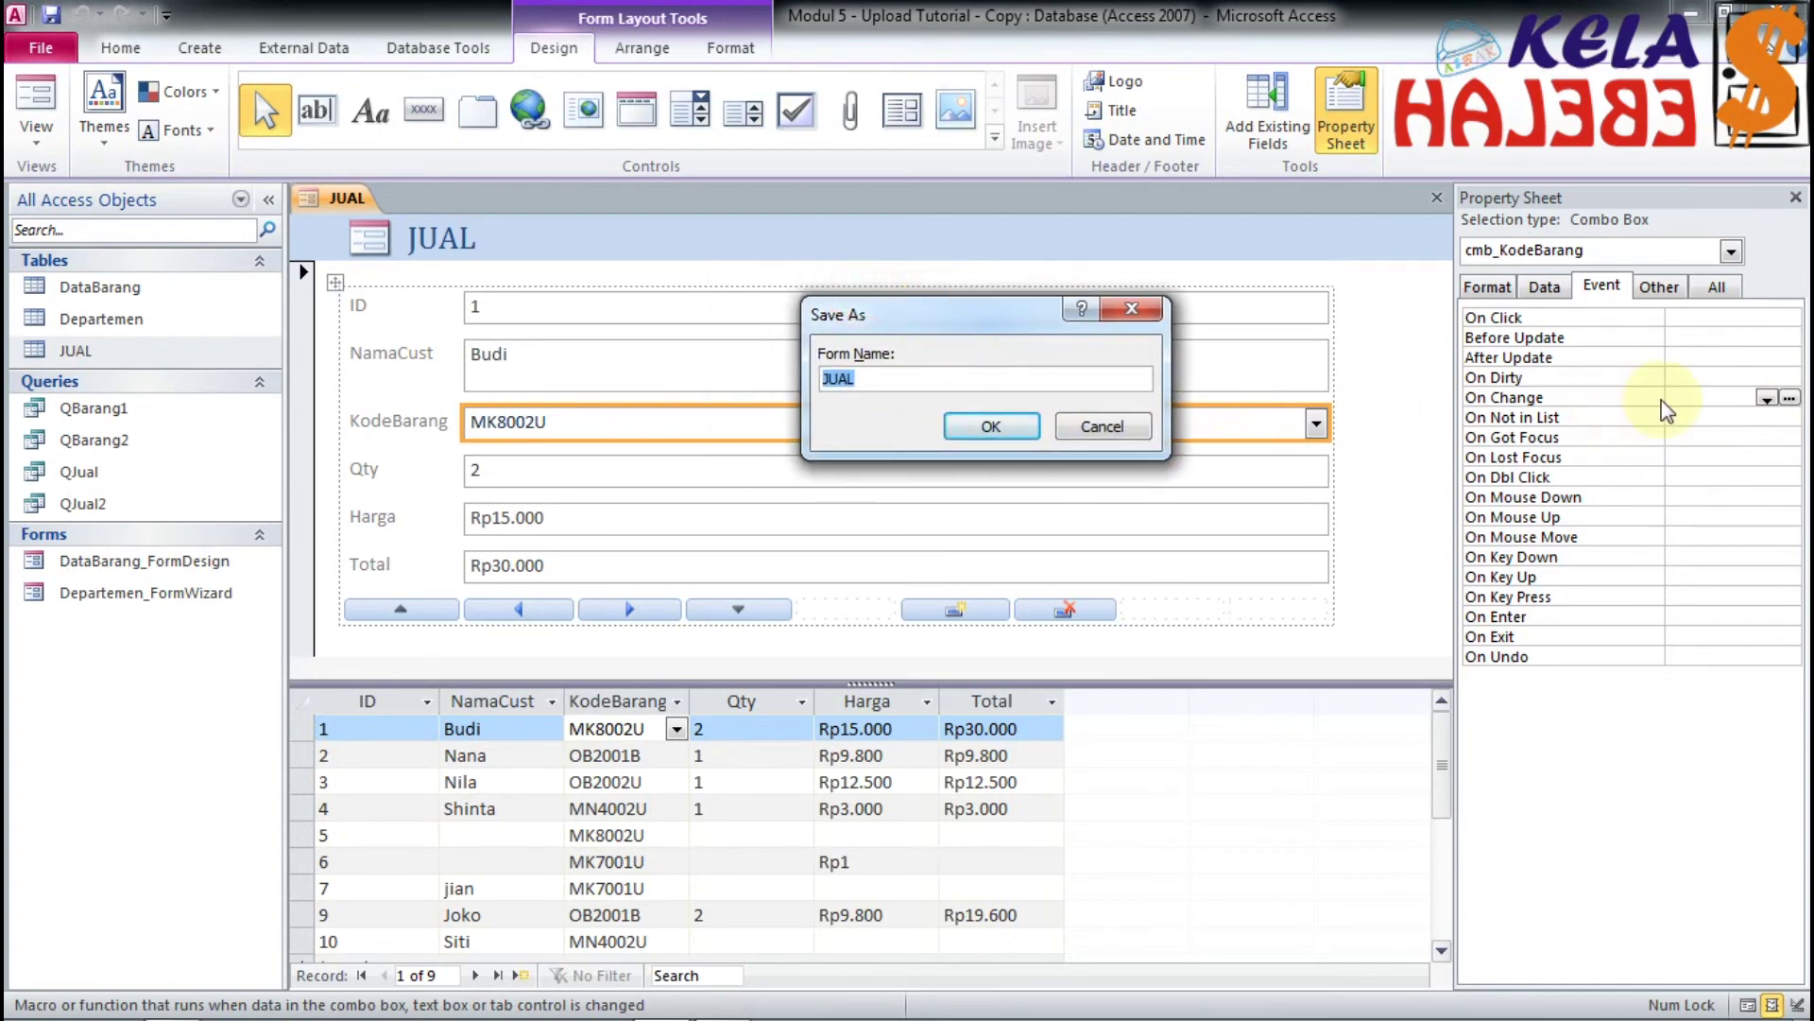
pyautogui.moveTo(961, 321); pyautogui.dragTo(959, 337)
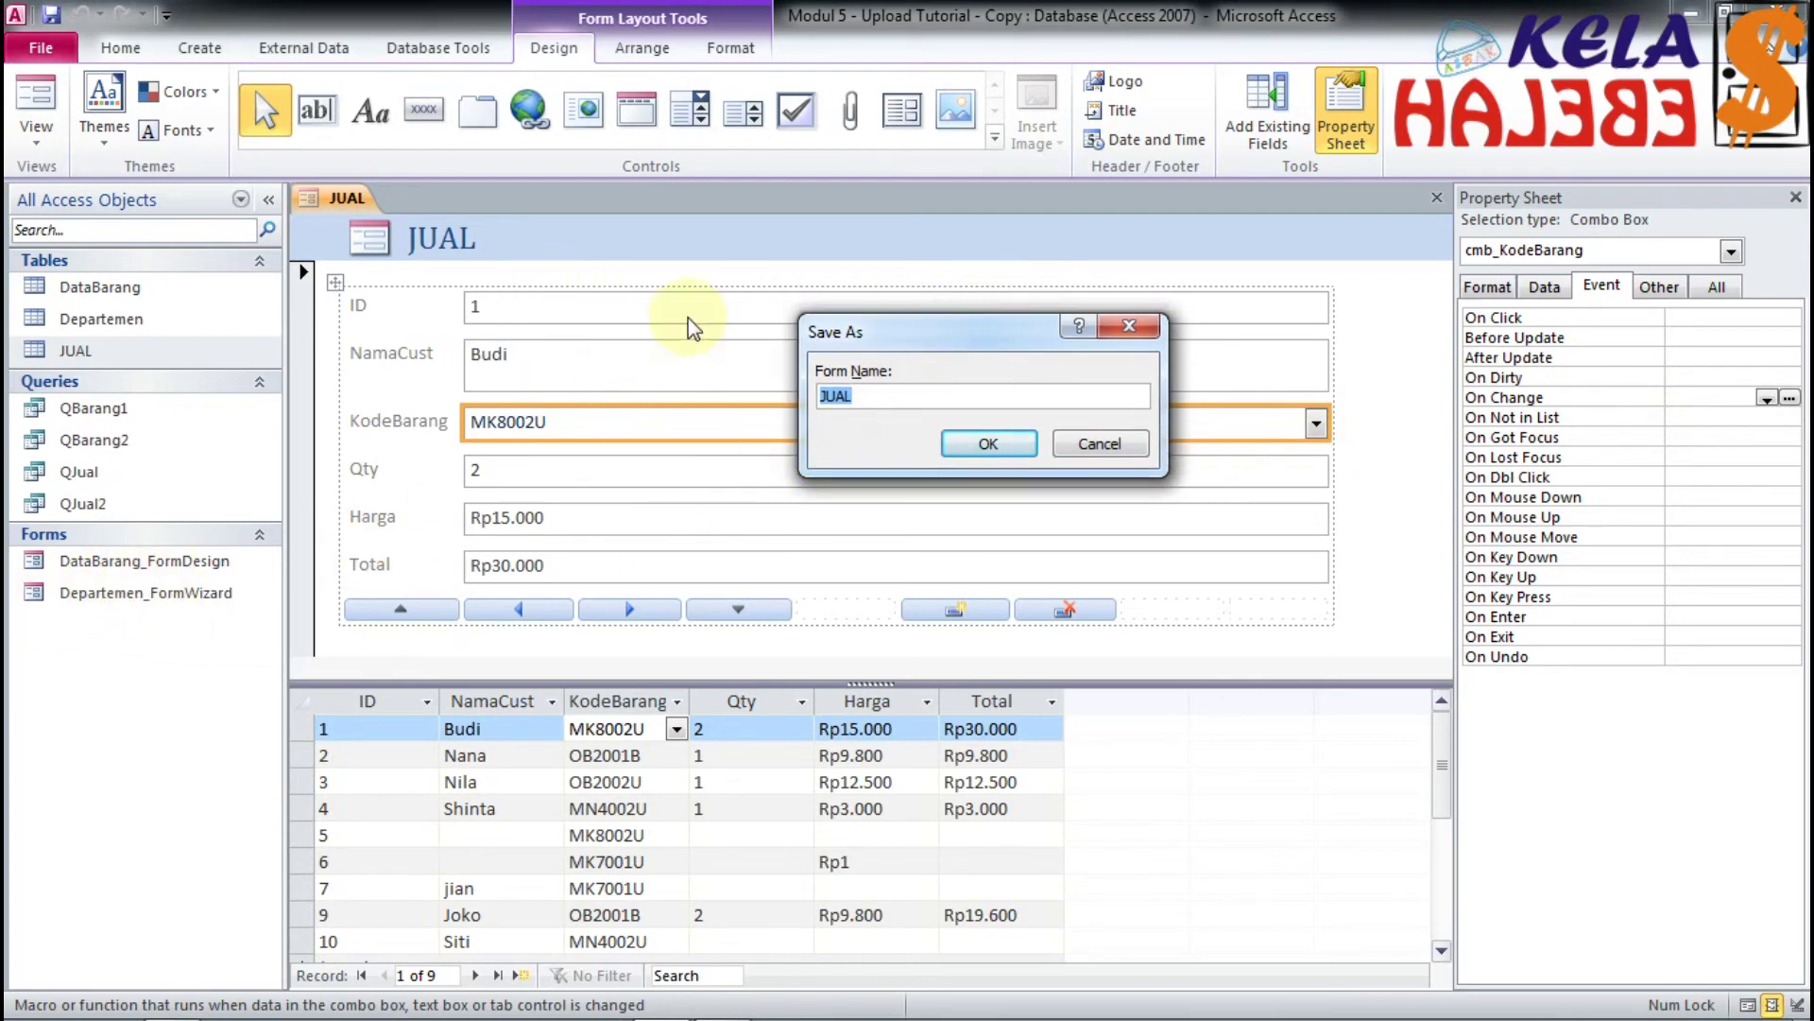
pyautogui.click(889, 397)
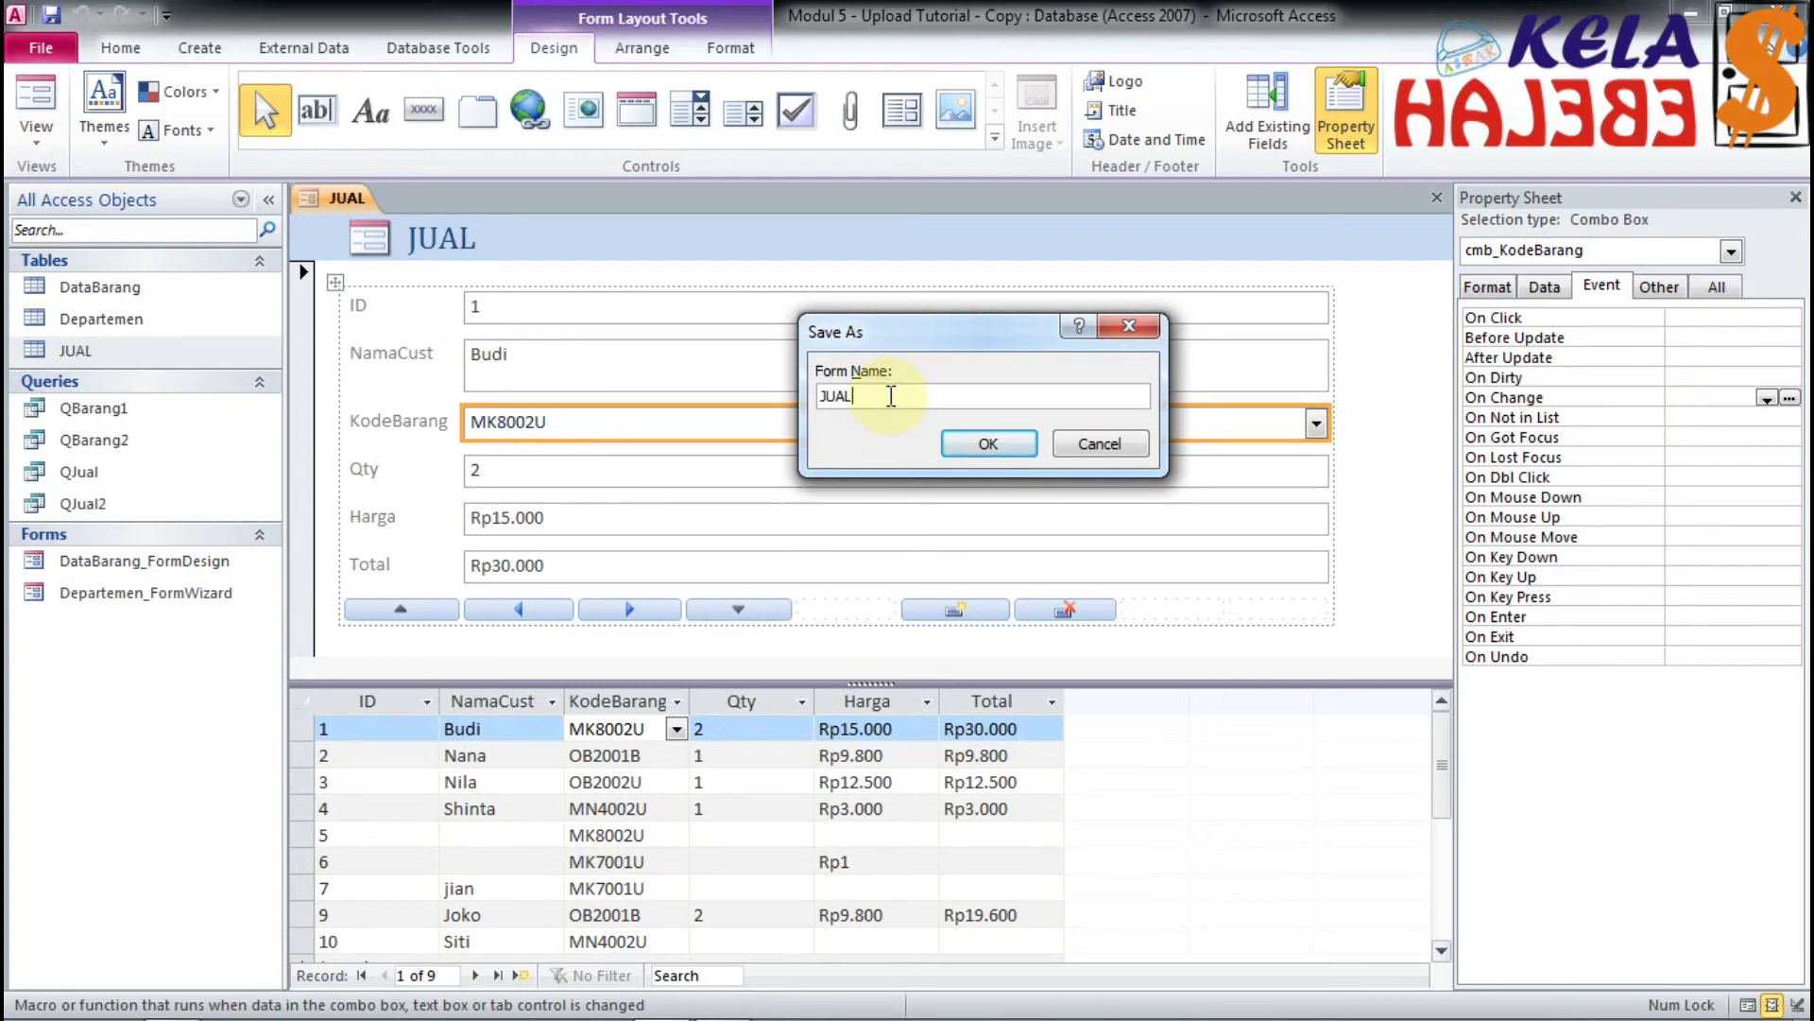
pyautogui.write('_SplitForm_n')
pyautogui.write('_CodeBiuilder')
pyautogui.click(1030, 444)
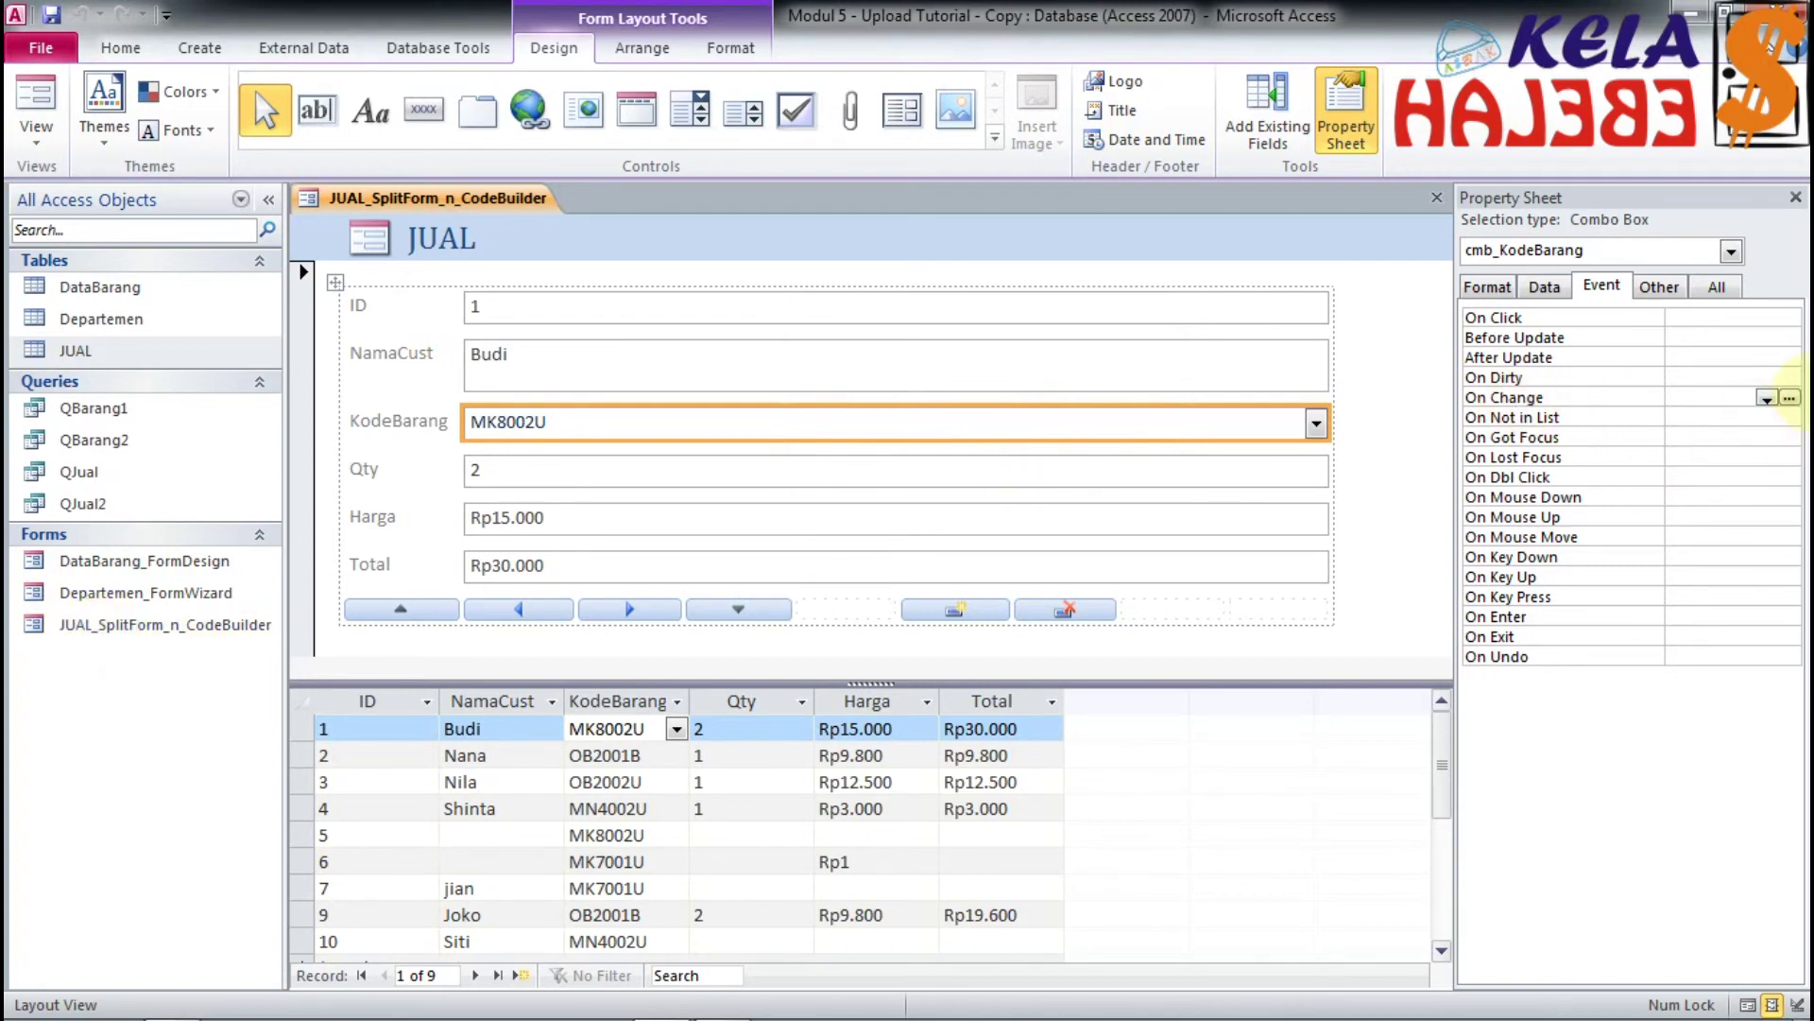
# Step: Try to open Code Builder for the On Change event of cmb_KodeBarang from Layout View
pyautogui.click(1791, 399)
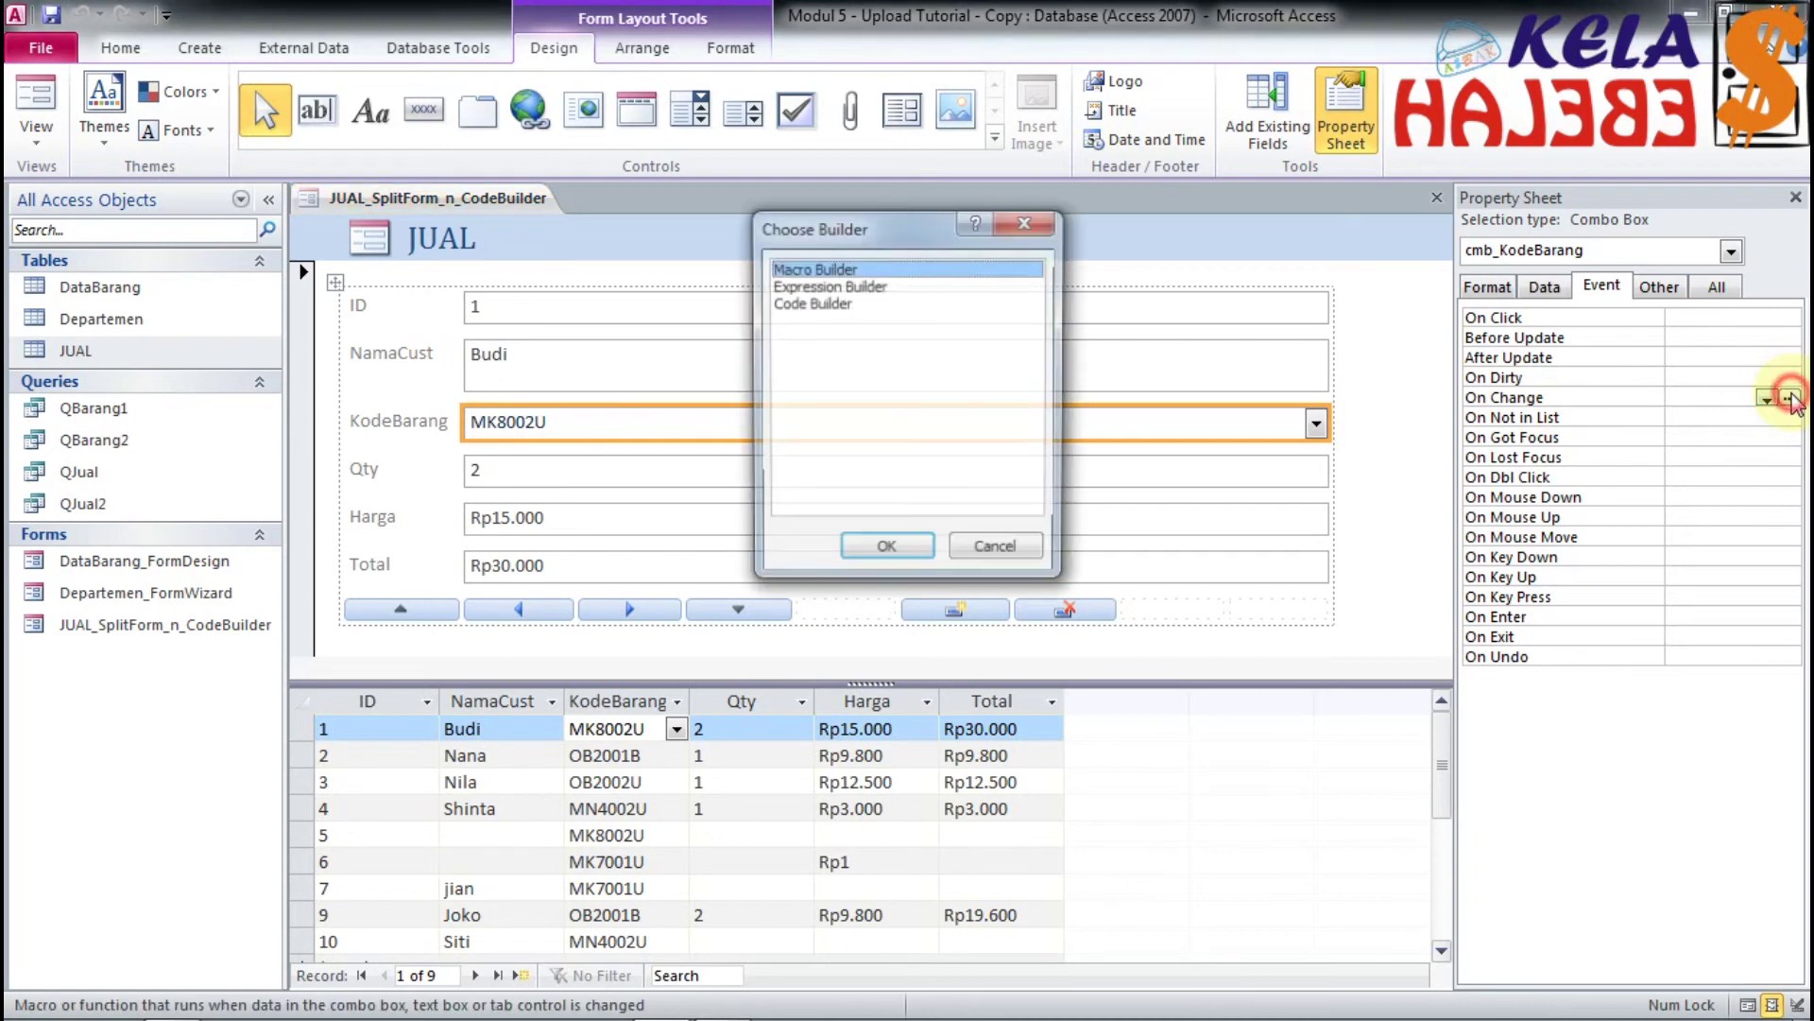
pyautogui.click(820, 303)
pyautogui.click(886, 552)
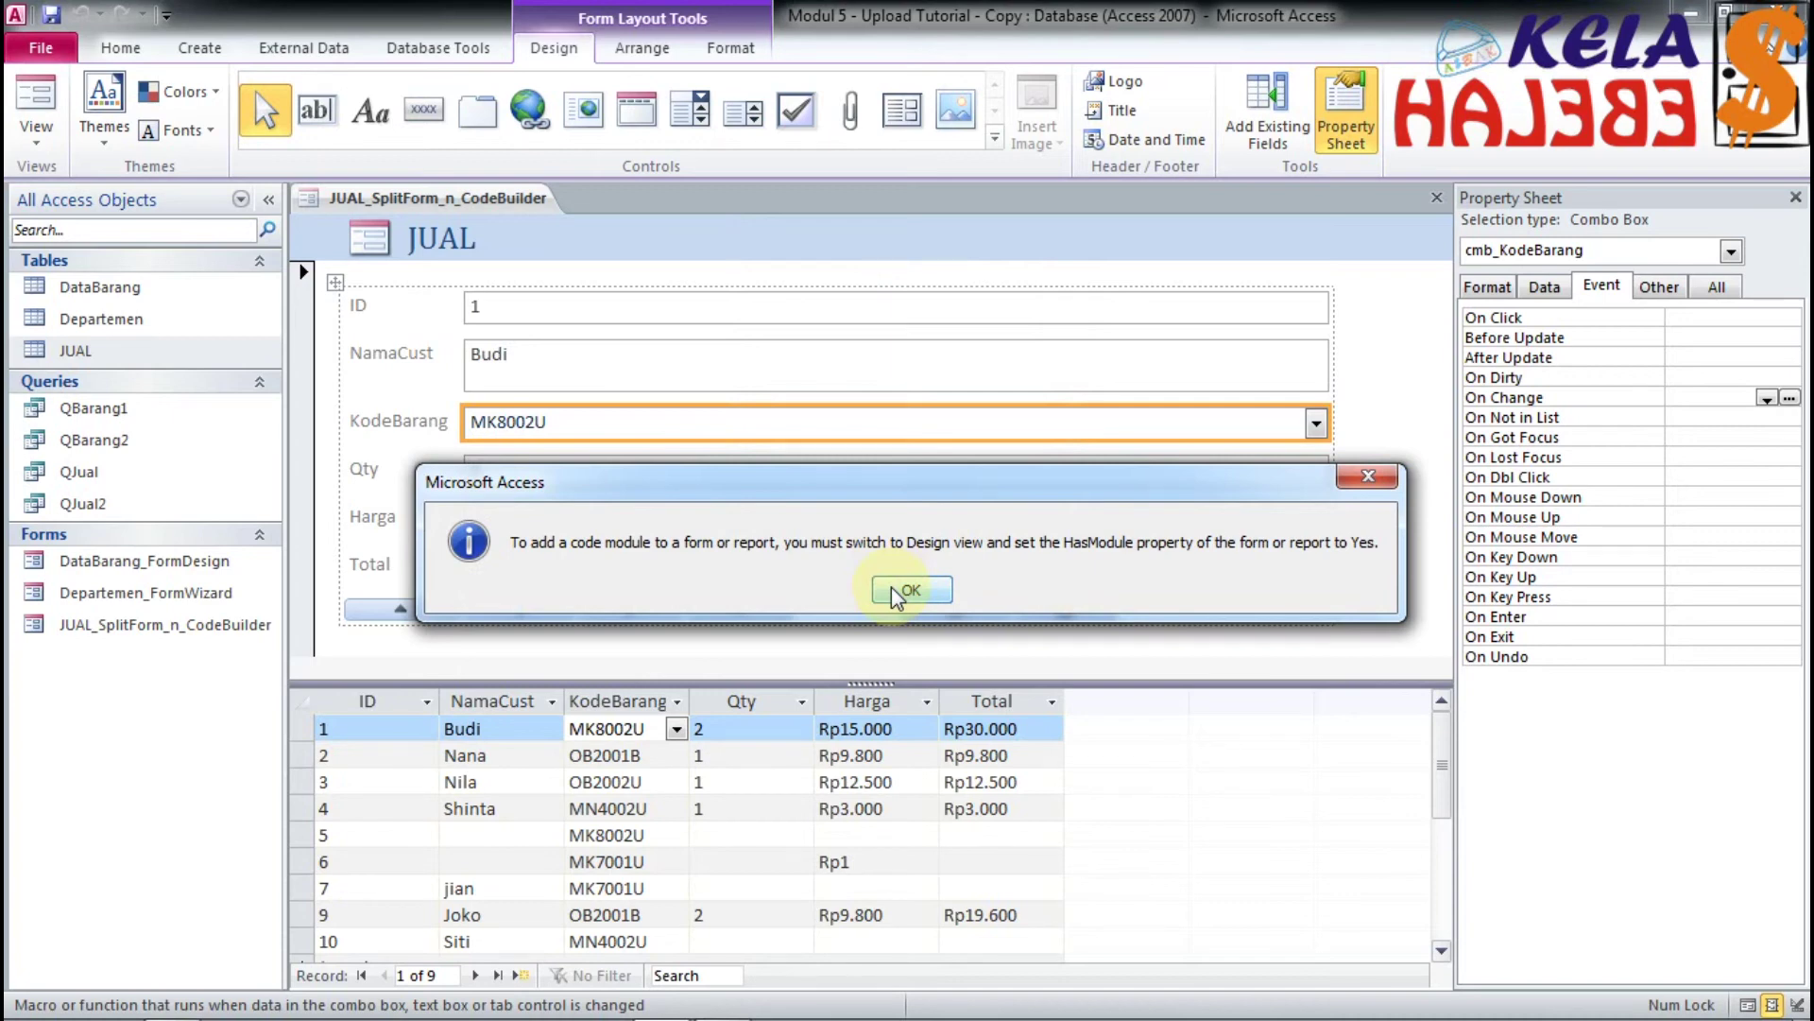
pyautogui.click(892, 586)
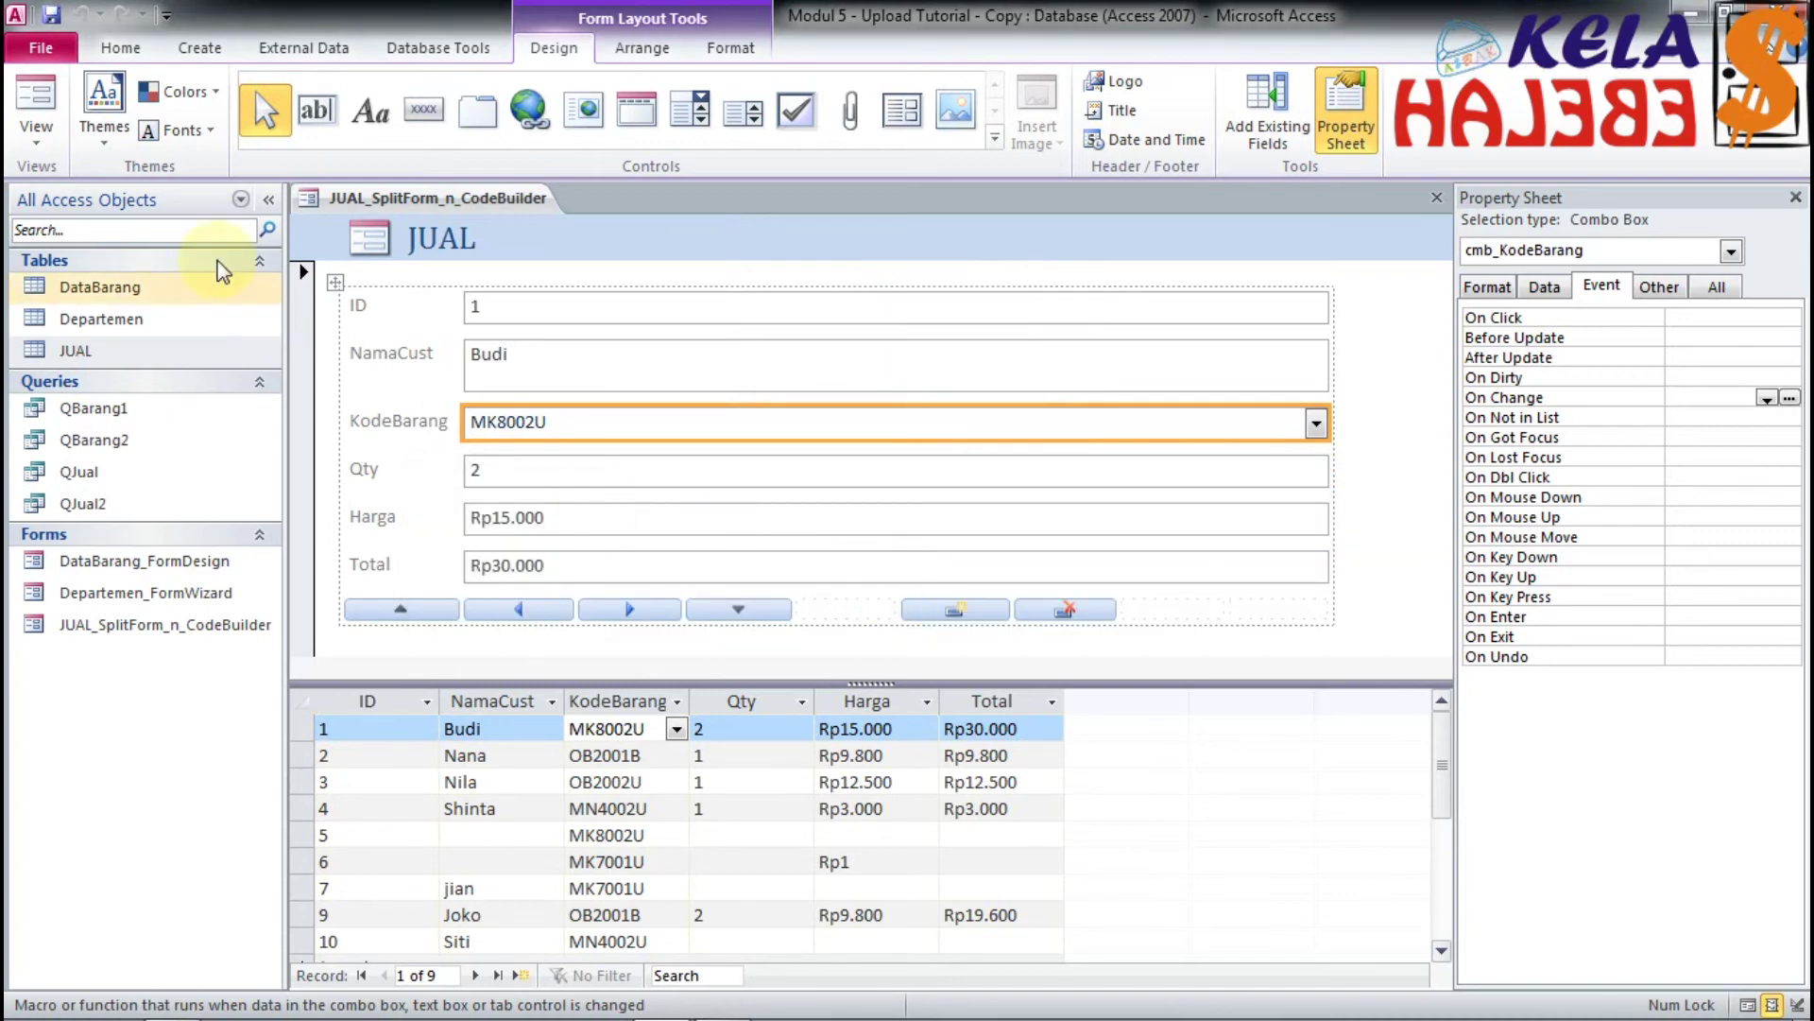
# Step: Switch the JUAL_SplitForm_n_CodeBuilder form to Design View
pyautogui.click(43, 140)
pyautogui.click(75, 249)
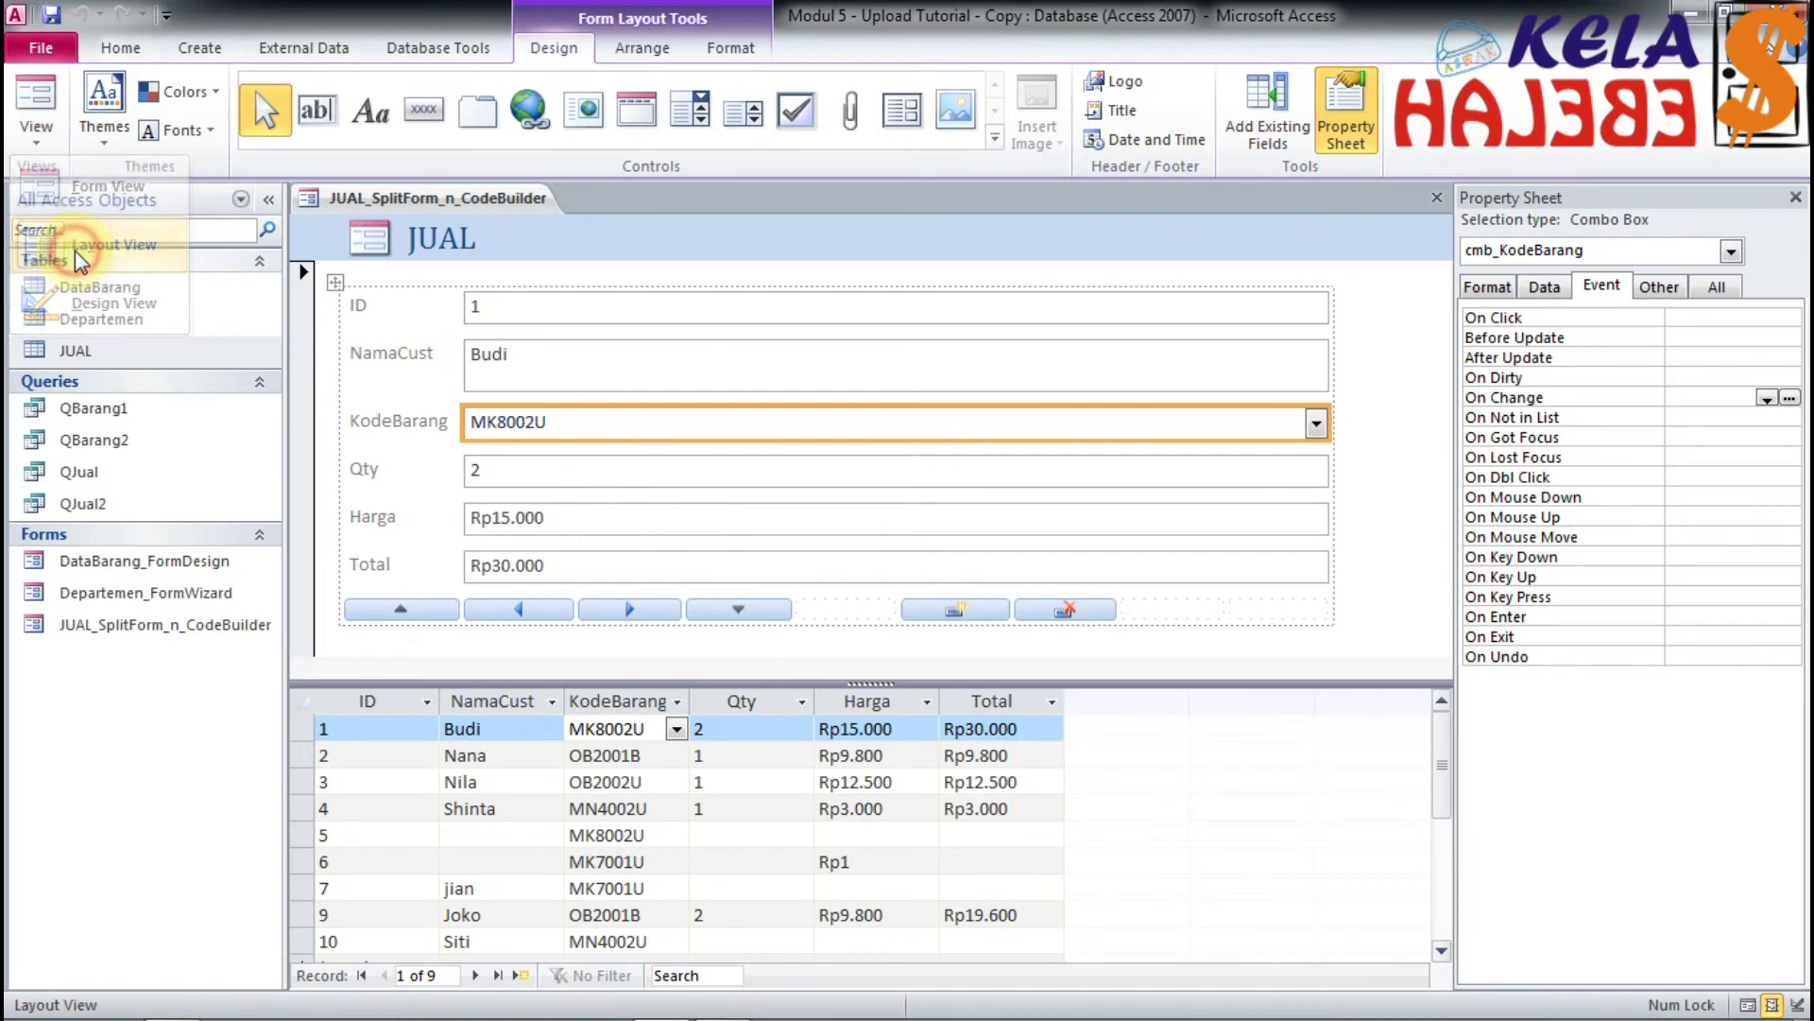
pyautogui.click(38, 142)
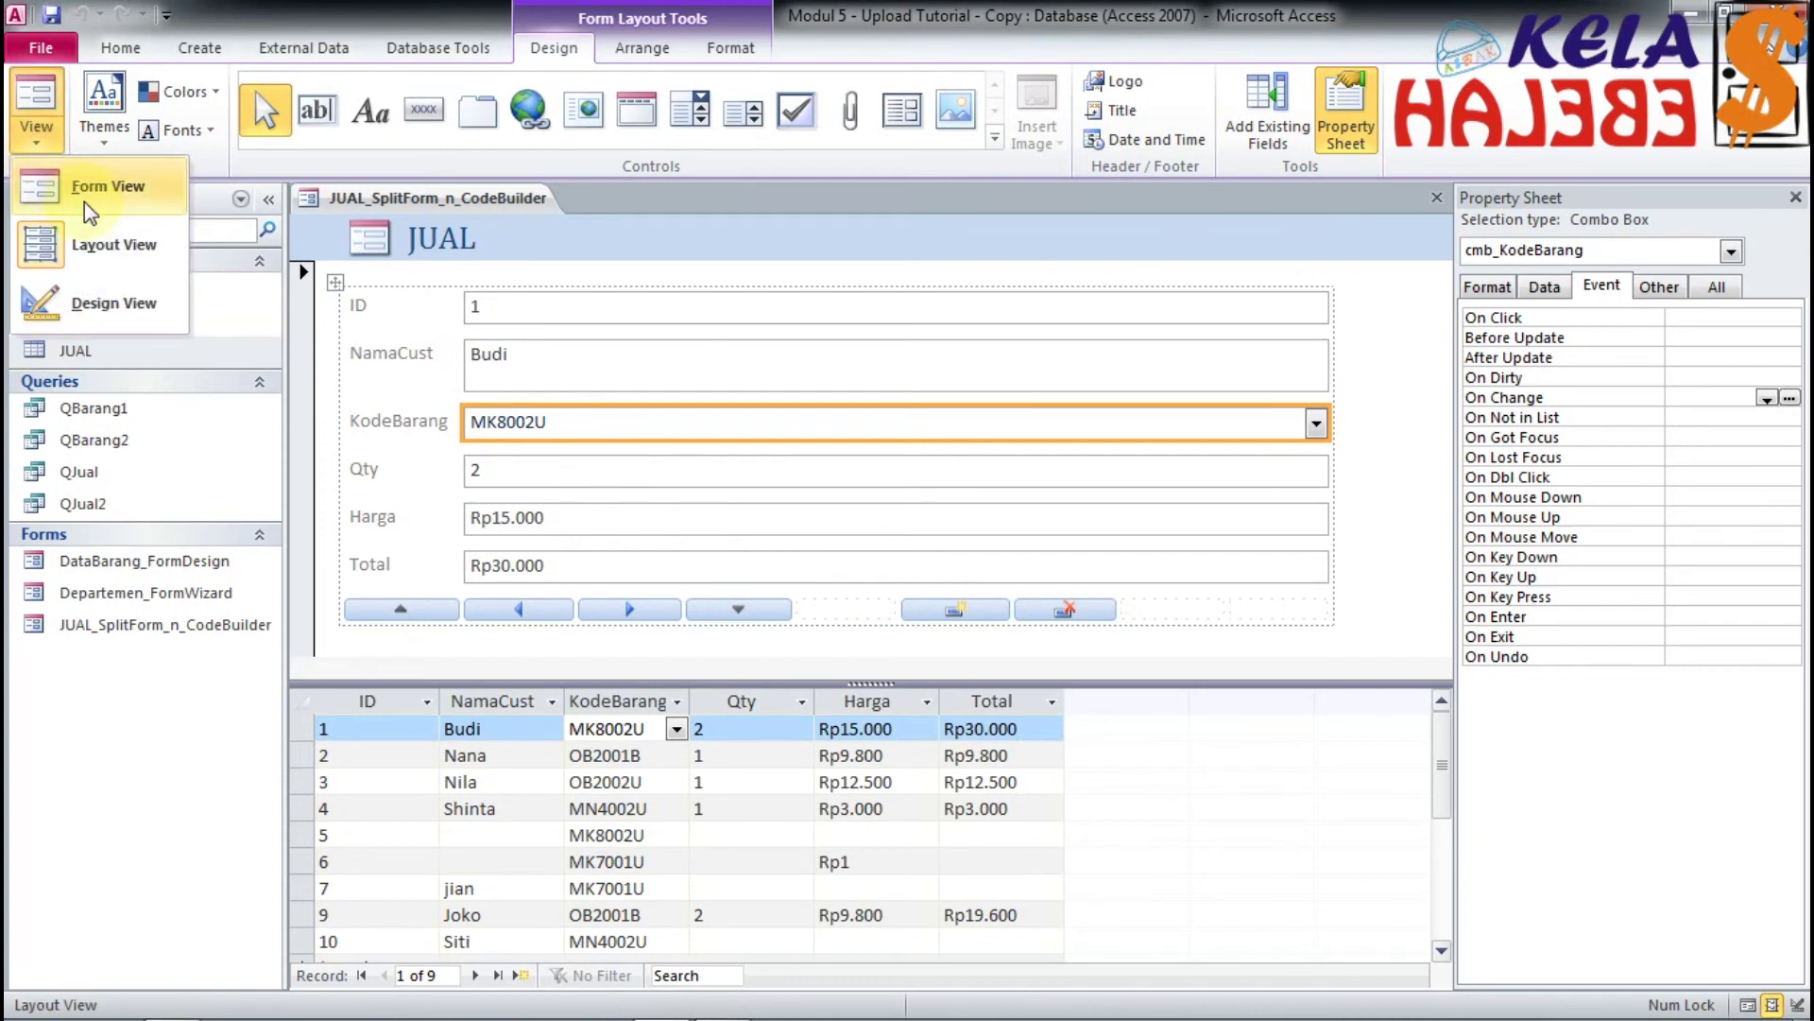
pyautogui.click(99, 302)
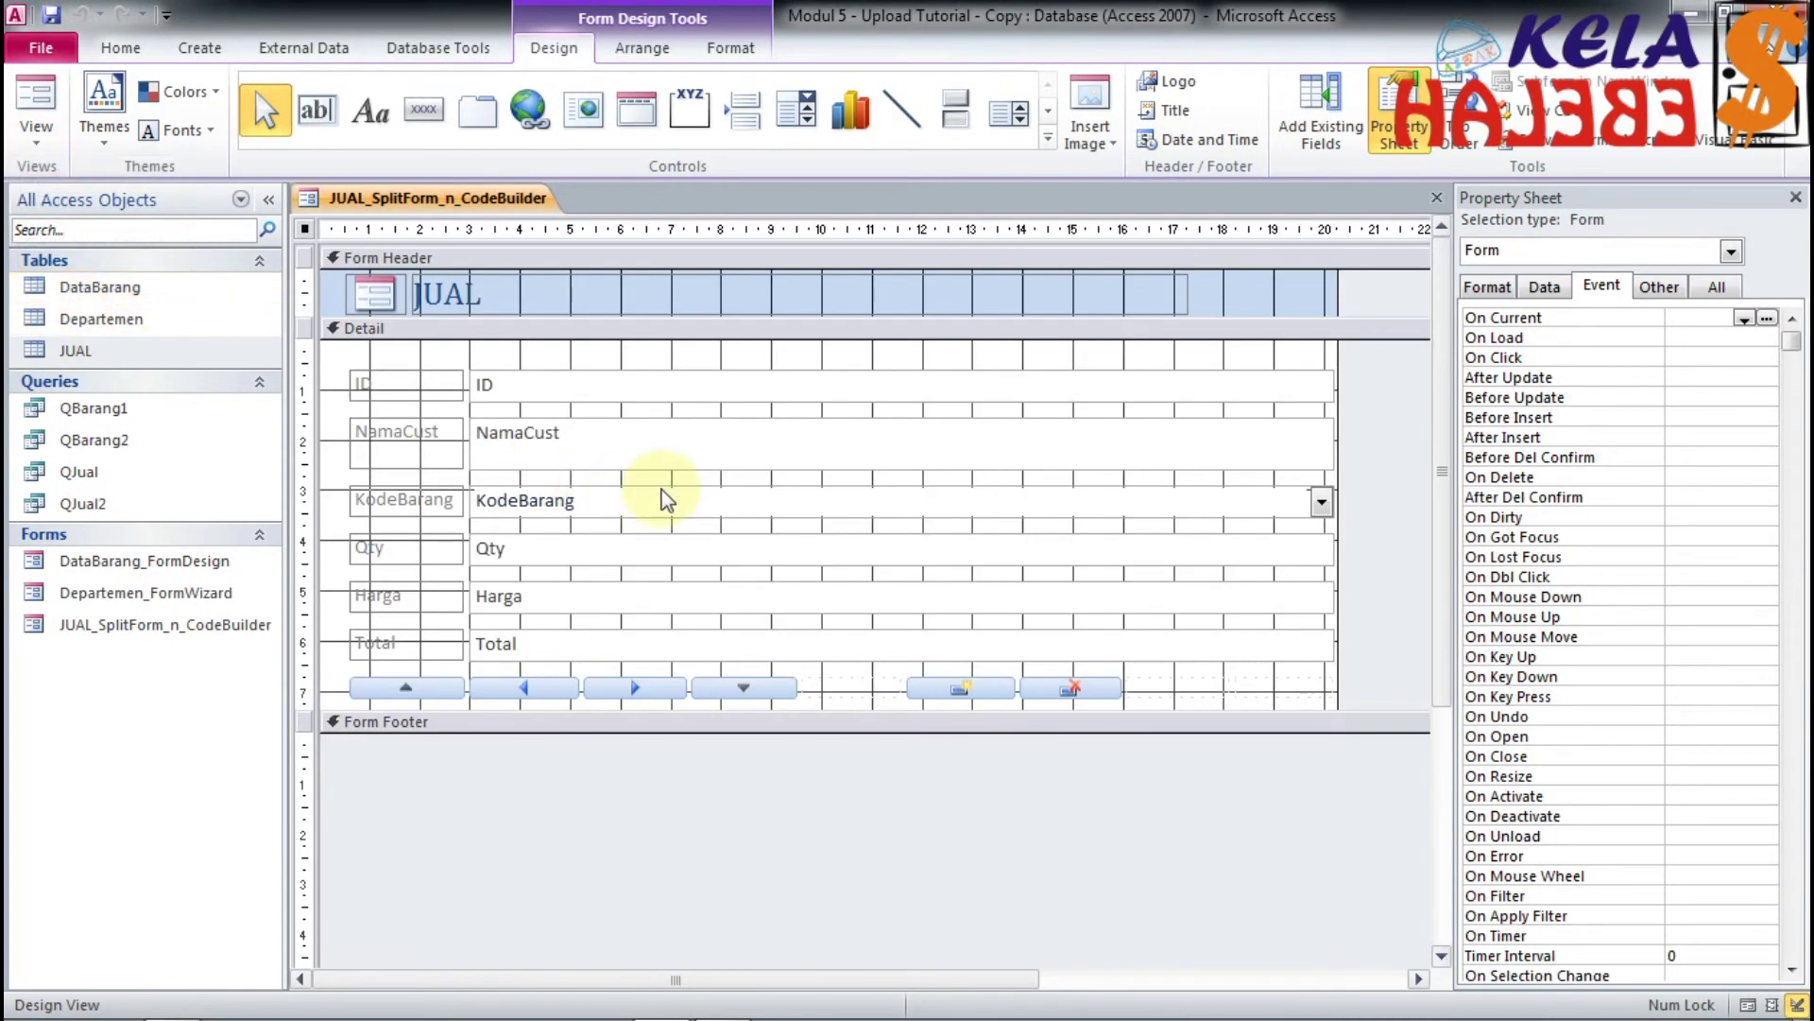
# Step: Open Code Builder for the On Change event of the KodeBarang combo box
pyautogui.click(1125, 503)
pyautogui.click(1789, 396)
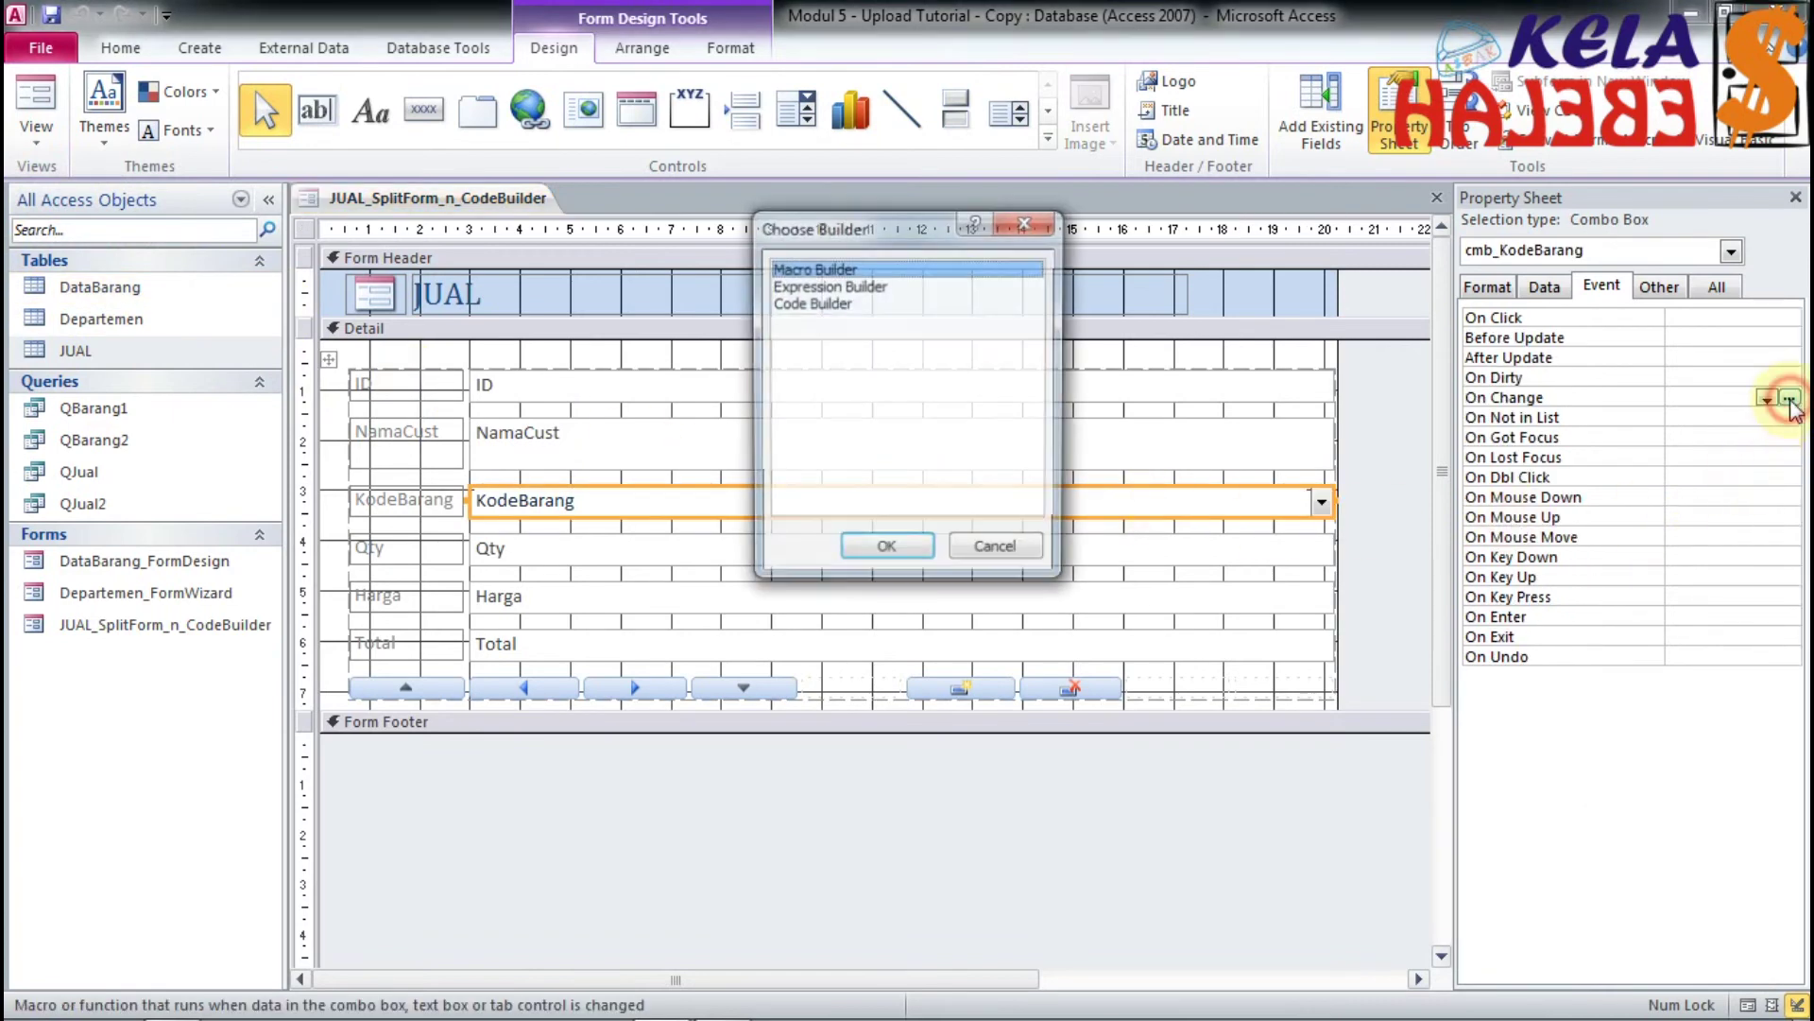
pyautogui.click(808, 303)
pyautogui.click(883, 551)
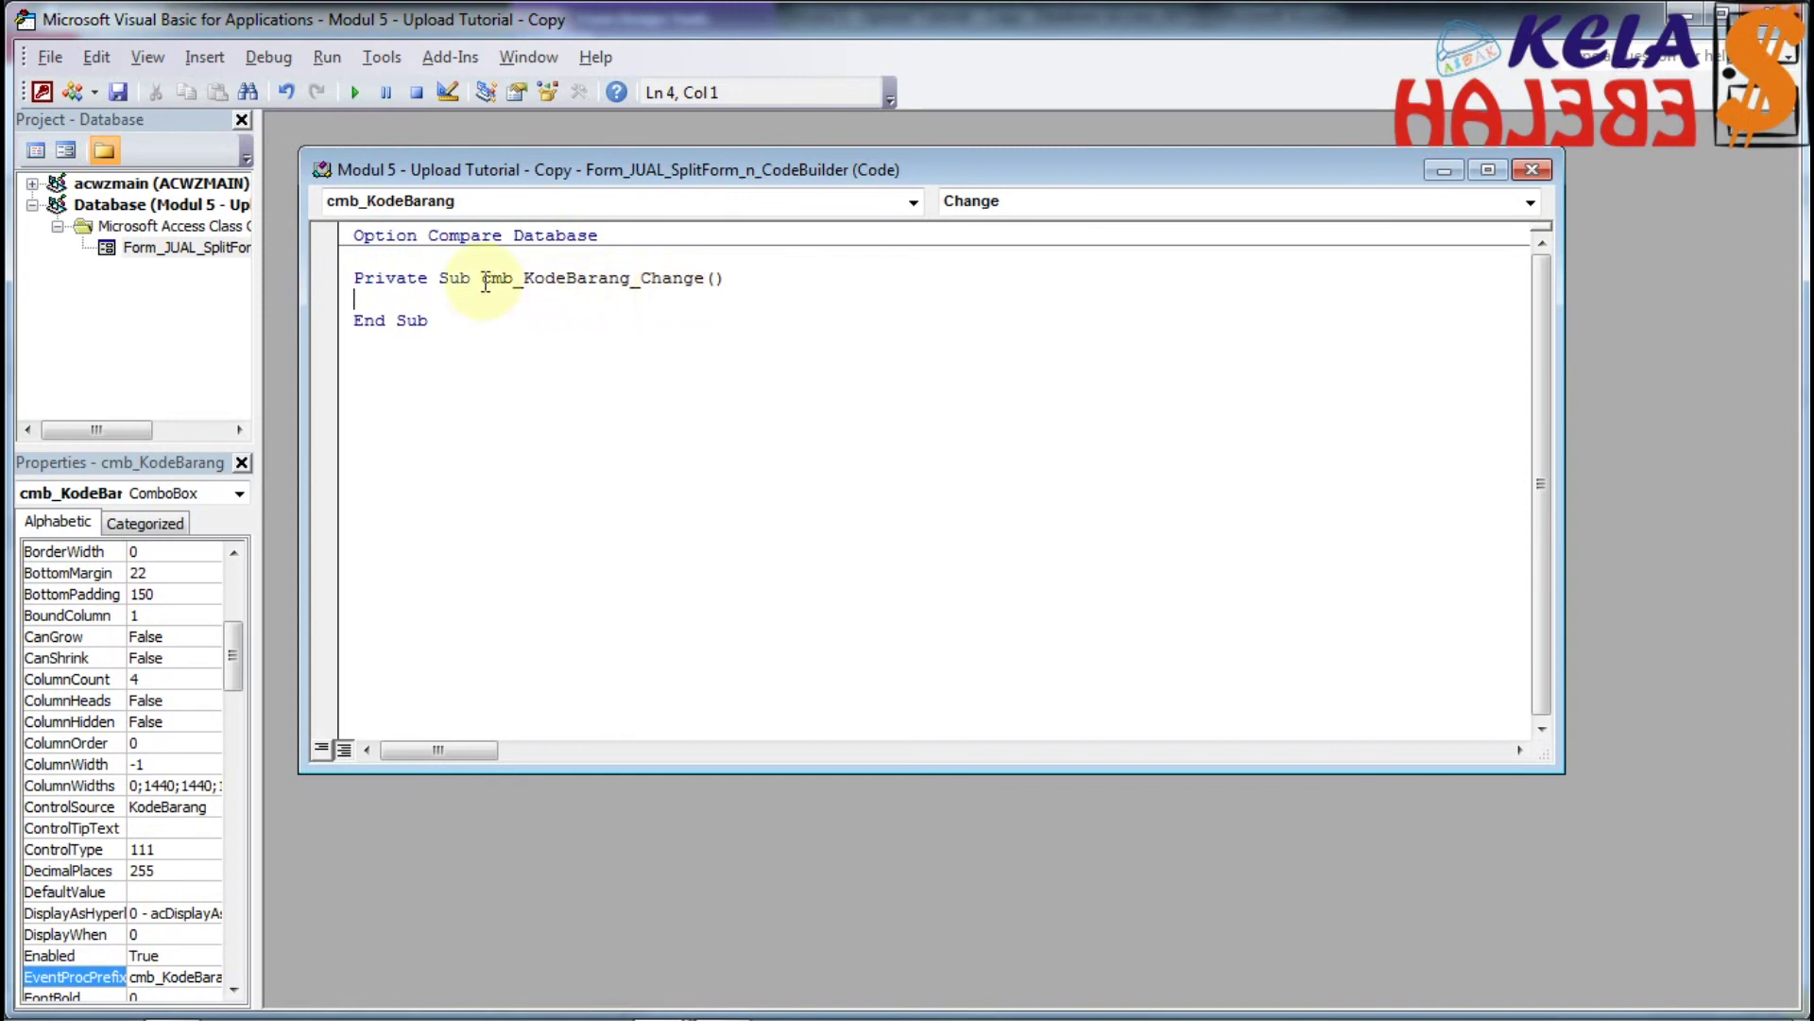
# Step: Begin an indented statement in the cmb_KodeBarang_Change procedure with a reference to me.txt_Harga
pyautogui.moveTo(479, 281); pyautogui.dragTo(633, 279)
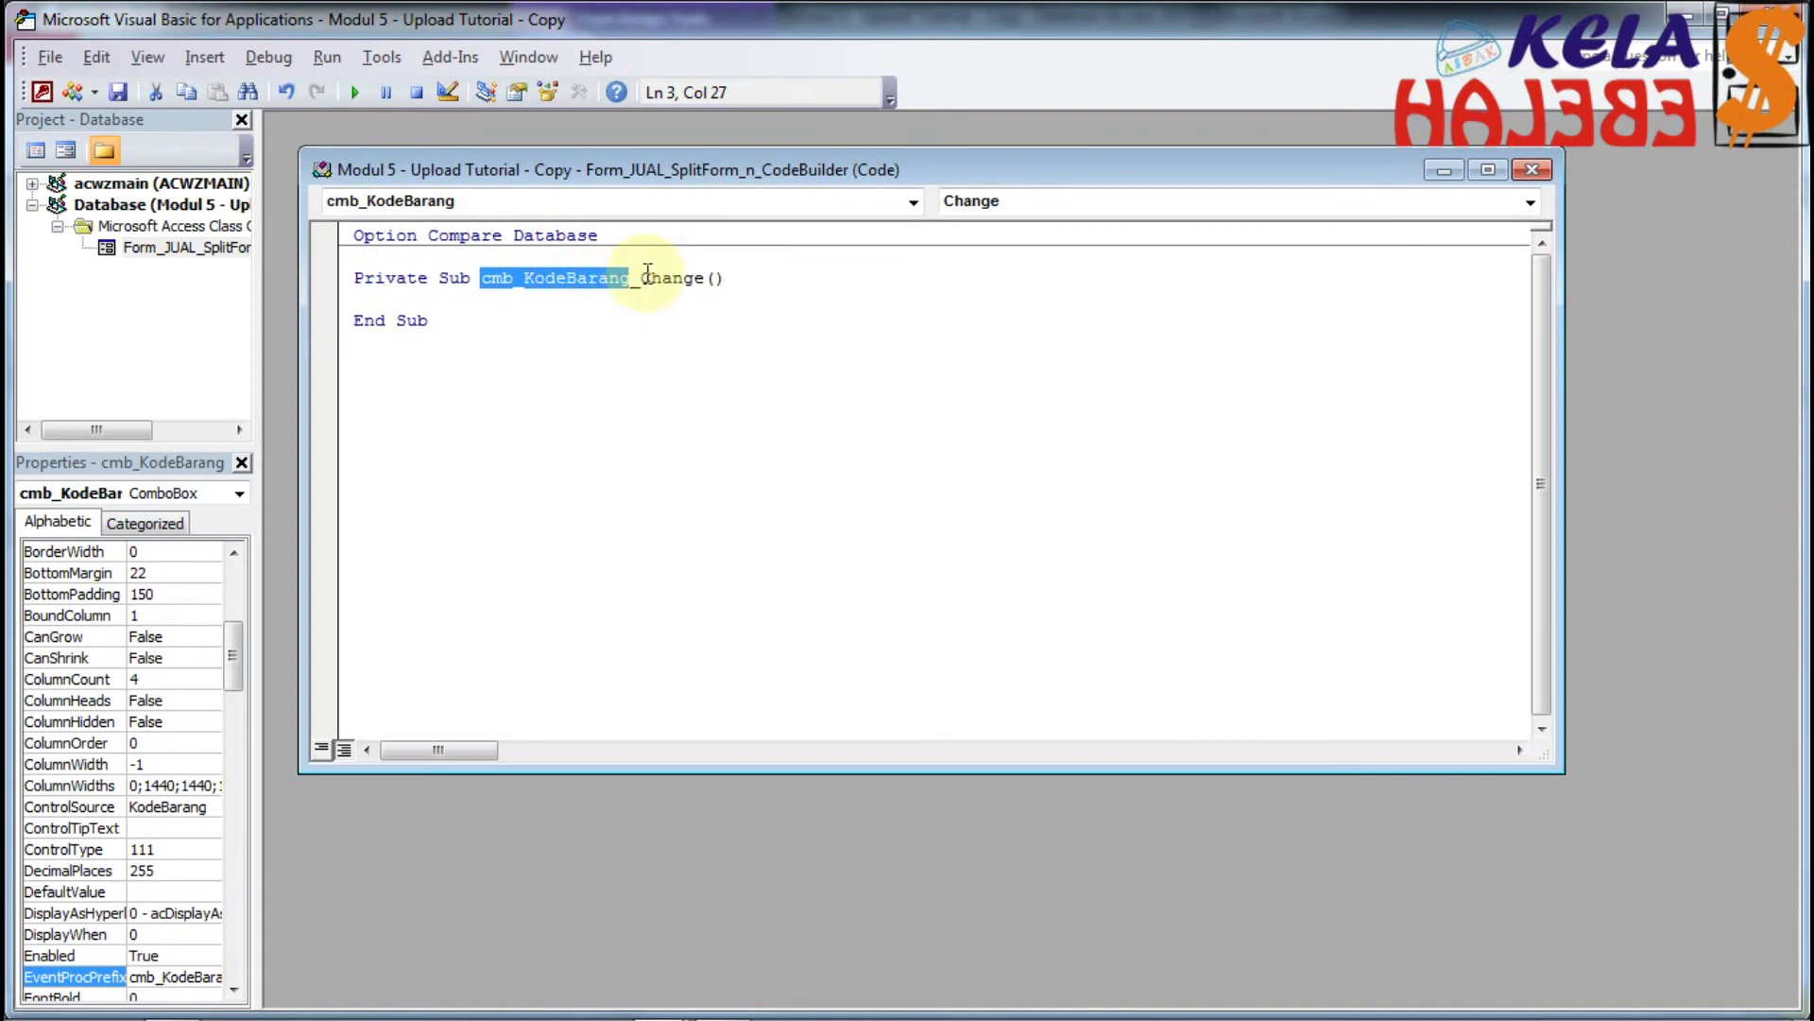
pyautogui.click(416, 301)
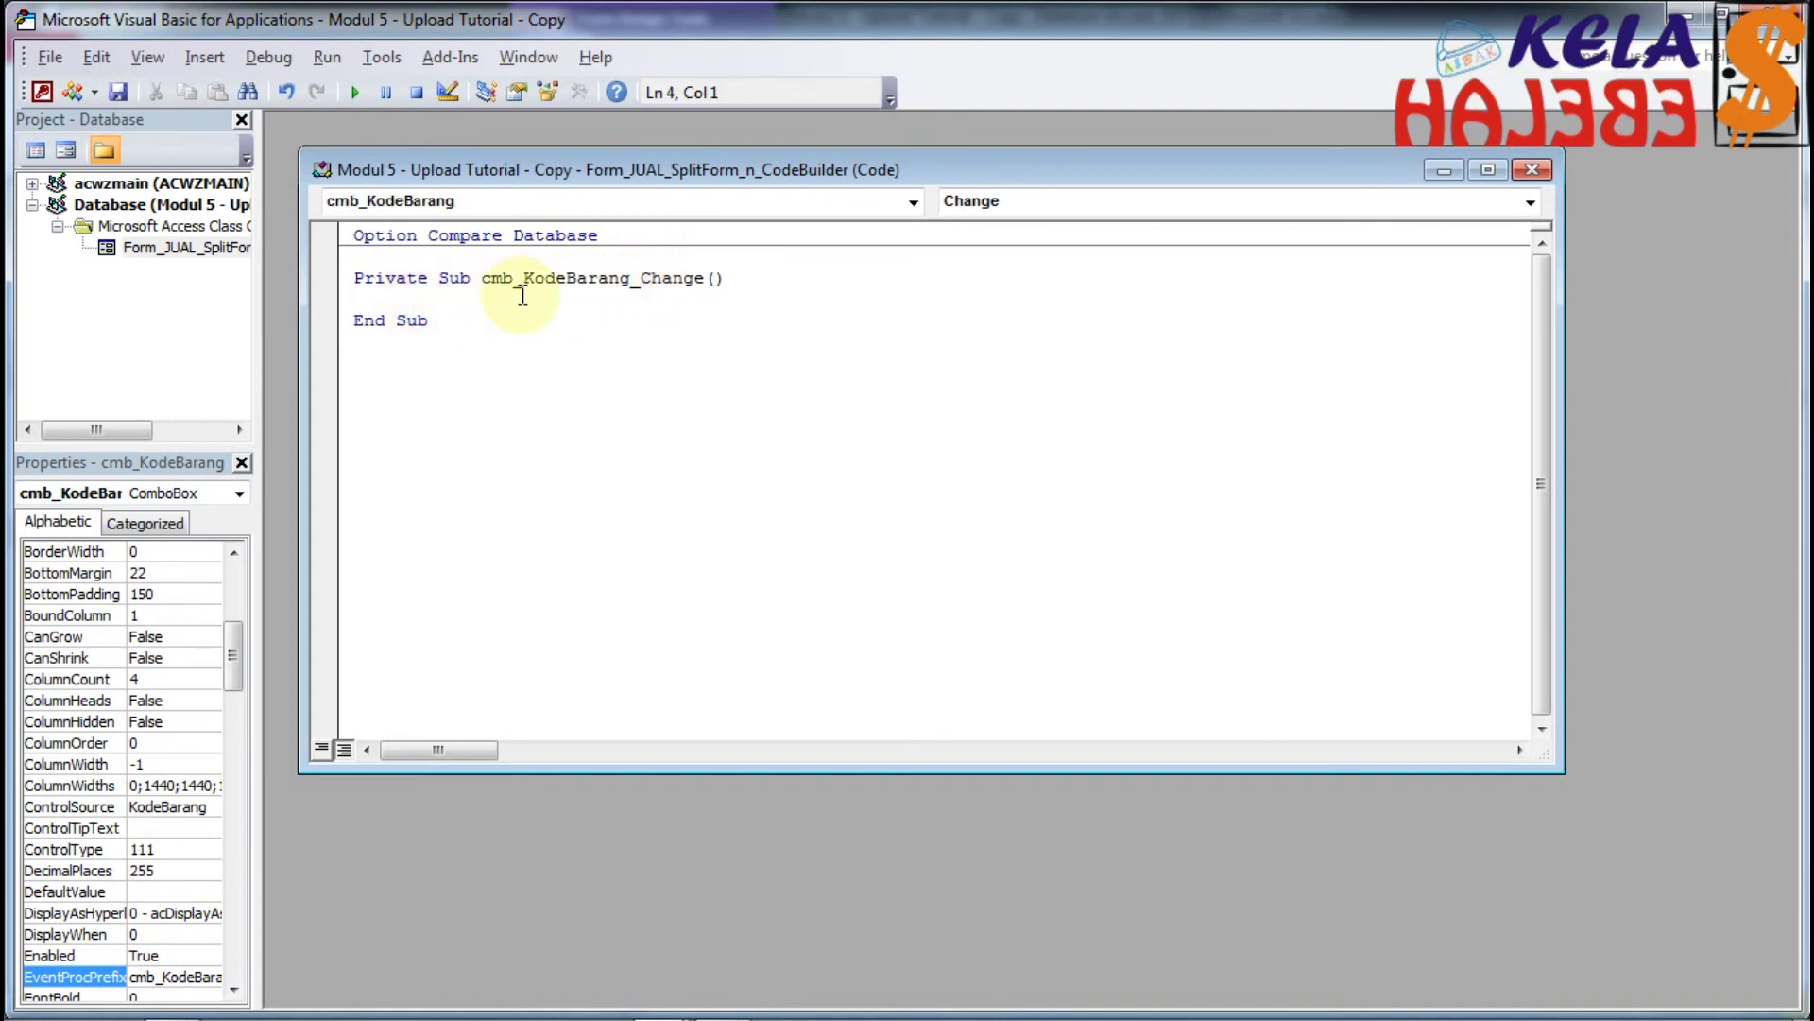
pyautogui.press('Tab')
pyautogui.write('me')
pyautogui.write('.')
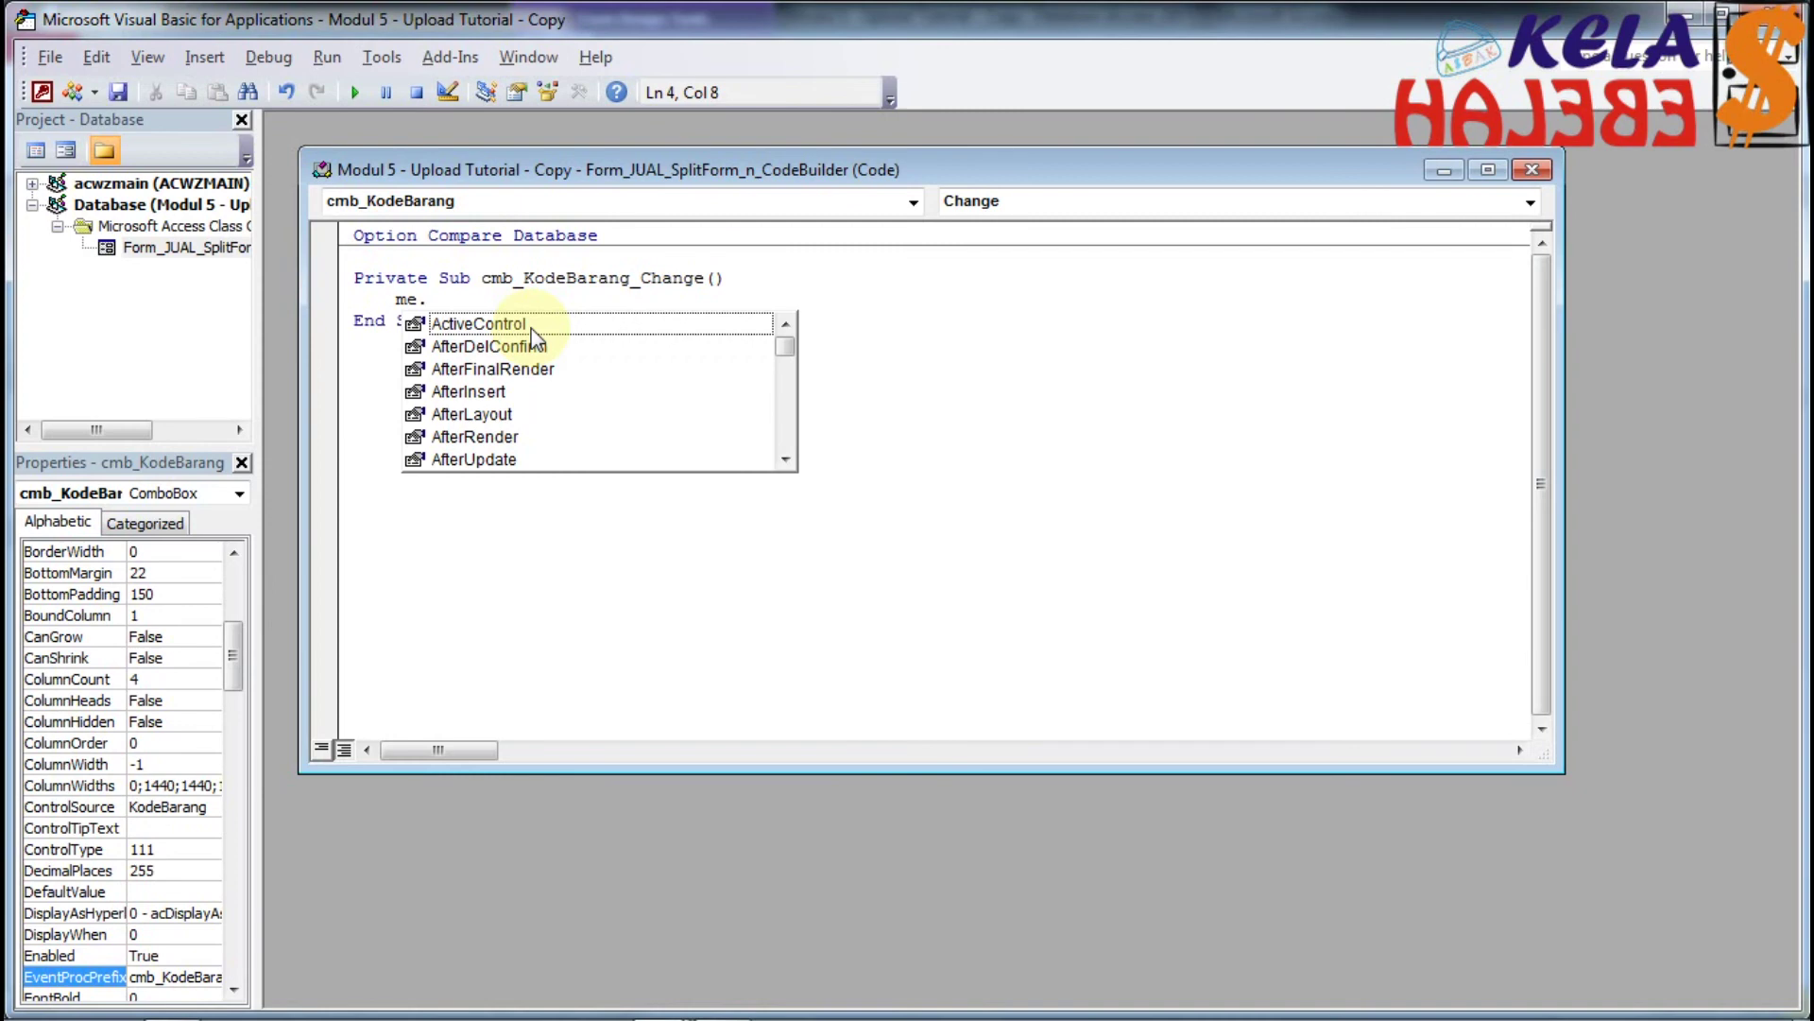
pyautogui.write('t')
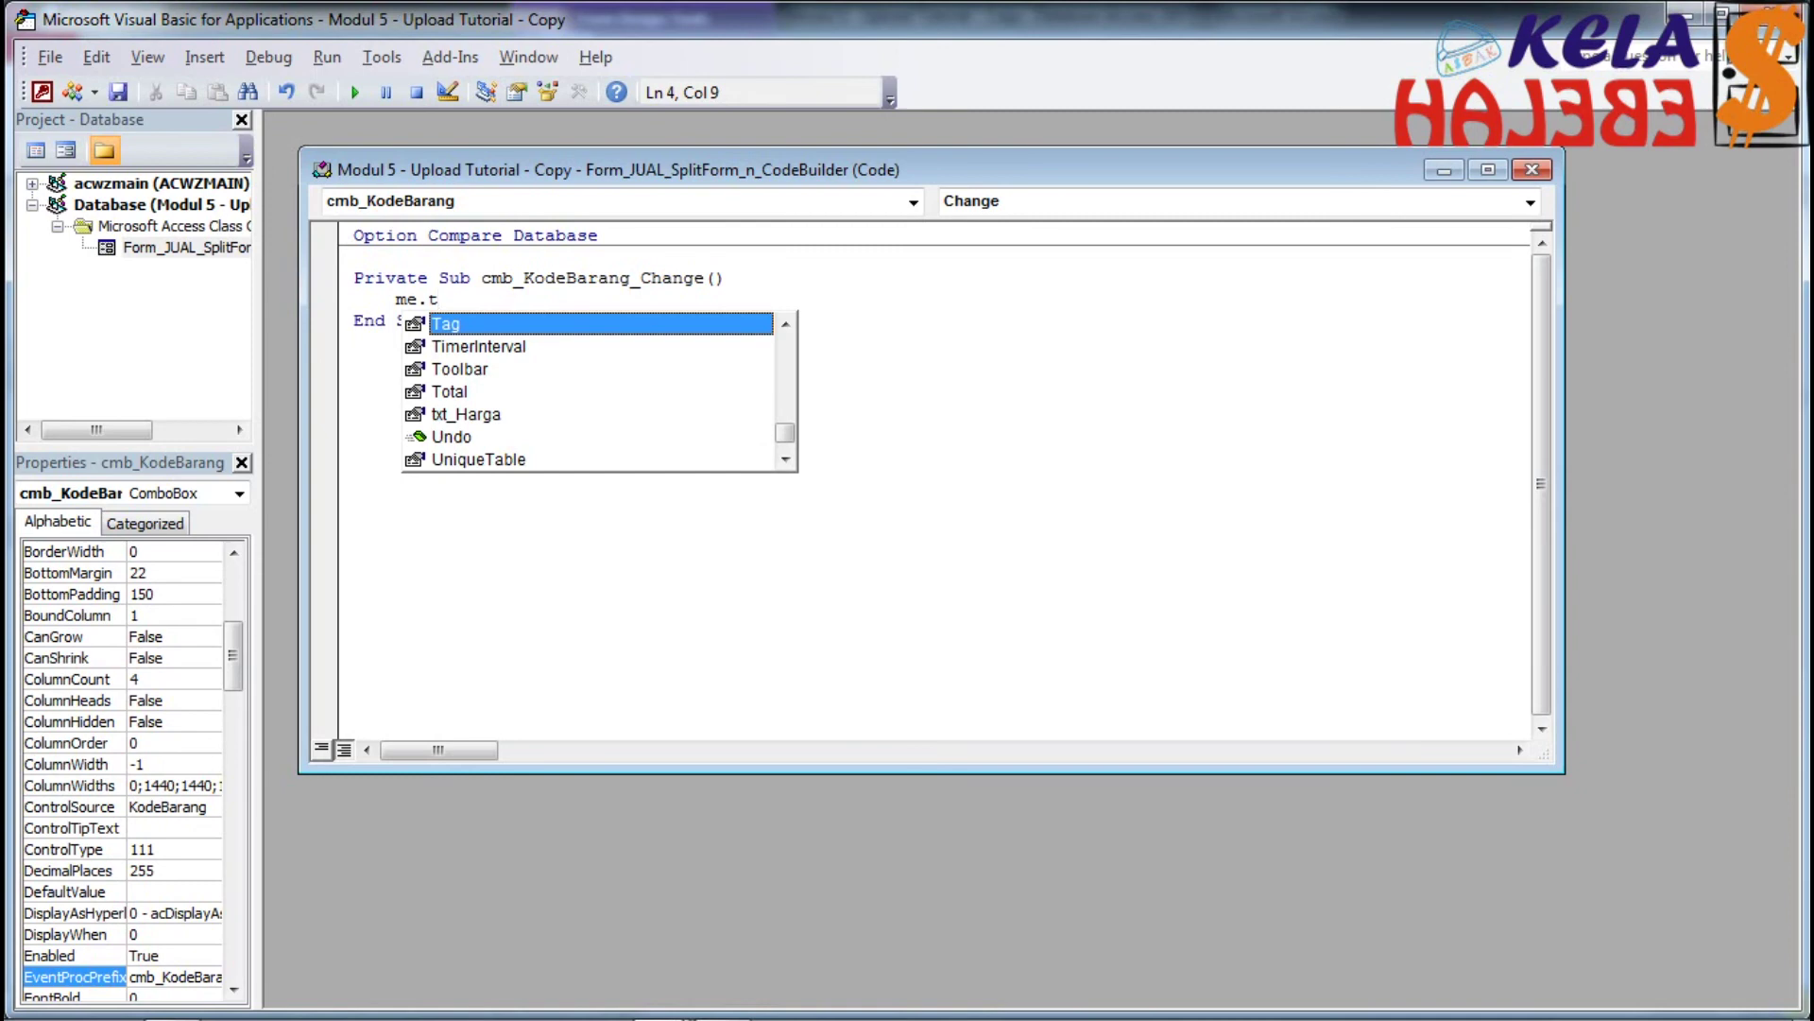
pyautogui.write('x')
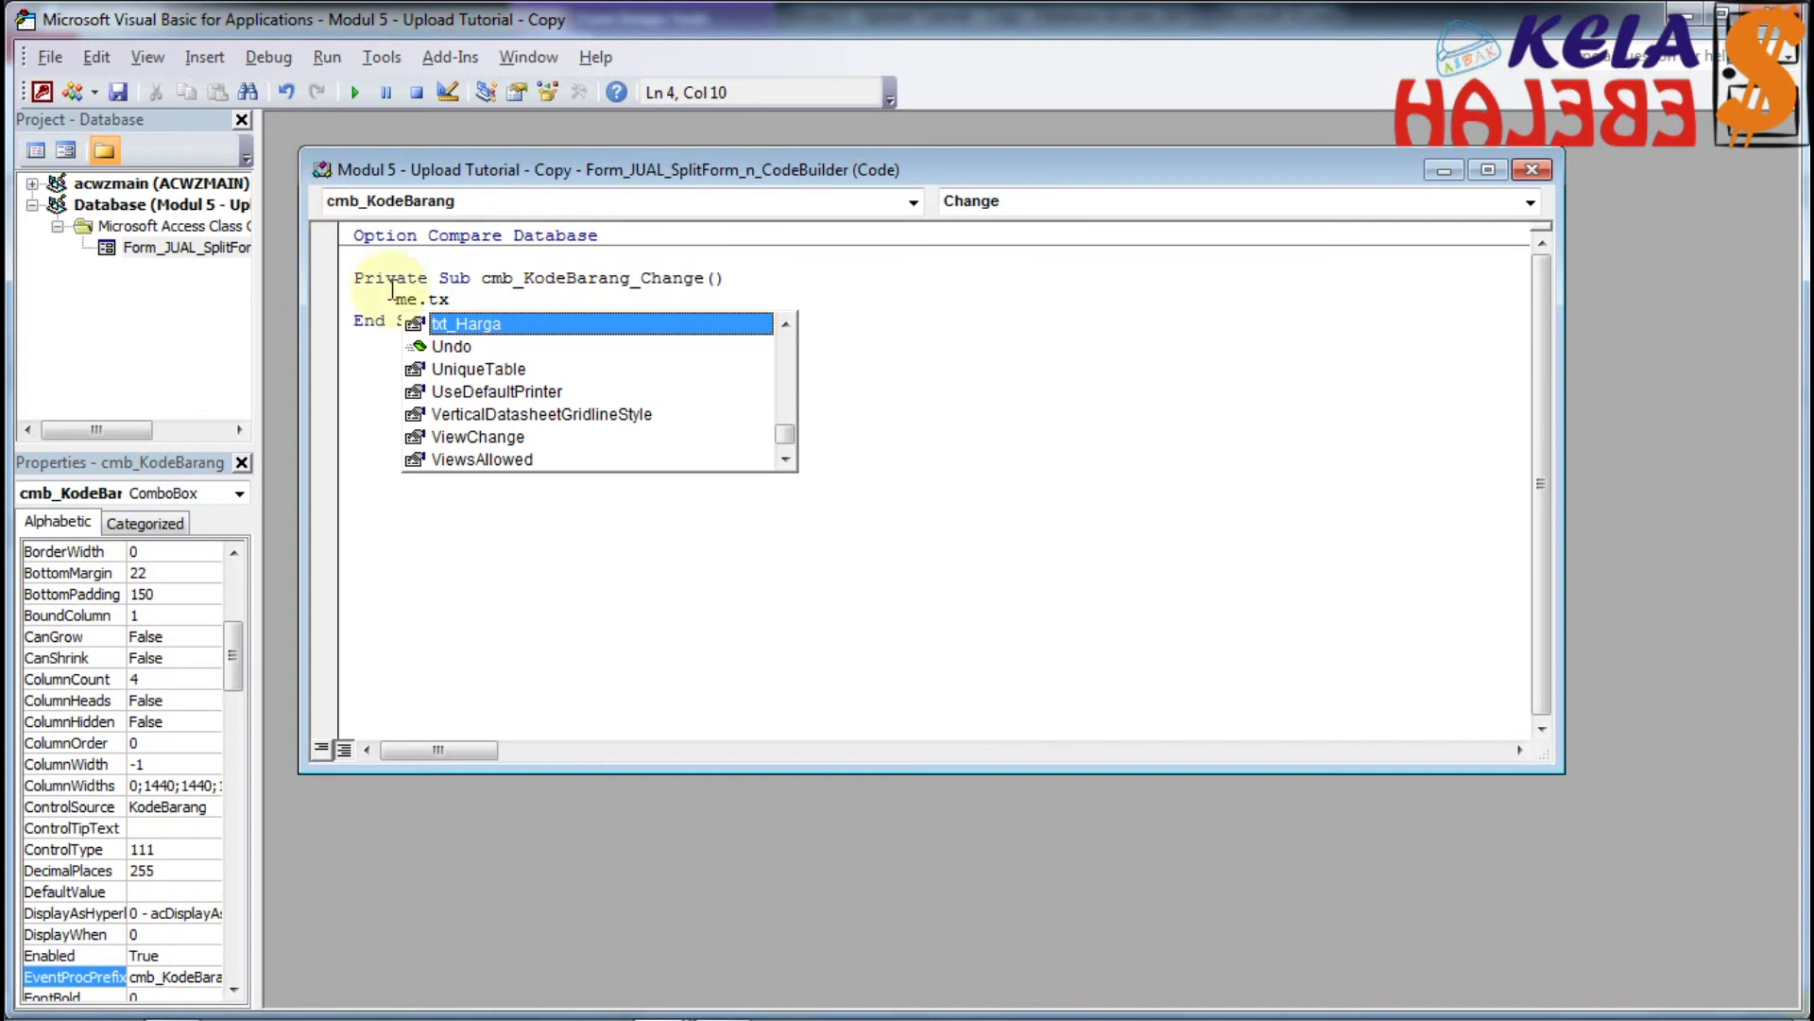
pyautogui.doubleClick(484, 325)
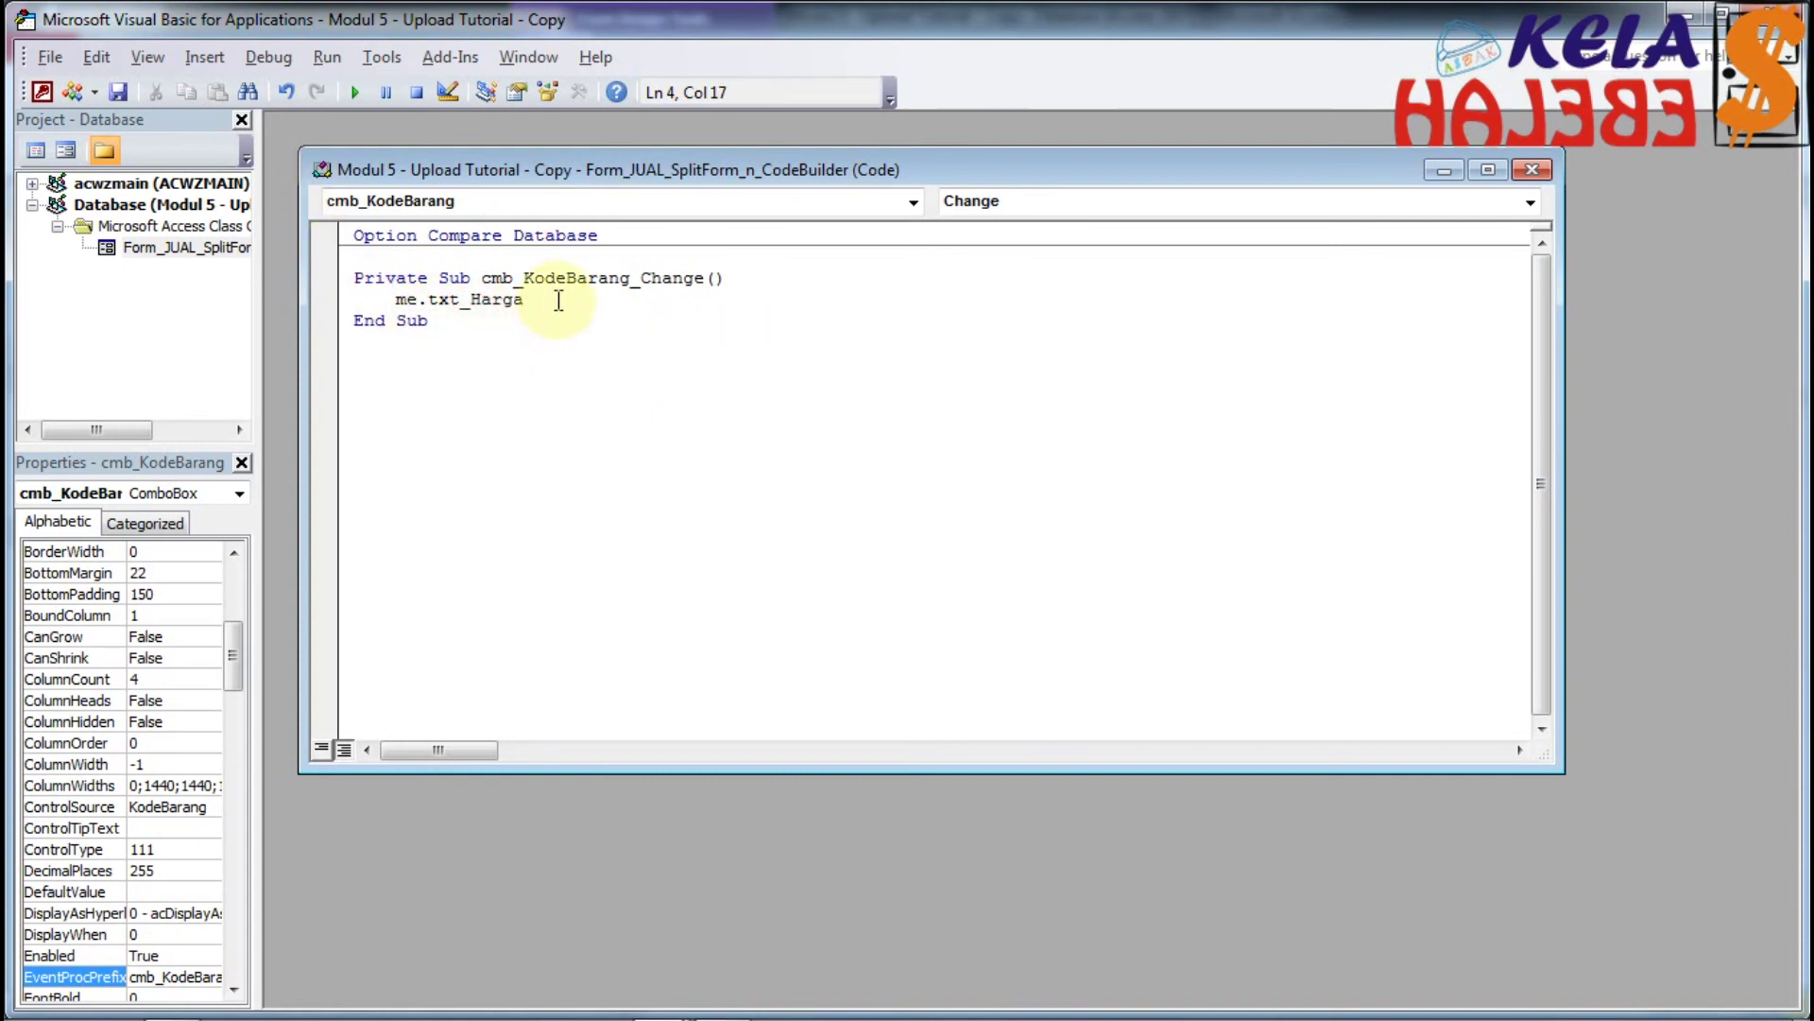
# Step: Add the Value property to the txt_Harga reference and leave a blank line before End Sub
pyautogui.write('.v')
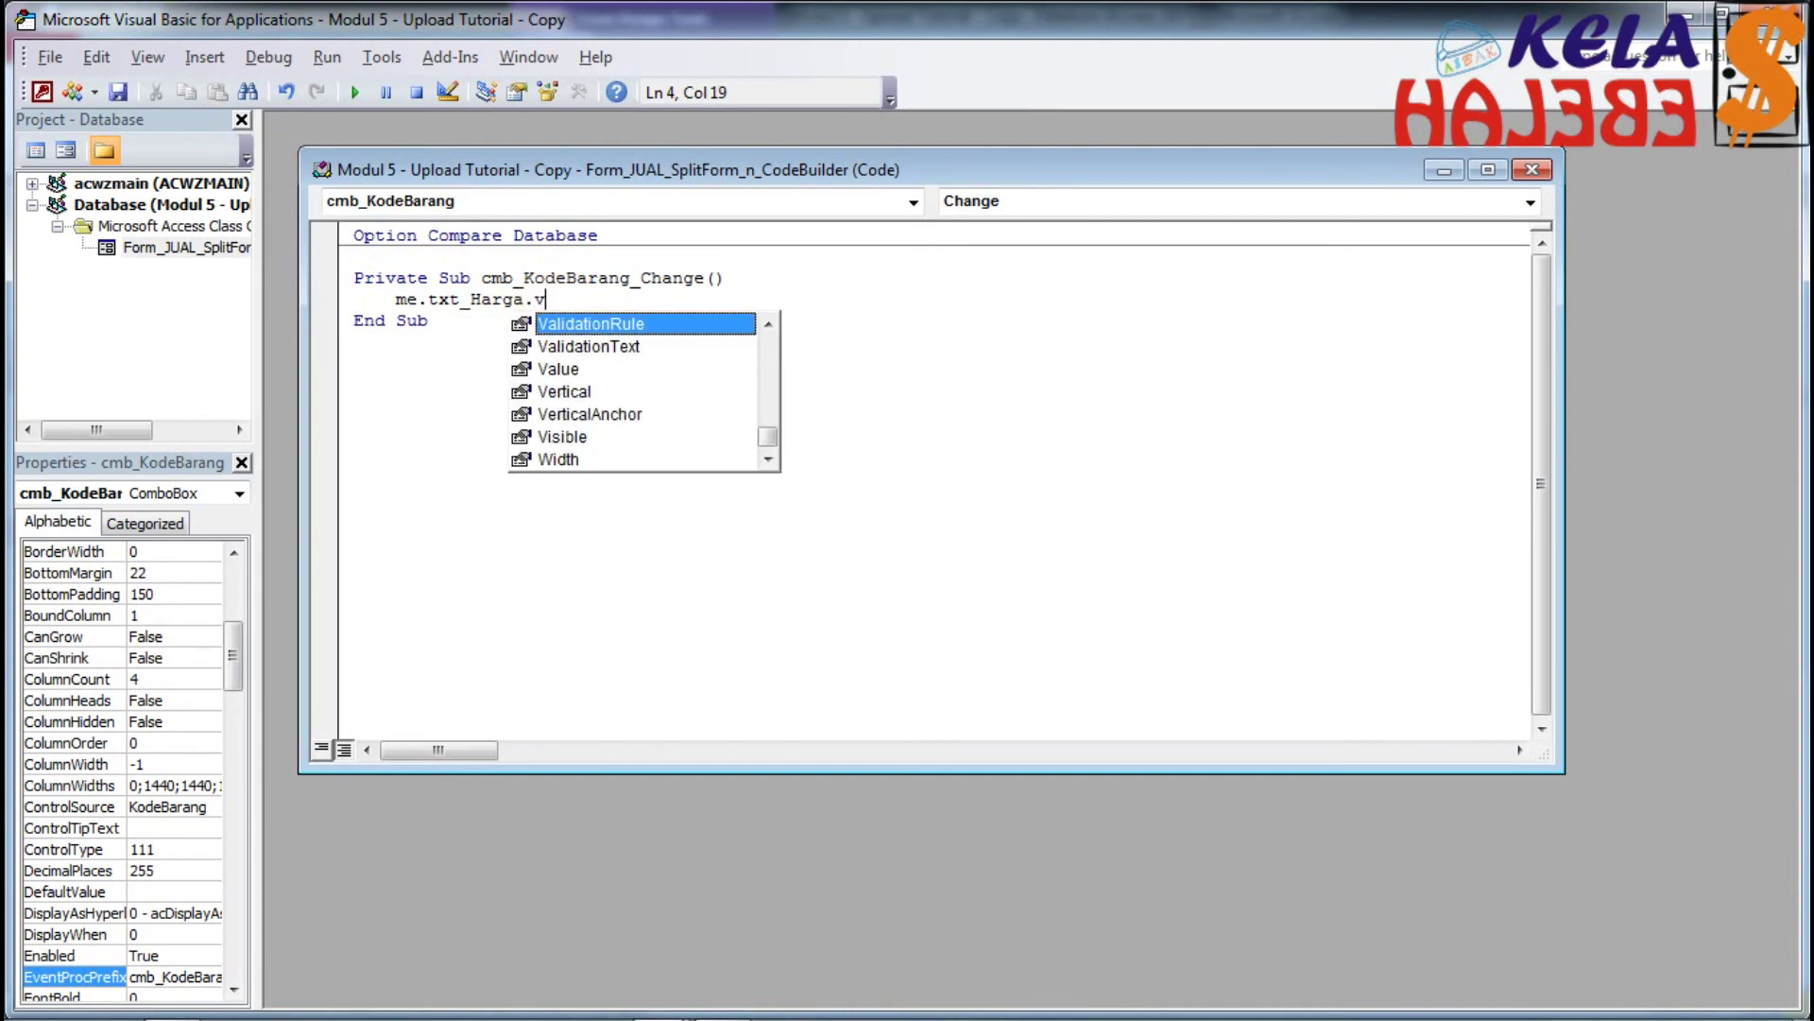
pyautogui.press('Down')
pyautogui.press('Down')
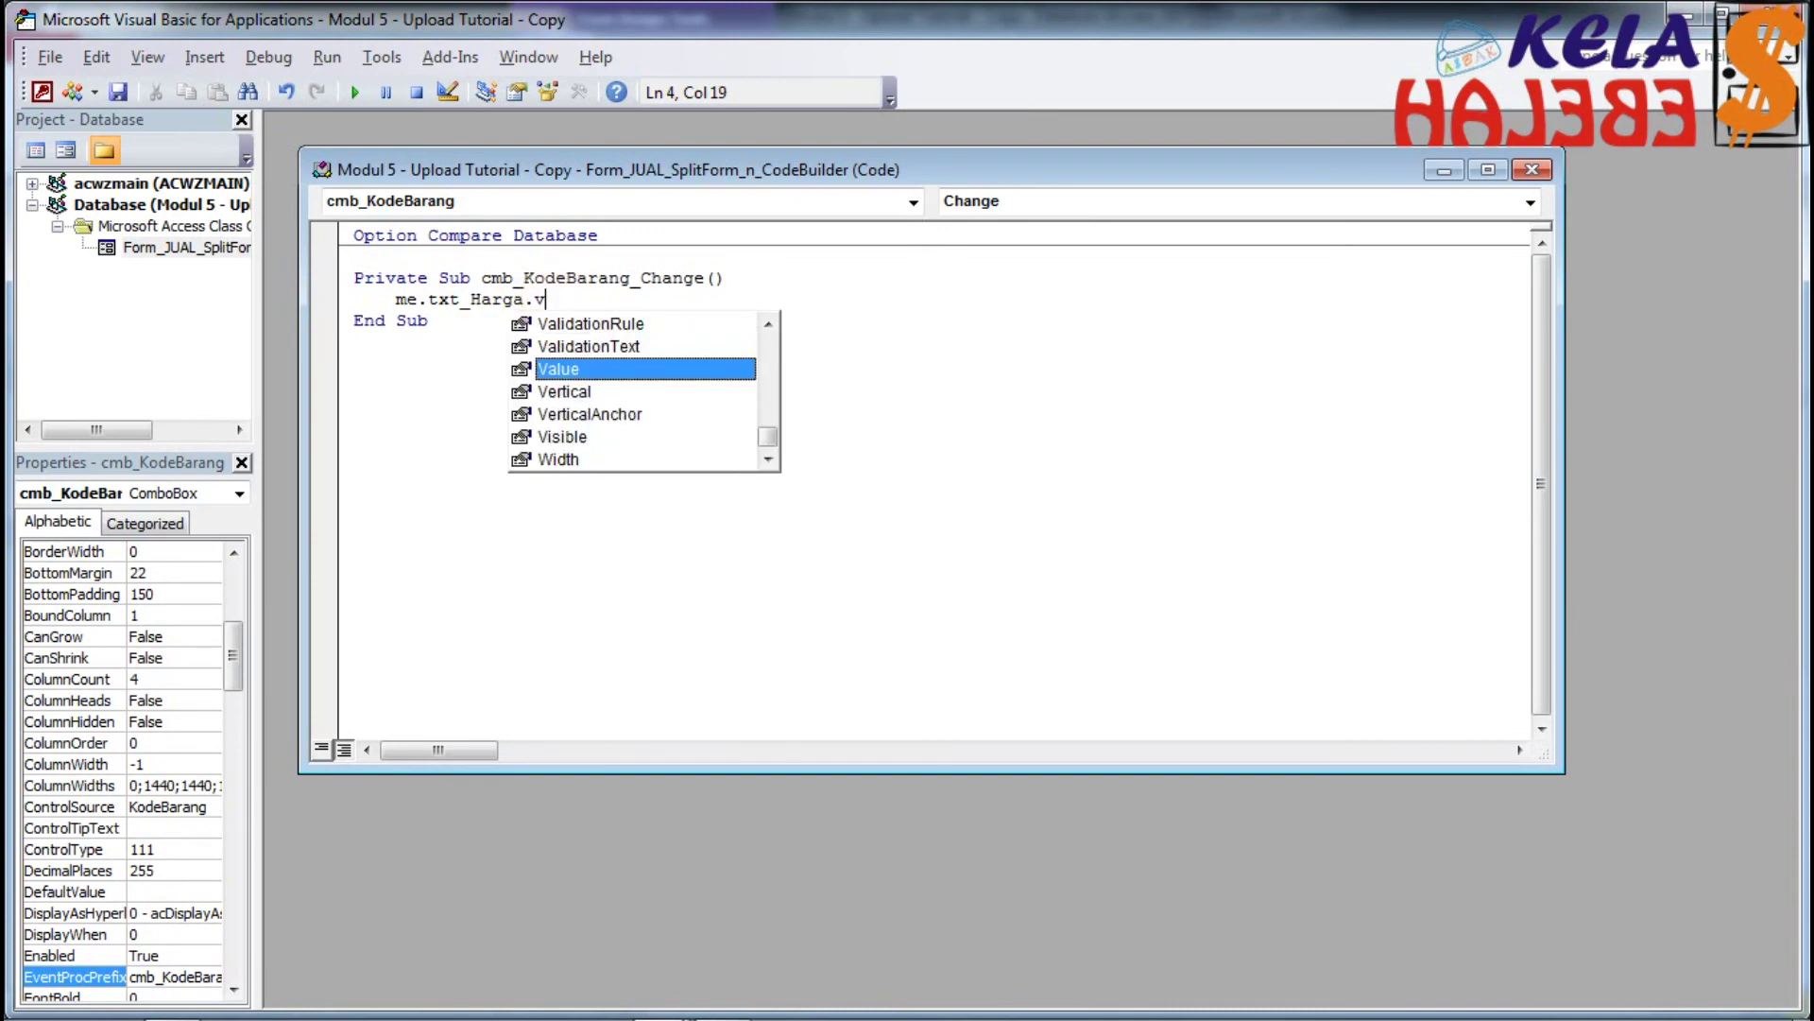
pyautogui.press('Return')
pyautogui.press('BackSpace')
pyautogui.press('BackSpace')
pyautogui.press('BackSpace')
pyautogui.press('Up')
pyautogui.press('End')
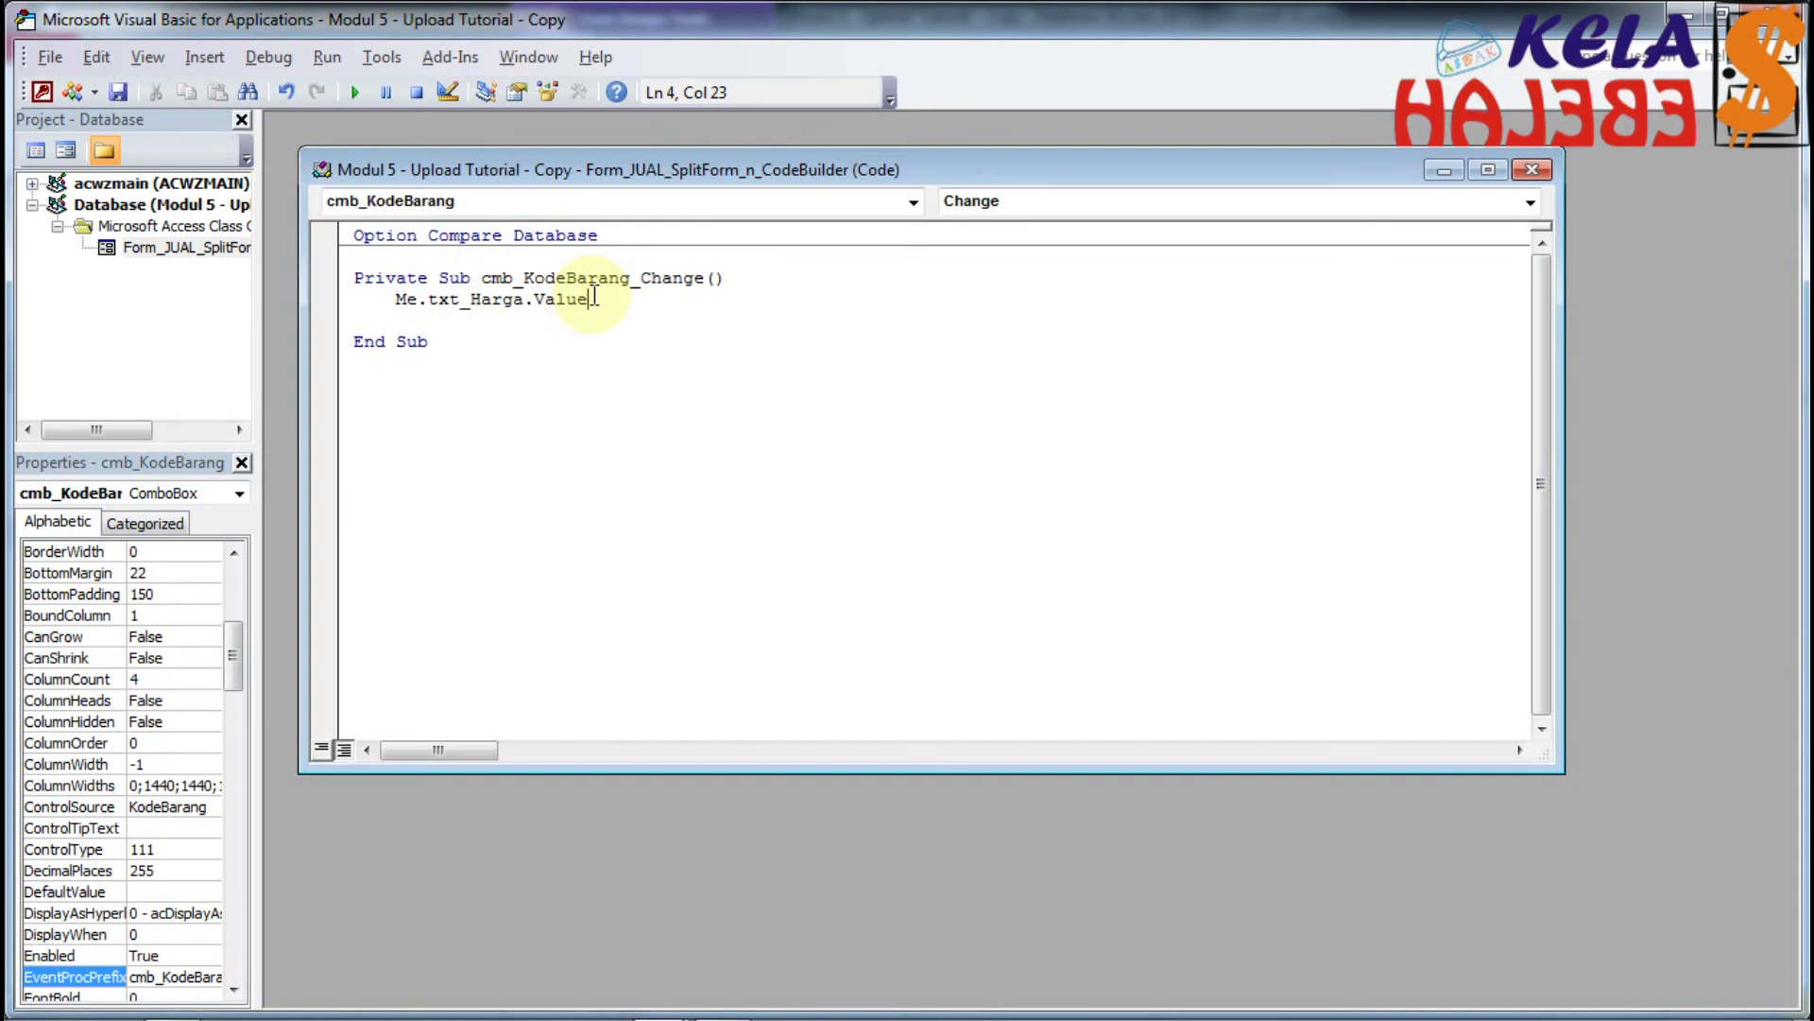
# Step: Extend the statement so that txt_Harga's value is assigned from me.cmb_KodeBarang
pyautogui.write('=')
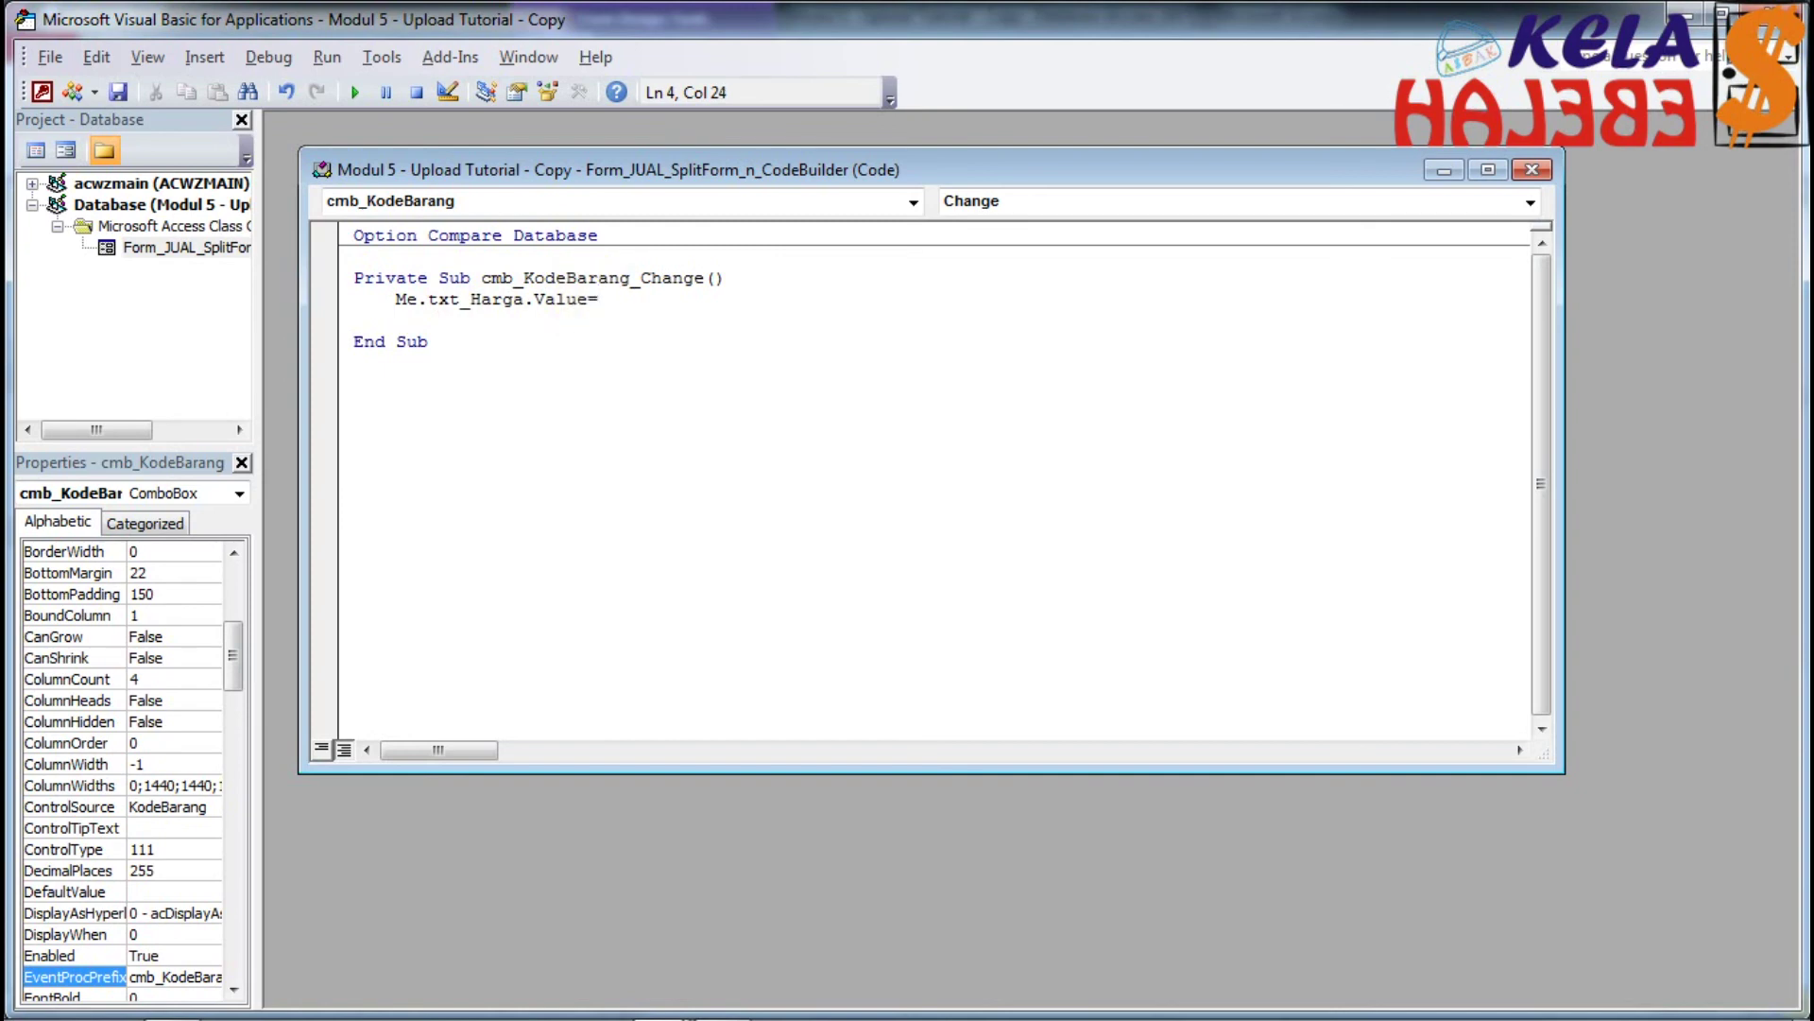
pyautogui.write('me.')
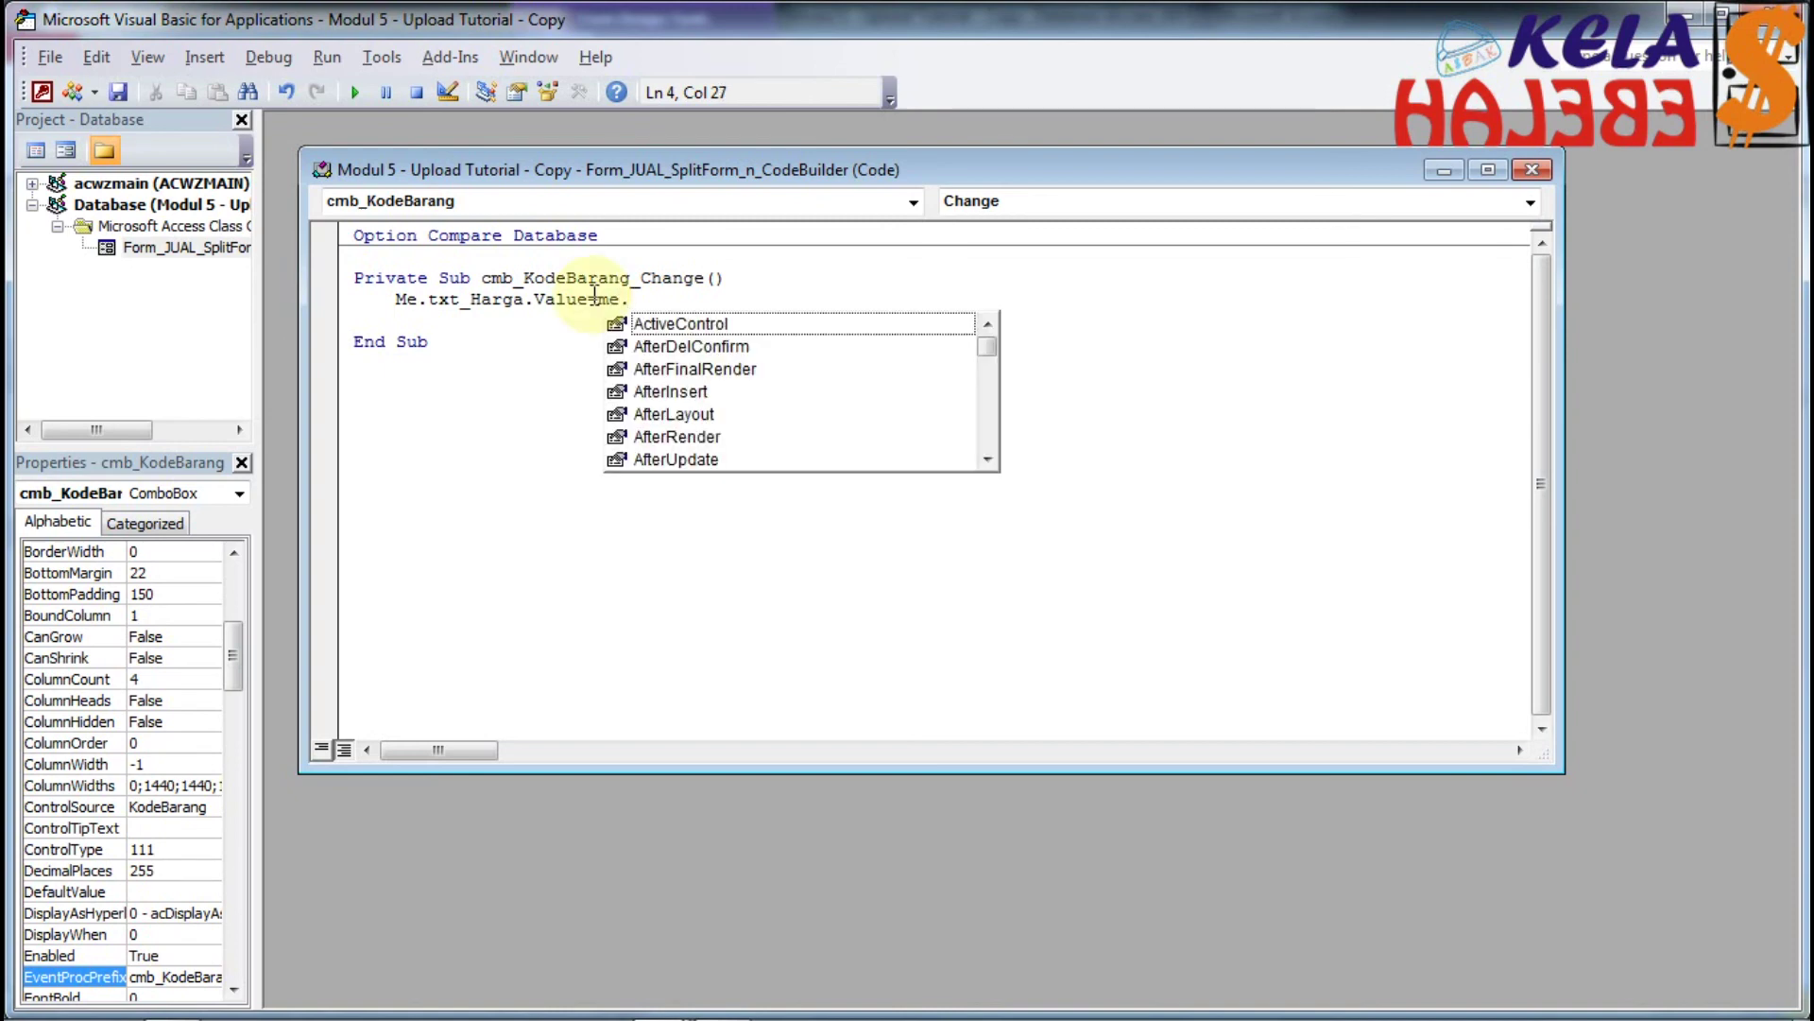
pyautogui.write('cmb')
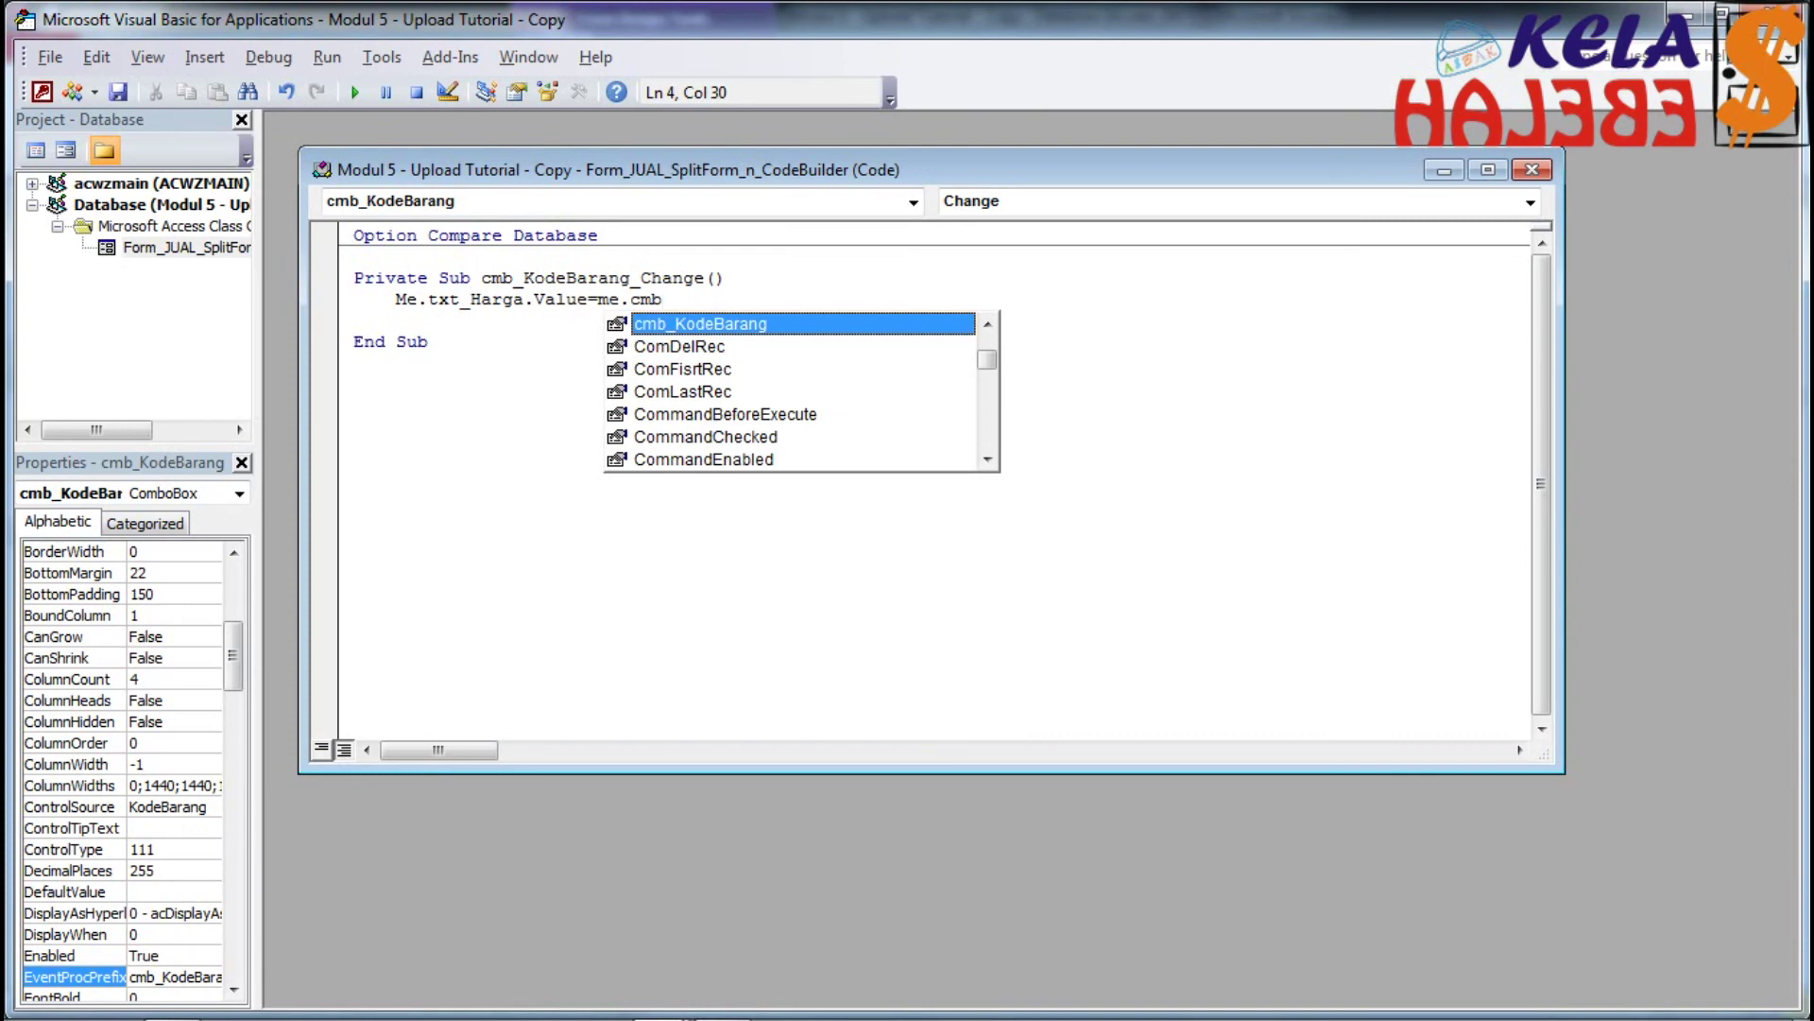
pyautogui.press('Tab')
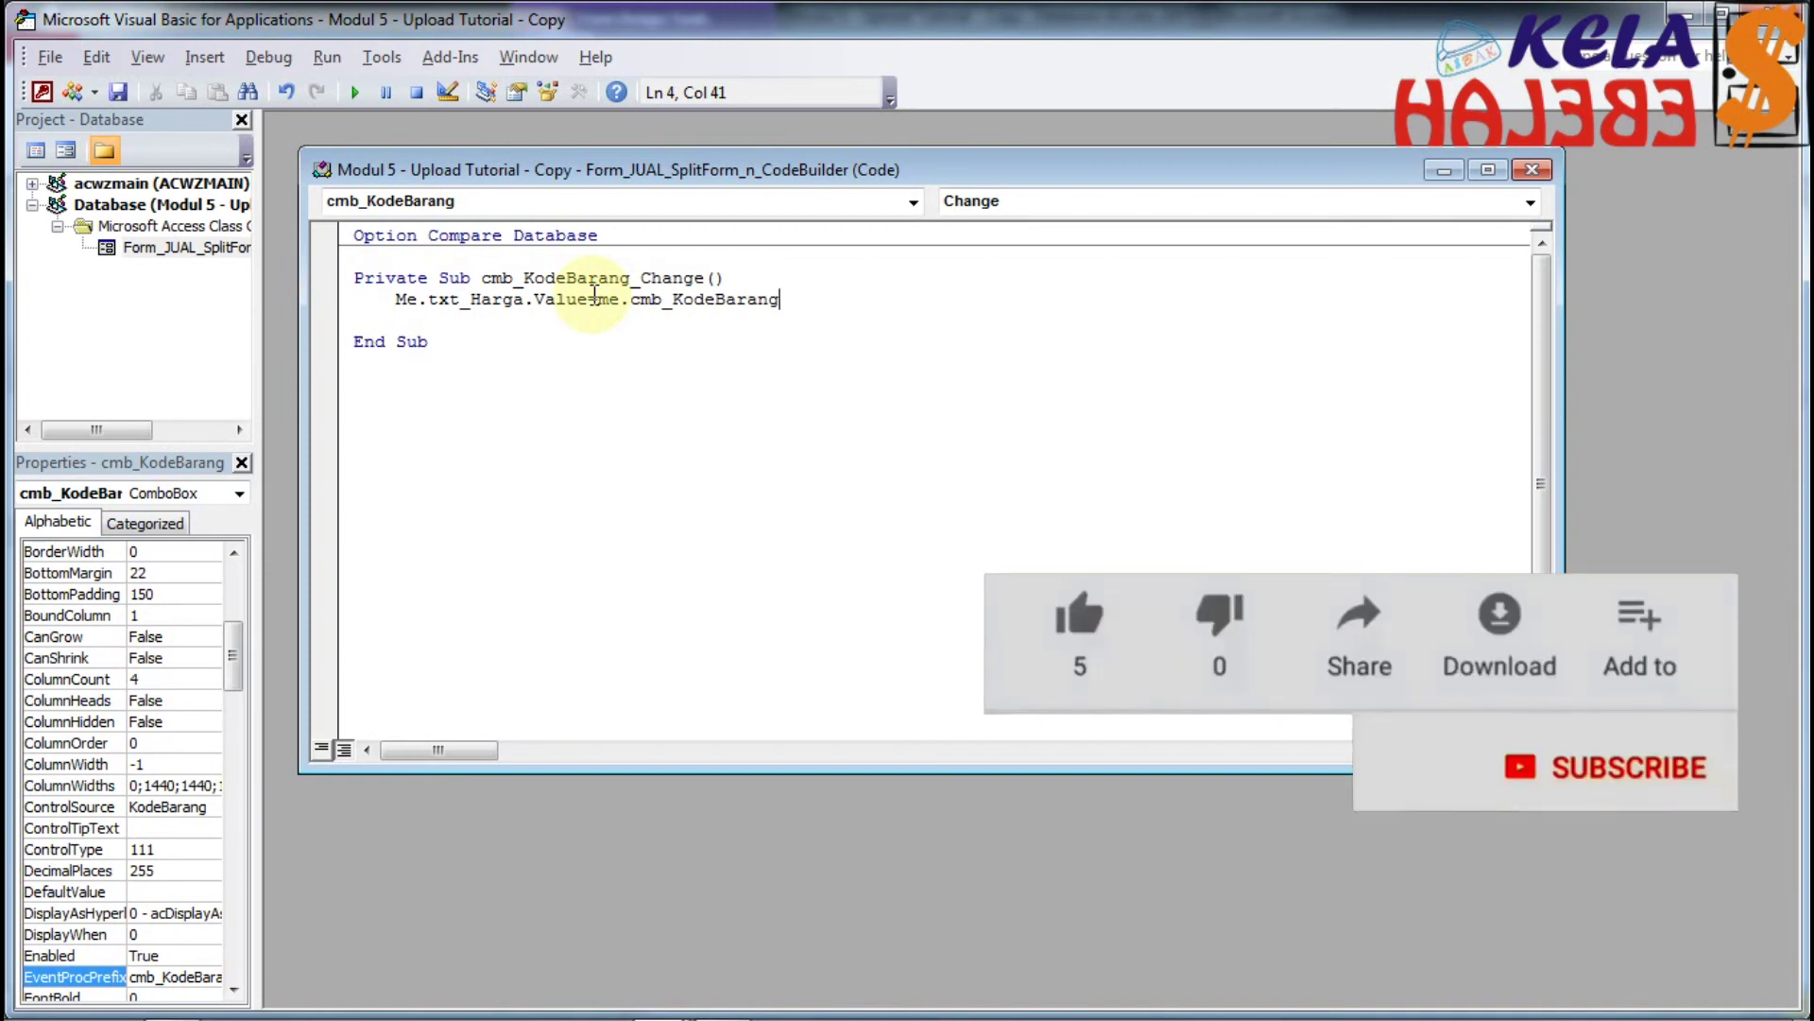
# Step: Append the Column property to the cmb_KodeBarang reference in the txt_Harga assignment
pyautogui.write('.')
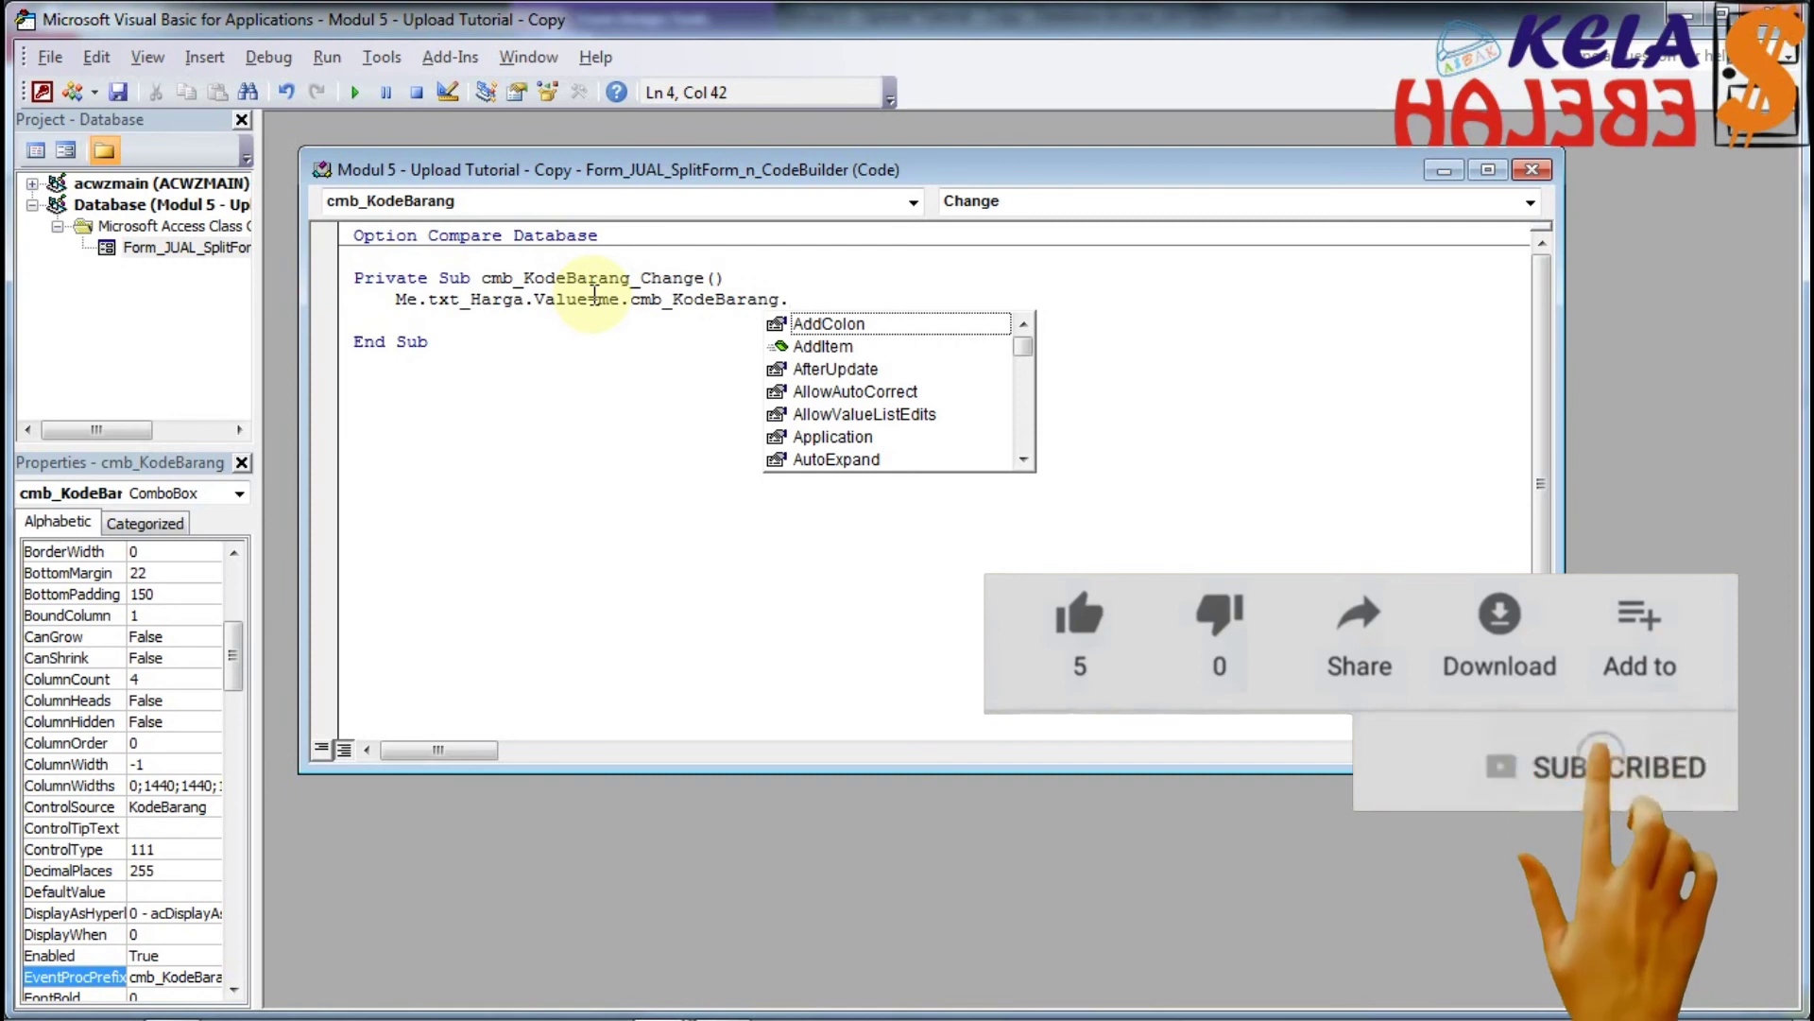
pyautogui.write('in')
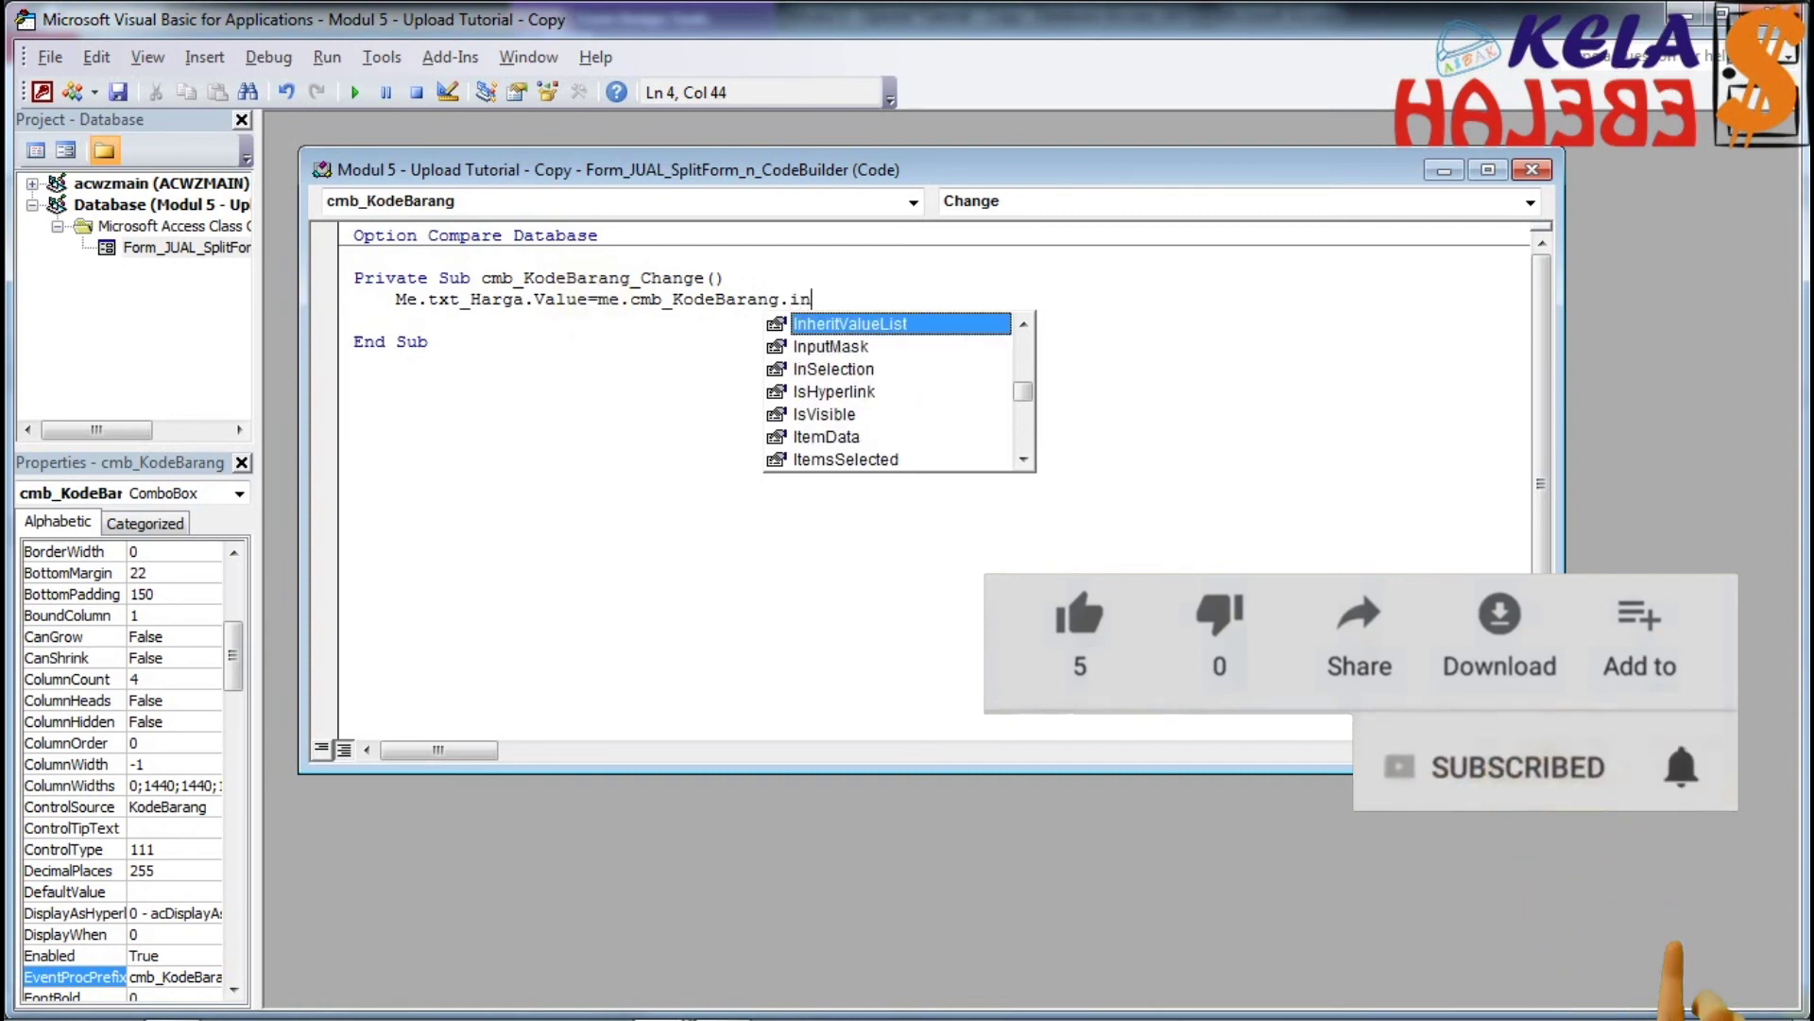
pyautogui.write('d')
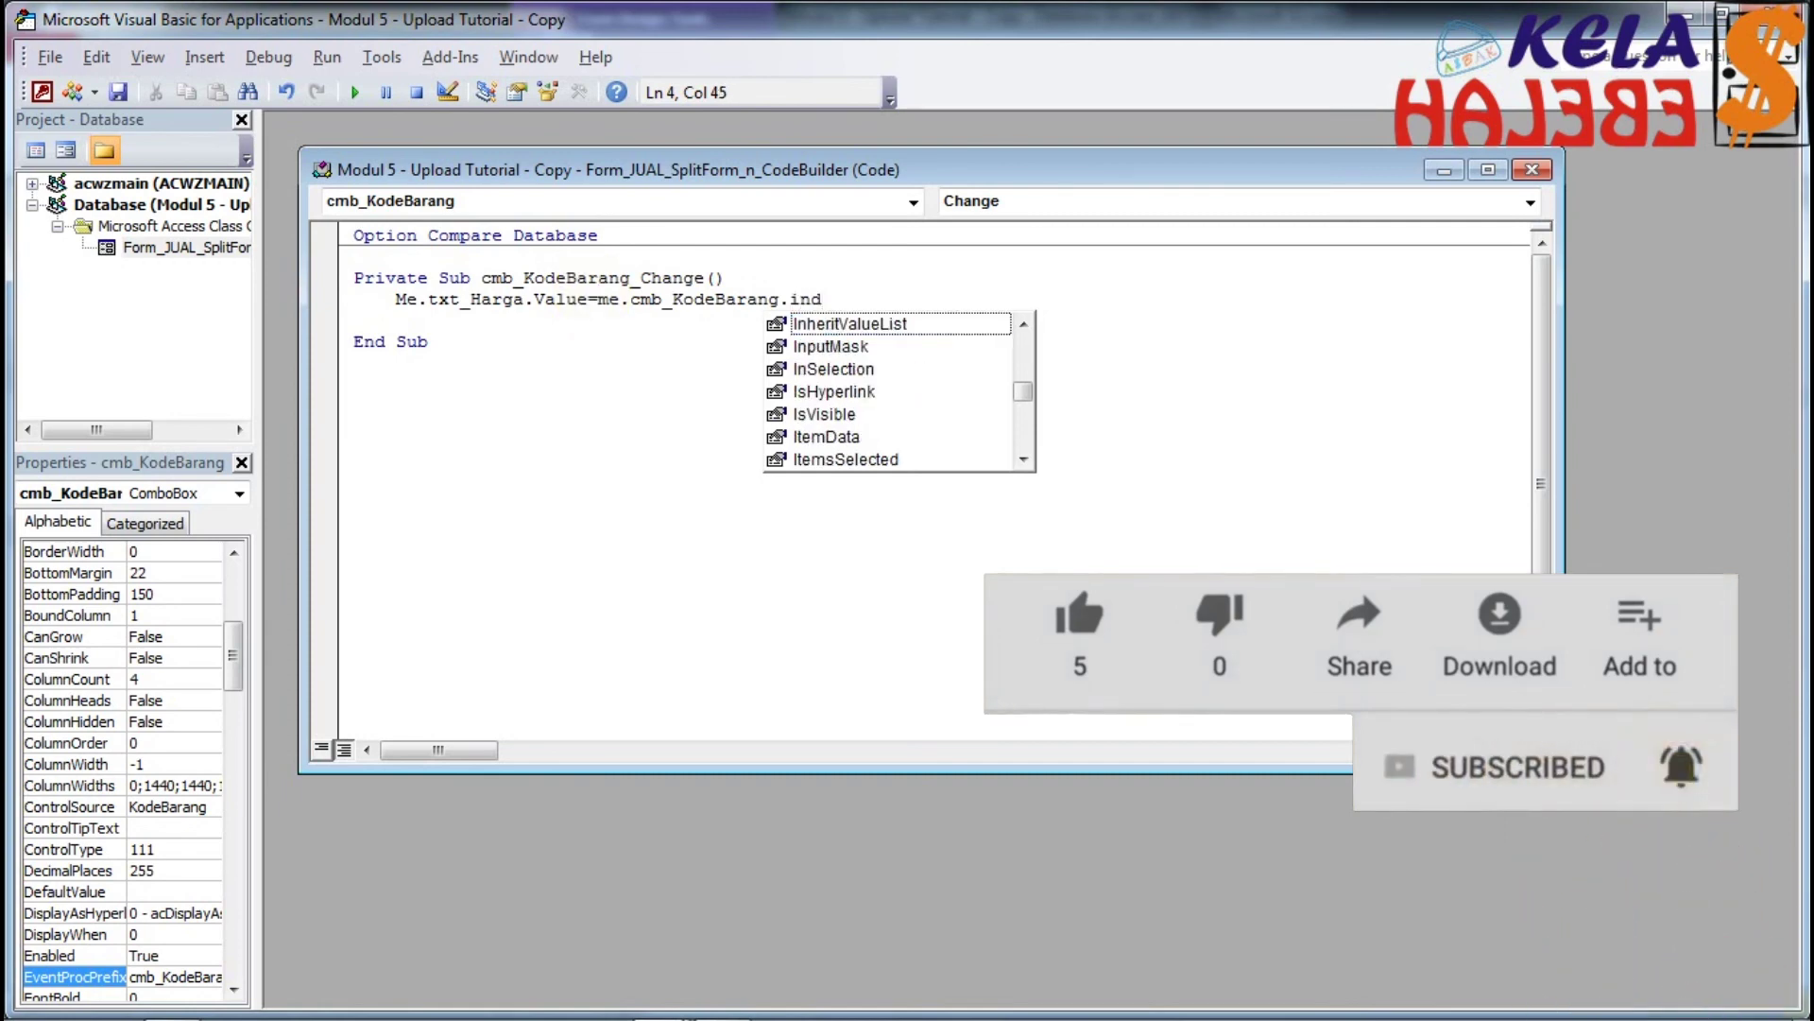
pyautogui.press('BackSpace')
pyautogui.press('BackSpace')
pyautogui.press('BackSpace')
pyautogui.write('co')
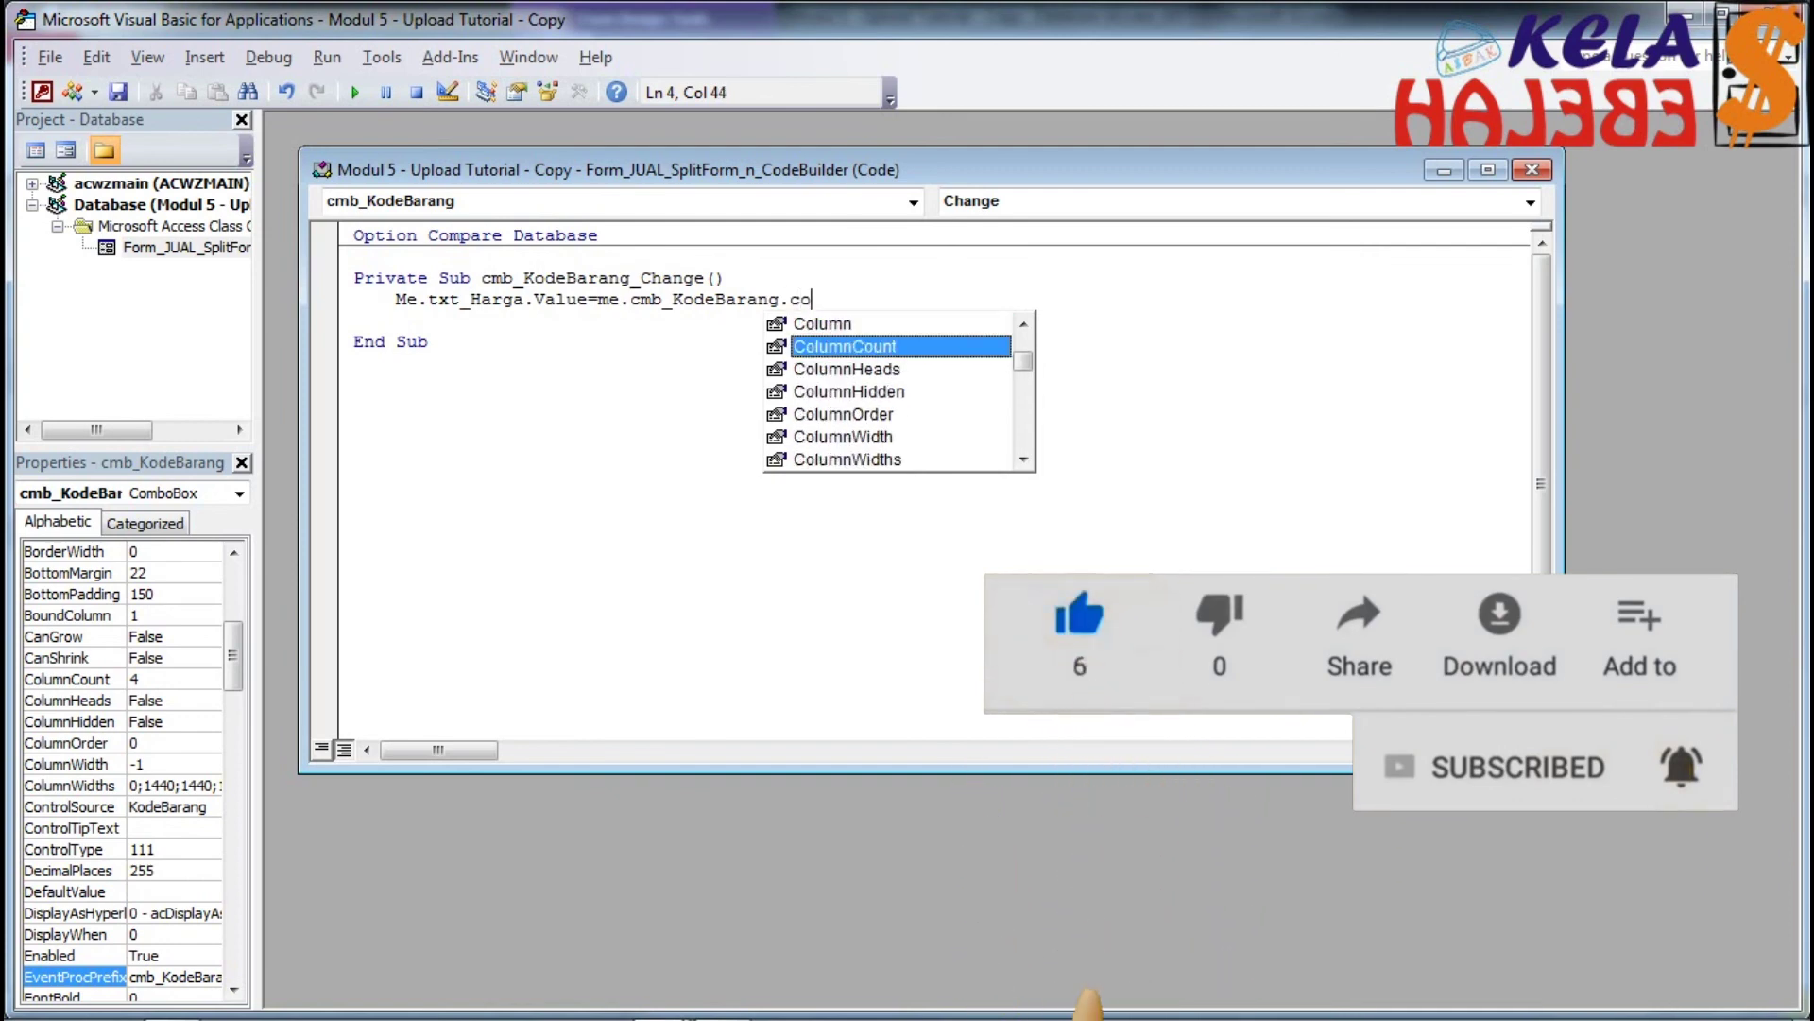
pyautogui.press('Up')
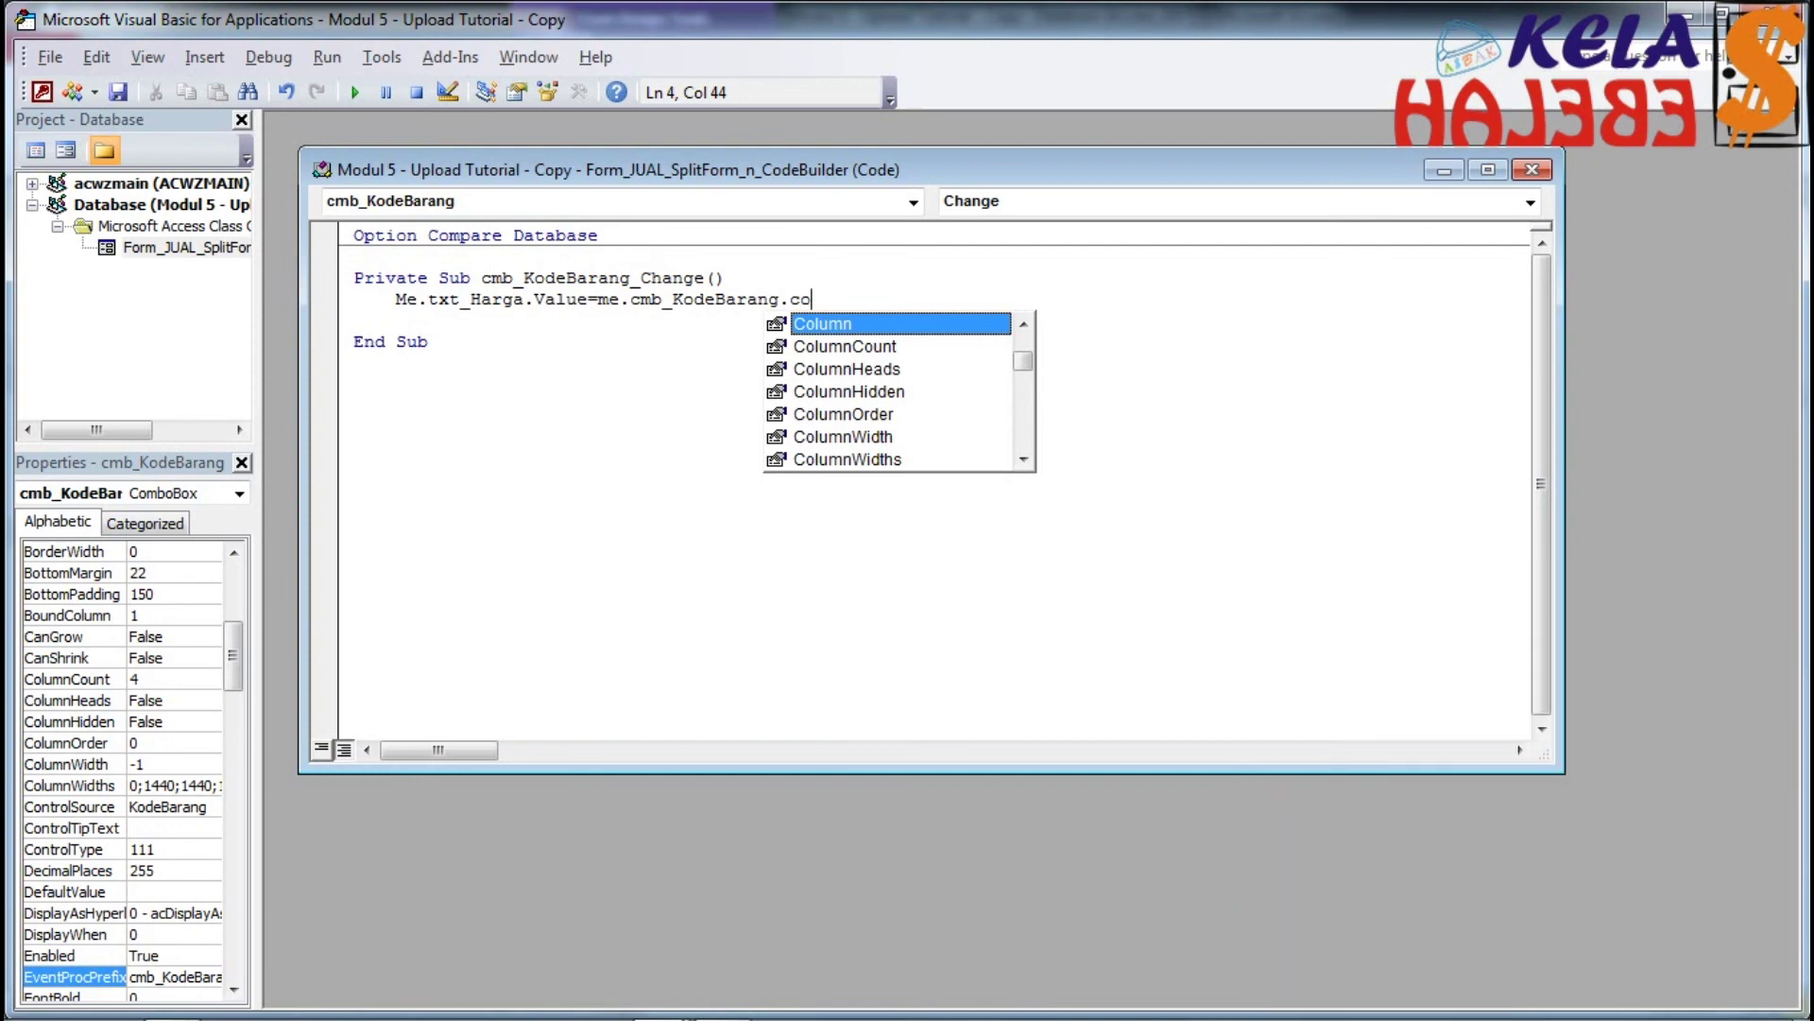
pyautogui.press('Down')
pyautogui.press('Up')
pyautogui.press('Tab')
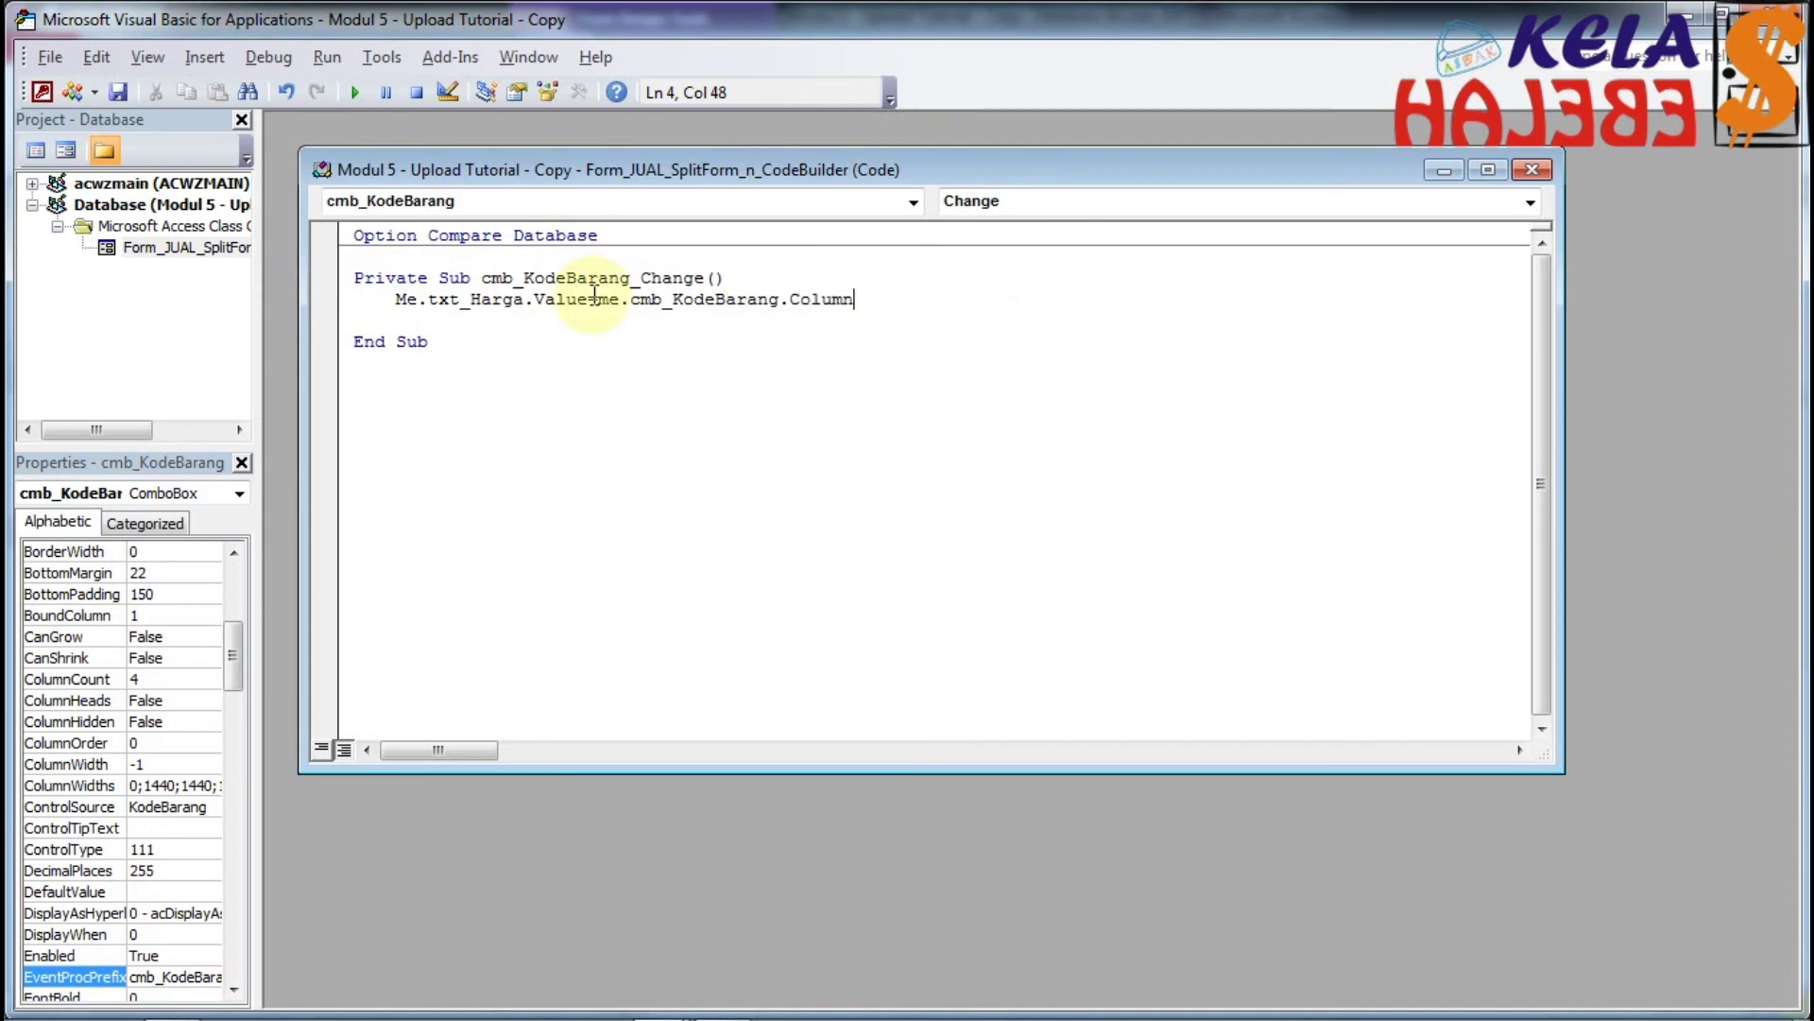
# Step: Give the Column property the index 3 in parentheses and commit the finished txt_Harga statement
pyautogui.write('(')
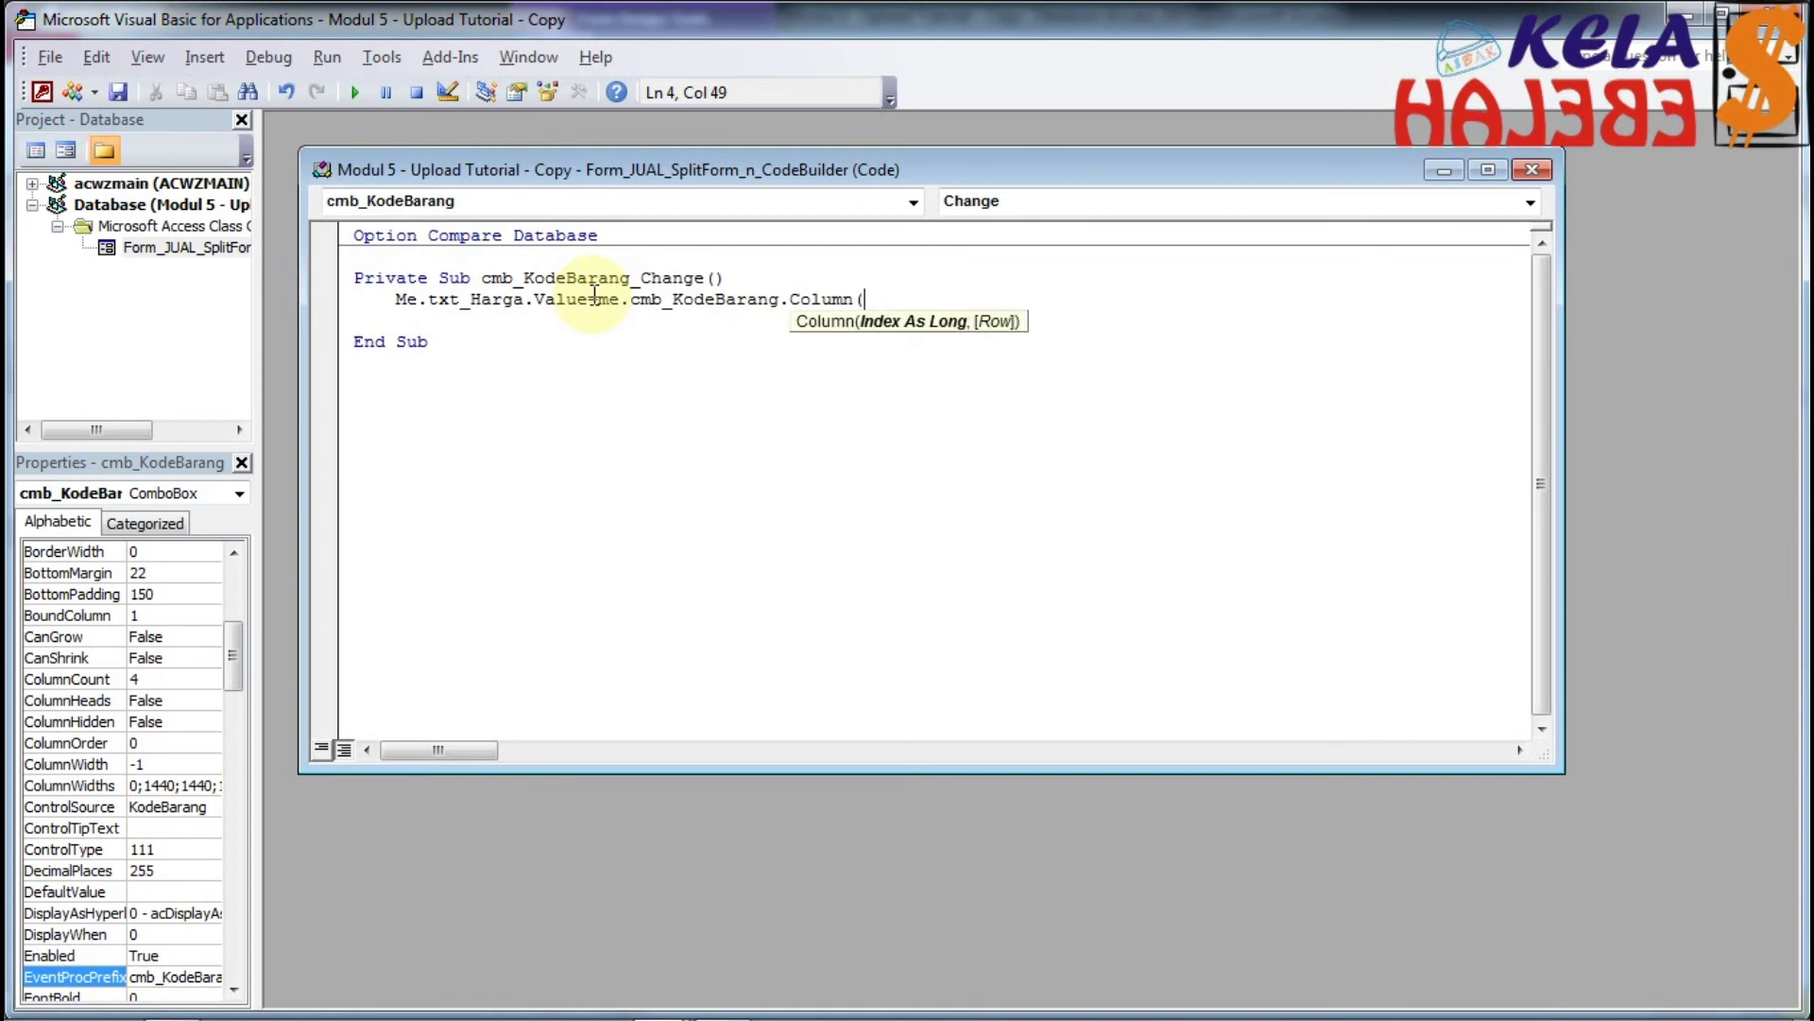
pyautogui.write('3')
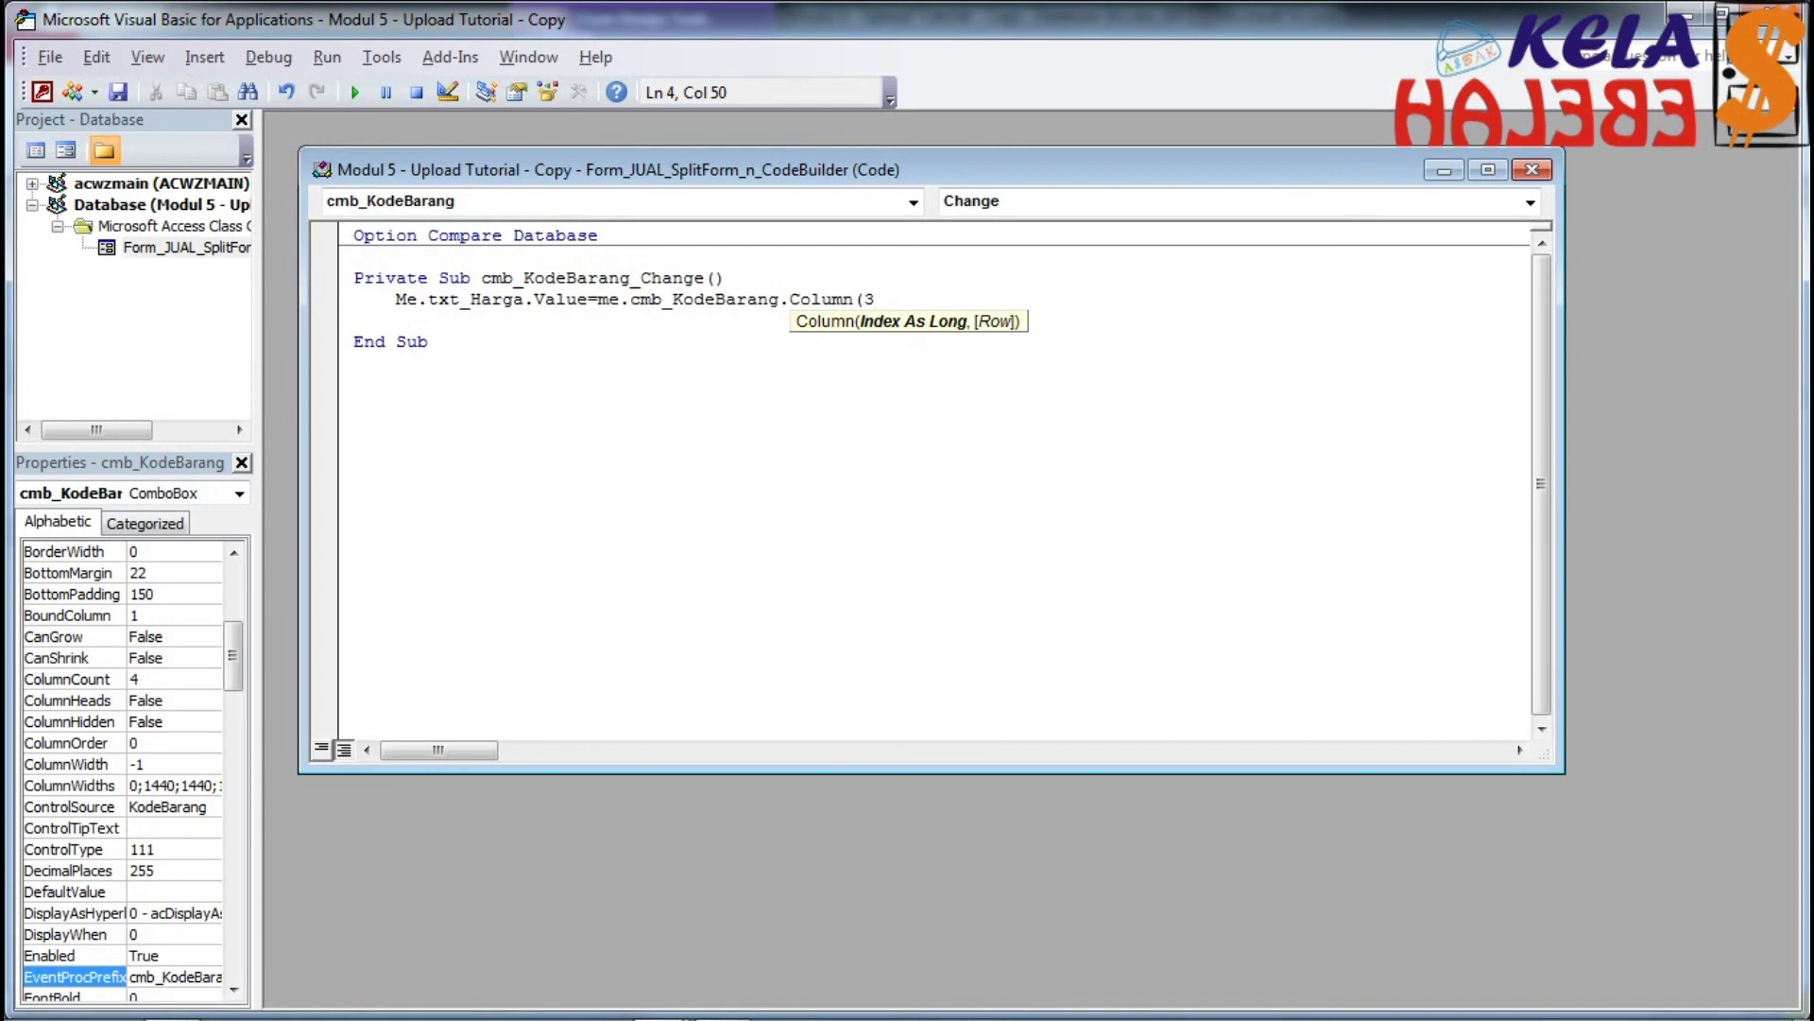
pyautogui.write(')')
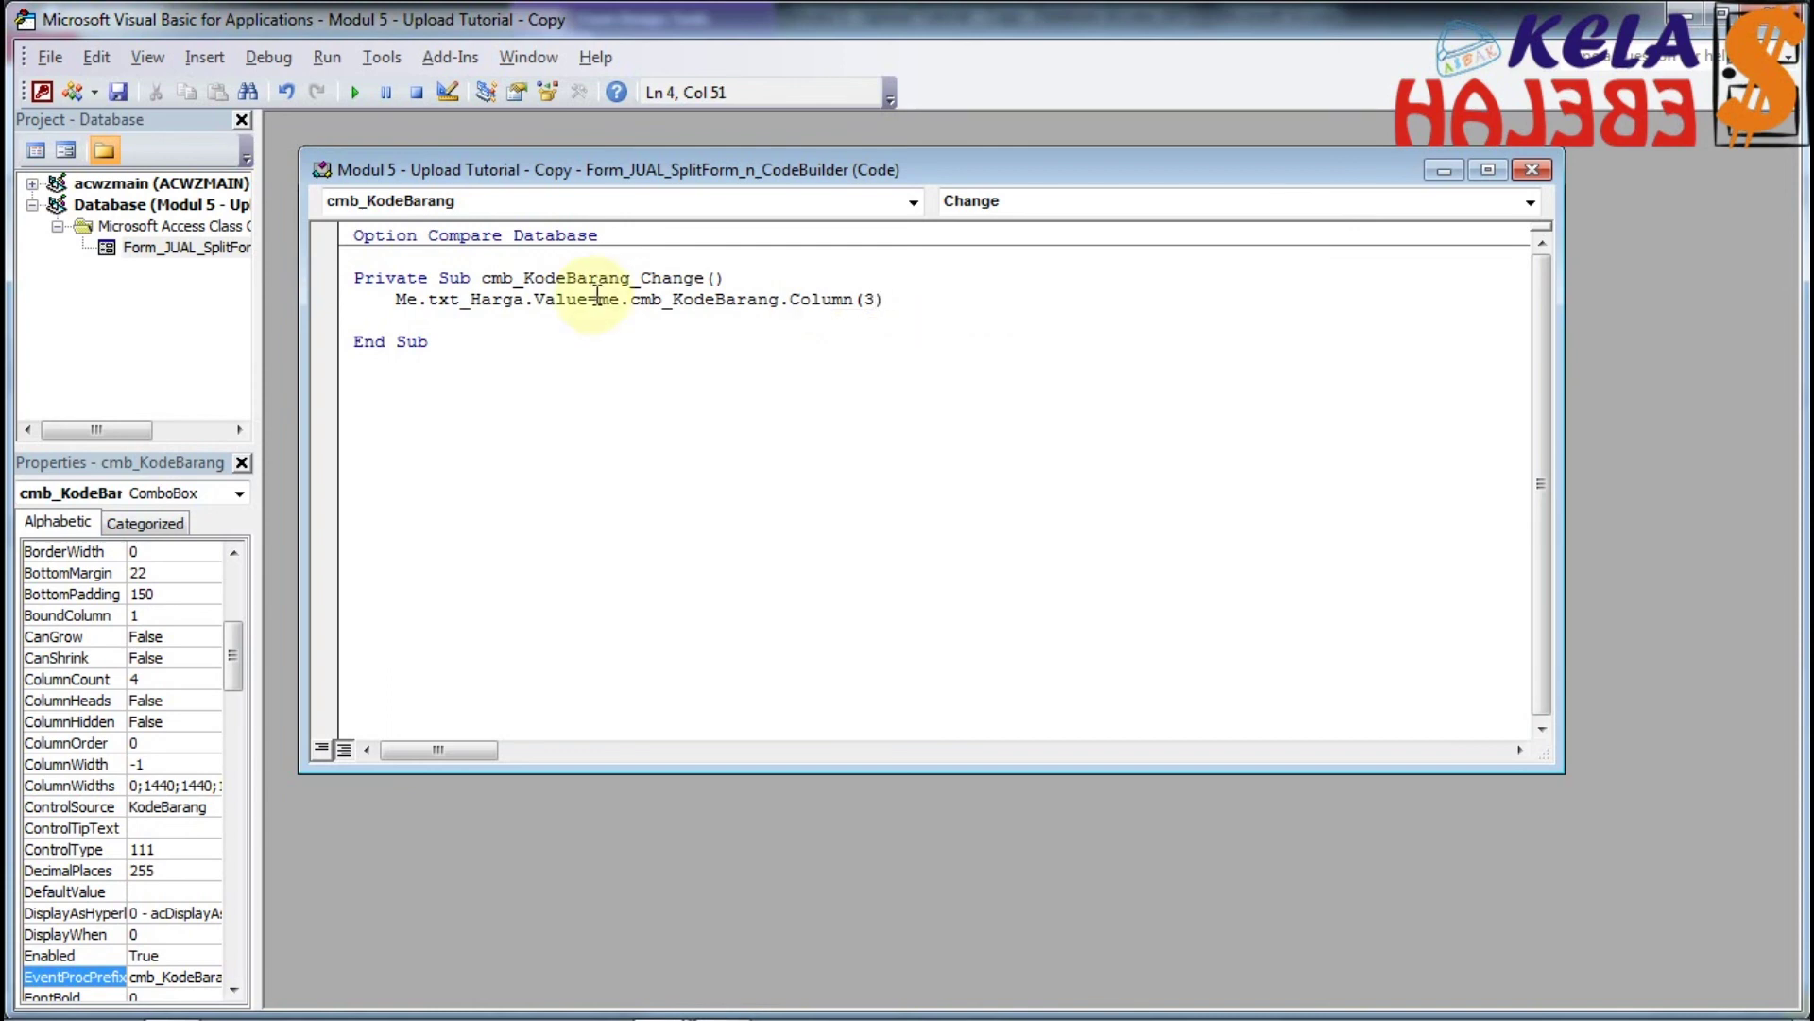
pyautogui.click(576, 332)
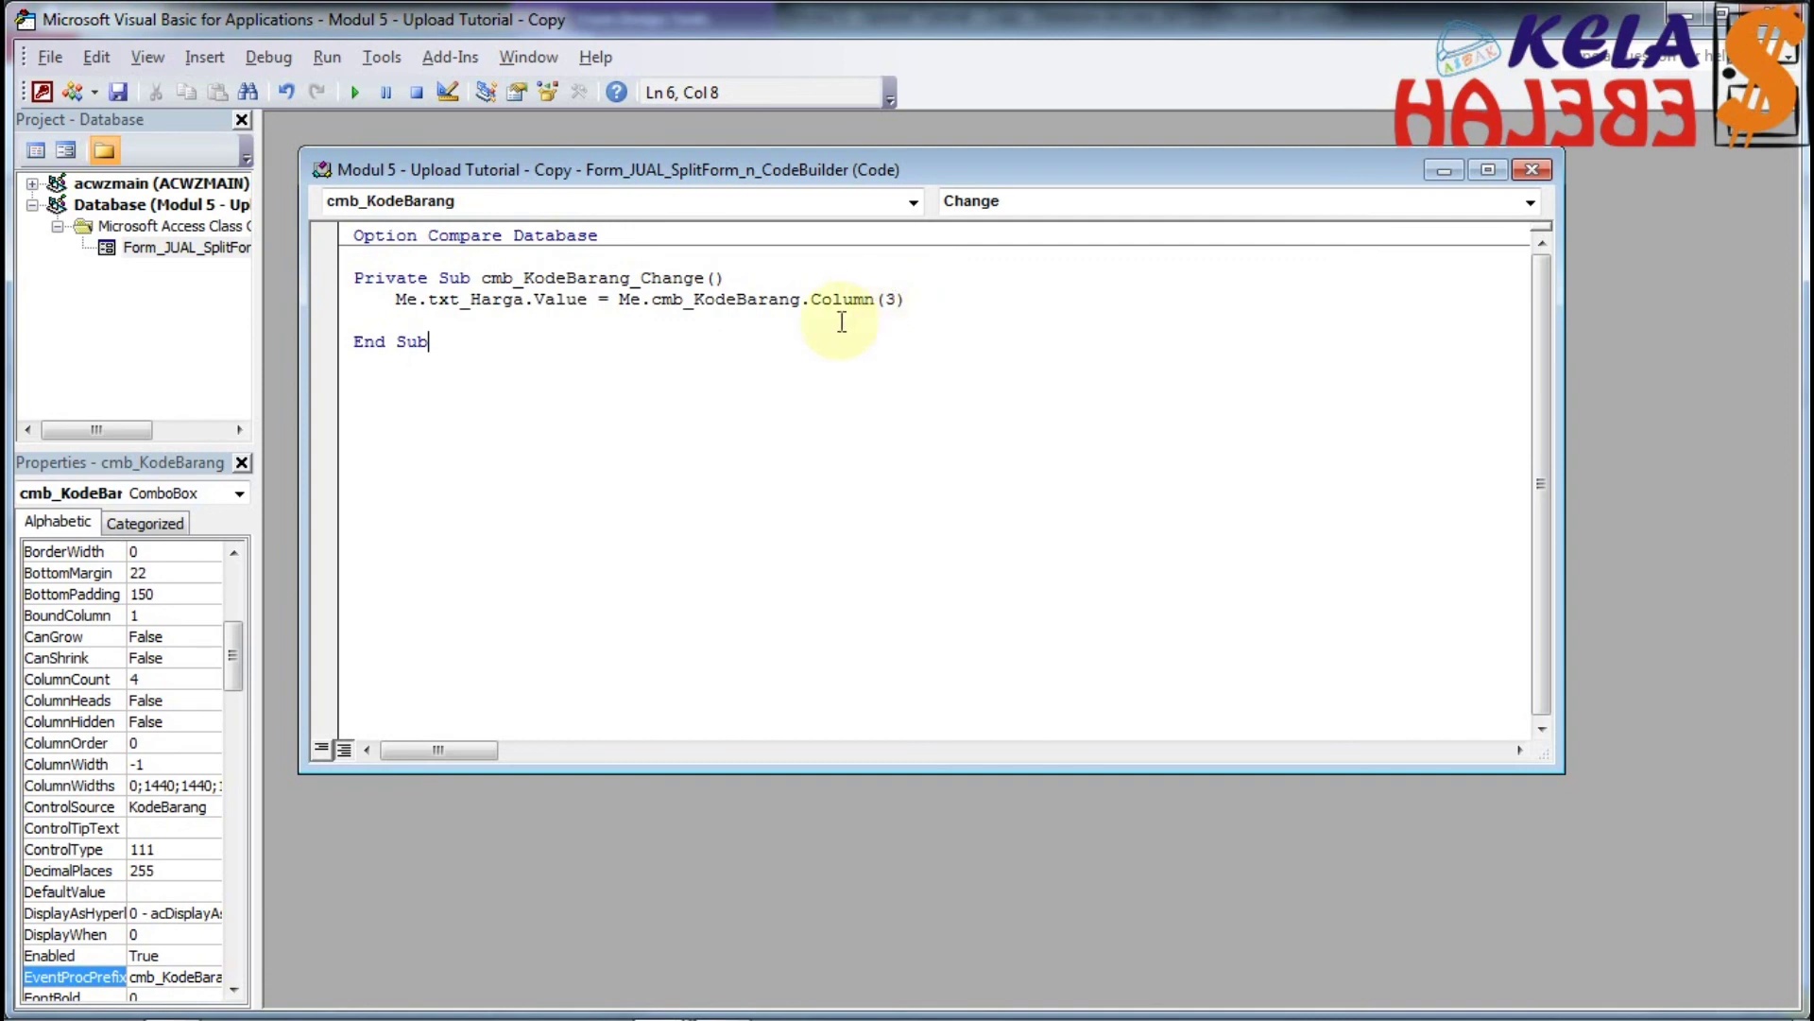
# Step: Leave the code editor without running a macro and display the JUAL split form in Form View
pyautogui.click(354, 90)
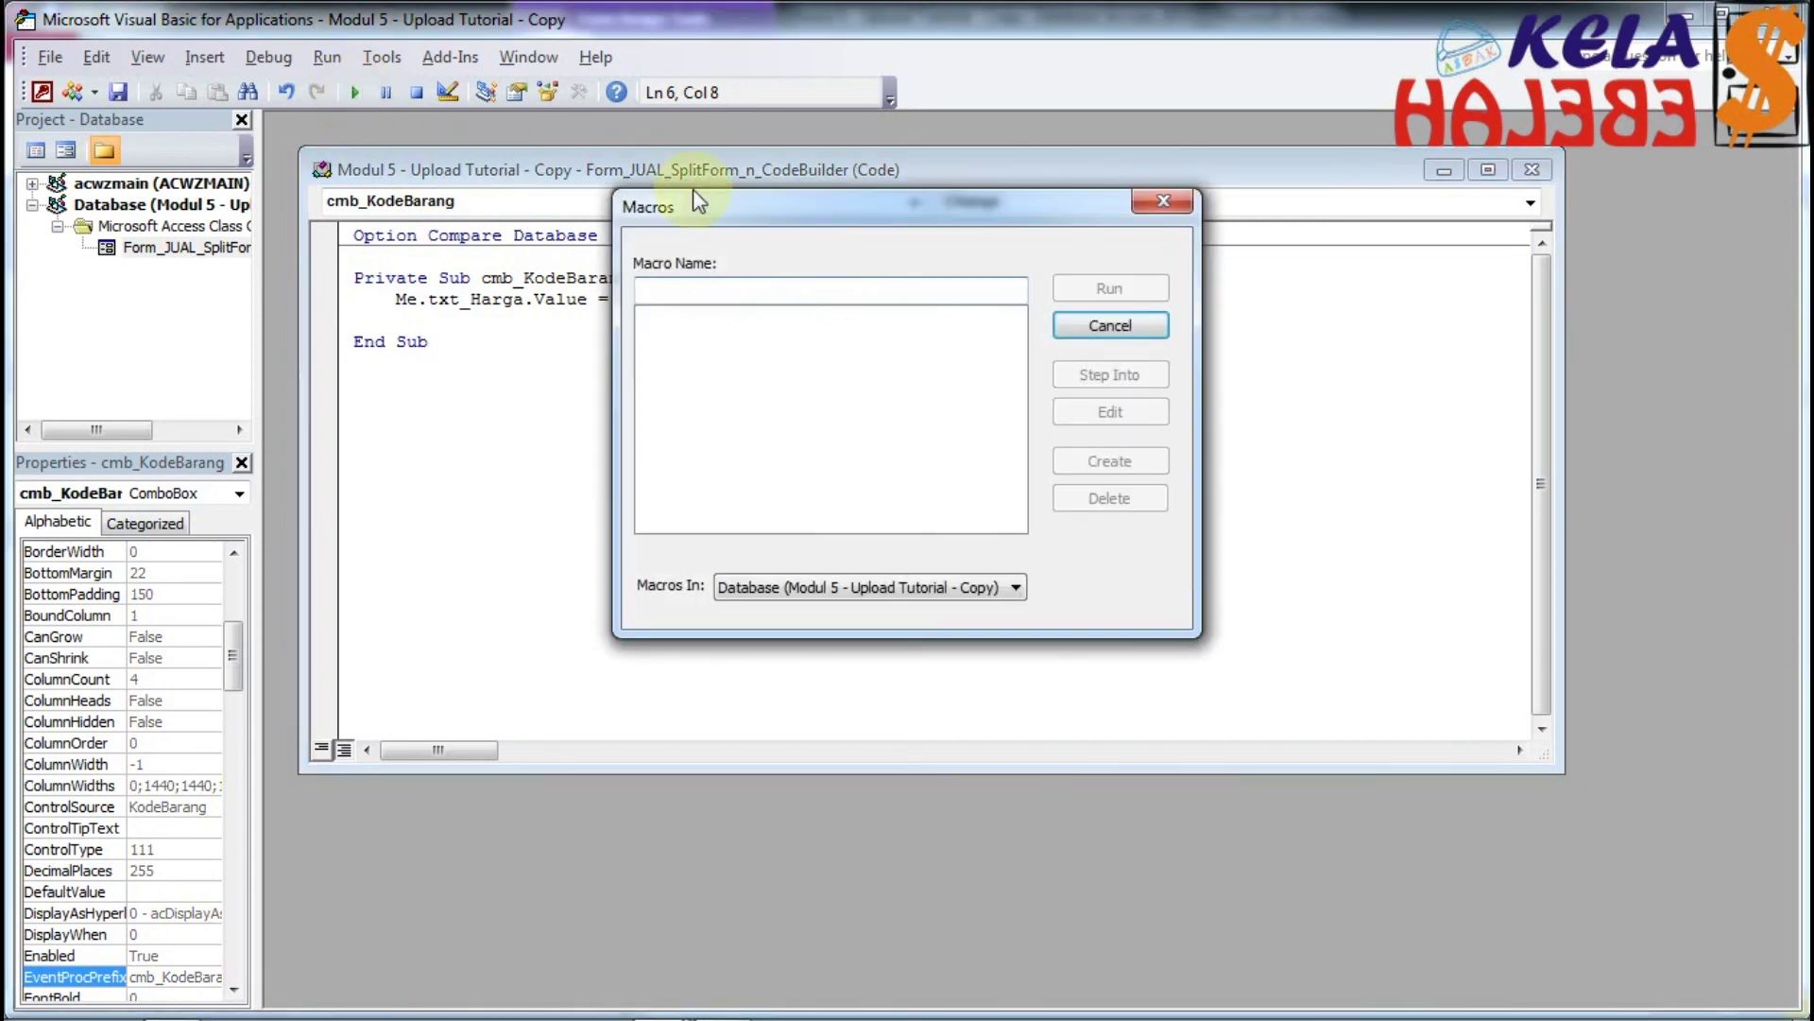
pyautogui.click(1109, 325)
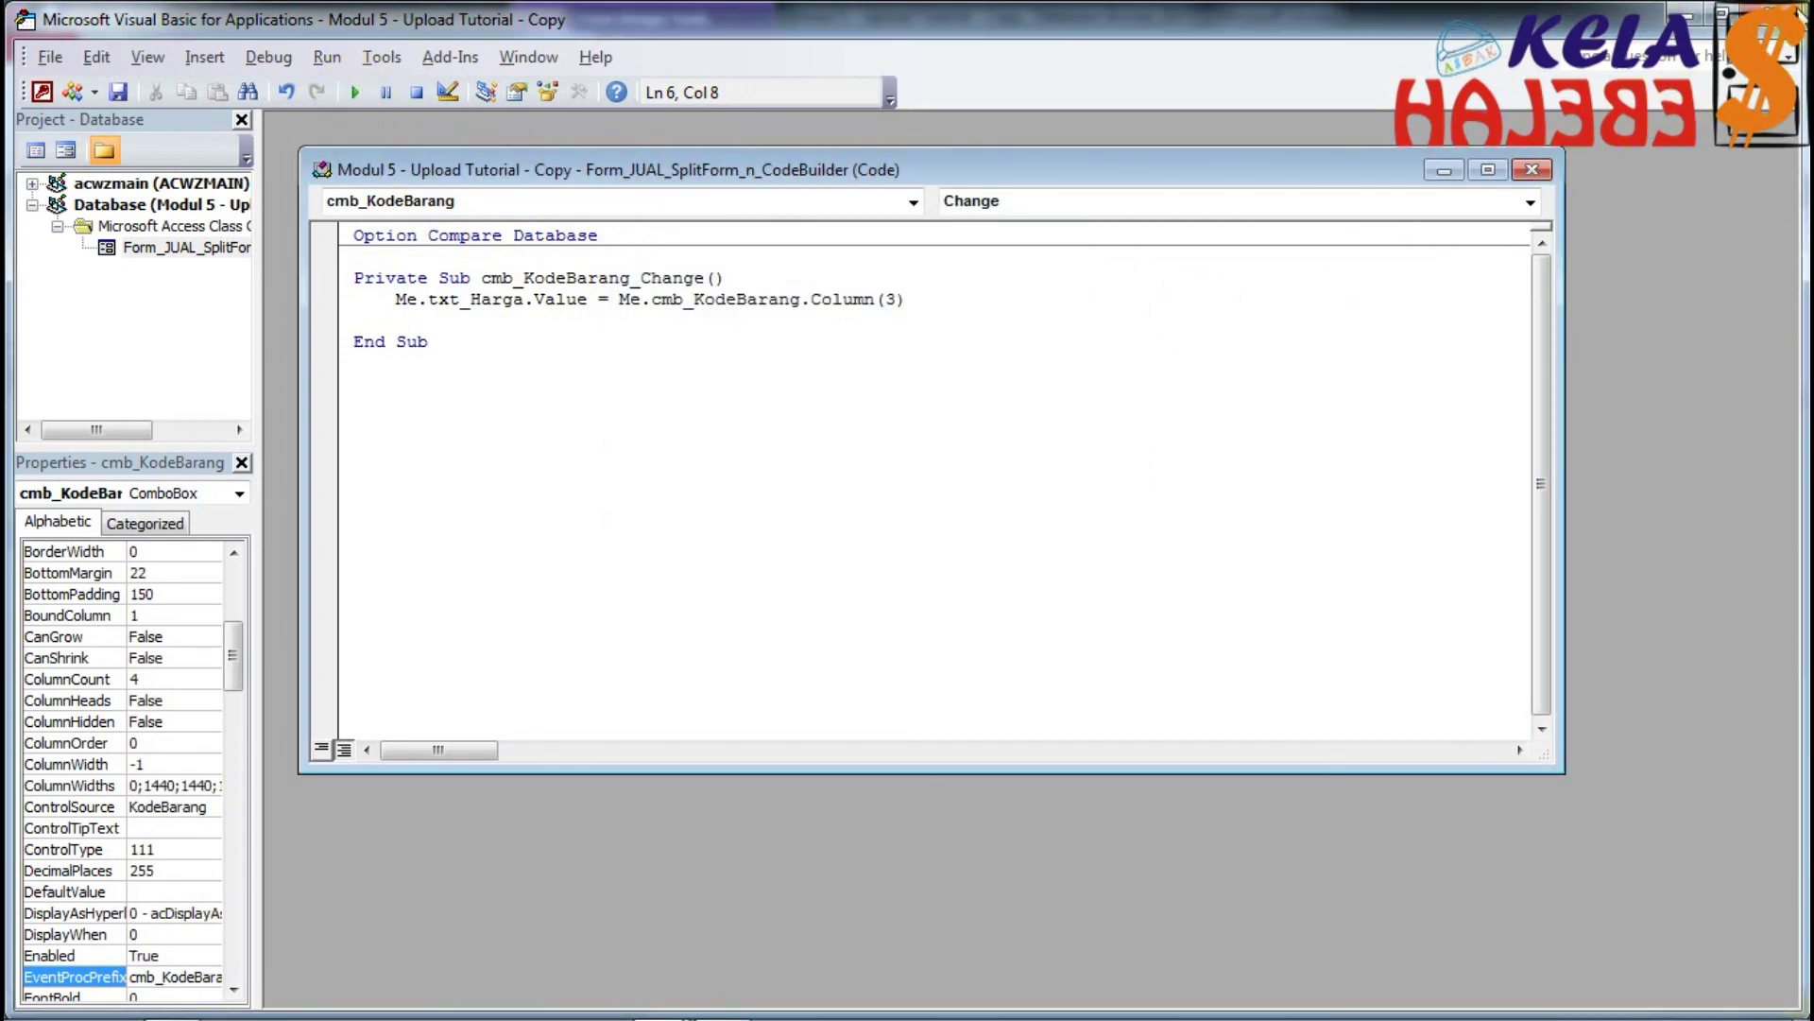
pyautogui.click(1801, 9)
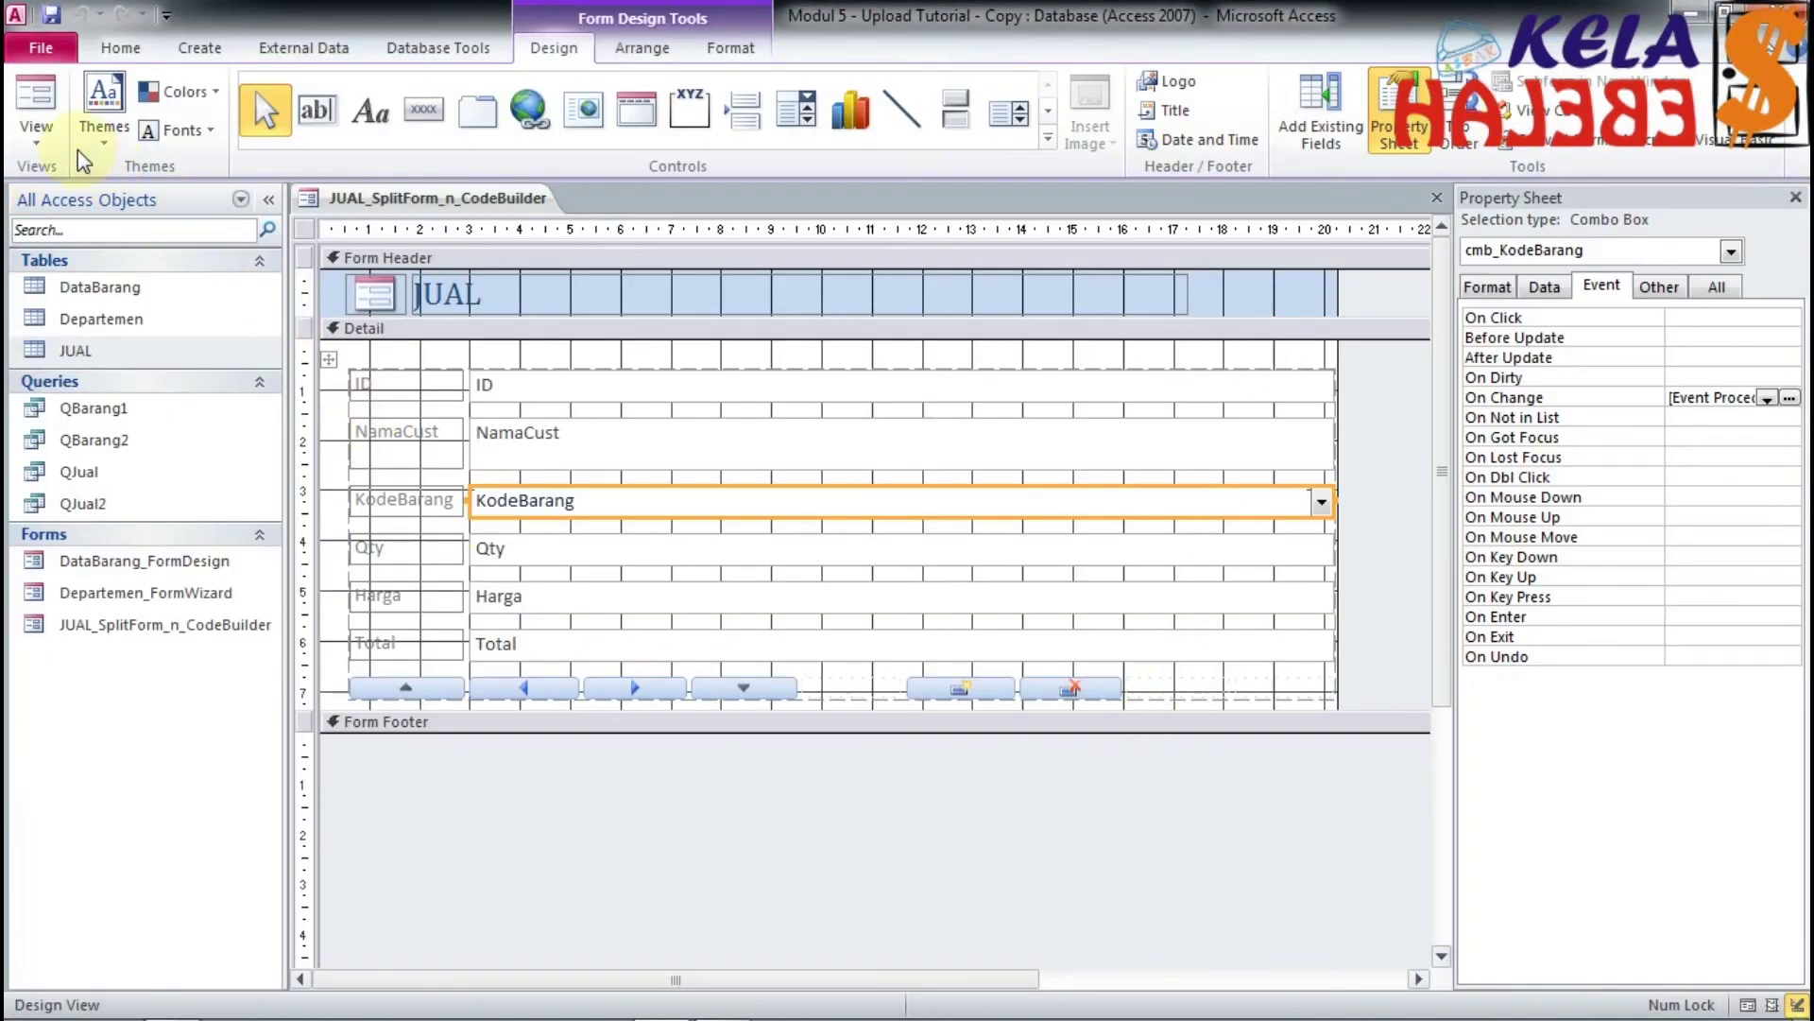
pyautogui.click(36, 112)
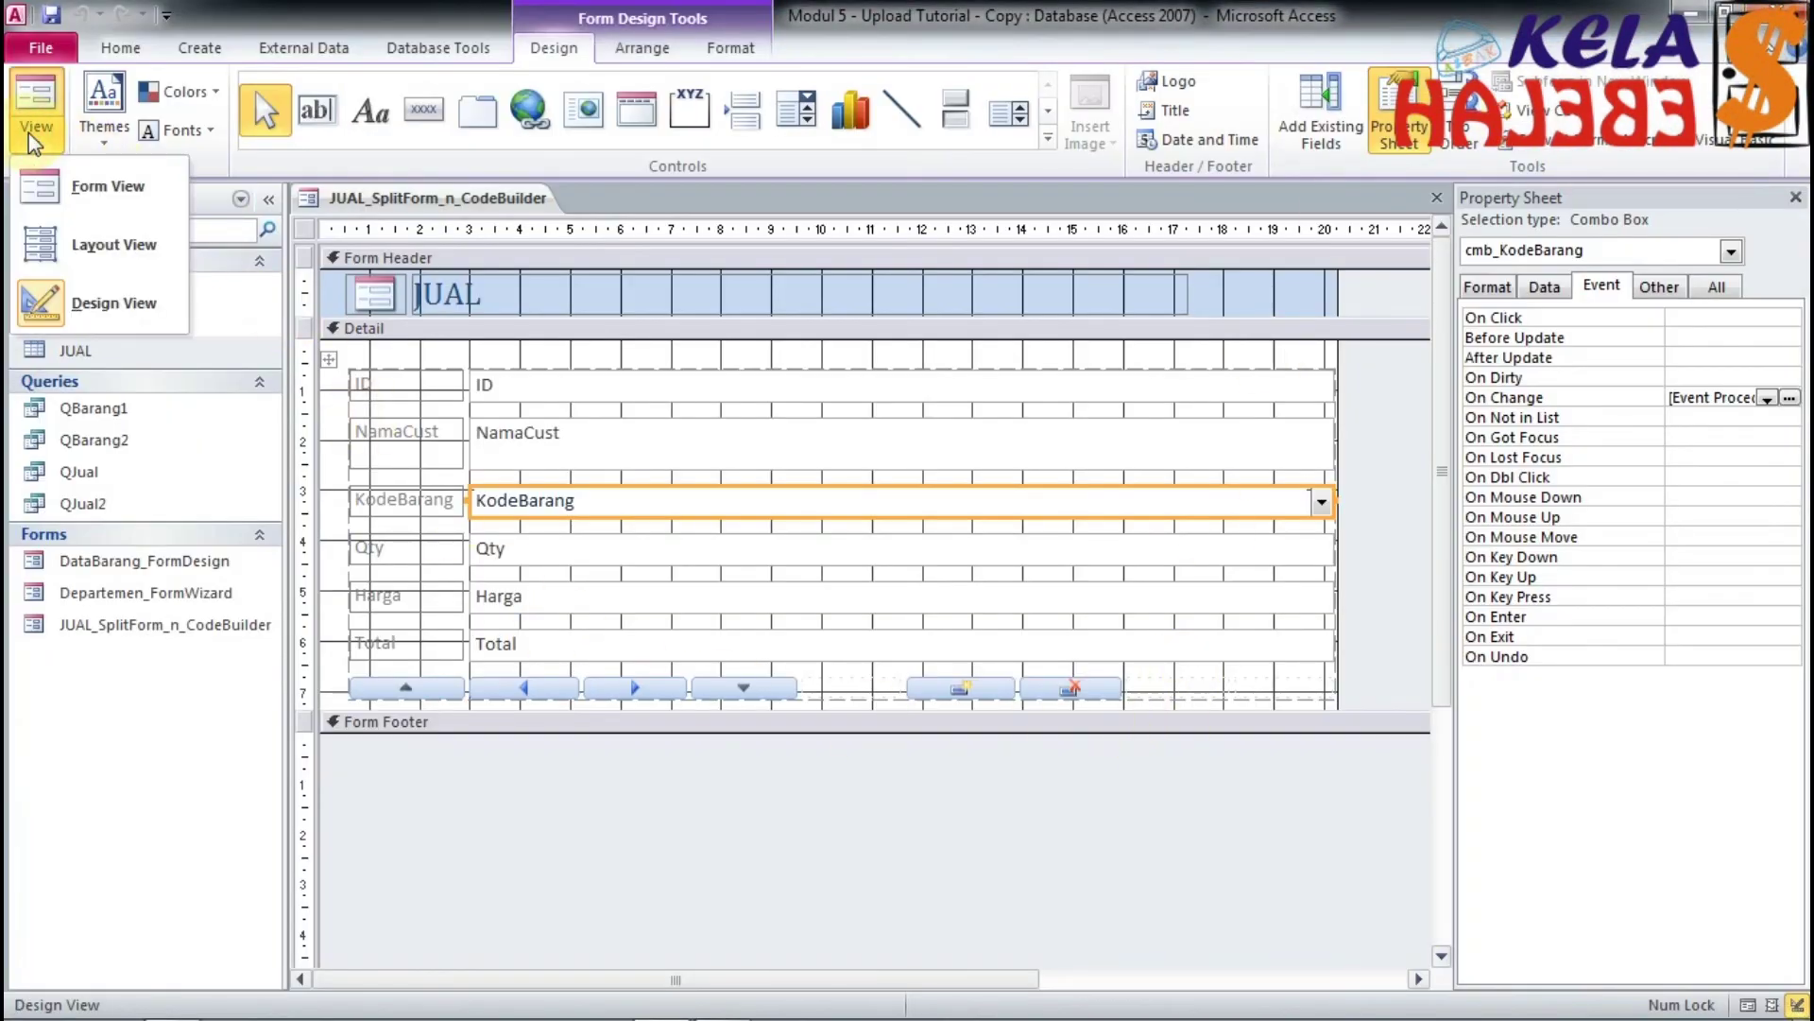
pyautogui.click(48, 191)
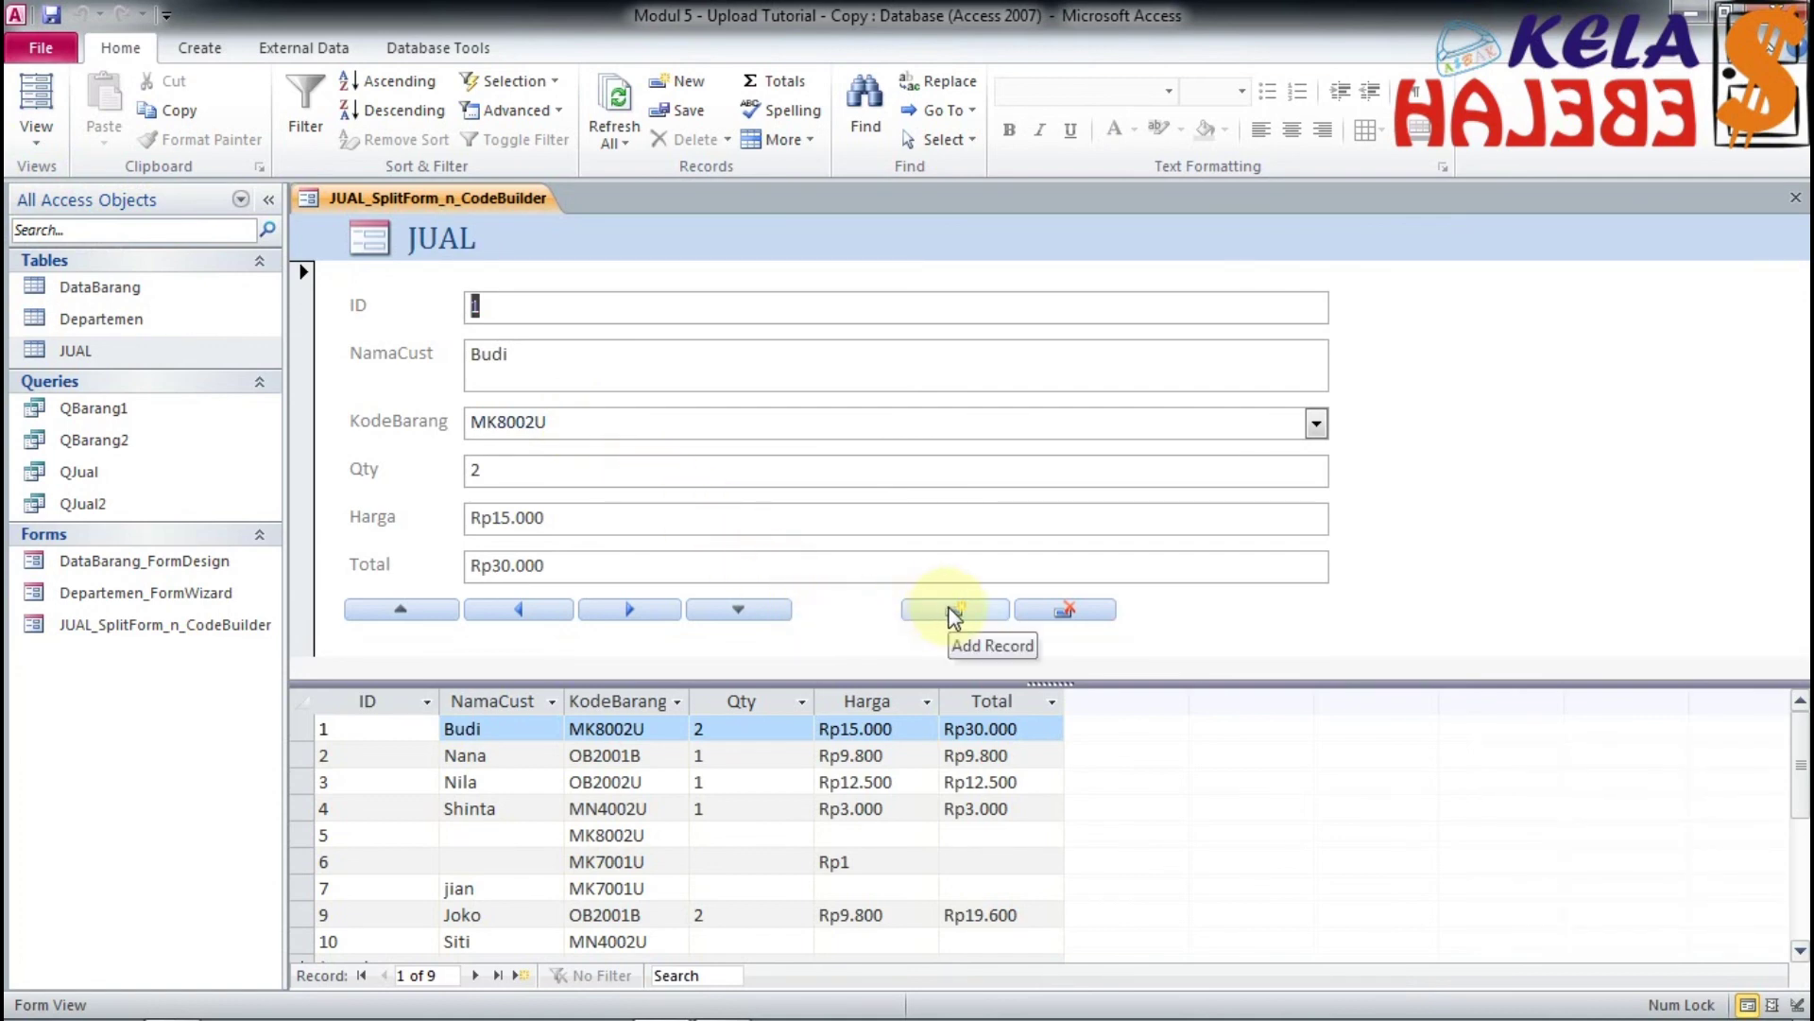
# Step: Select the last record in the datasheet and choose MK8002U (NASI KUNING) as its KodeBarang
pyautogui.click(515, 942)
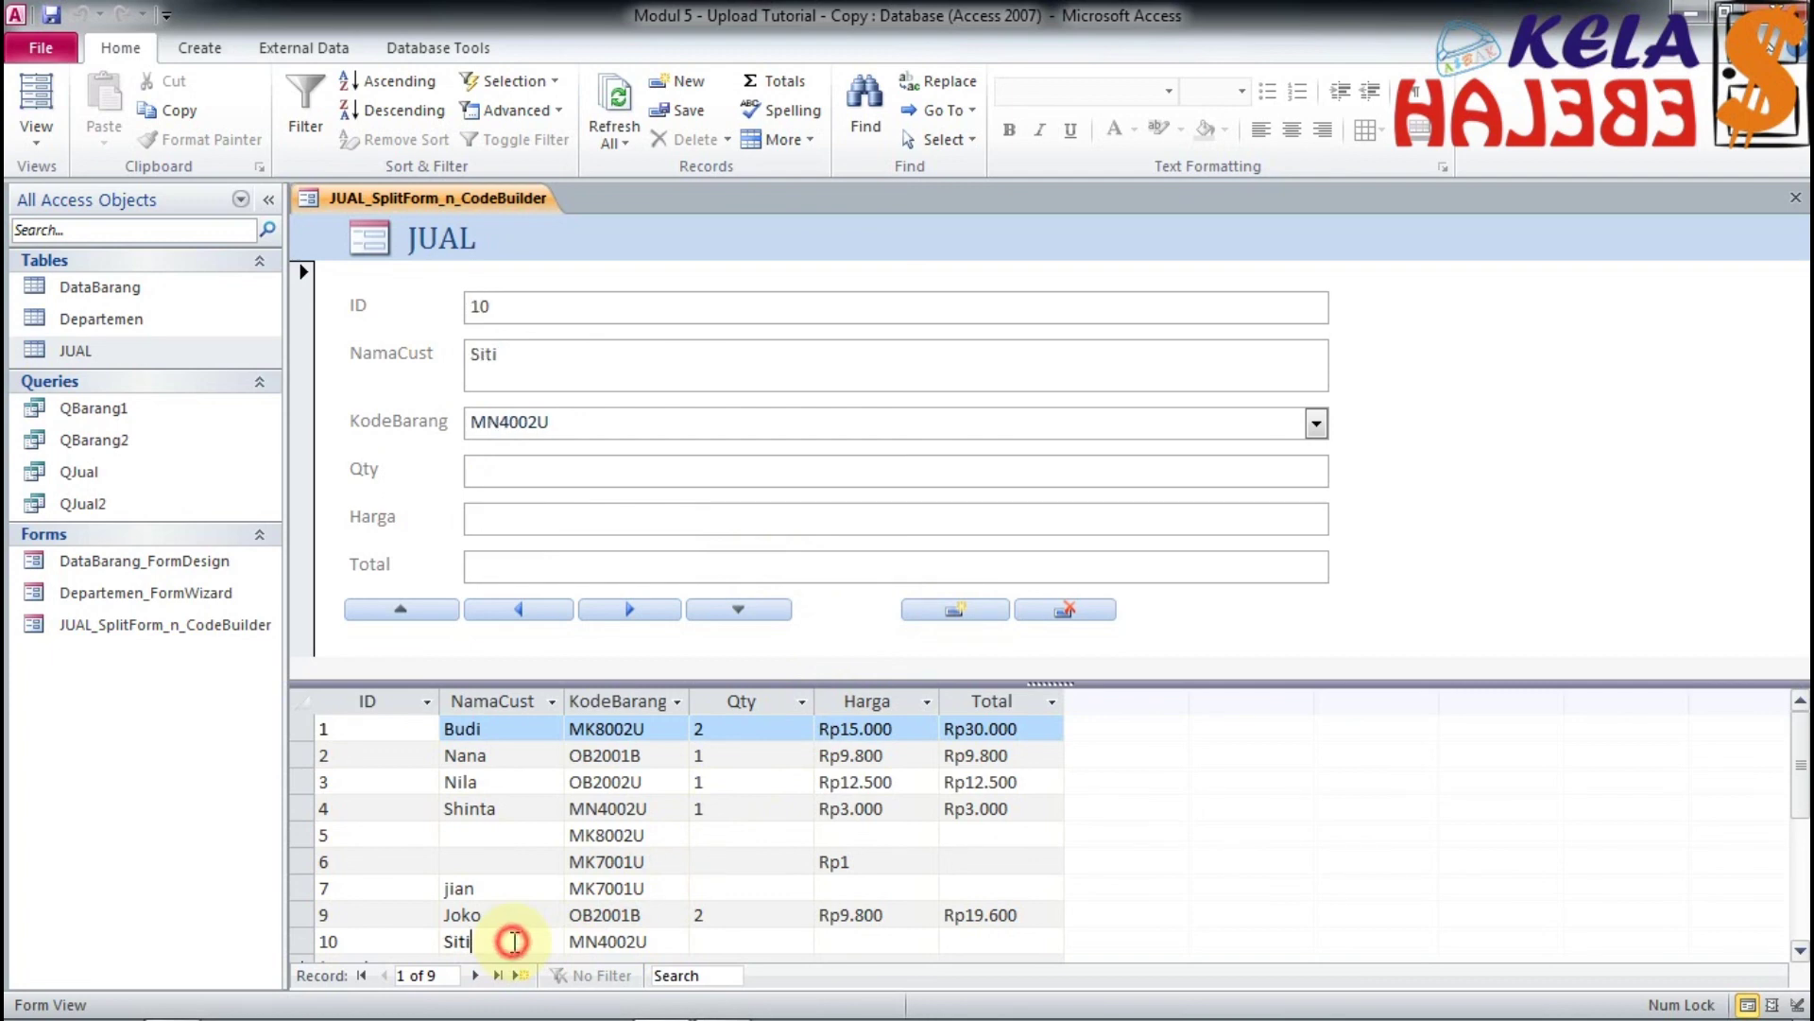
pyautogui.click(1317, 426)
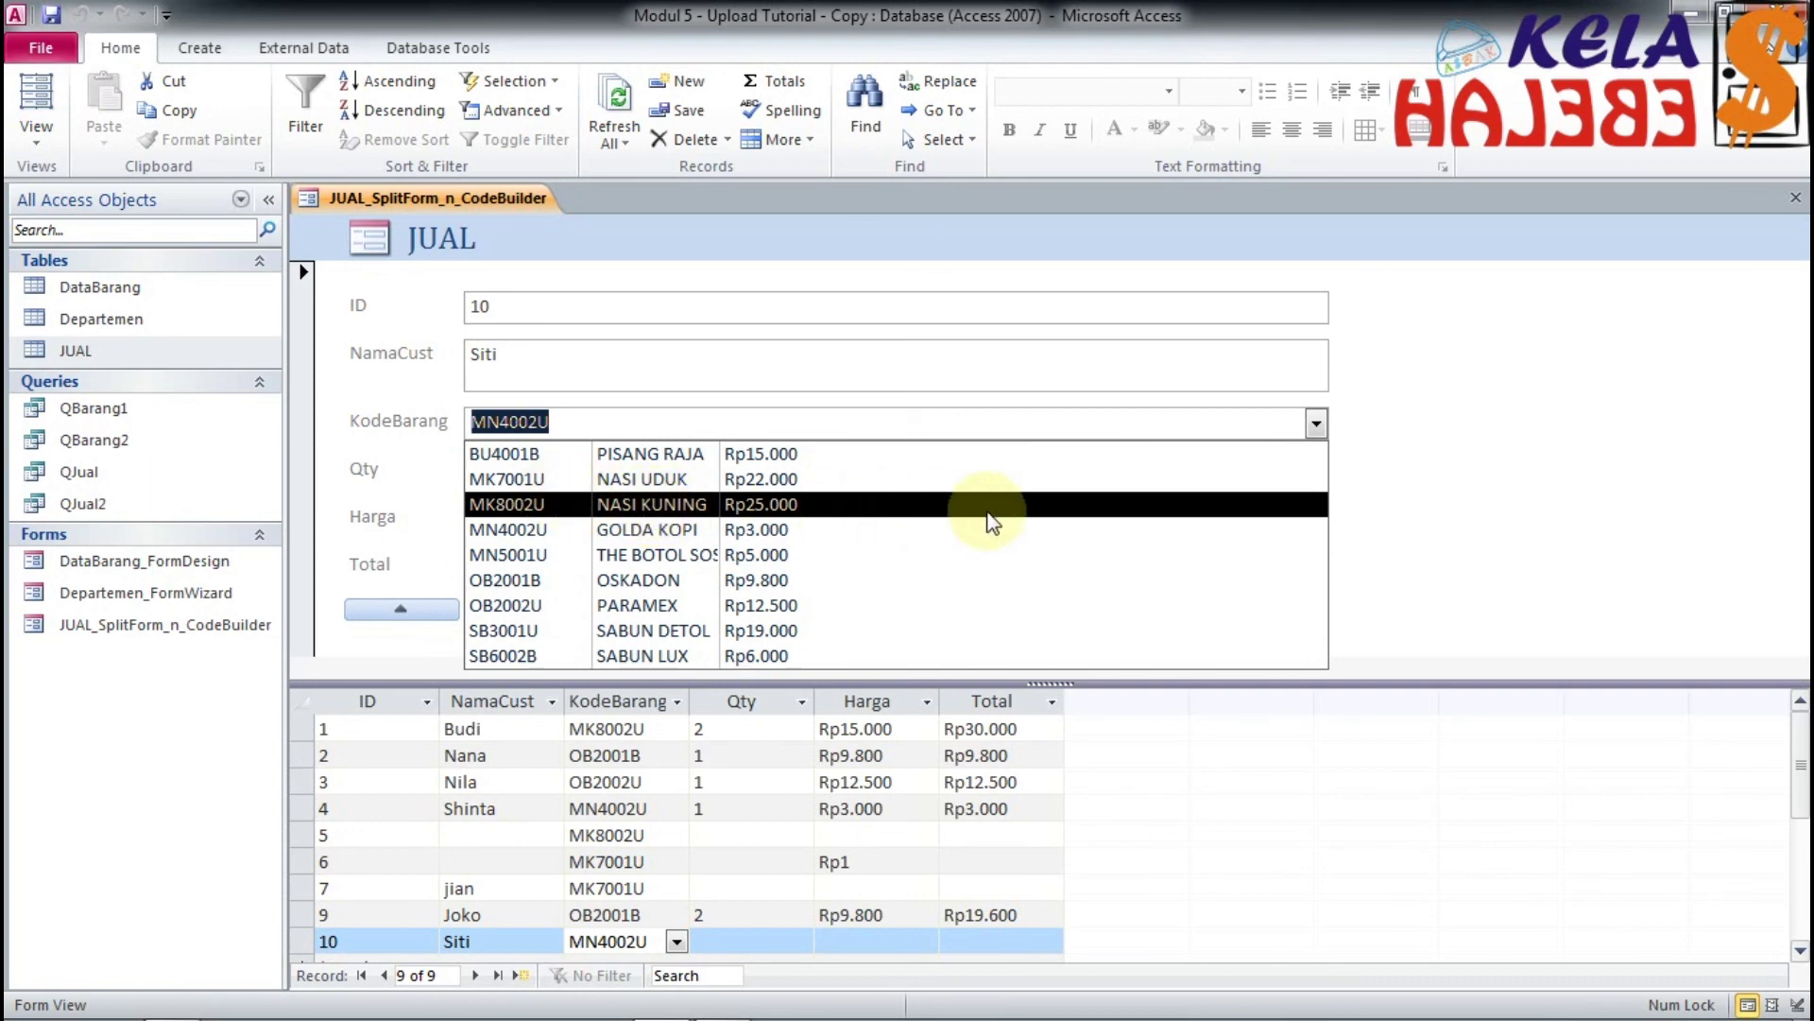
pyautogui.click(658, 510)
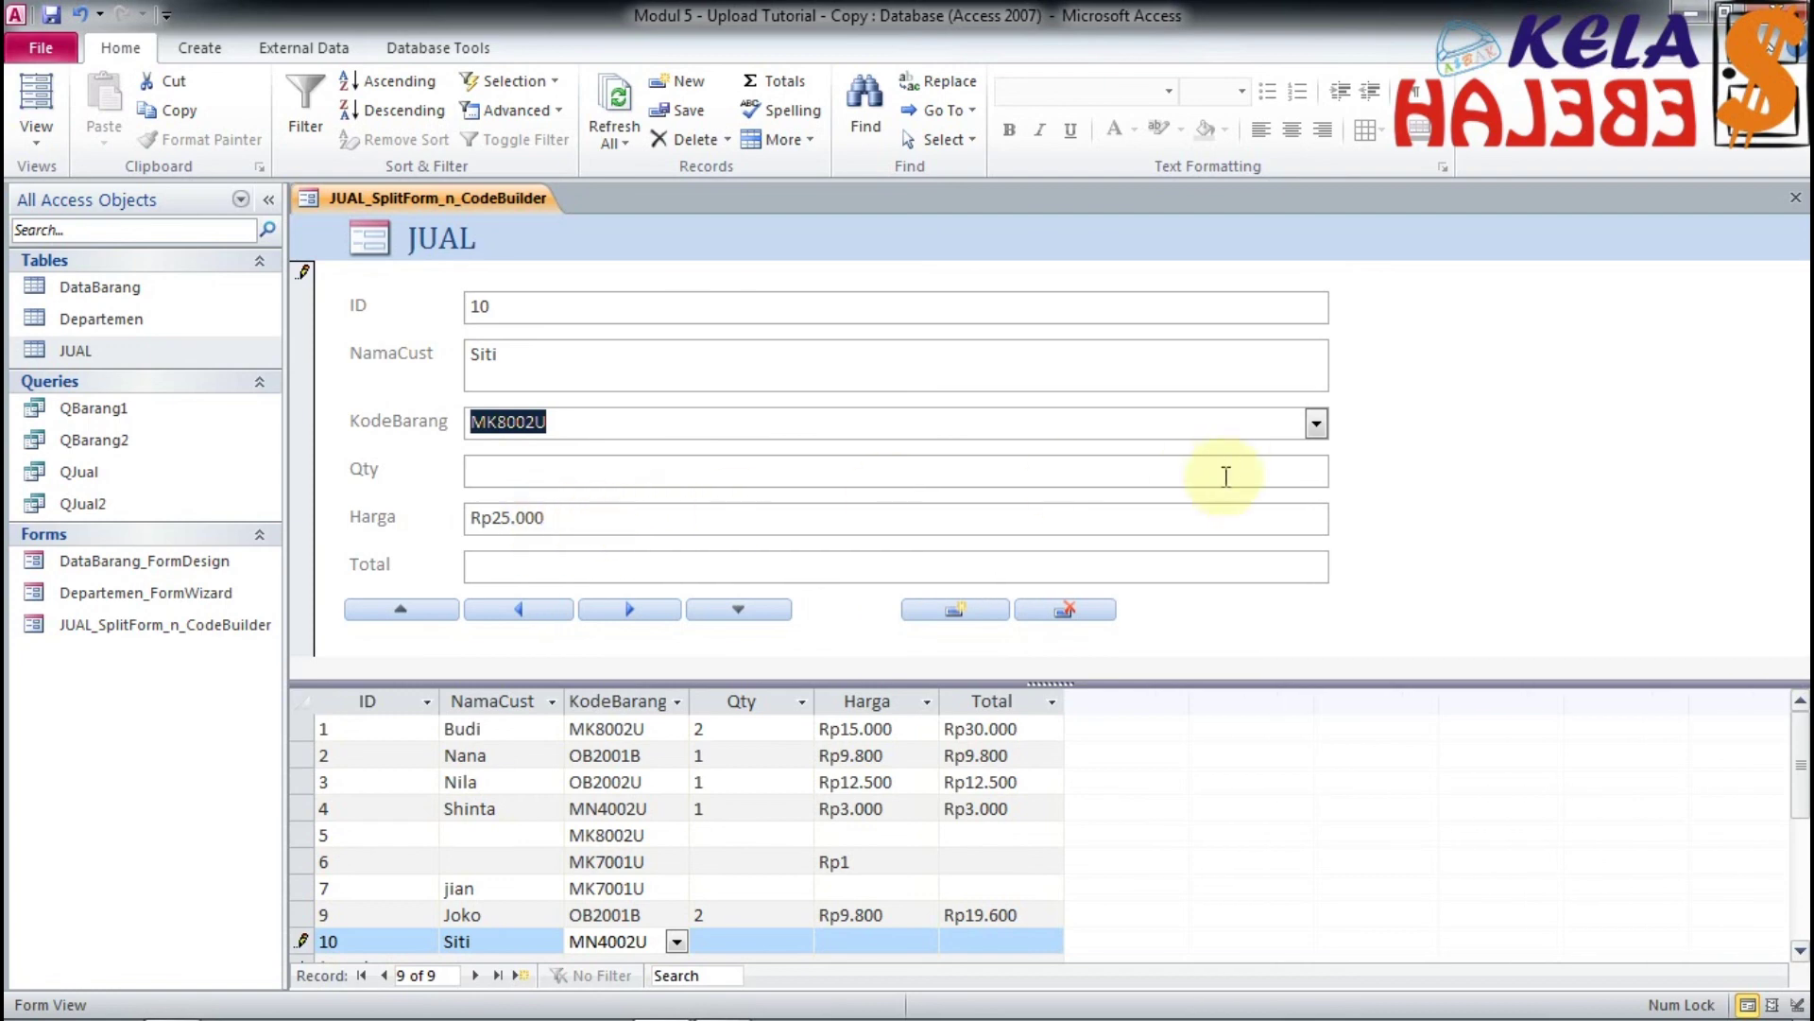
# Step: Change the last record's KodeBarang to OB2002U (PARAMEX)
pyautogui.click(1315, 423)
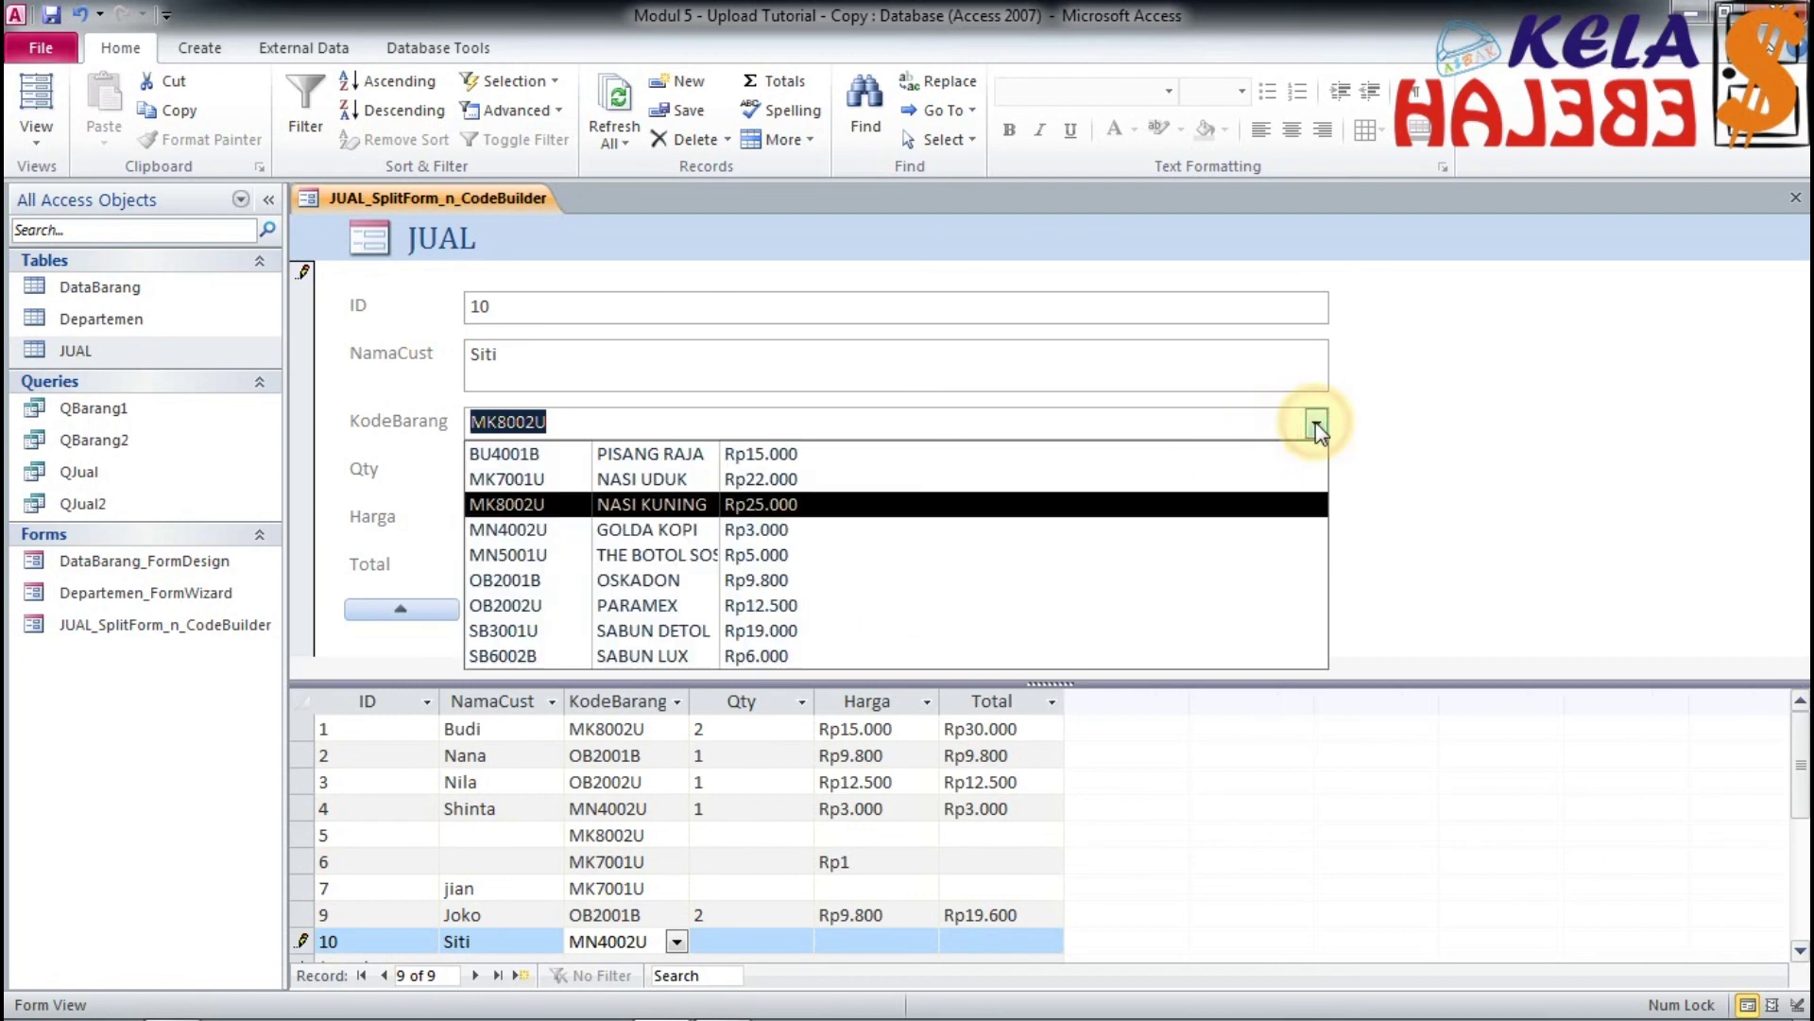
pyautogui.click(645, 603)
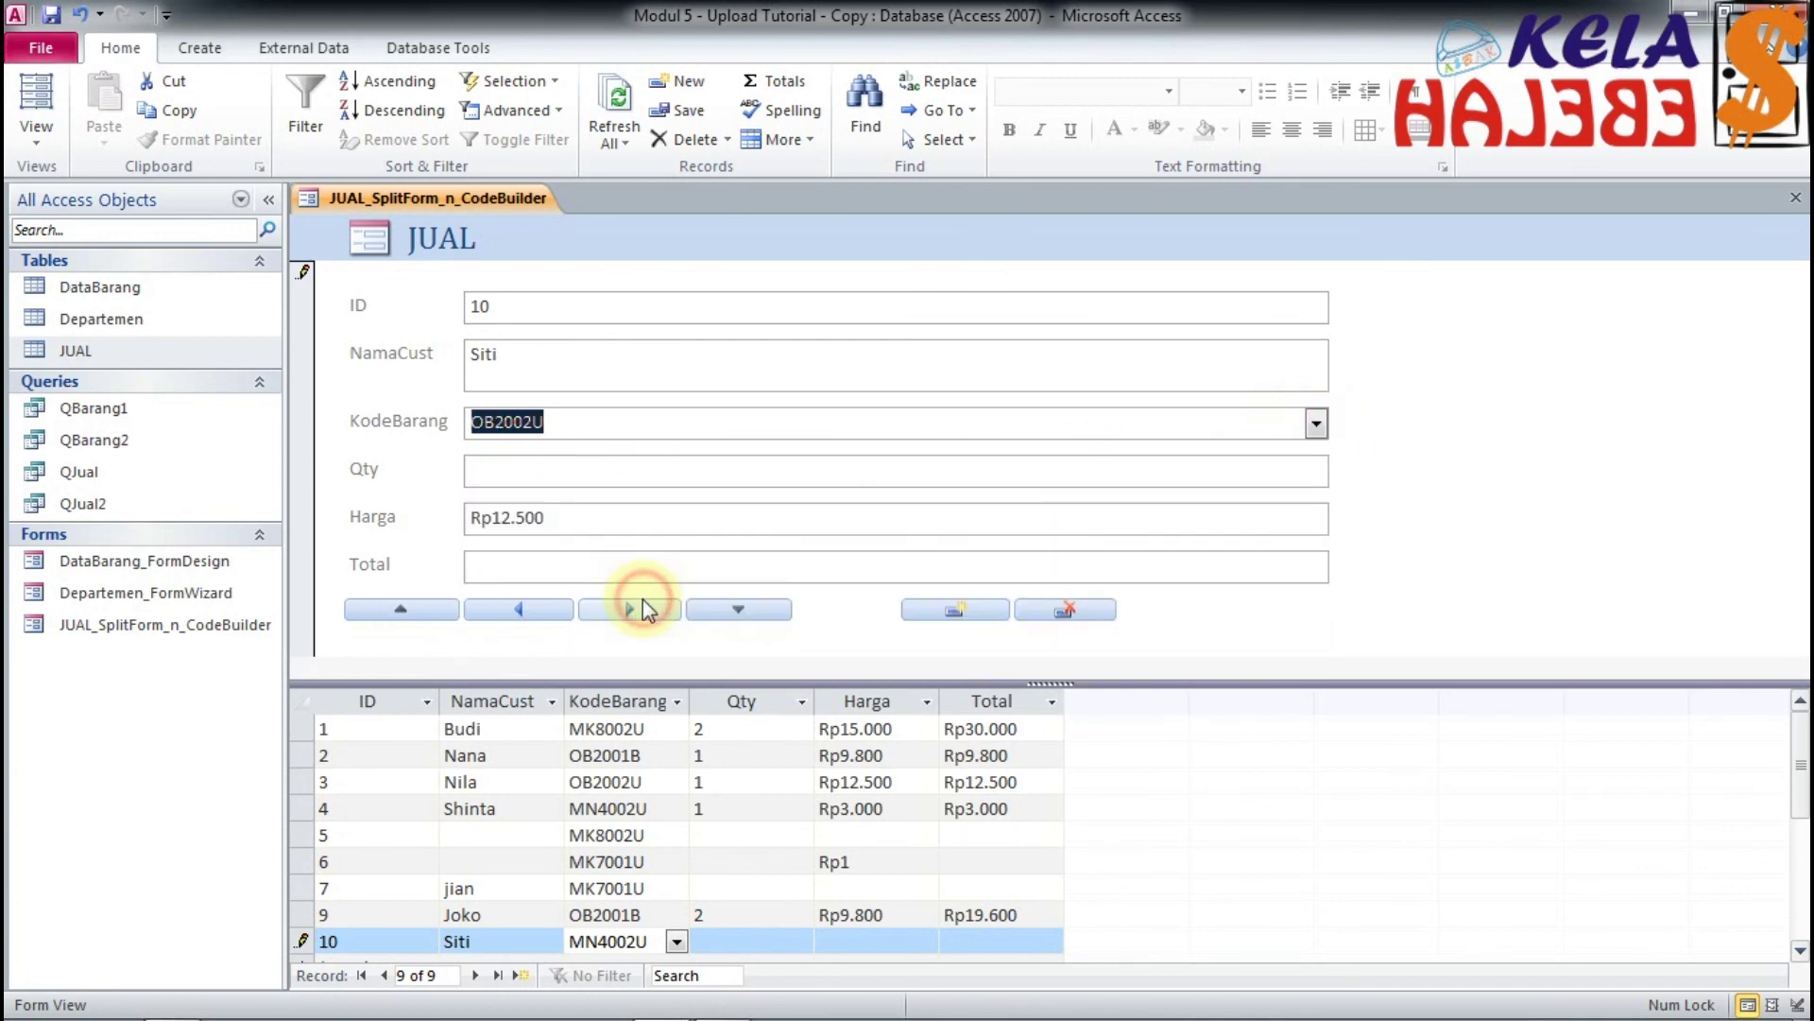
pyautogui.click(941, 430)
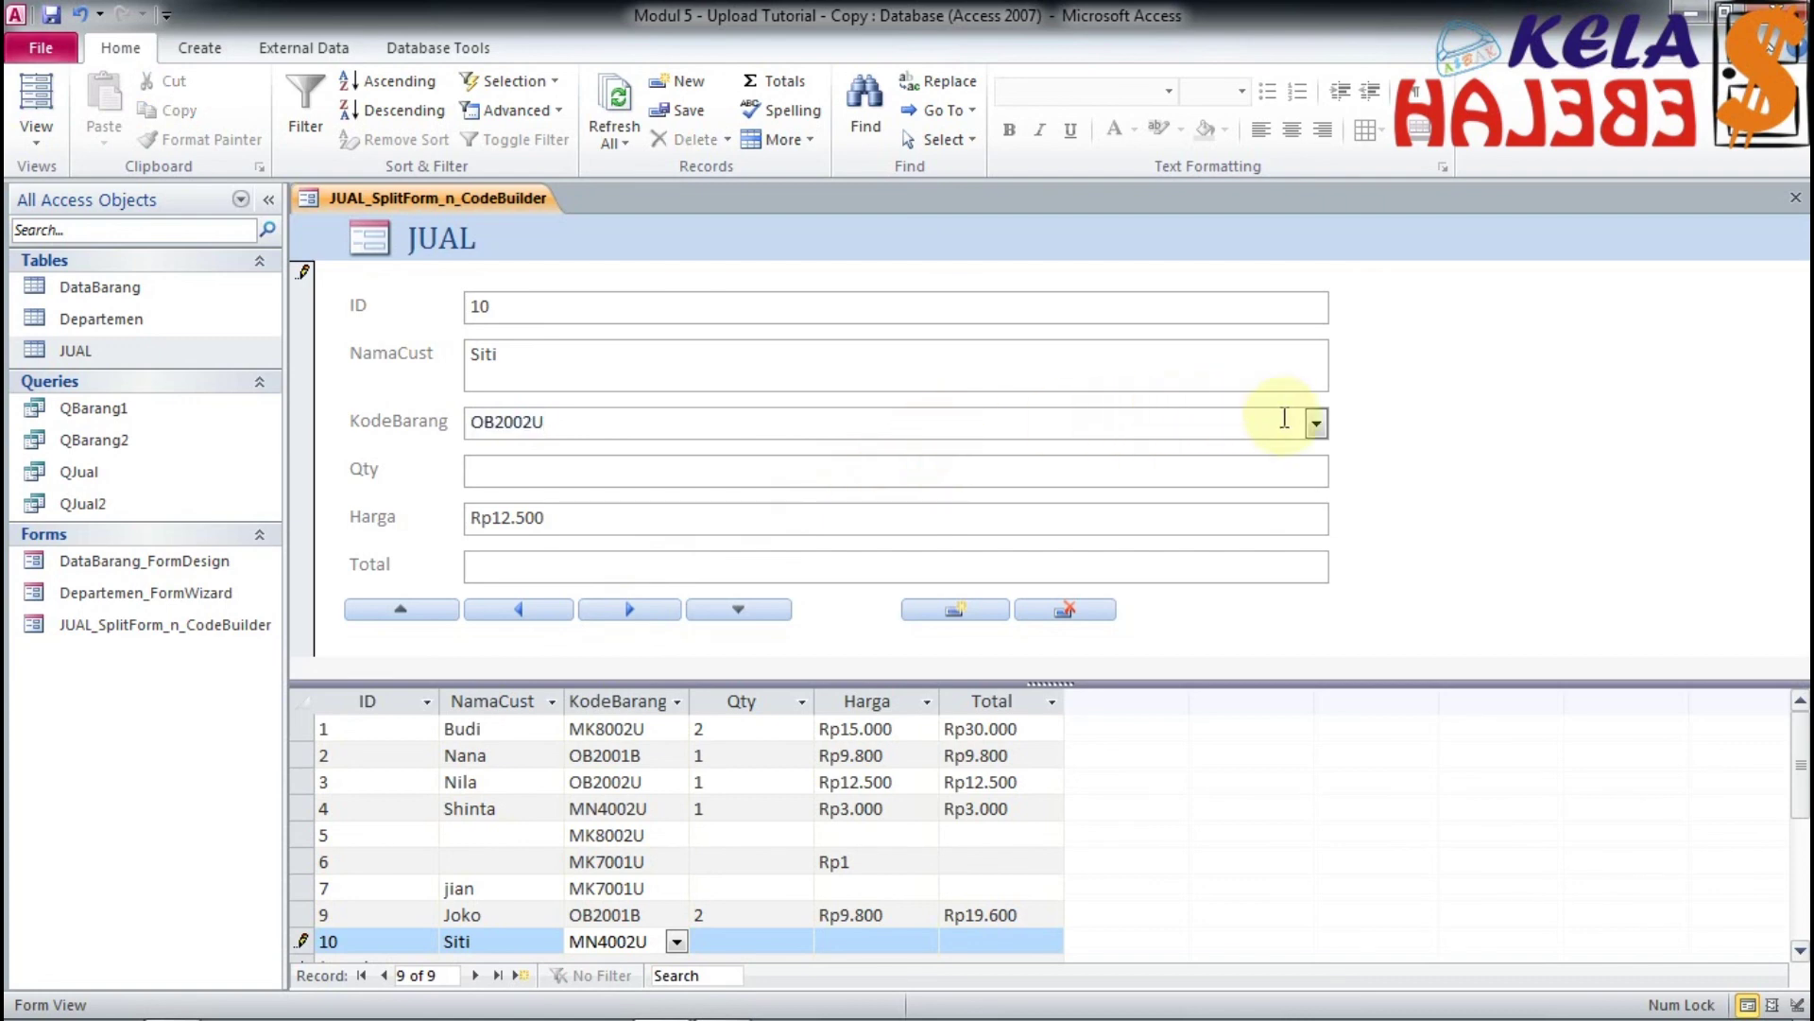
# Step: Set the record's Qty to 2 and save it by moving to the previous record and back with the form's record buttons
pyautogui.click(487, 477)
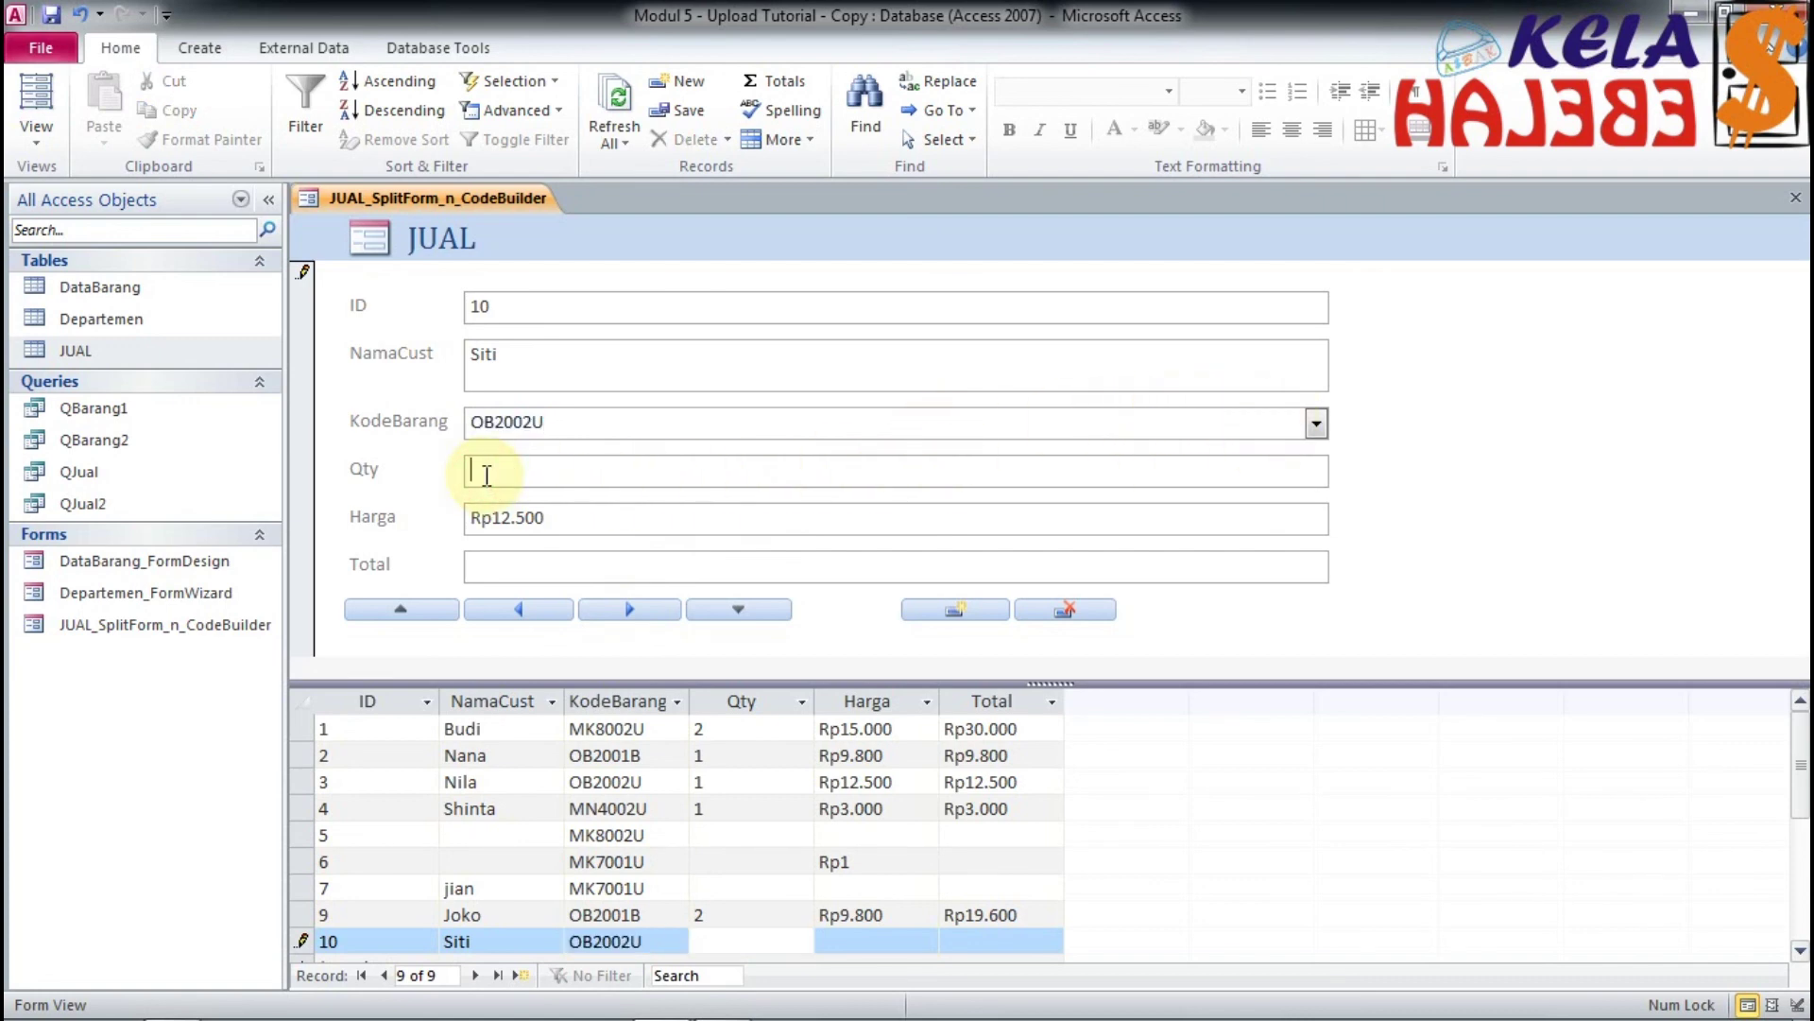
pyautogui.write('2')
pyautogui.click(579, 518)
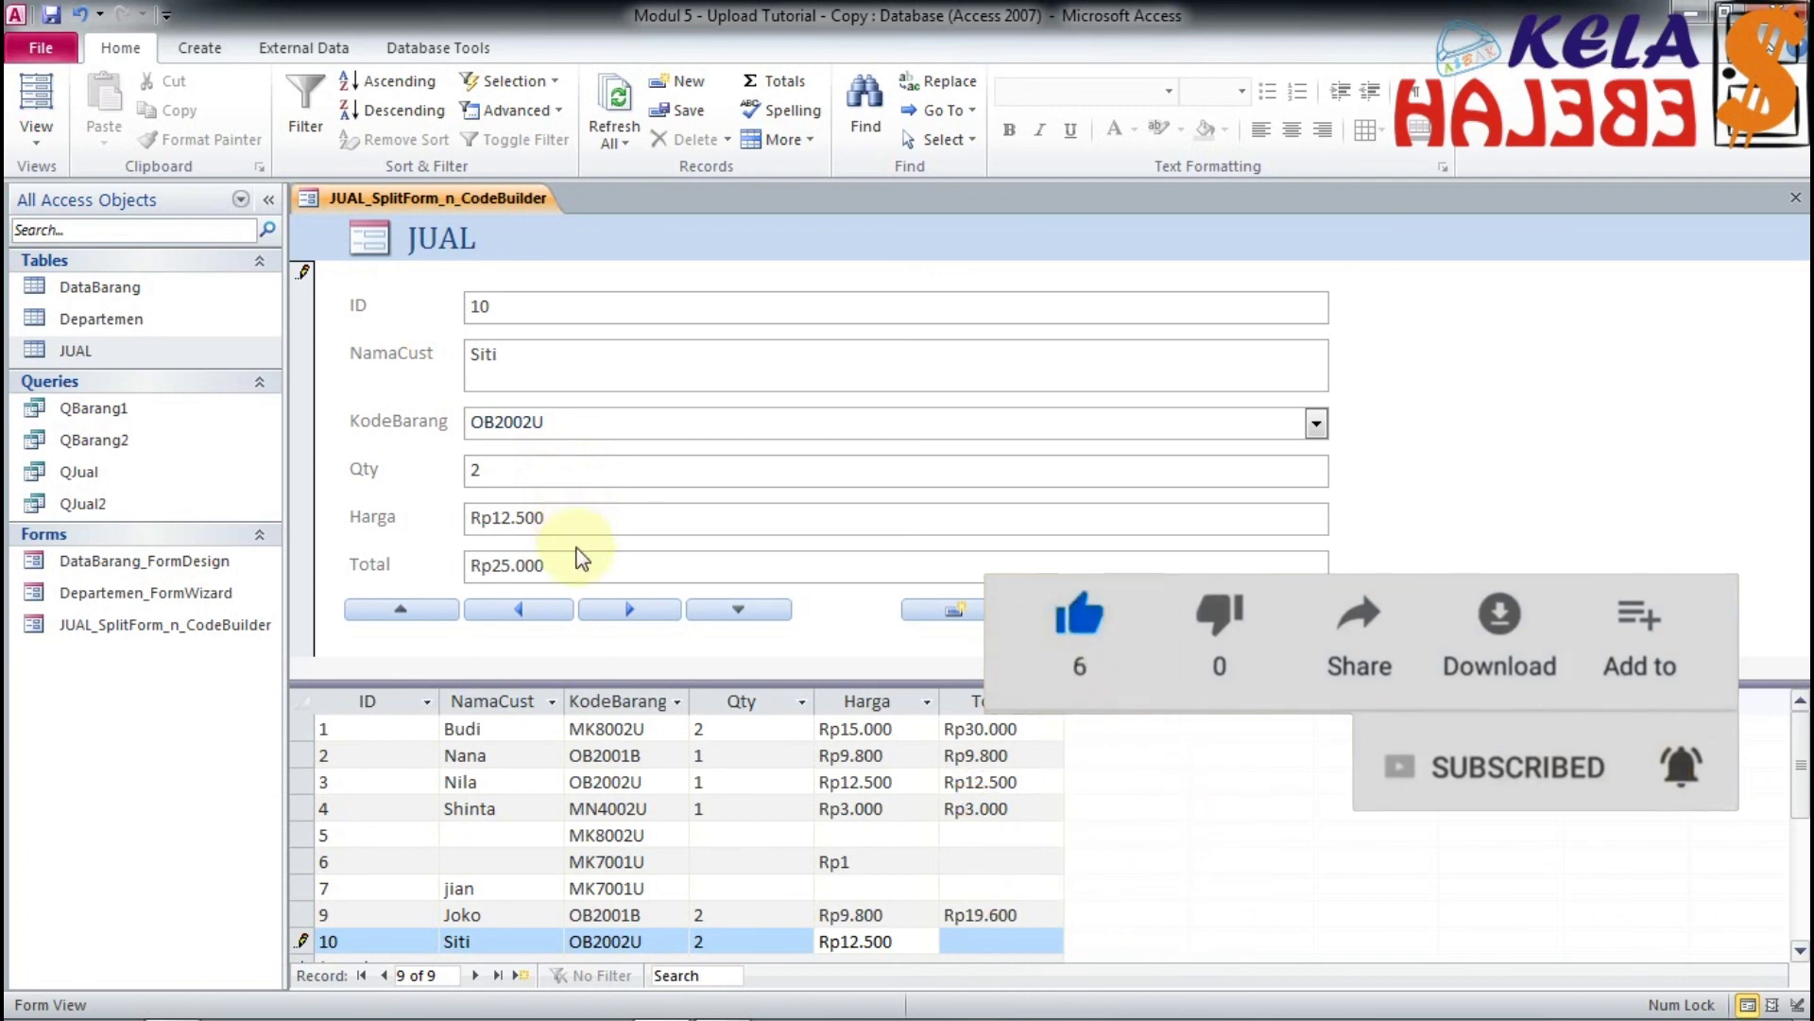
pyautogui.click(518, 617)
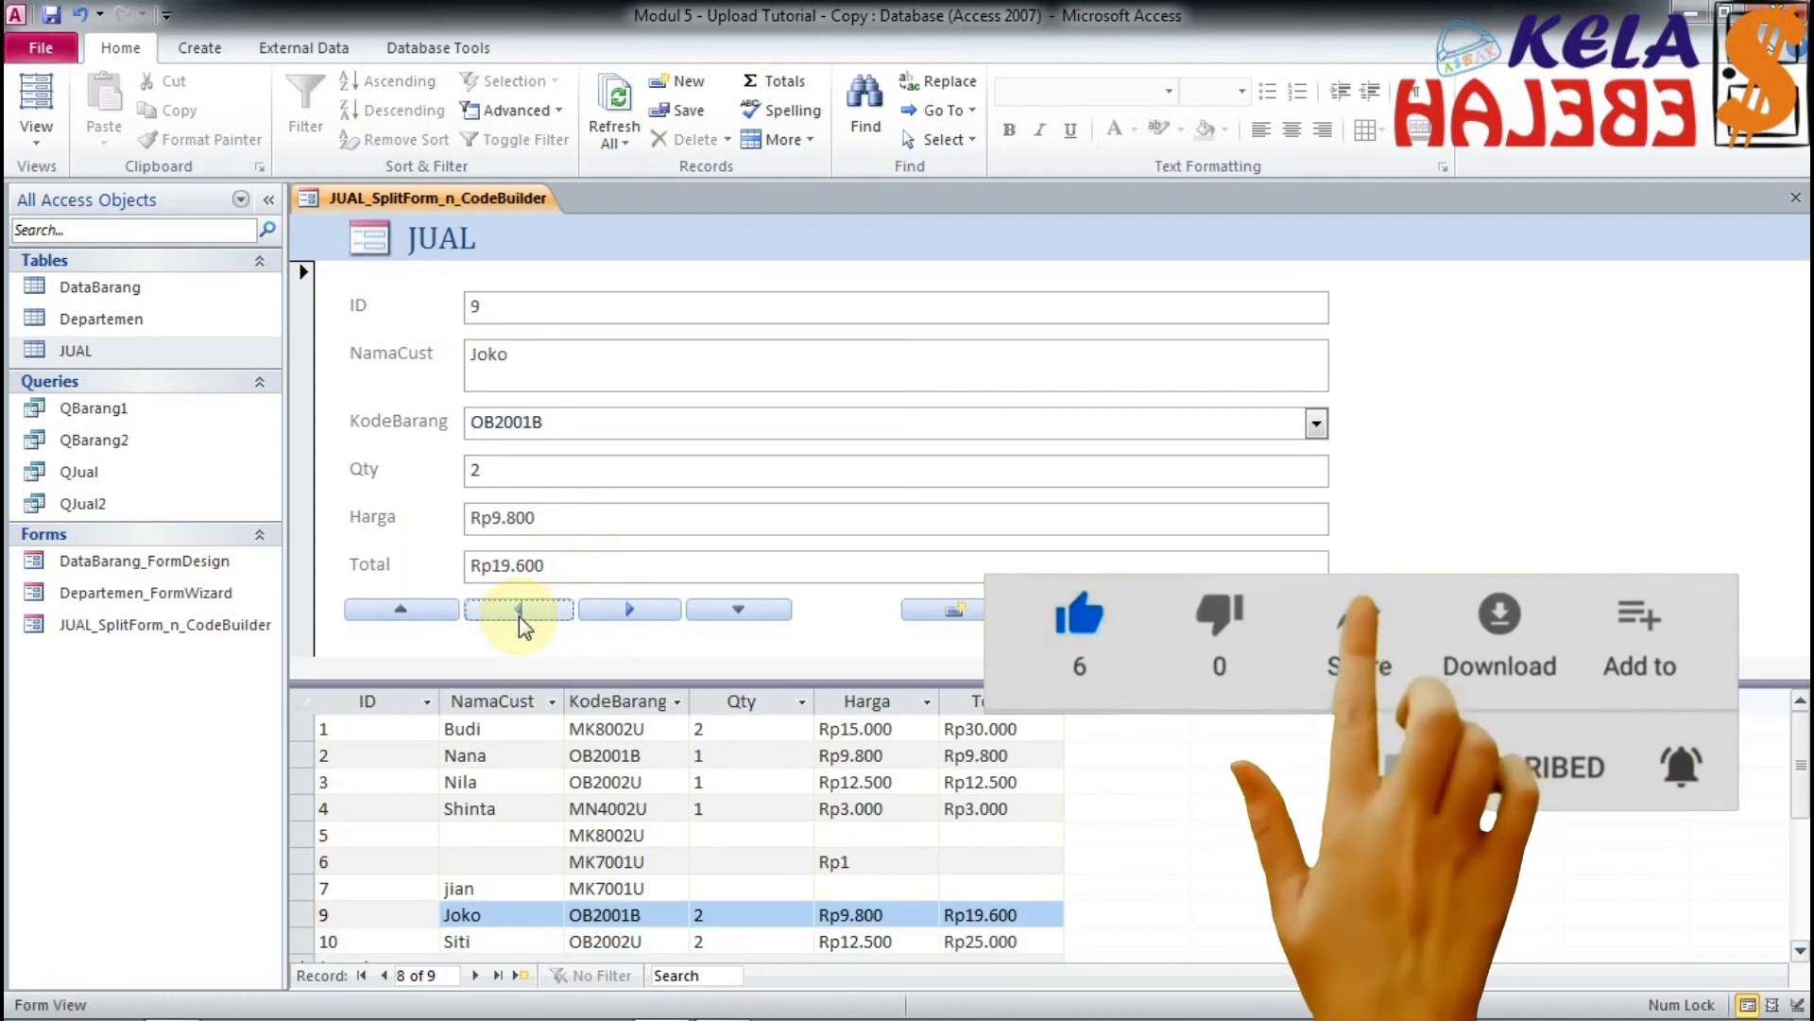
pyautogui.click(620, 616)
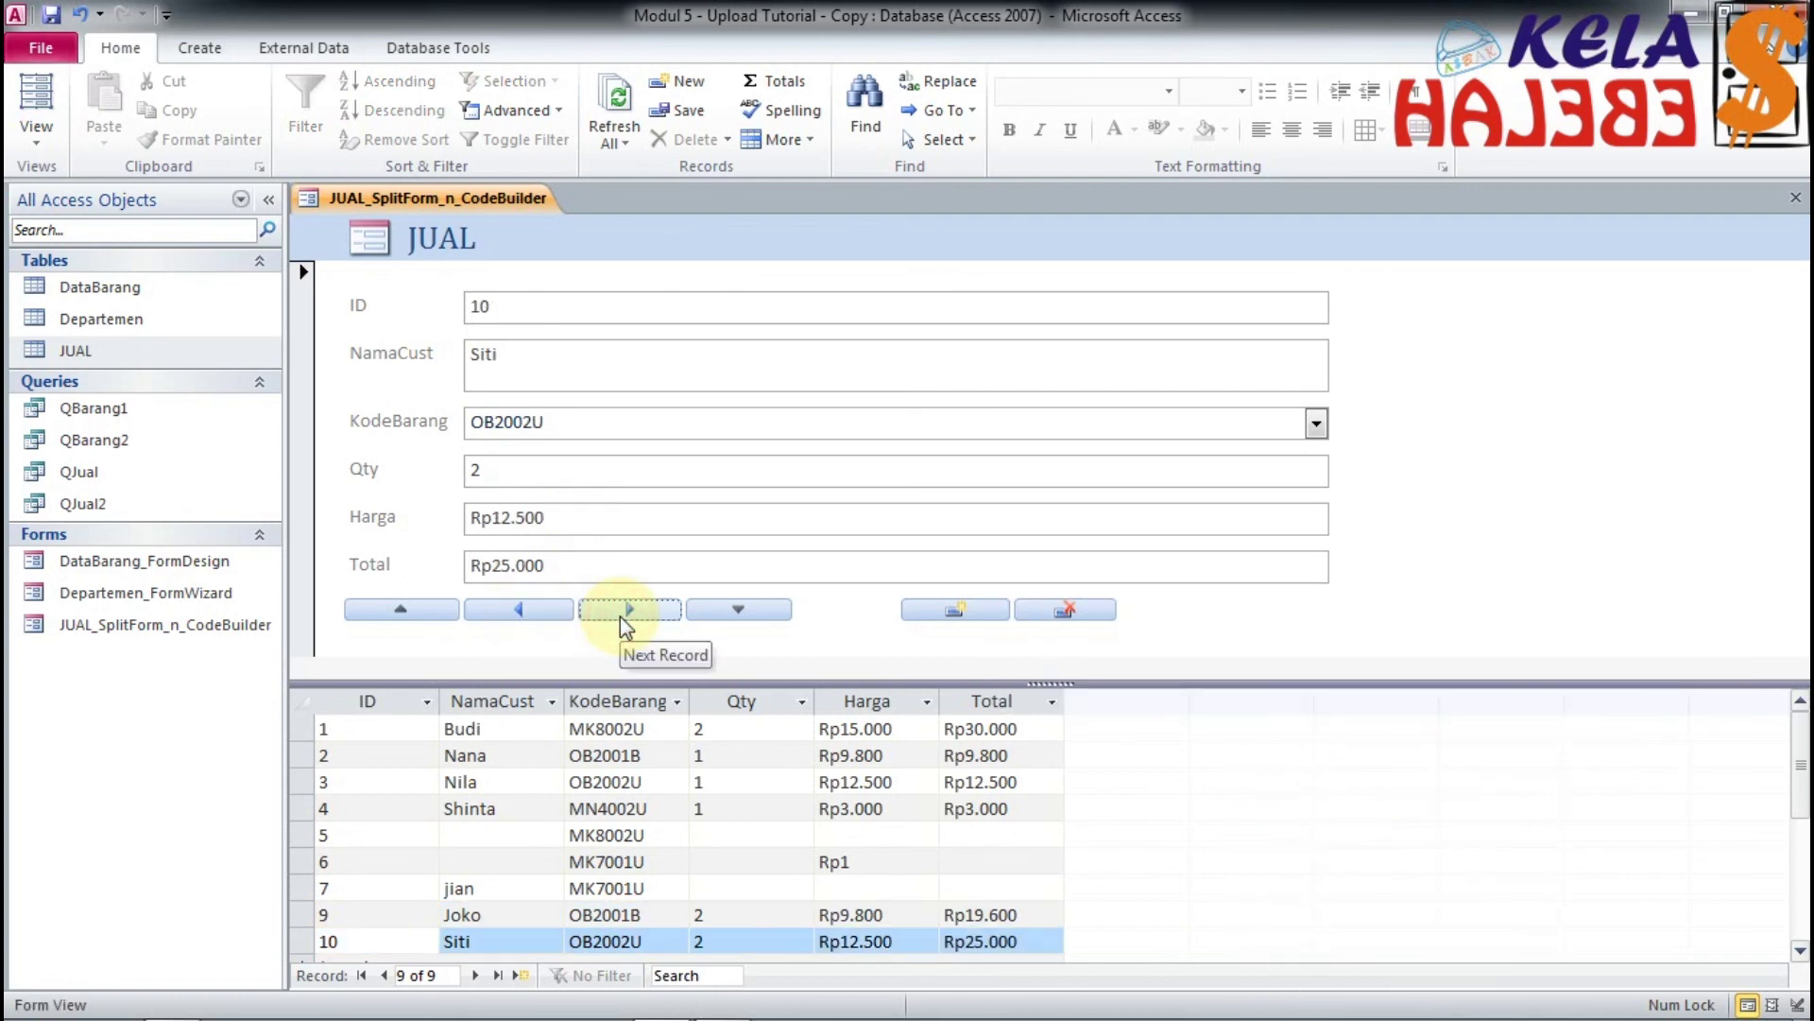